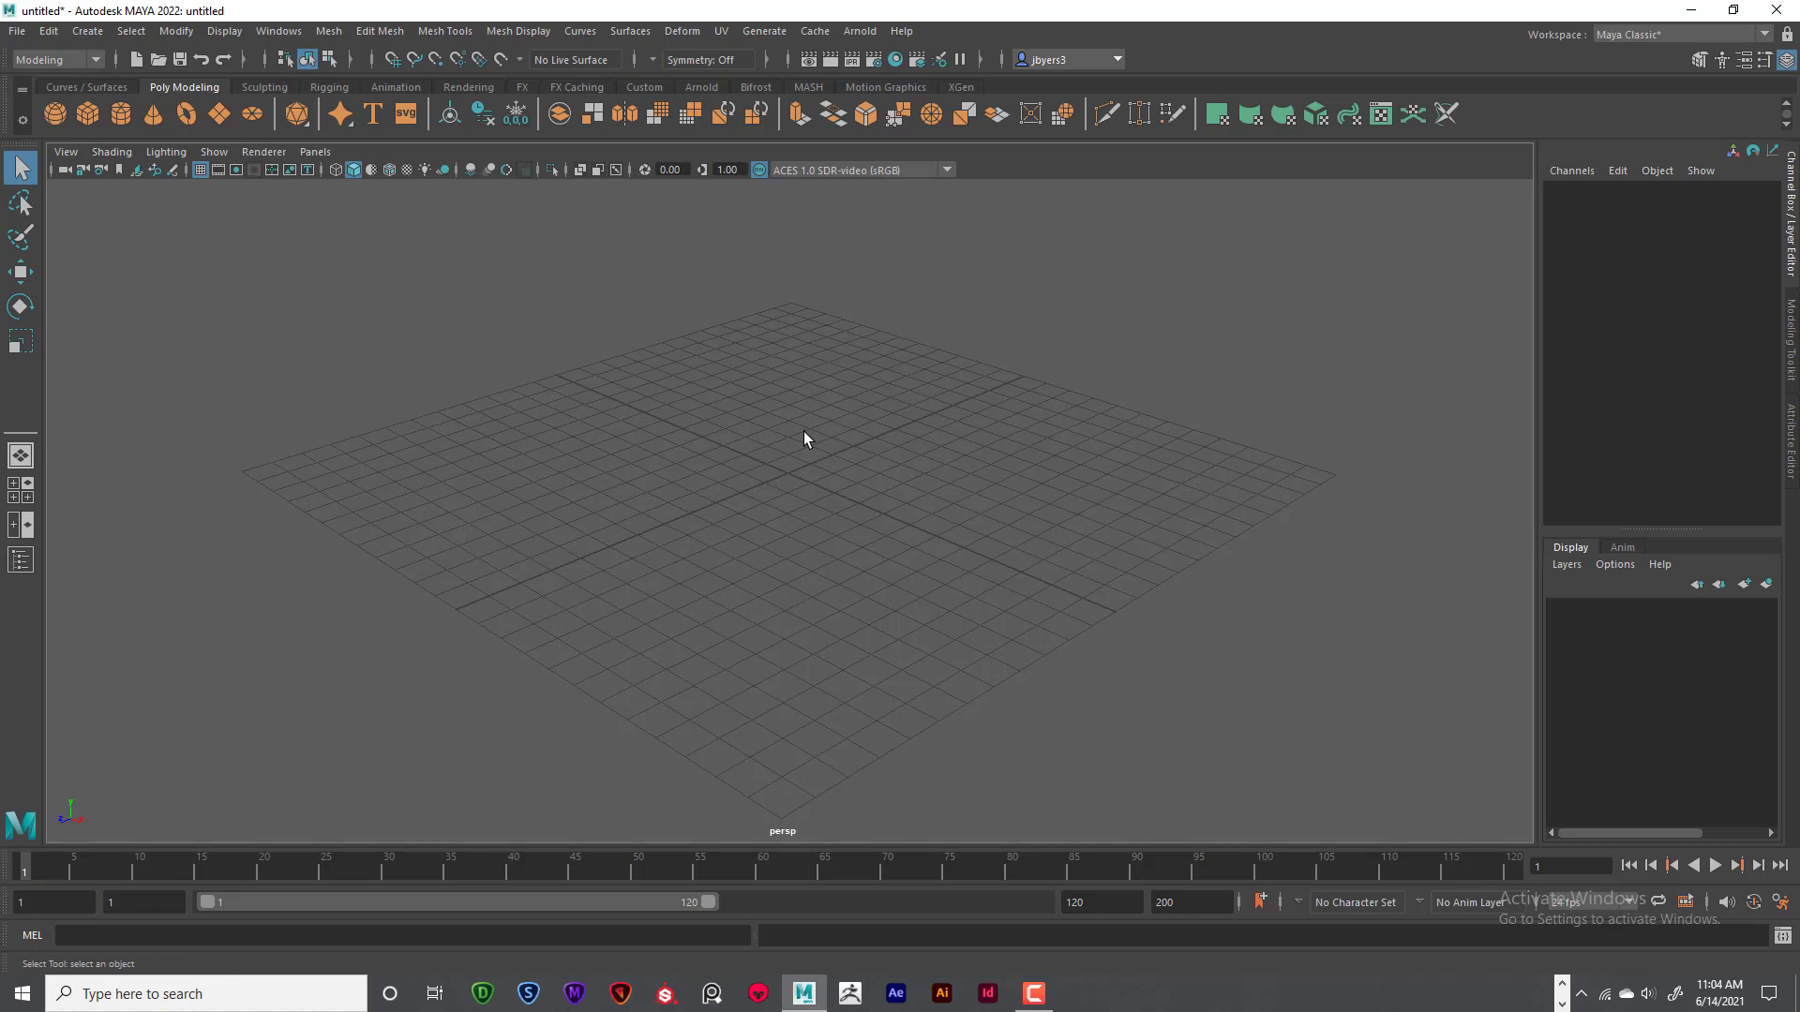
# - Create a default 1-unit polygon cube at the origin
pyautogui.keyDown('alt'); pyautogui.moveTo(803, 435); pyautogui.dragTo(801, 430); pyautogui.keyUp('alt')
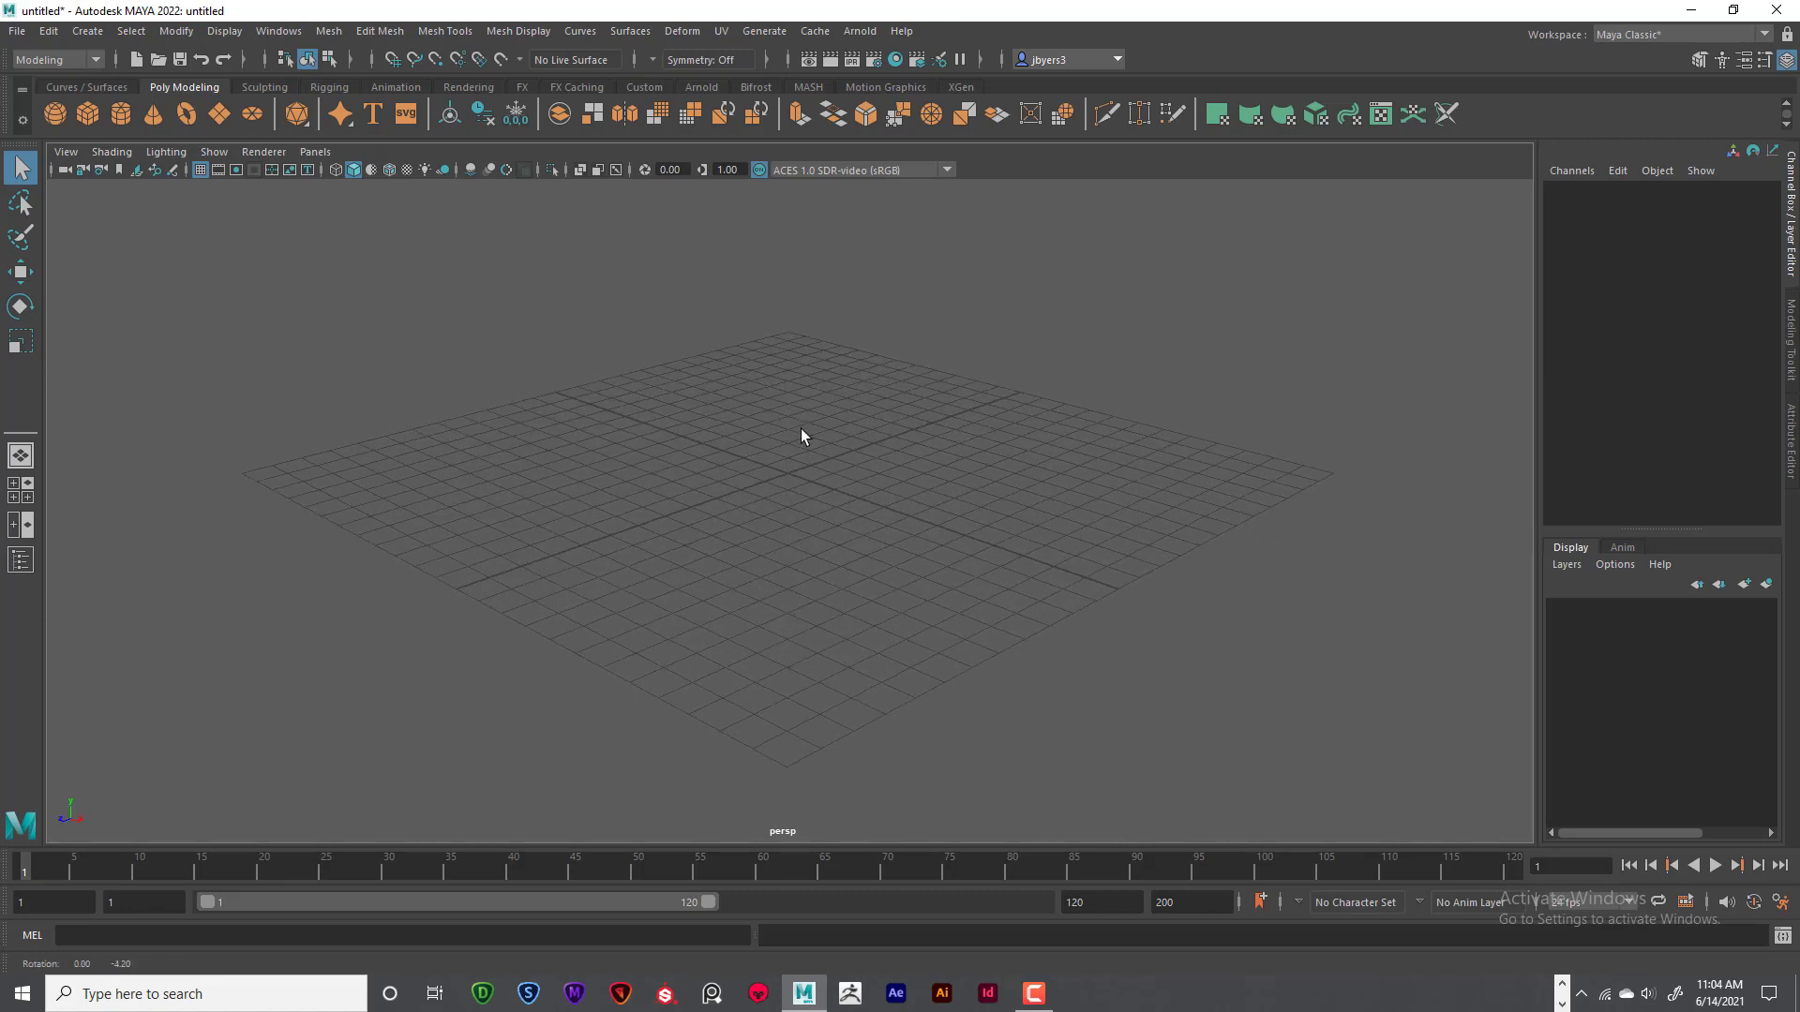
pyautogui.click(87, 113)
pyautogui.scroll(8, 894, 476)
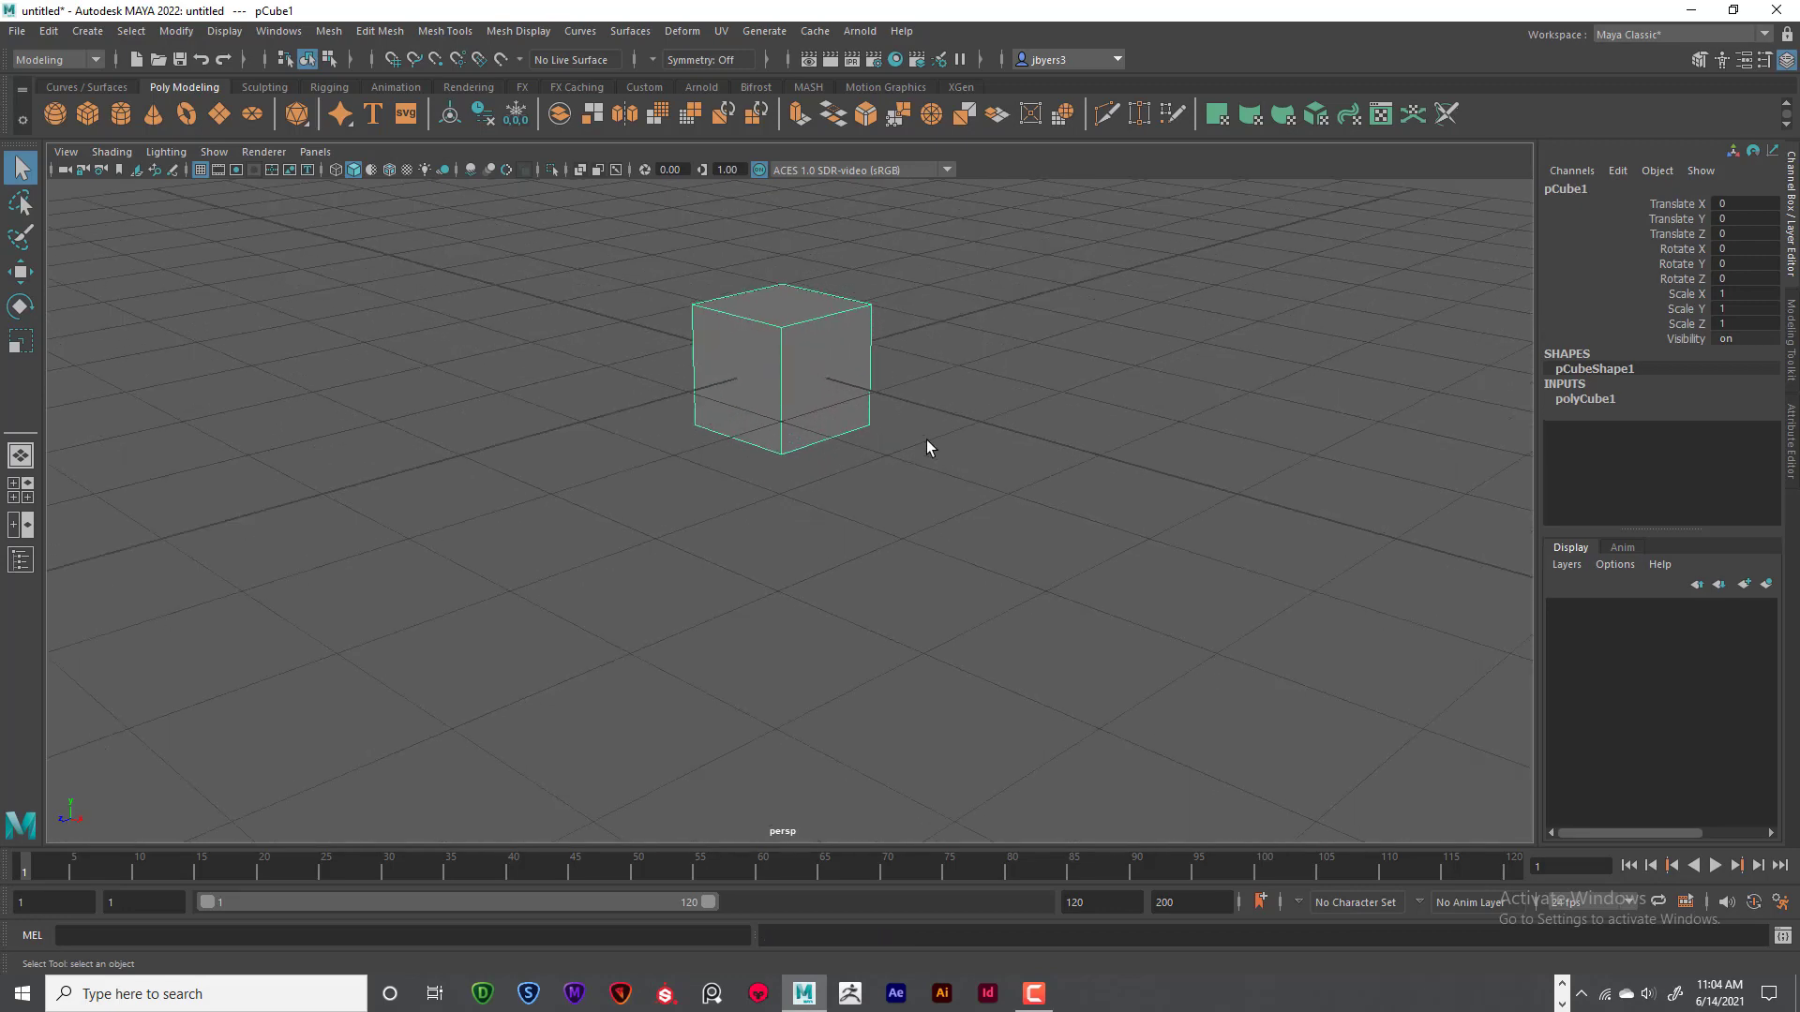
pyautogui.keyDown('alt'); pyautogui.moveTo(927, 441); pyautogui.dragTo(922, 446); pyautogui.keyUp('alt')
pyautogui.keyDown('alt'); pyautogui.moveTo(896, 421); pyautogui.dragTo(899, 534, button='middle'); pyautogui.keyUp('alt')
pyautogui.scroll(5, 899, 535)
pyautogui.keyDown('alt'); pyautogui.moveTo(901, 531); pyautogui.dragTo(909, 486); pyautogui.keyUp('alt')
pyautogui.keyDown('alt'); pyautogui.moveTo(909, 448); pyautogui.dragTo(915, 477, button='middle'); pyautogui.keyUp('alt')
pyautogui.moveTo(922, 478)
pyautogui.keyDown('alt'); pyautogui.mouseDown()
pyautogui.moveTo(953, 482)
pyautogui.moveTo(900, 454)
pyautogui.mouseUp(); pyautogui.keyUp('alt')
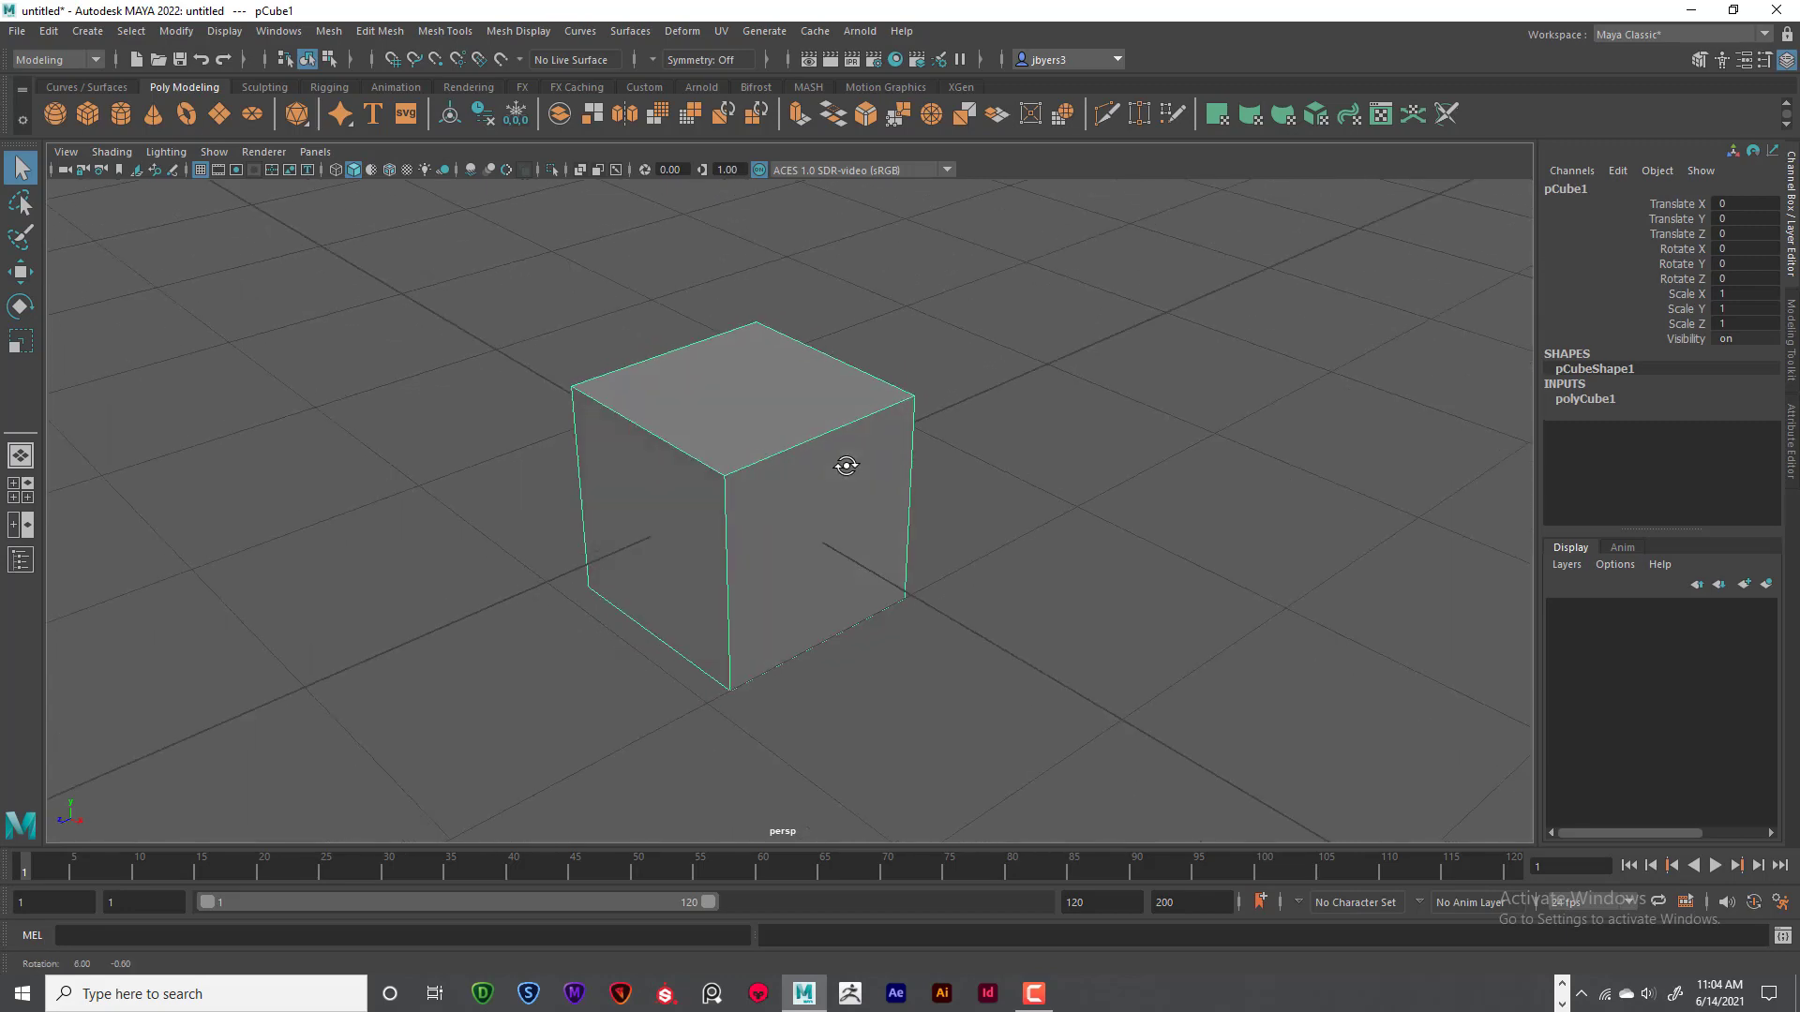
pyautogui.keyDown('alt'); pyautogui.moveTo(813, 486); pyautogui.dragTo(771, 469); pyautogui.keyUp('alt')
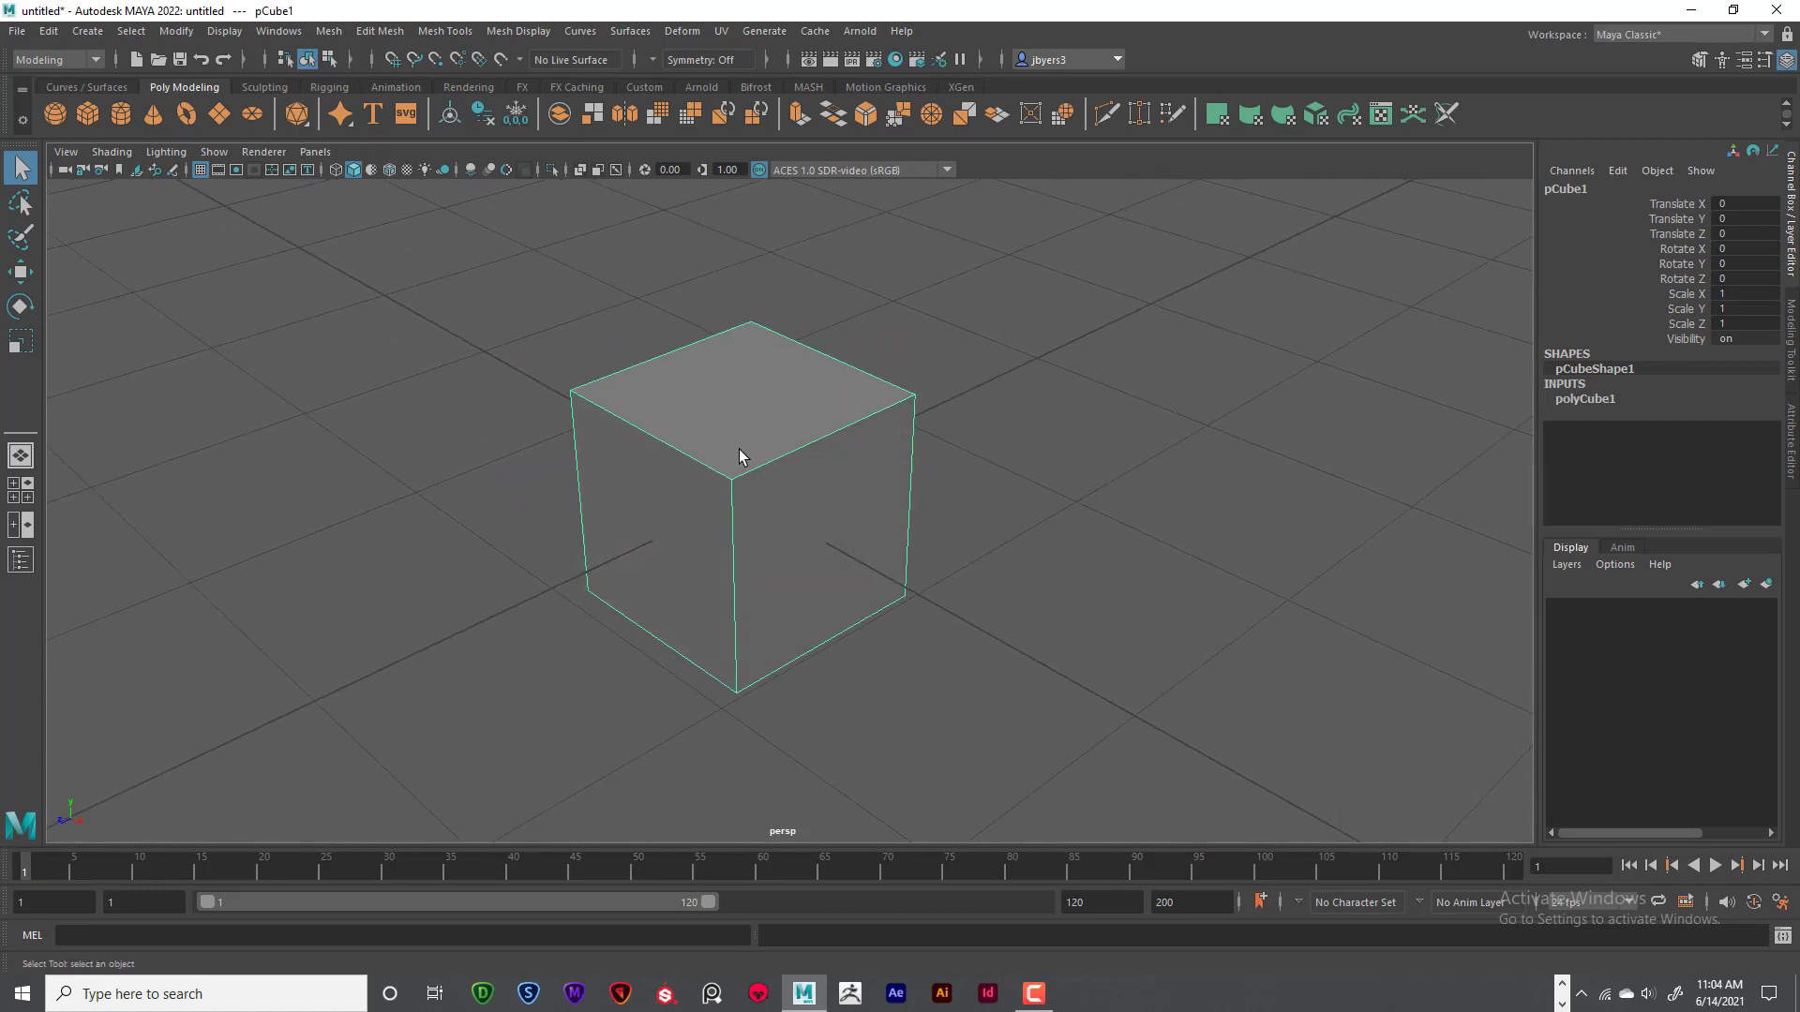
# - Duplicate the cube and move the copy along Z to about -1.5
pyautogui.hotkey('ctrl', 'd')
pyautogui.press('w')
pyautogui.moveTo(675, 535); pyautogui.dragTo(928, 449)
pyautogui.keyDown('alt'); pyautogui.moveTo(767, 499); pyautogui.dragTo(675, 546, button='middle'); pyautogui.keyUp('alt')
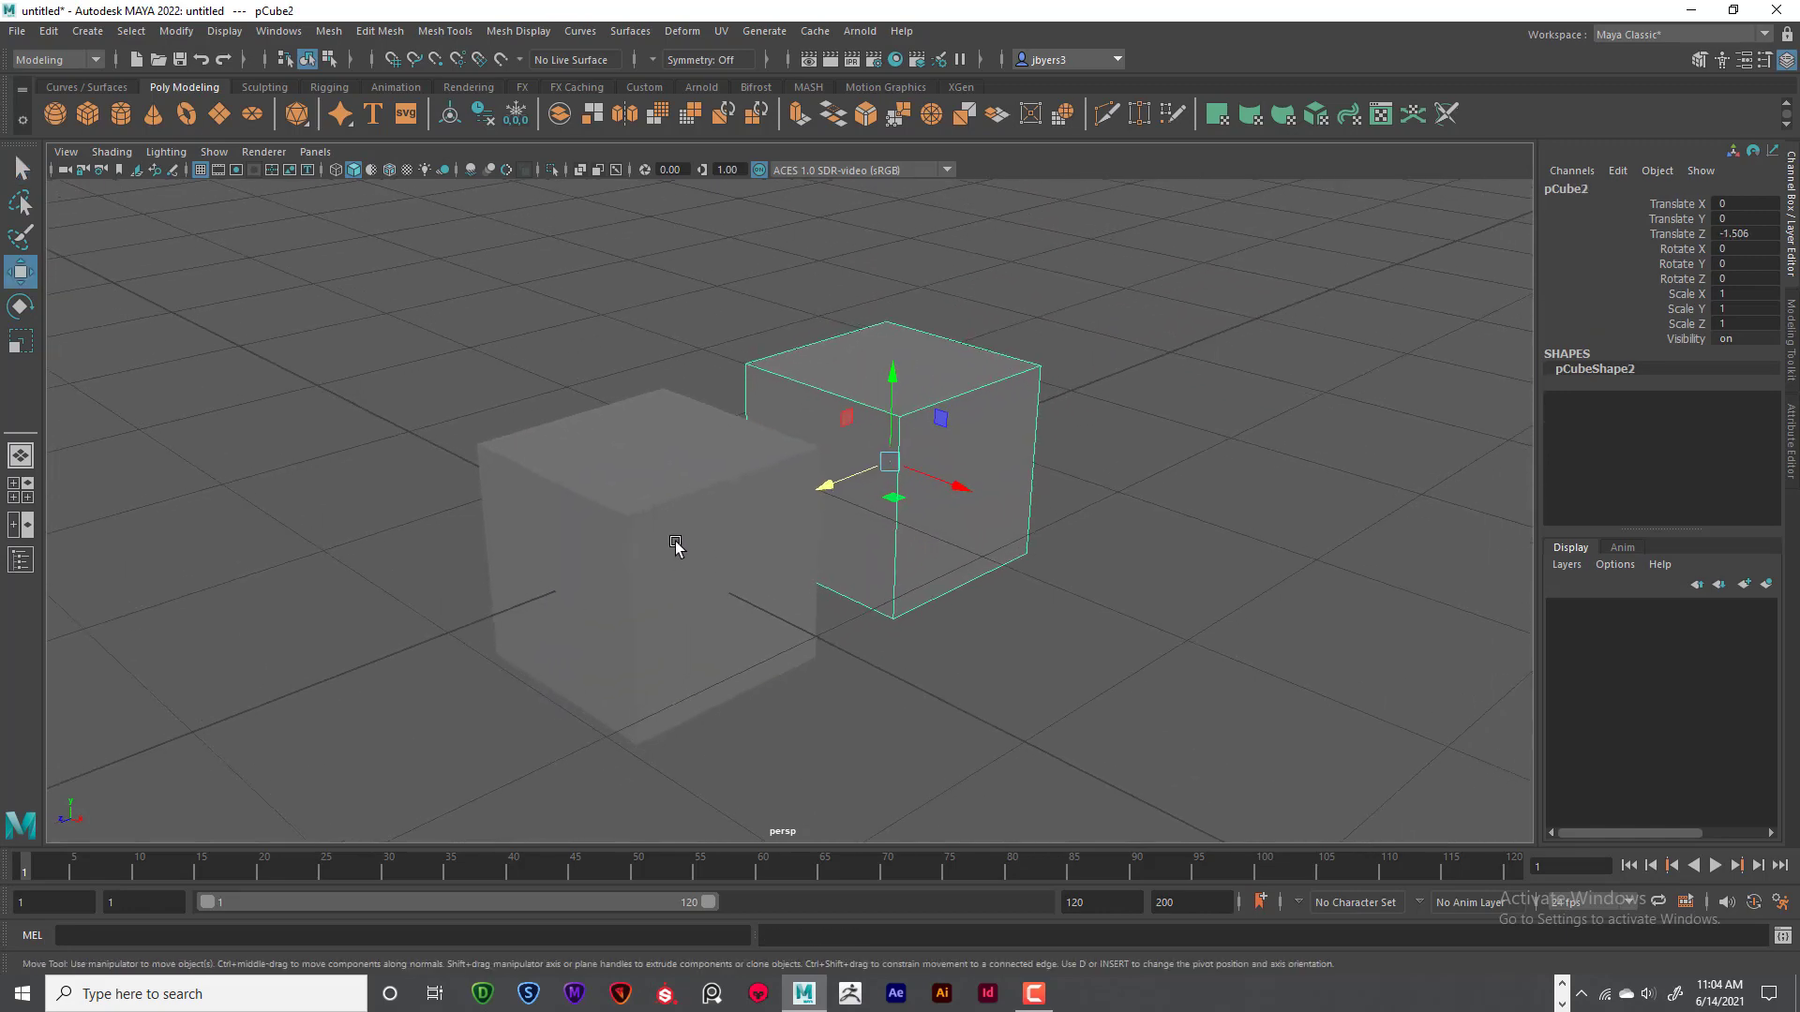
# - Turn on wireframe-on-shaded display in the viewport and deselect the copied cube
pyautogui.click(385, 173)
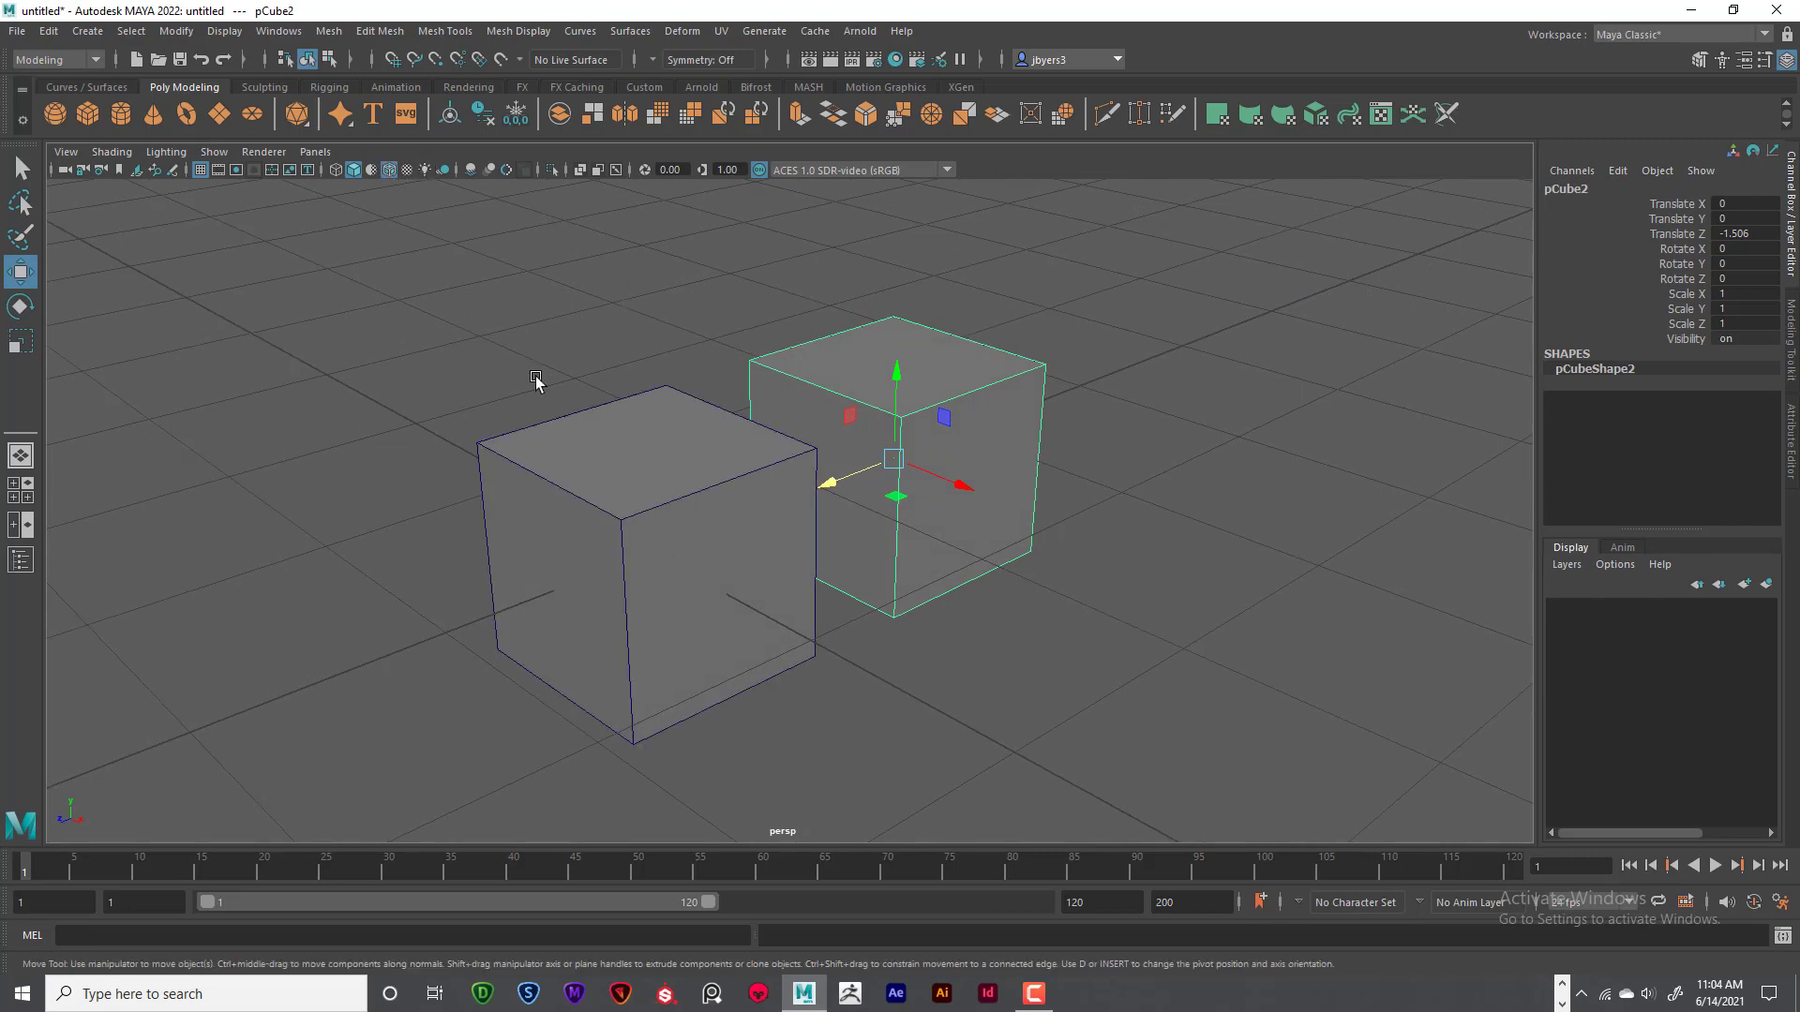
pyautogui.keyDown('alt'); pyautogui.moveTo(703, 428); pyautogui.dragTo(715, 455); pyautogui.keyUp('alt')
pyautogui.click(1077, 466)
pyautogui.moveTo(833, 505)
pyautogui.keyDown('alt'); pyautogui.mouseDown()
pyautogui.moveTo(825, 464)
pyautogui.moveTo(656, 398)
pyautogui.mouseUp(); pyautogui.keyUp('alt')
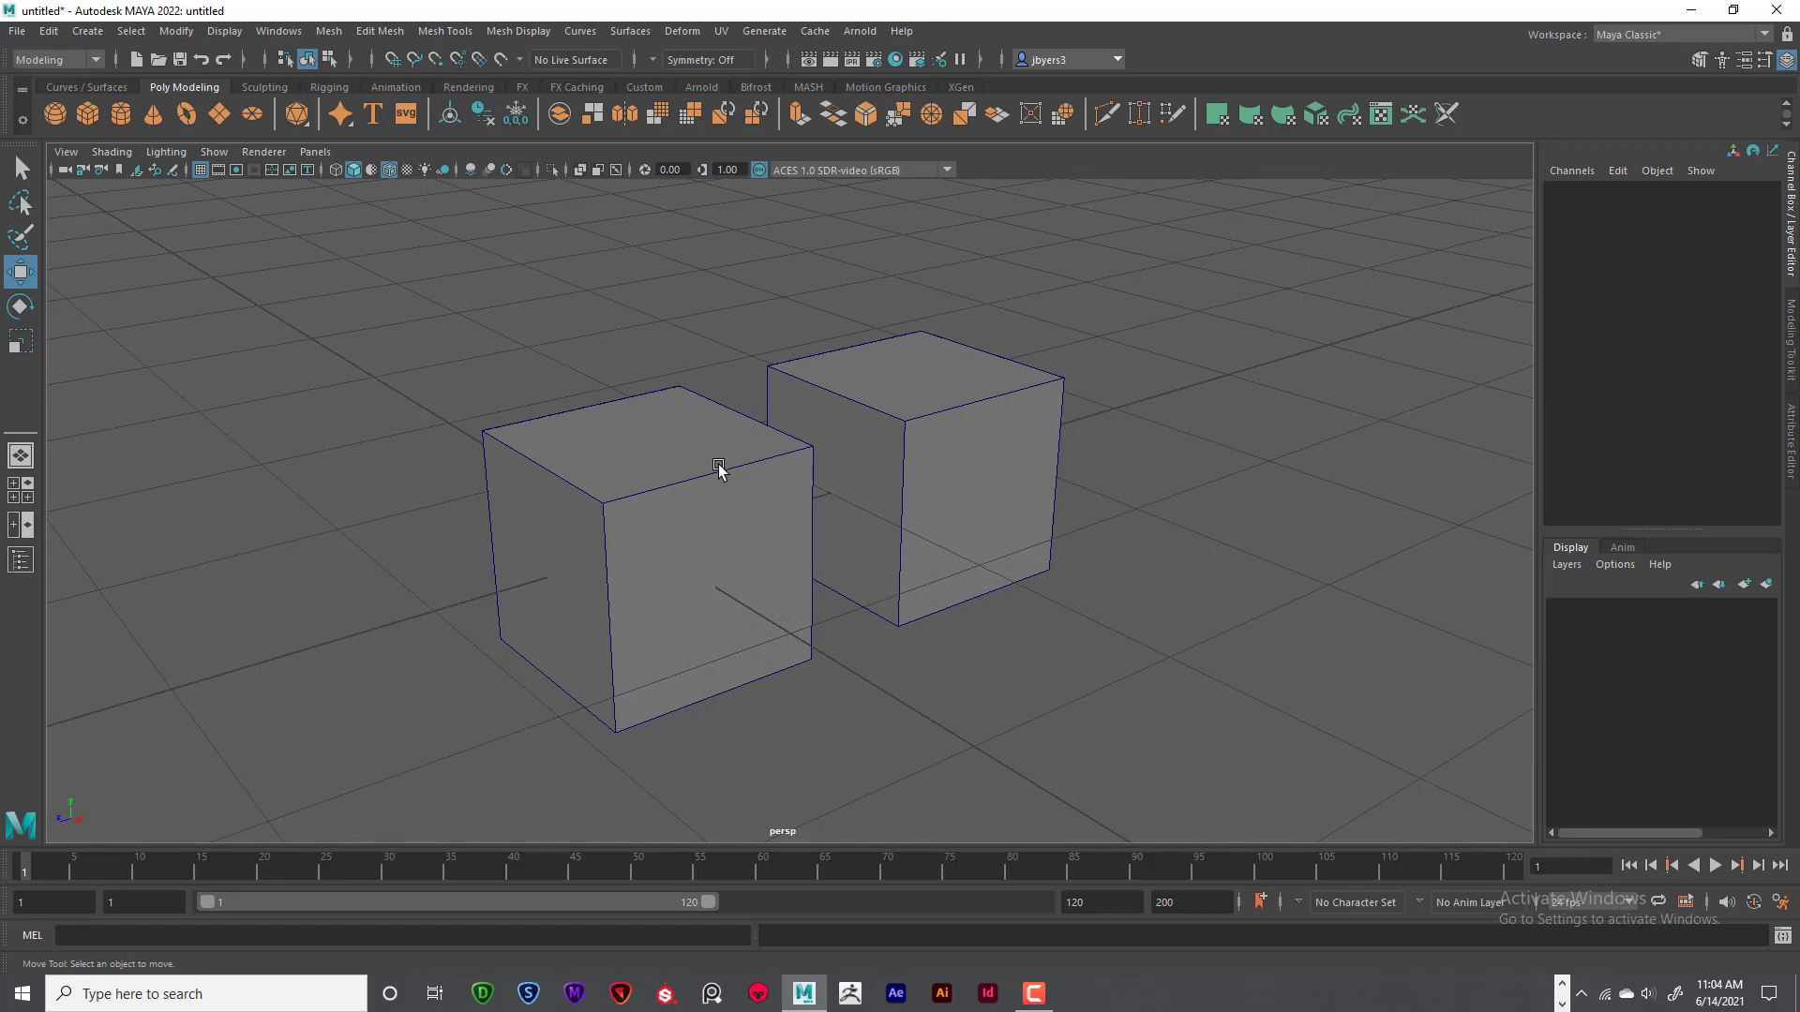
pyautogui.keyDown('alt'); pyautogui.moveTo(723, 468); pyautogui.dragTo(771, 438); pyautogui.keyUp('alt')
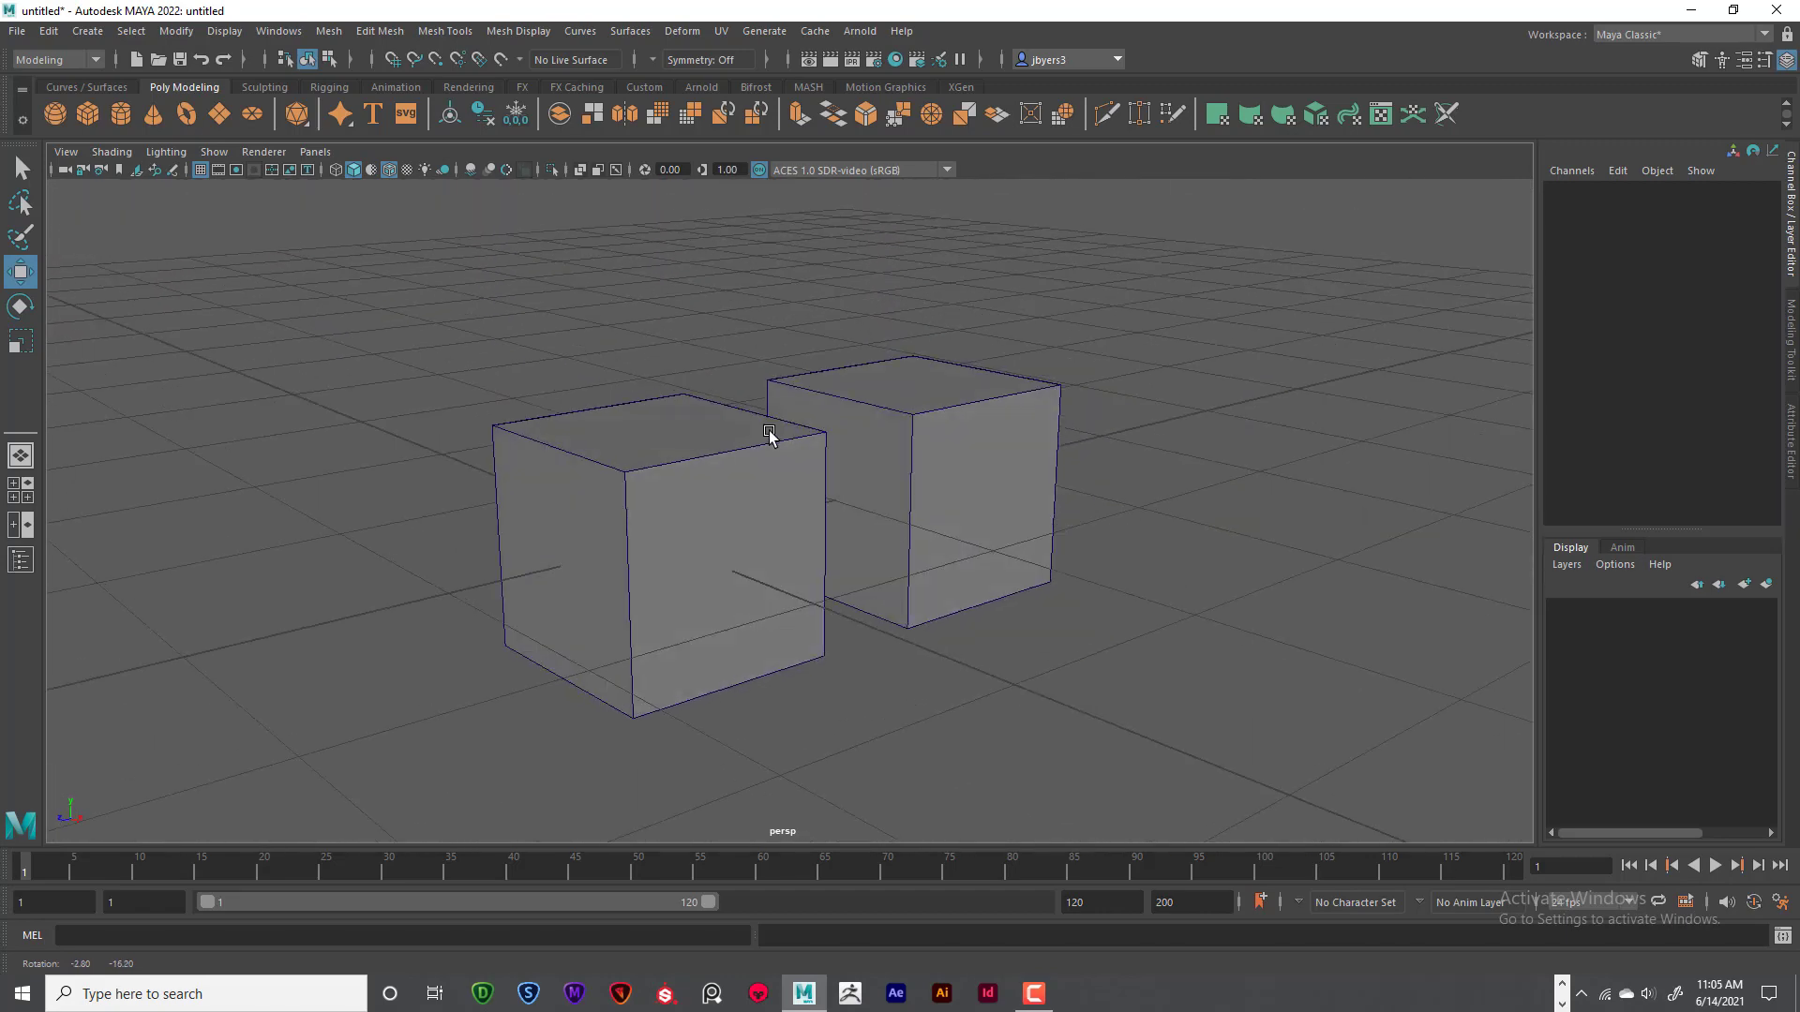
# - Insert three edge loops on the original cube, each close to one of the edges meeting at its nearest top corner
pyautogui.press('space')
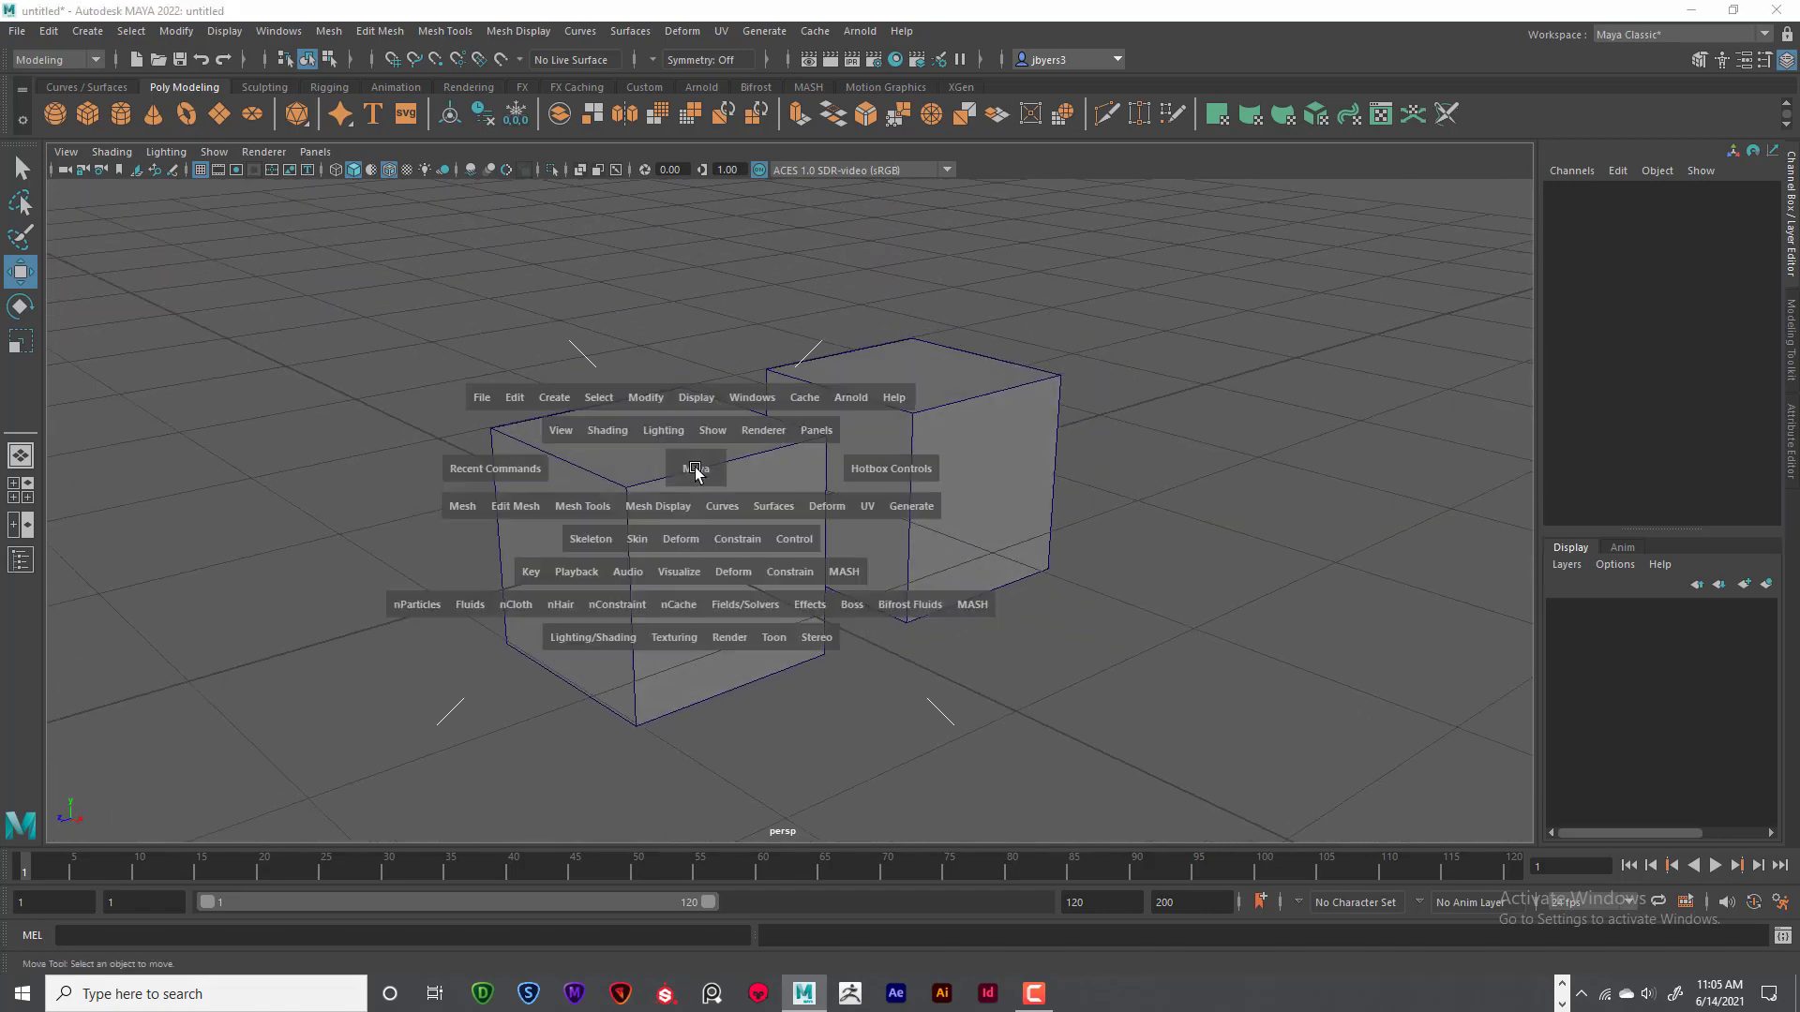
pyautogui.click(699, 472)
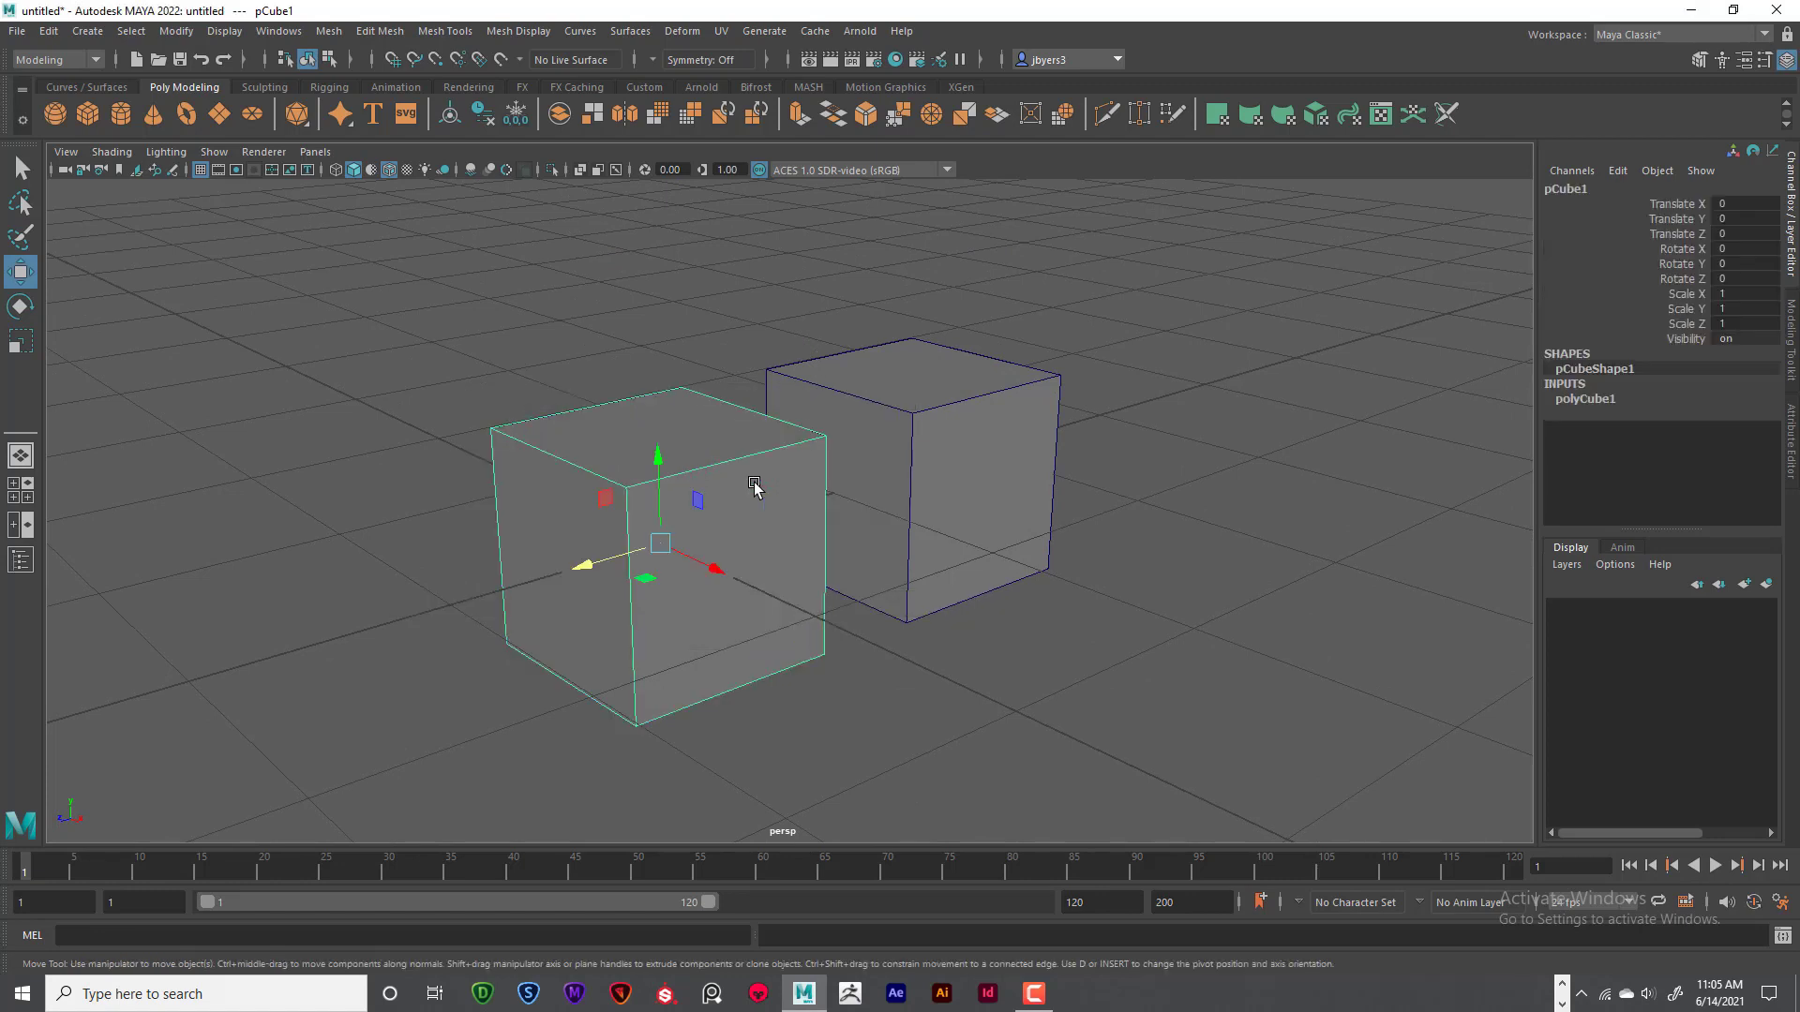
pyautogui.keyDown('shift'); pyautogui.rightClick(674, 426); pyautogui.keyUp('shift')
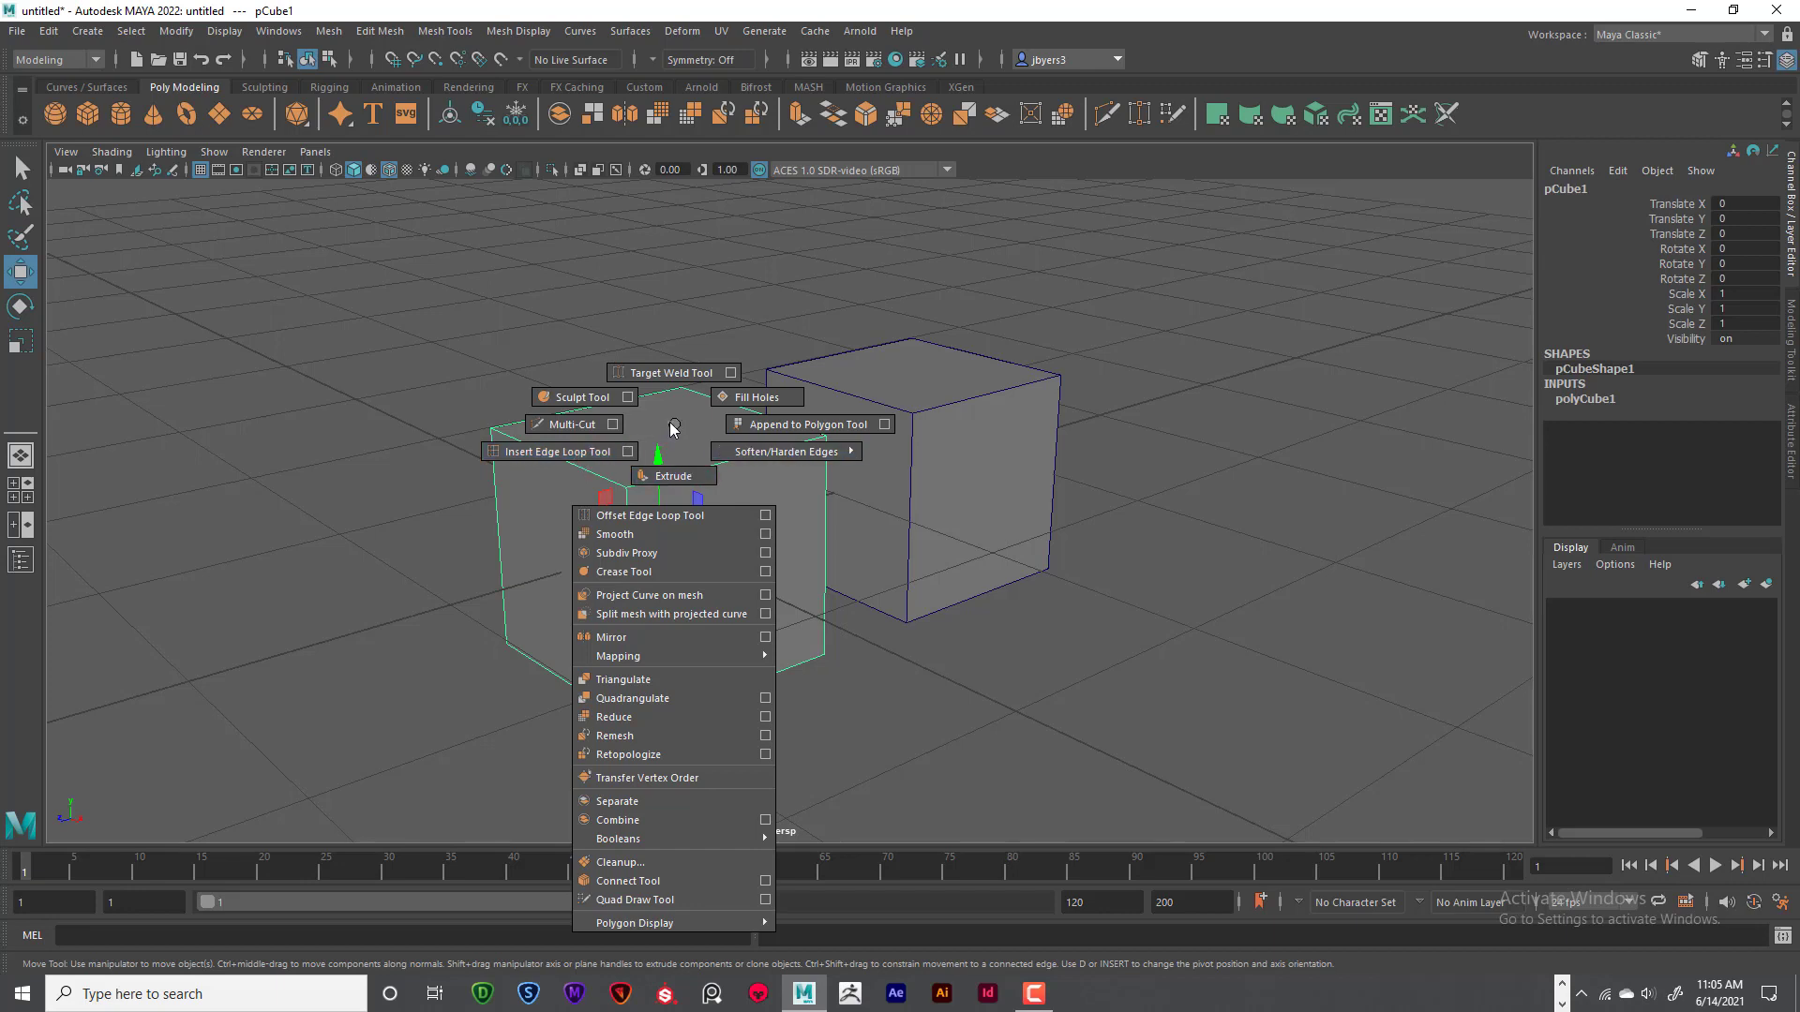
pyautogui.click(581, 454)
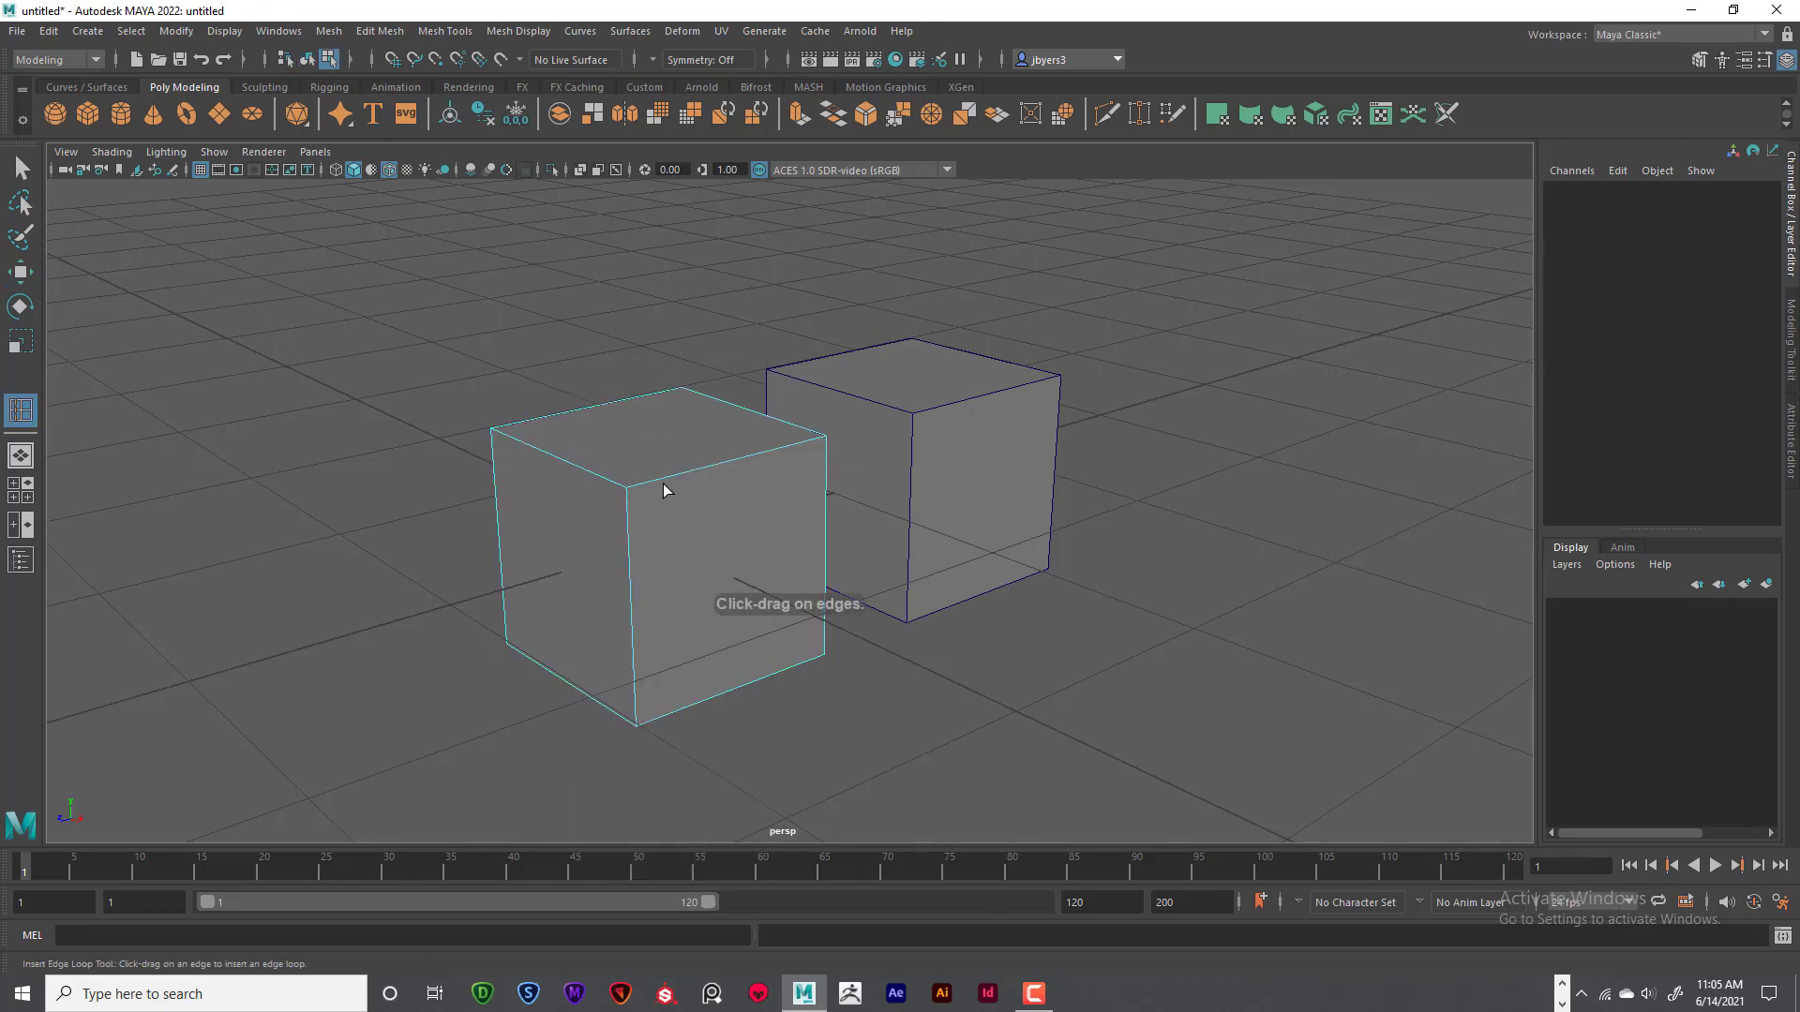
pyautogui.keyDown('alt'); pyautogui.moveTo(689, 482); pyautogui.dragTo(649, 554); pyautogui.keyUp('alt')
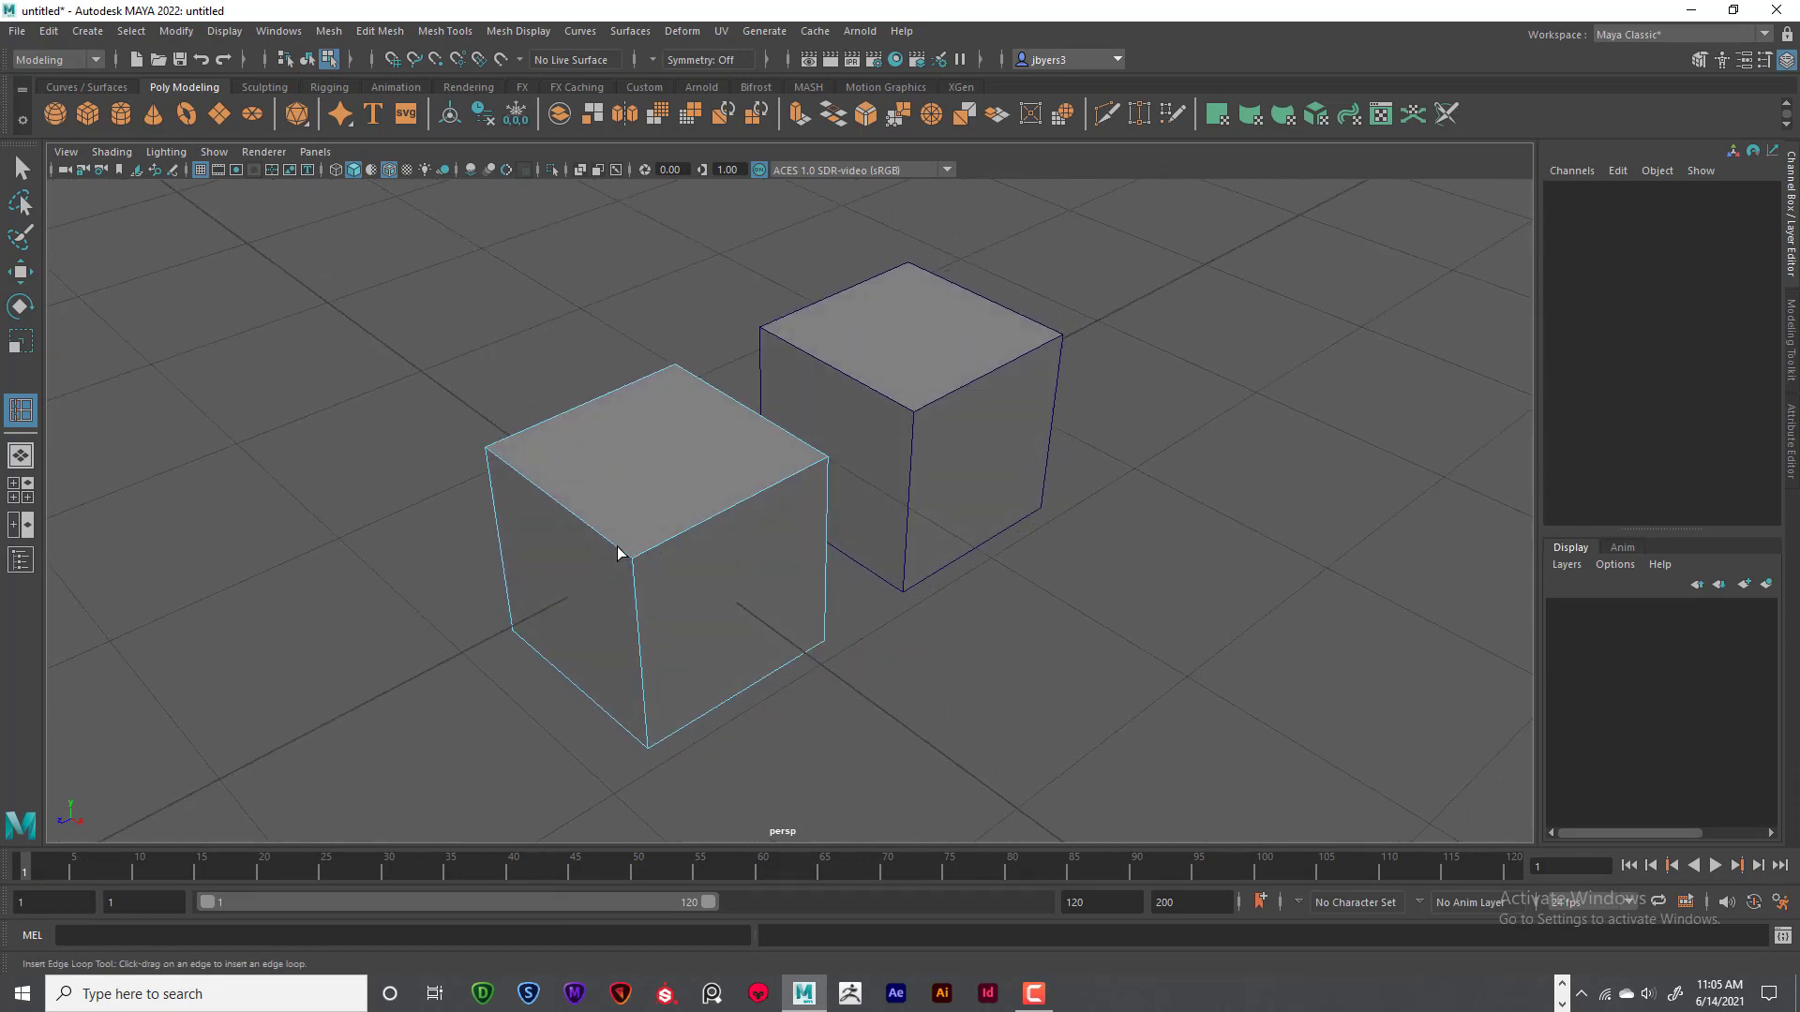
pyautogui.click(618, 552)
pyautogui.moveTo(618, 552); pyautogui.dragTo(630, 548)
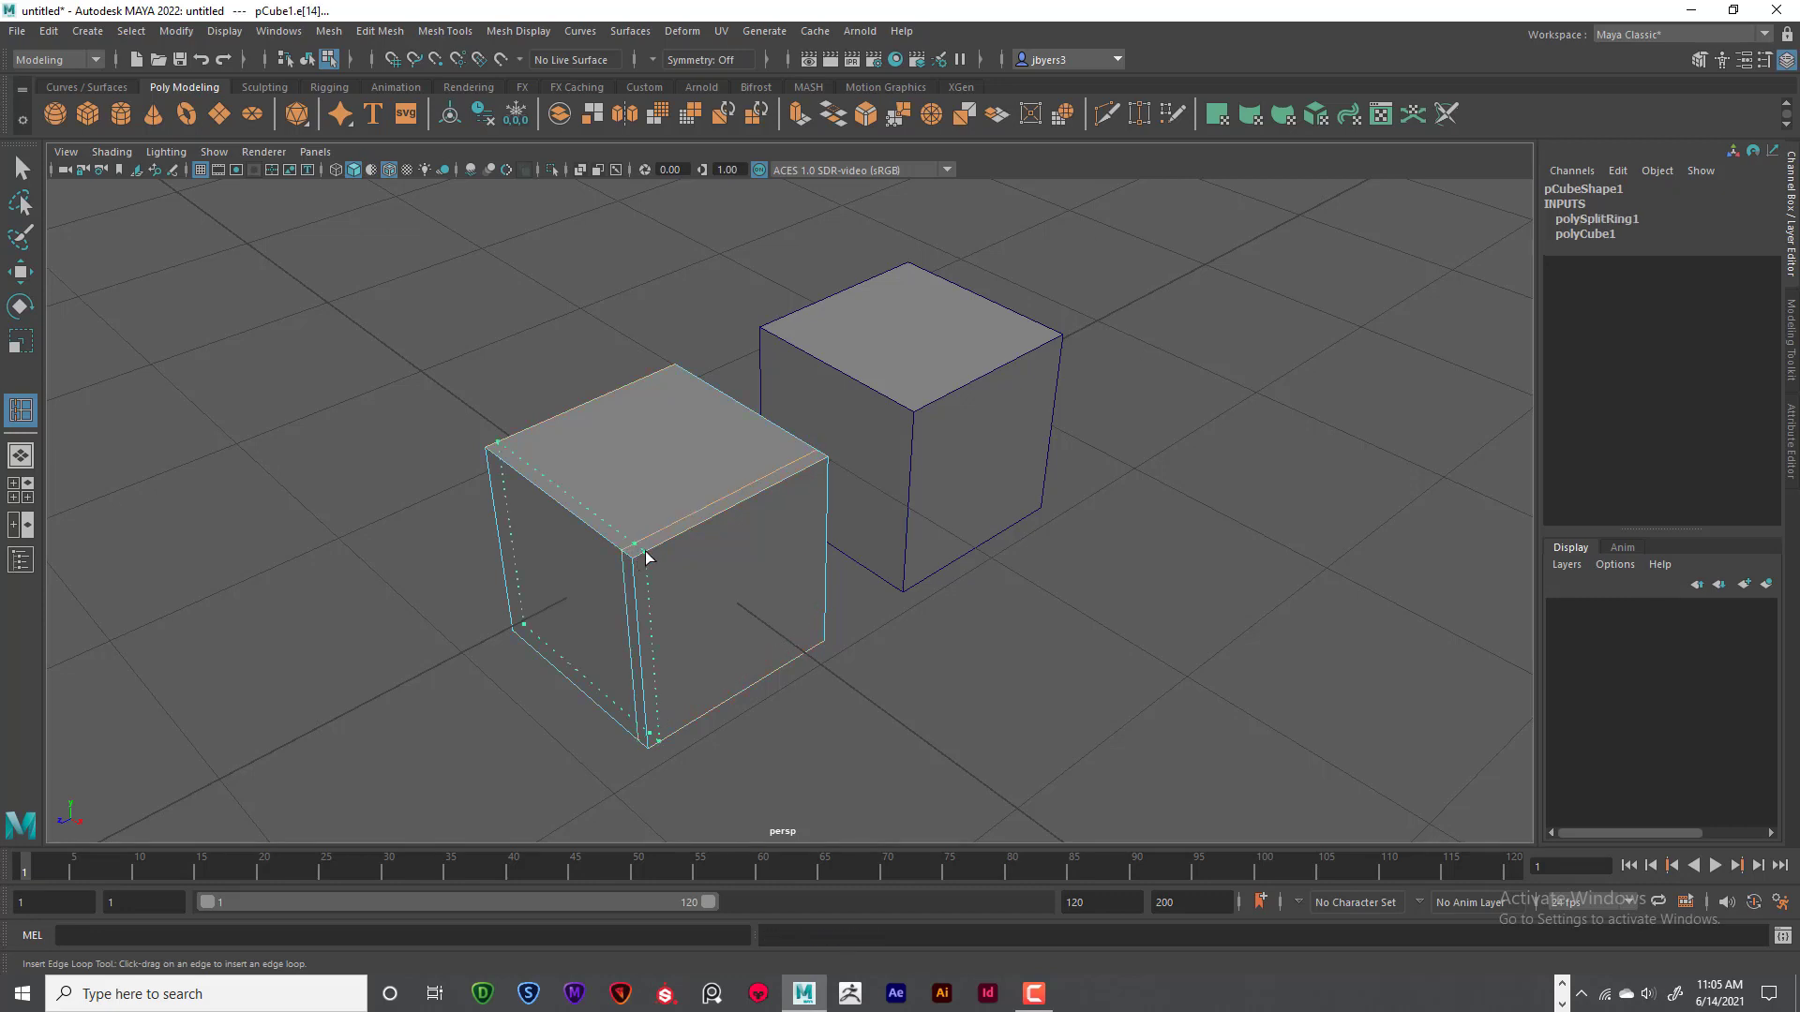
pyautogui.click(645, 554)
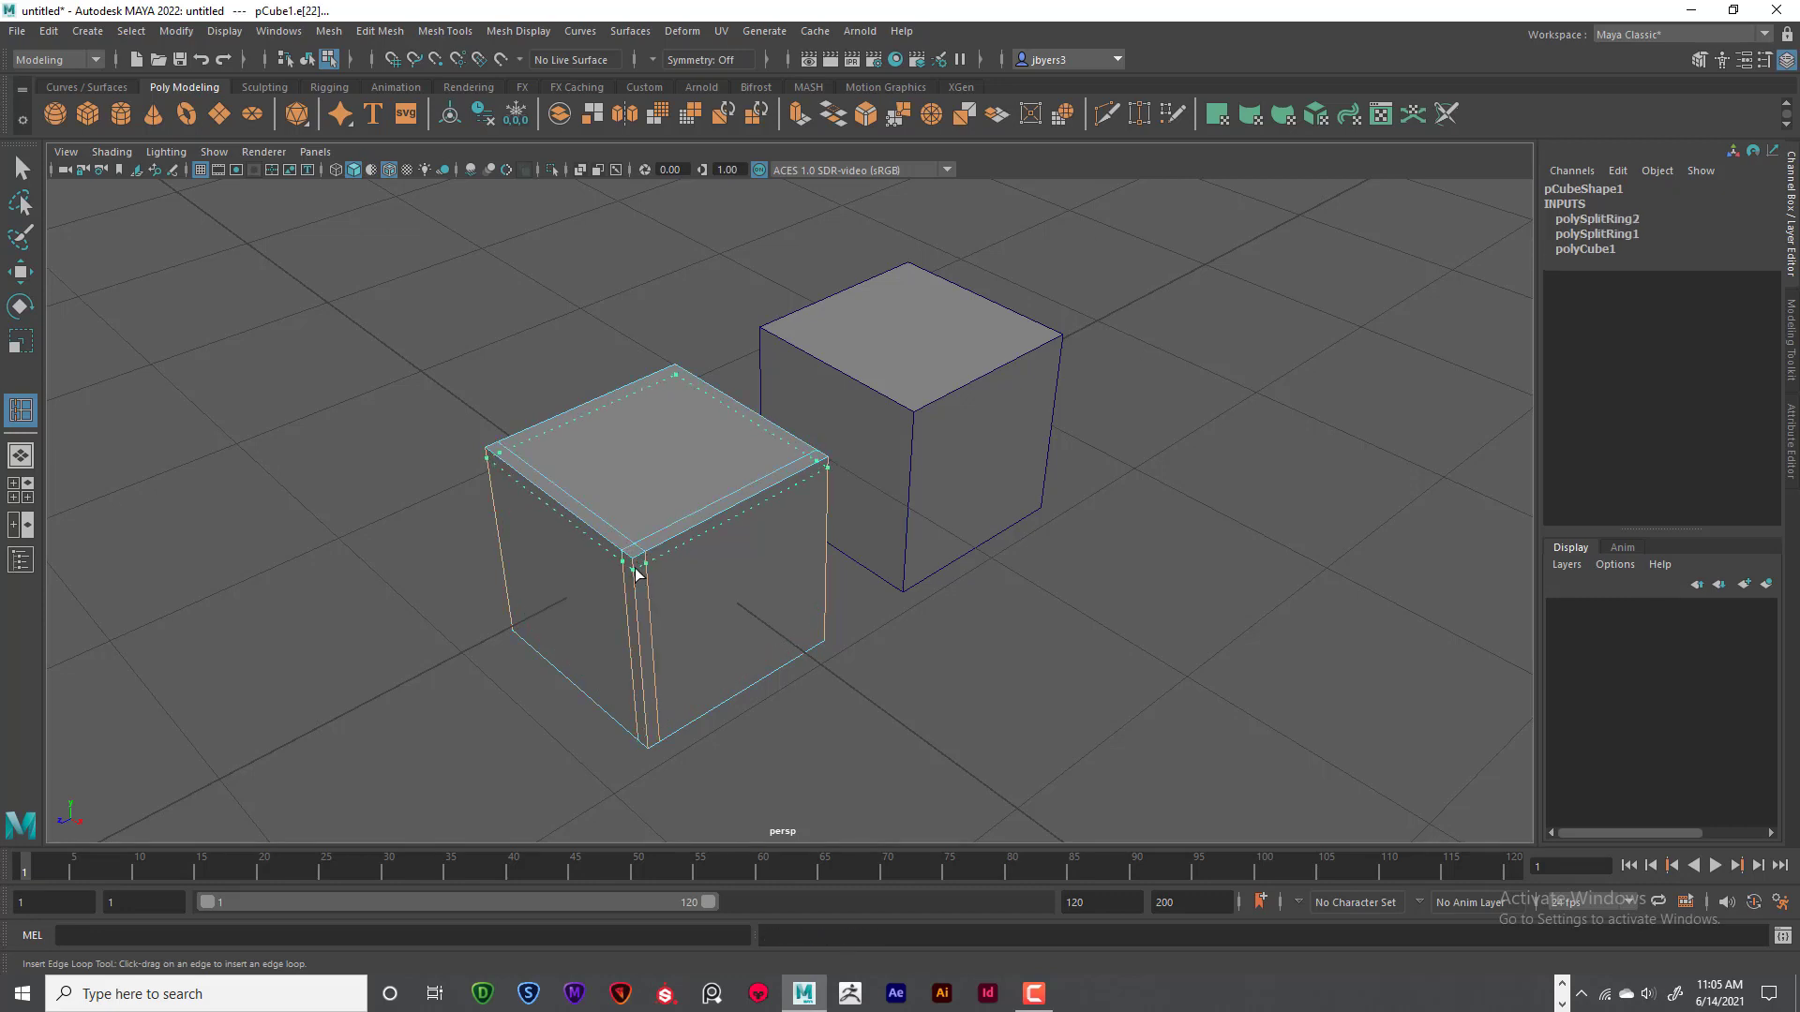
pyautogui.click(637, 573)
# - Insert a horizontal edge loop around the original cube close to its bottom edges
pyautogui.keyDown('alt'); pyautogui.moveTo(678, 544); pyautogui.dragTo(661, 517); pyautogui.keyUp('alt')
pyautogui.scroll(5, 661, 518)
pyautogui.keyDown('alt'); pyautogui.moveTo(630, 500); pyautogui.dragTo(688, 522, button='middle'); pyautogui.keyUp('alt')
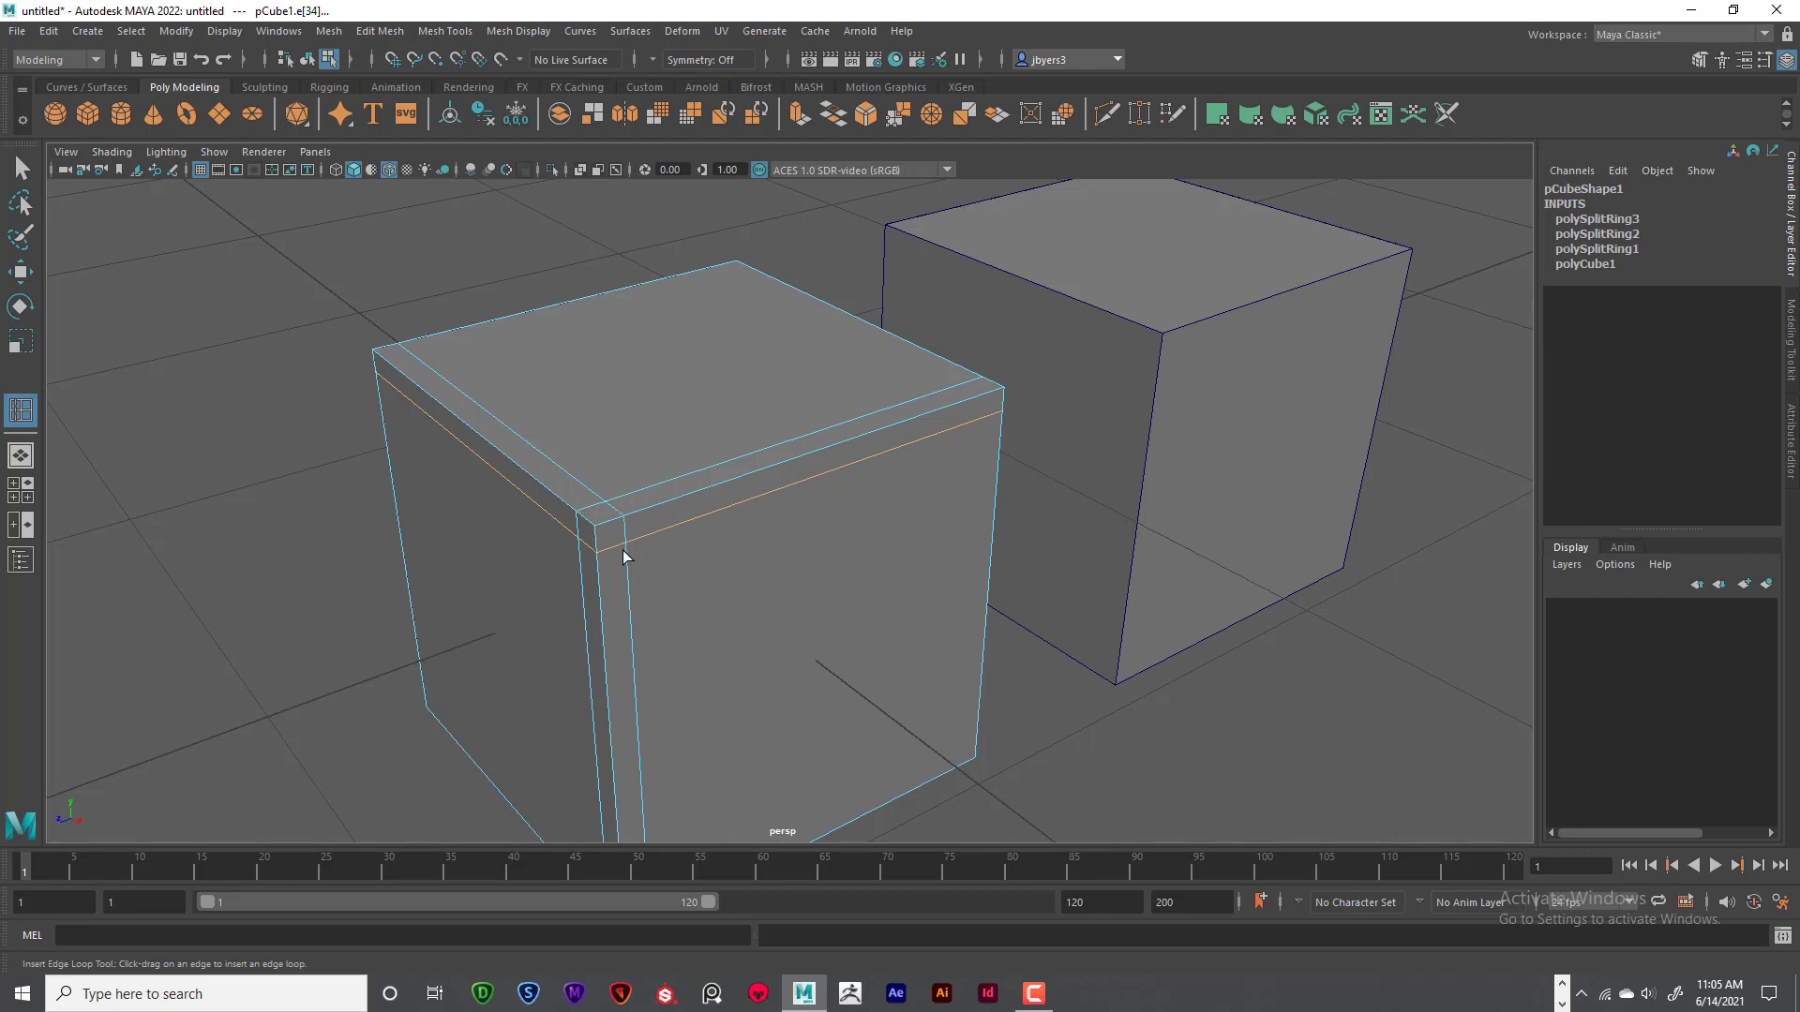
pyautogui.keyDown('alt'); pyautogui.moveTo(639, 546); pyautogui.dragTo(650, 534); pyautogui.keyUp('alt')
pyautogui.keyDown('alt'); pyautogui.moveTo(651, 535); pyautogui.dragTo(619, 270, button='middle'); pyautogui.keyUp('alt')
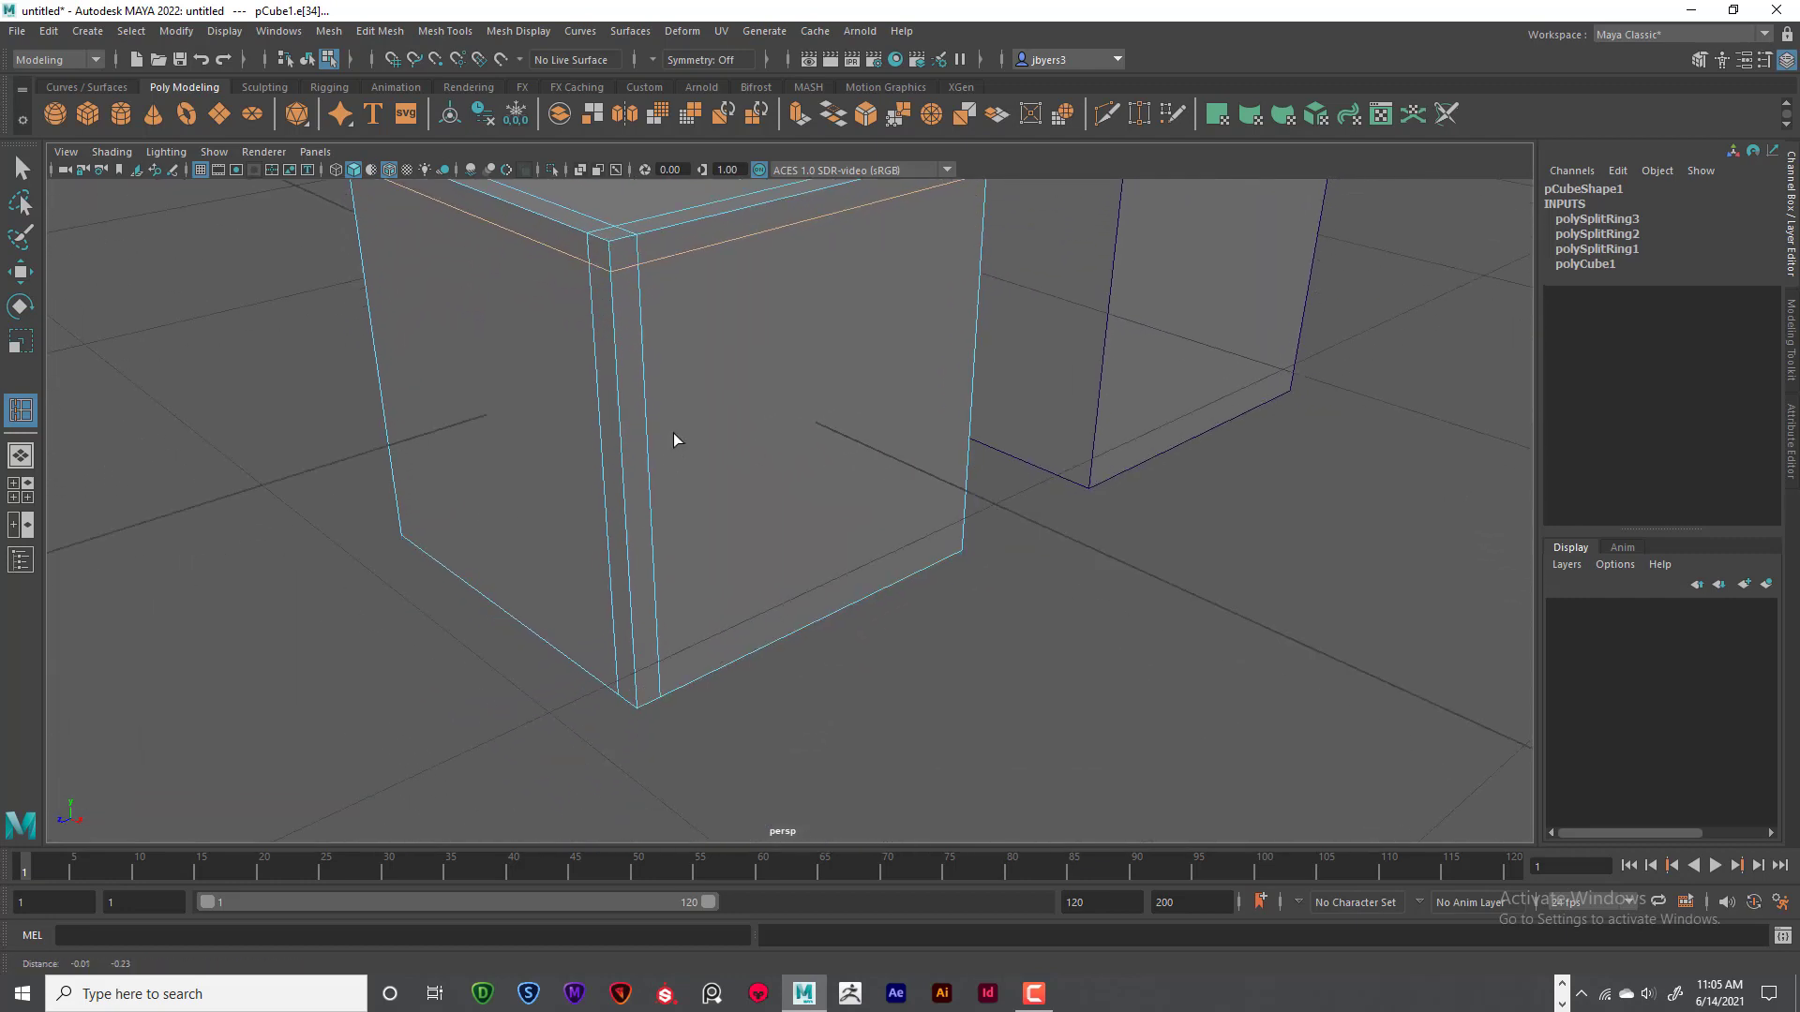
pyautogui.click(637, 685)
# - Insert two more vertical edge loops on the original cube, close to the far side edges that still lack support loops
pyautogui.keyDown('alt'); pyautogui.moveTo(659, 506); pyautogui.dragTo(675, 329); pyautogui.keyUp('alt')
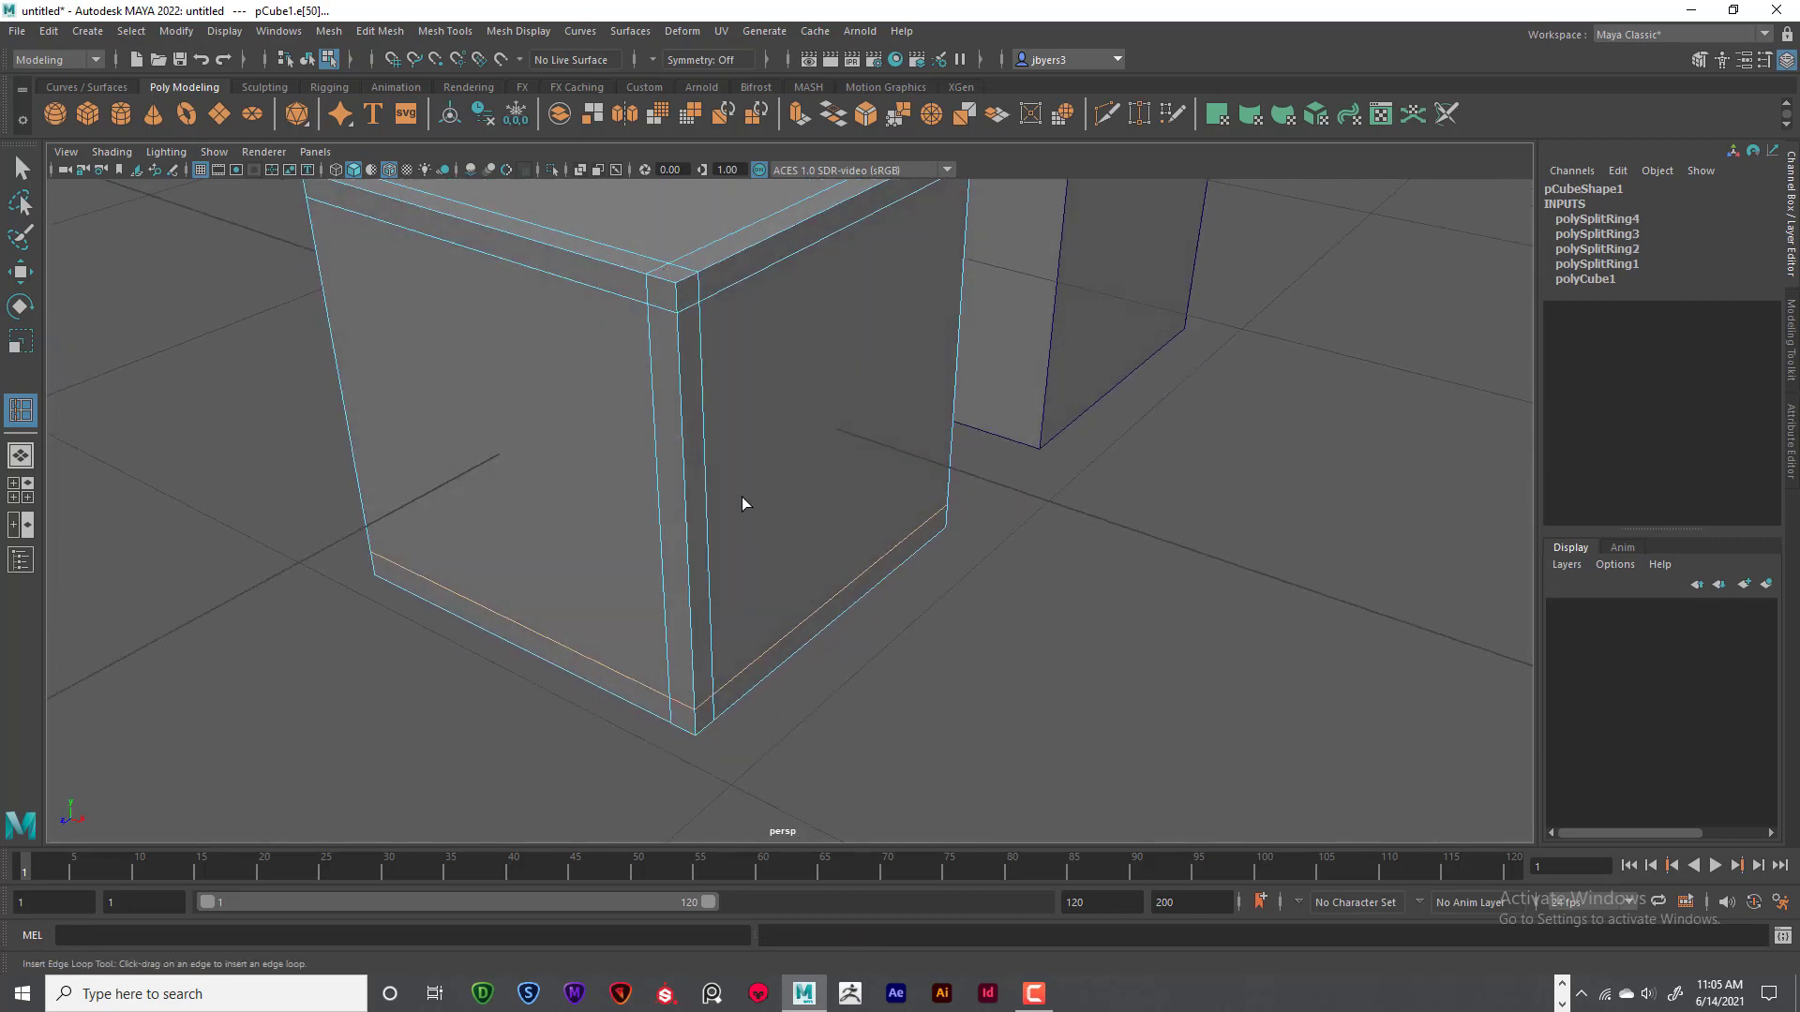
pyautogui.keyDown('alt'); pyautogui.moveTo(743, 504); pyautogui.dragTo(907, 469); pyautogui.keyUp('alt')
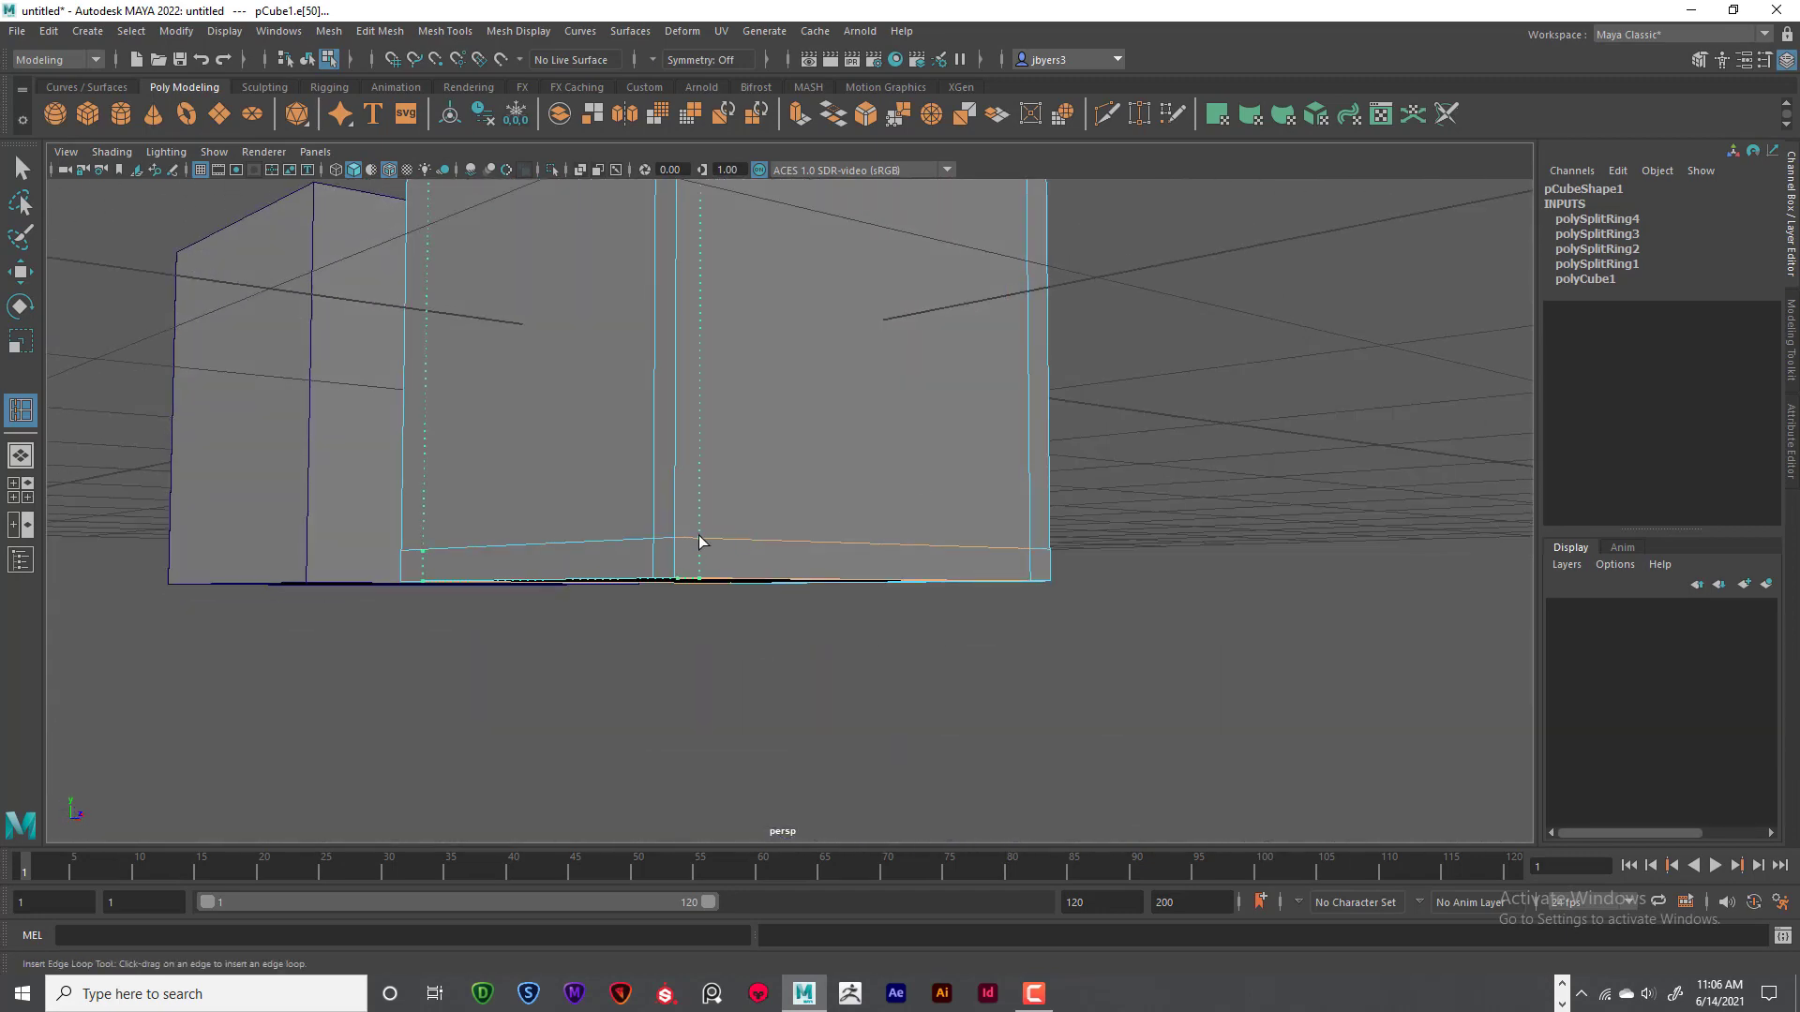
pyautogui.click(700, 542)
pyautogui.keyDown('alt'); pyautogui.moveTo(724, 555); pyautogui.dragTo(525, 482); pyautogui.keyUp('alt')
pyautogui.click(862, 506)
pyautogui.keyDown('alt'); pyautogui.moveTo(525, 482); pyautogui.dragTo(576, 495, button='middle'); pyautogui.keyUp('alt')
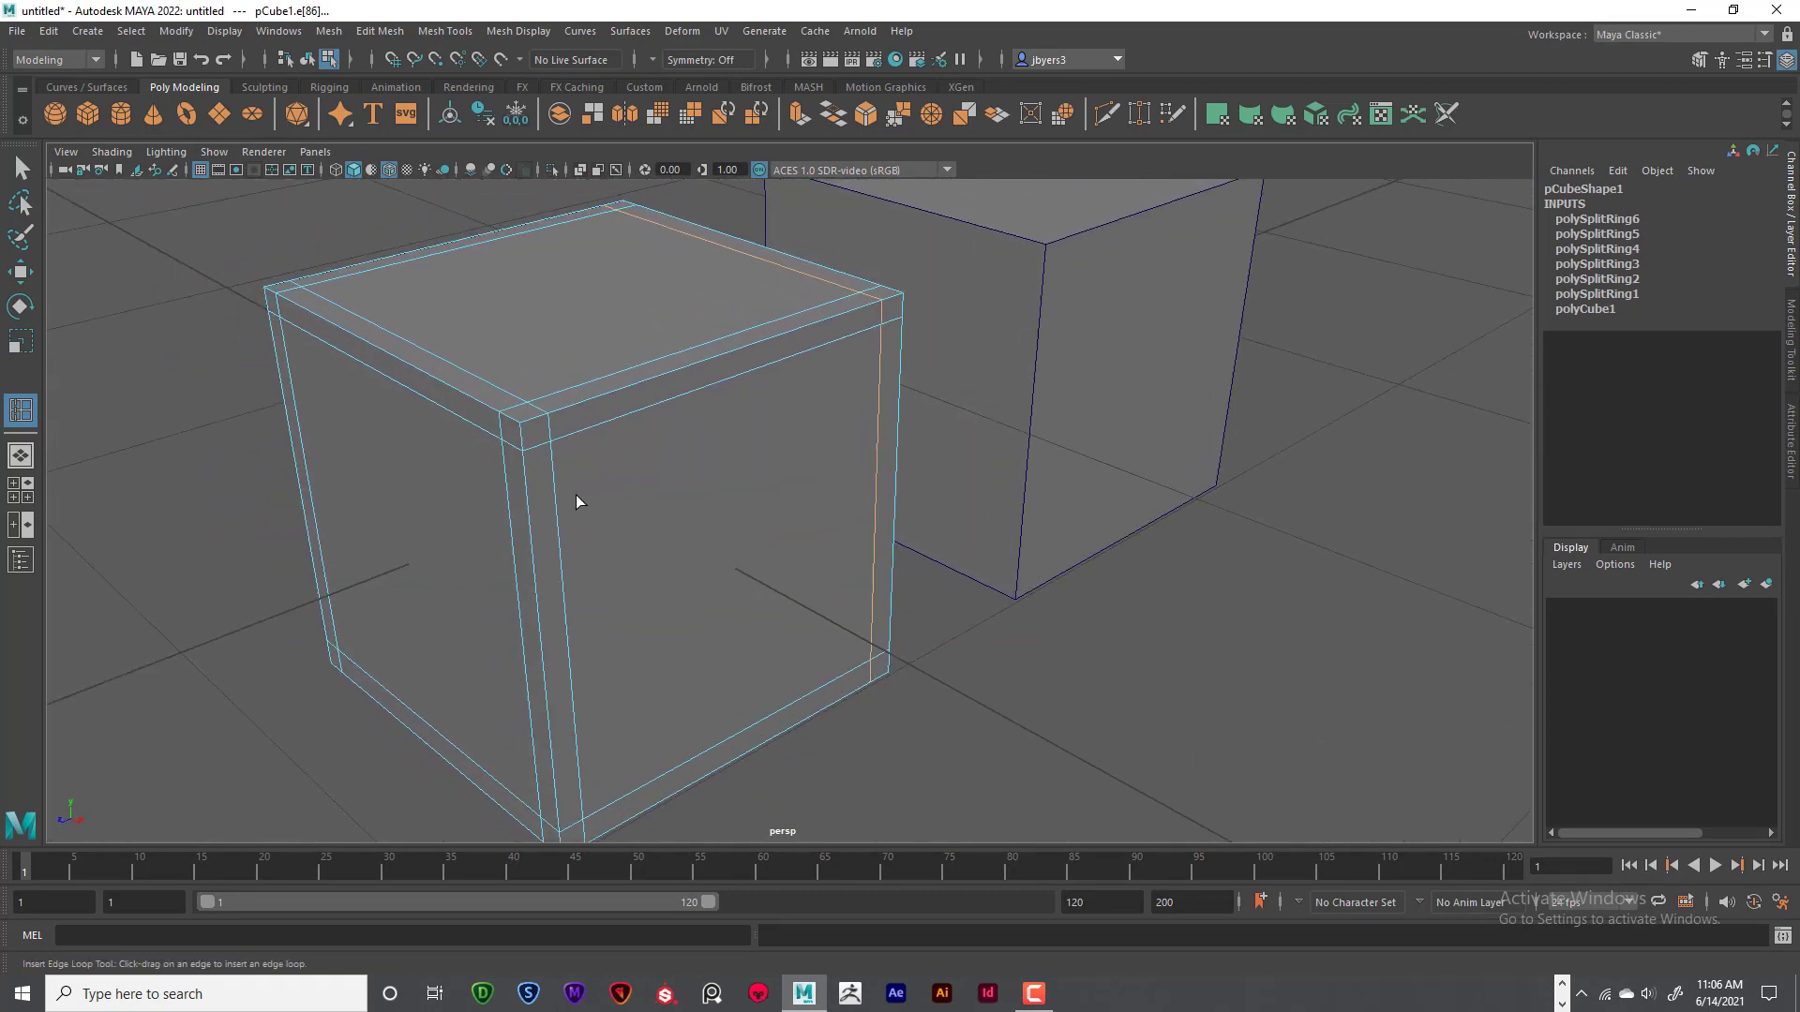
# - Leave the Insert Edge Loop tool and select the whole cube that has the edge loops
pyautogui.rightClick(551, 436)
pyautogui.click(522, 545)
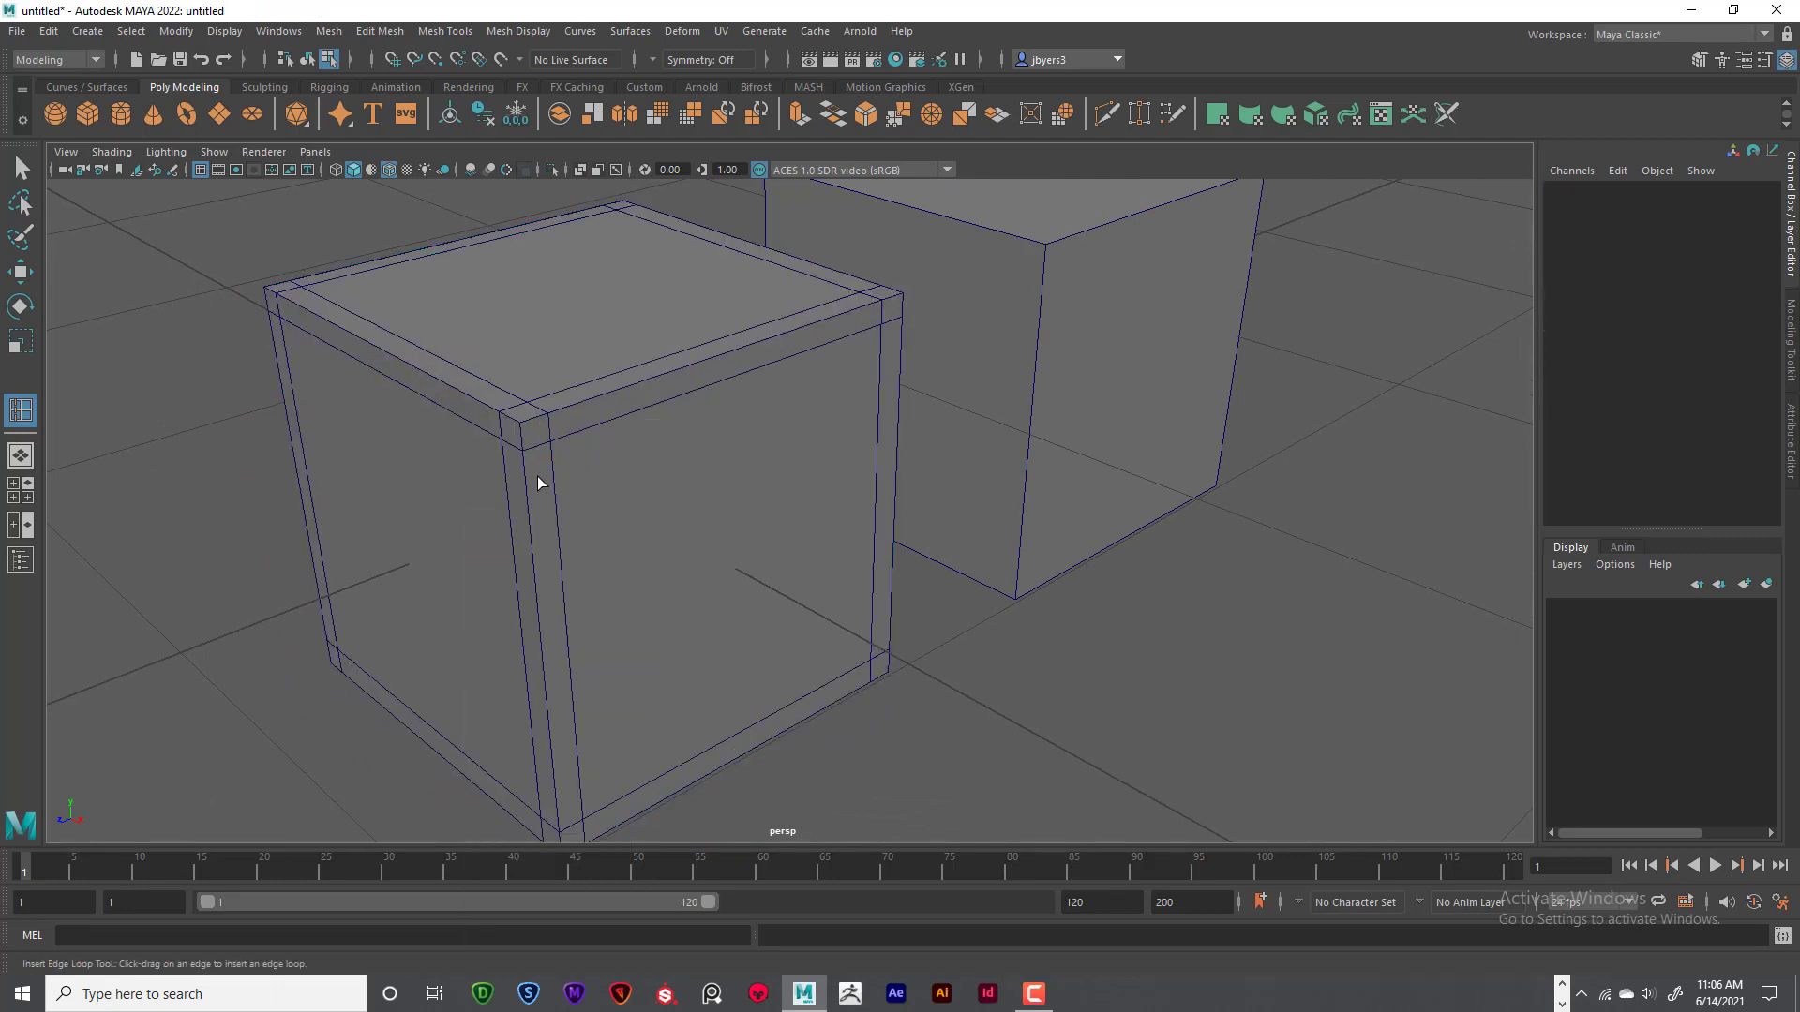
pyautogui.press('q')
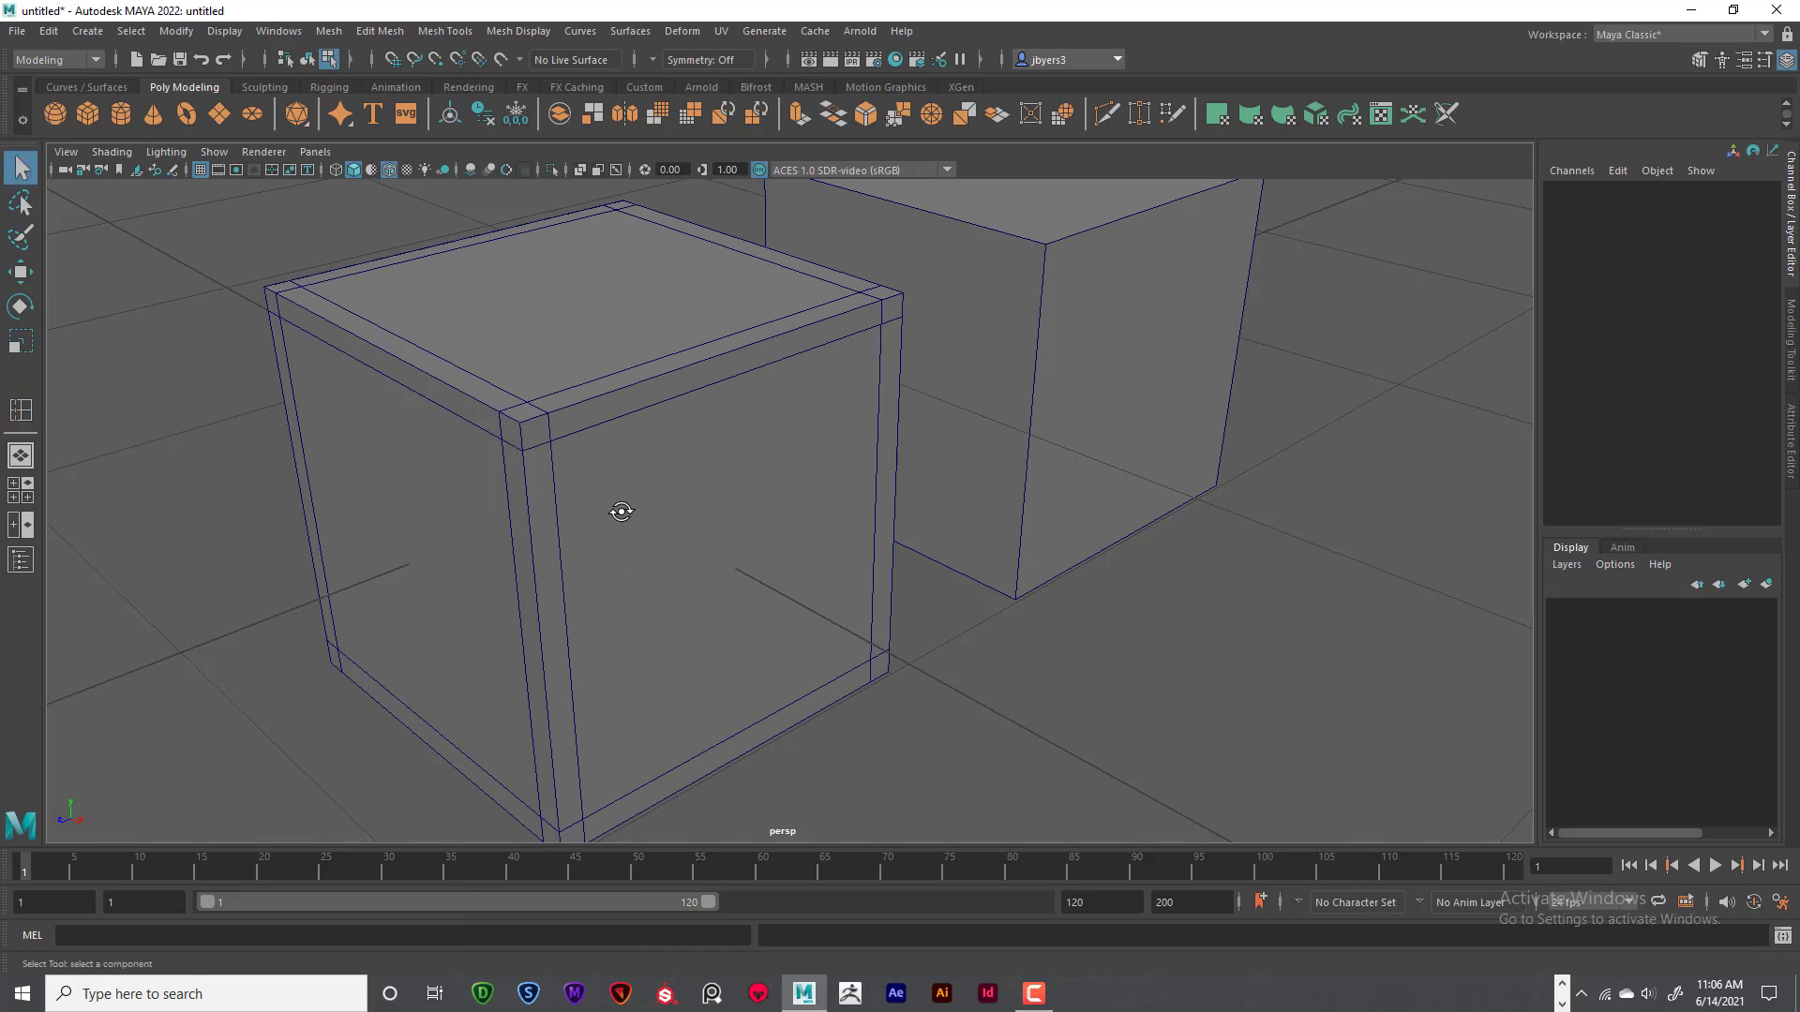
pyautogui.keyDown('alt'); pyautogui.moveTo(621, 511); pyautogui.dragTo(727, 510); pyautogui.keyUp('alt')
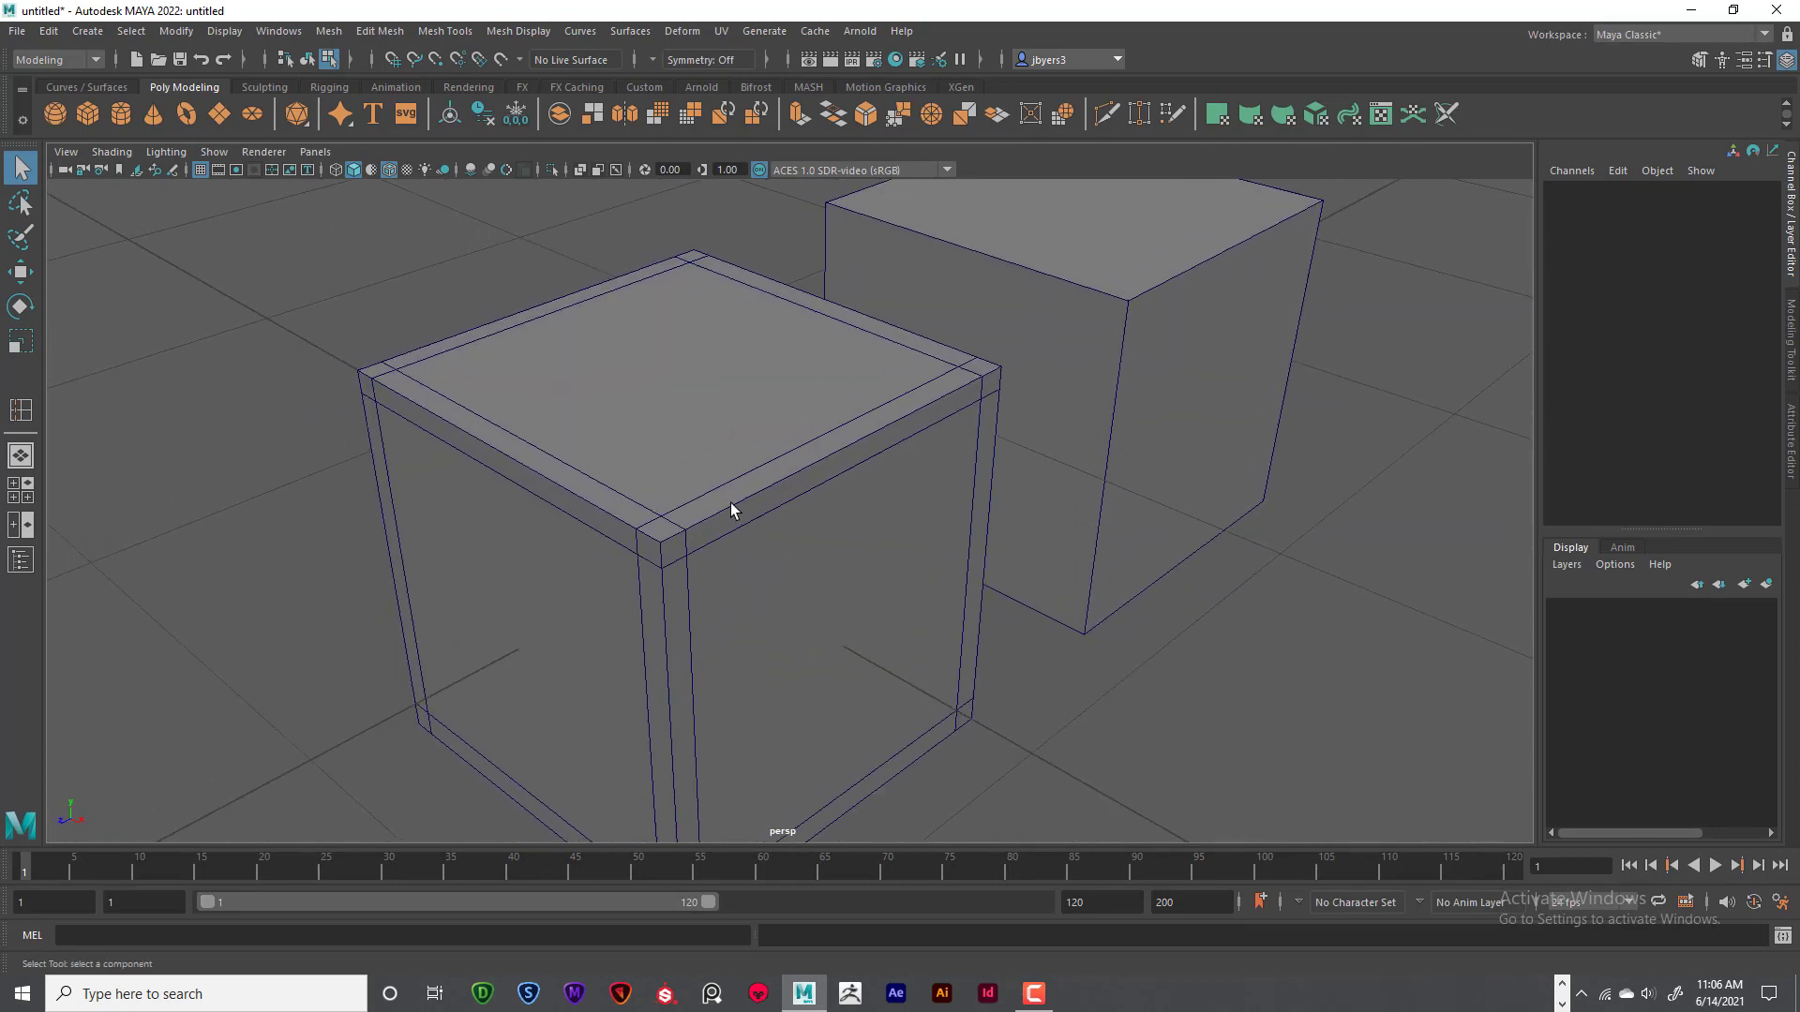
pyautogui.rightClick(730, 504)
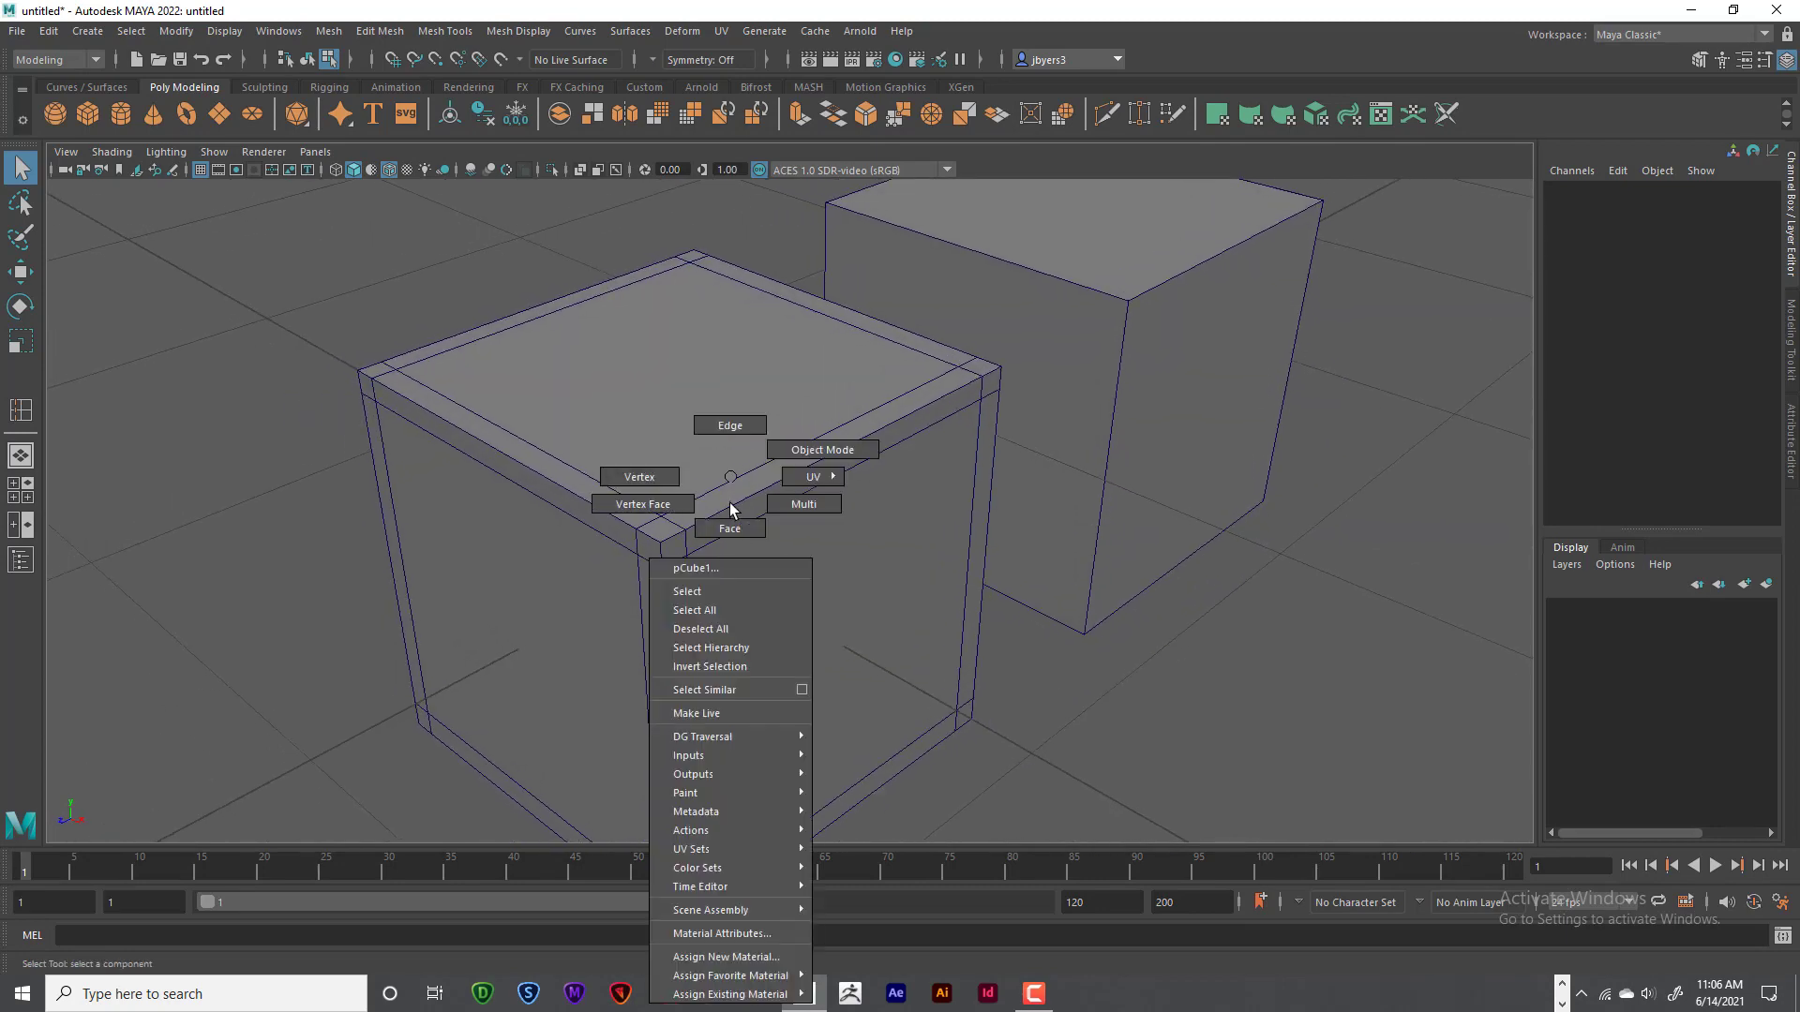
pyautogui.click(717, 590)
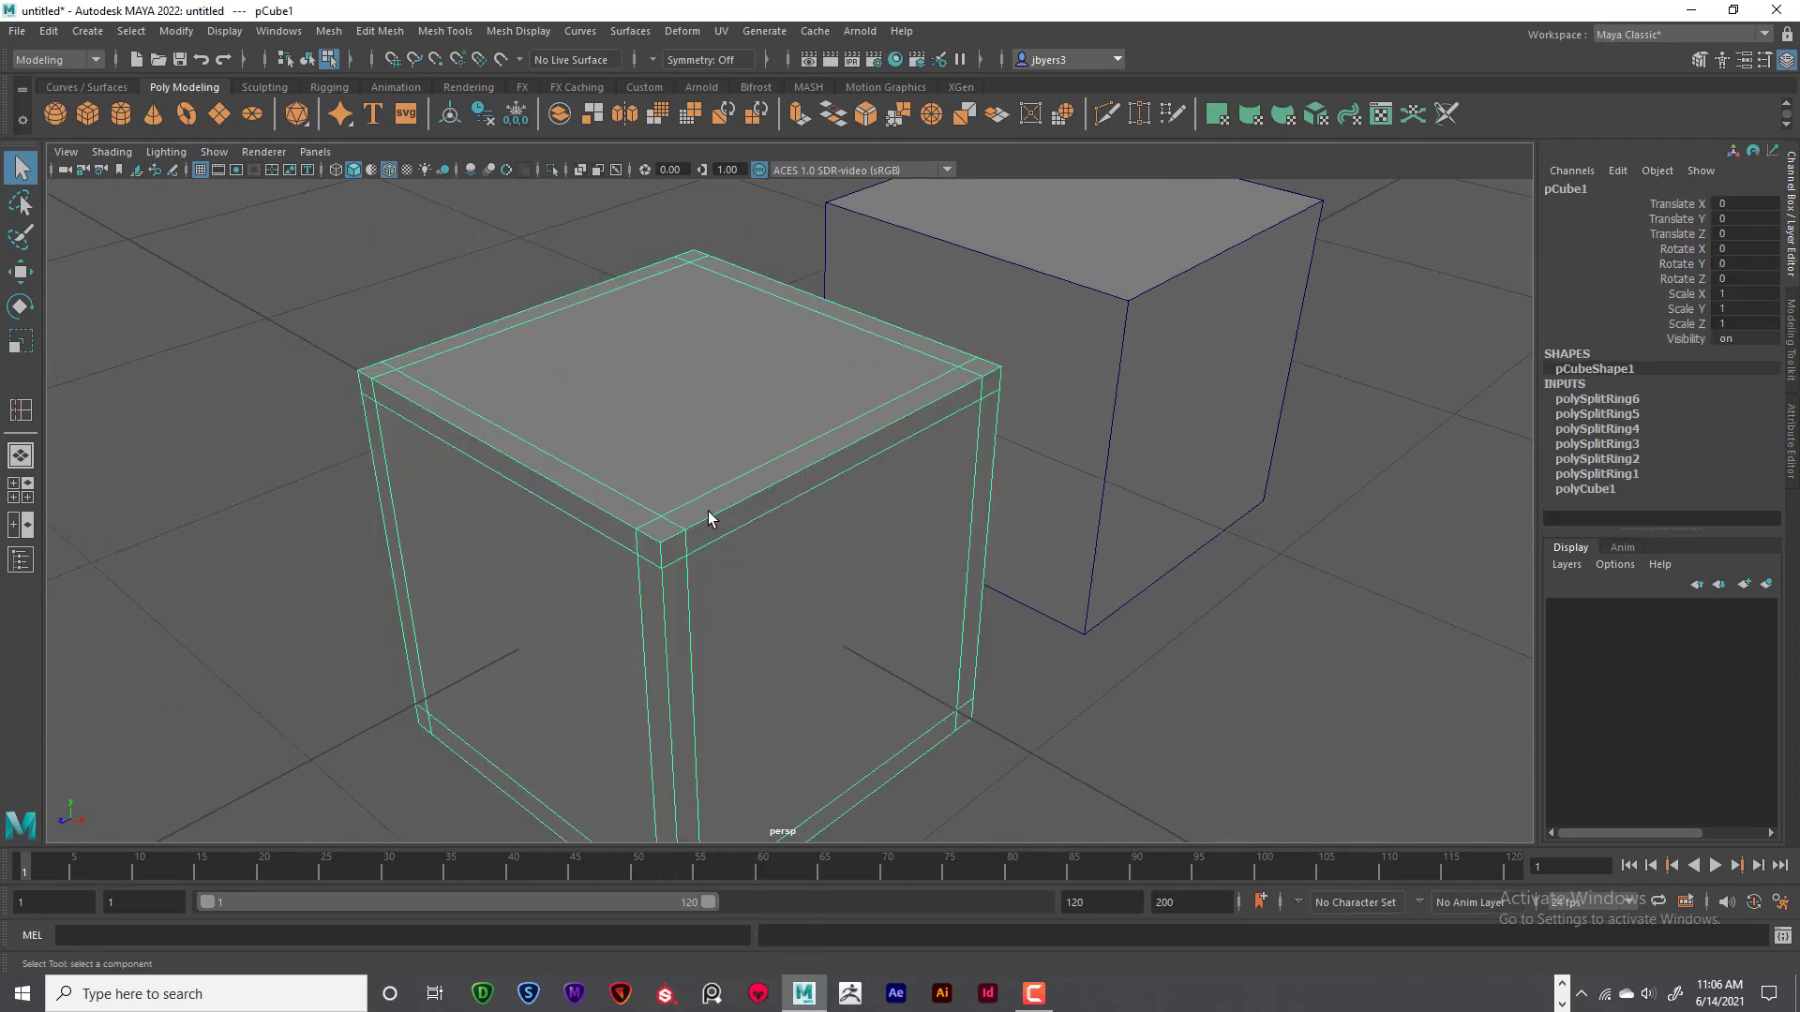
pyautogui.keyDown('shift'); pyautogui.rightClick(700, 480); pyautogui.keyUp('shift')
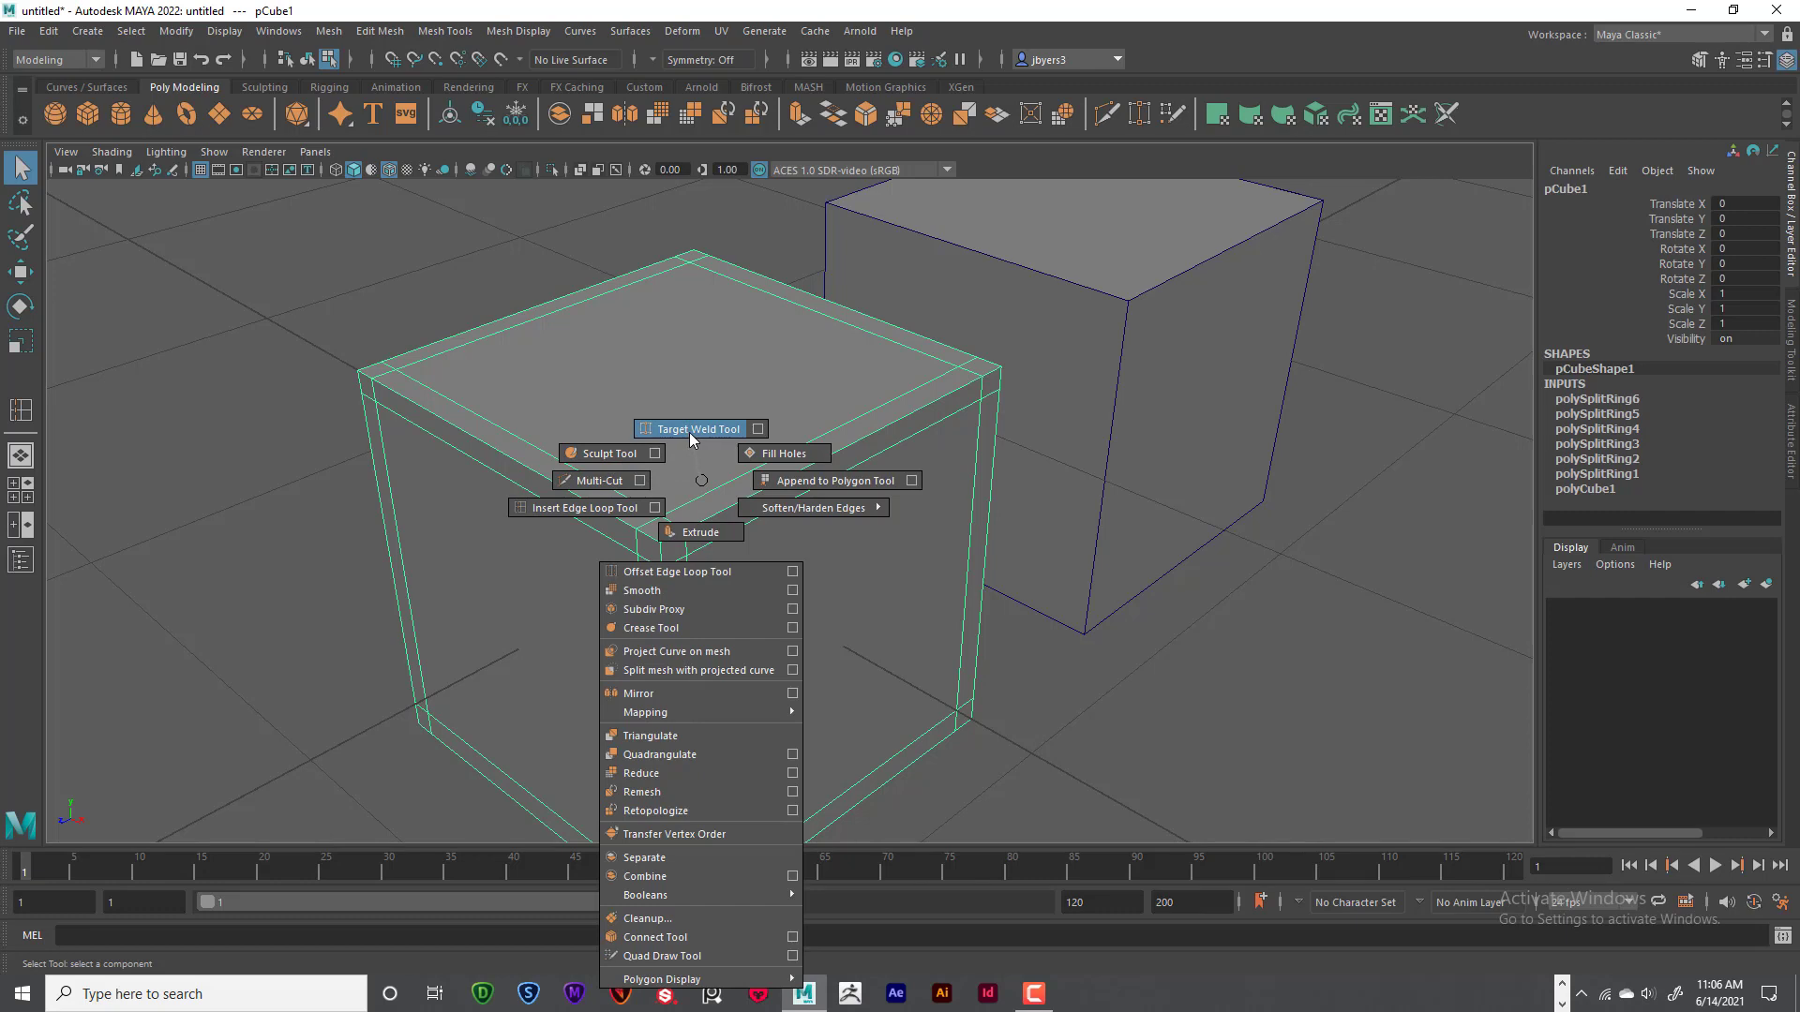
pyautogui.moveTo(806, 487); pyautogui.dragTo(740, 532, button='right')
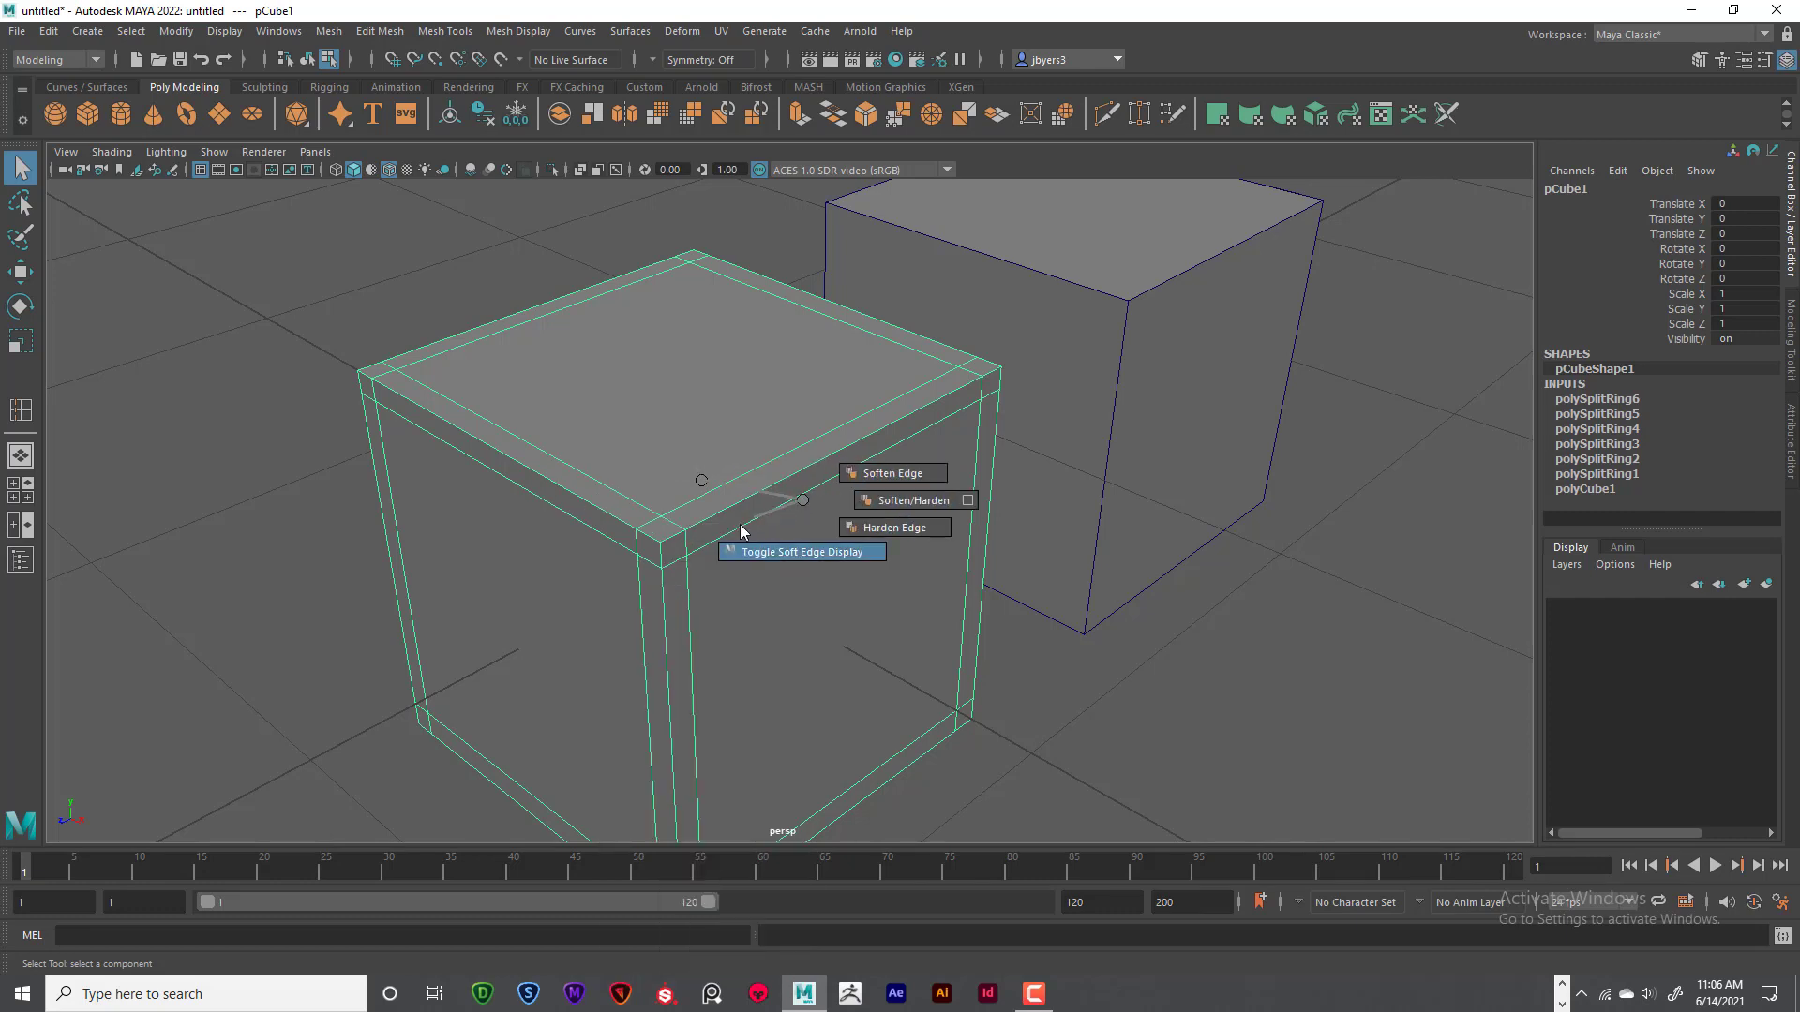
pyautogui.moveTo(739, 470); pyautogui.dragTo(689, 466, button='right')
pyautogui.press('space')
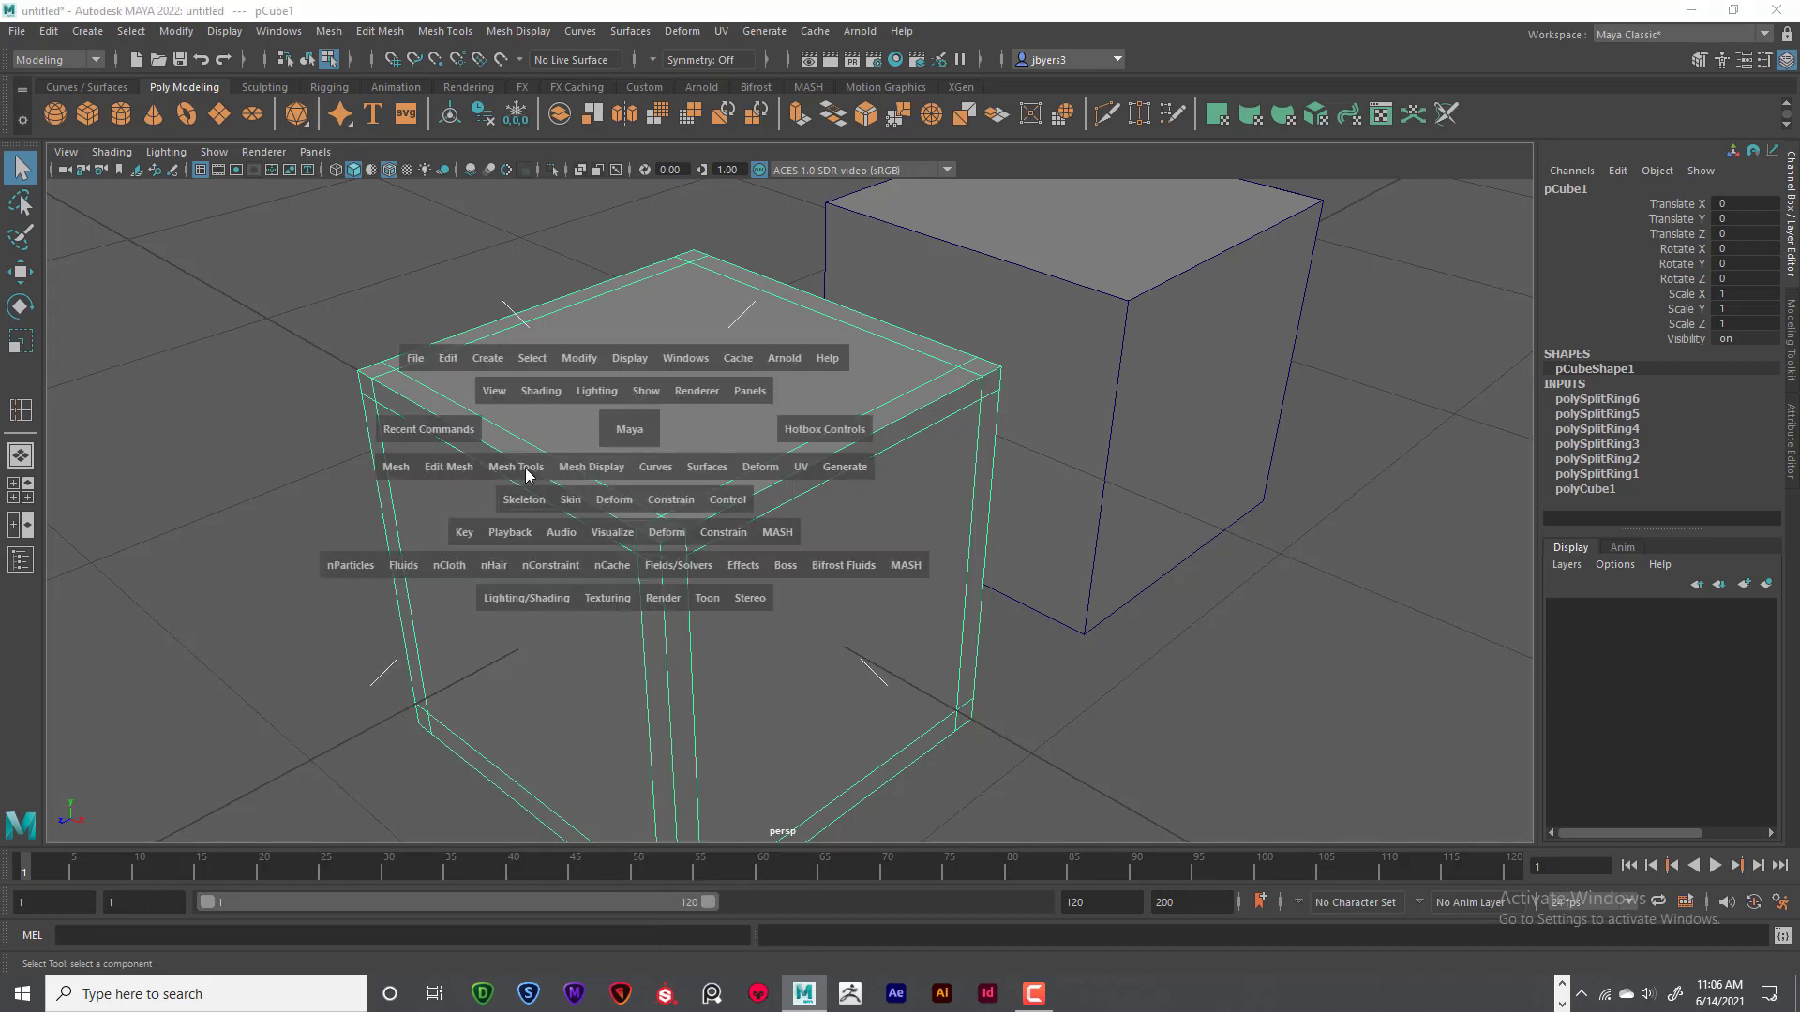
pyautogui.click(403, 469)
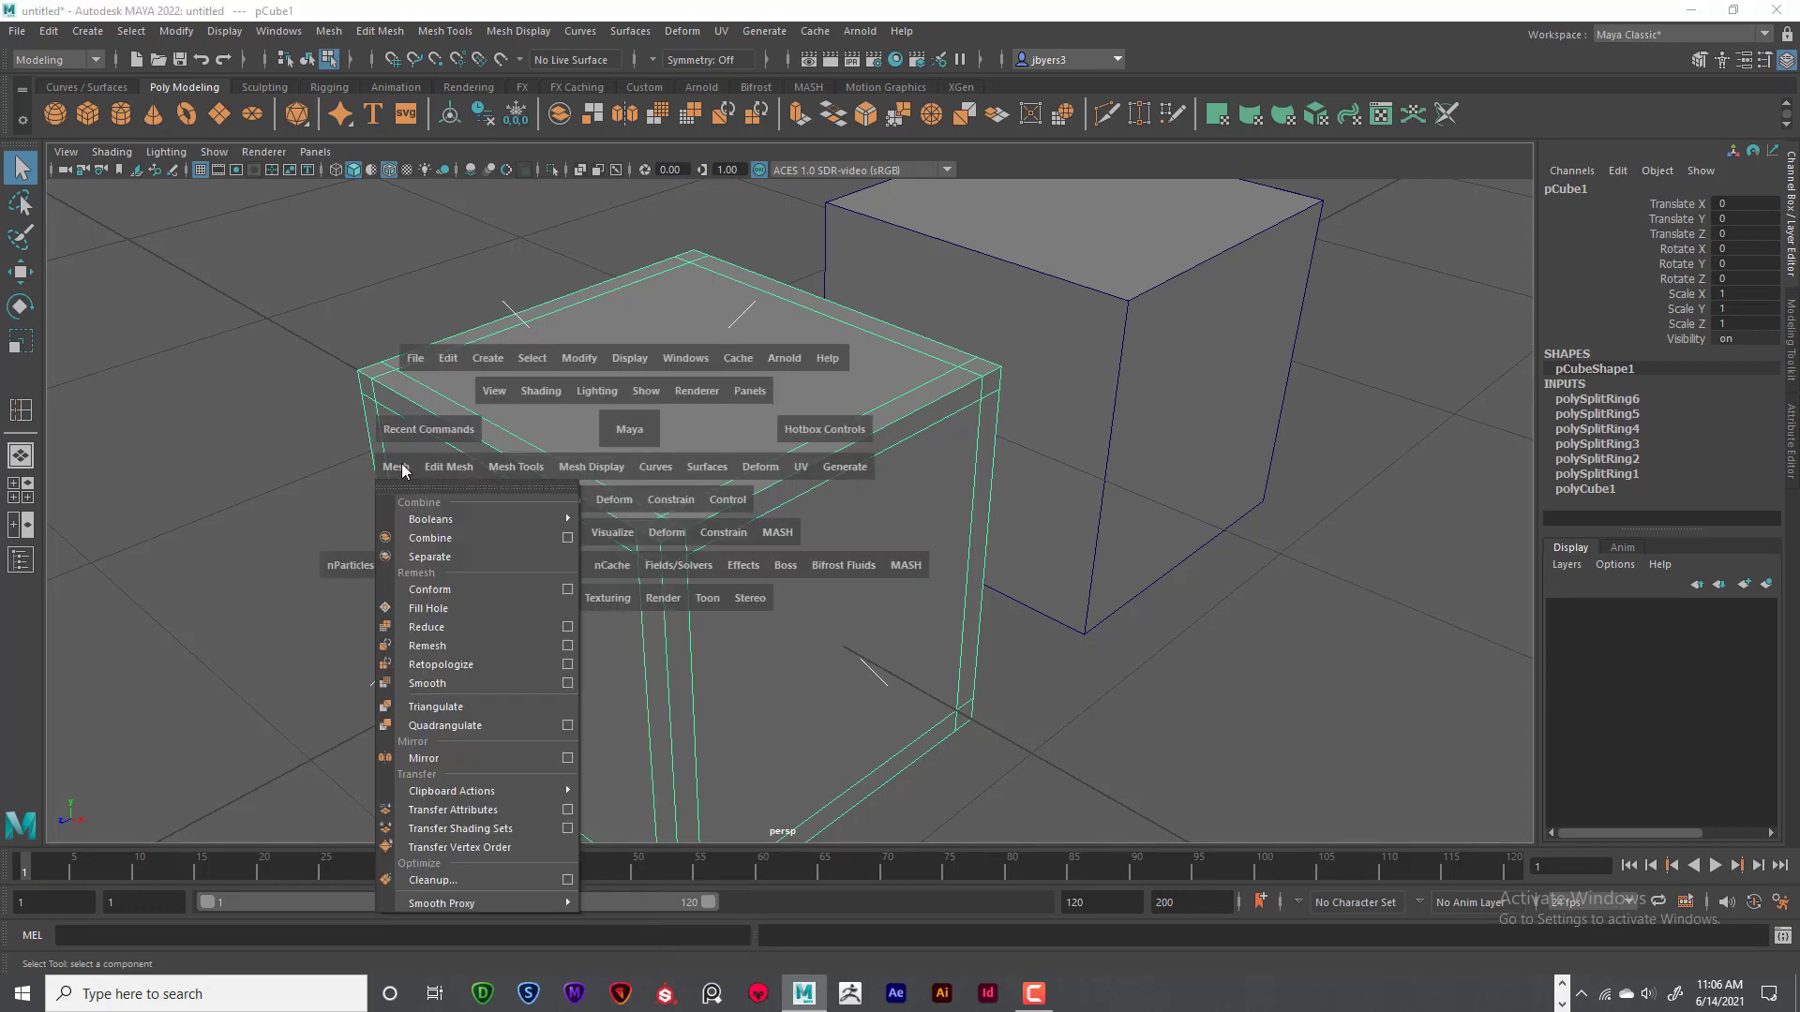
pyautogui.click(454, 469)
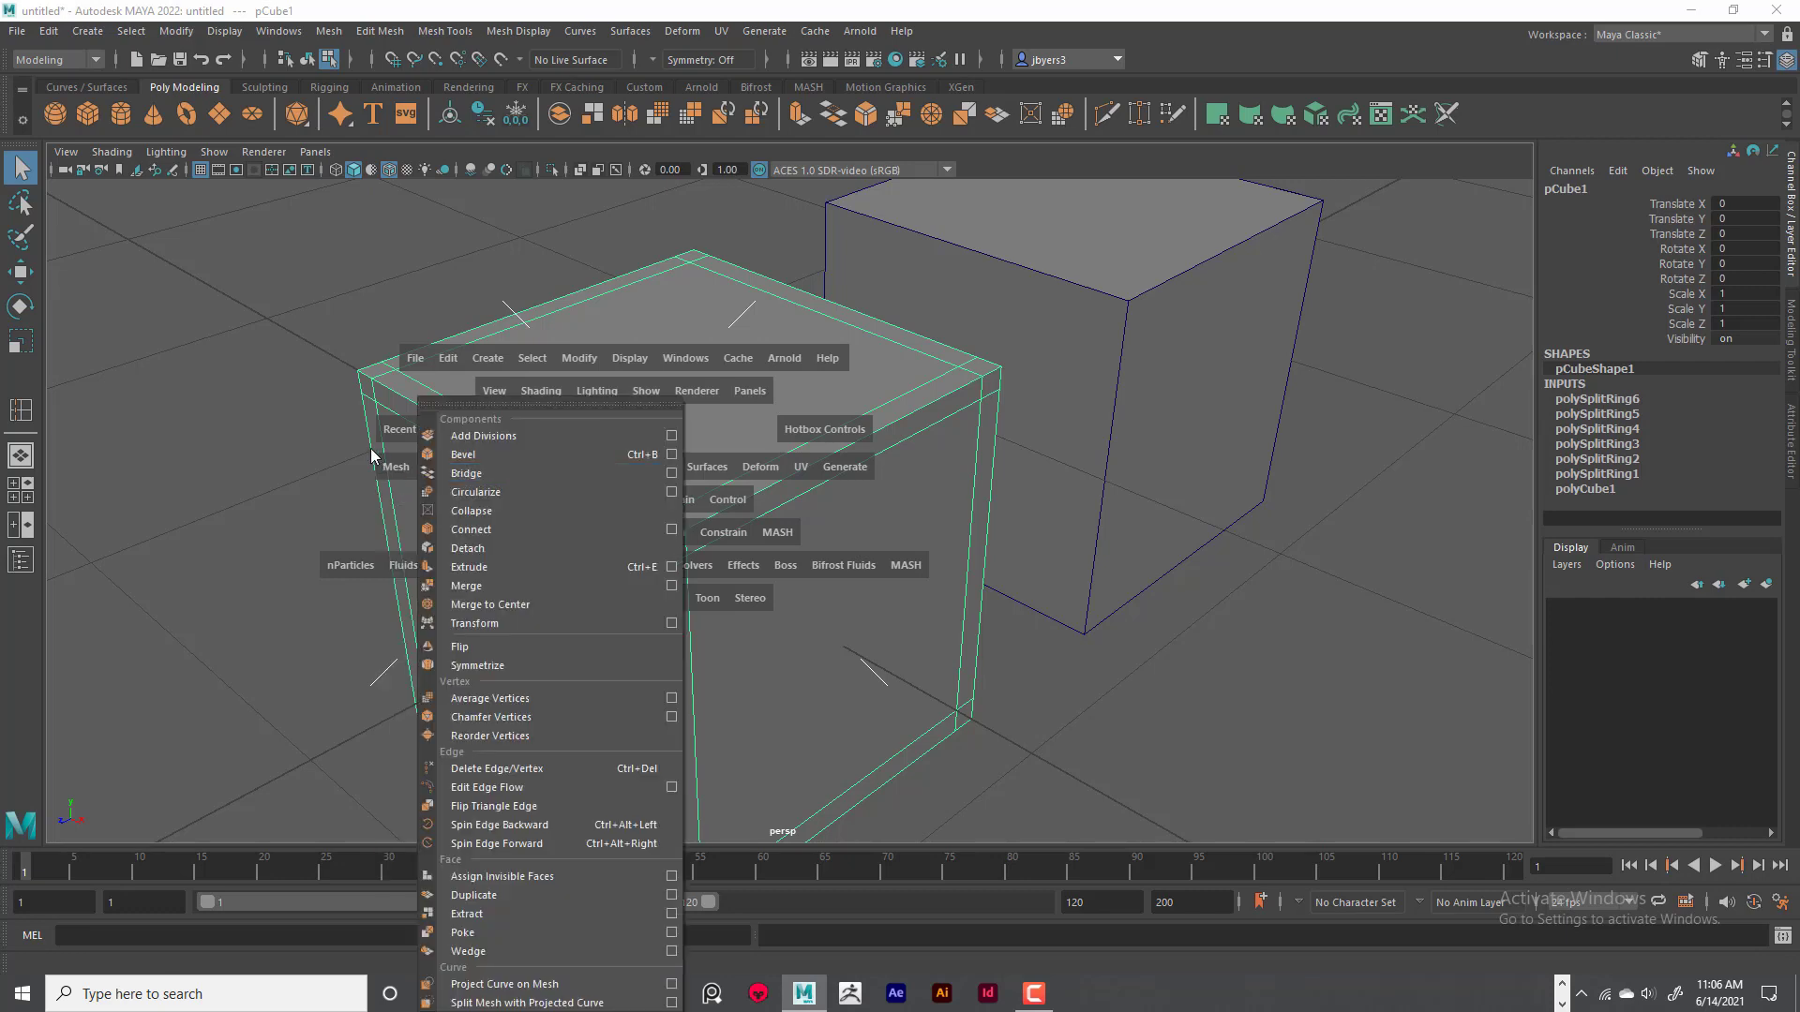
pyautogui.click(404, 255)
pyautogui.click(514, 467)
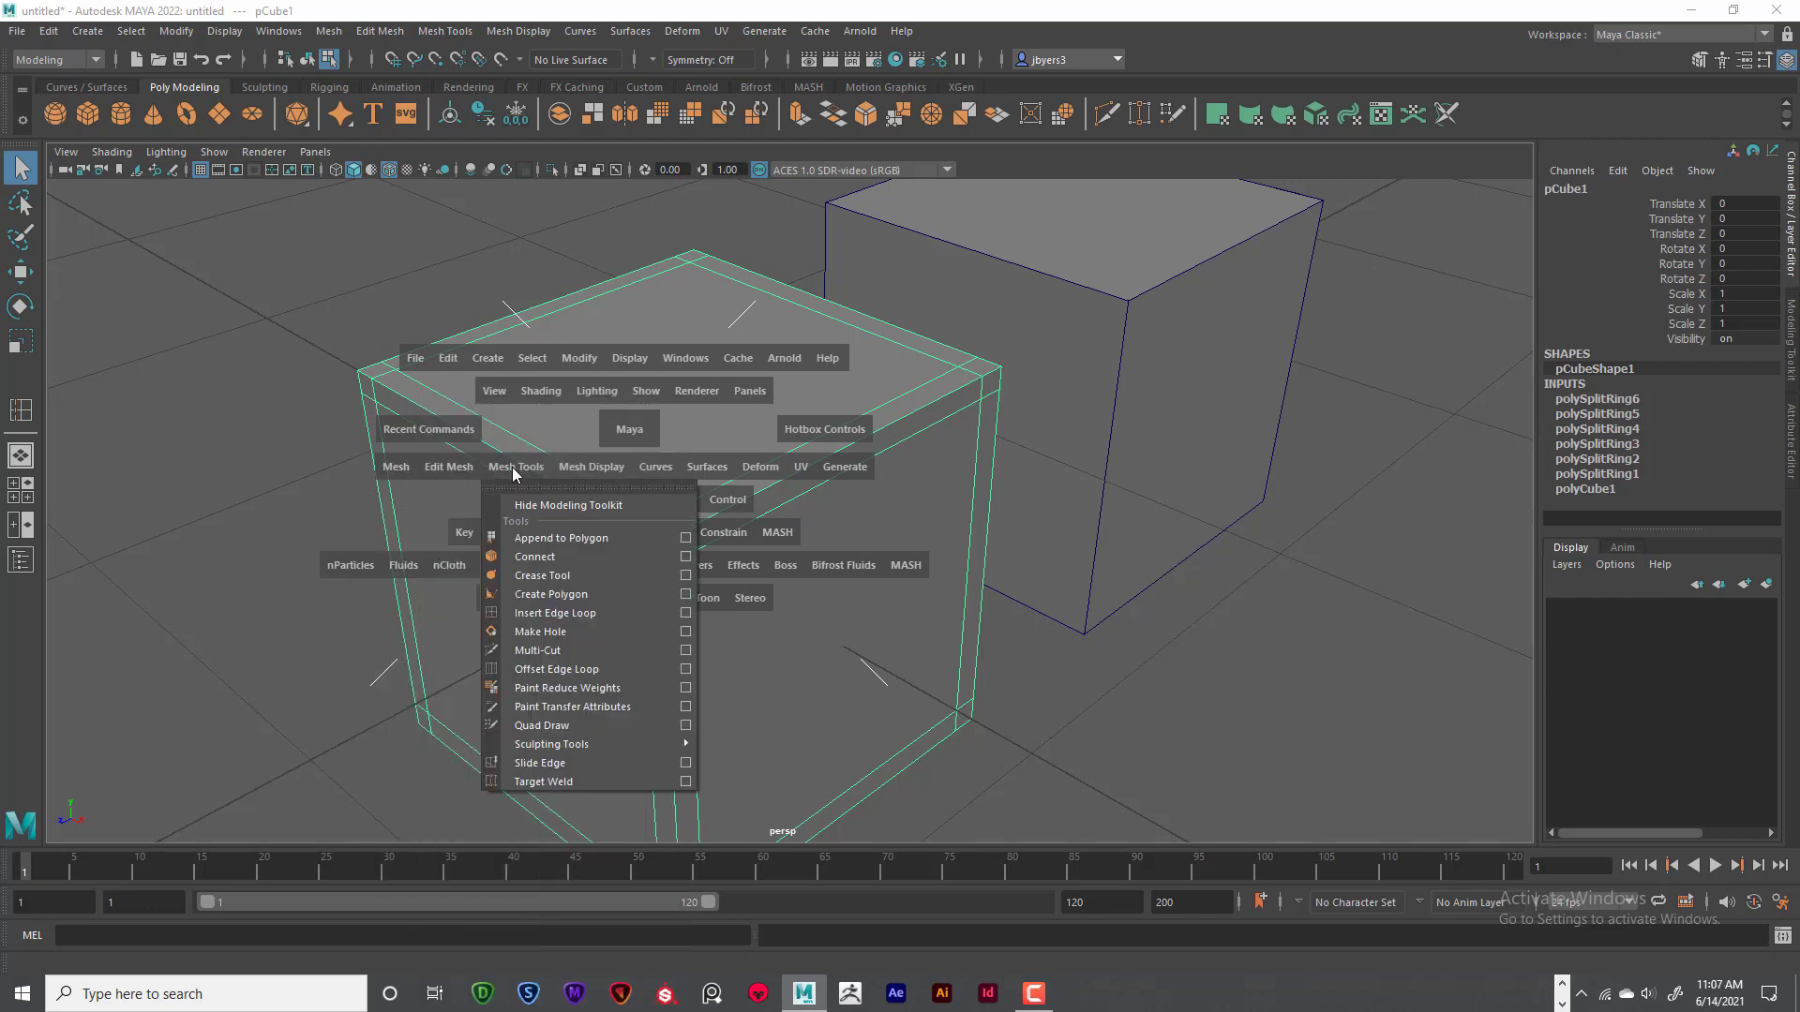
pyautogui.click(425, 286)
pyautogui.press('space')
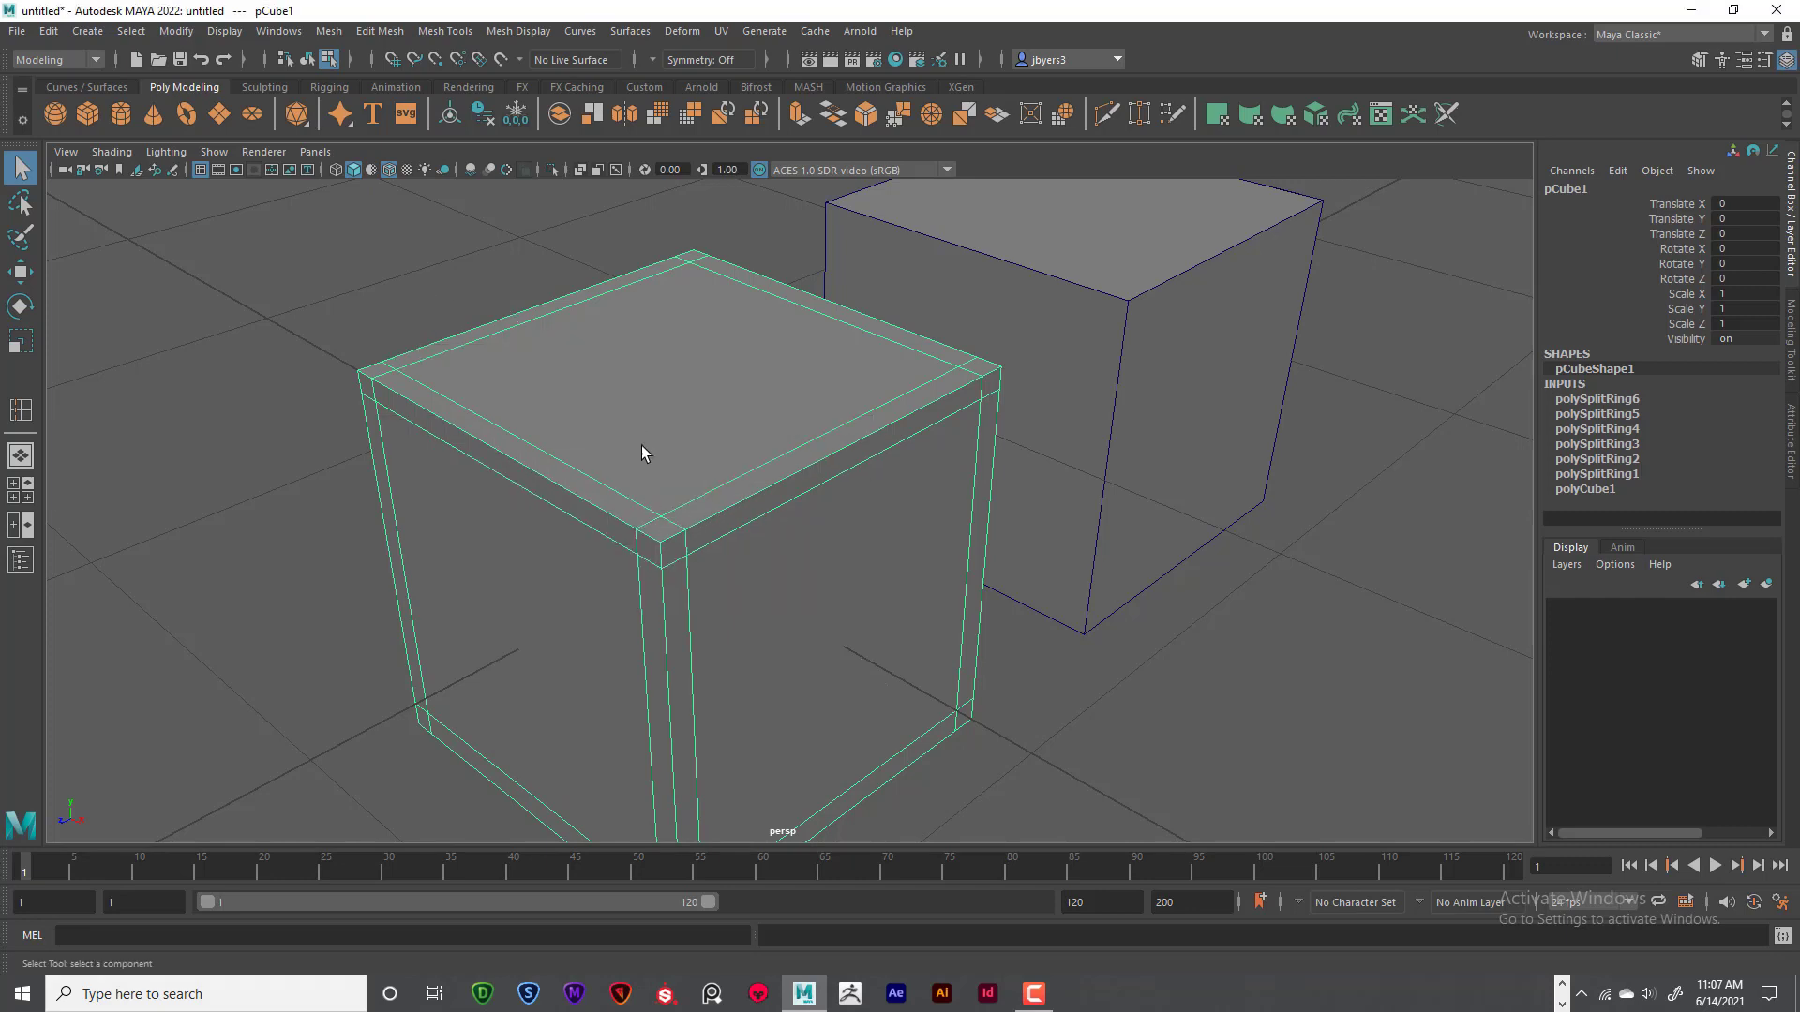
pyautogui.moveTo(639, 441)
pyautogui.keyDown('shift'); pyautogui.mouseDown(button='right')
pyautogui.moveTo(537, 471)
pyautogui.moveTo(641, 437)
pyautogui.mouseUp(button='right'); pyautogui.keyUp('shift')
# - Duplicate the plain second cube and move the copy along Z to about -3
pyautogui.keyDown('alt'); pyautogui.moveTo(789, 549); pyautogui.dragTo(647, 549); pyautogui.keyUp('alt')
pyautogui.scroll(-4, 722, 547)
pyautogui.keyDown('alt'); pyautogui.moveTo(722, 547); pyautogui.dragTo(525, 624, button='middle'); pyautogui.keyUp('alt')
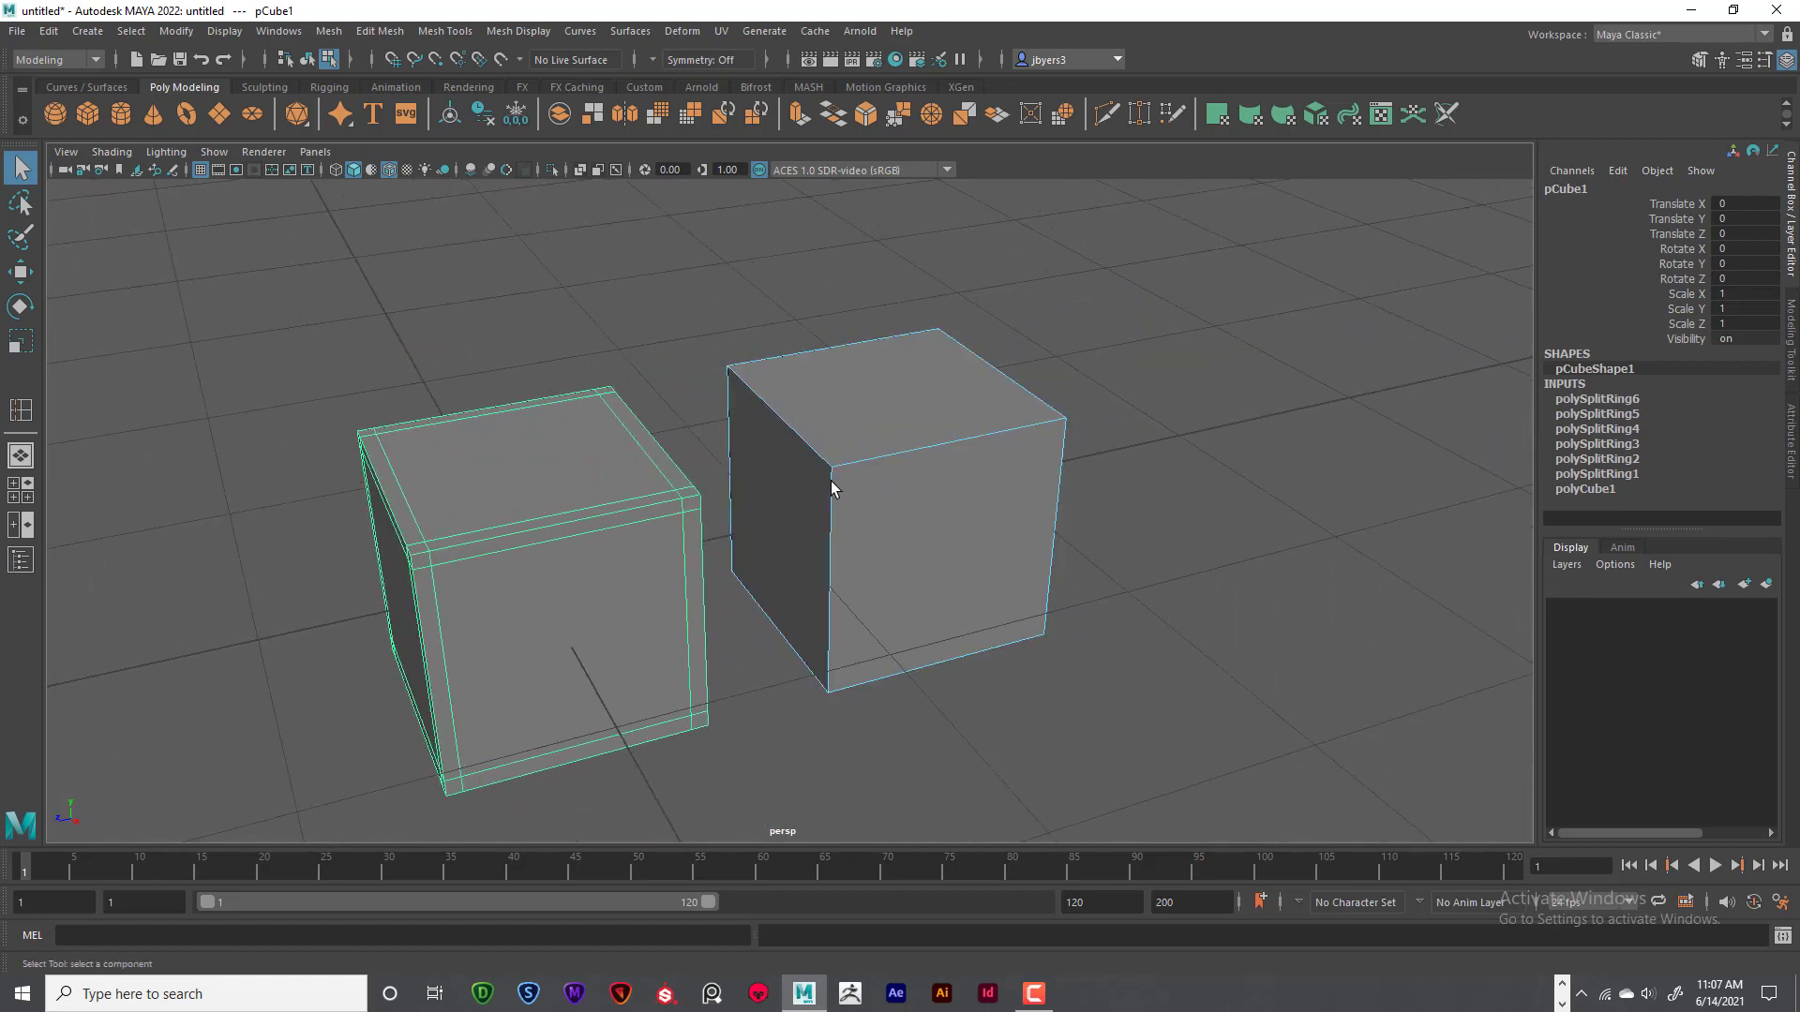
pyautogui.moveTo(837, 473); pyautogui.dragTo(813, 591, button='right')
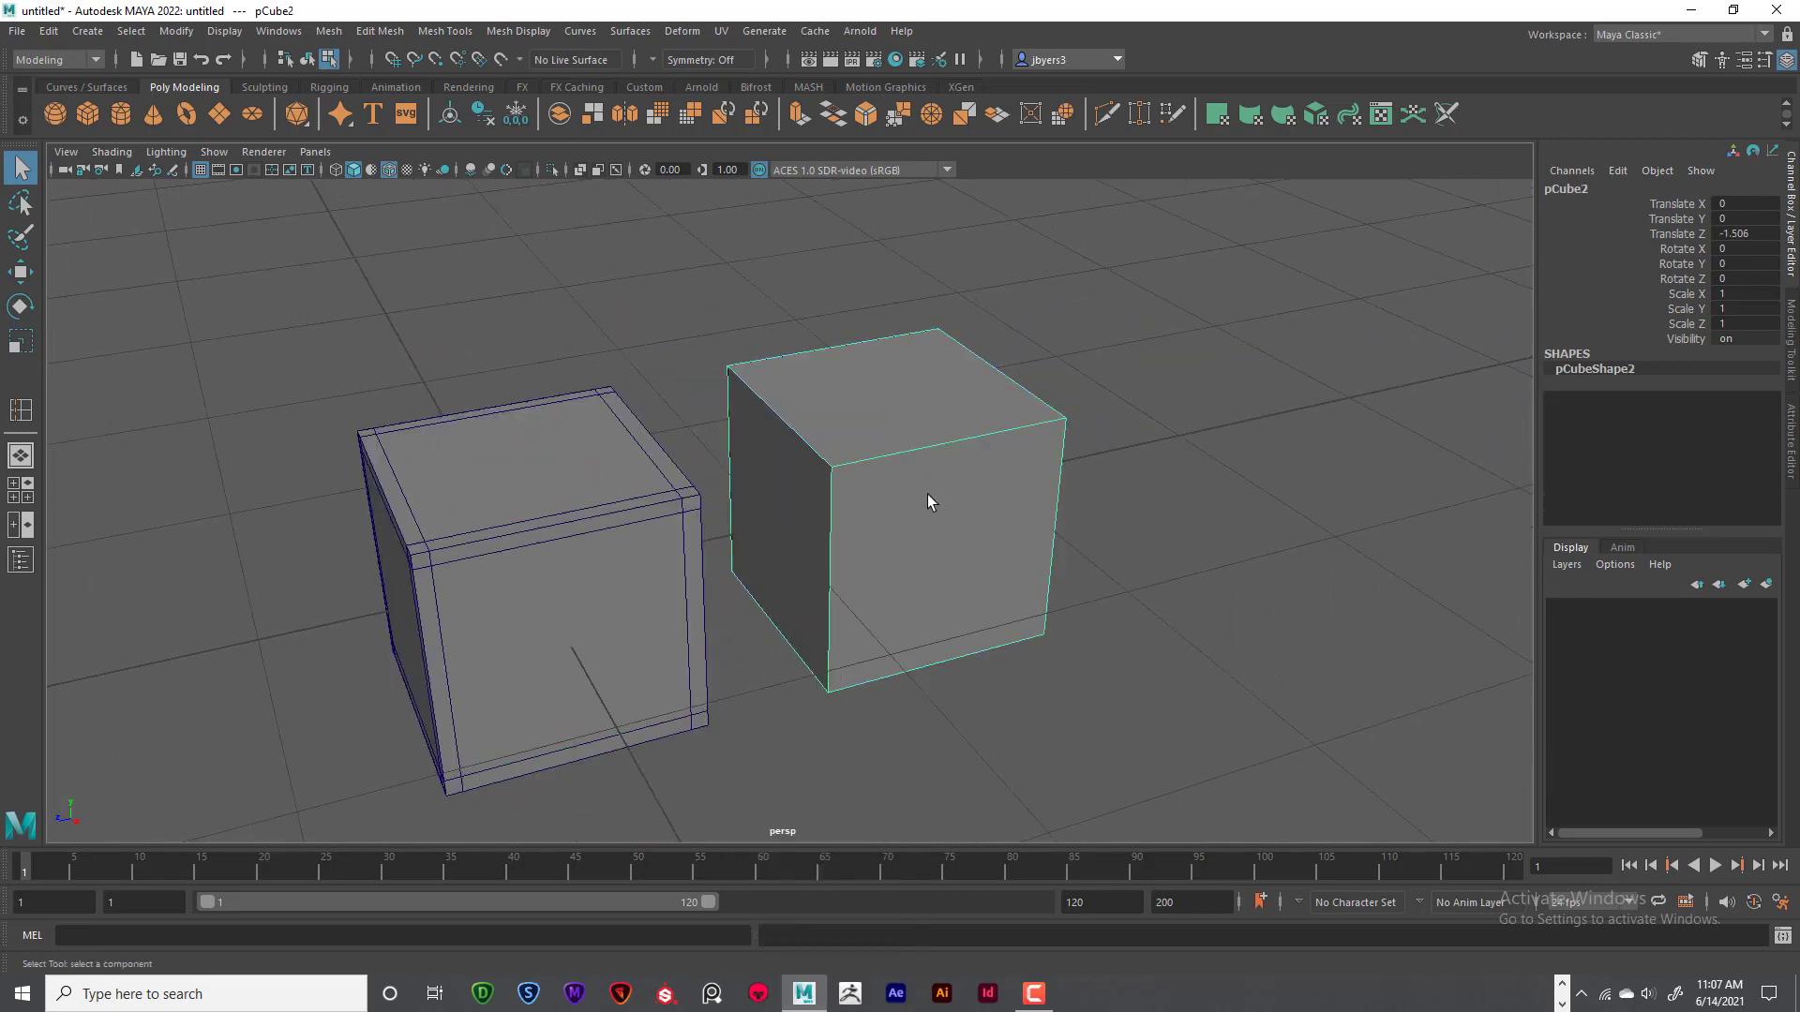
pyautogui.hotkey('ctrl', 'd')
pyautogui.press('w')
pyautogui.moveTo(848, 517); pyautogui.dragTo(1092, 450)
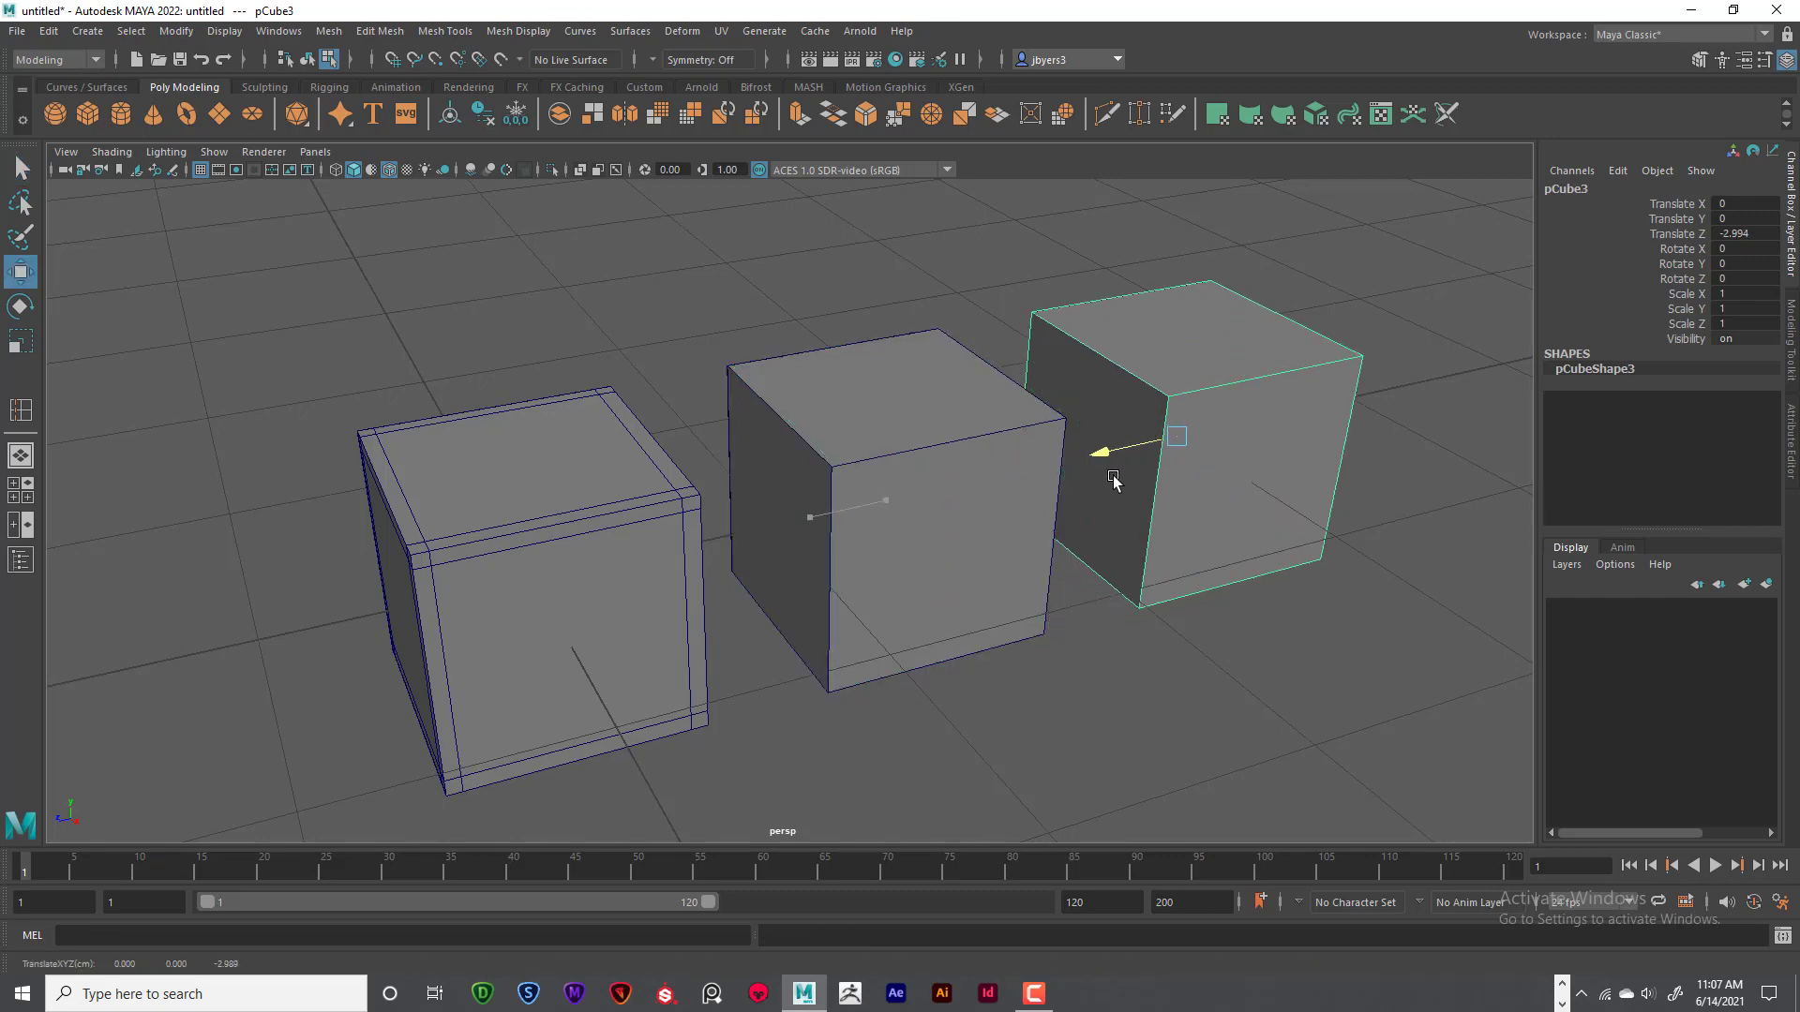
# - Insert two vertical edge loops on the middle cube with the Insert Edge Loop tool, set well in from its front corner
pyautogui.keyDown('alt'); pyautogui.moveTo(912, 539); pyautogui.dragTo(817, 598, button='middle'); pyautogui.keyUp('alt')
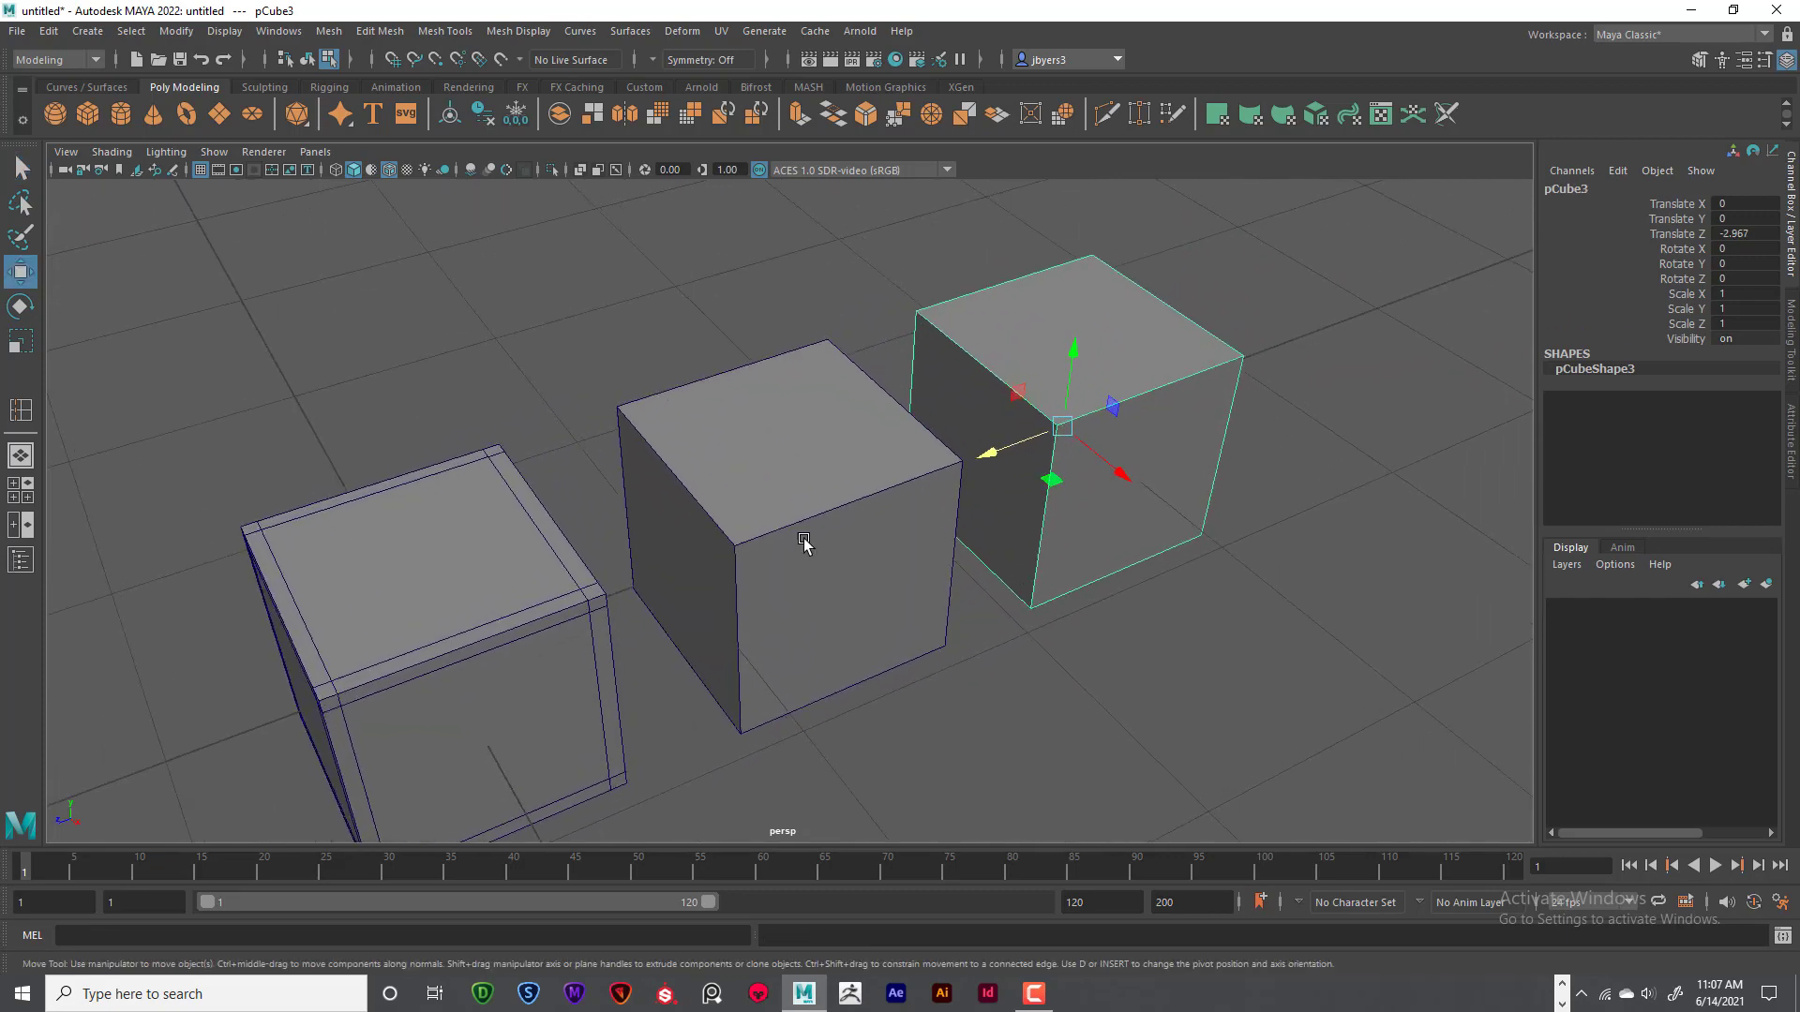
pyautogui.keyDown('alt'); pyautogui.moveTo(796, 536); pyautogui.dragTo(802, 511); pyautogui.keyUp('alt')
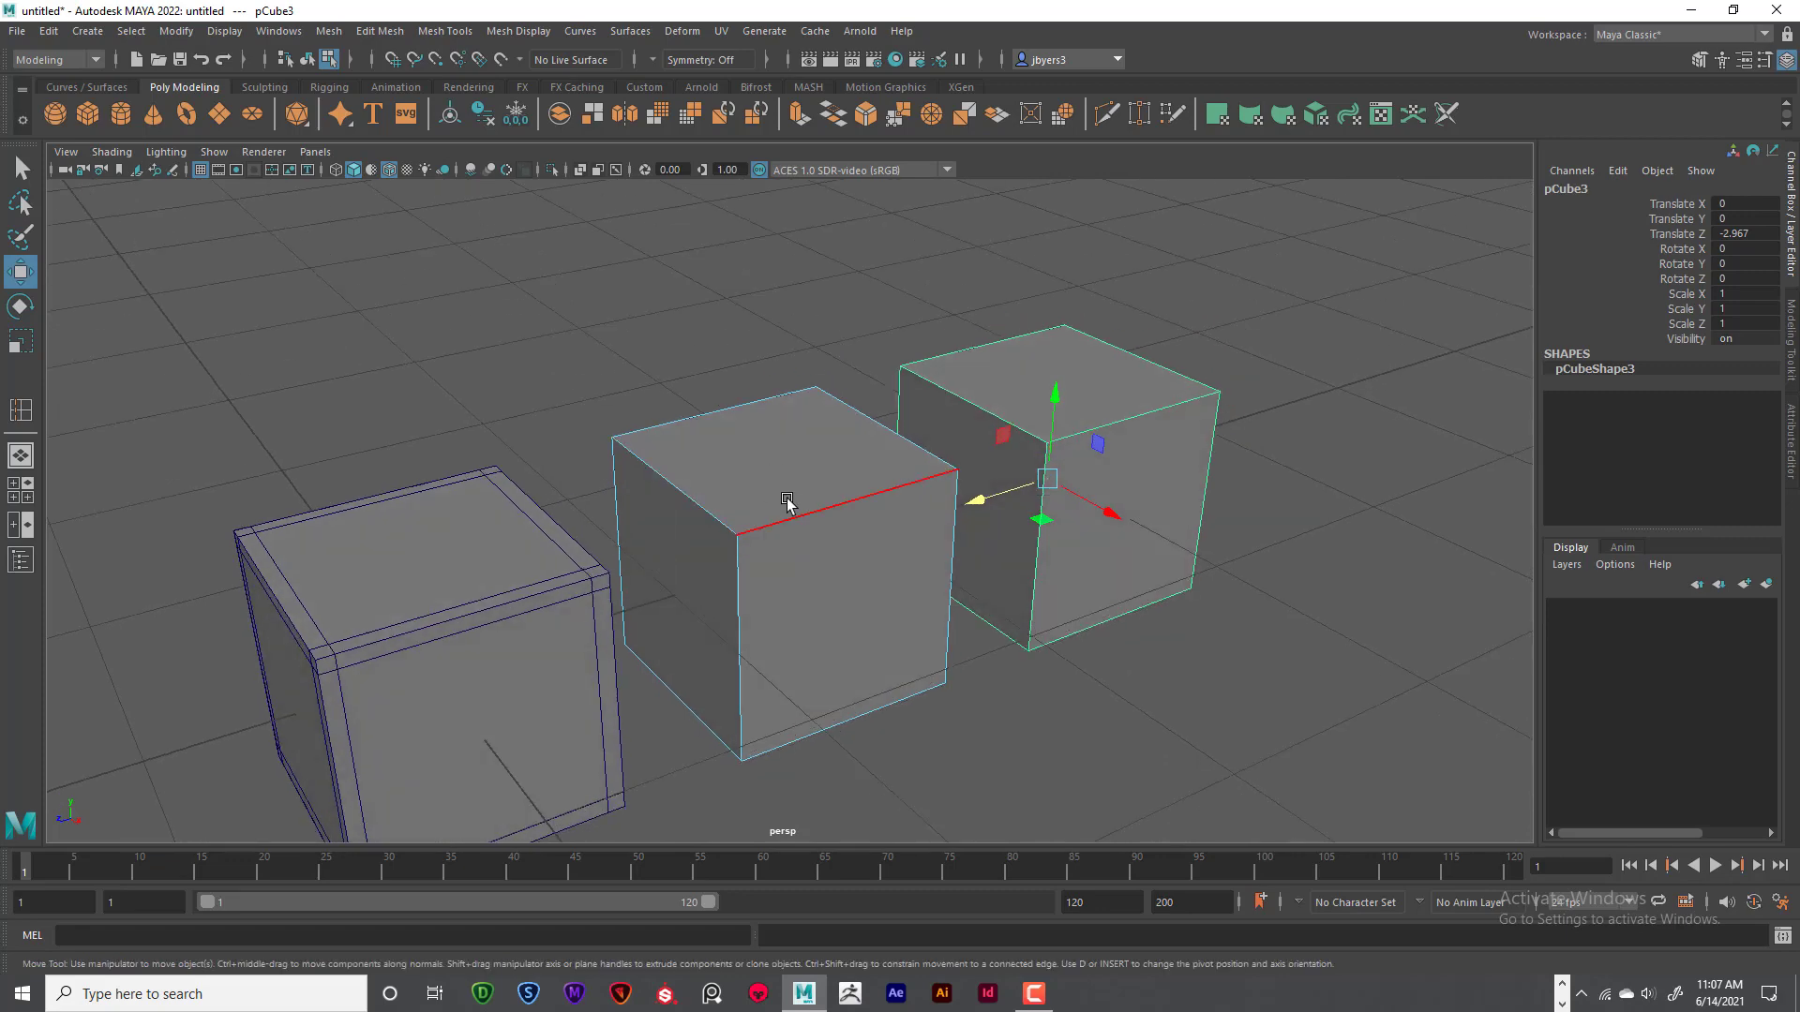
pyautogui.moveTo(788, 502); pyautogui.dragTo(764, 592, button='right')
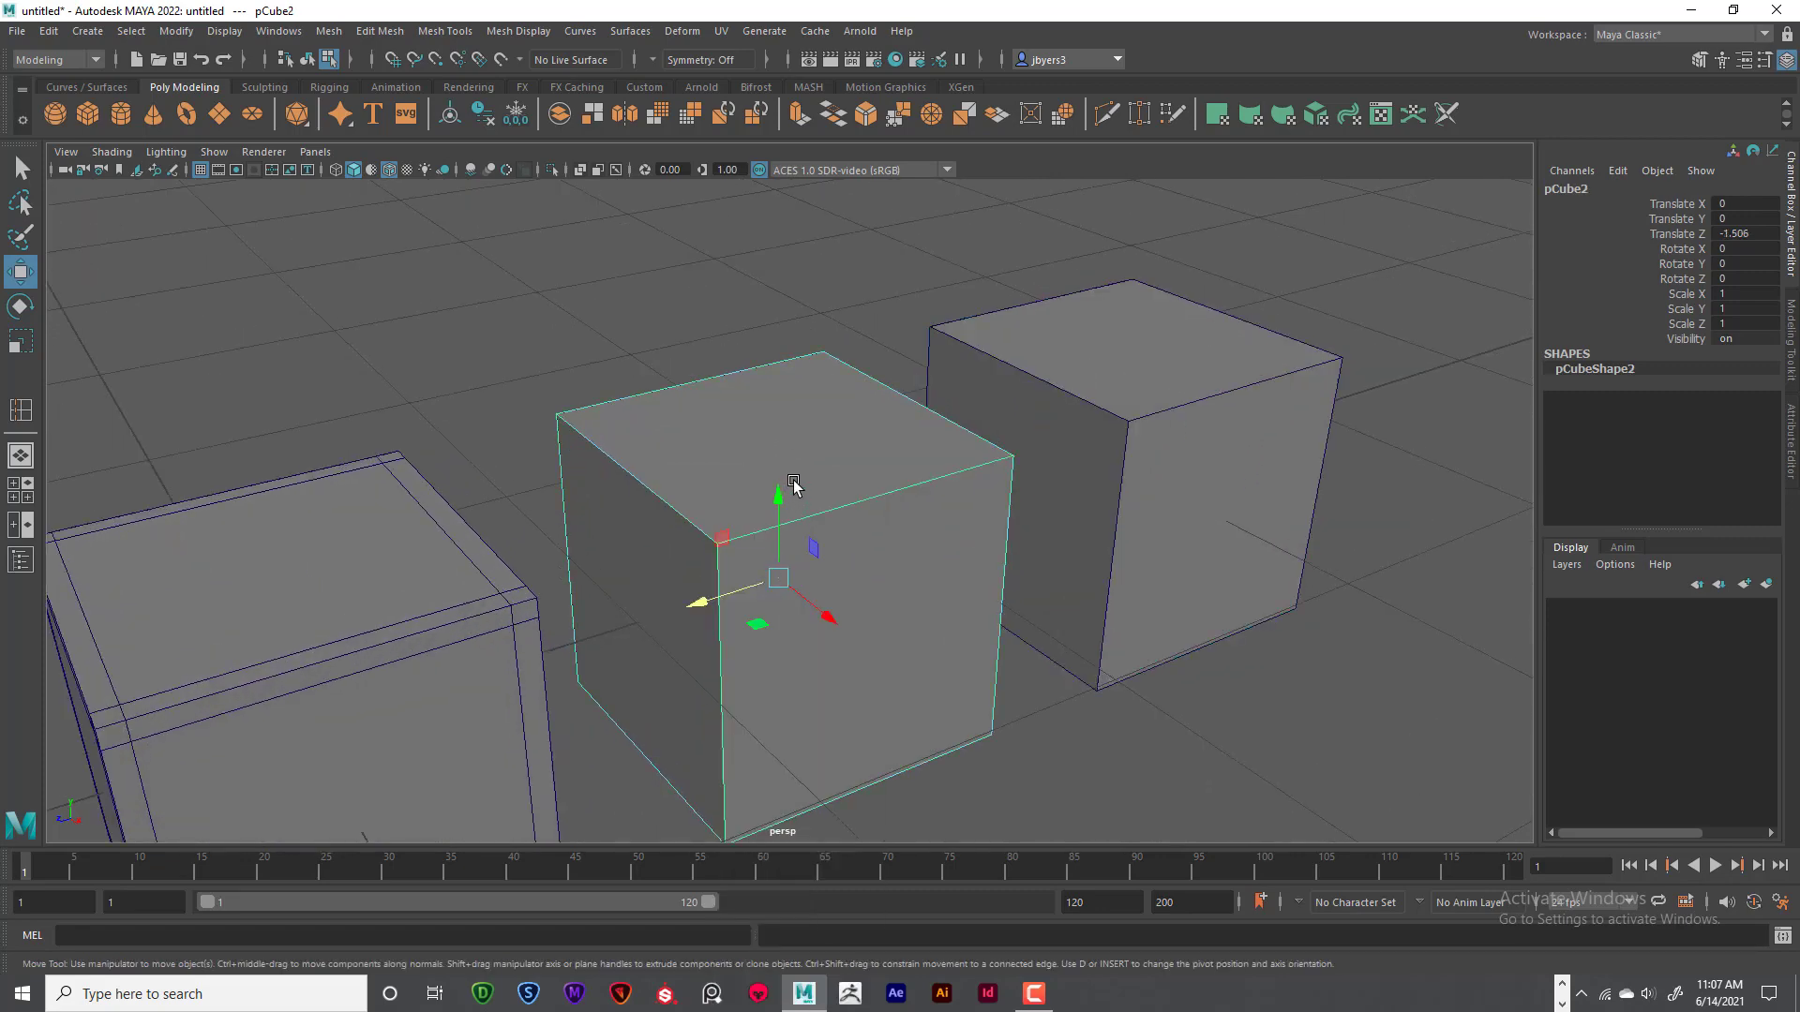
pyautogui.press('q')
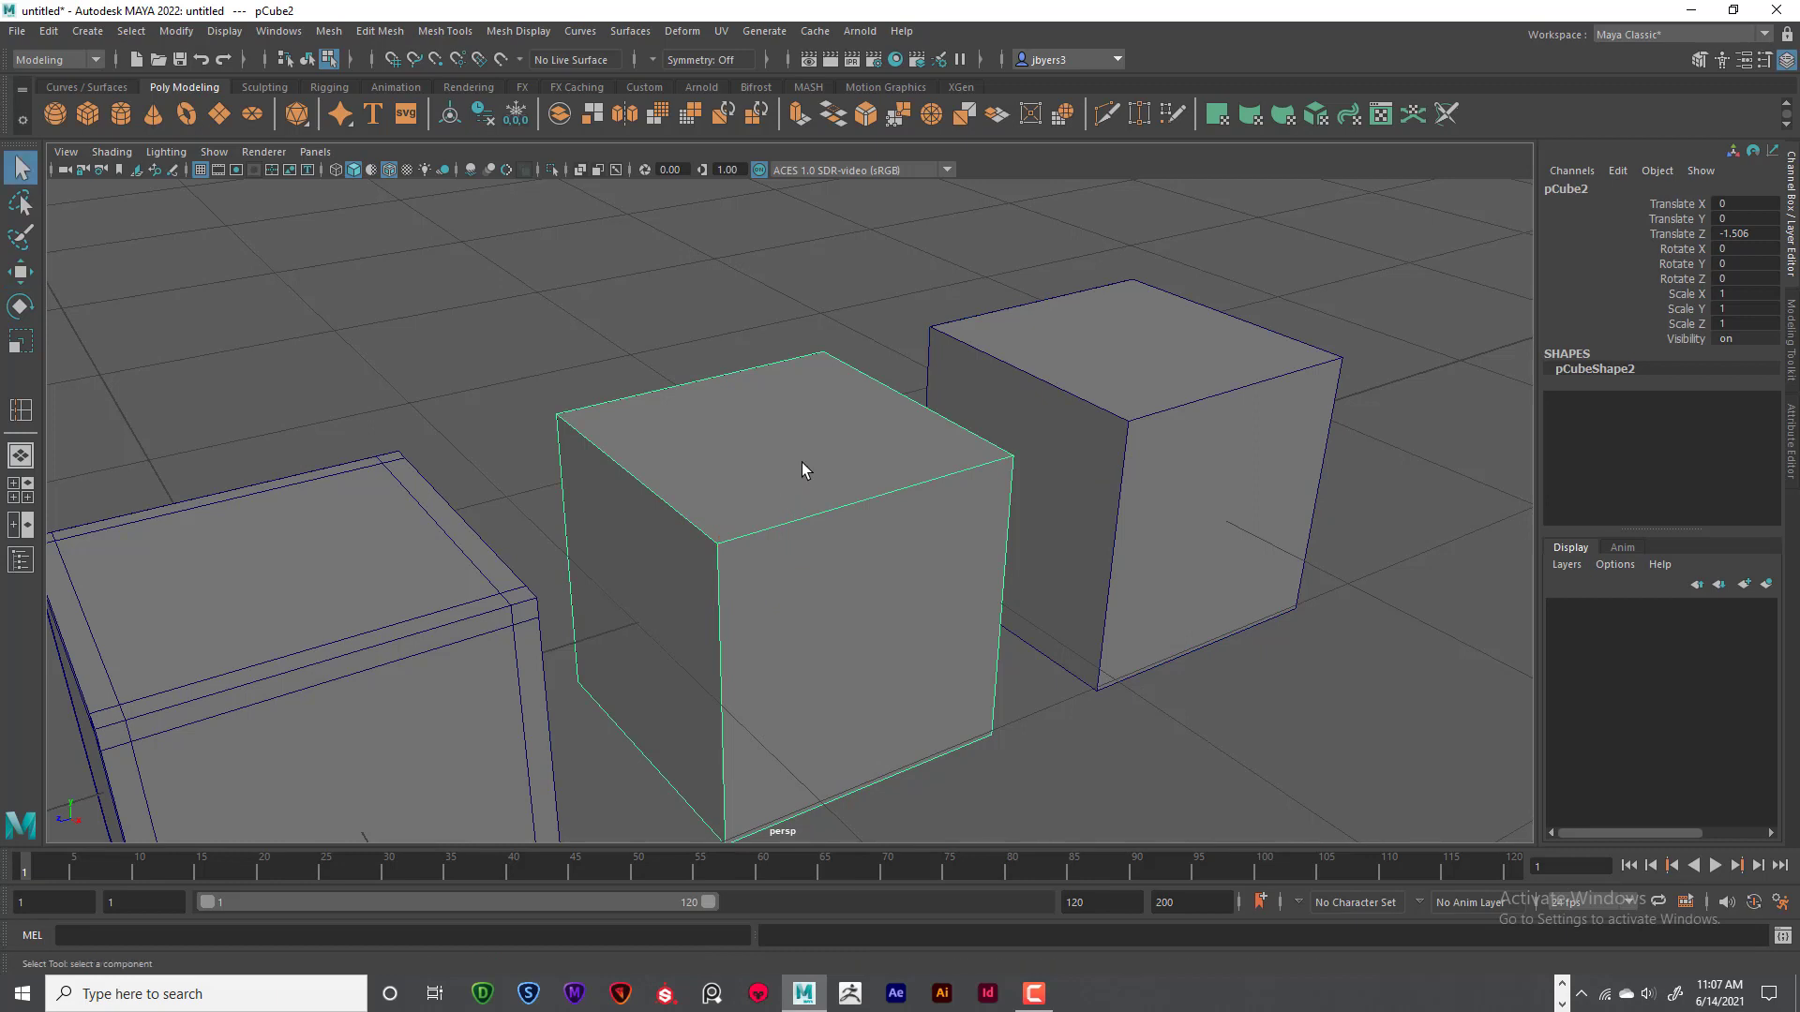
pyautogui.keyDown('shift'); pyautogui.moveTo(801, 469); pyautogui.dragTo(711, 488, button='right'); pyautogui.keyUp('shift')
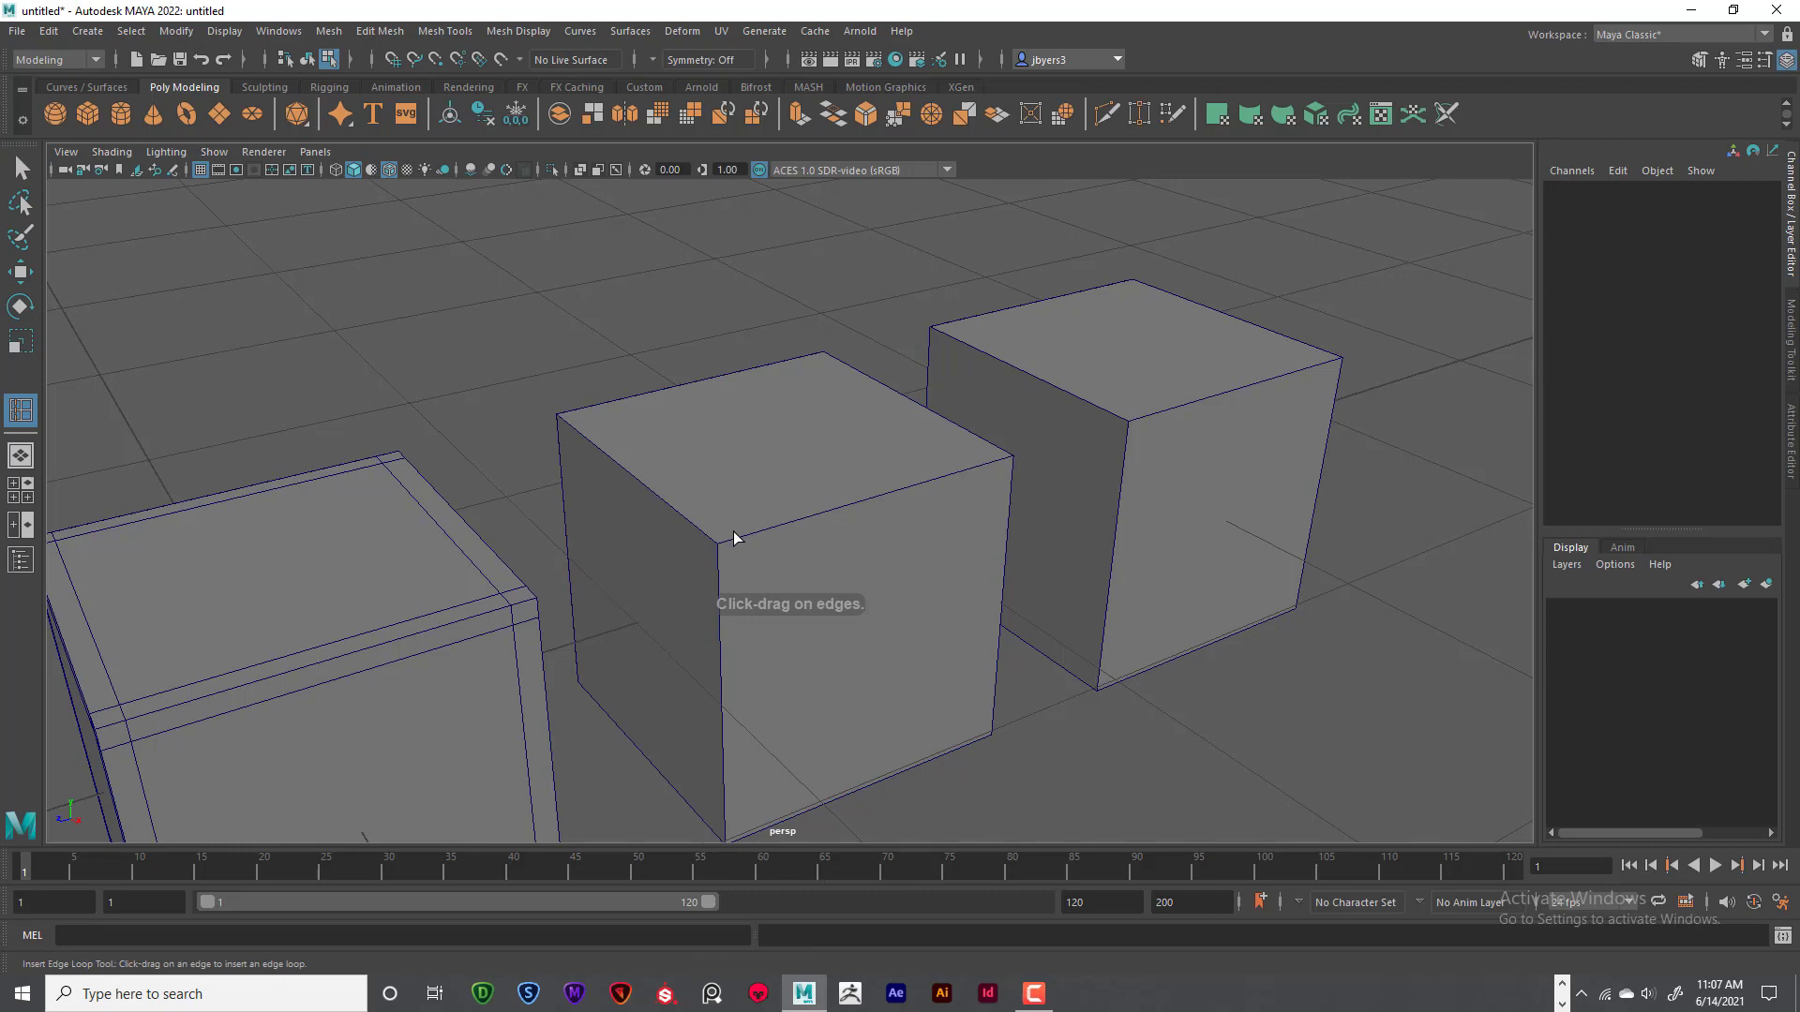
pyautogui.click(795, 521)
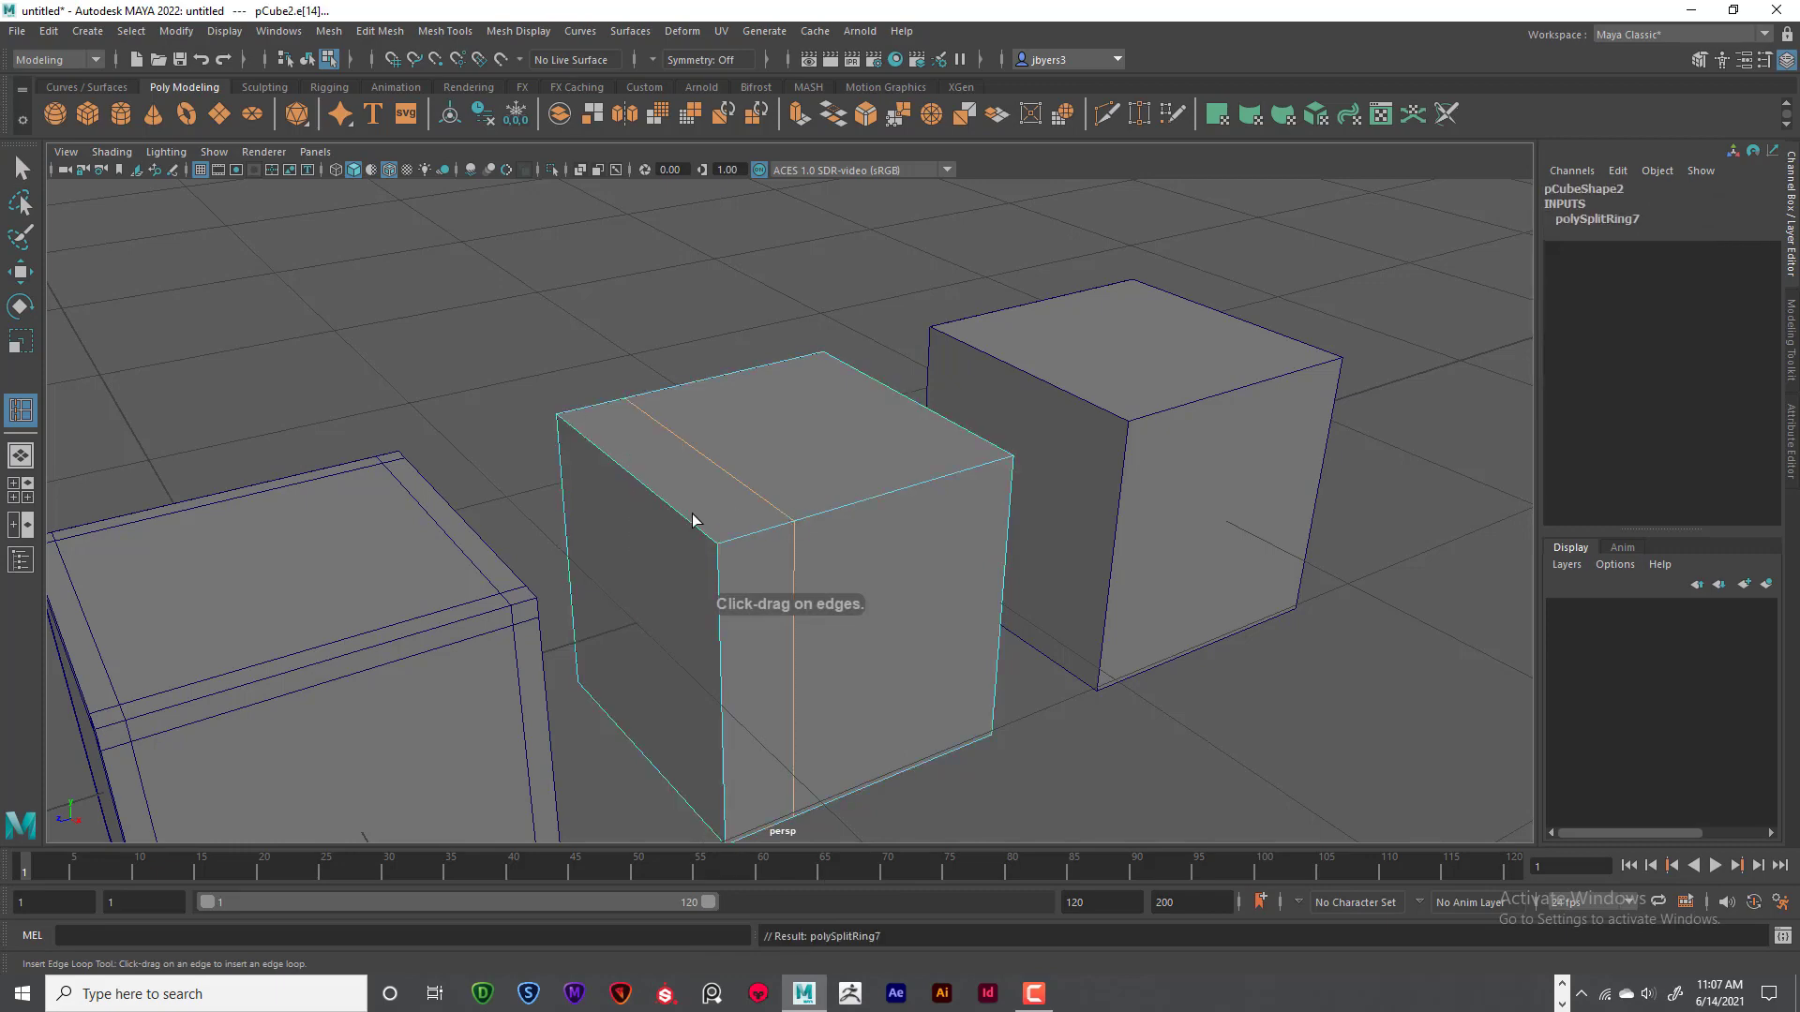
pyautogui.moveTo(678, 506); pyautogui.dragTo(760, 551)
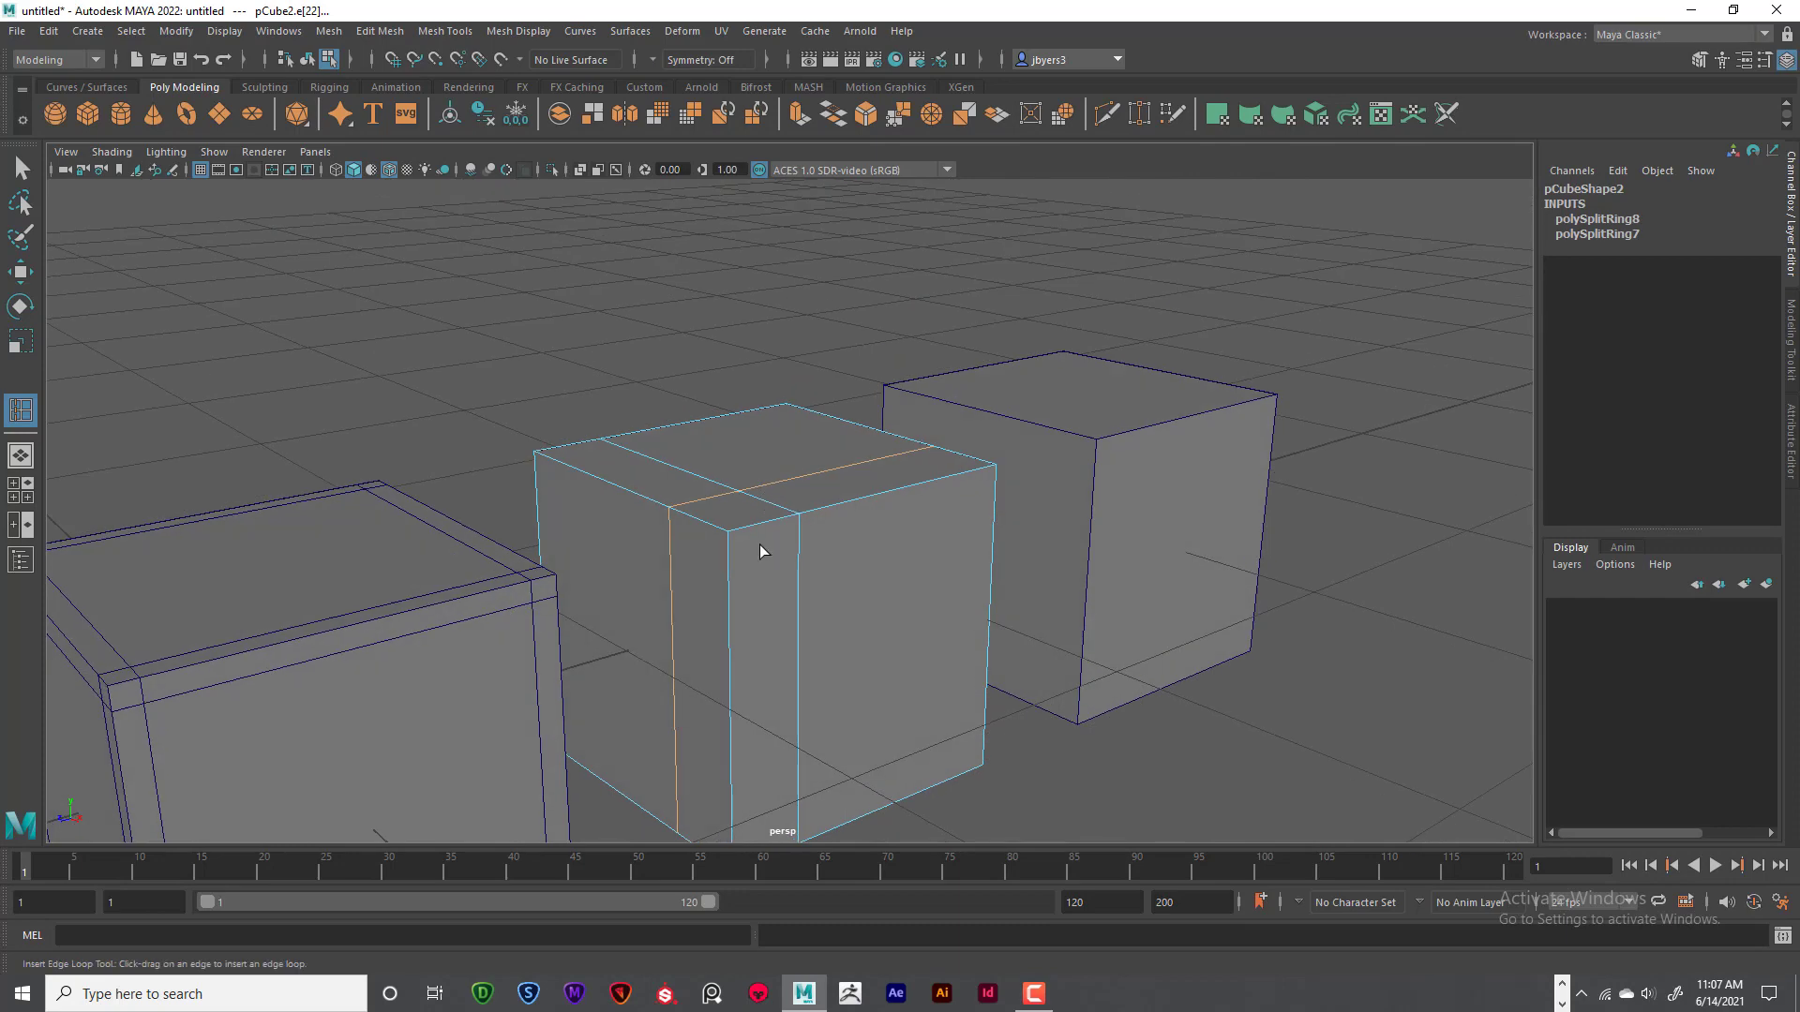
# - Insert the remaining edge loops on the middle cube near its top, bottom and far sides, and leave the tool
pyautogui.click(727, 594)
pyautogui.keyDown('alt'); pyautogui.moveTo(817, 632); pyautogui.dragTo(1049, 631); pyautogui.keyUp('alt')
pyautogui.click(963, 679)
pyautogui.click(841, 548)
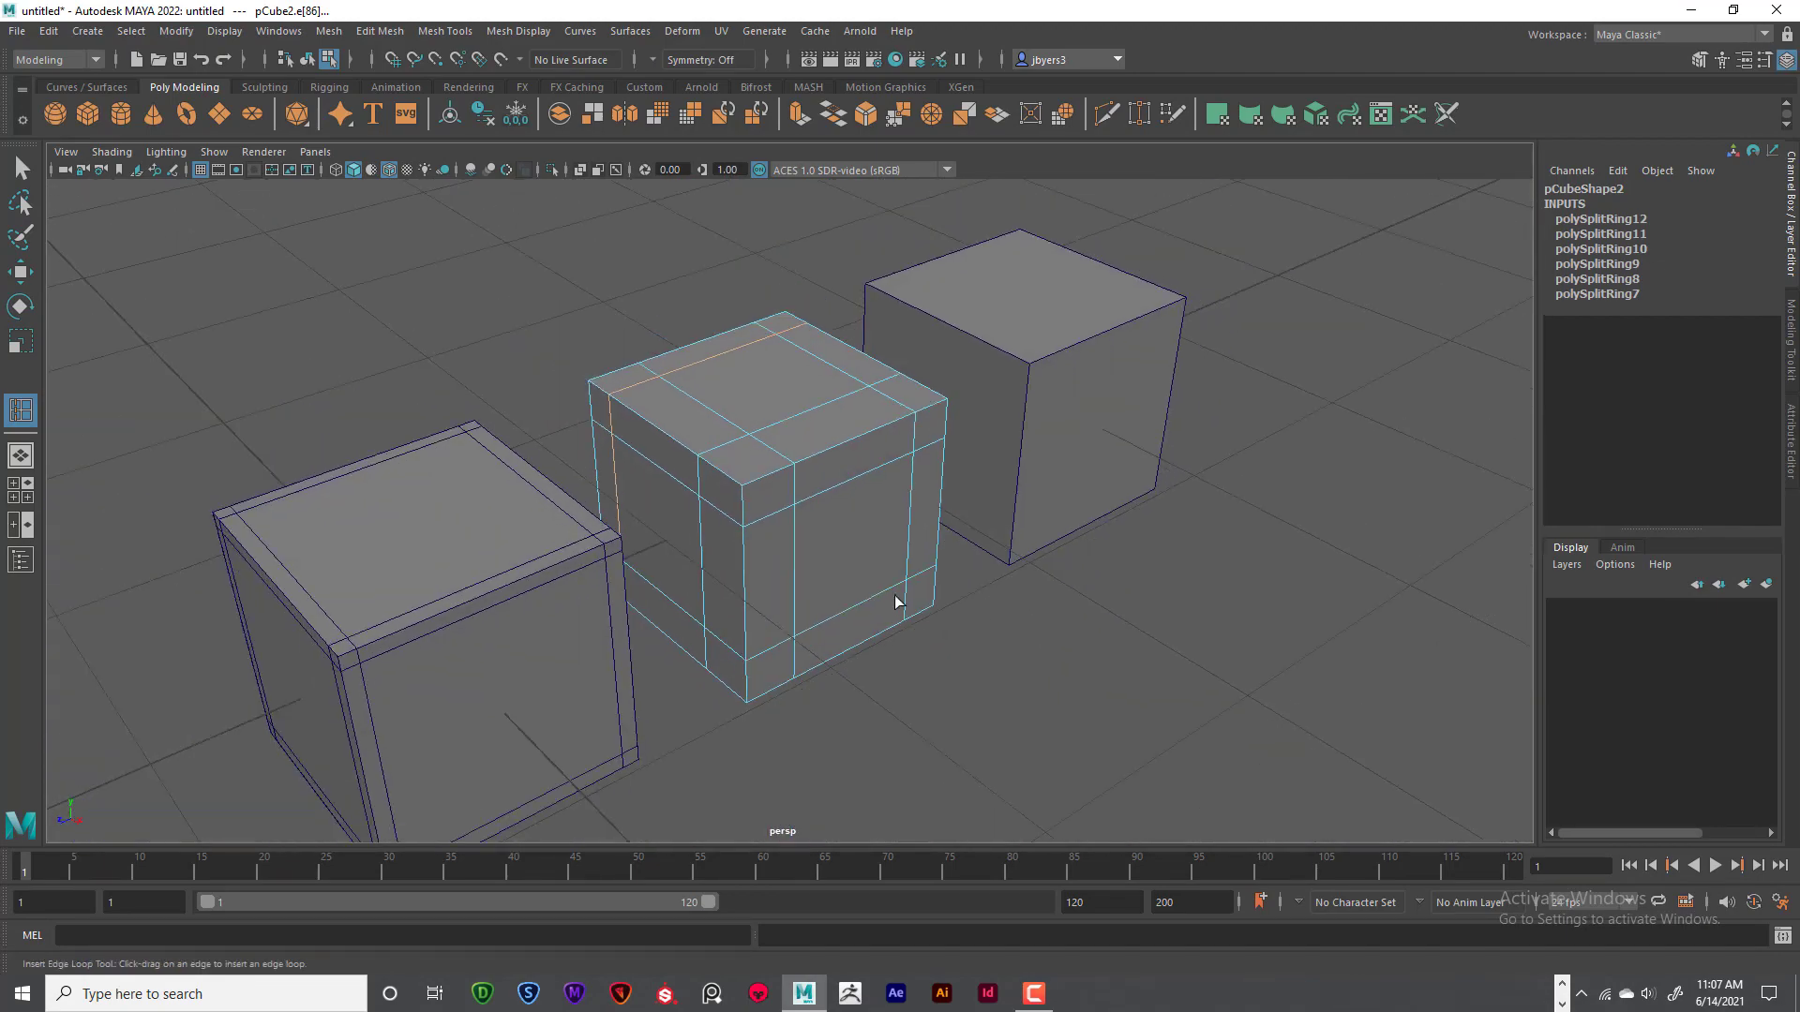
pyautogui.keyDown('alt'); pyautogui.moveTo(895, 601); pyautogui.dragTo(920, 531); pyautogui.keyUp('alt')
pyautogui.press('q')
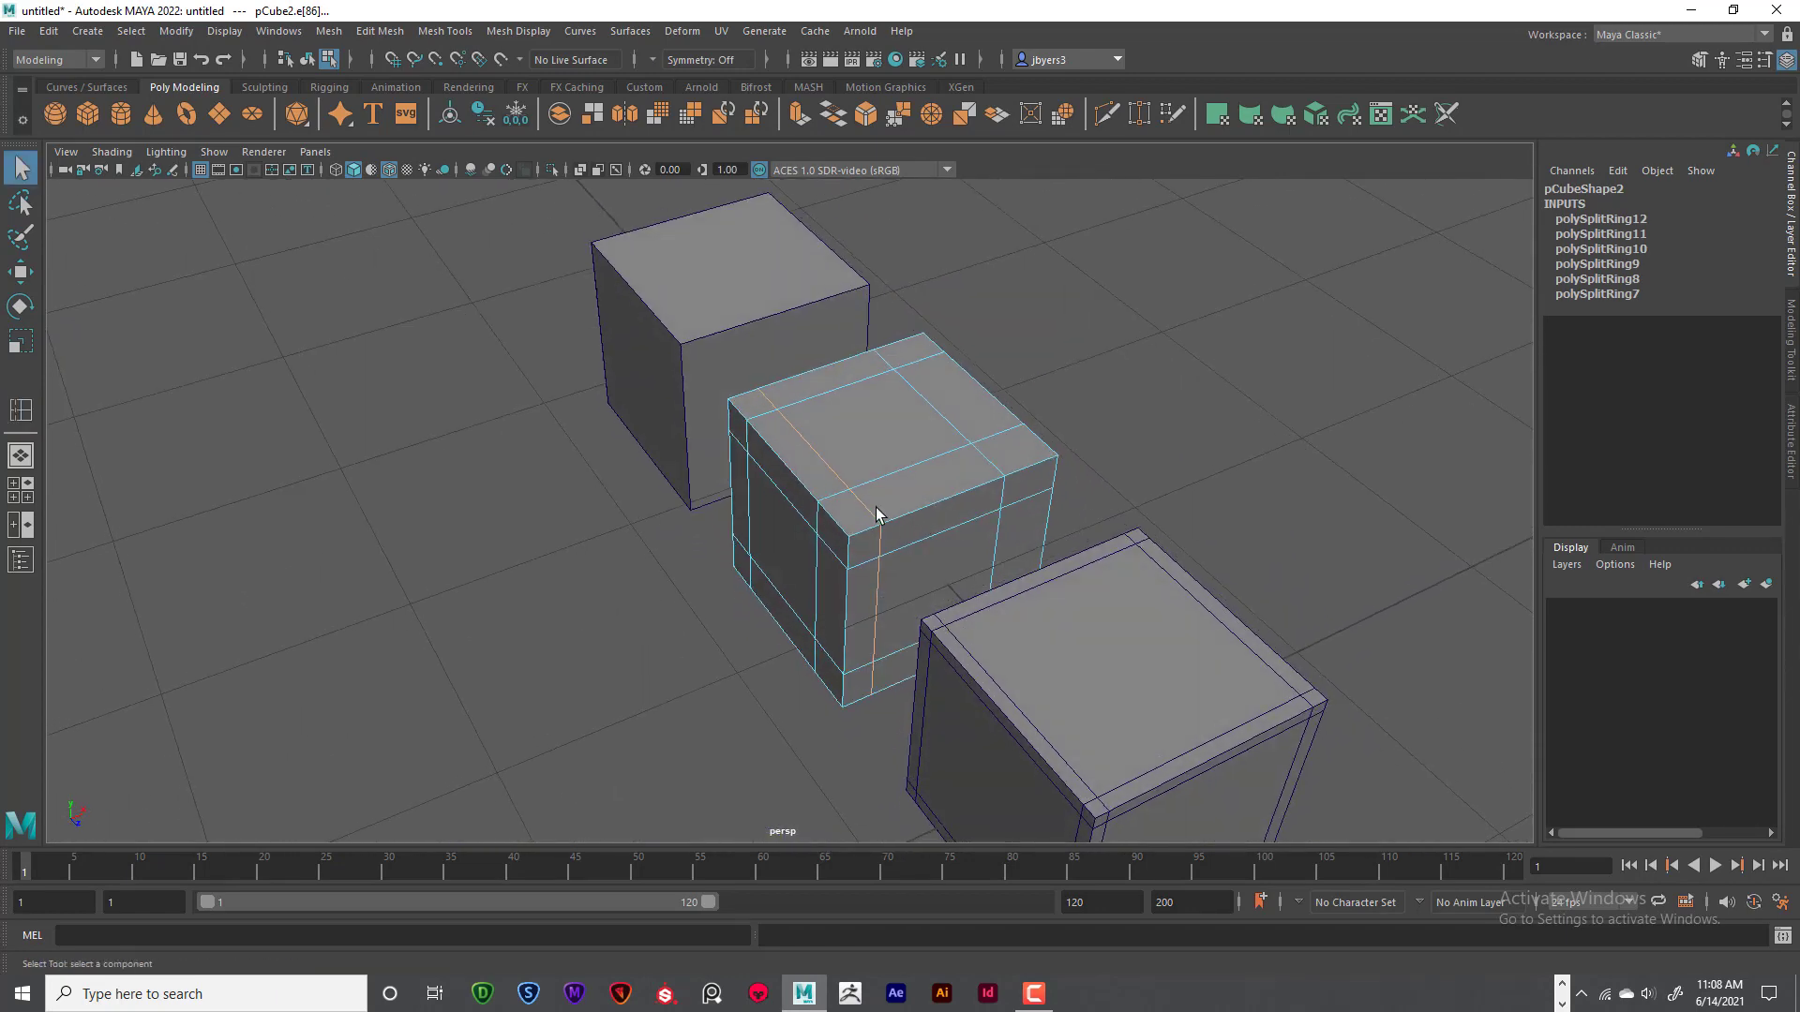
# - Slide the middle cube's last inserted vertical loop and its upper horizontal loop slightly inward with the Slide Edge tool
pyautogui.click(856, 470)
pyautogui.keyDown('shift'); pyautogui.rightClick(827, 459); pyautogui.keyUp('shift')
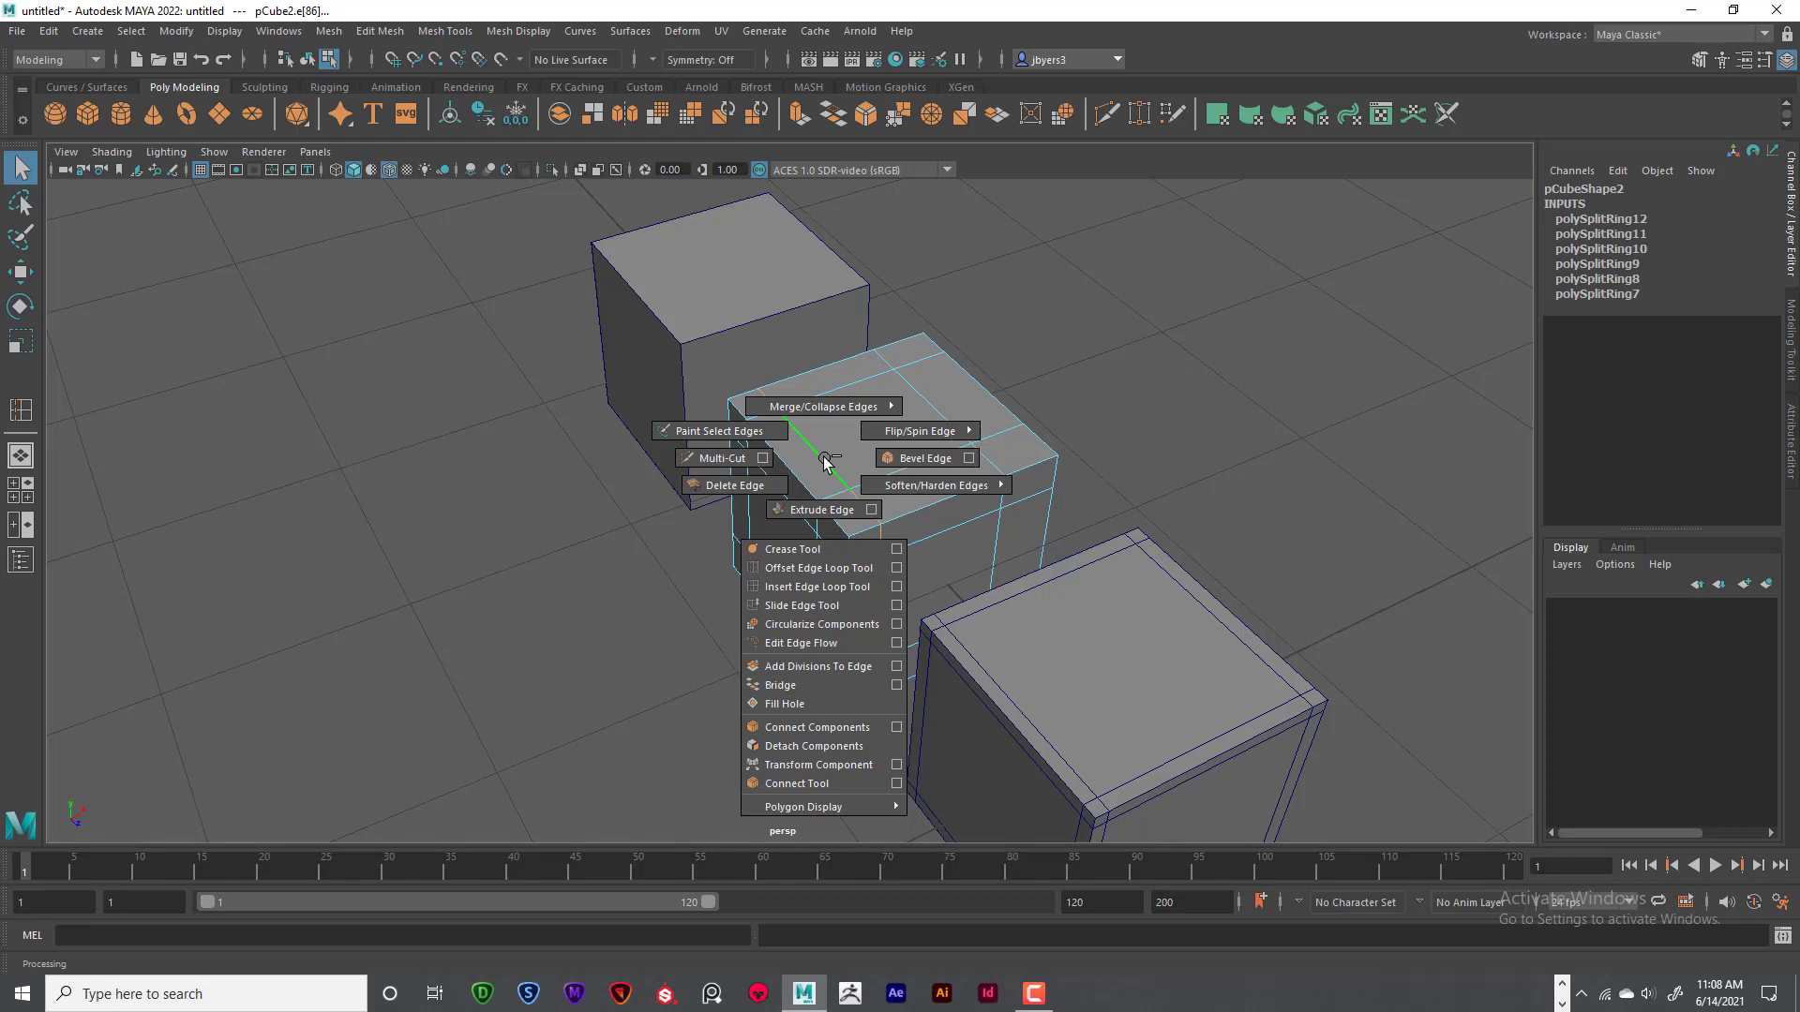
pyautogui.click(813, 605)
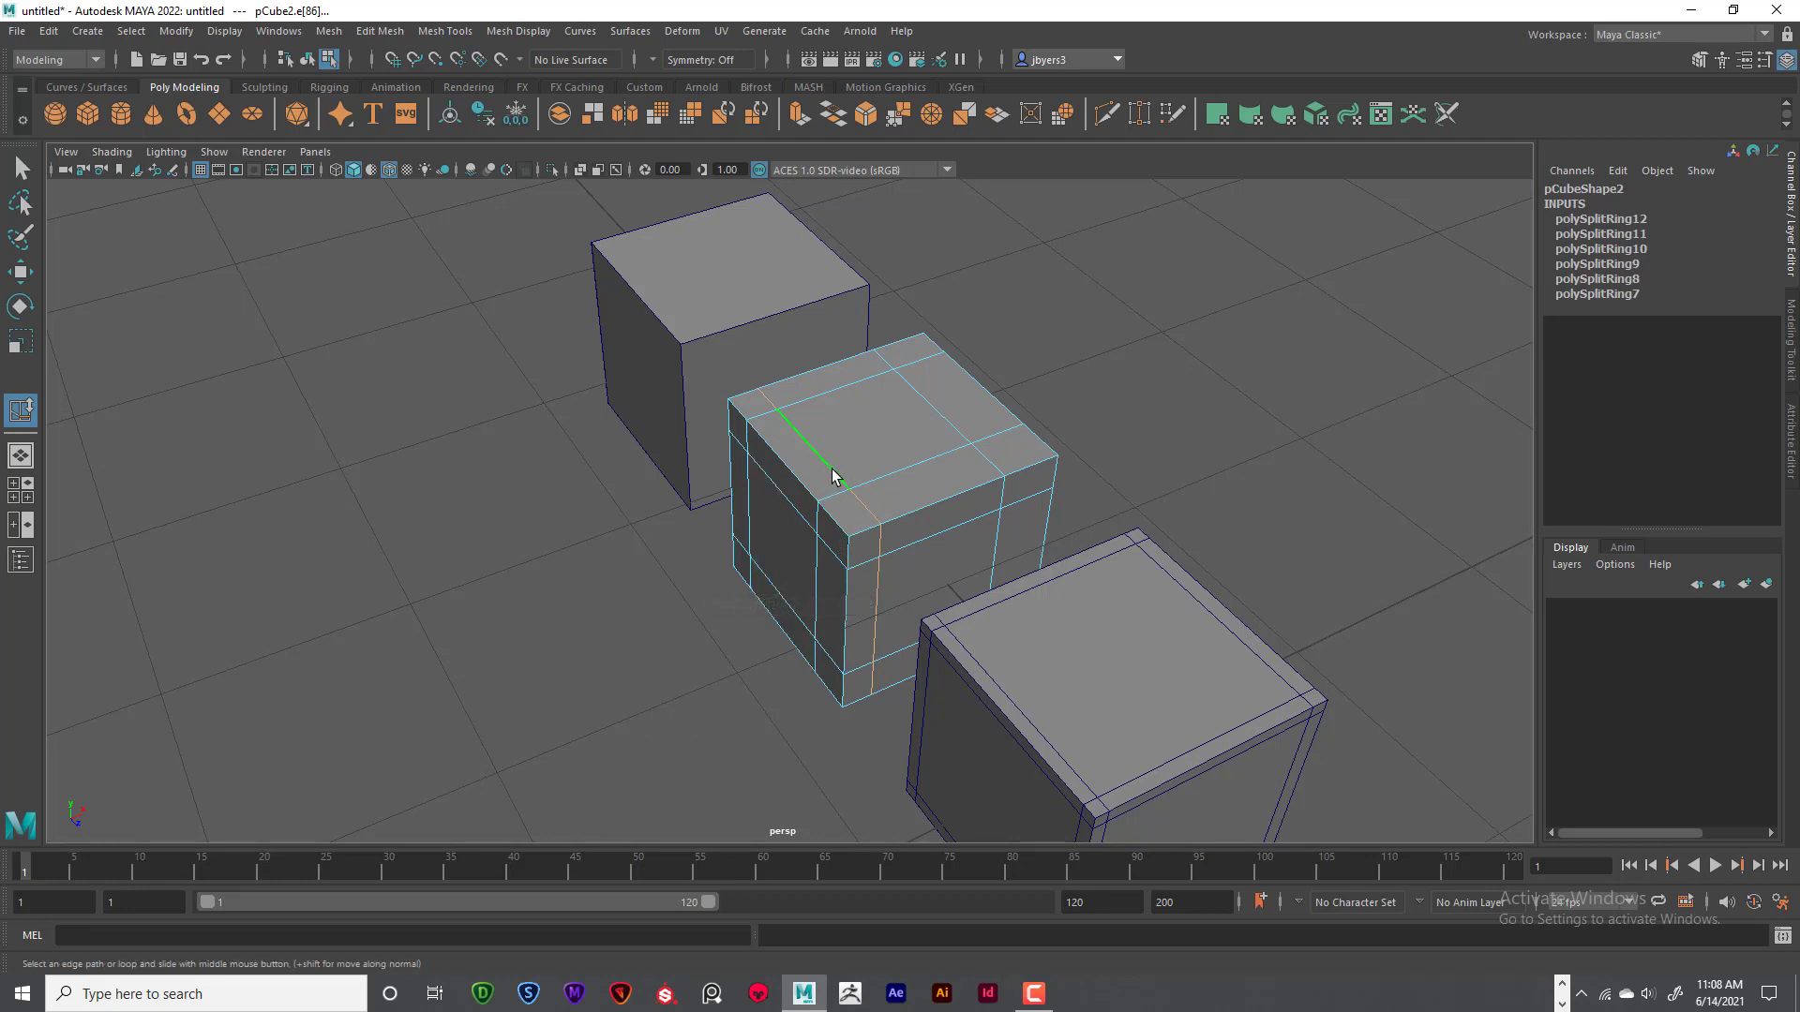
pyautogui.moveTo(840, 469); pyautogui.dragTo(846, 469, button='middle')
pyautogui.click(876, 562)
pyautogui.keyDown('shift'); pyautogui.moveTo(875, 482); pyautogui.dragTo(854, 632, button='right'); pyautogui.keyUp('shift')
pyautogui.keyDown('alt'); pyautogui.moveTo(968, 564); pyautogui.dragTo(893, 590); pyautogui.keyUp('alt')
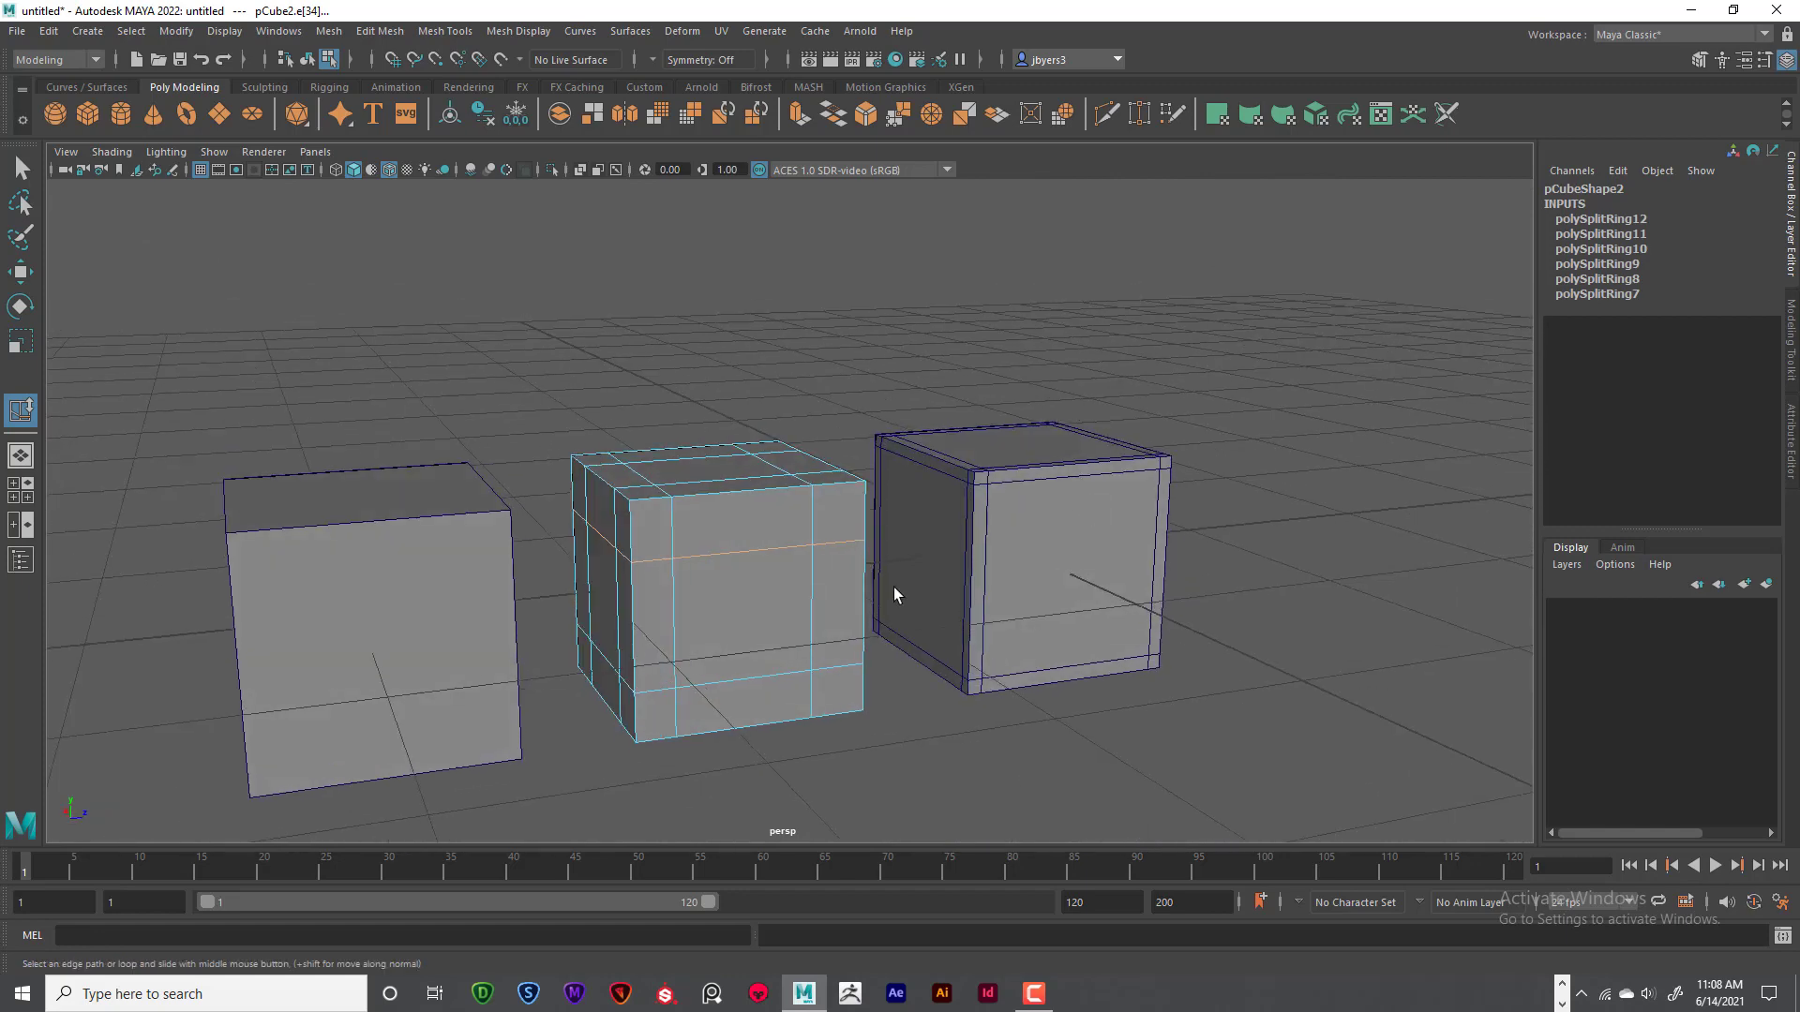
# - Slide the middle cube's lower horizontal loop away from the bottom edge and its back vertical loop further inward
pyautogui.click(778, 677)
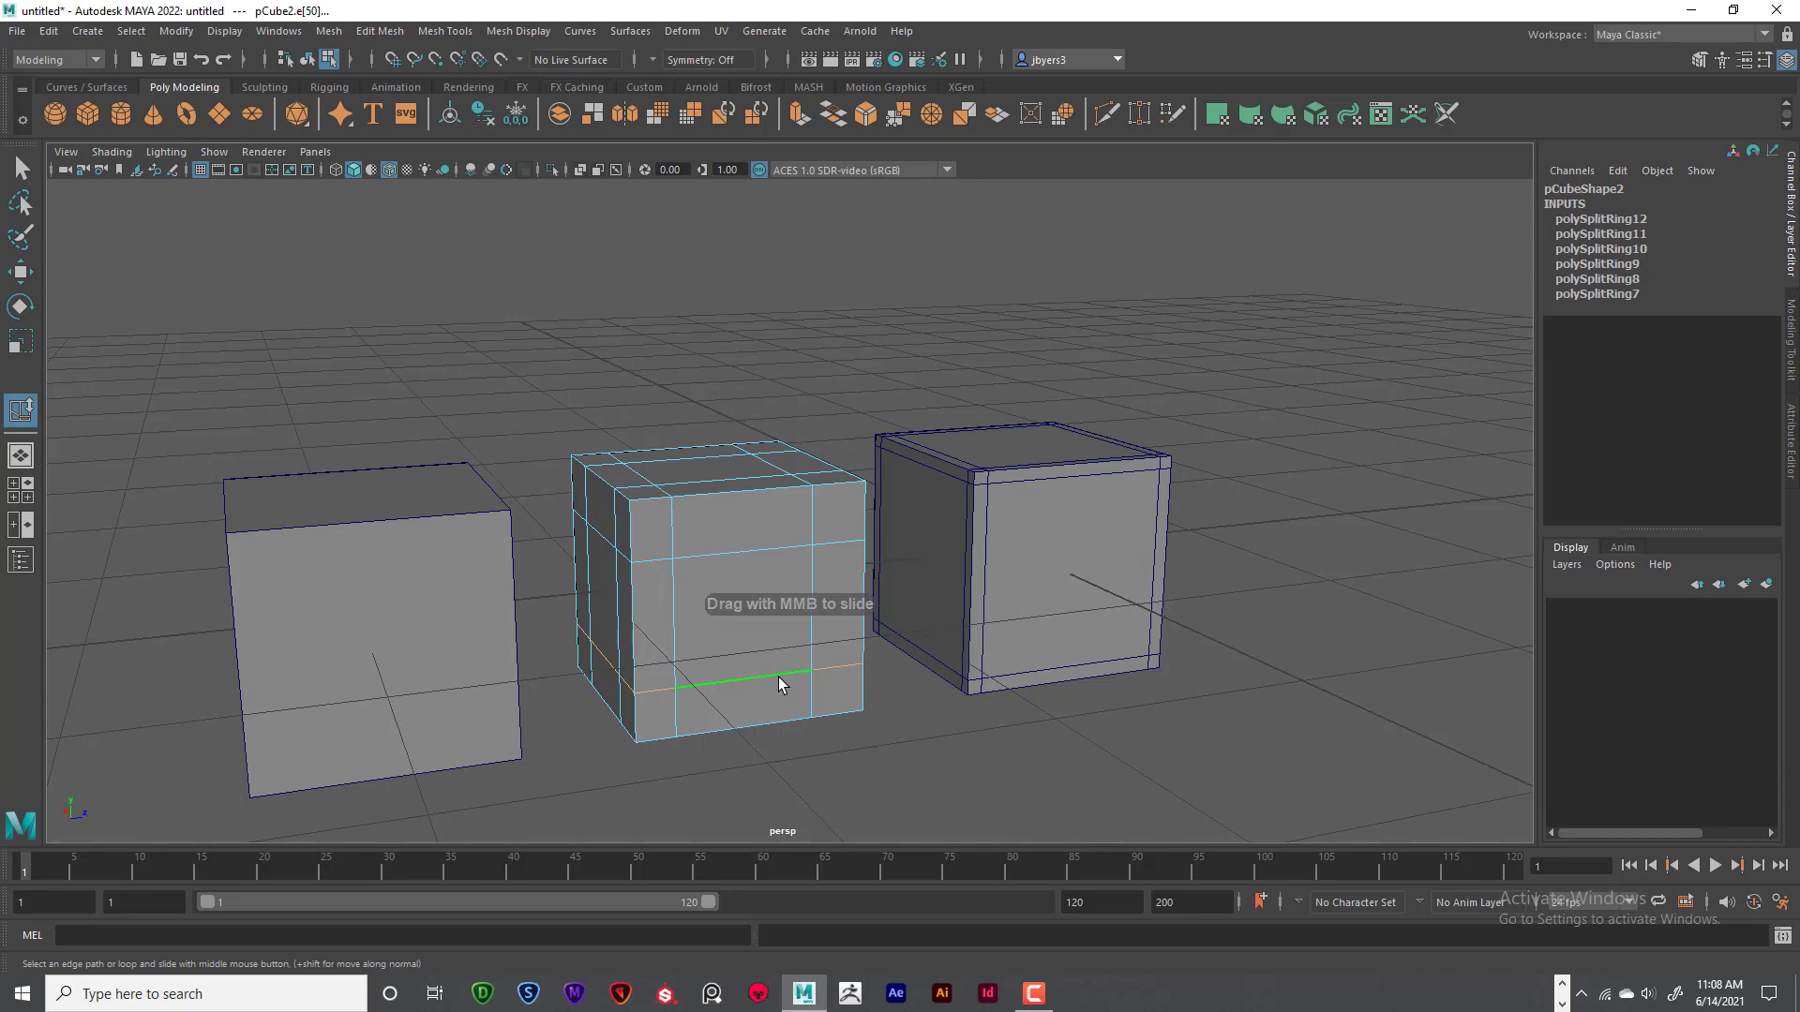
pyautogui.moveTo(778, 677); pyautogui.dragTo(789, 656, button='middle')
pyautogui.hotkey('ctrl', 'z')
pyautogui.keyDown('alt'); pyautogui.moveTo(786, 666); pyautogui.dragTo(784, 605); pyautogui.keyUp('alt')
pyautogui.click(750, 682)
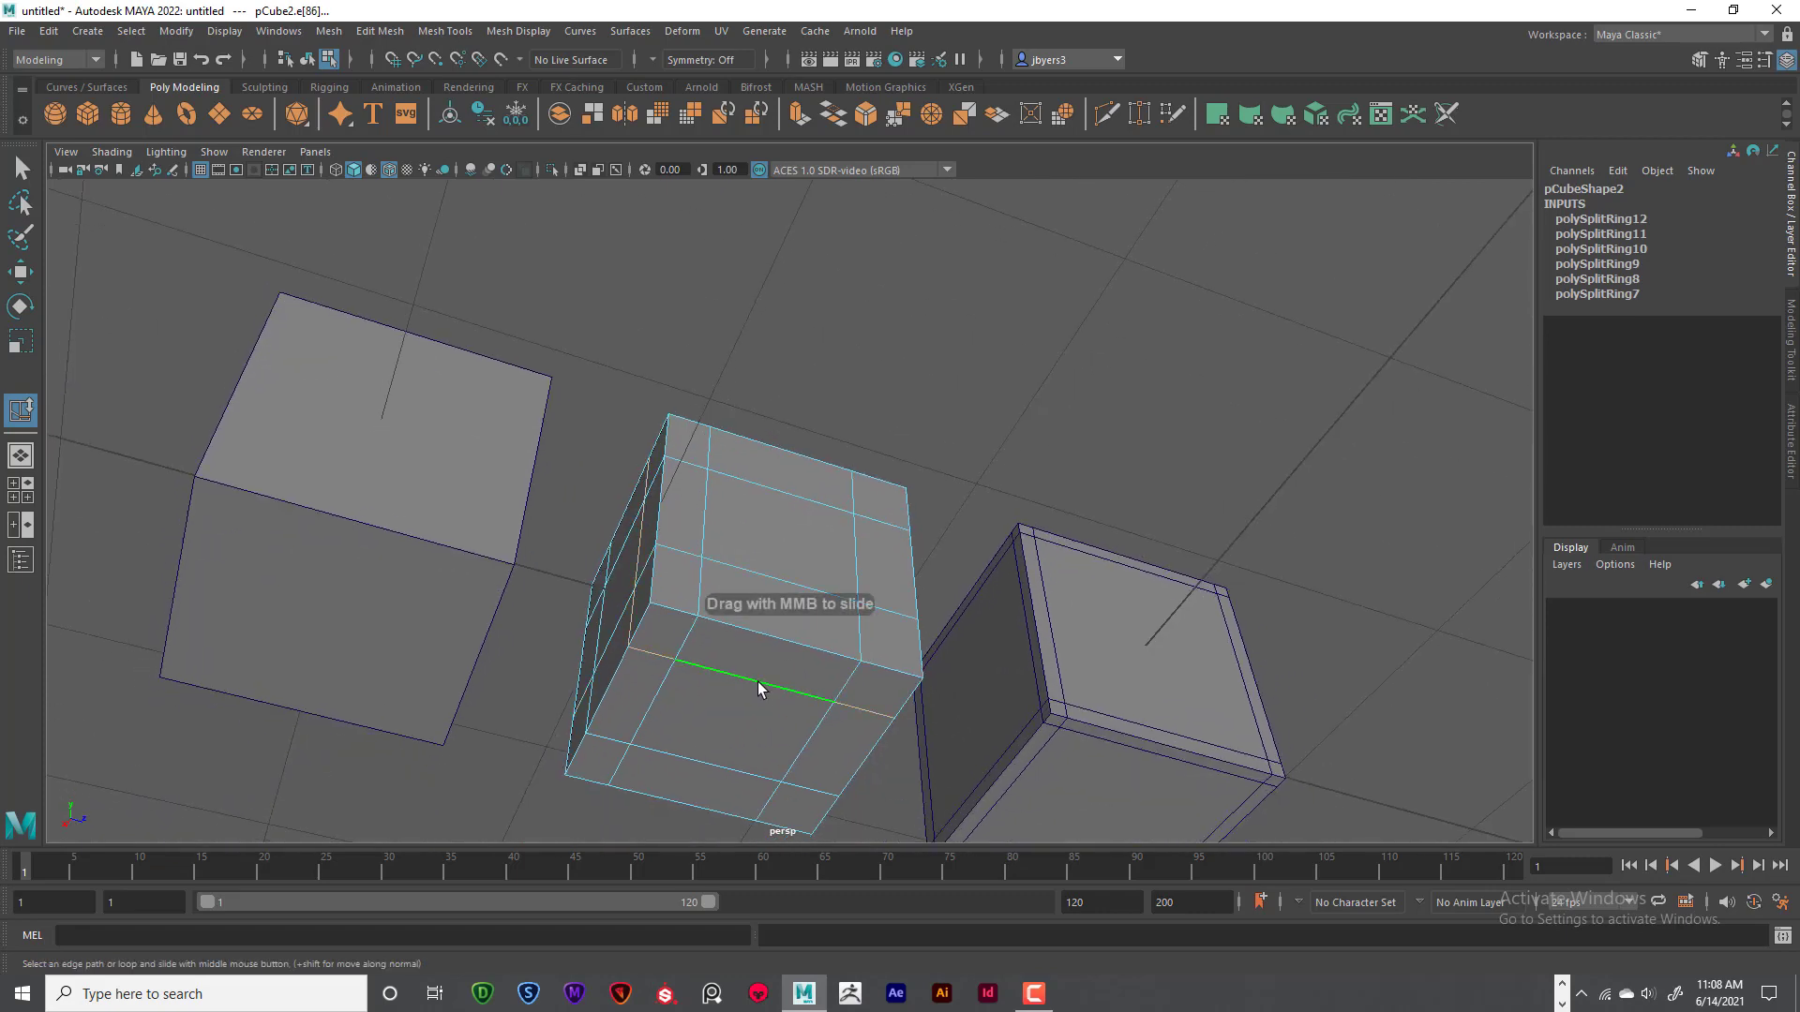
pyautogui.moveTo(757, 683); pyautogui.dragTo(742, 689, button='middle')
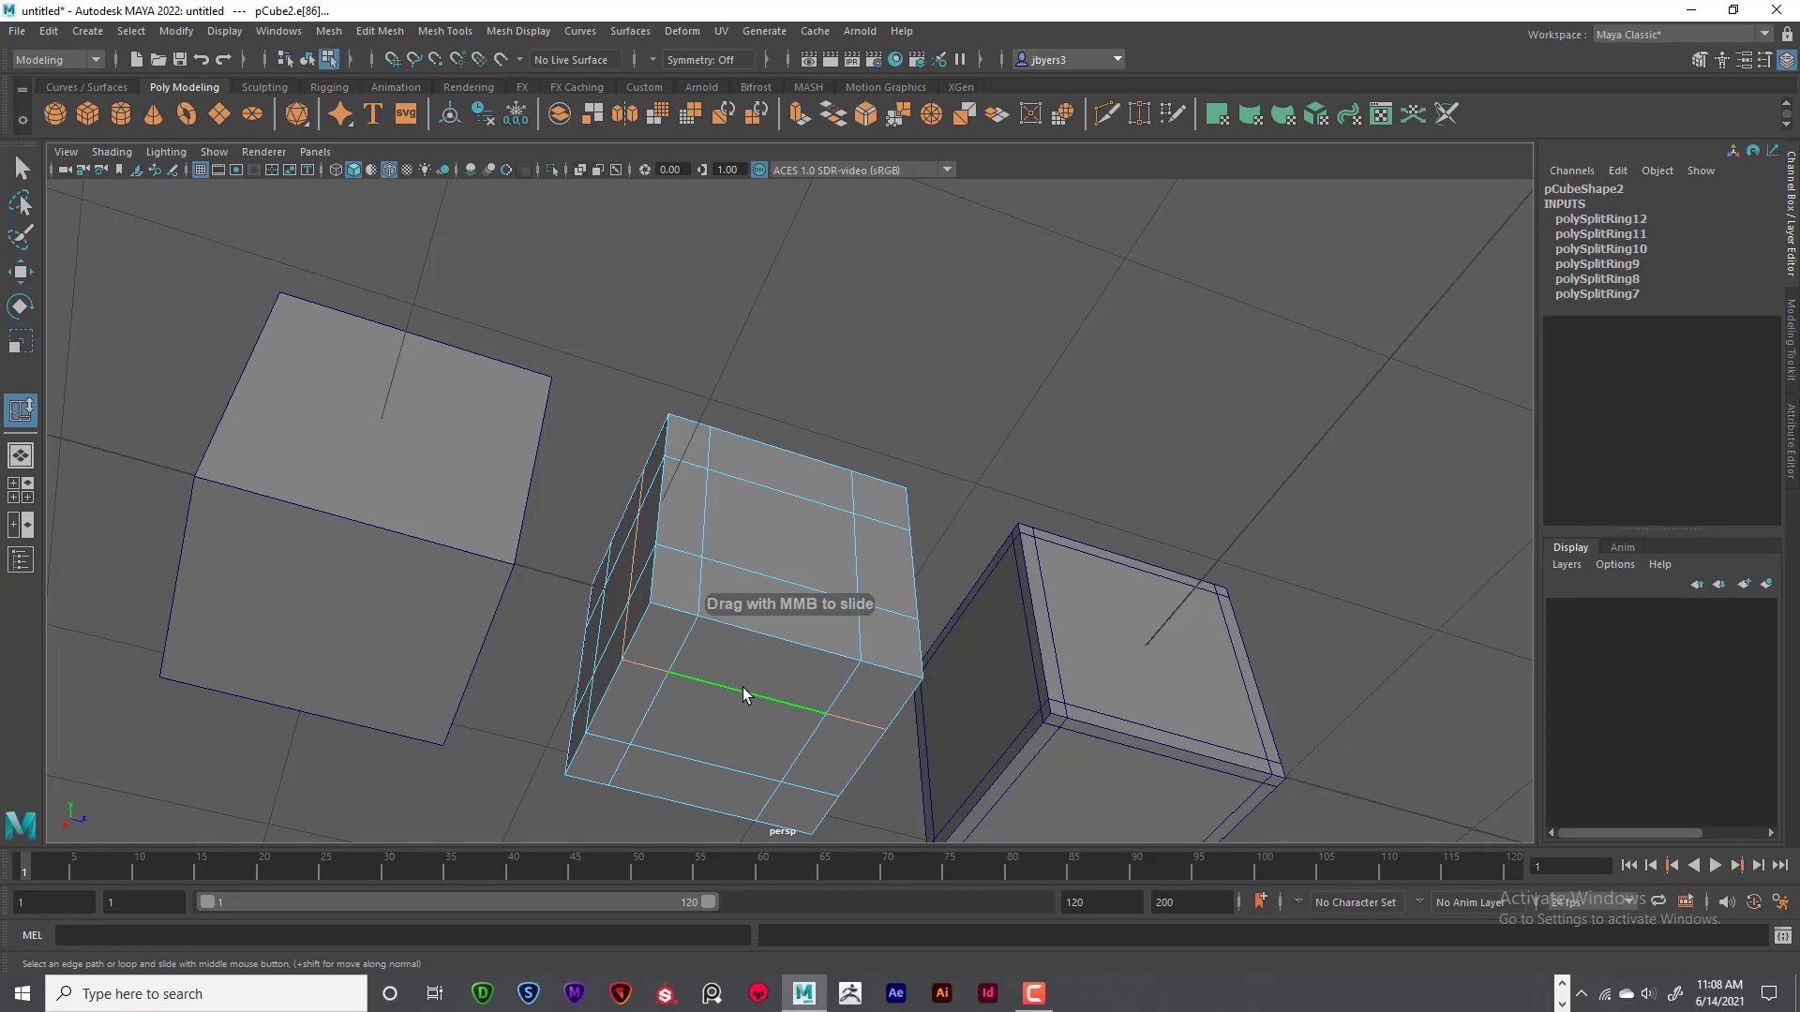
pyautogui.keyDown('alt'); pyautogui.moveTo(718, 627); pyautogui.dragTo(799, 594); pyautogui.keyUp('alt')
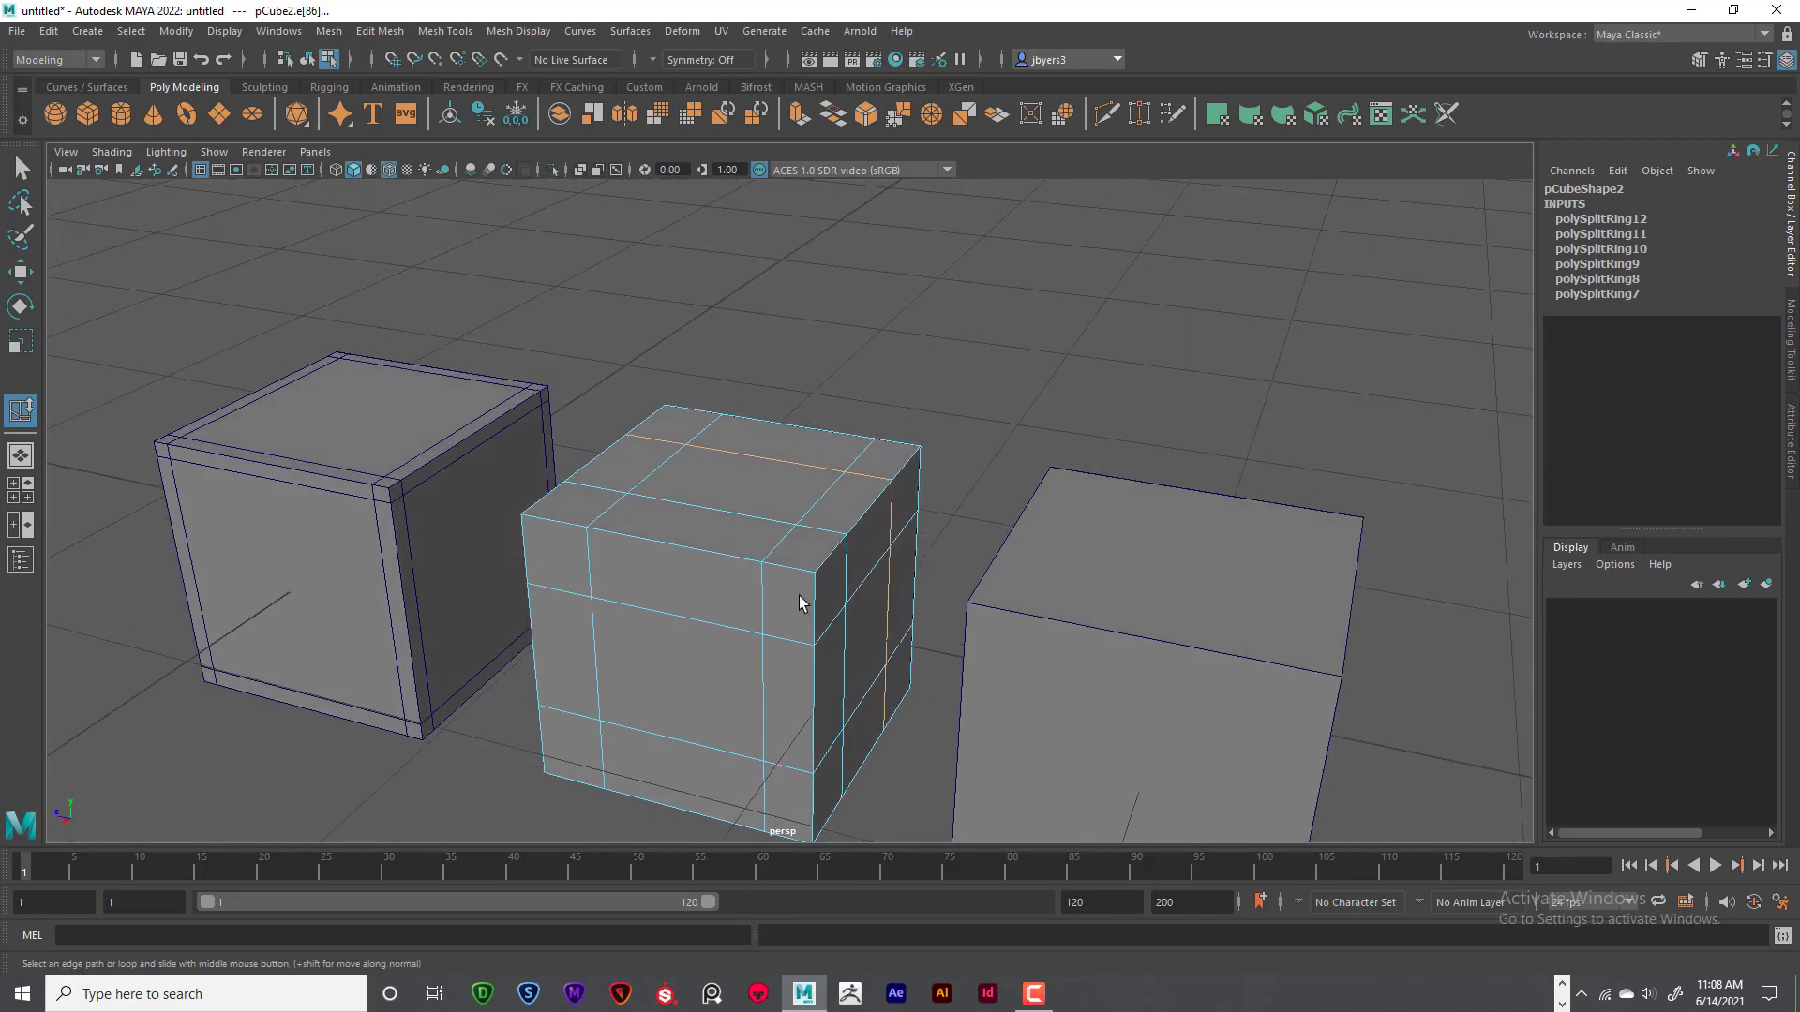
# - Slide the middle cube's vertical loop on the side facing the plain third cube further away from that edge
pyautogui.click(761, 594)
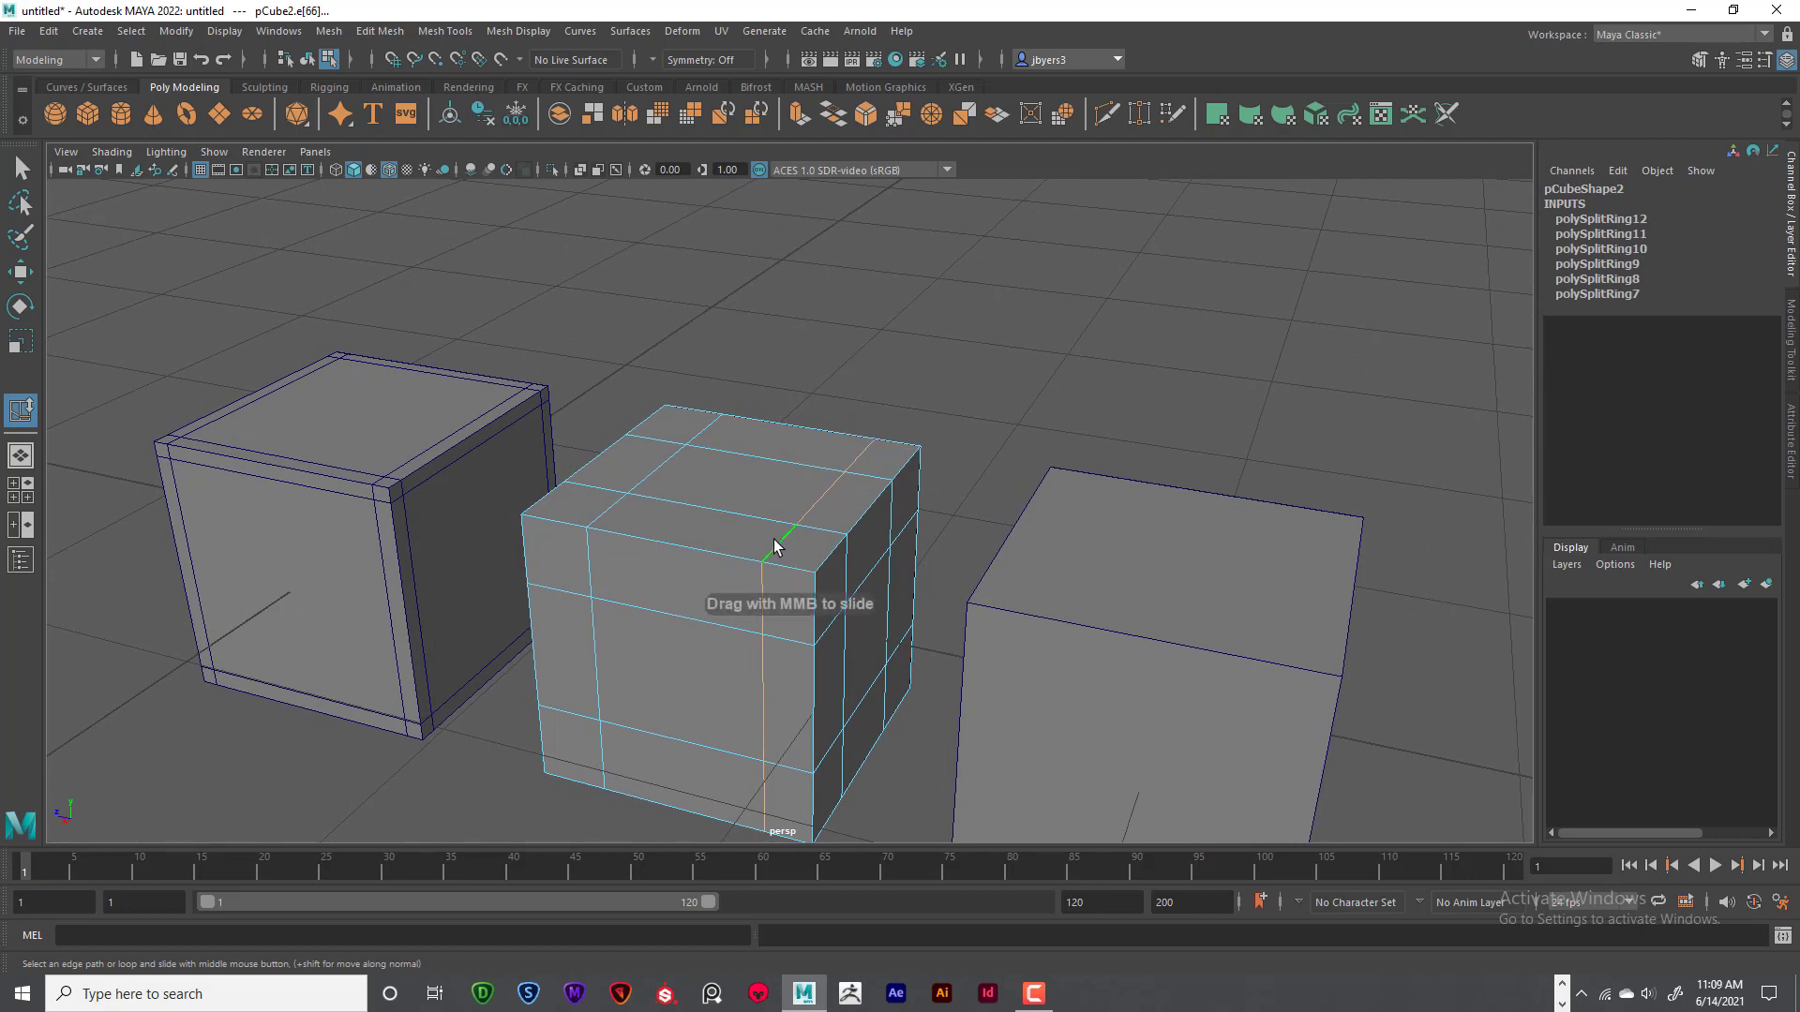
pyautogui.moveTo(780, 544); pyautogui.dragTo(771, 542, button='middle')
pyautogui.keyDown('alt'); pyautogui.moveTo(797, 619); pyautogui.dragTo(924, 488); pyautogui.keyUp('alt')
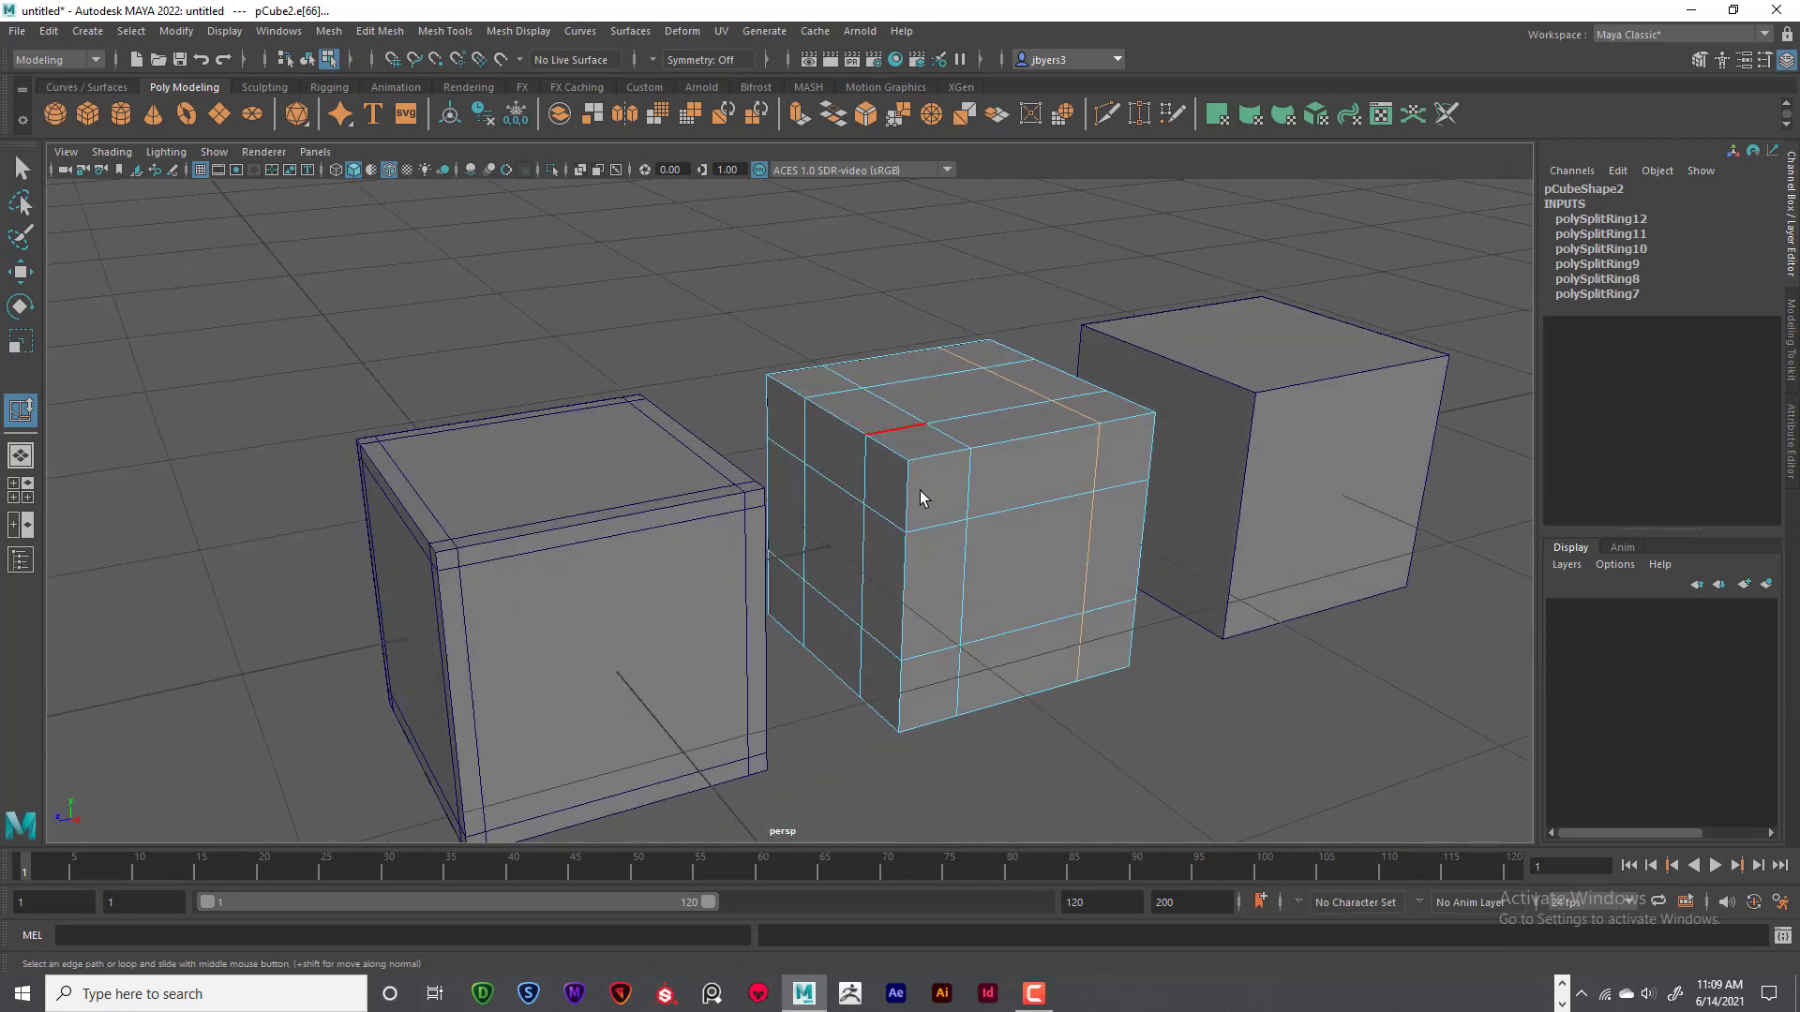
pyautogui.keyDown('alt'); pyautogui.moveTo(1007, 530); pyautogui.dragTo(1014, 511); pyautogui.keyUp('alt')
# - Return the middle cube to object mode and select the whole original cube with the tight edge loops
pyautogui.moveTo(947, 458); pyautogui.dragTo(928, 573, button='right')
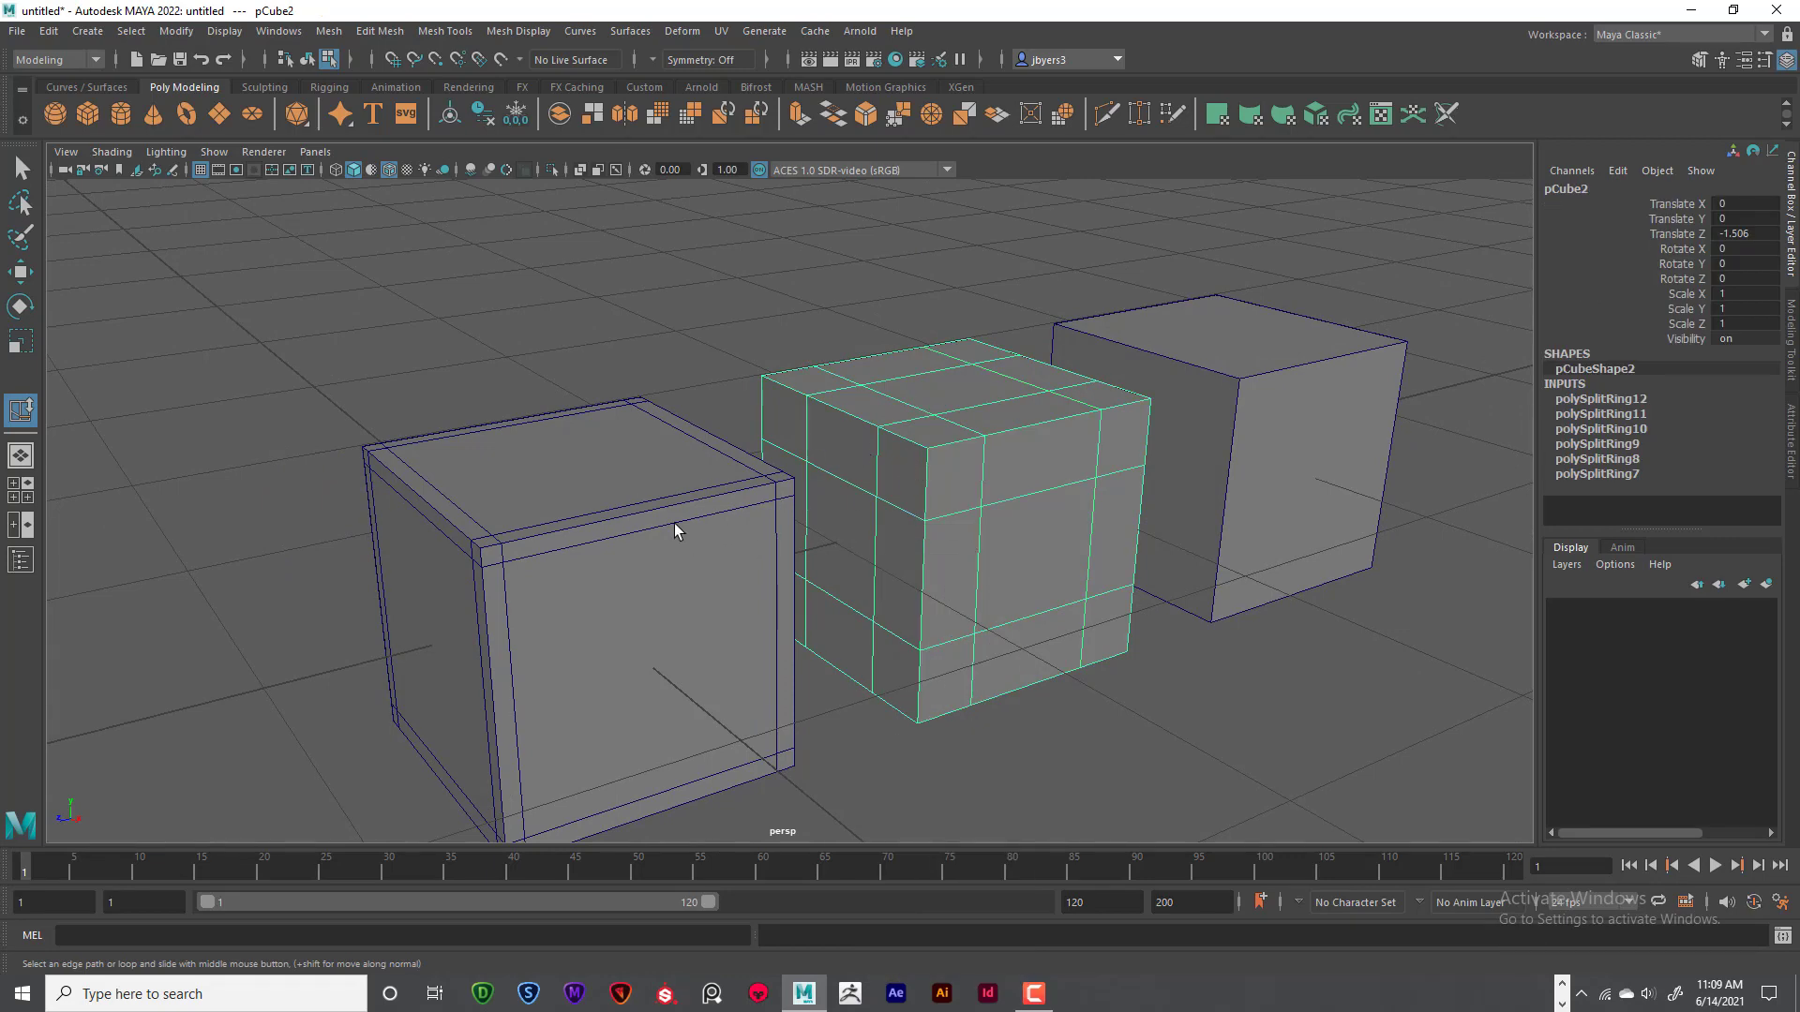
pyautogui.moveTo(647, 478); pyautogui.dragTo(649, 512, button='right')
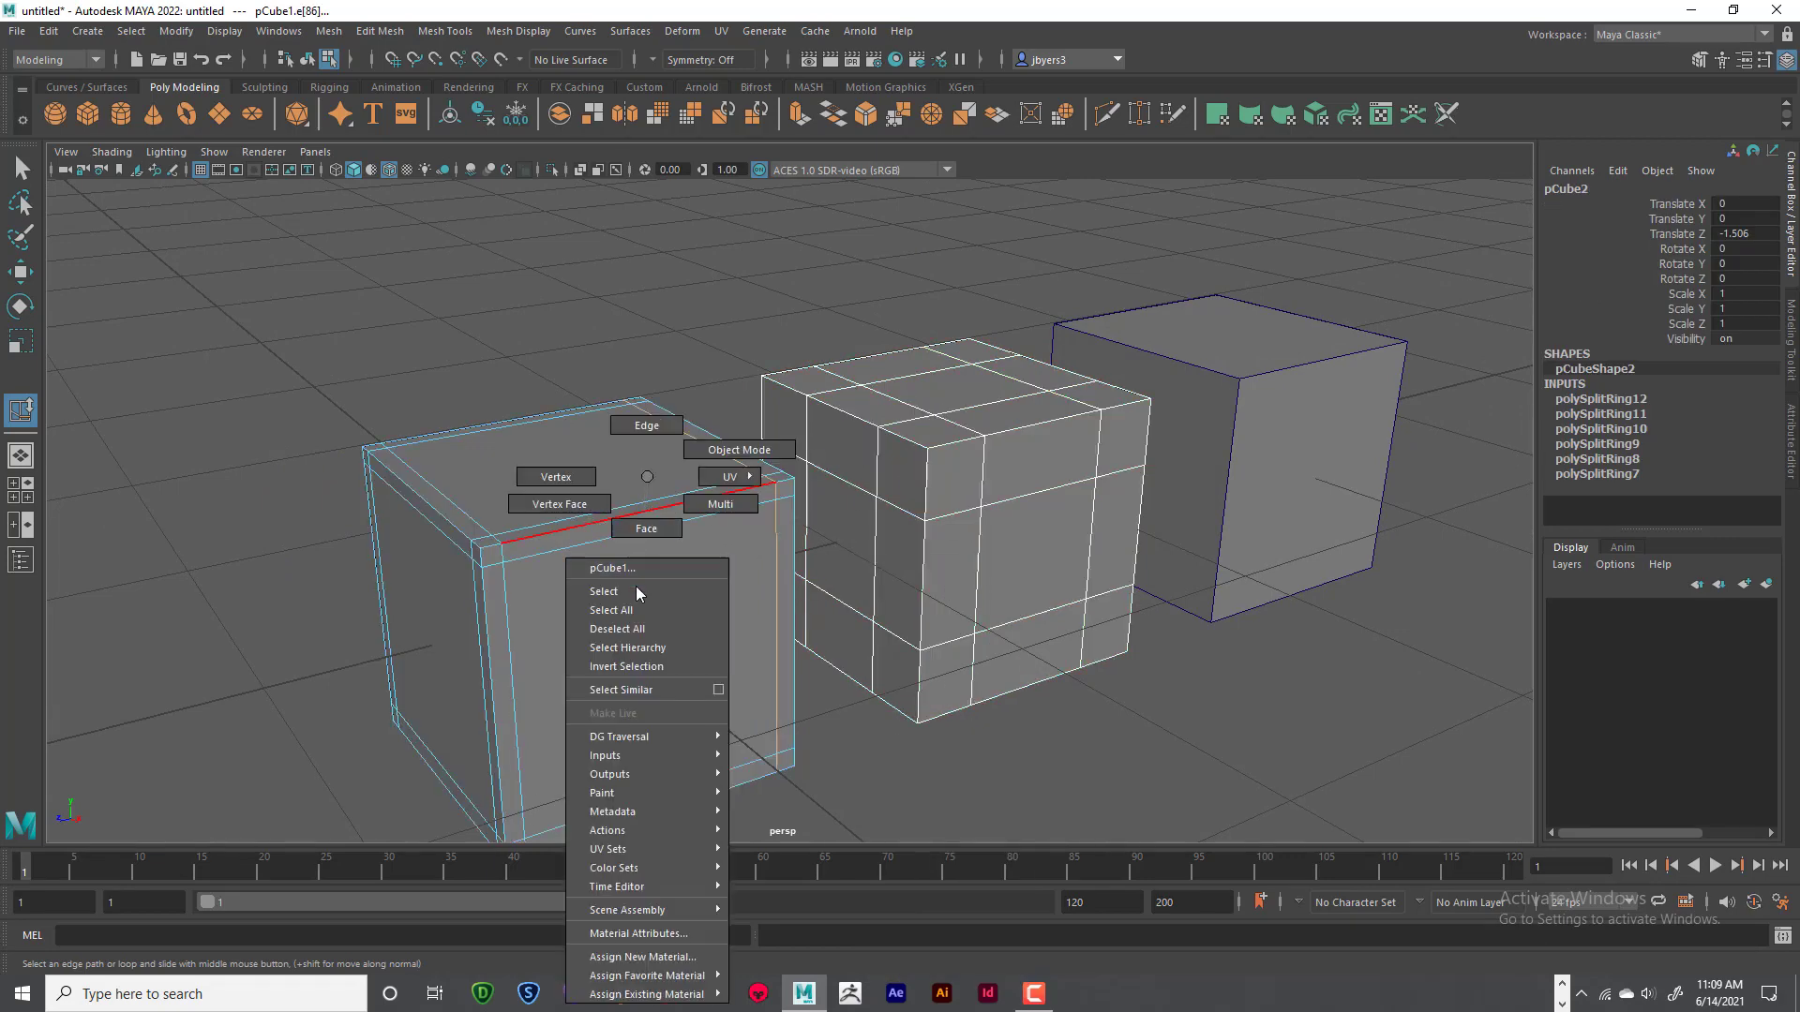
pyautogui.moveTo(636, 587); pyautogui.dragTo(637, 589, button='right')
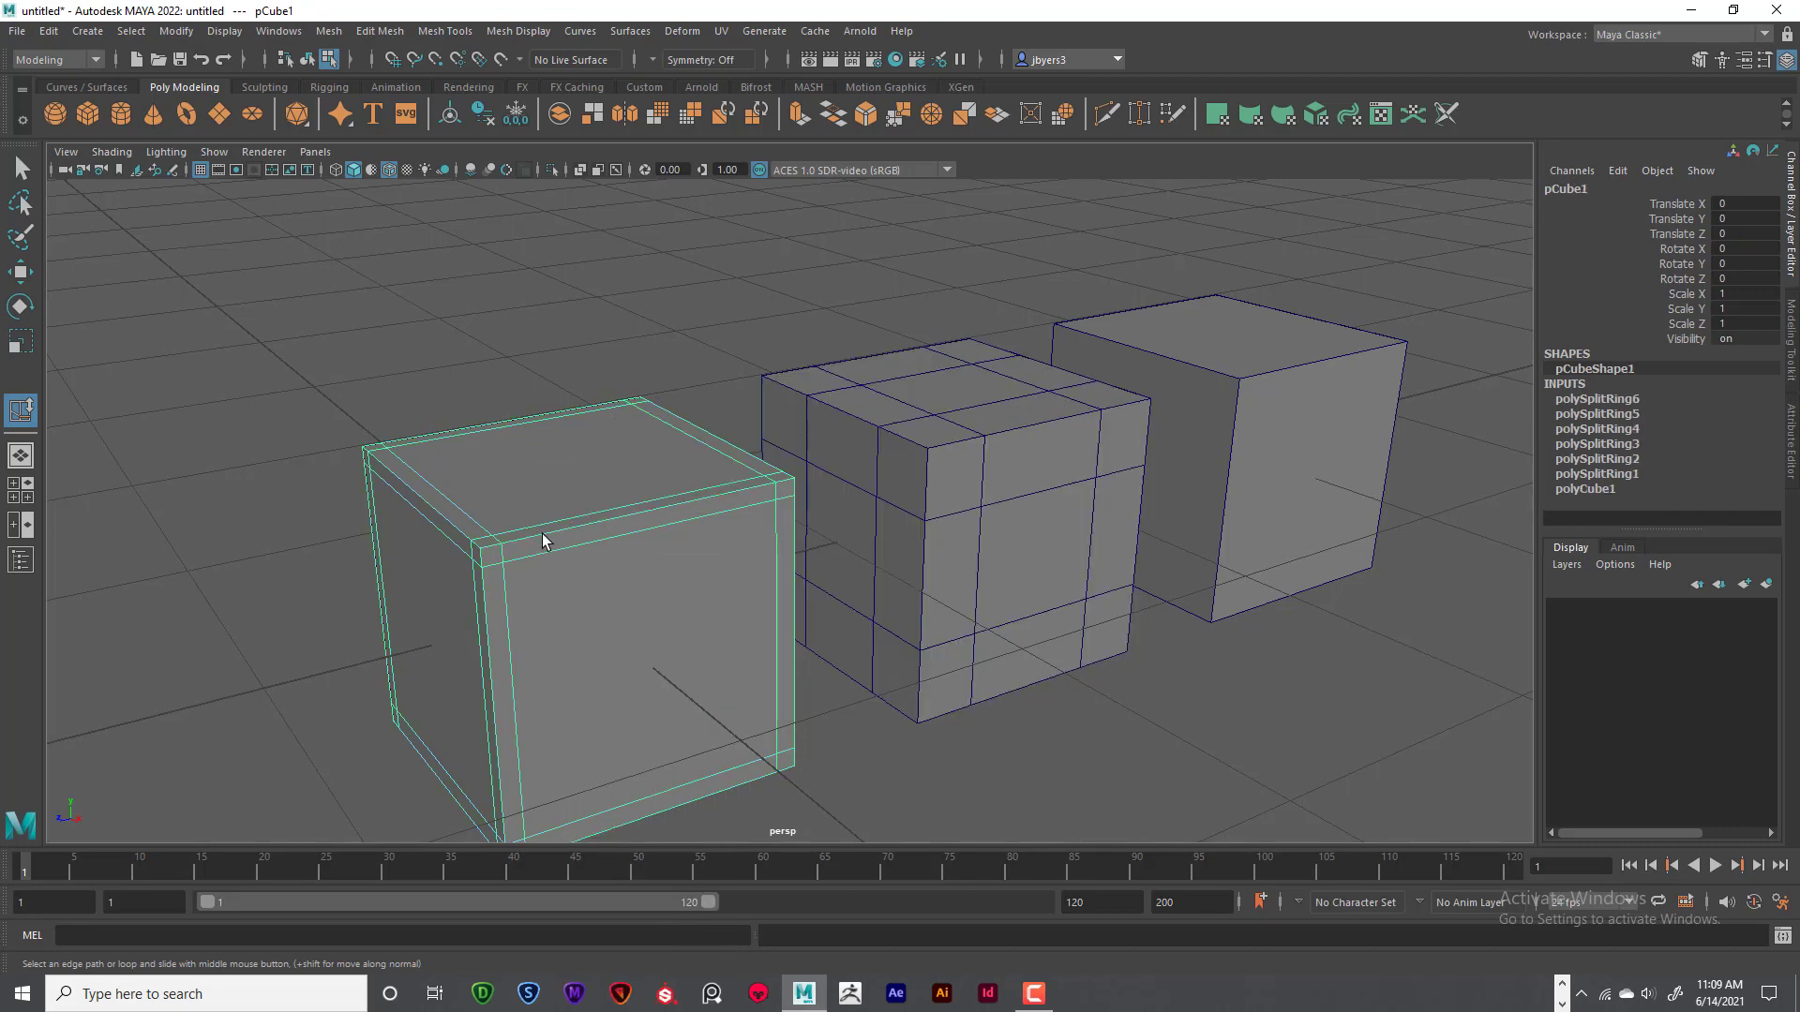
# - Examine the three cubes from several angles, comparing the spacing of their edge loops
pyautogui.keyDown('alt'); pyautogui.moveTo(563, 535); pyautogui.dragTo(698, 533, button='right'); pyautogui.keyUp('alt')
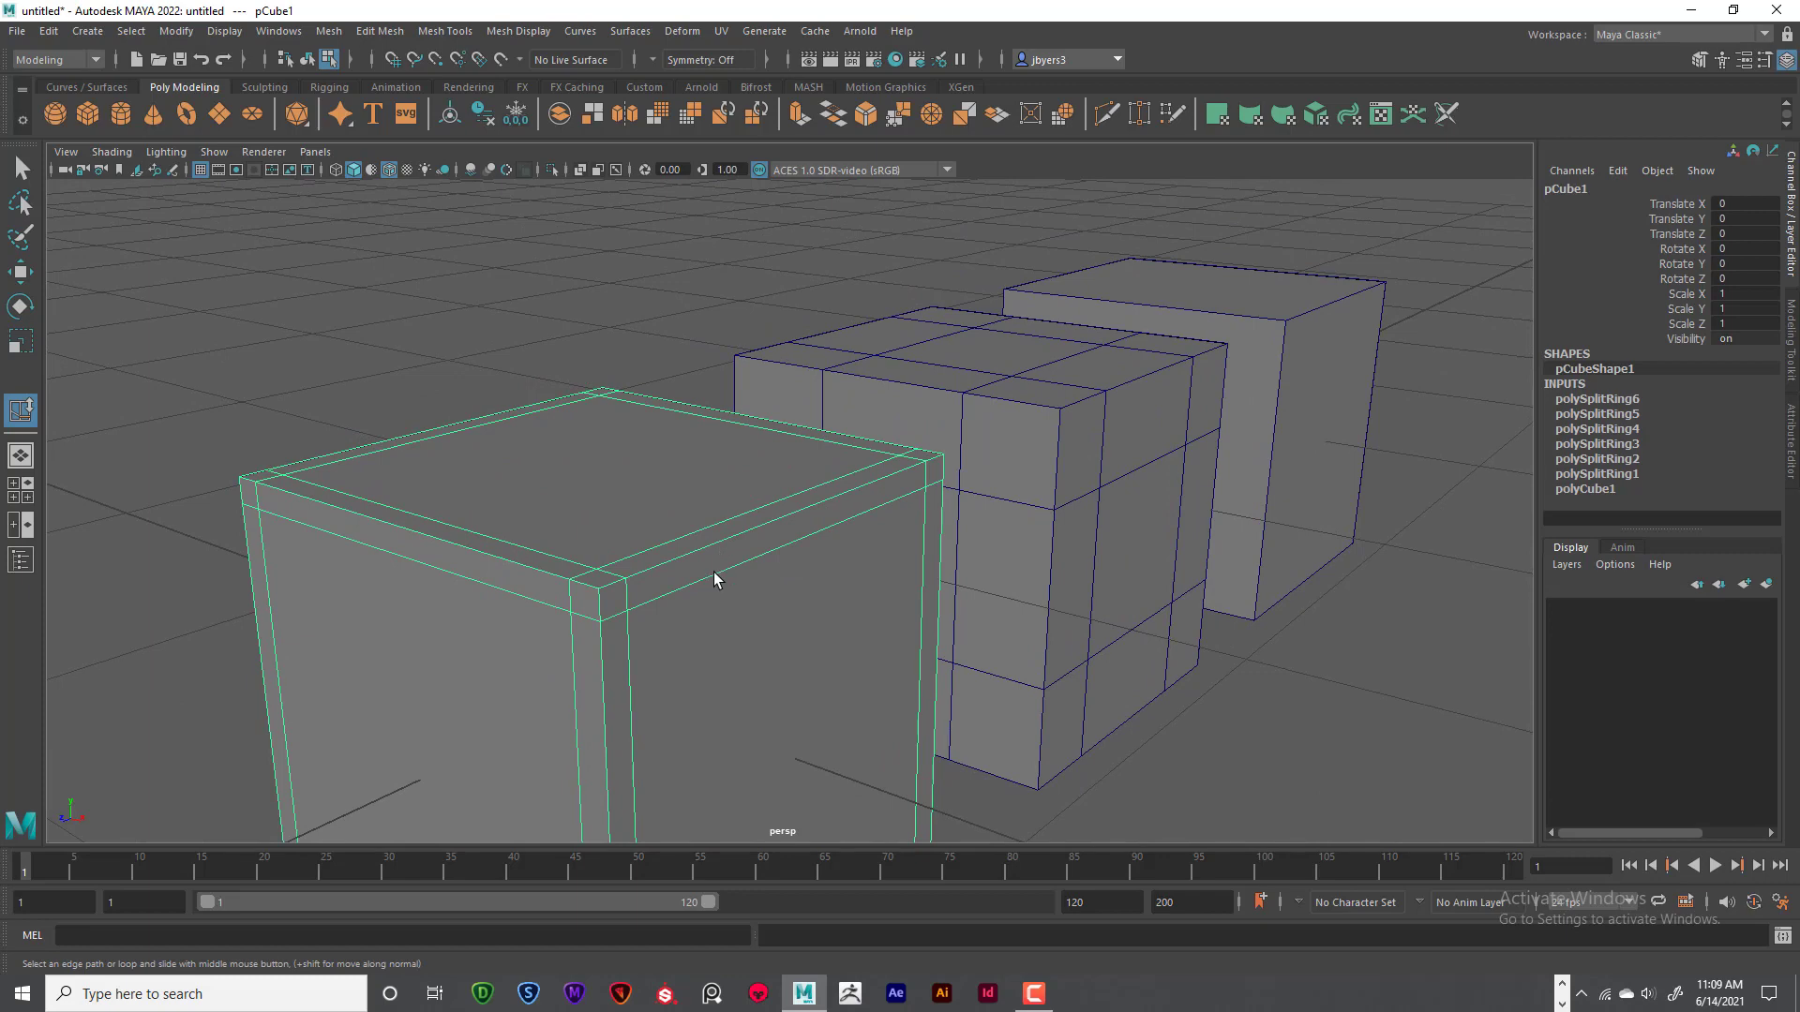
pyautogui.keyDown('alt'); pyautogui.moveTo(722, 575); pyautogui.dragTo(751, 559); pyautogui.keyUp('alt')
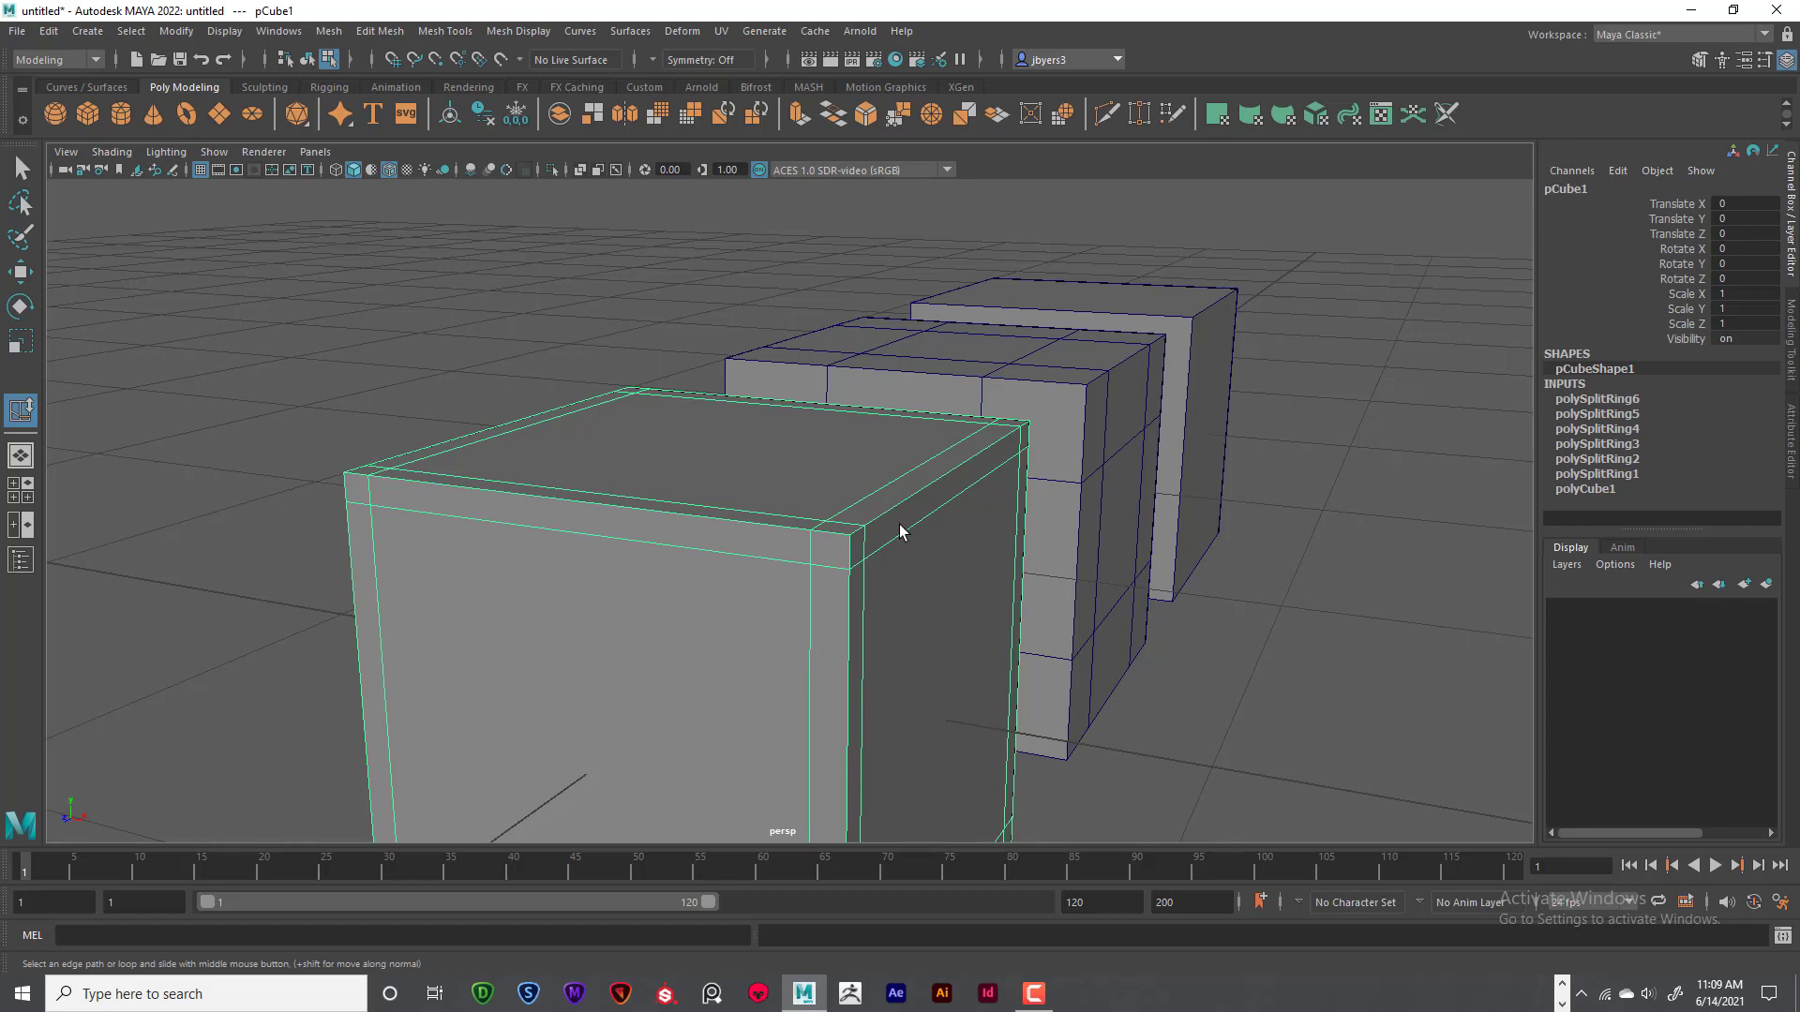
pyautogui.keyDown('alt'); pyautogui.moveTo(889, 525); pyautogui.dragTo(758, 541); pyautogui.keyUp('alt')
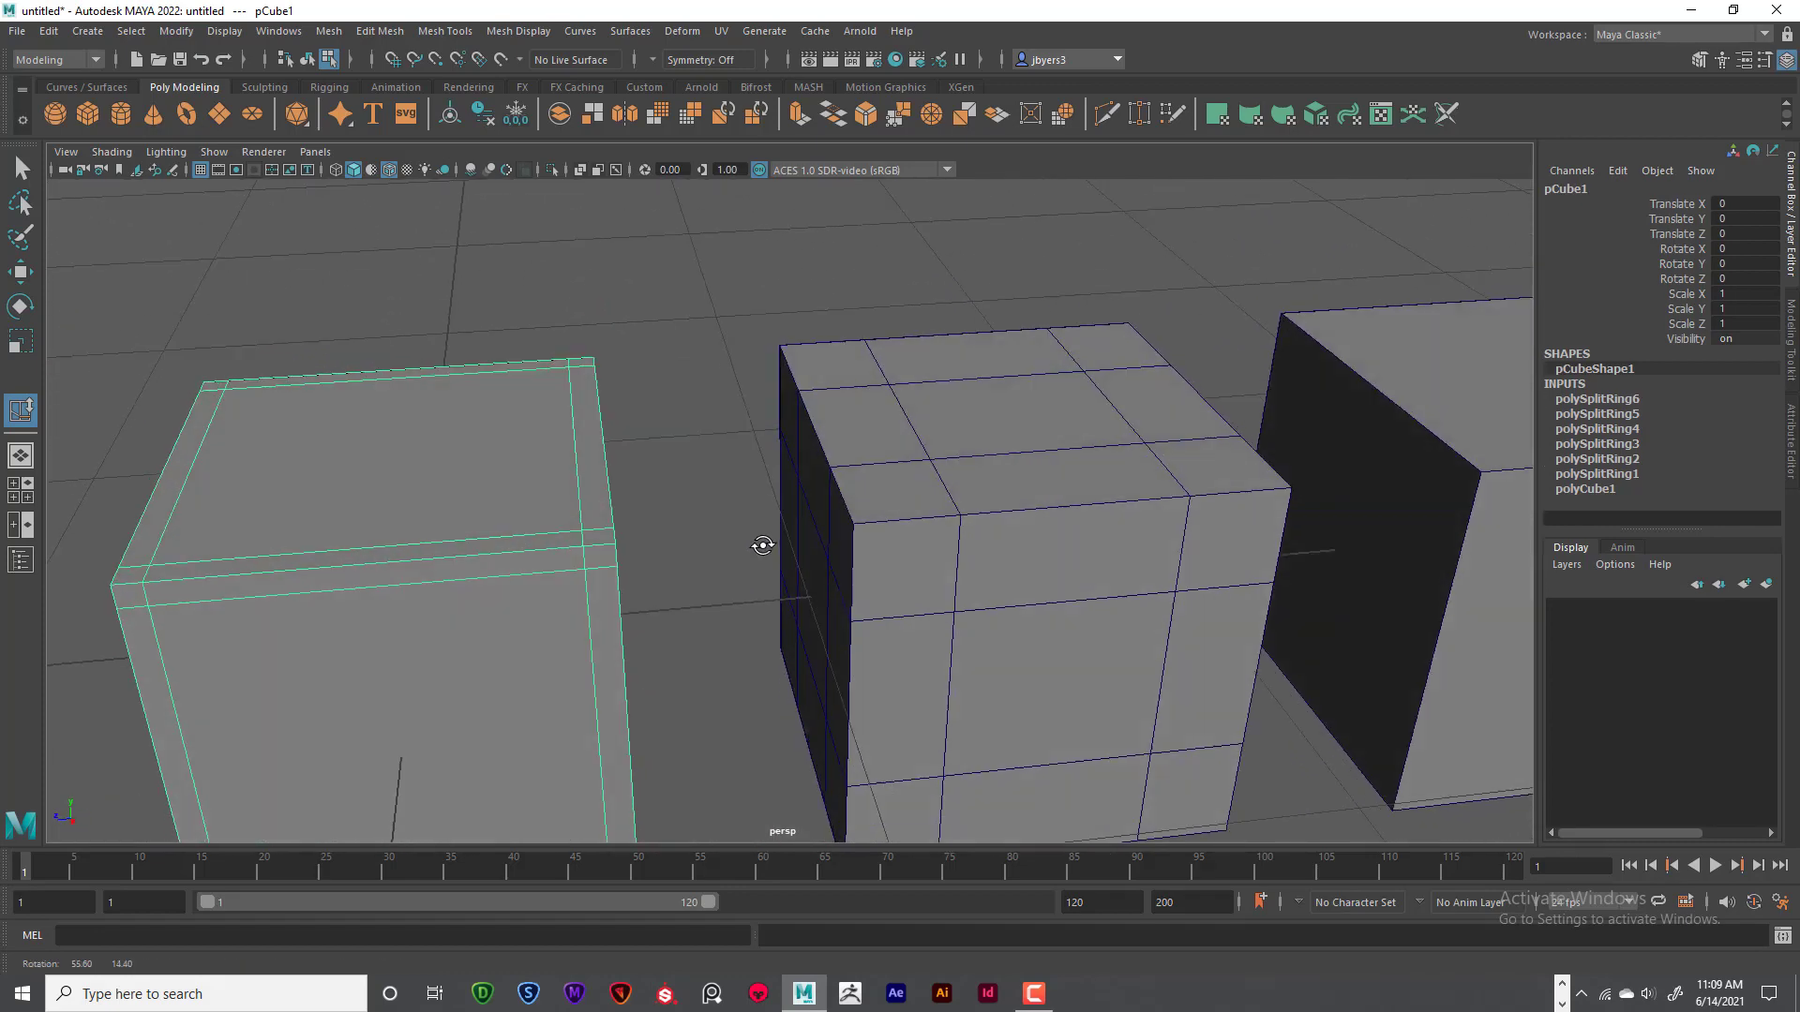
pyautogui.keyDown('alt'); pyautogui.moveTo(758, 541); pyautogui.dragTo(460, 489, button='middle'); pyautogui.keyUp('alt')
pyautogui.keyDown('alt'); pyautogui.moveTo(675, 533); pyautogui.dragTo(635, 542, button='right'); pyautogui.keyUp('alt')
pyautogui.keyDown('alt'); pyautogui.moveTo(634, 542); pyautogui.dragTo(945, 464); pyautogui.keyUp('alt')
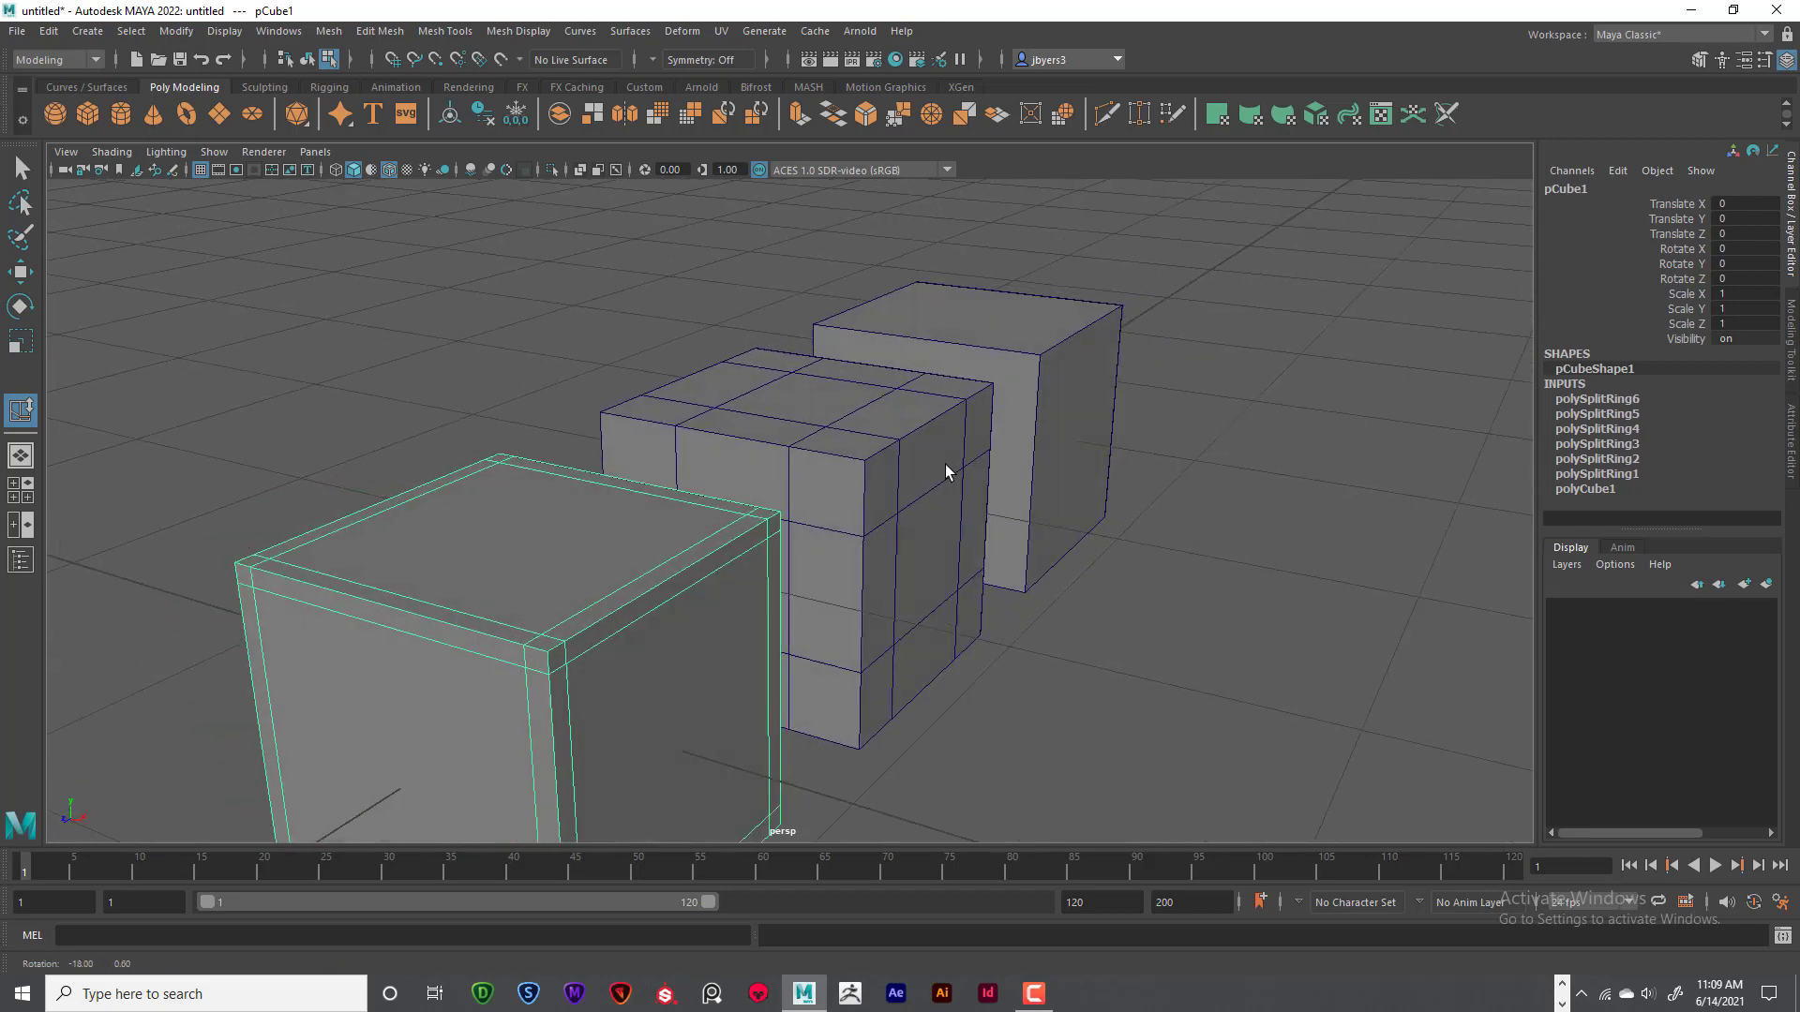
pyautogui.scroll(-2, 936, 457)
pyautogui.scroll(3, 934, 458)
pyautogui.scroll(2, 933, 458)
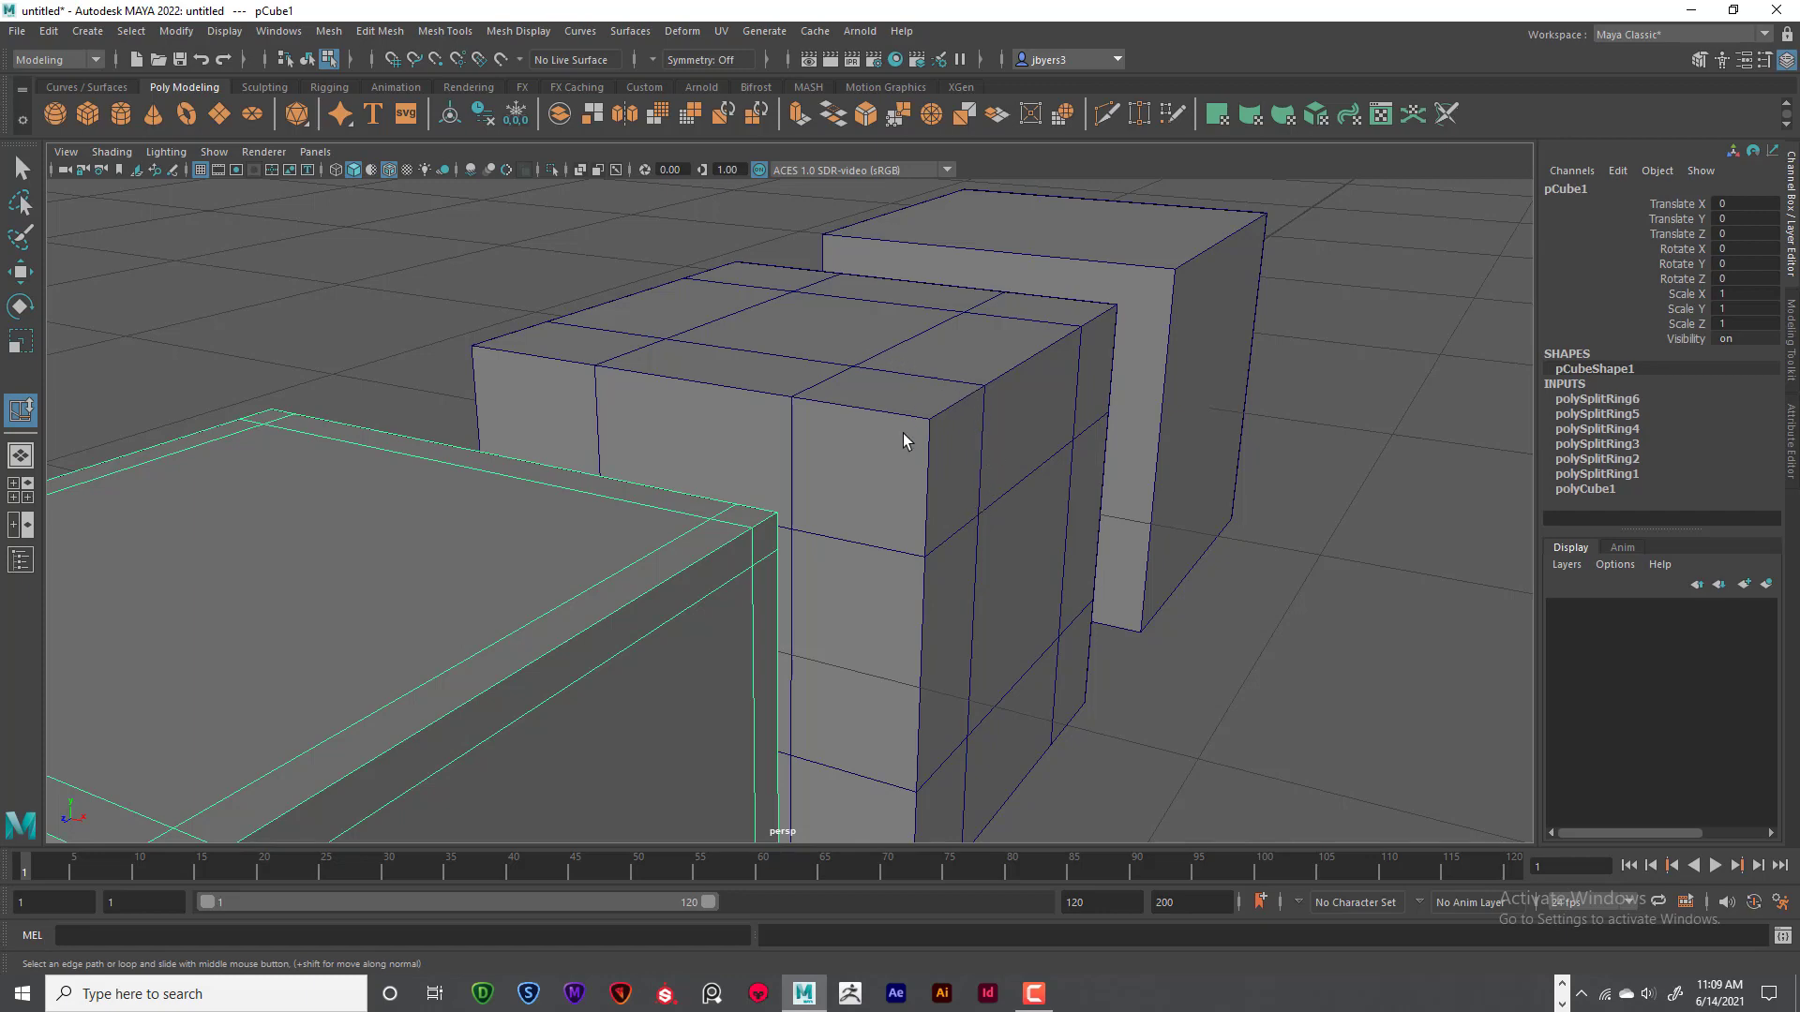
pyautogui.keyDown('alt'); pyautogui.moveTo(902, 441); pyautogui.dragTo(647, 431, button='right'); pyautogui.keyUp('alt')
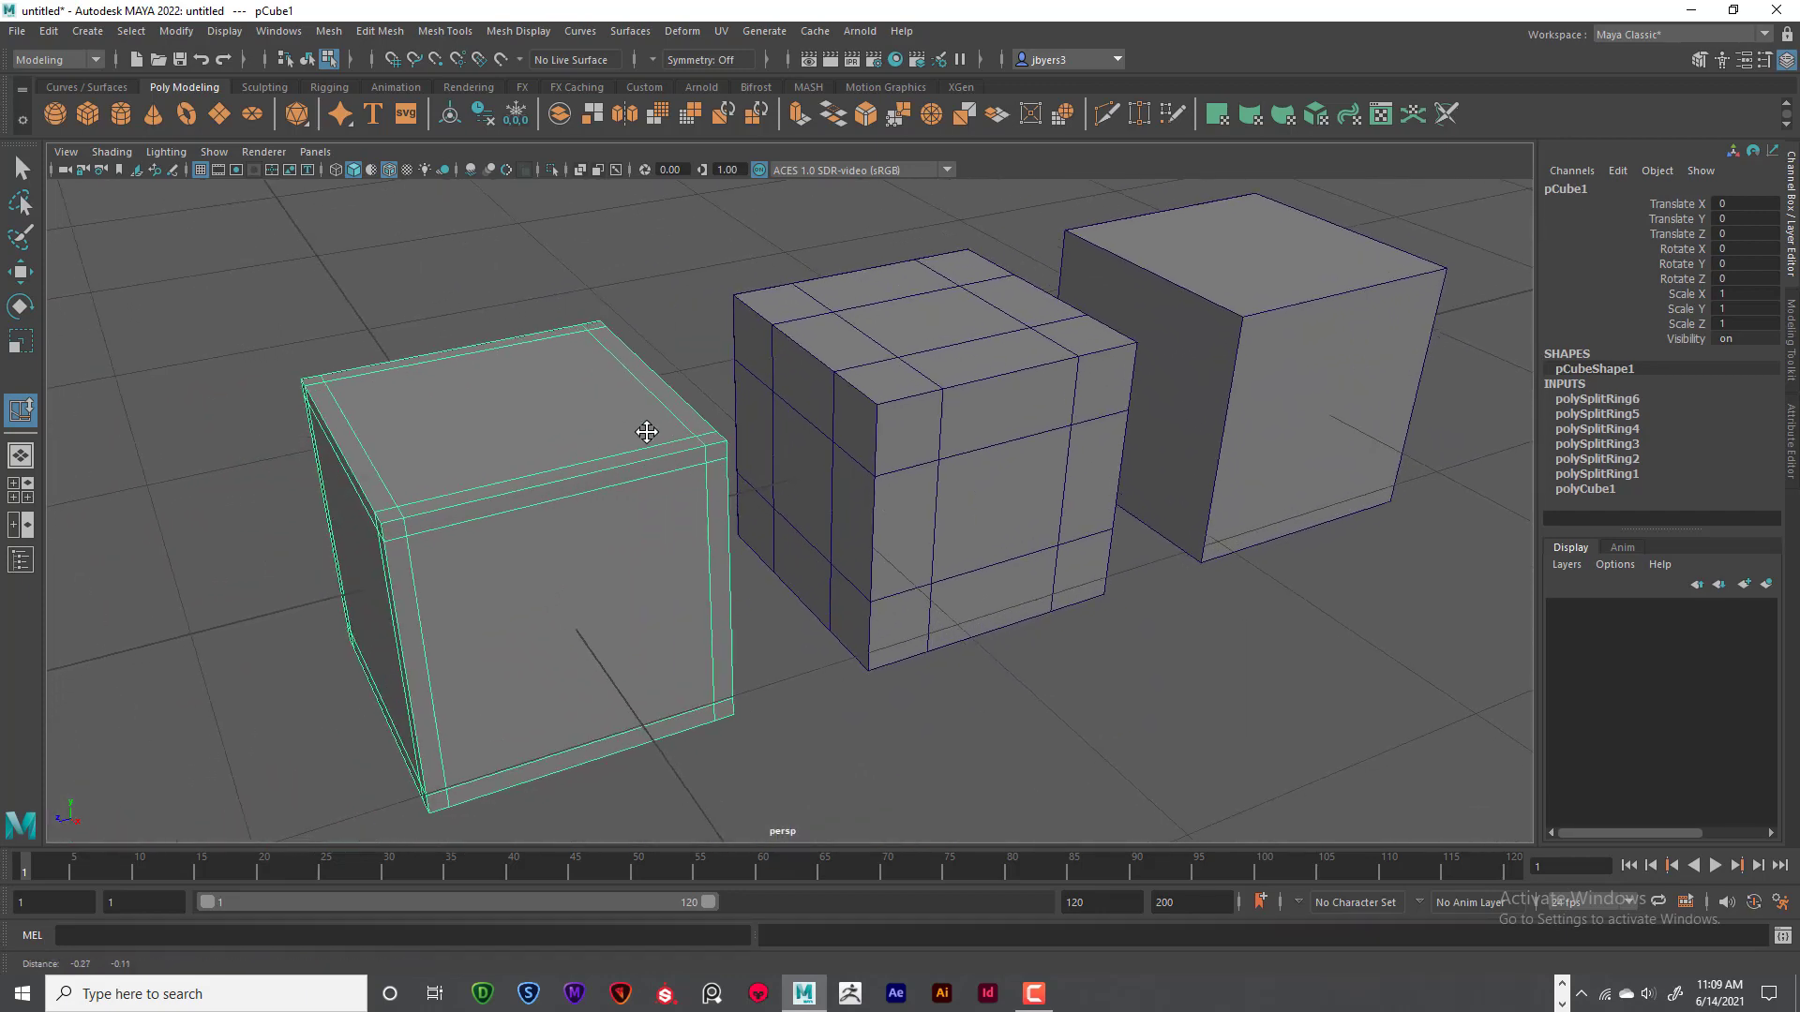
pyautogui.keyDown('alt'); pyautogui.moveTo(647, 432); pyautogui.dragTo(670, 418, button='middle'); pyautogui.keyUp('alt')
pyautogui.keyDown('alt'); pyautogui.moveTo(804, 416); pyautogui.dragTo(909, 386); pyautogui.keyUp('alt')
# - Put the middle cube back in object mode and select the plain third cube as a whole object
pyautogui.click(908, 385)
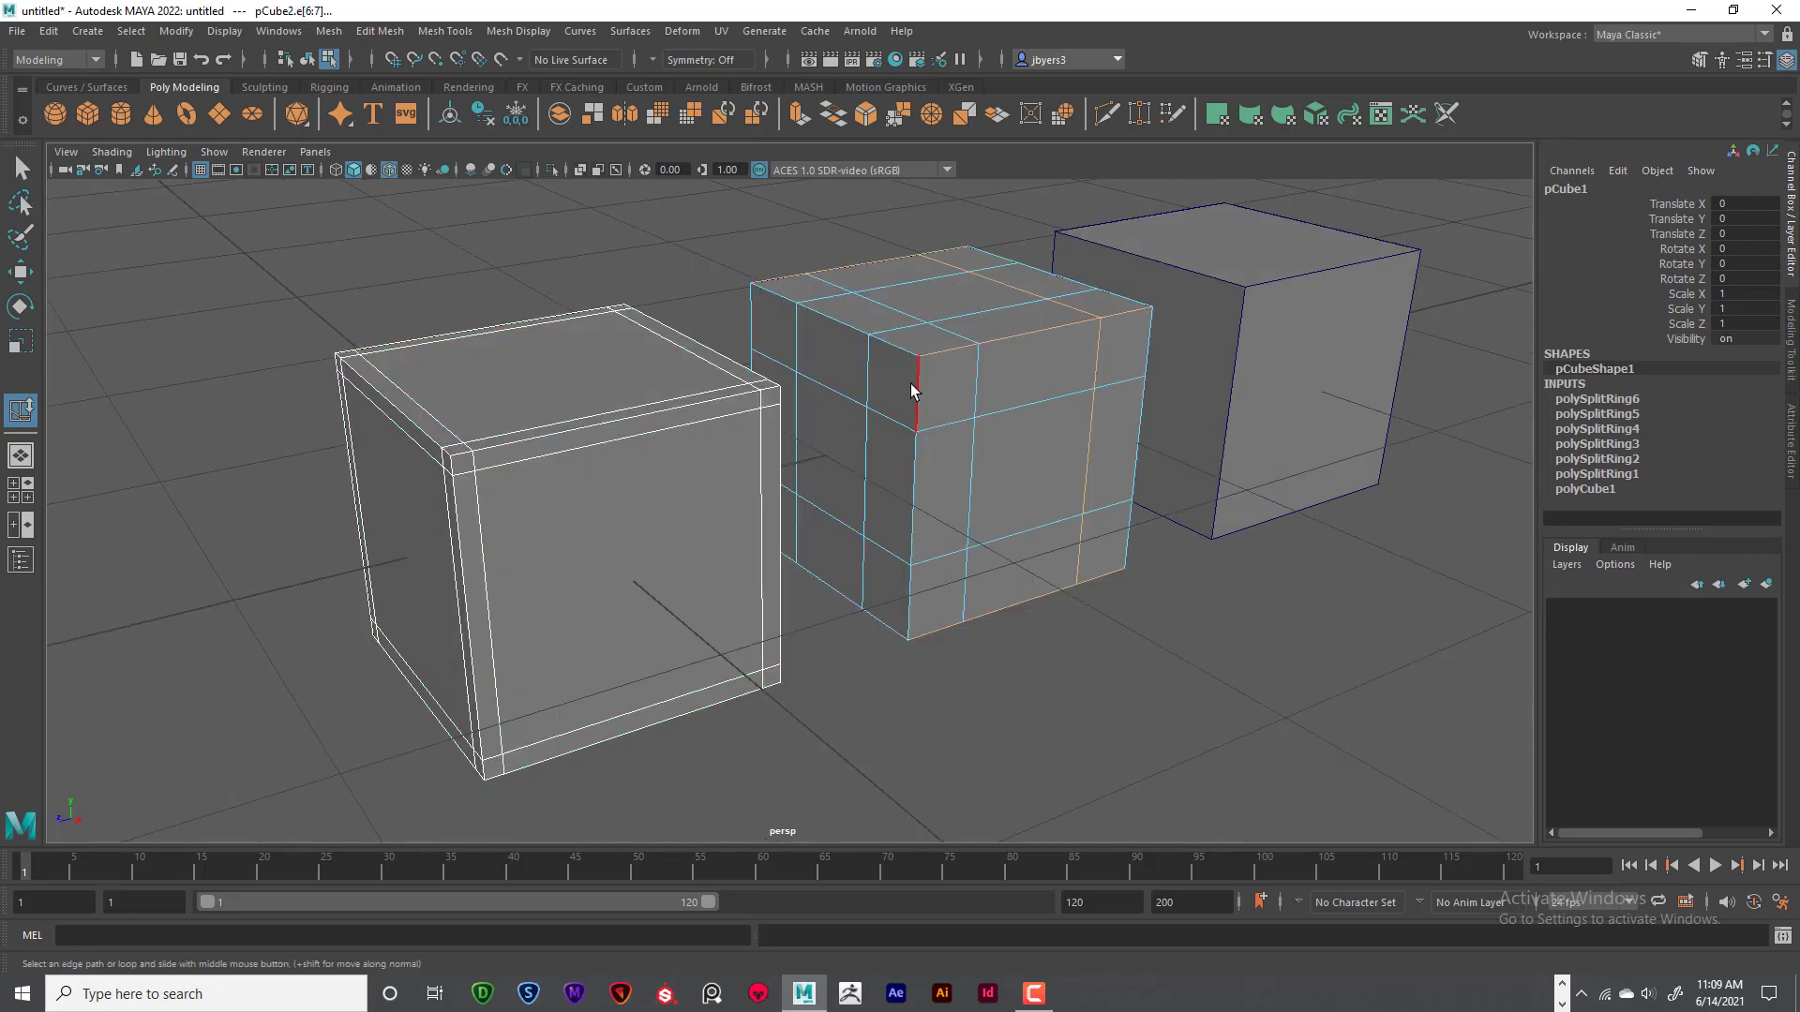
pyautogui.moveTo(915, 391); pyautogui.dragTo(905, 483, button='right')
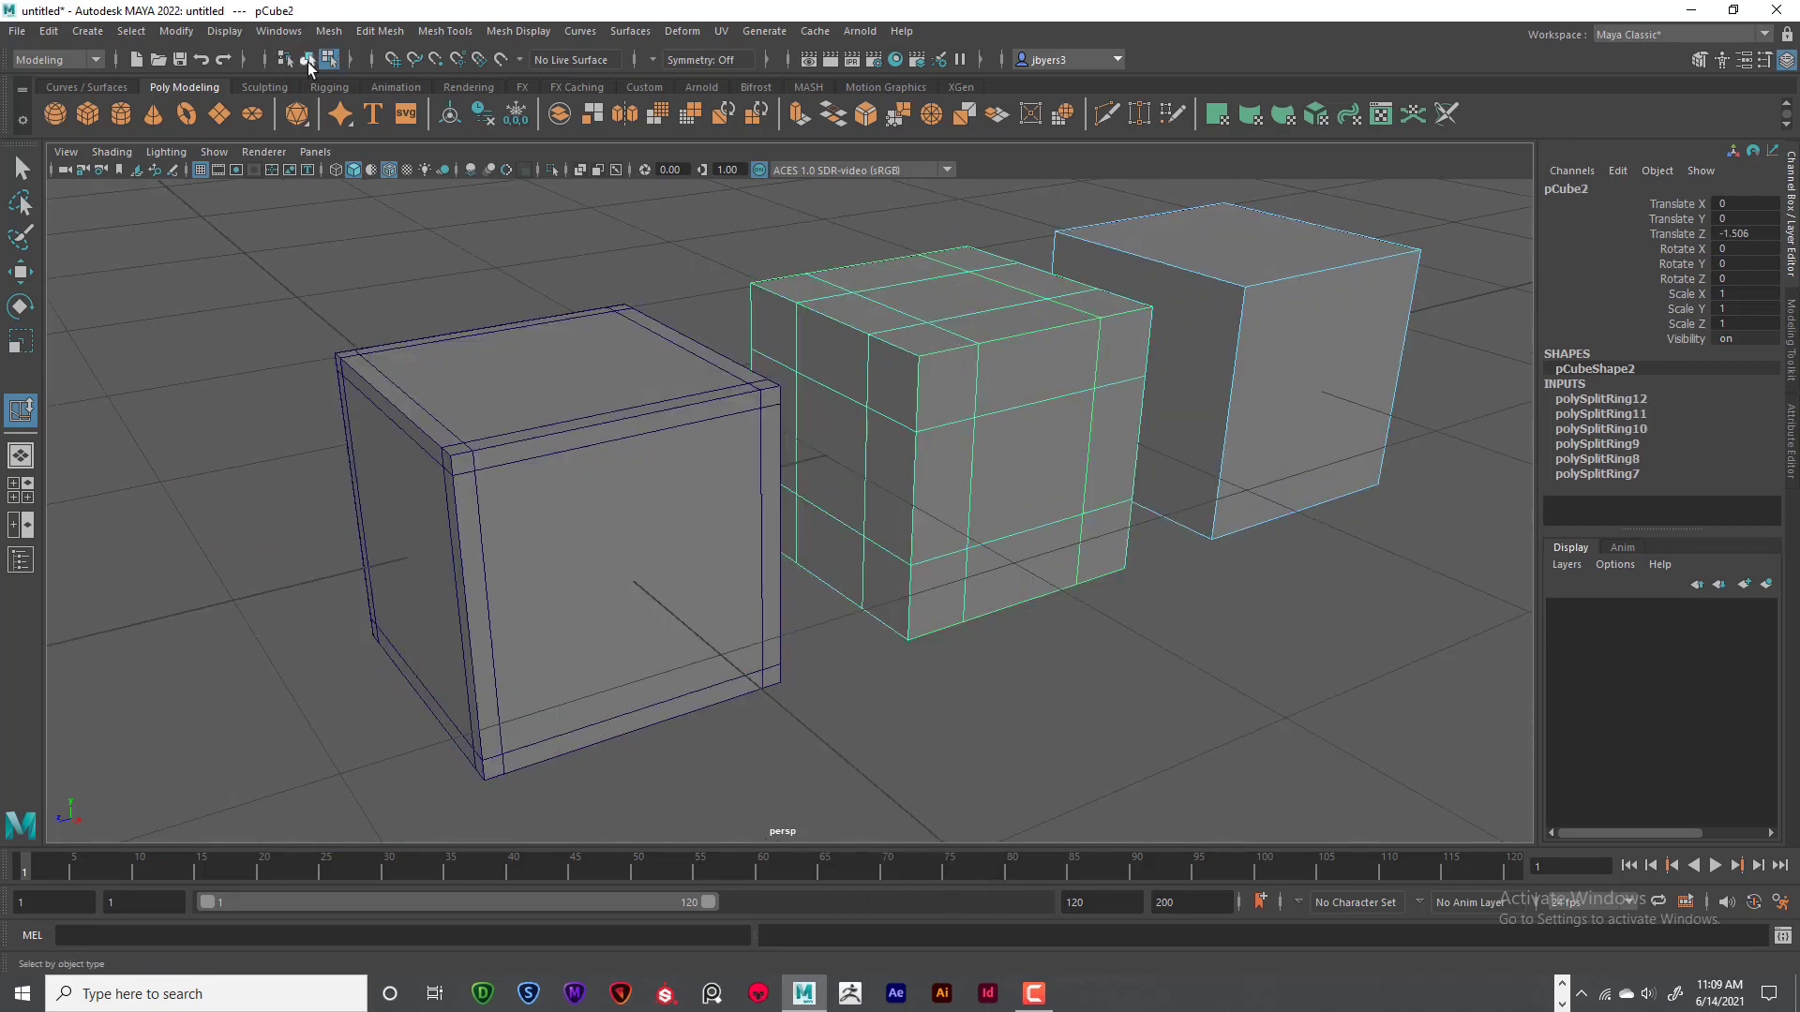
pyautogui.click(1241, 334)
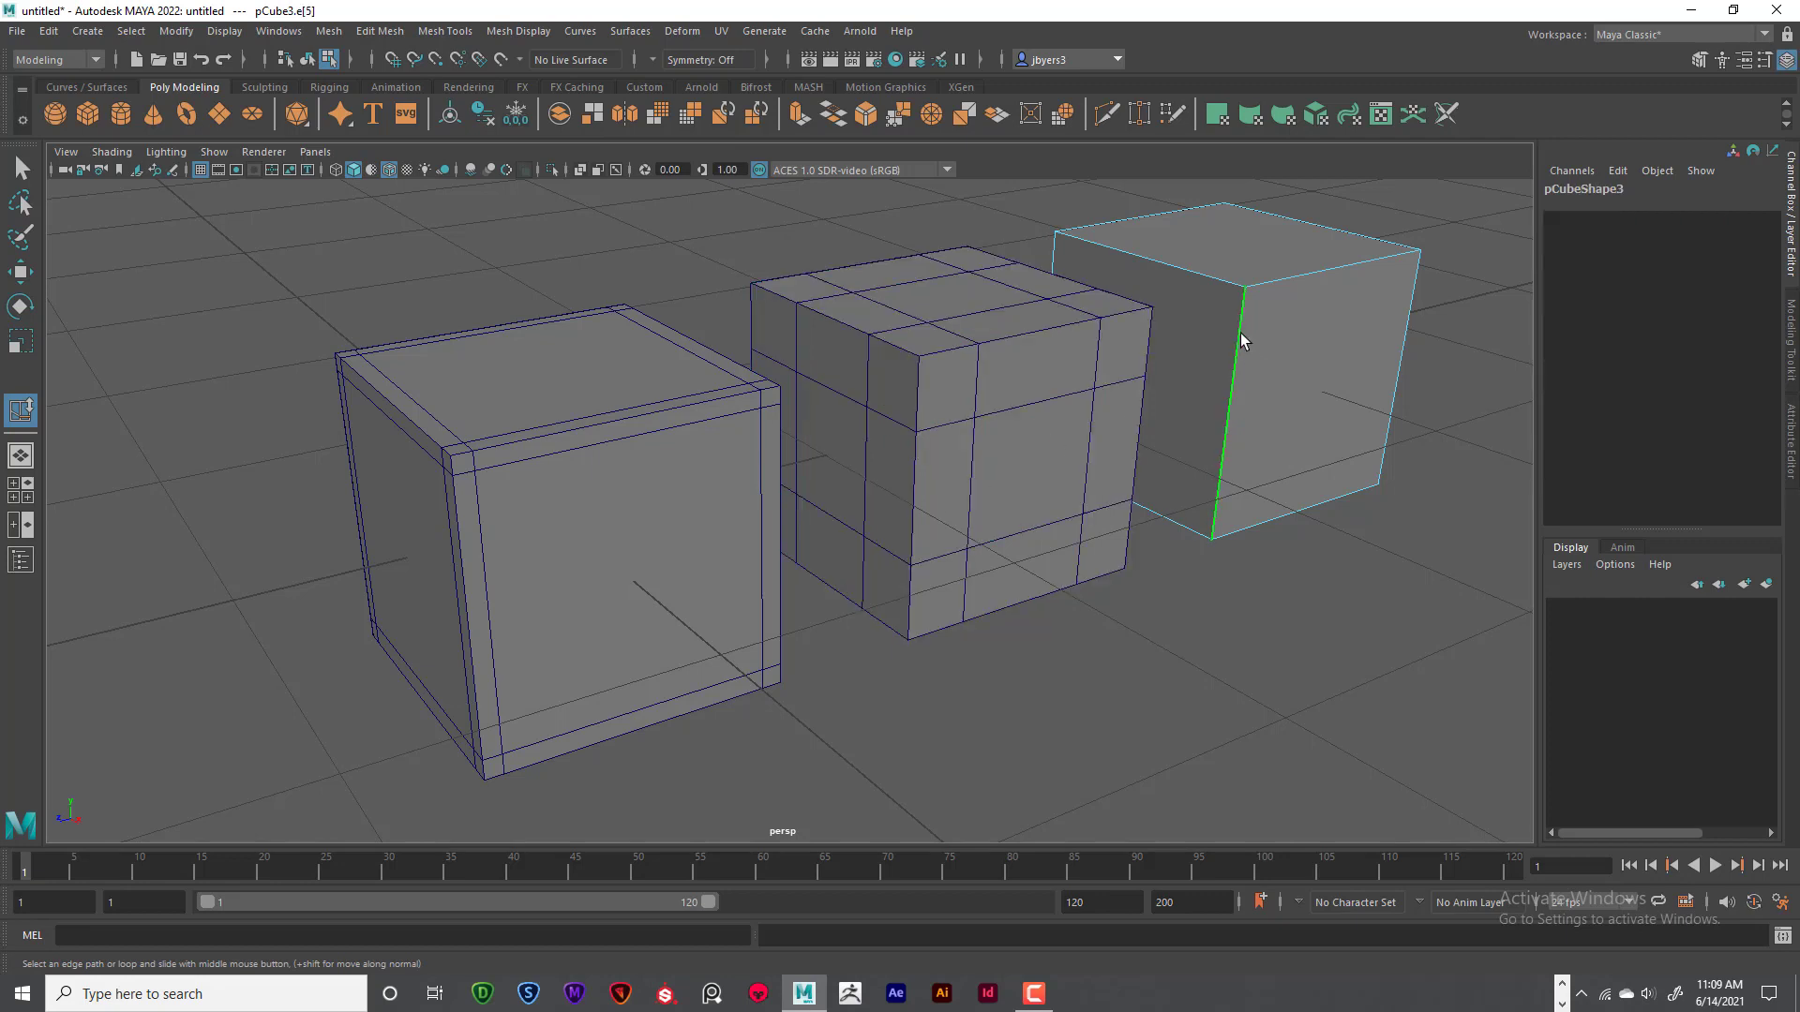
pyautogui.moveTo(1240, 334); pyautogui.dragTo(1240, 363, button='right')
pyautogui.click(1209, 448)
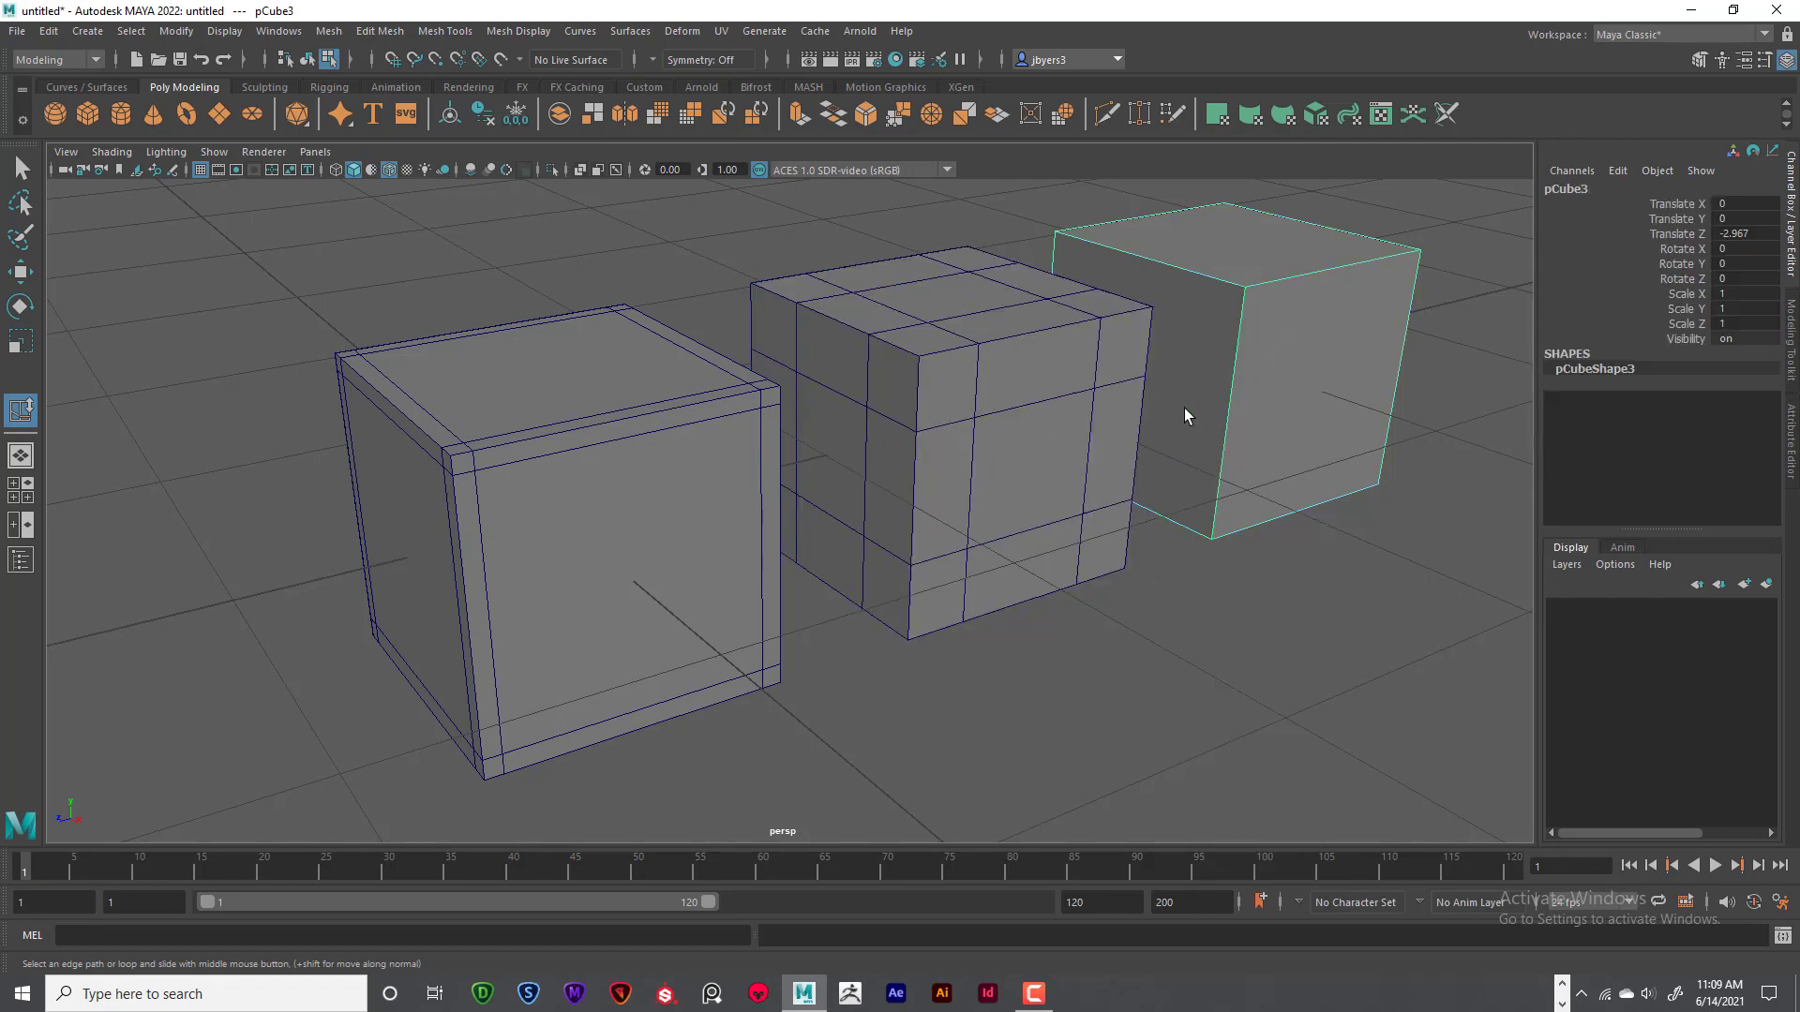
# - Switch the selection mode to whole objects and select the cubes in turn, ending on the plain third cube
pyautogui.click(644, 446)
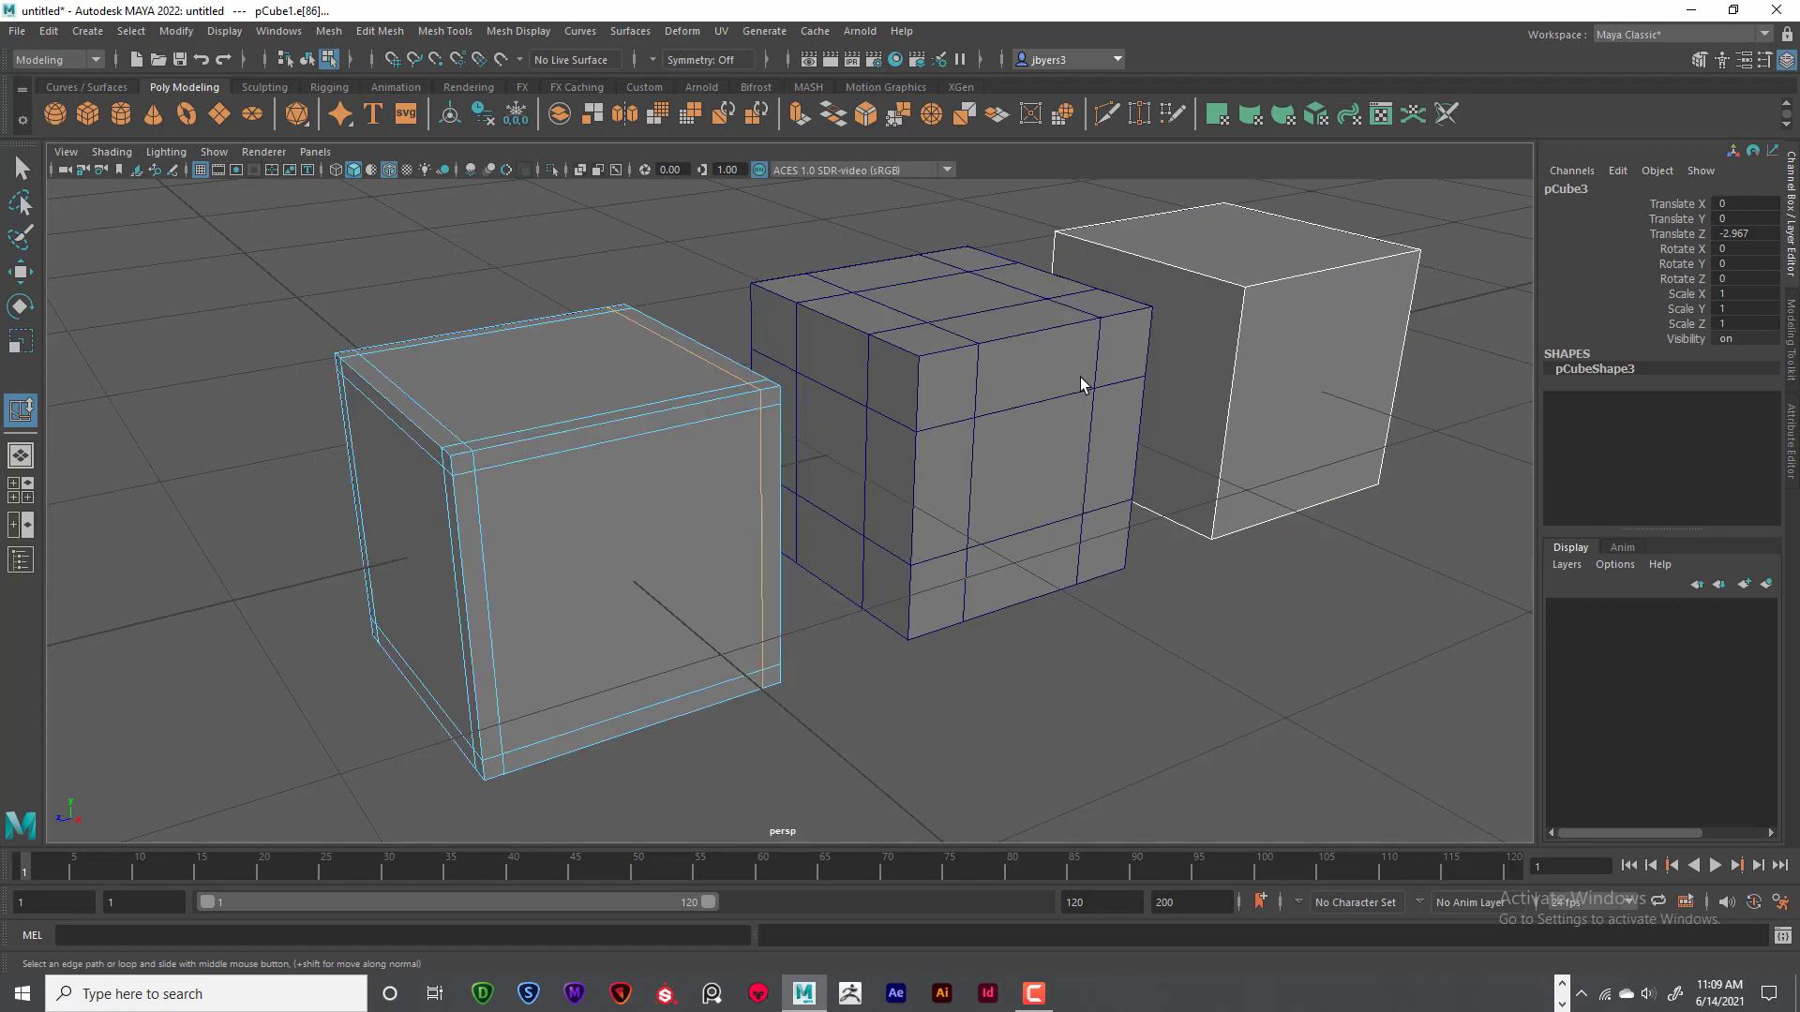
pyautogui.click(1080, 378)
pyautogui.click(1239, 343)
pyautogui.click(582, 400)
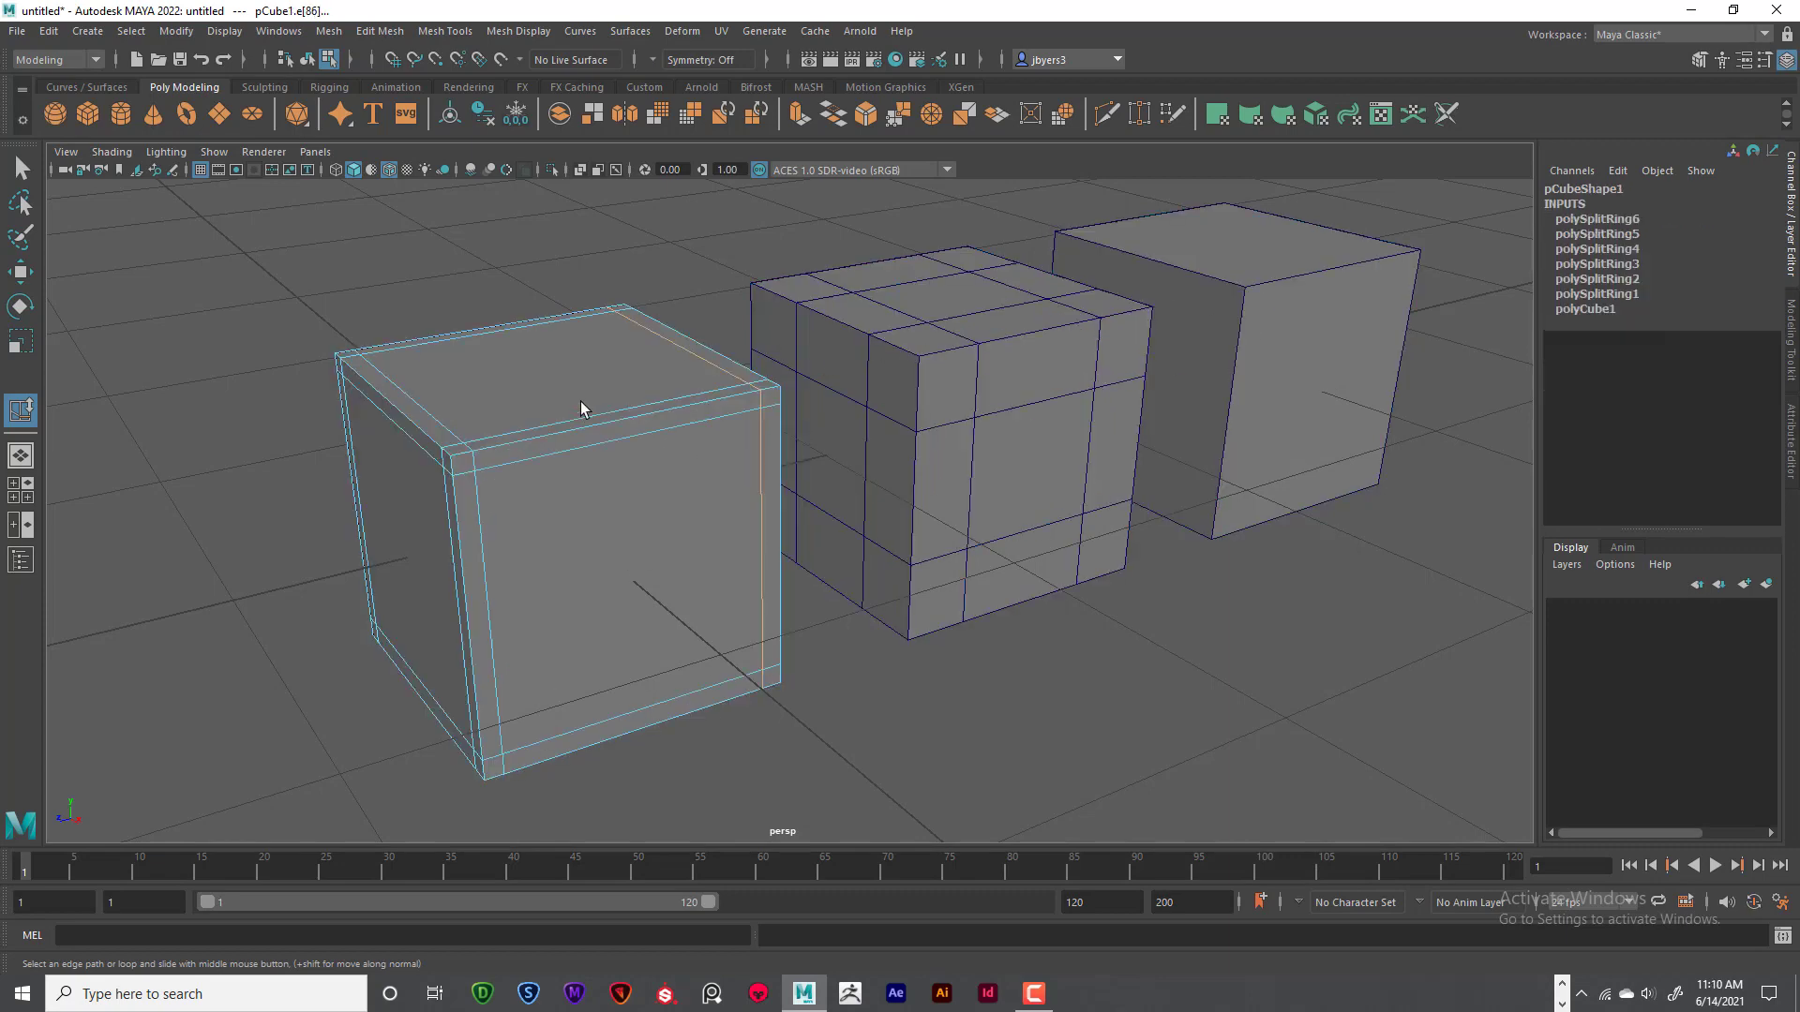
pyautogui.click(308, 59)
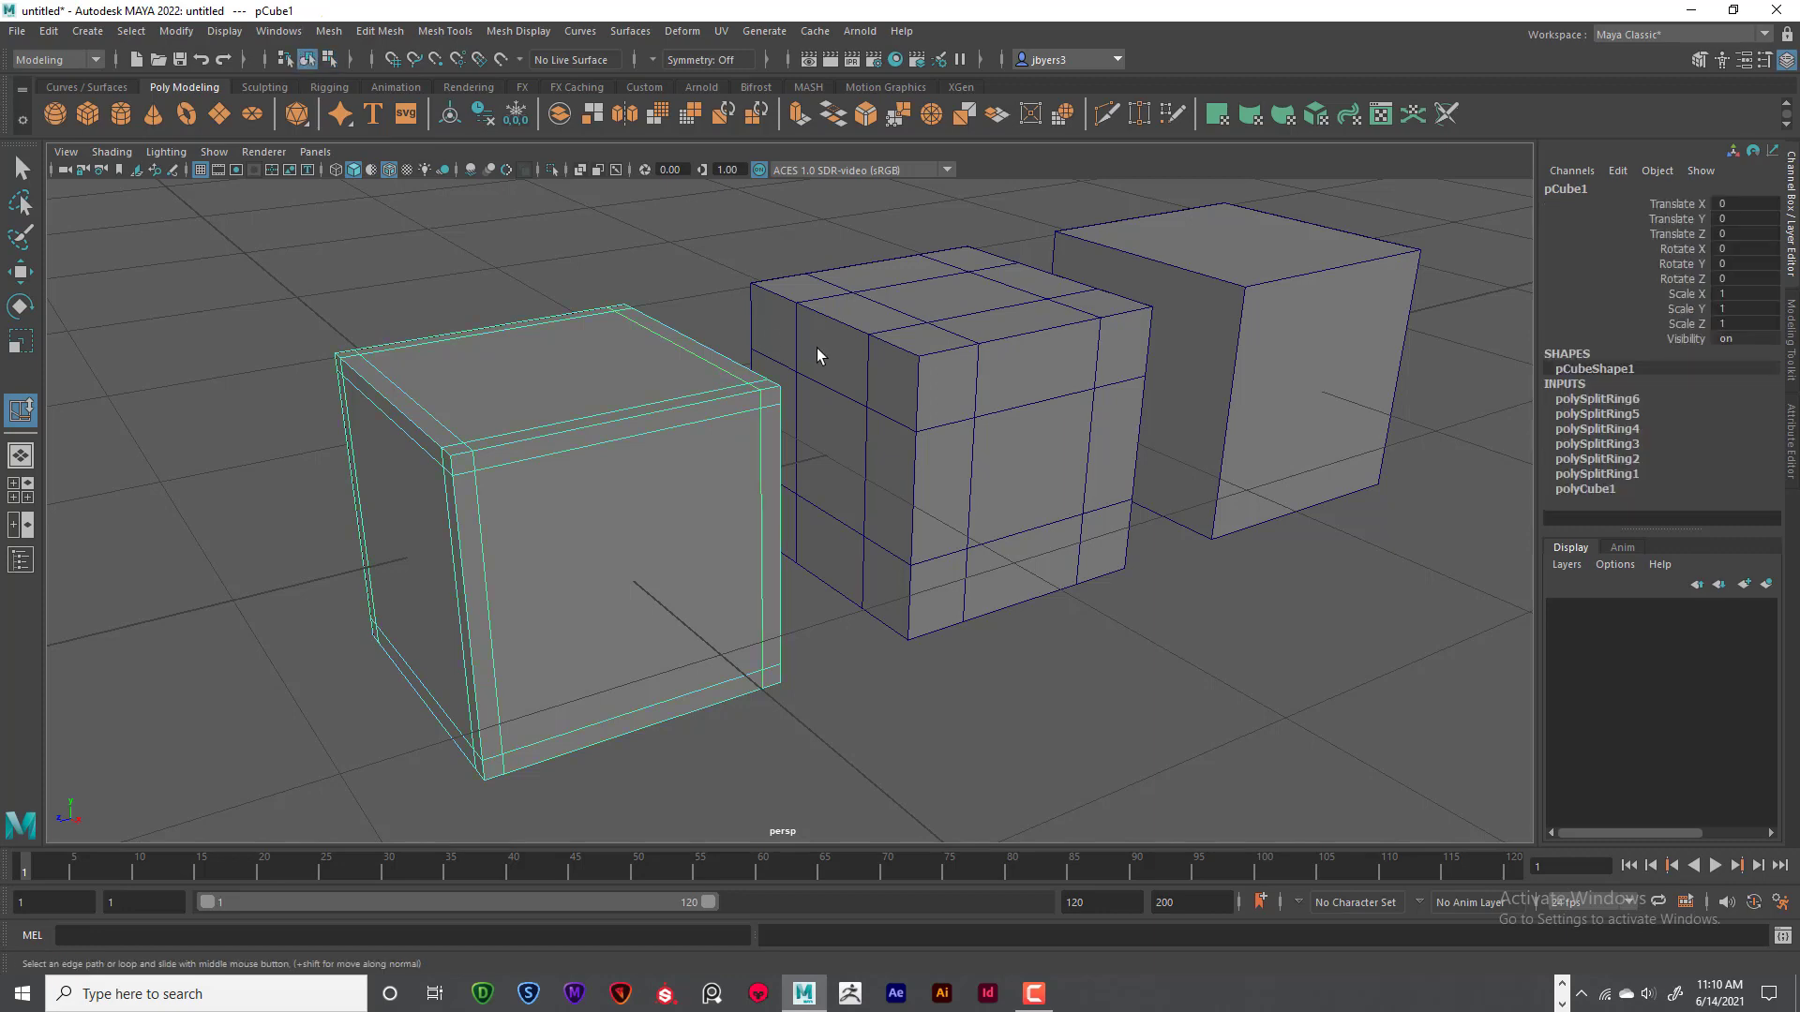
pyautogui.click(895, 366)
pyautogui.click(1257, 290)
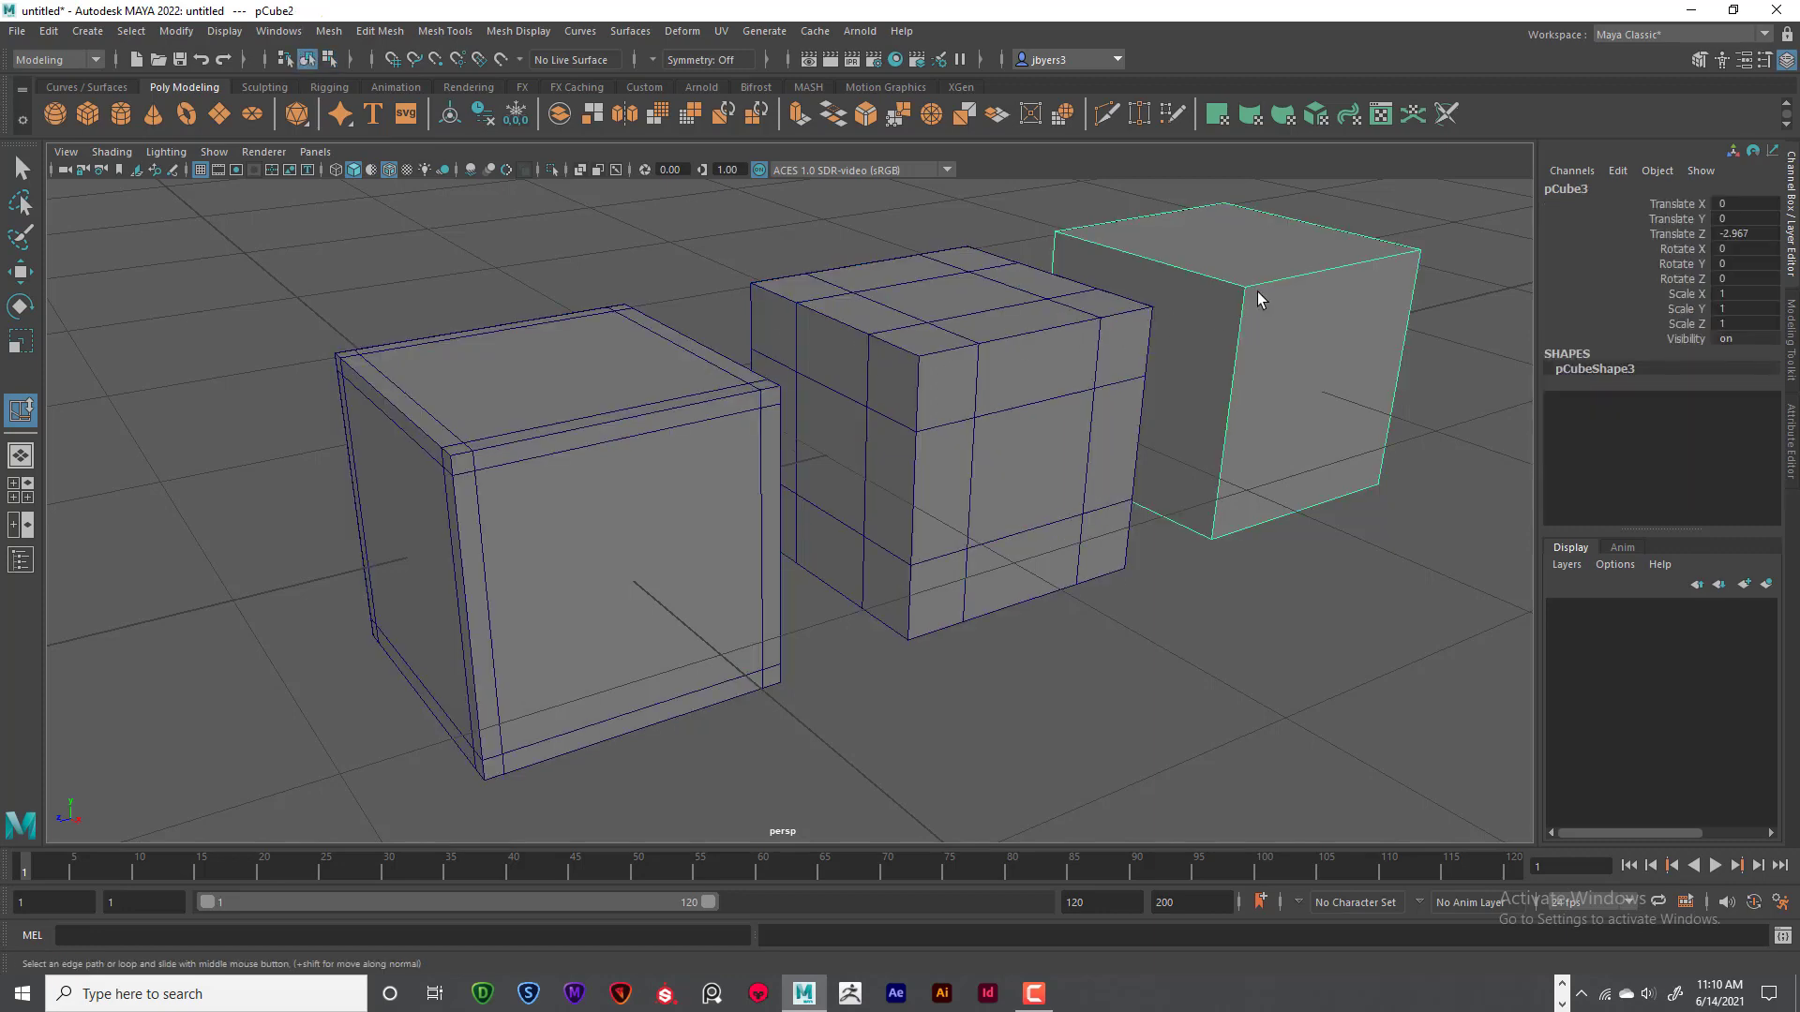
# - Compare the tight-loop, wide-loop and plain cubes by selecting each in turn and viewing the row from different angles
pyautogui.click(649, 395)
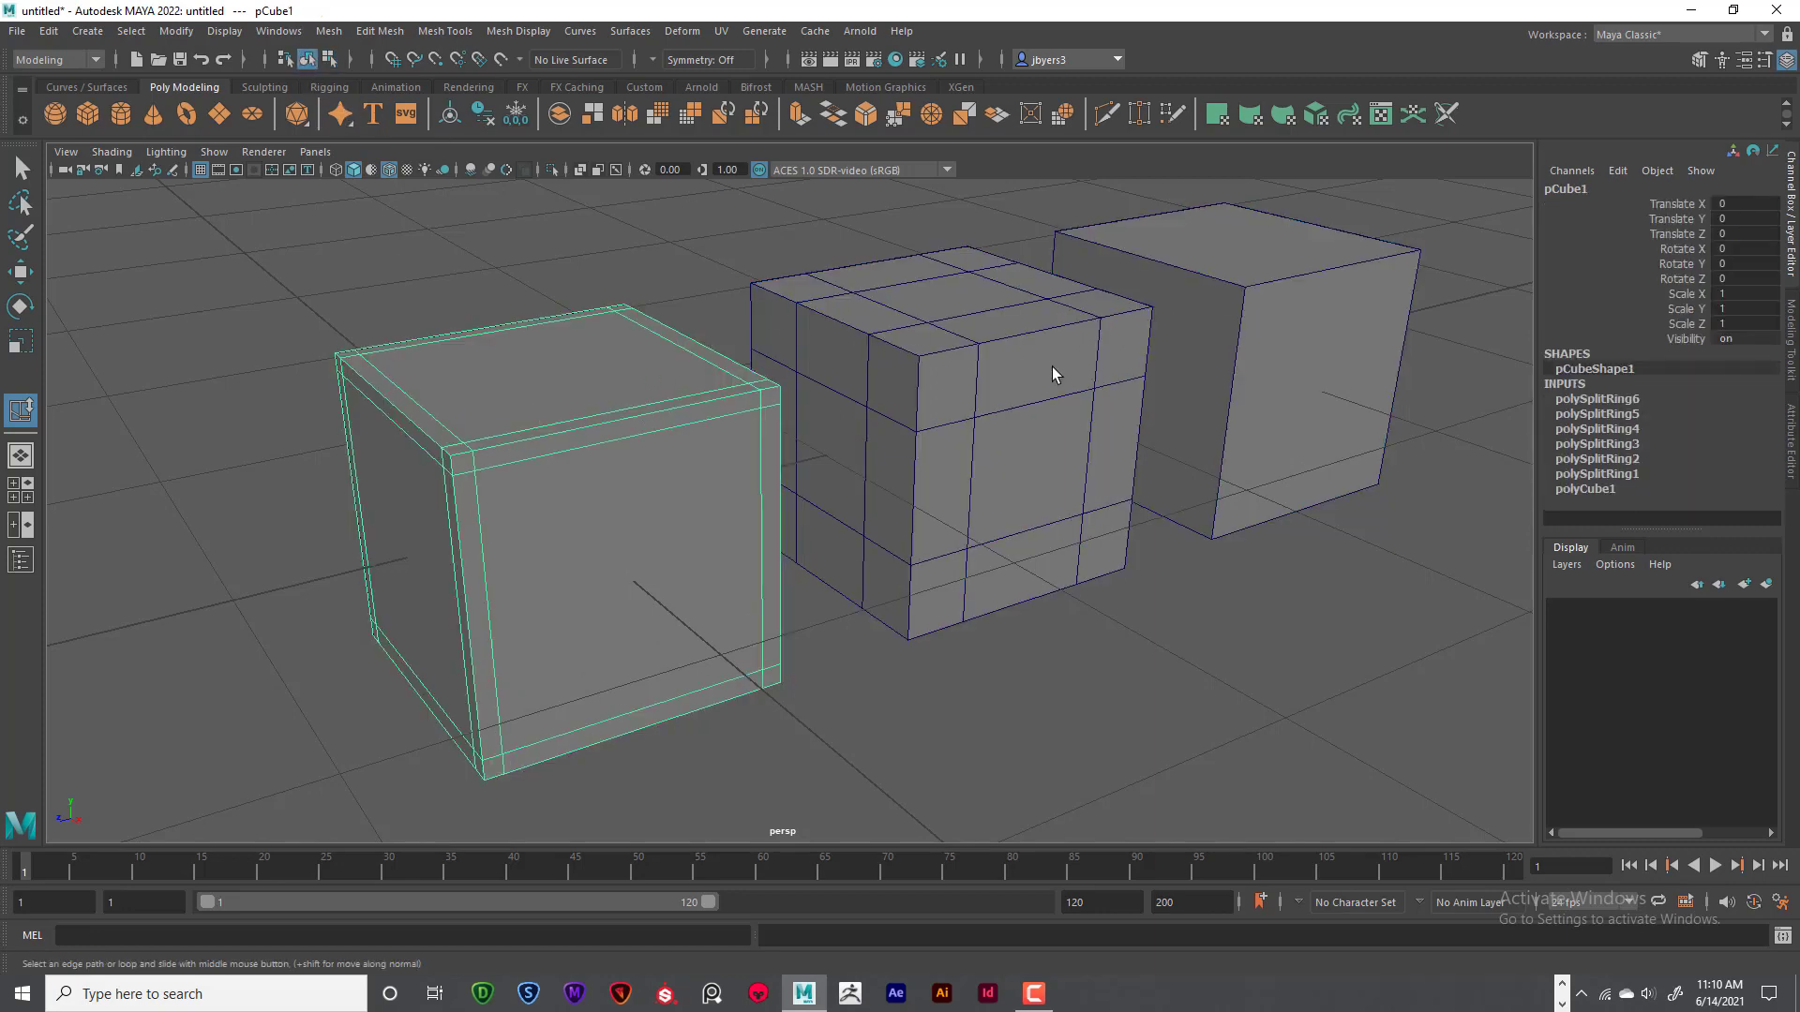
pyautogui.scroll(-3, 997, 444)
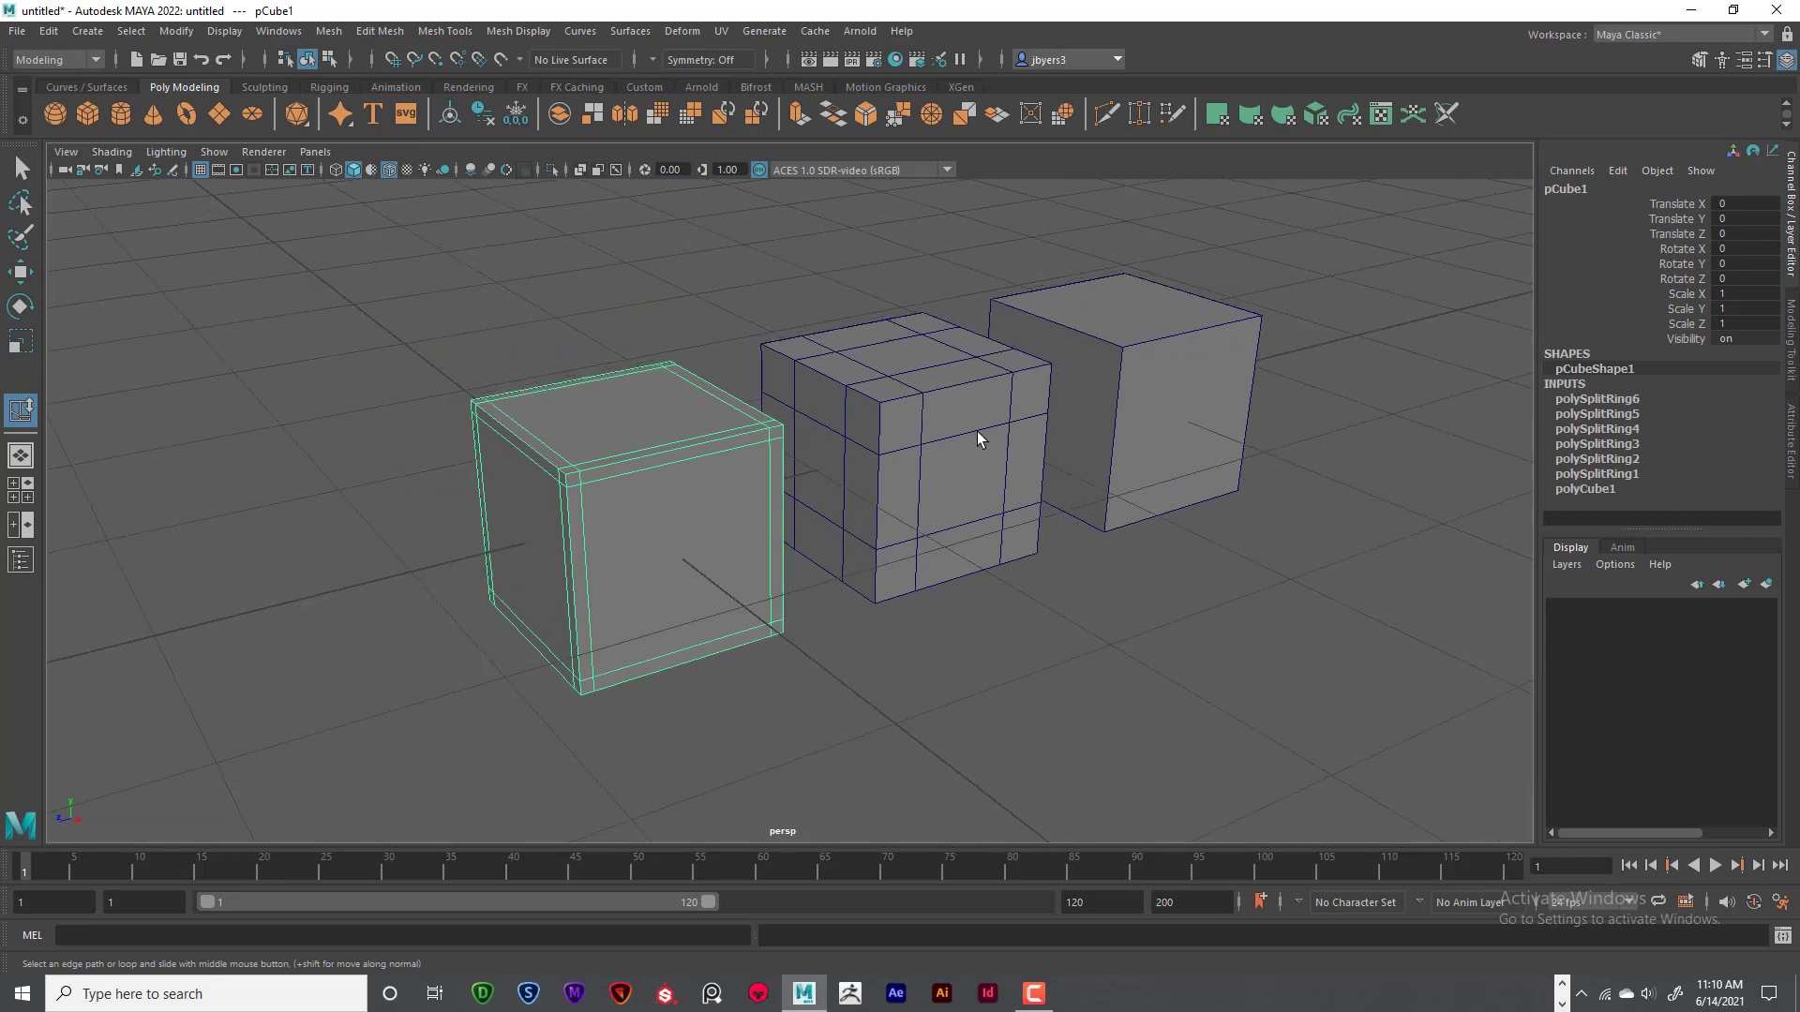
pyautogui.keyDown('alt'); pyautogui.moveTo(940, 412); pyautogui.dragTo(861, 467, button='middle'); pyautogui.keyUp('alt')
pyautogui.keyDown('alt'); pyautogui.moveTo(860, 467); pyautogui.dragTo(958, 397); pyautogui.keyUp('alt')
pyautogui.keyDown('alt'); pyautogui.moveTo(958, 396); pyautogui.dragTo(913, 414, button='middle'); pyautogui.keyUp('alt')
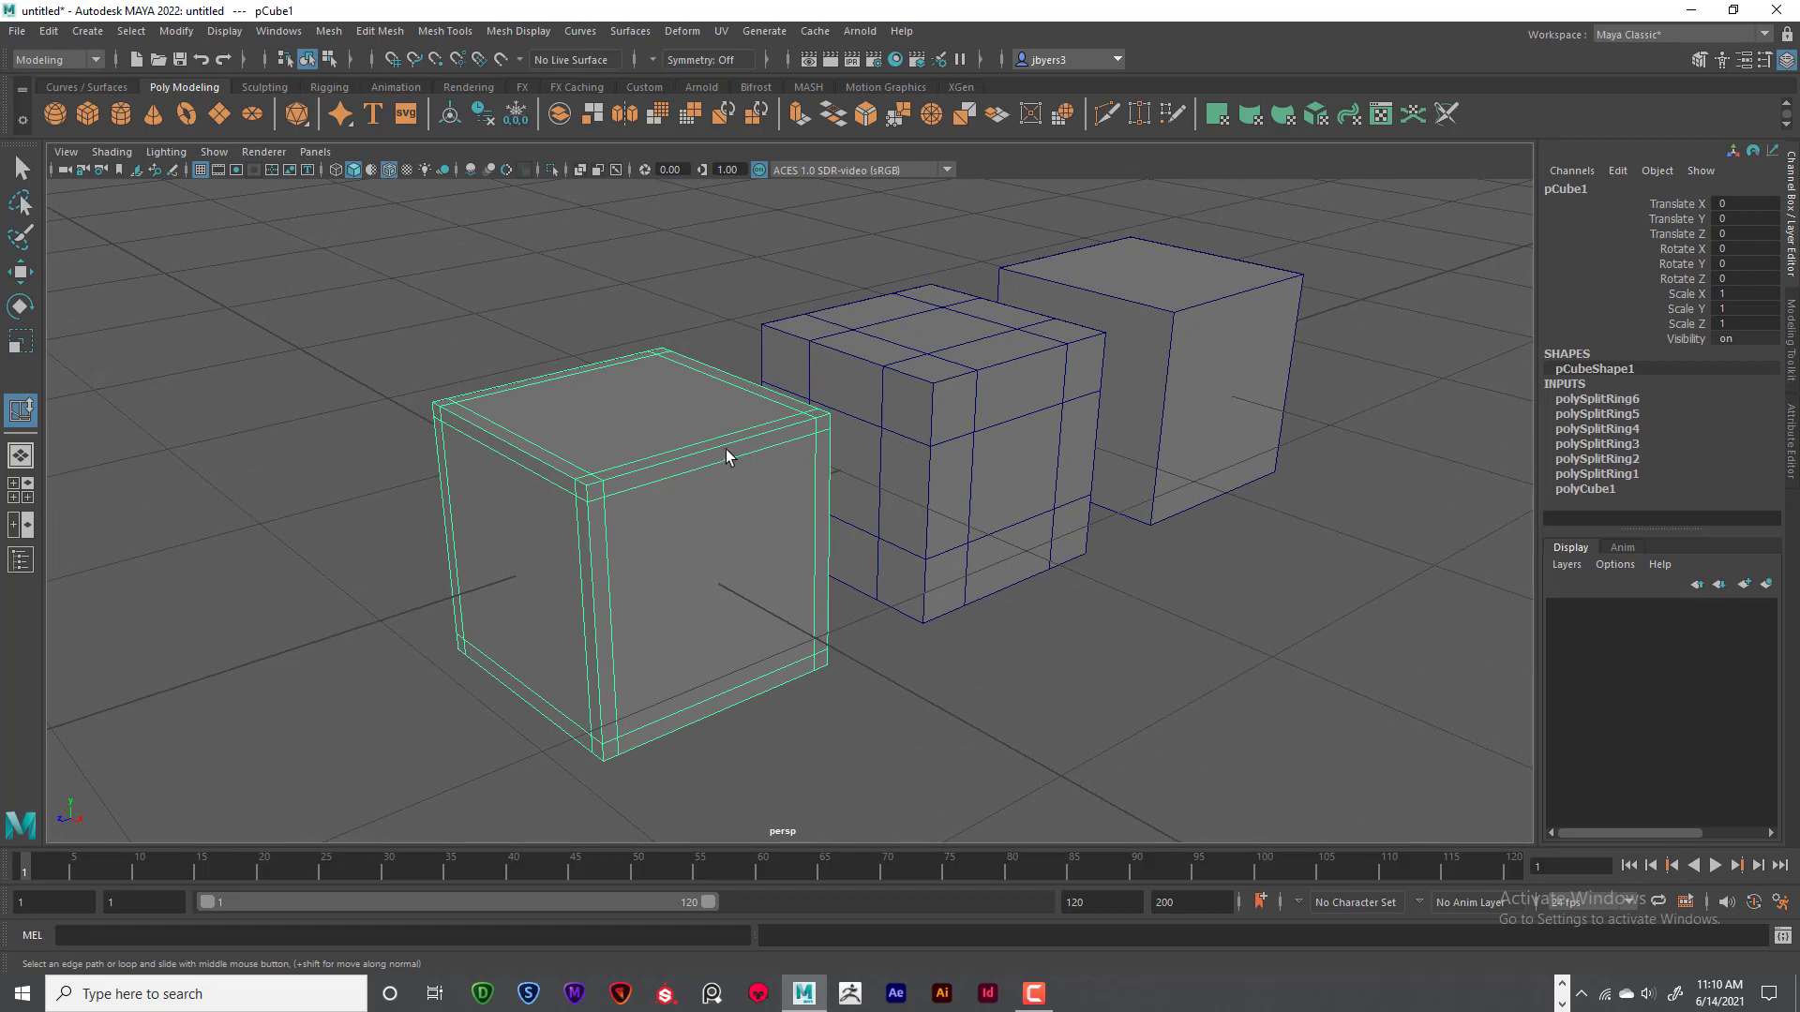
pyautogui.click(952, 390)
pyautogui.click(1183, 328)
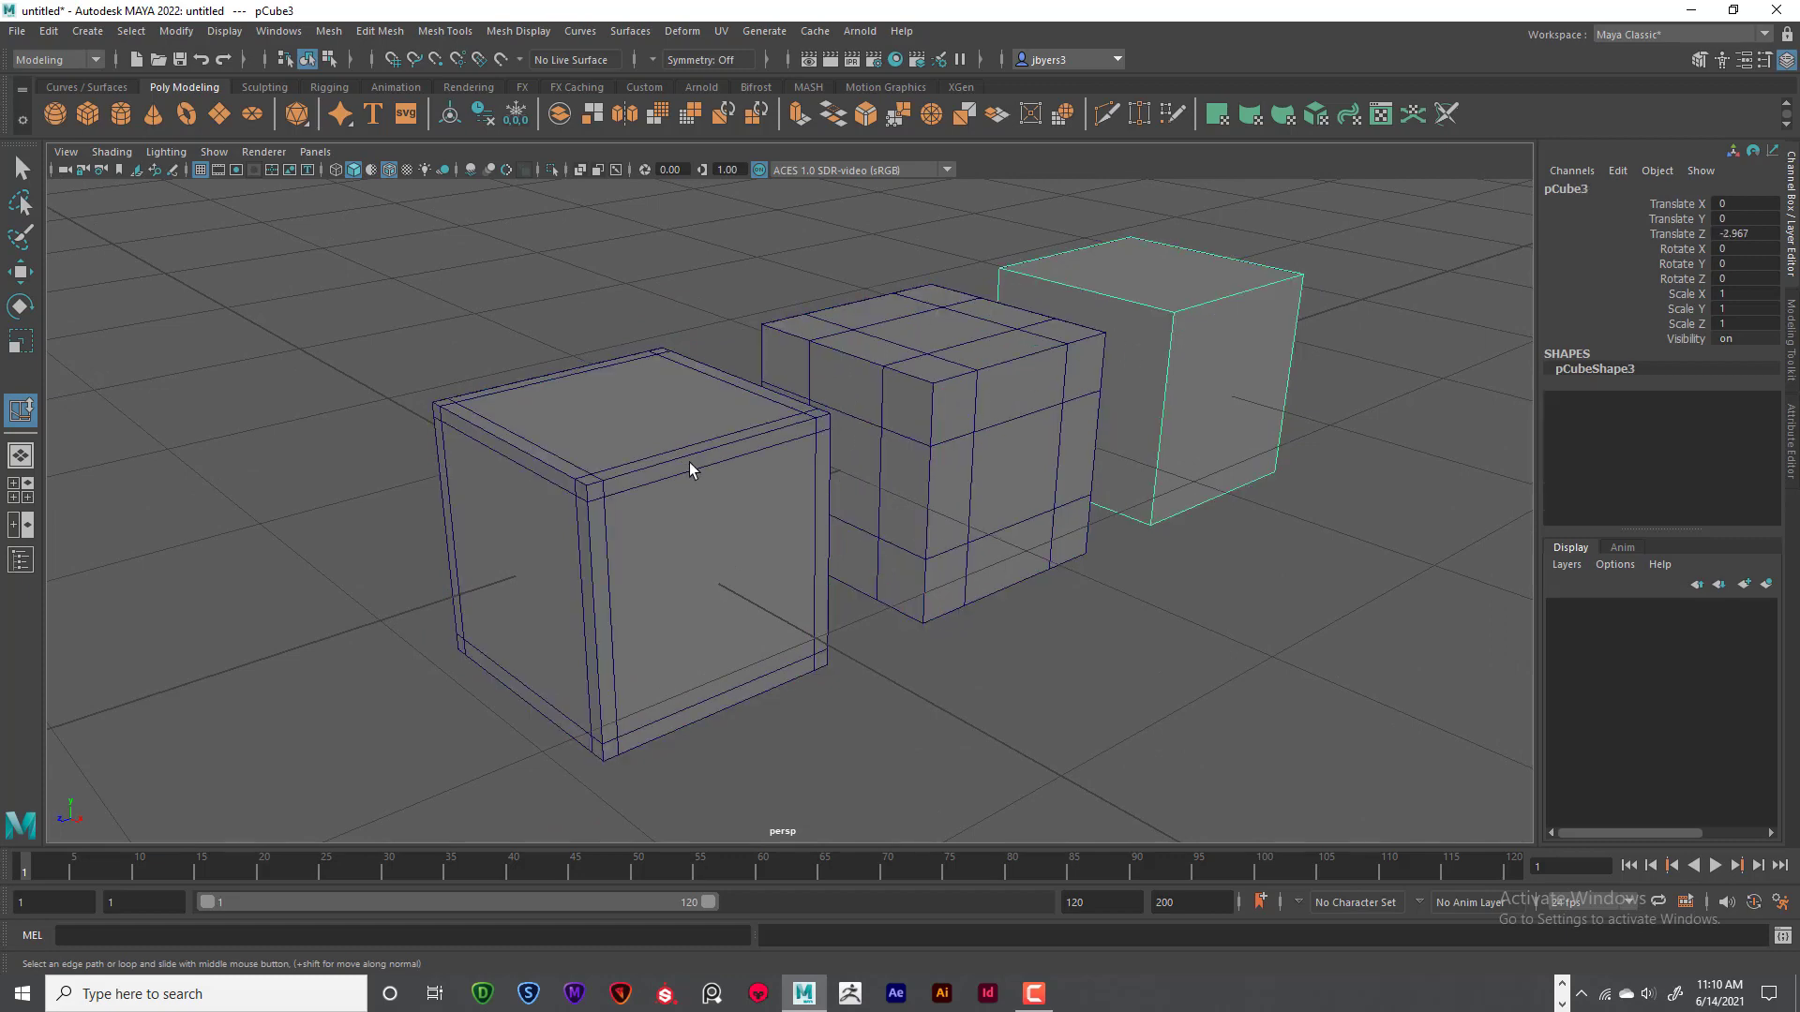
pyautogui.click(689, 464)
pyautogui.click(960, 413)
pyautogui.click(1169, 350)
pyautogui.click(706, 451)
pyautogui.click(903, 413)
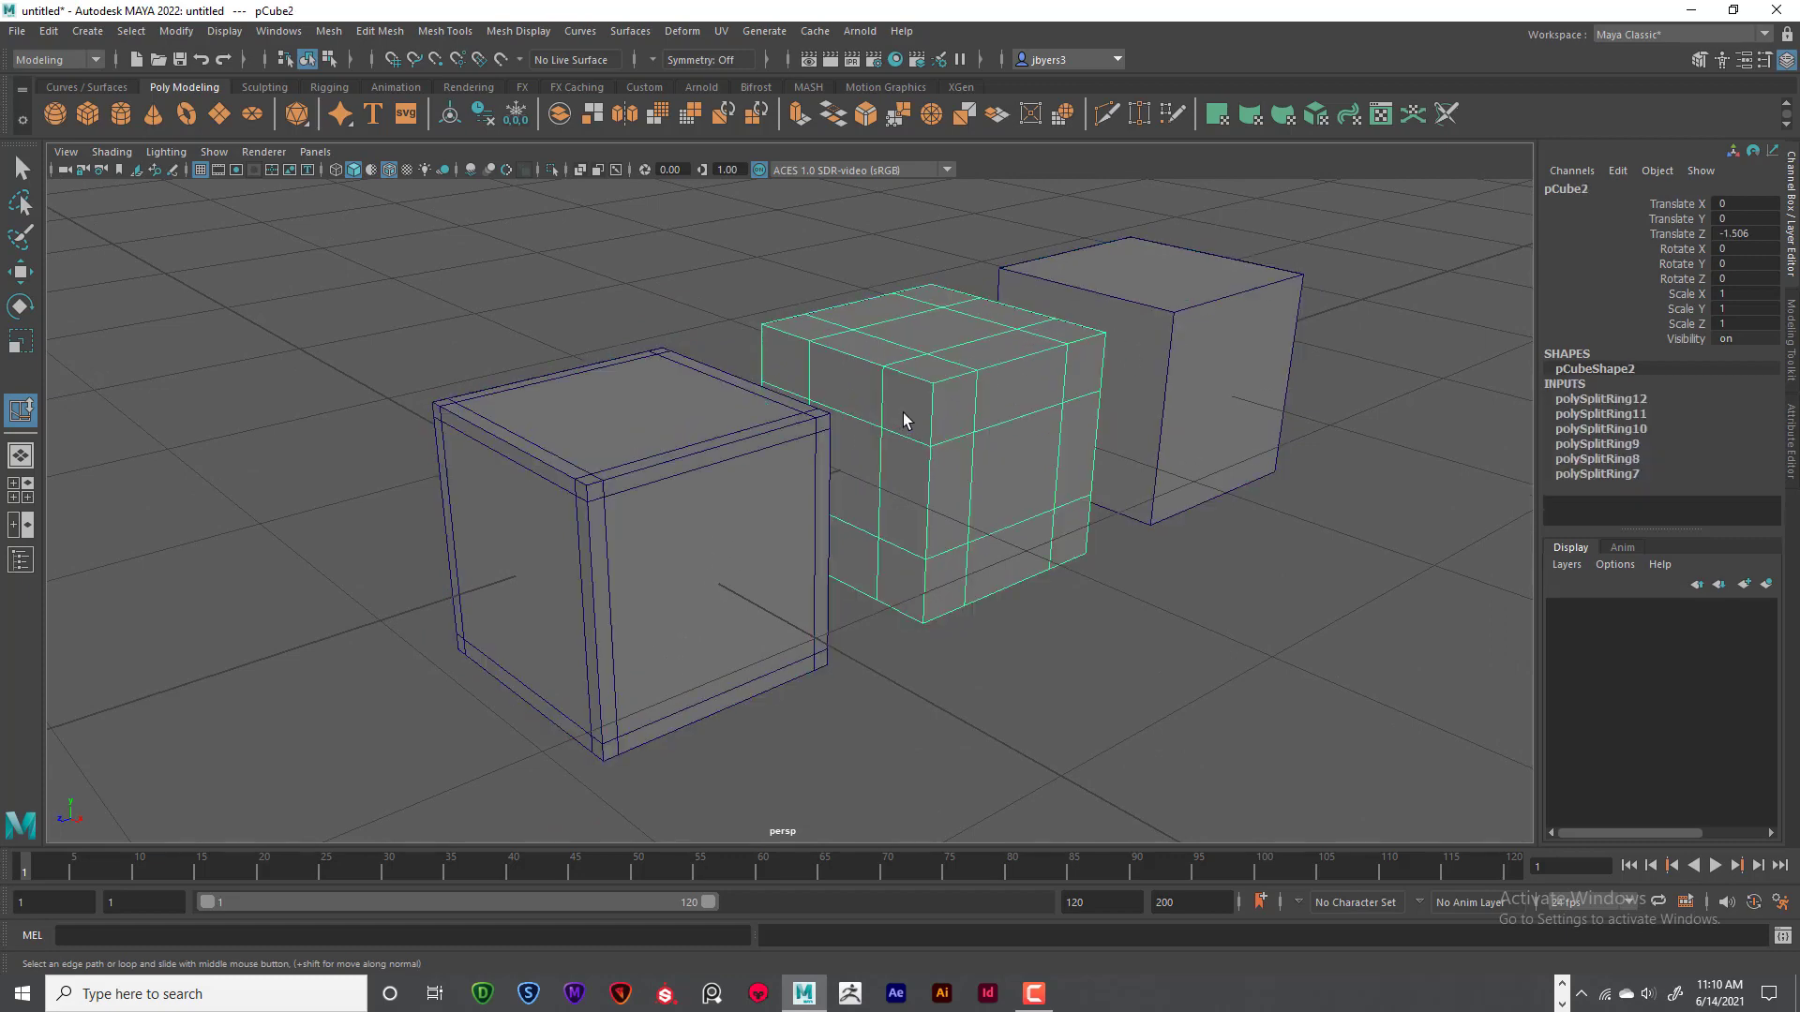
pyautogui.click(1195, 332)
pyautogui.click(734, 418)
pyautogui.click(1125, 317)
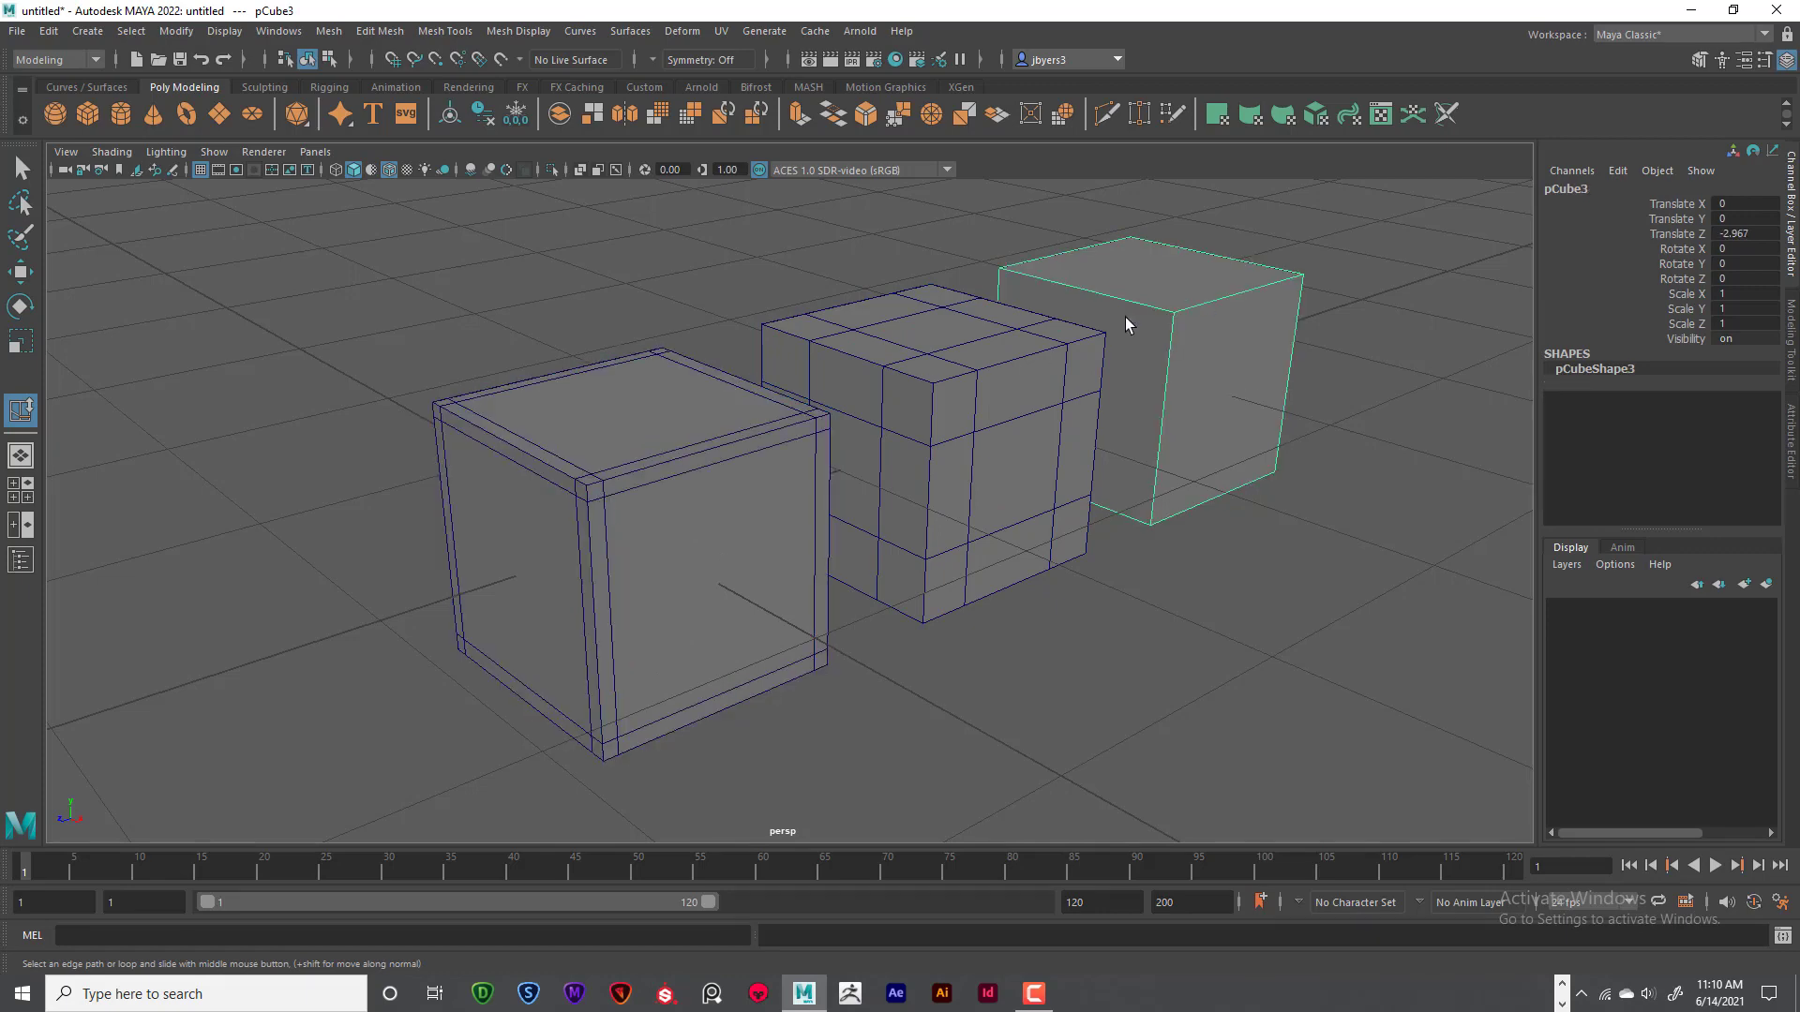
pyautogui.click(939, 395)
# - Duplicate the cube with tight edge loops and move the copy along X by about 1.547 units, out of the row
pyautogui.click(656, 475)
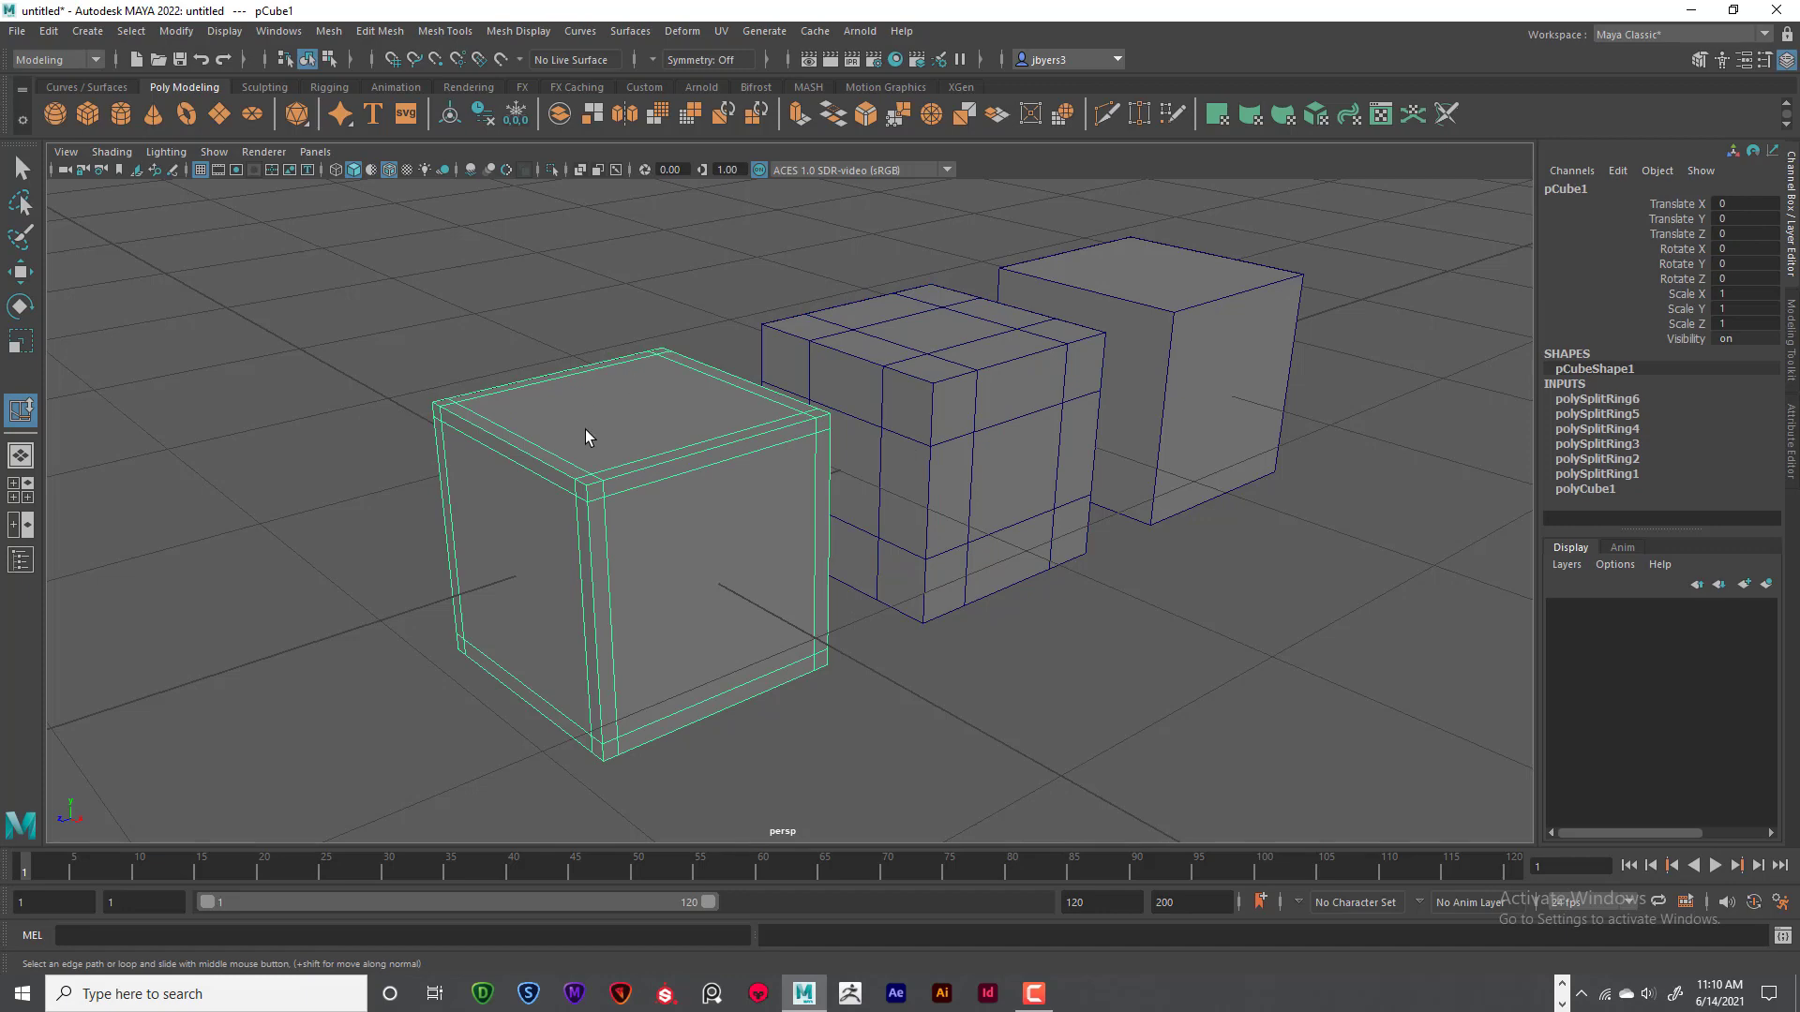
pyautogui.hotkey('ctrl', 'd')
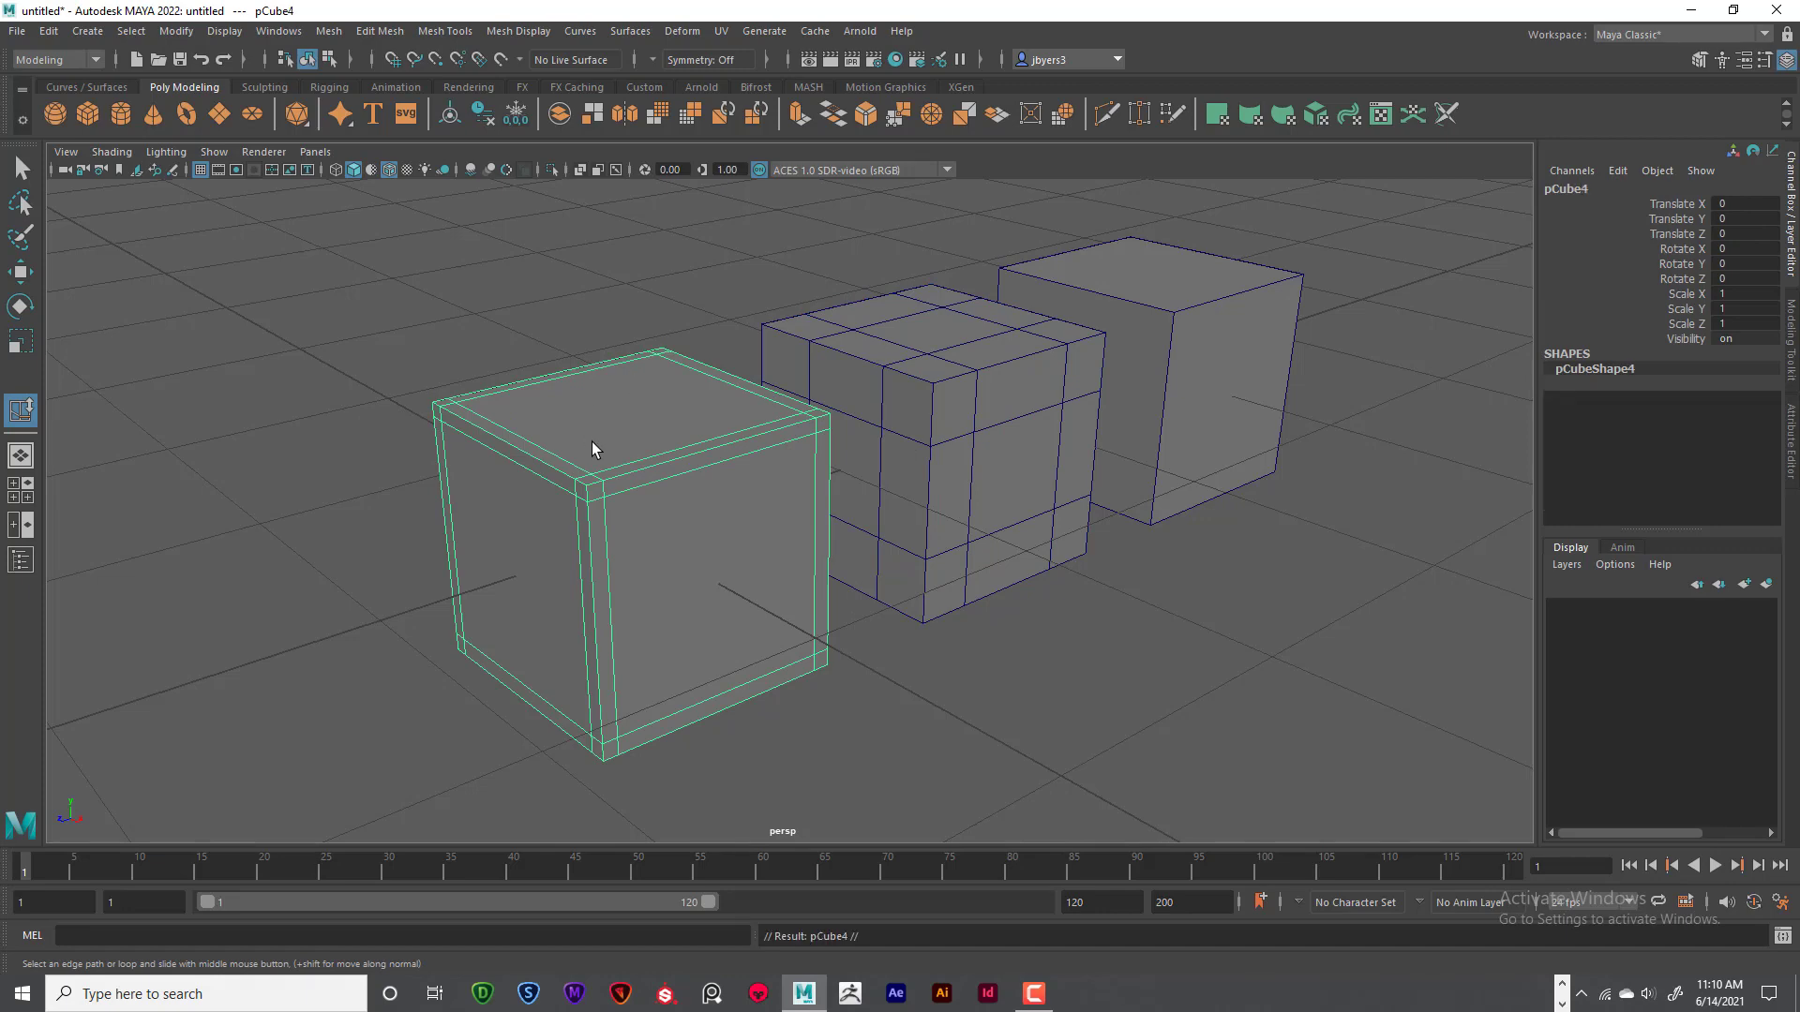
pyautogui.scroll(-5, 643, 488)
pyautogui.press('w')
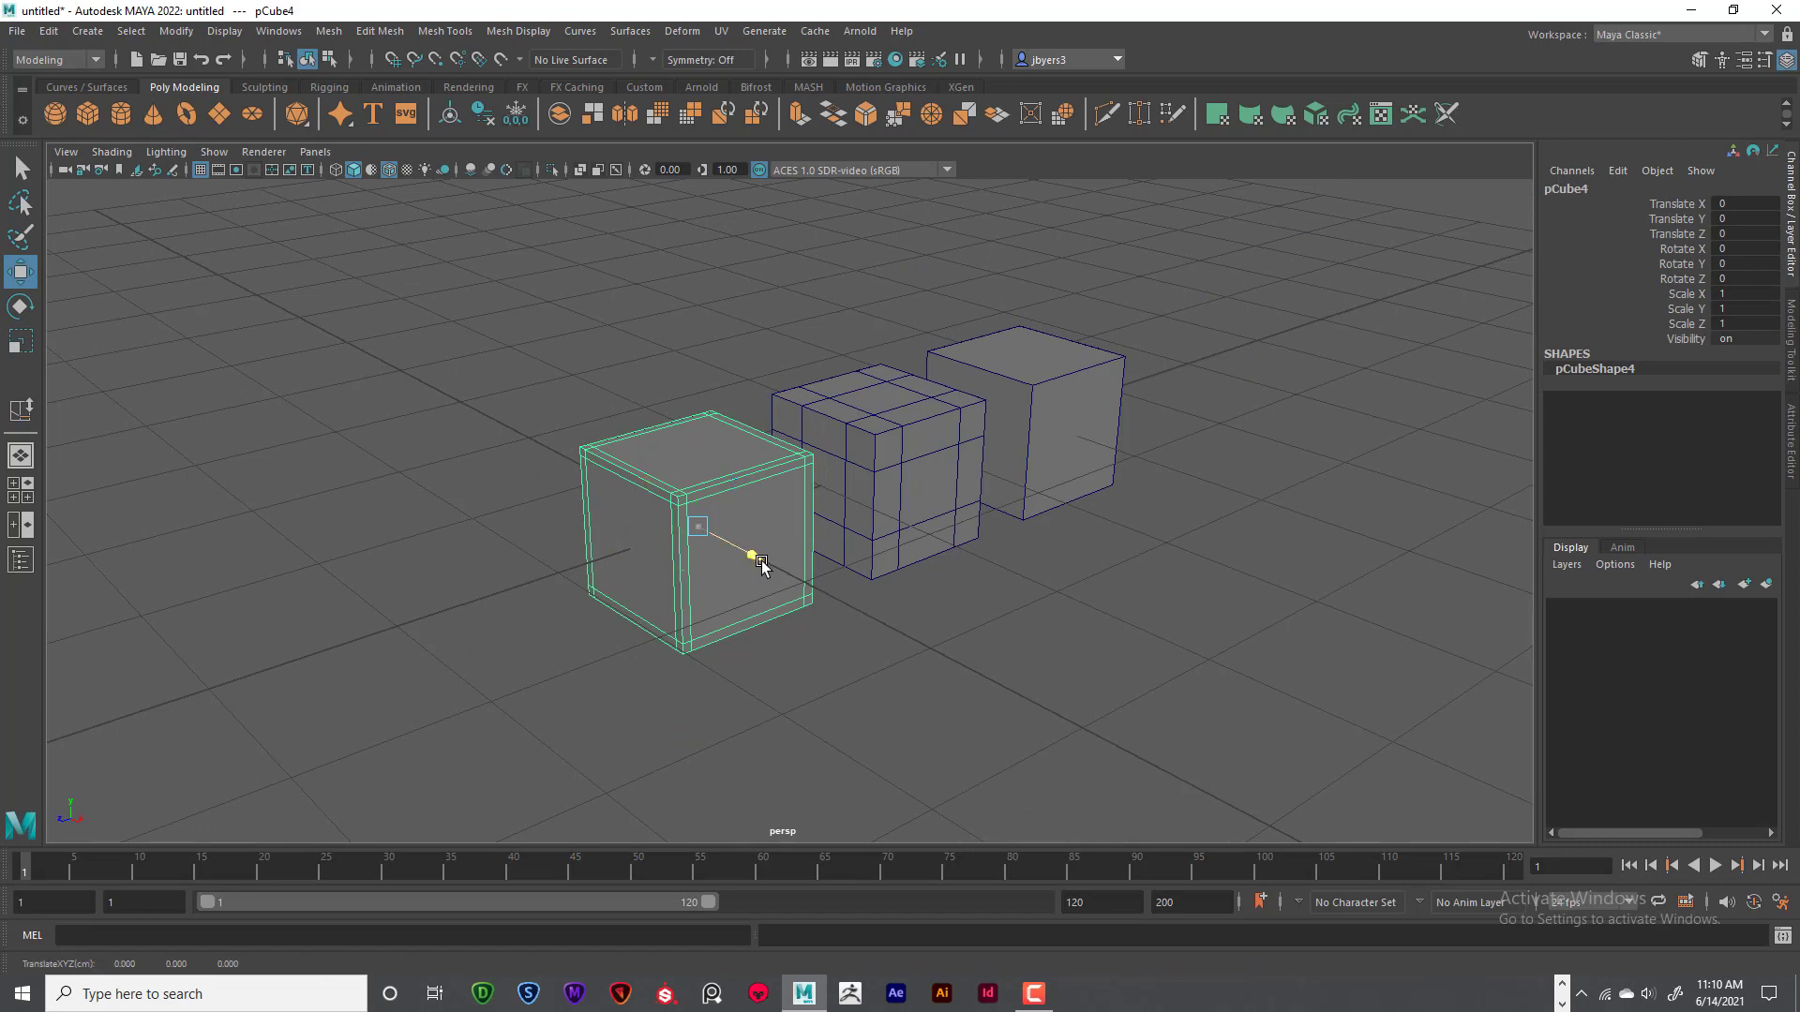
pyautogui.moveTo(743, 594); pyautogui.dragTo(928, 695, button='middle')
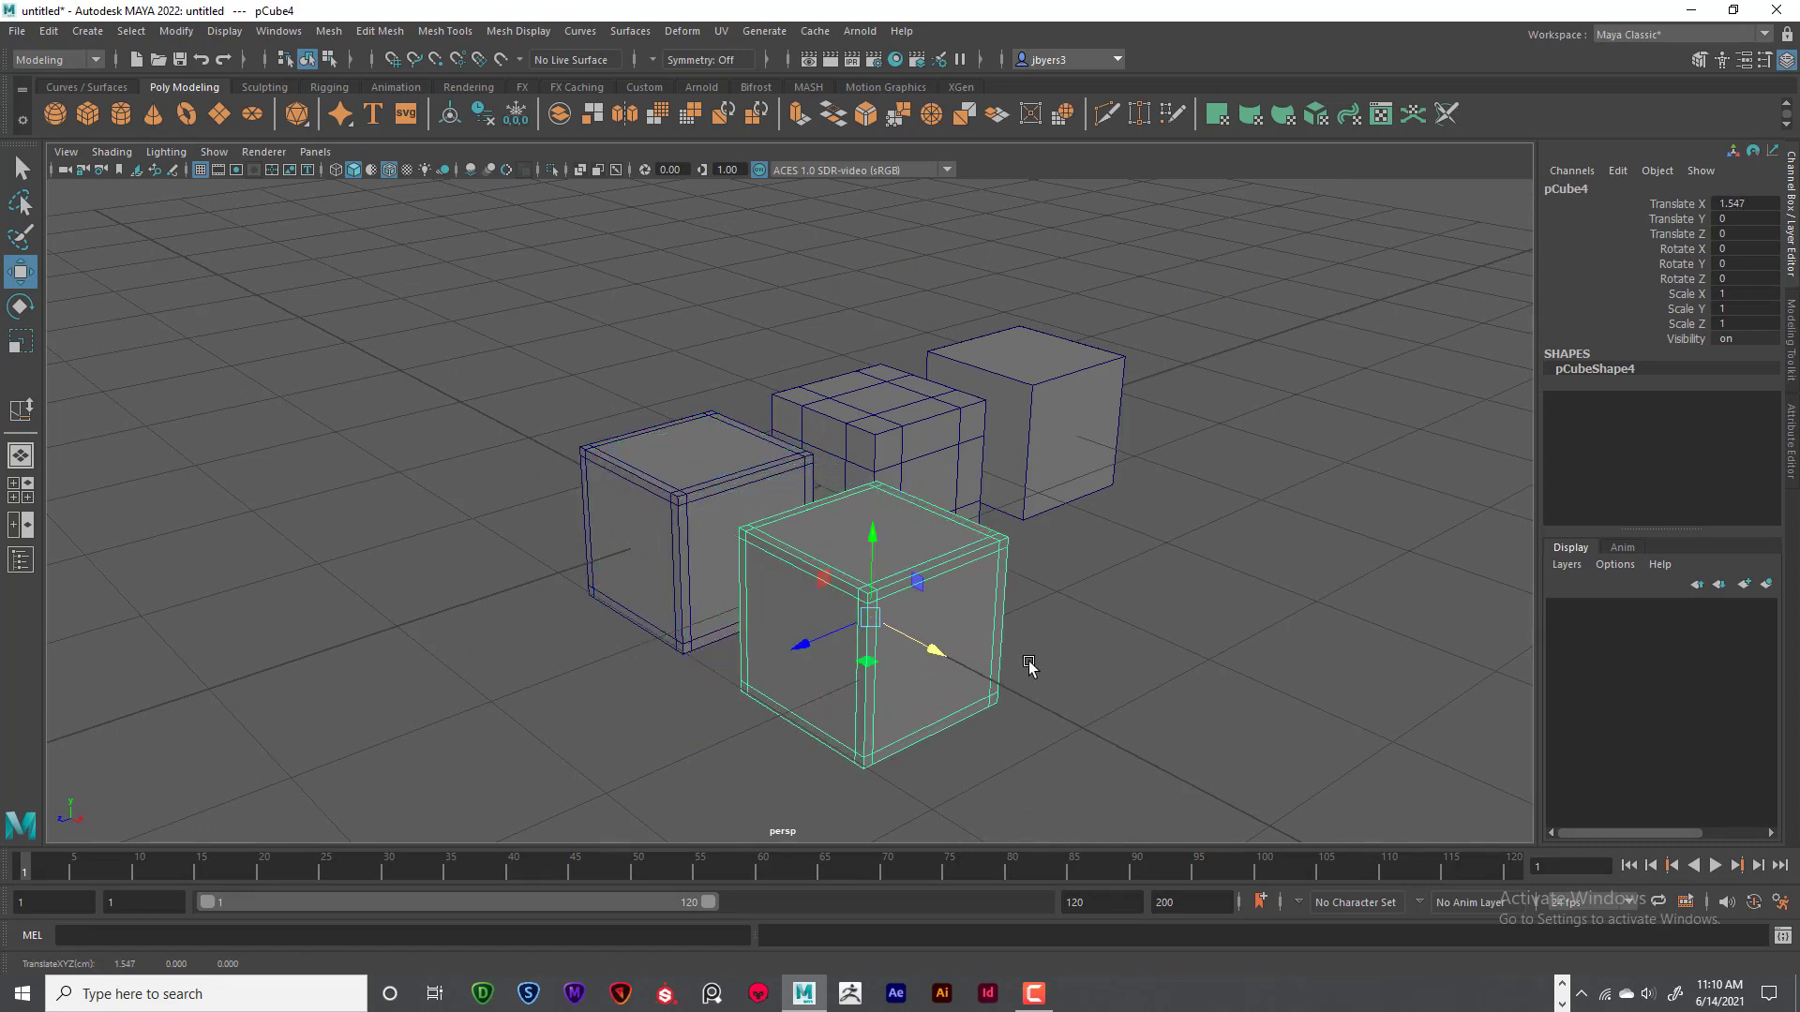
# - Create a copy of the middle wide-loop cube and place it along X in front of the original, beside the tight-loop copy
pyautogui.keyDown('alt'); pyautogui.moveTo(1032, 670); pyautogui.dragTo(927, 568); pyautogui.keyUp('alt')
pyautogui.click(907, 497)
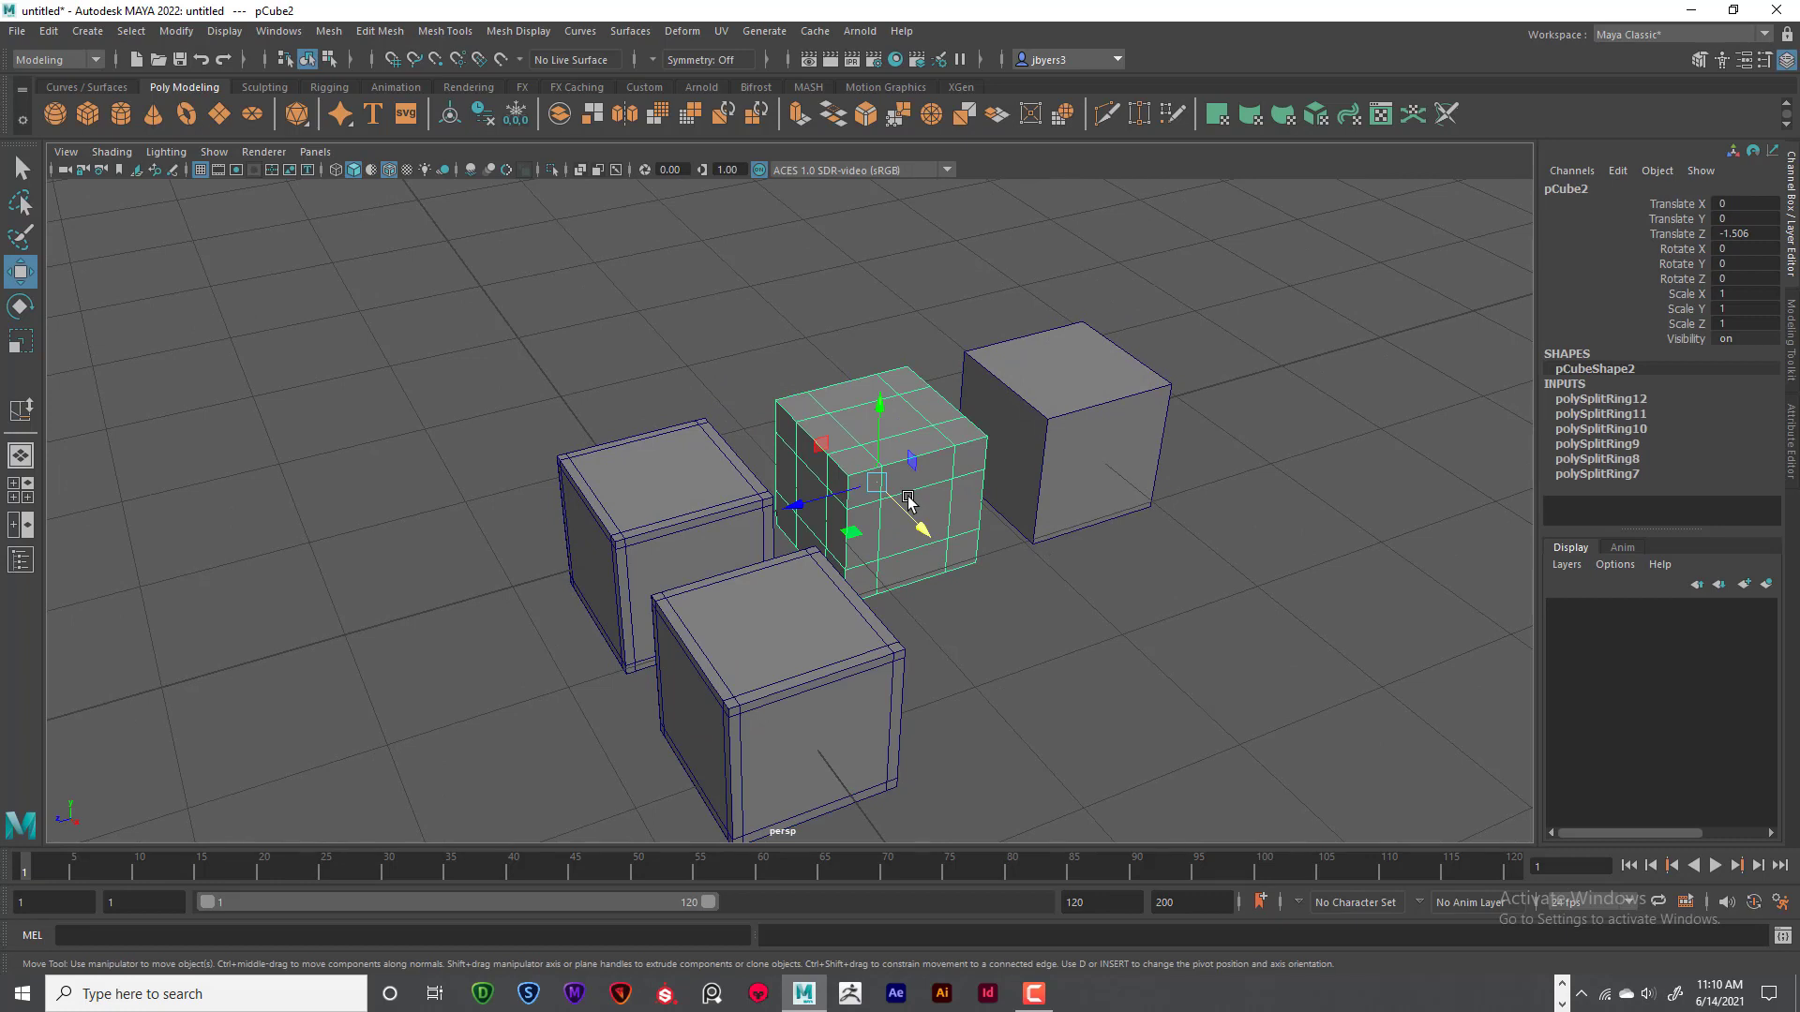
pyautogui.moveTo(908, 497)
pyautogui.keyDown('shift'); pyautogui.mouseDown()
pyautogui.moveTo(1069, 682)
pyautogui.moveTo(1052, 656)
pyautogui.mouseUp(); pyautogui.keyUp('shift')
# - Create a copy of the plain cube and place it in front of the original at about 1.669 in X
pyautogui.click(1166, 454)
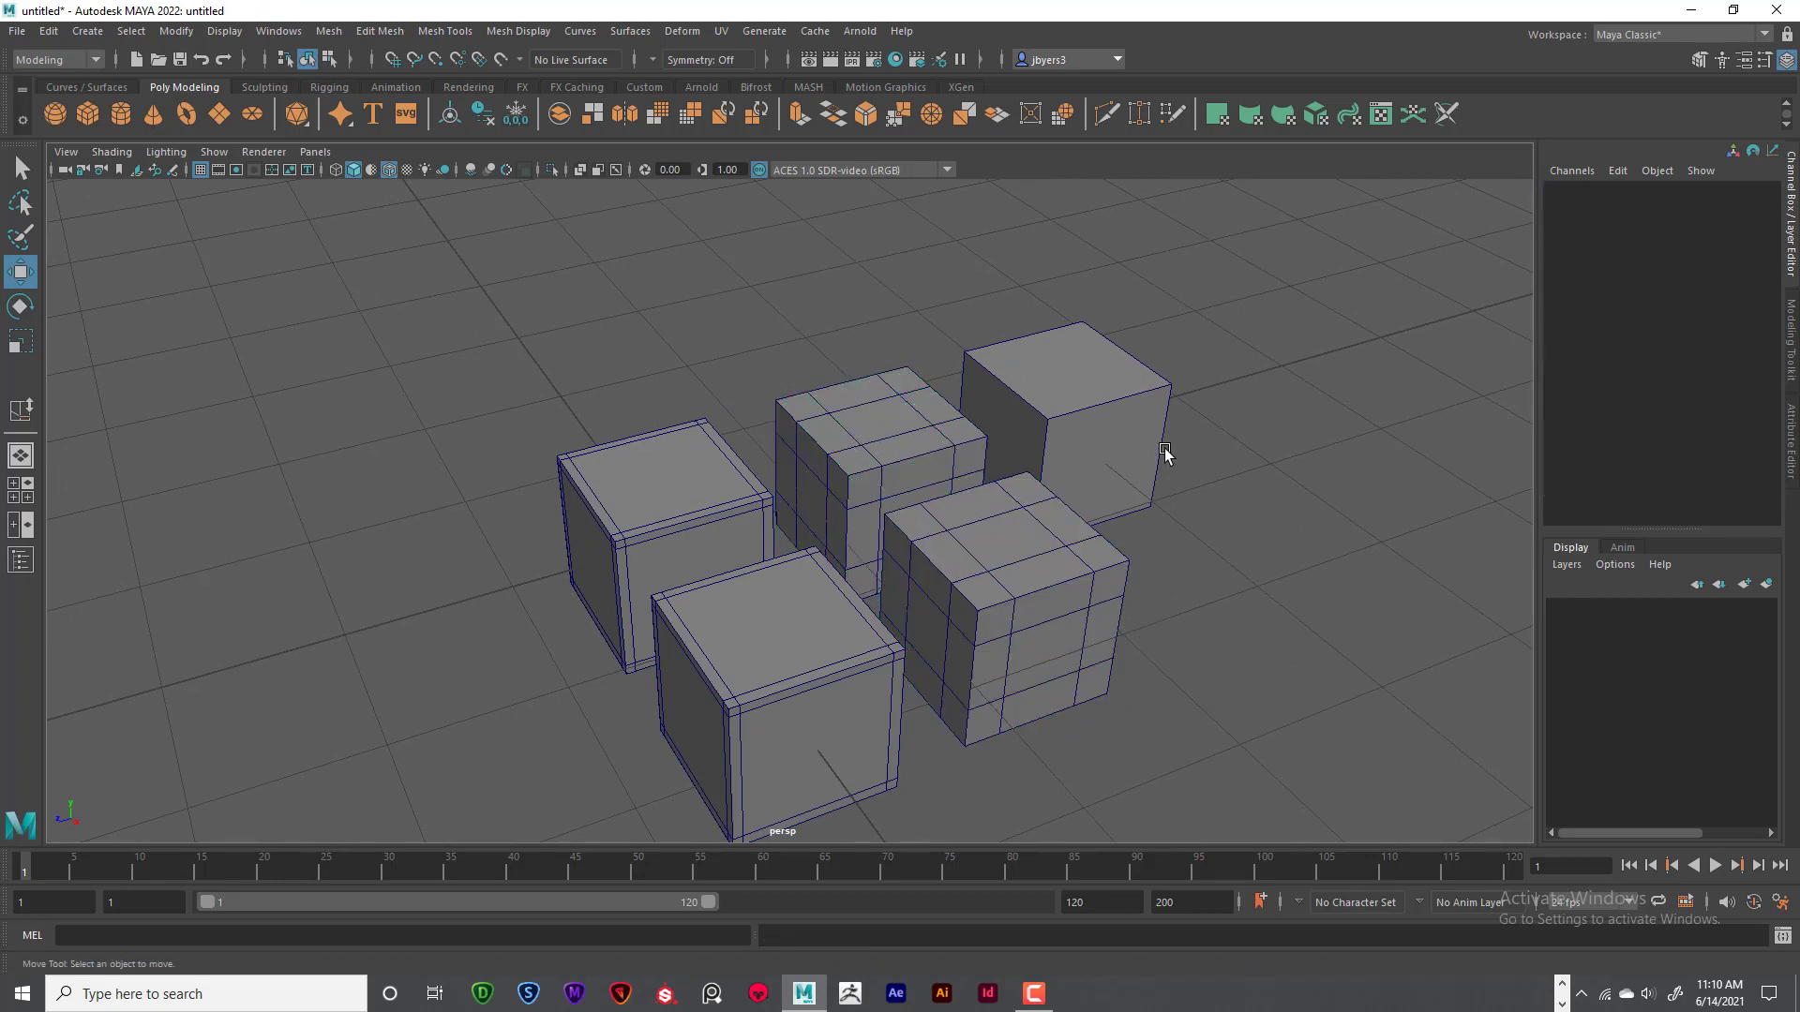
pyautogui.click(1100, 427)
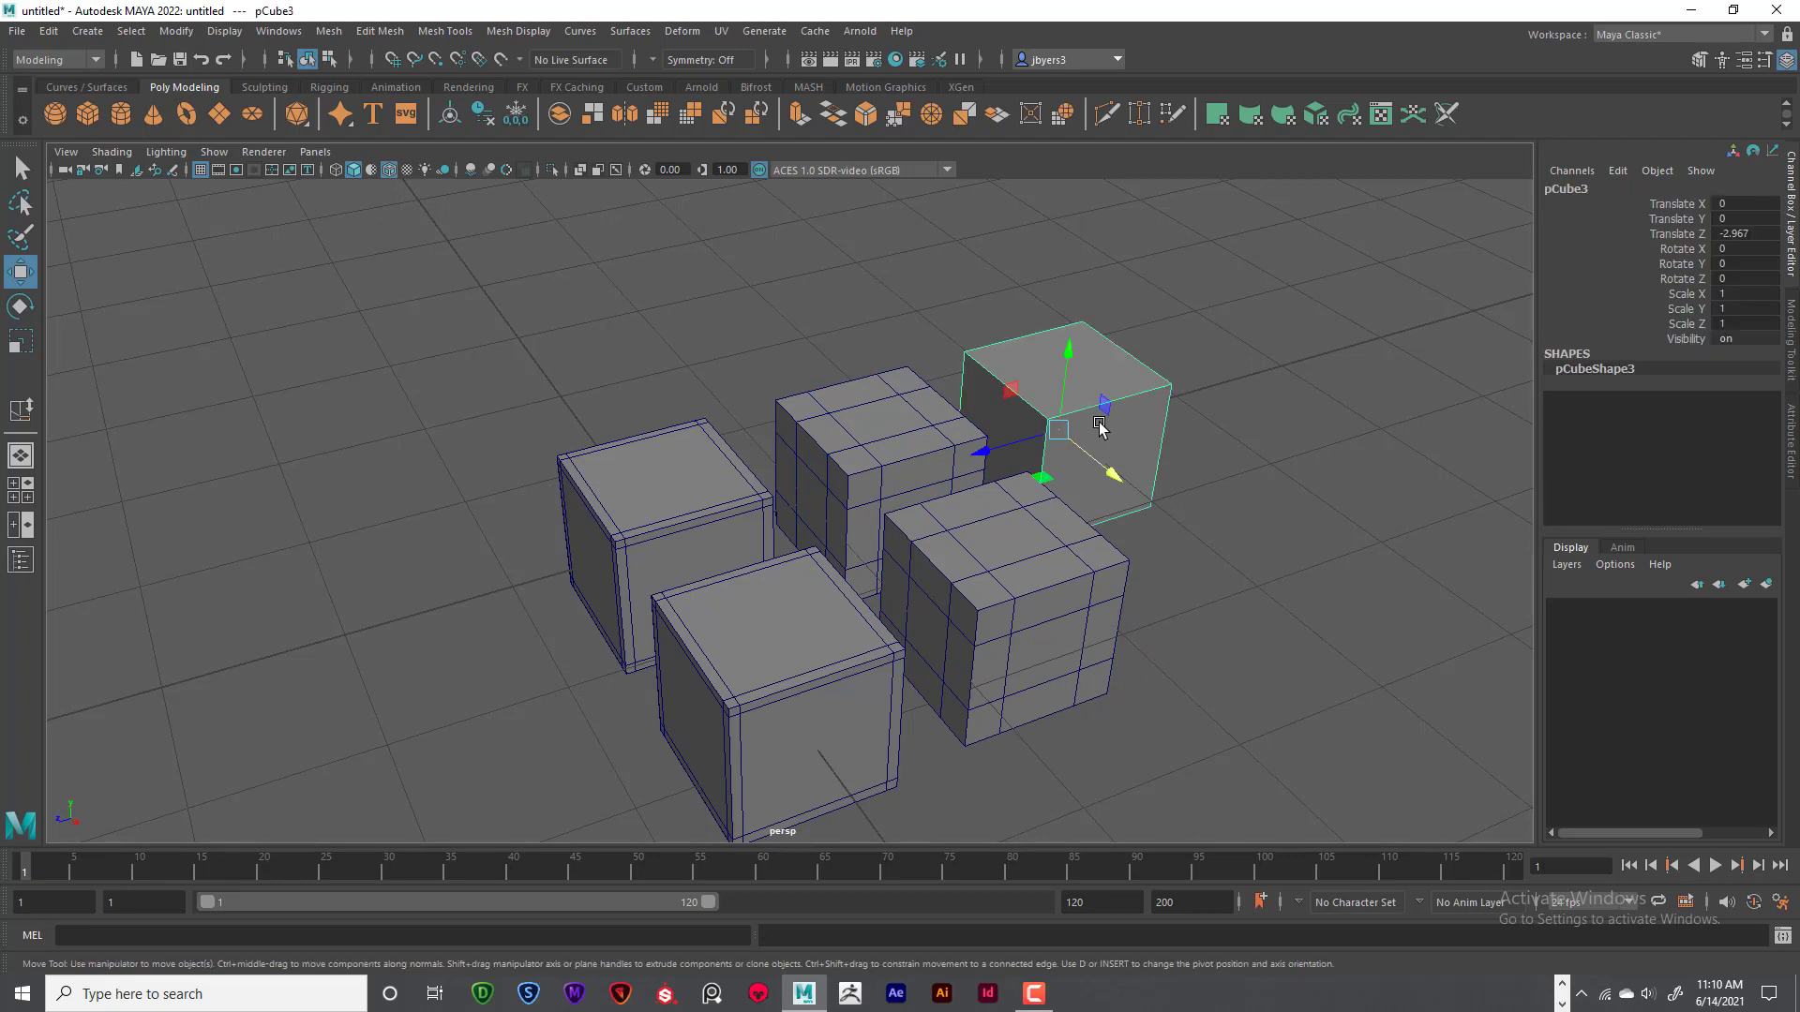
pyautogui.moveTo(1110, 474)
pyautogui.keyDown('shift'); pyautogui.mouseDown()
pyautogui.moveTo(1294, 623)
pyautogui.moveTo(1173, 616)
pyautogui.mouseUp(); pyautogui.keyUp('shift')
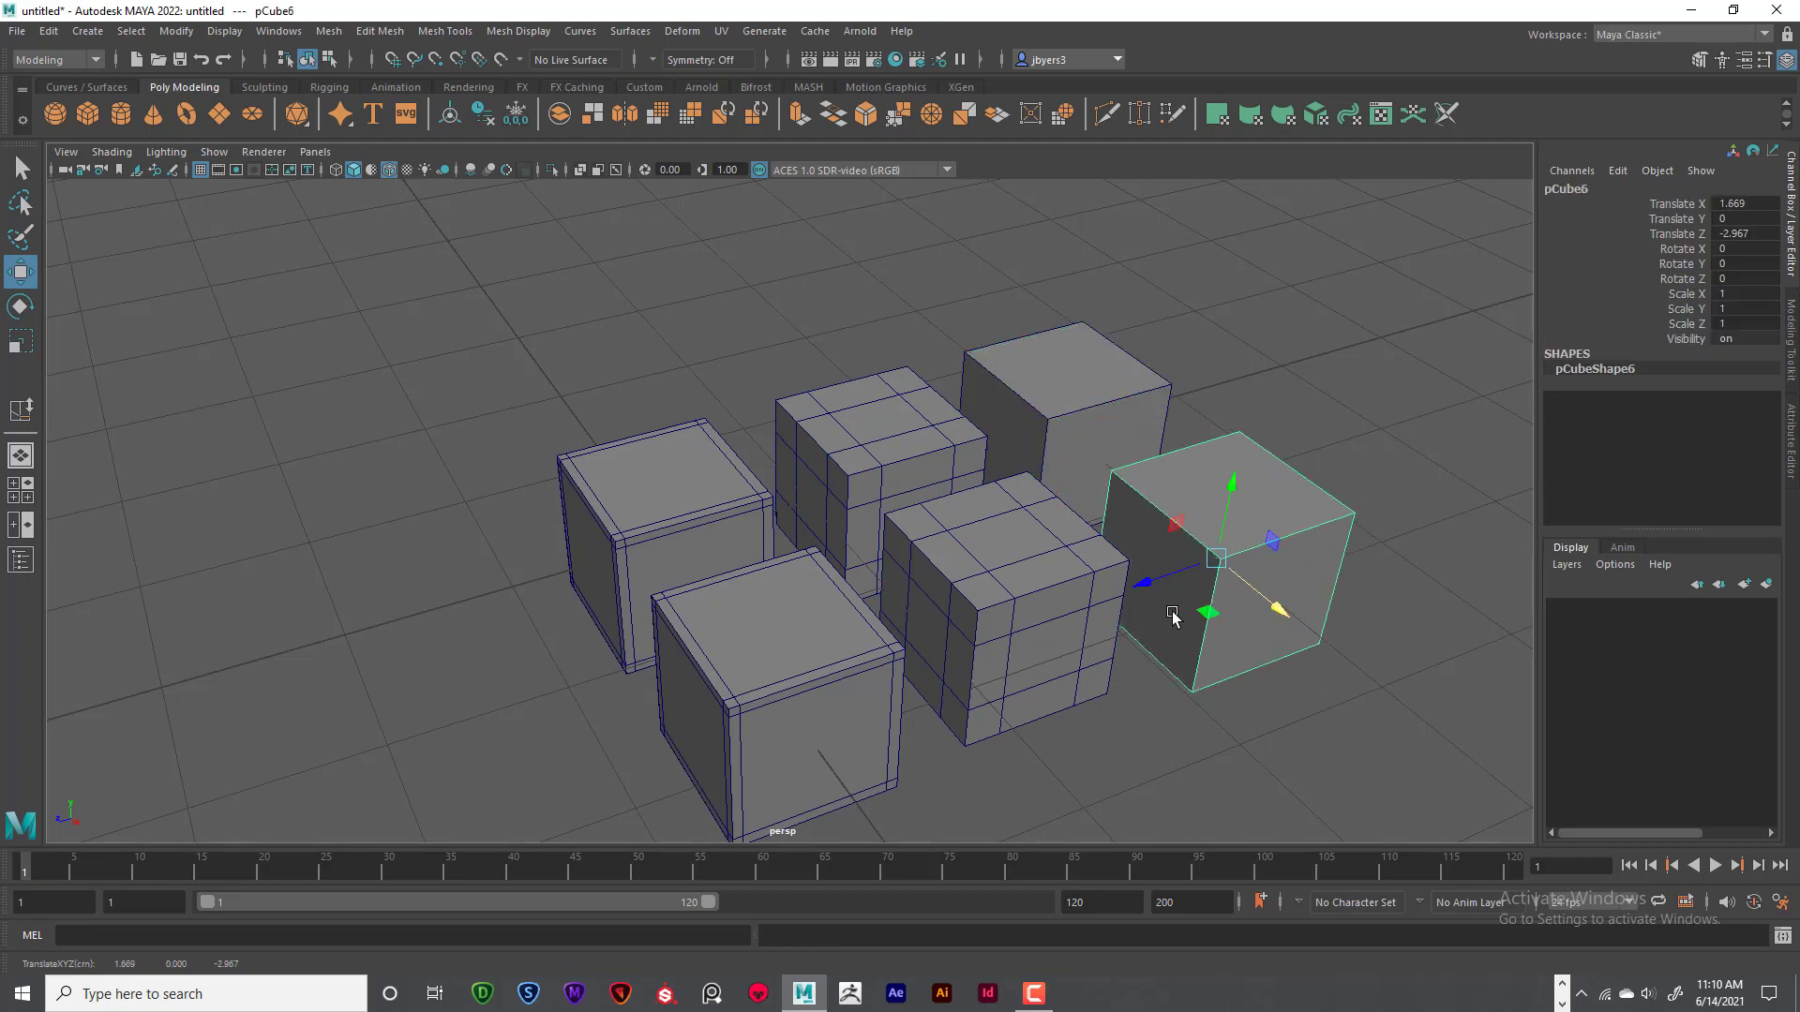
# - Shift the wide-loop copy to about 1.83 in X and the tight-loop copy to about 1.797 in X
pyautogui.click(1031, 590)
pyautogui.moveTo(1050, 656); pyautogui.dragTo(1089, 698)
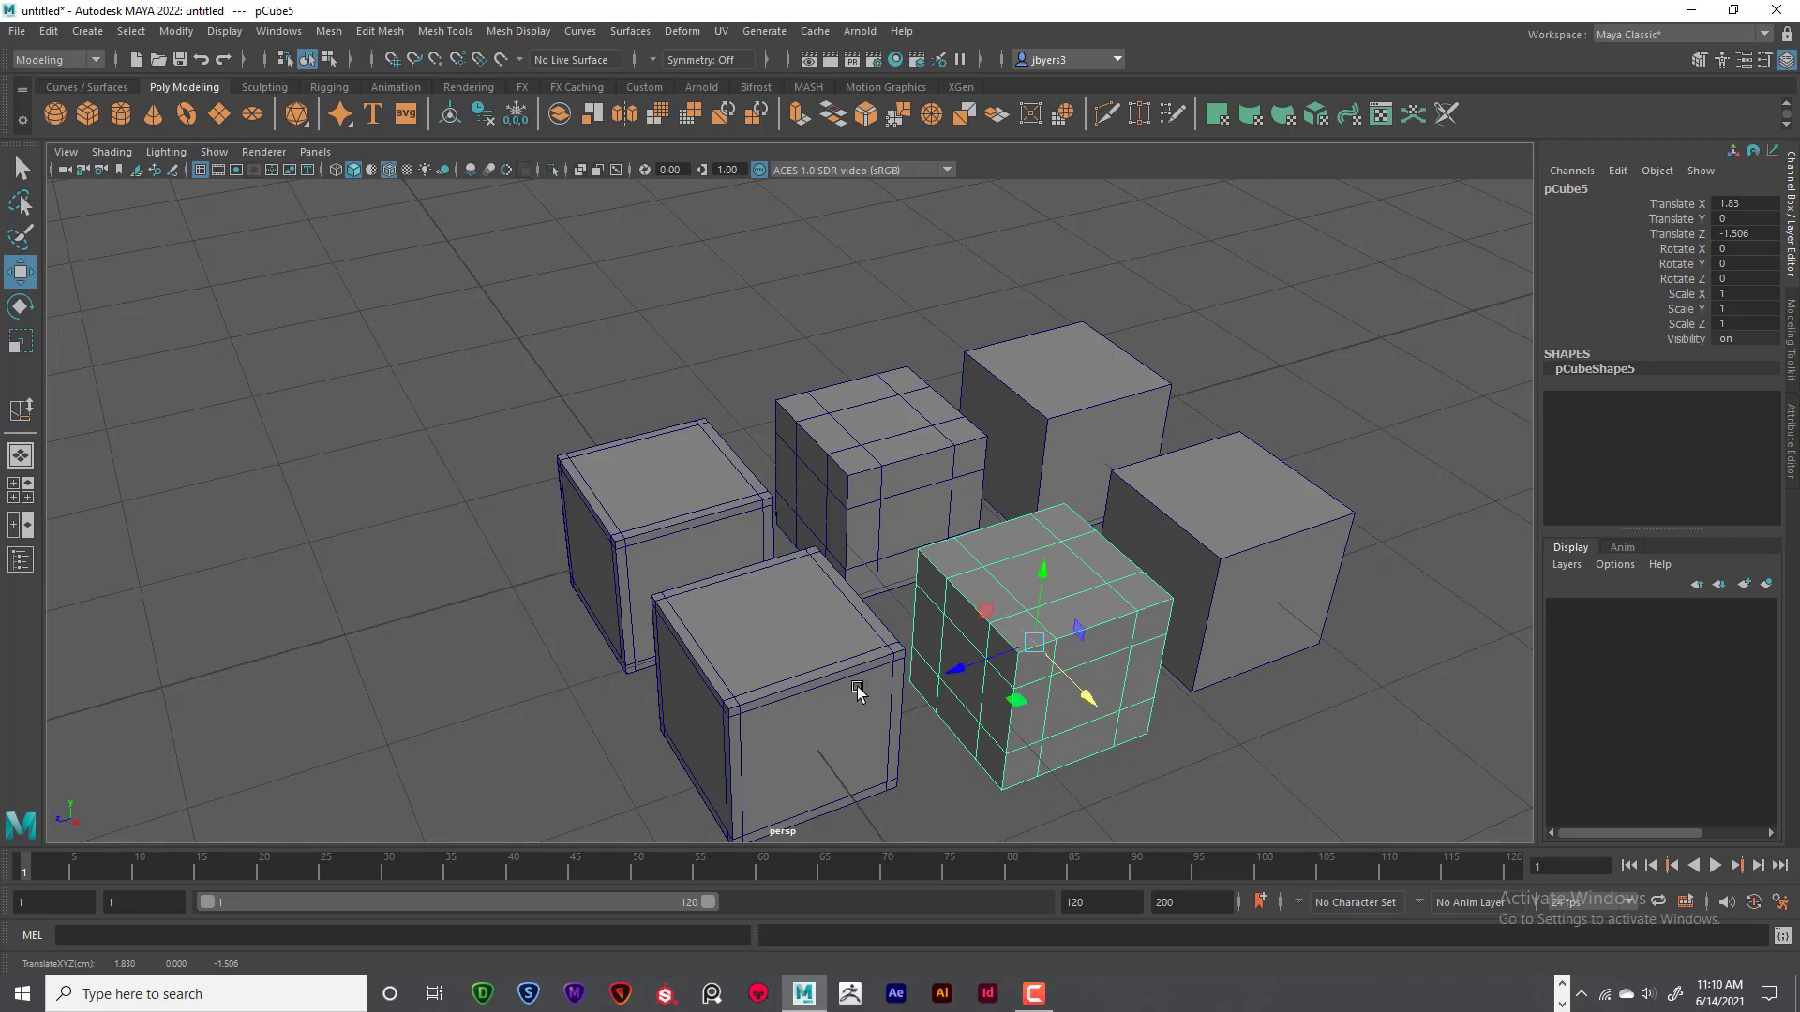
pyautogui.click(858, 692)
pyautogui.moveTo(827, 750); pyautogui.dragTo(848, 774)
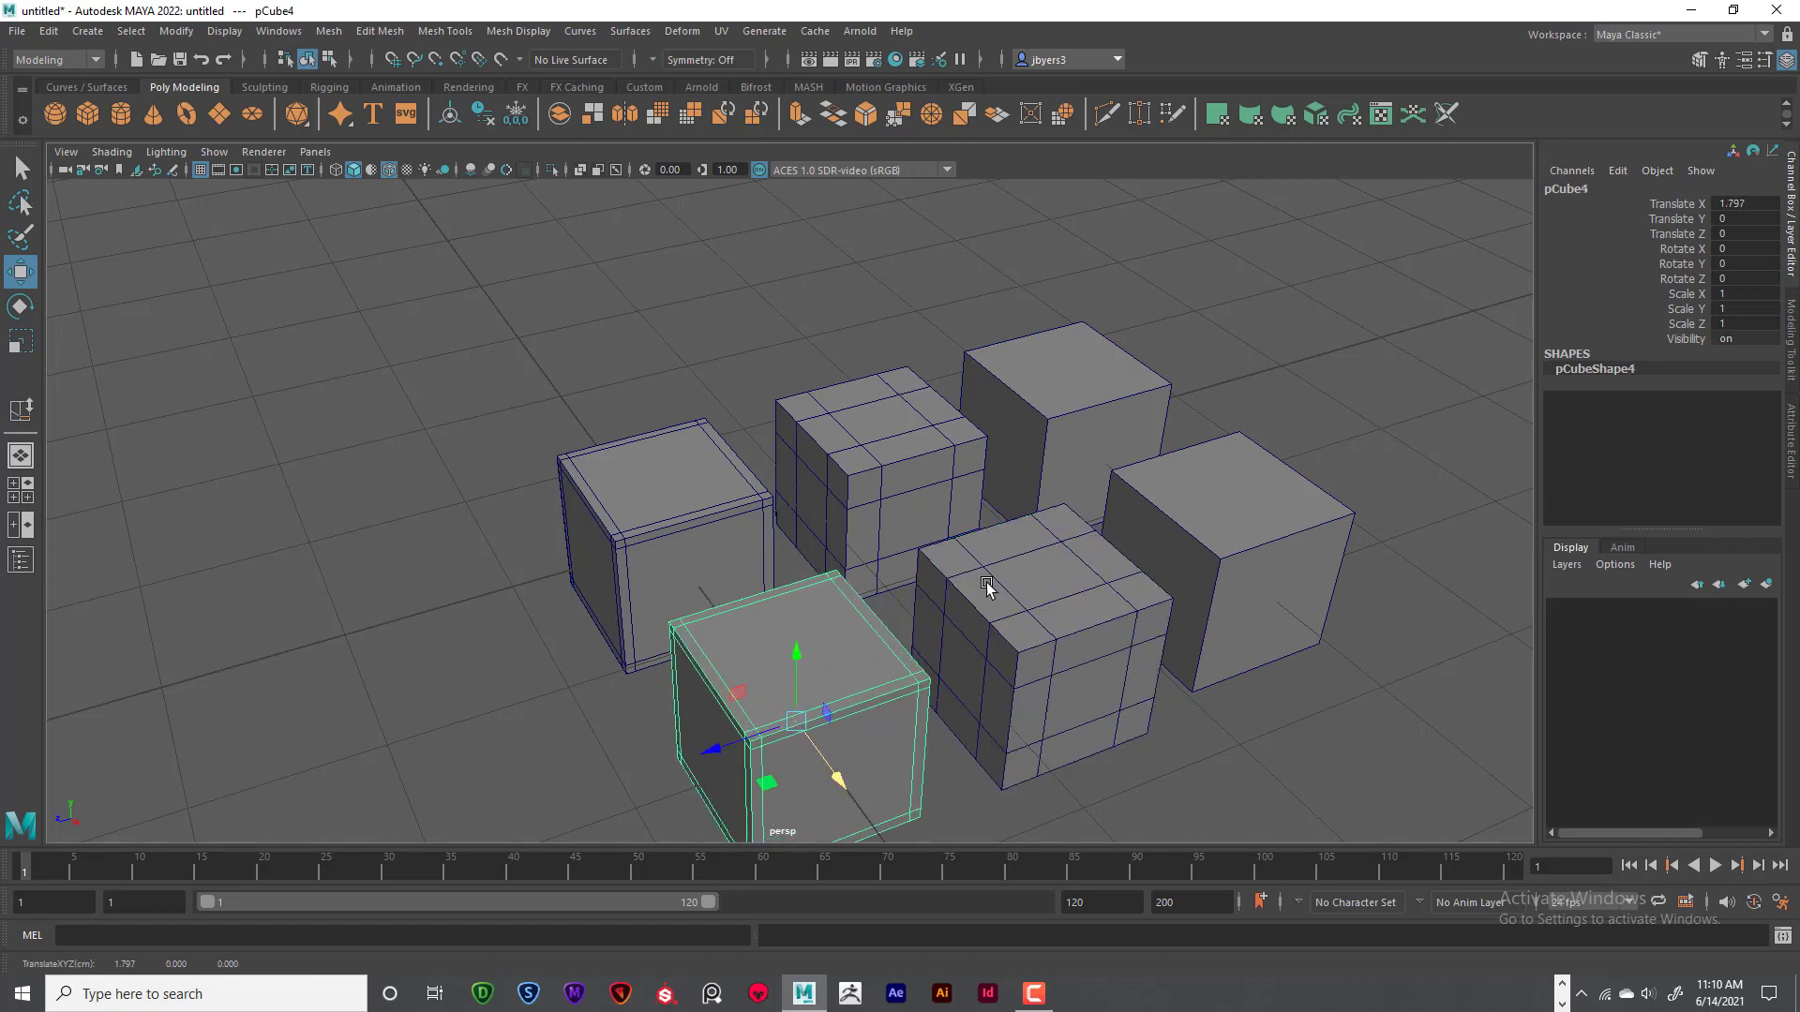
# - Apply Smooth to the copied cube with tight edge loops, using 2 divisions
pyautogui.keyDown('alt'); pyautogui.moveTo(987, 587); pyautogui.dragTo(844, 422); pyautogui.keyUp('alt')
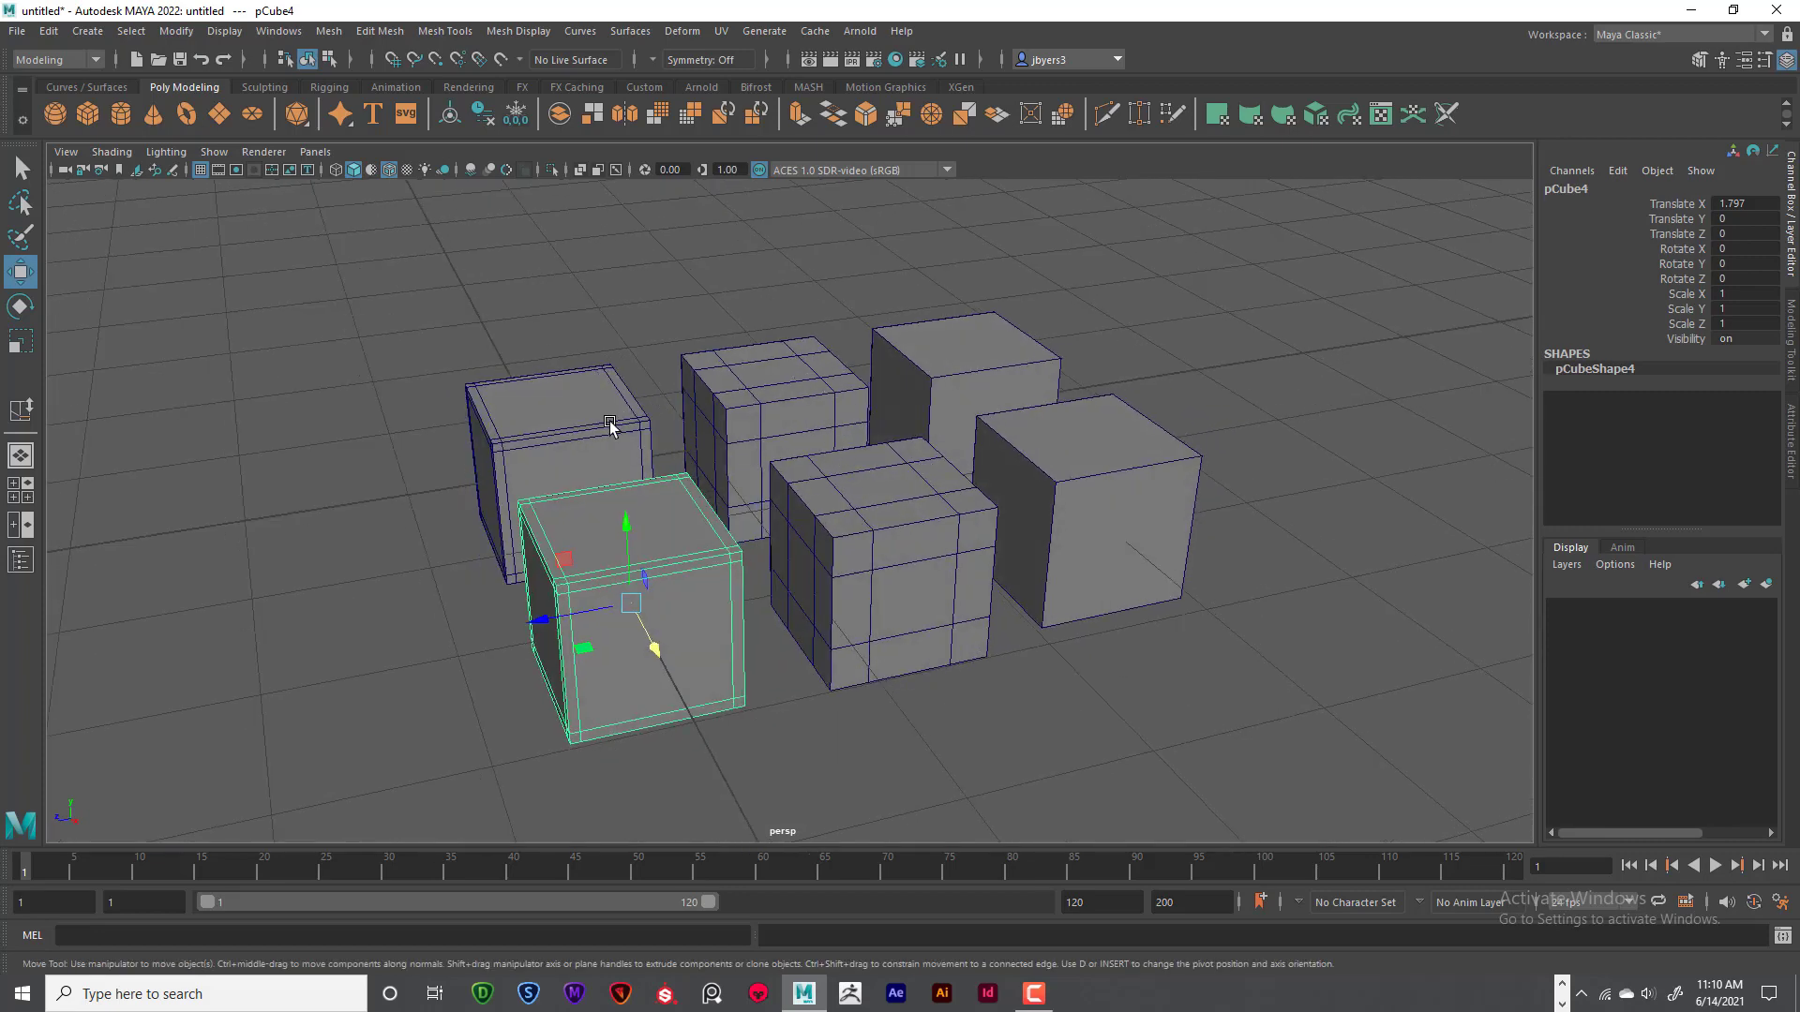
pyautogui.keyDown('alt'); pyautogui.moveTo(667, 467); pyautogui.dragTo(716, 473); pyautogui.keyUp('alt')
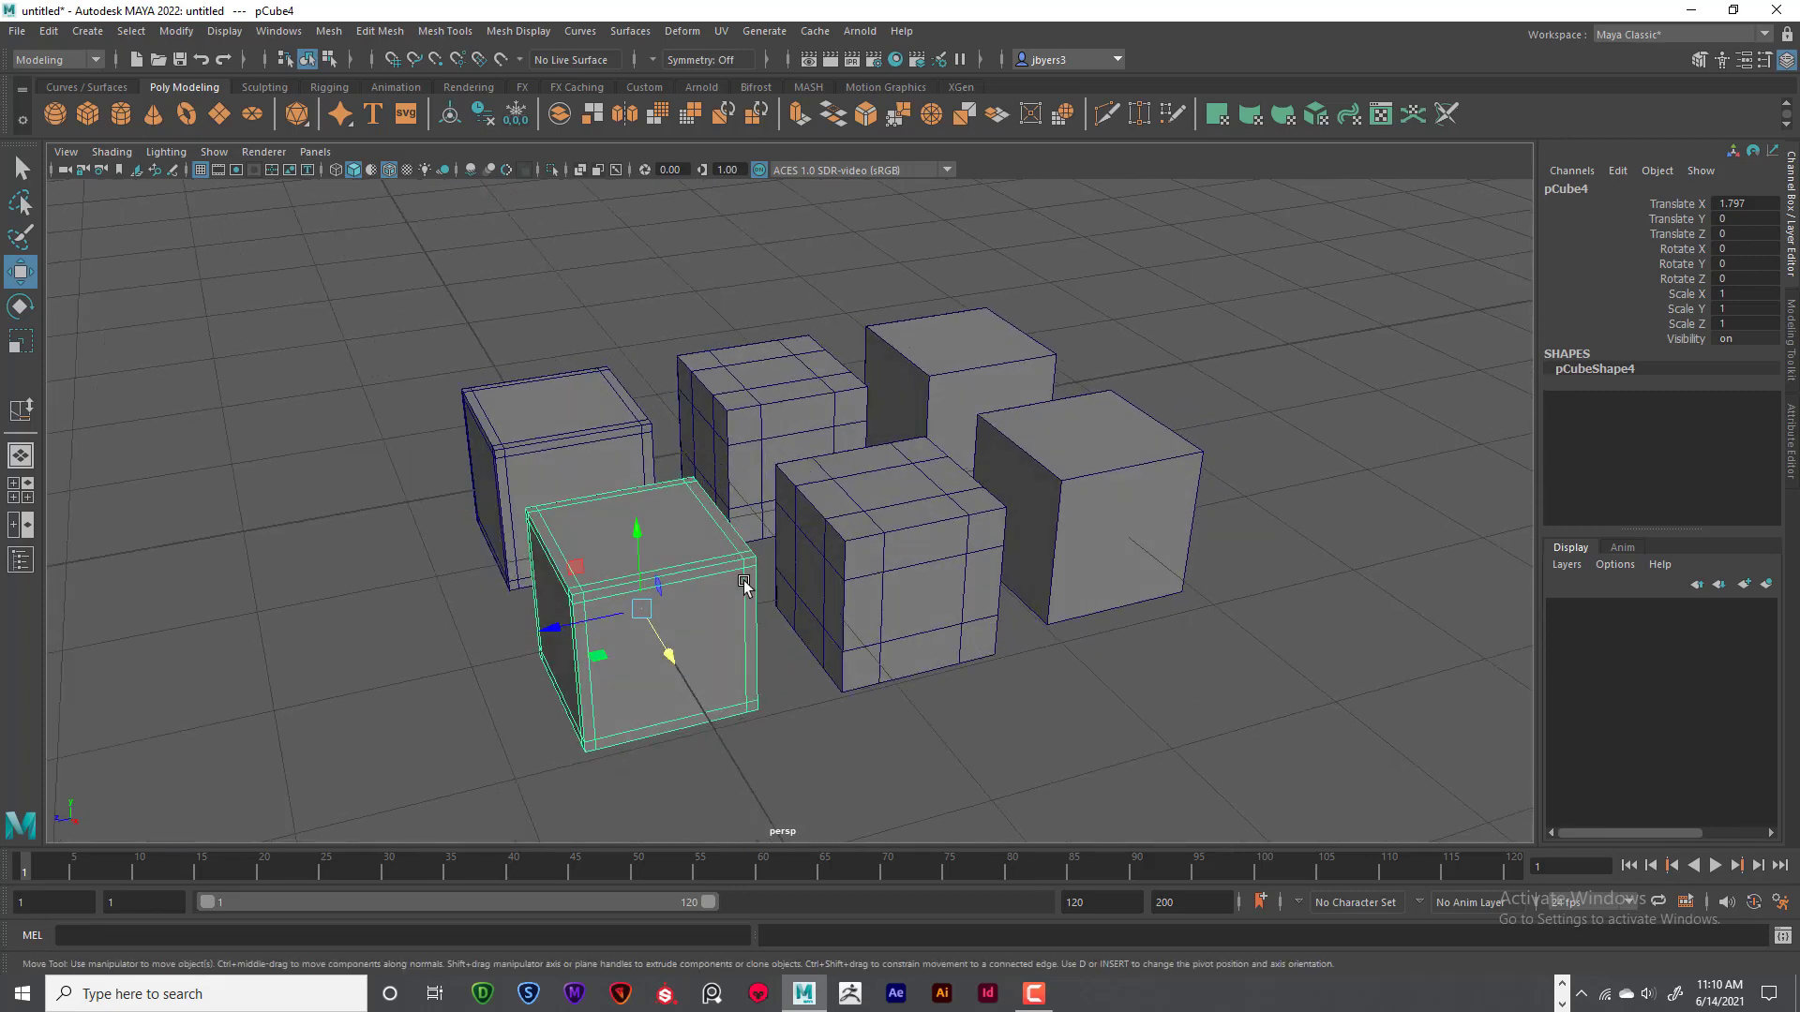
pyautogui.press('space')
pyautogui.press('space')
pyautogui.click(475, 559)
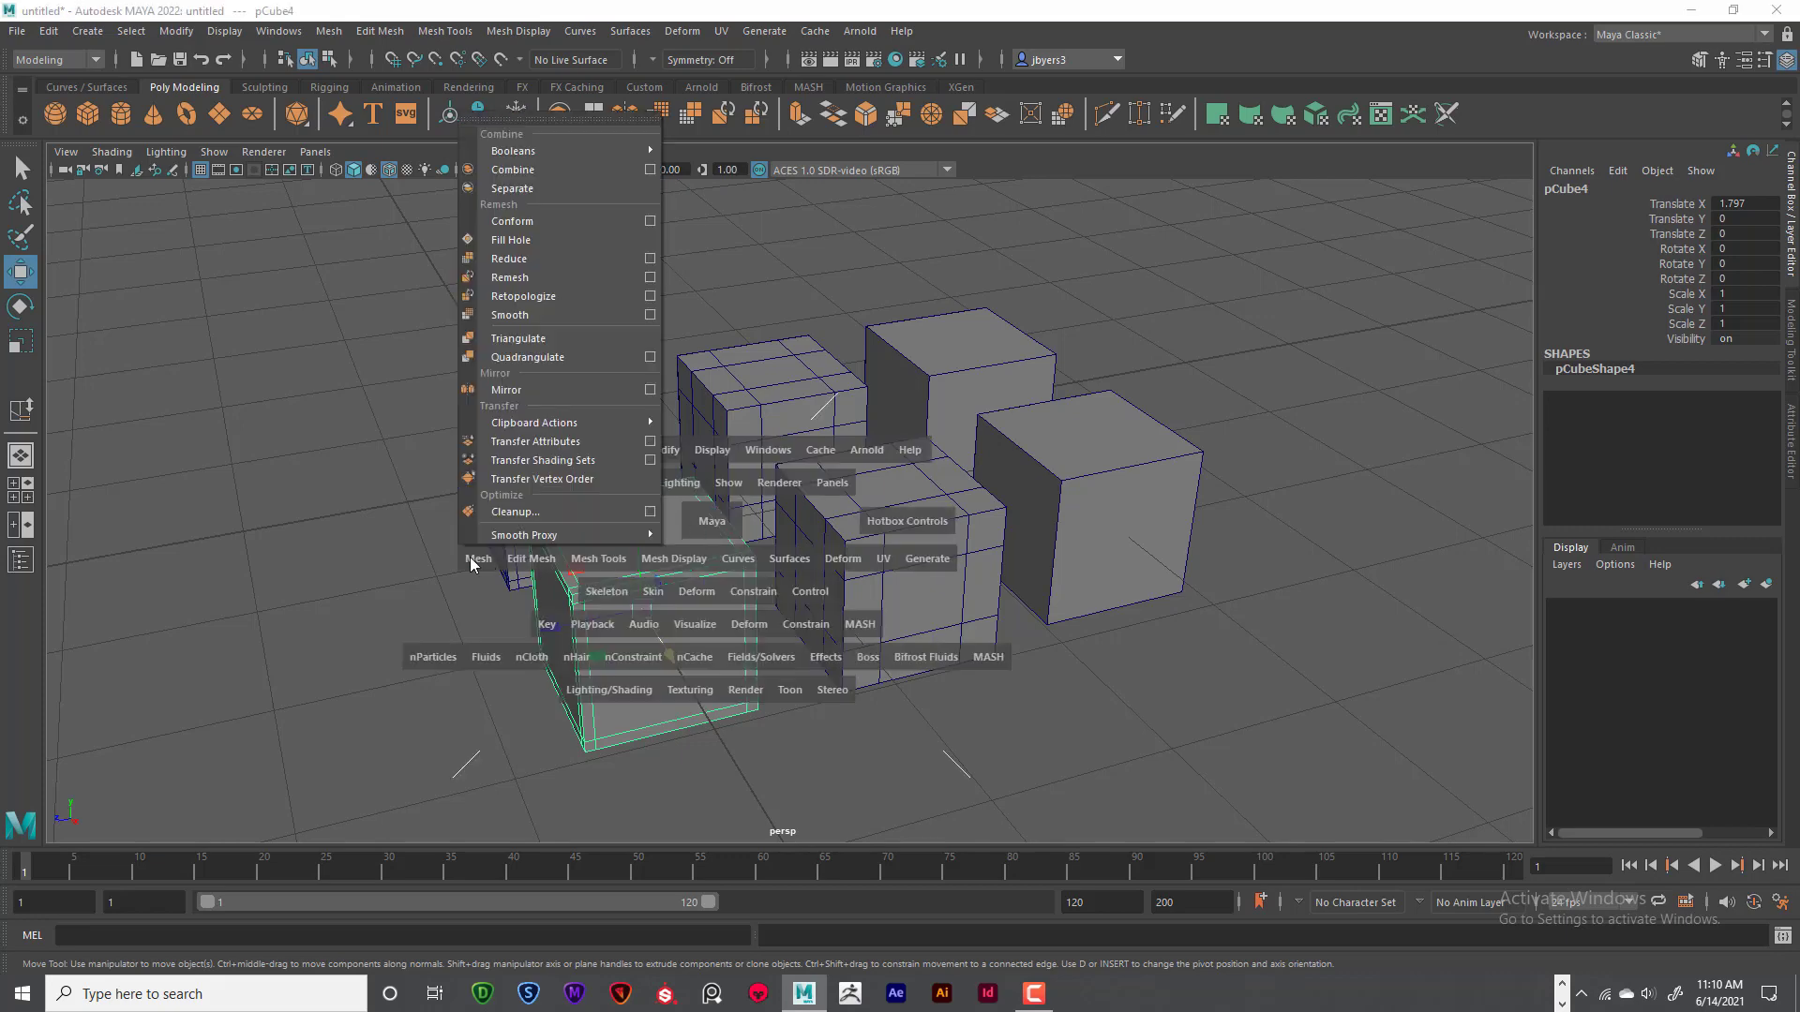
pyautogui.click(511, 315)
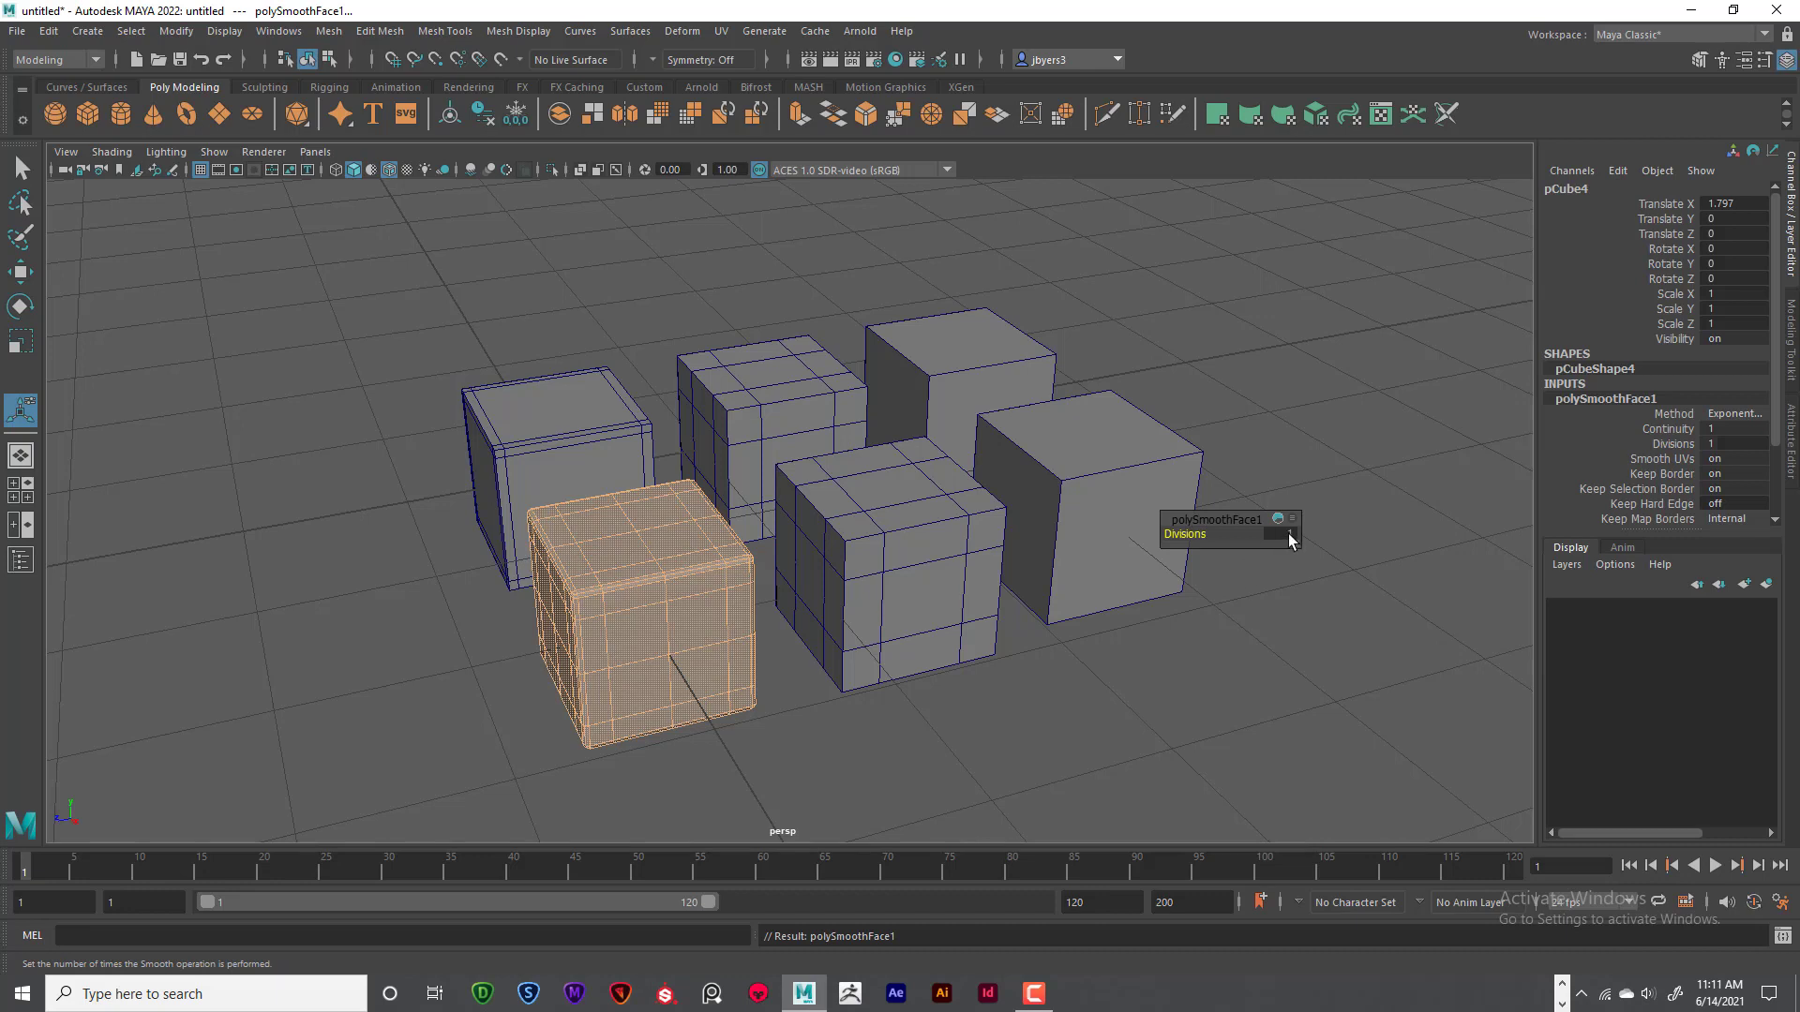
pyautogui.click(1286, 532)
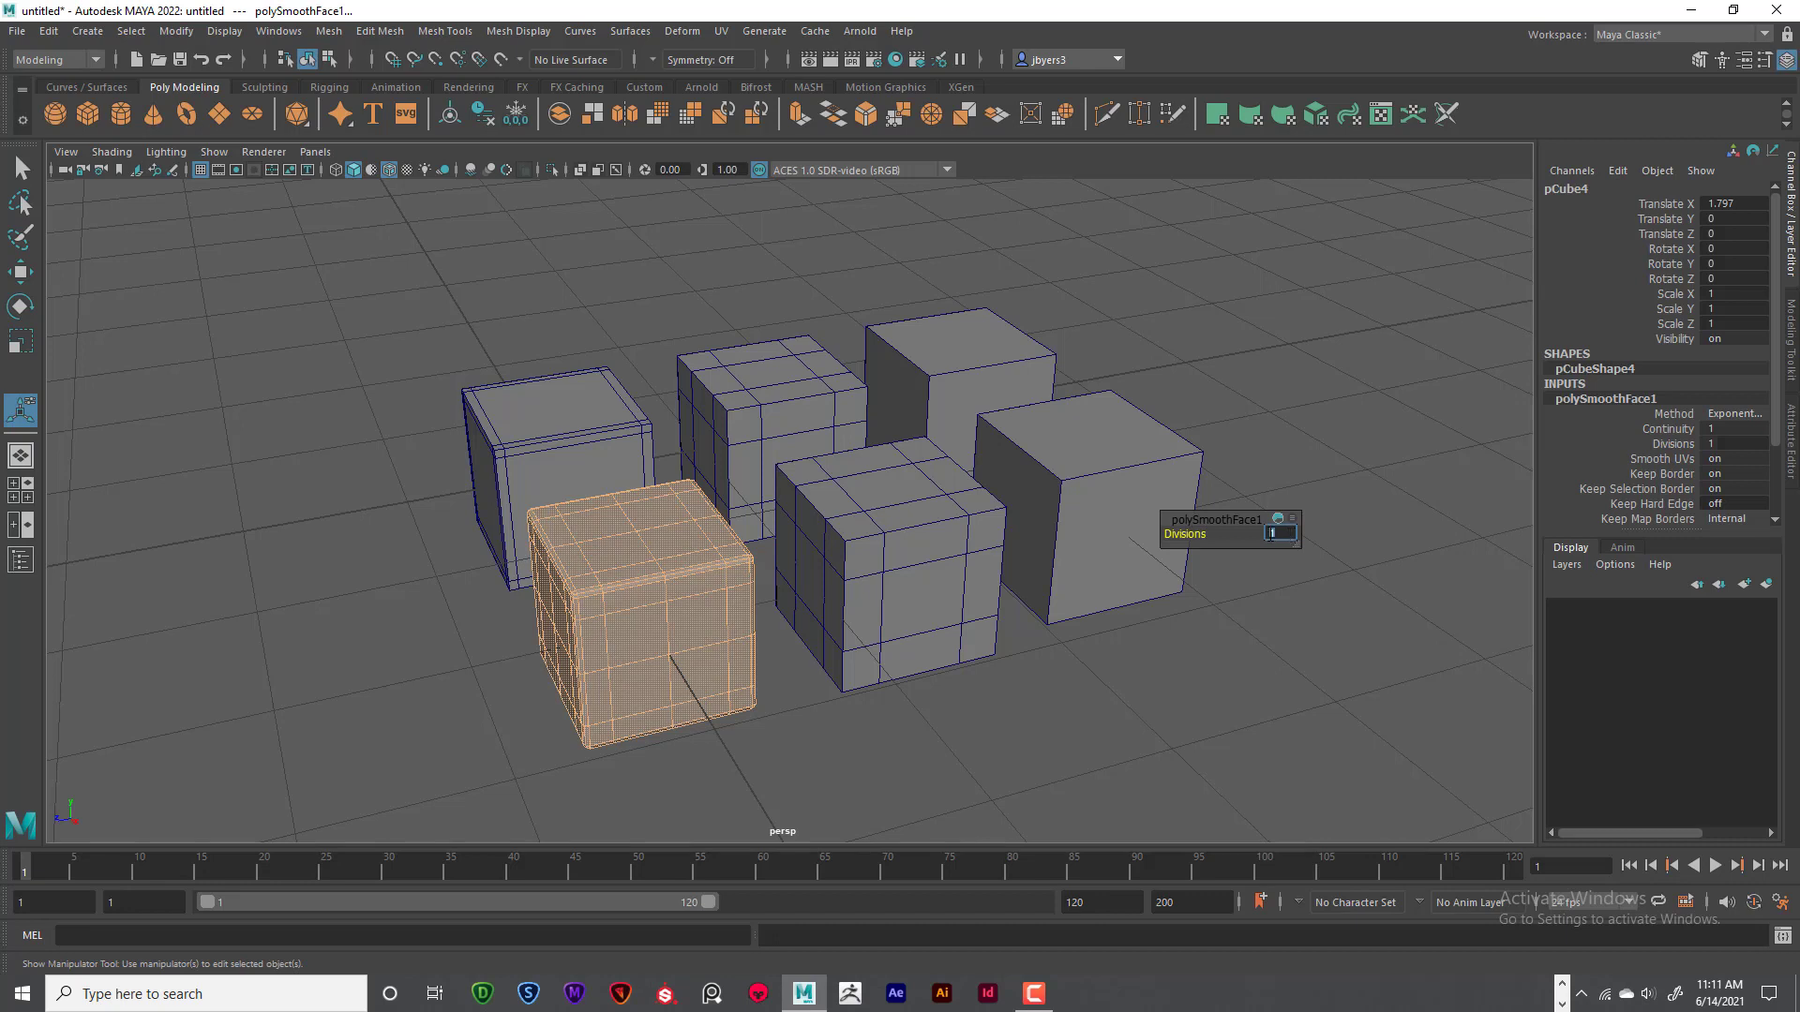
pyautogui.write('2')
pyautogui.press('Return')
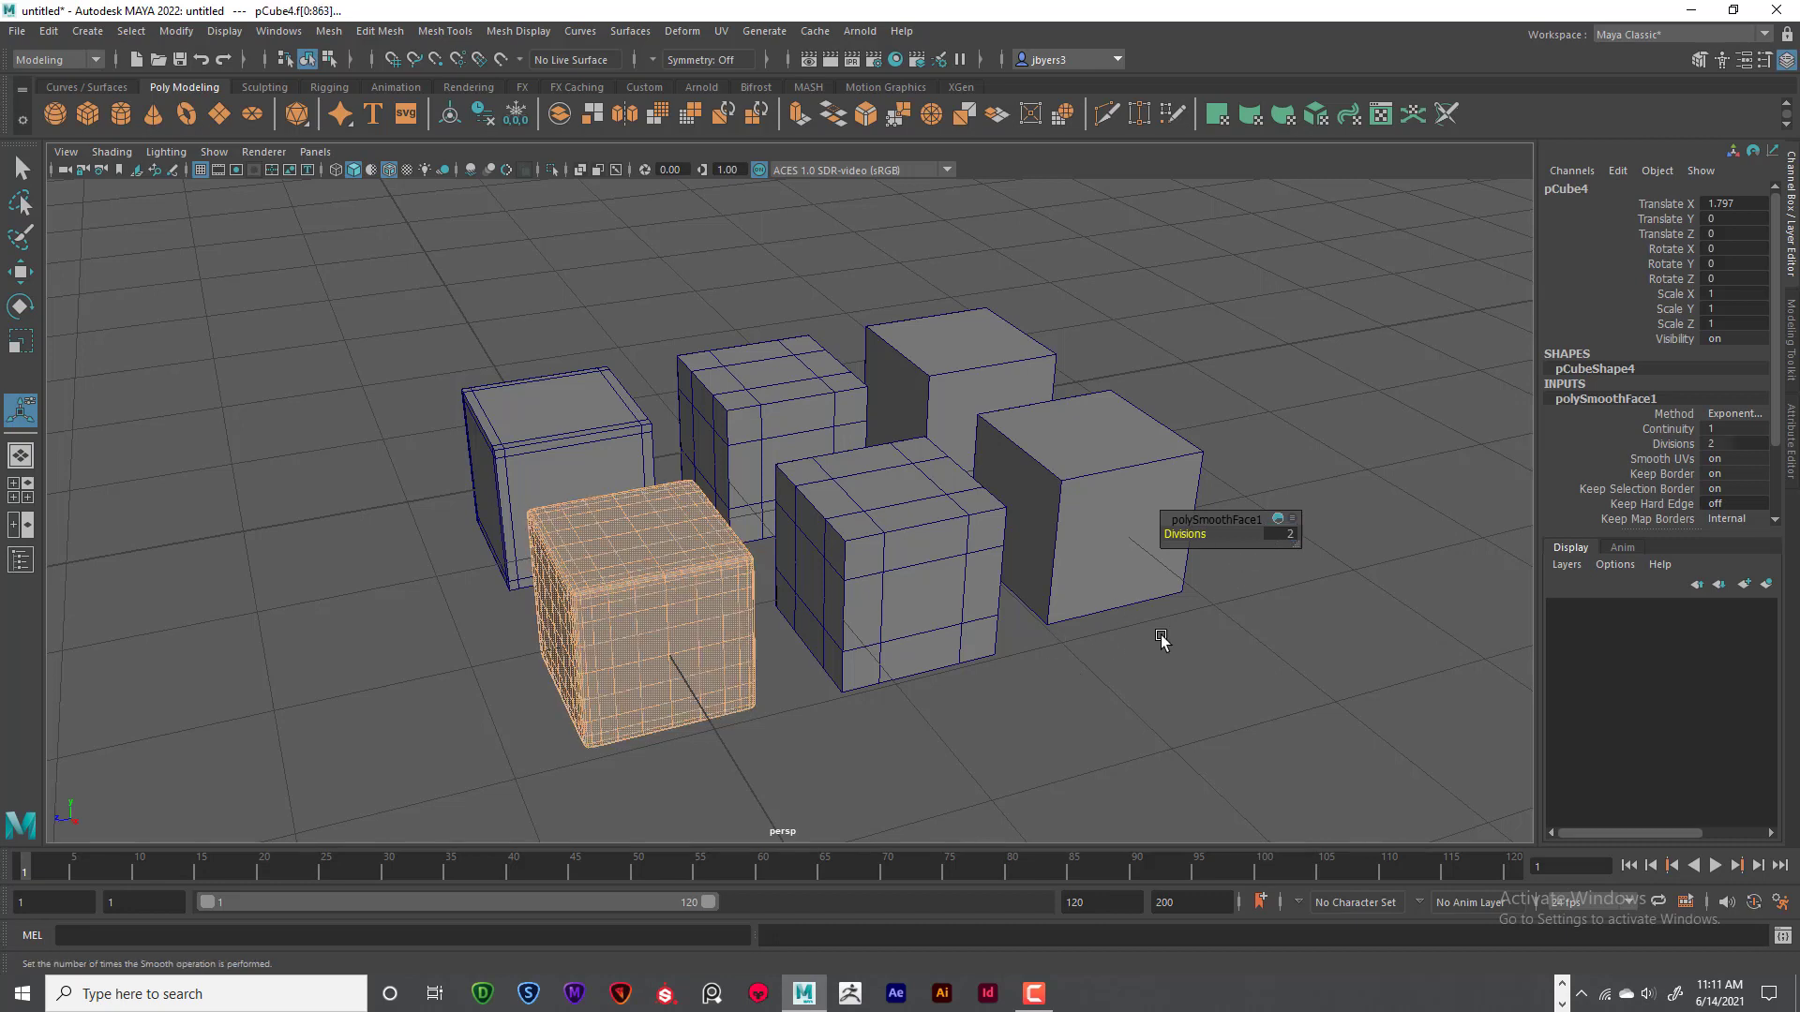
# - Try 3 smoothing divisions on the tight-loop copy and inspect its rounded edges up close
pyautogui.click(1290, 535)
pyautogui.press('Return')
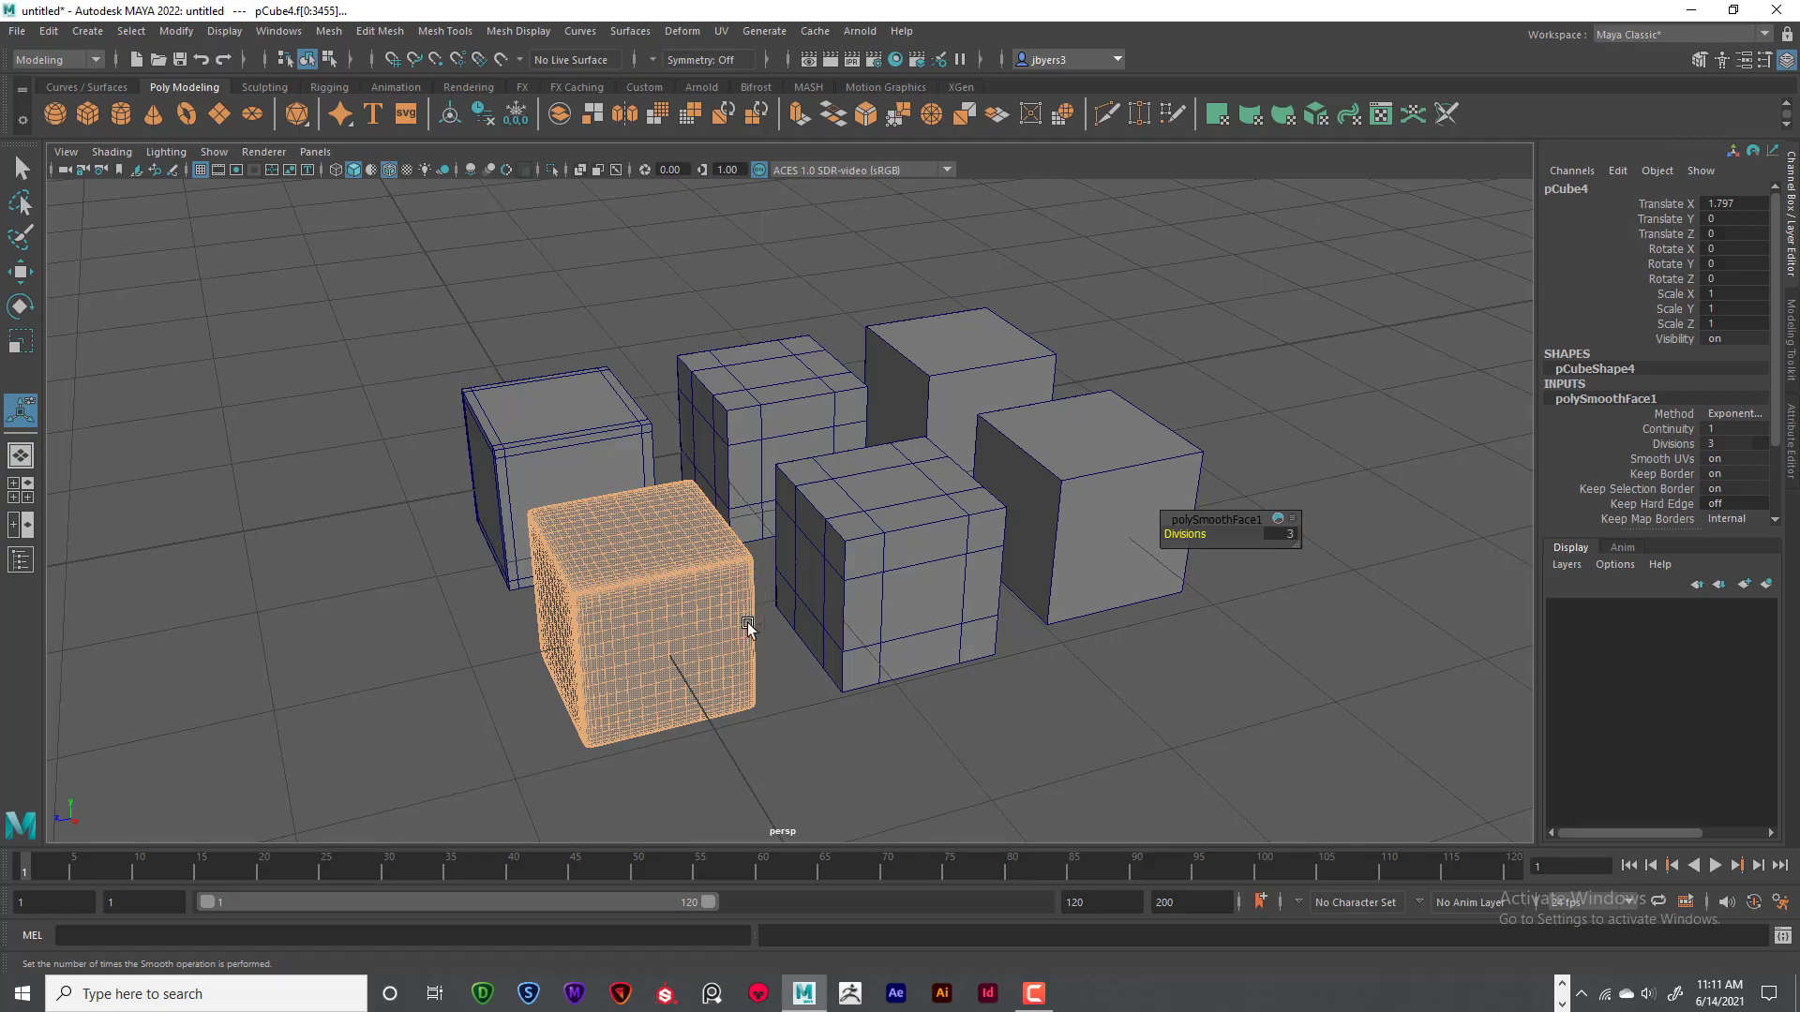
pyautogui.scroll(3, 711, 628)
pyautogui.scroll(5, 711, 628)
pyautogui.keyDown('alt'); pyautogui.moveTo(683, 645); pyautogui.dragTo(844, 538, button='middle'); pyautogui.keyUp('alt')
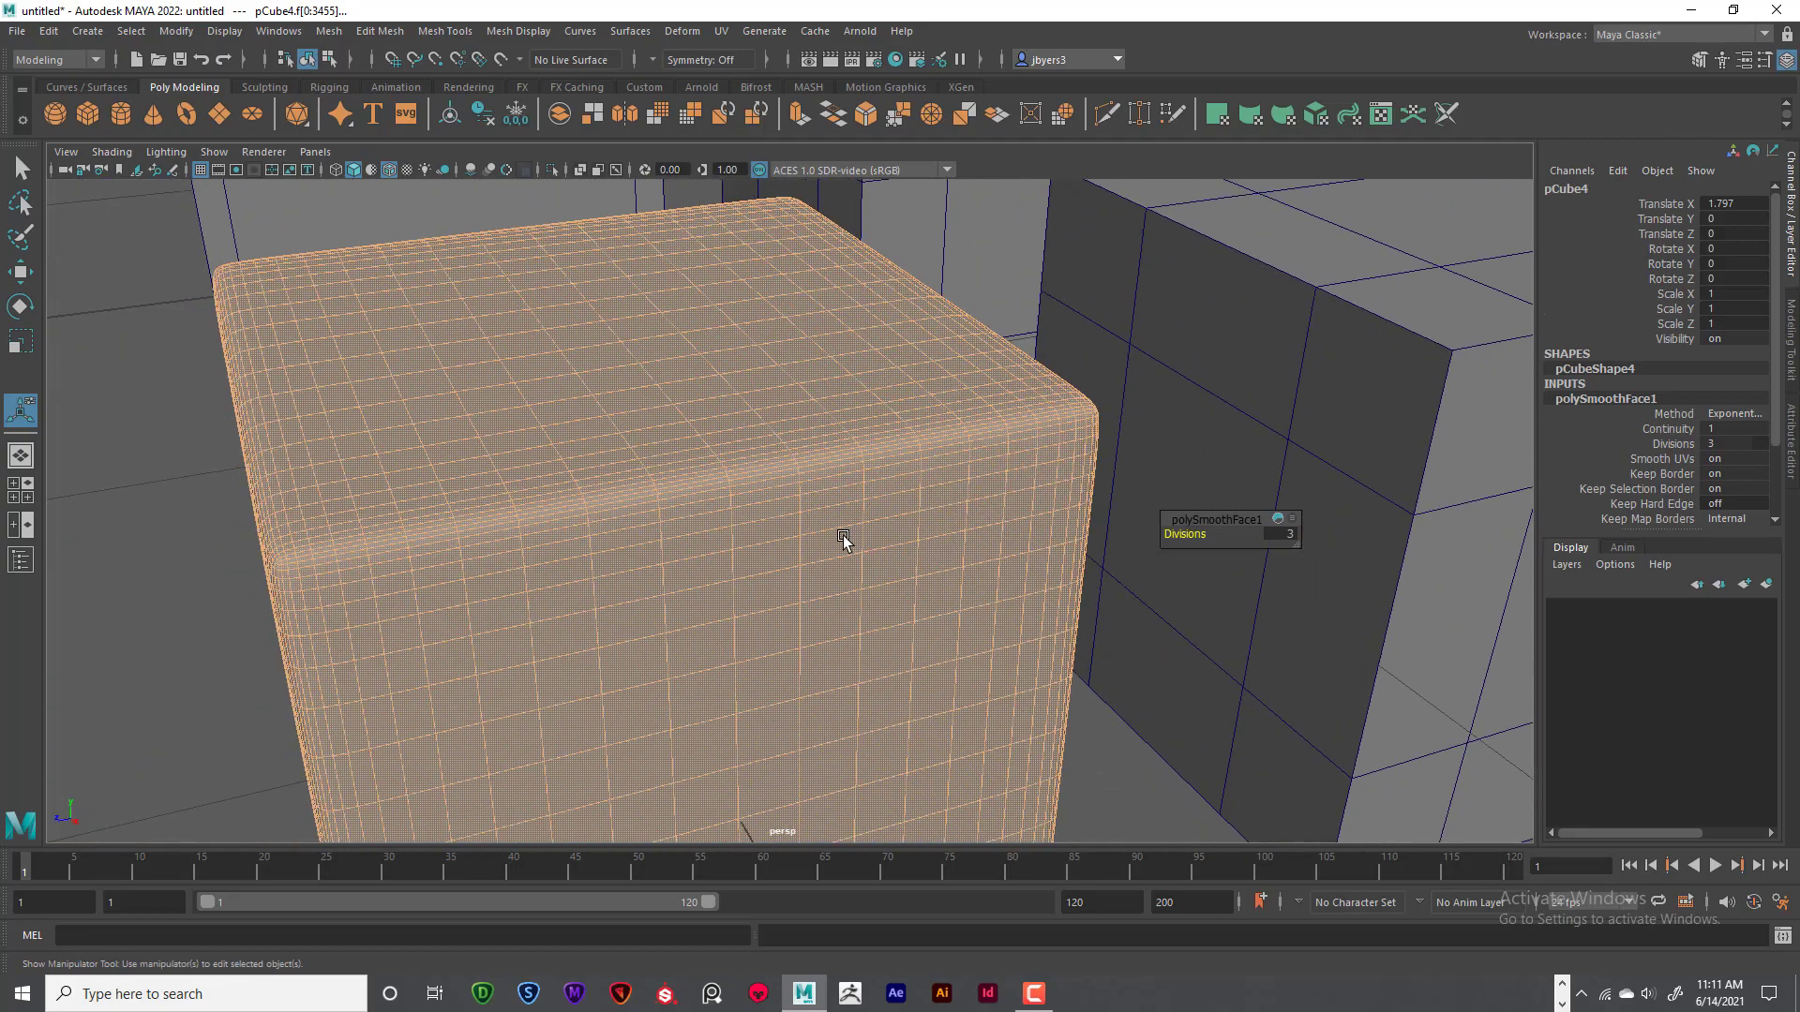
pyautogui.keyDown('alt'); pyautogui.moveTo(844, 538); pyautogui.dragTo(925, 539); pyautogui.keyUp('alt')
pyautogui.scroll(-6, 918, 535)
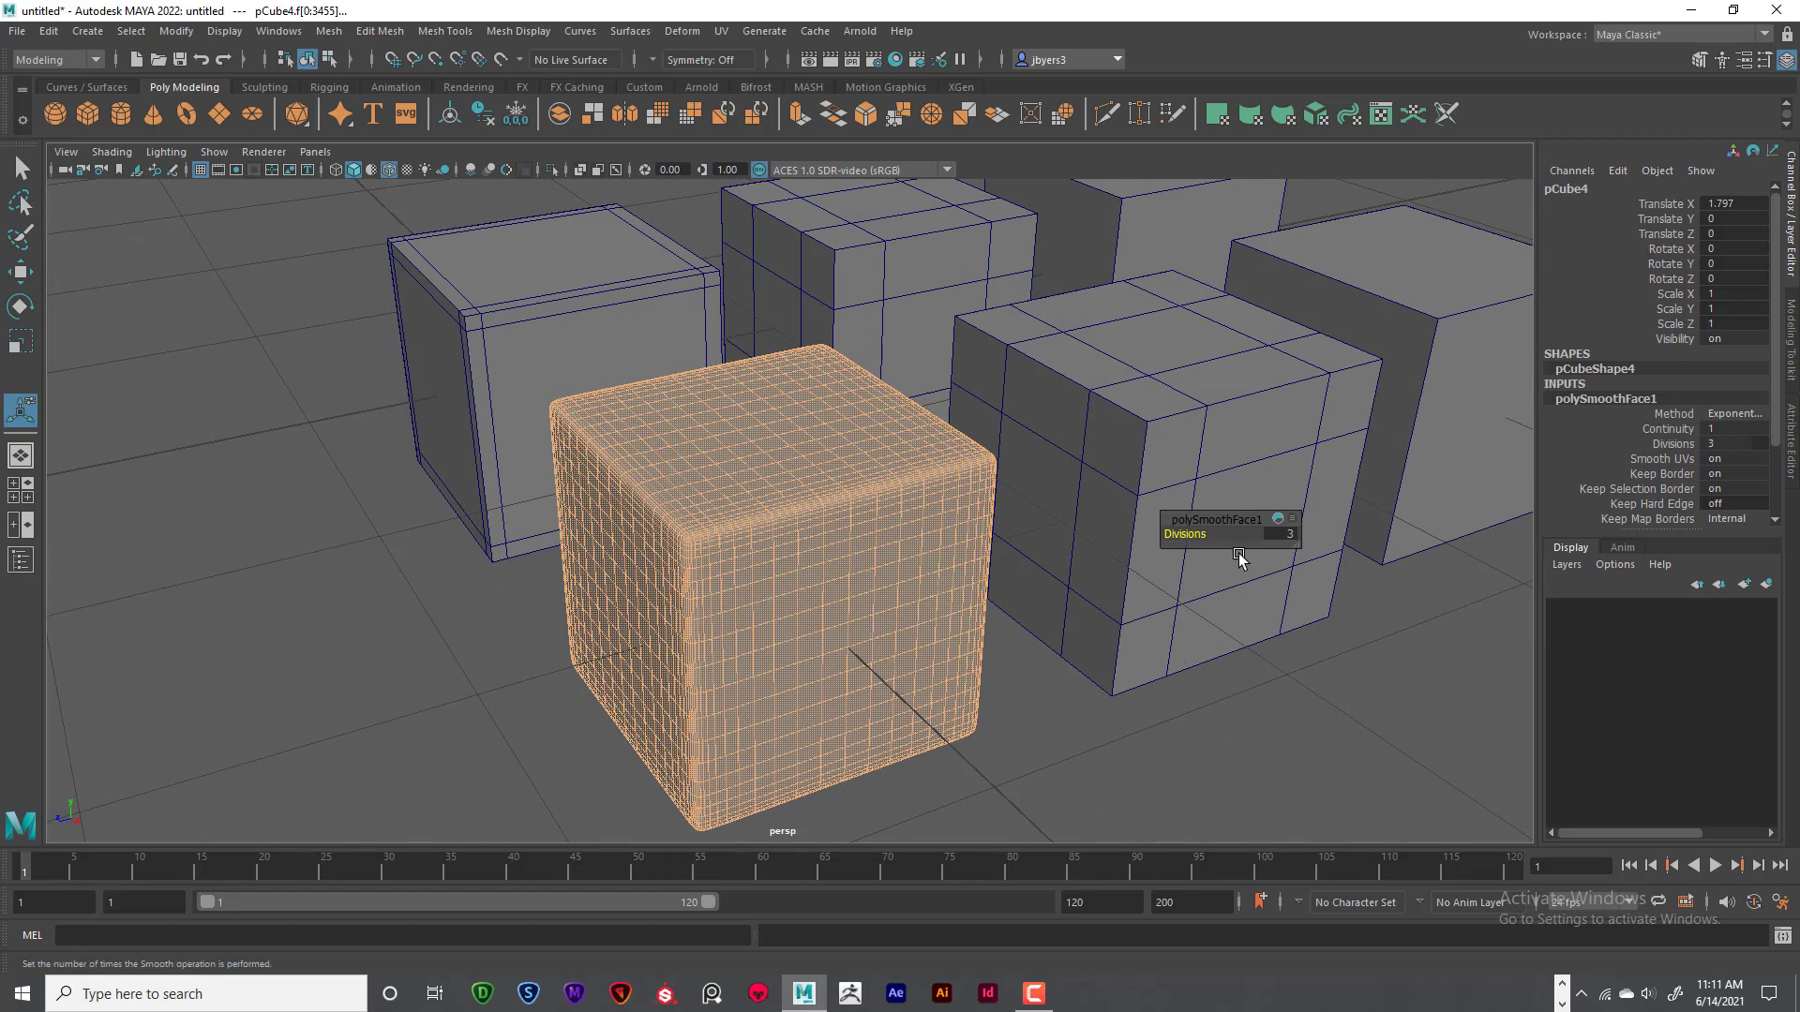
pyautogui.keyDown('alt'); pyautogui.moveTo(887, 537); pyautogui.dragTo(1336, 563); pyautogui.keyUp('alt')
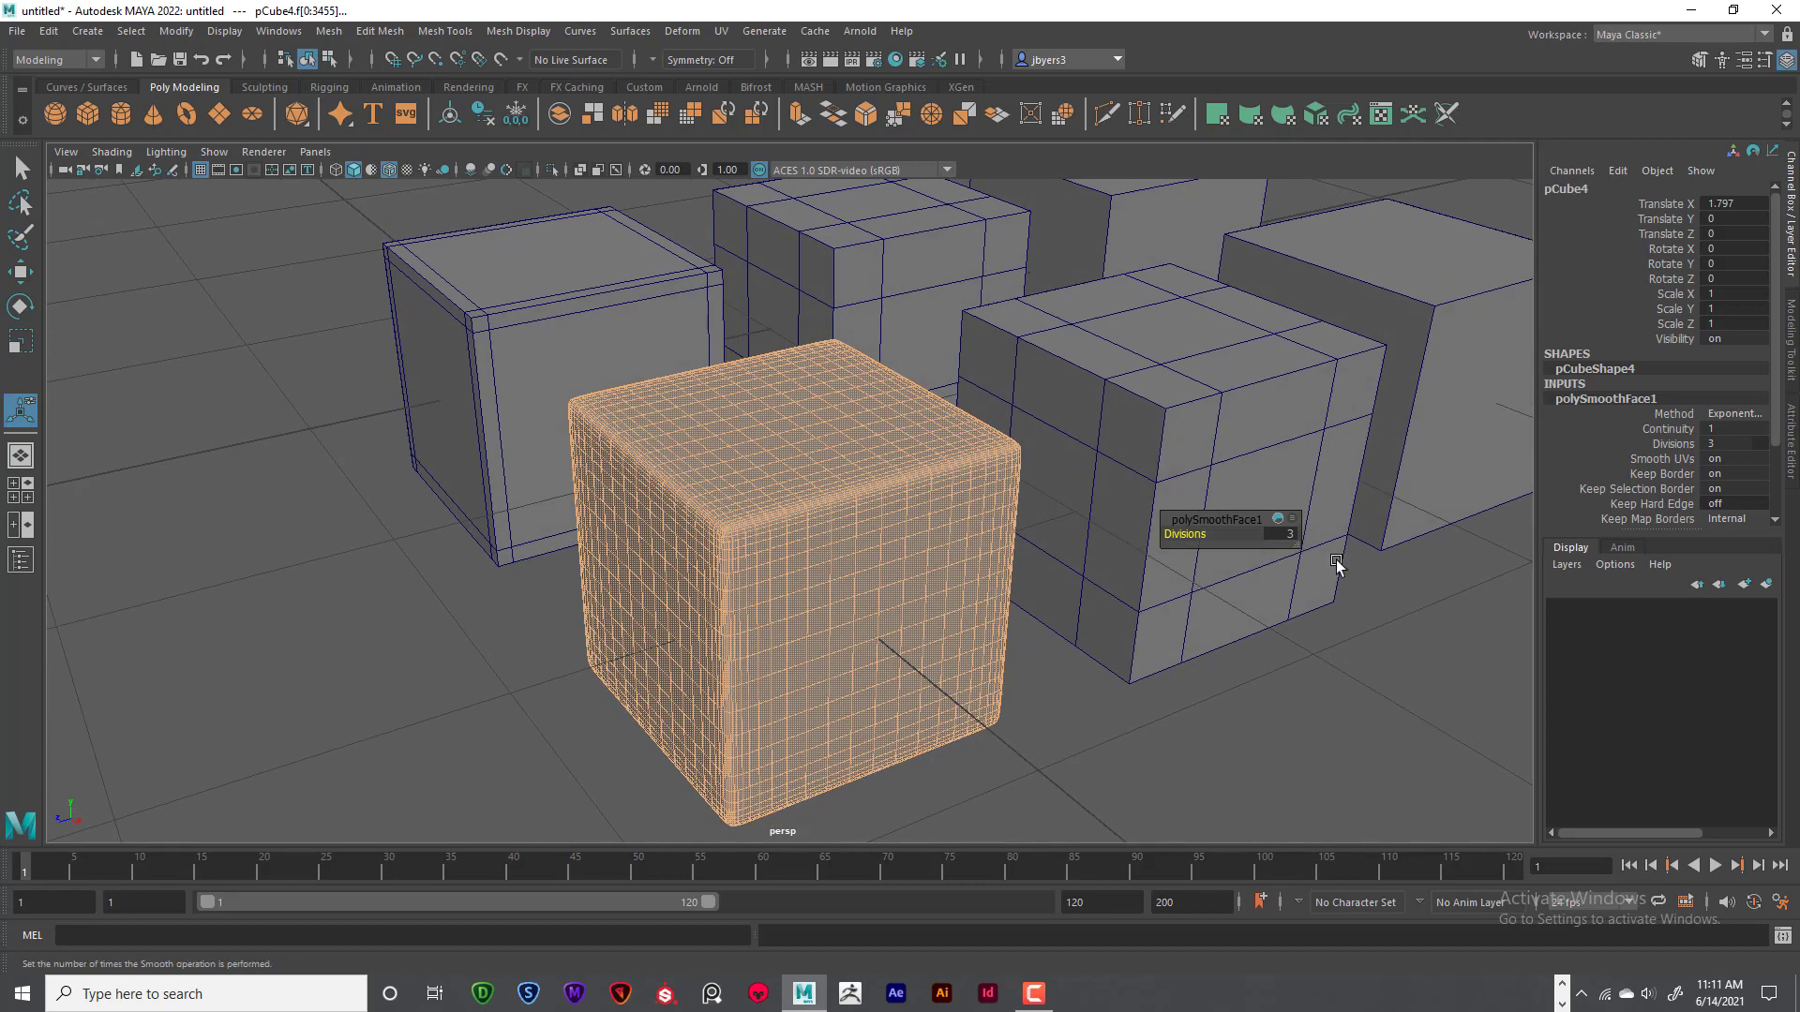
# - Set the smoothing divisions of the tight-loop copy back to 2 and deselect it
pyautogui.click(1291, 534)
pyautogui.press('Return')
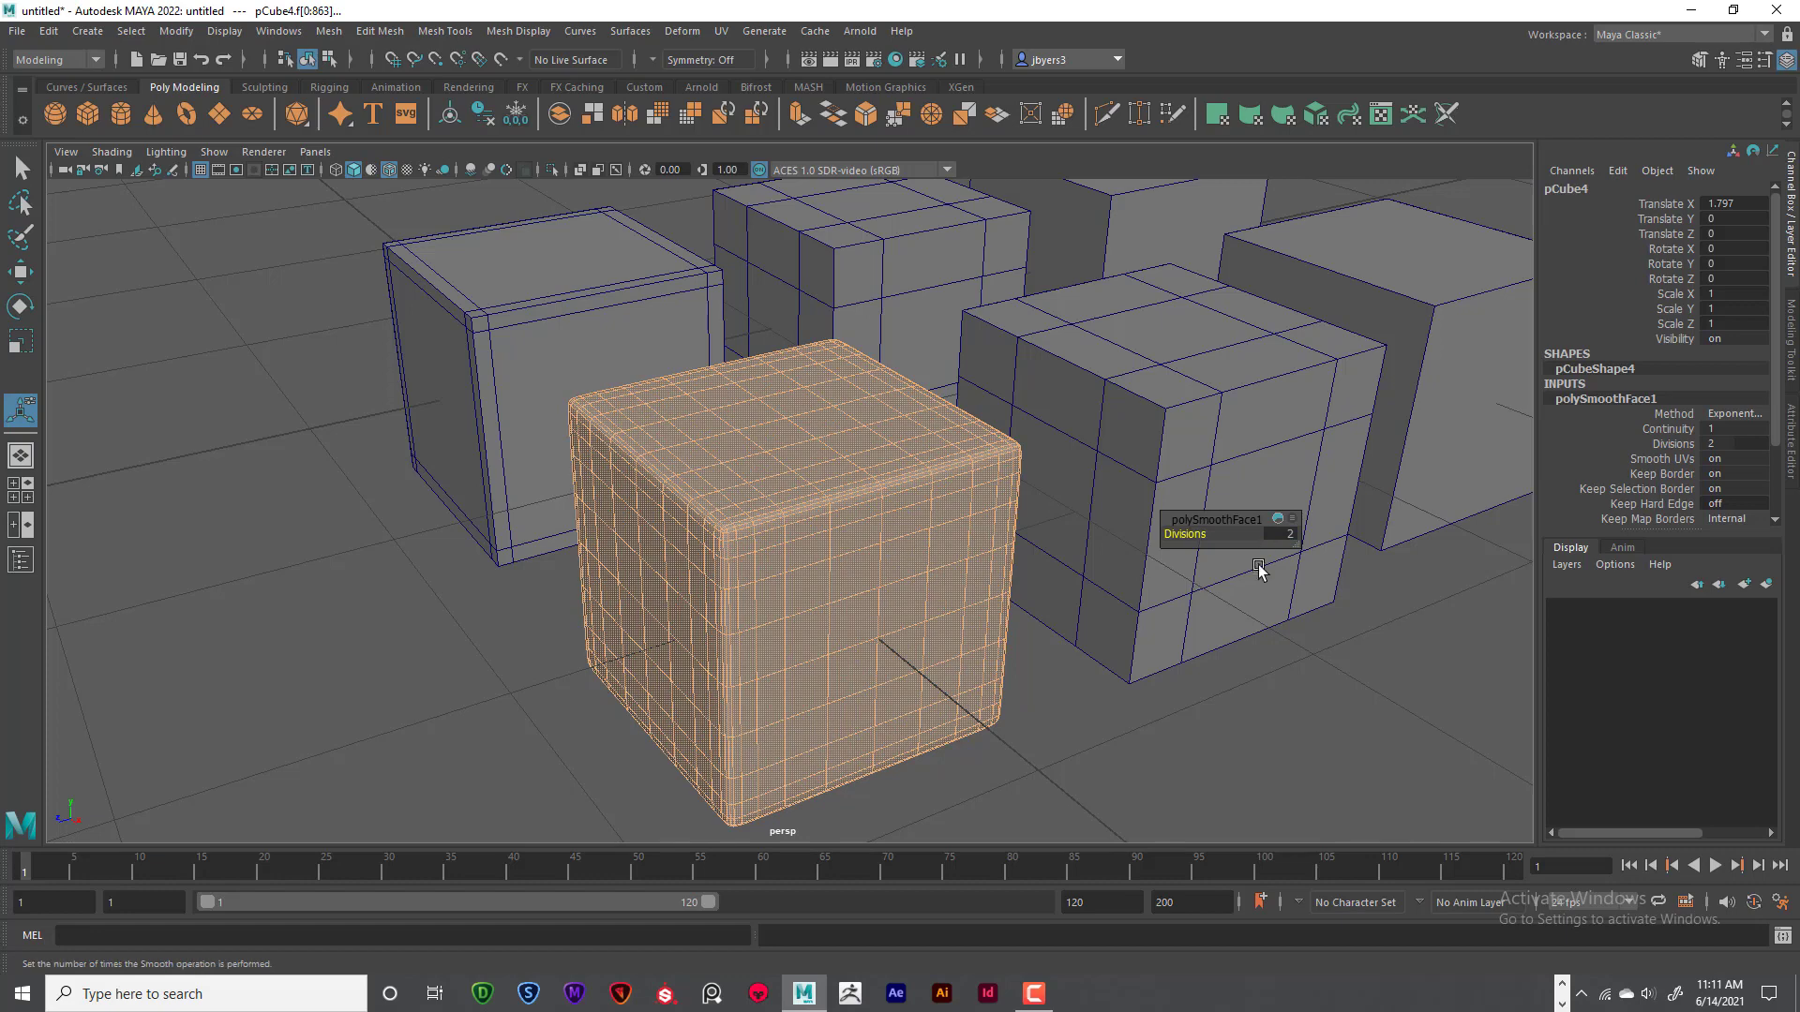
pyautogui.click(1118, 714)
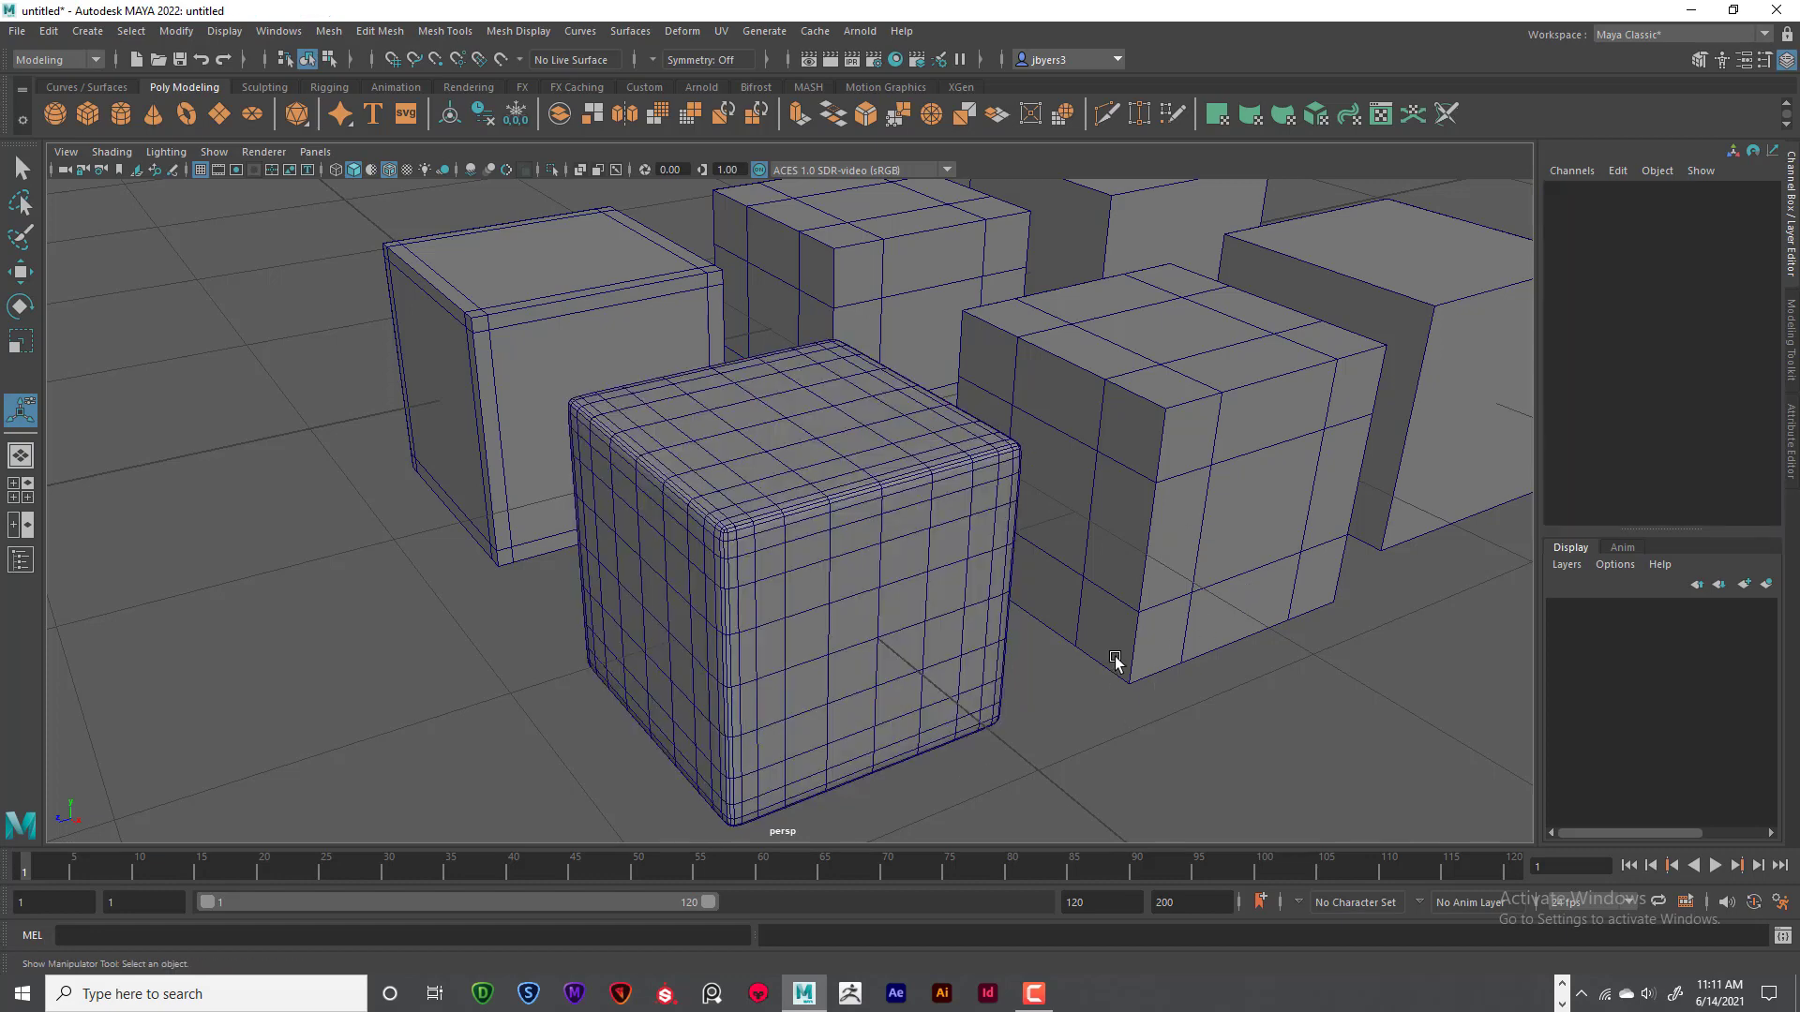
# - Examine the smoothed tight-loop cube's edges and corners from several angles beside the unsmoothed wide-loop copy, ending with the smoothed cube selected
pyautogui.keyDown('alt'); pyautogui.moveTo(985, 560); pyautogui.dragTo(924, 568); pyautogui.keyUp('alt')
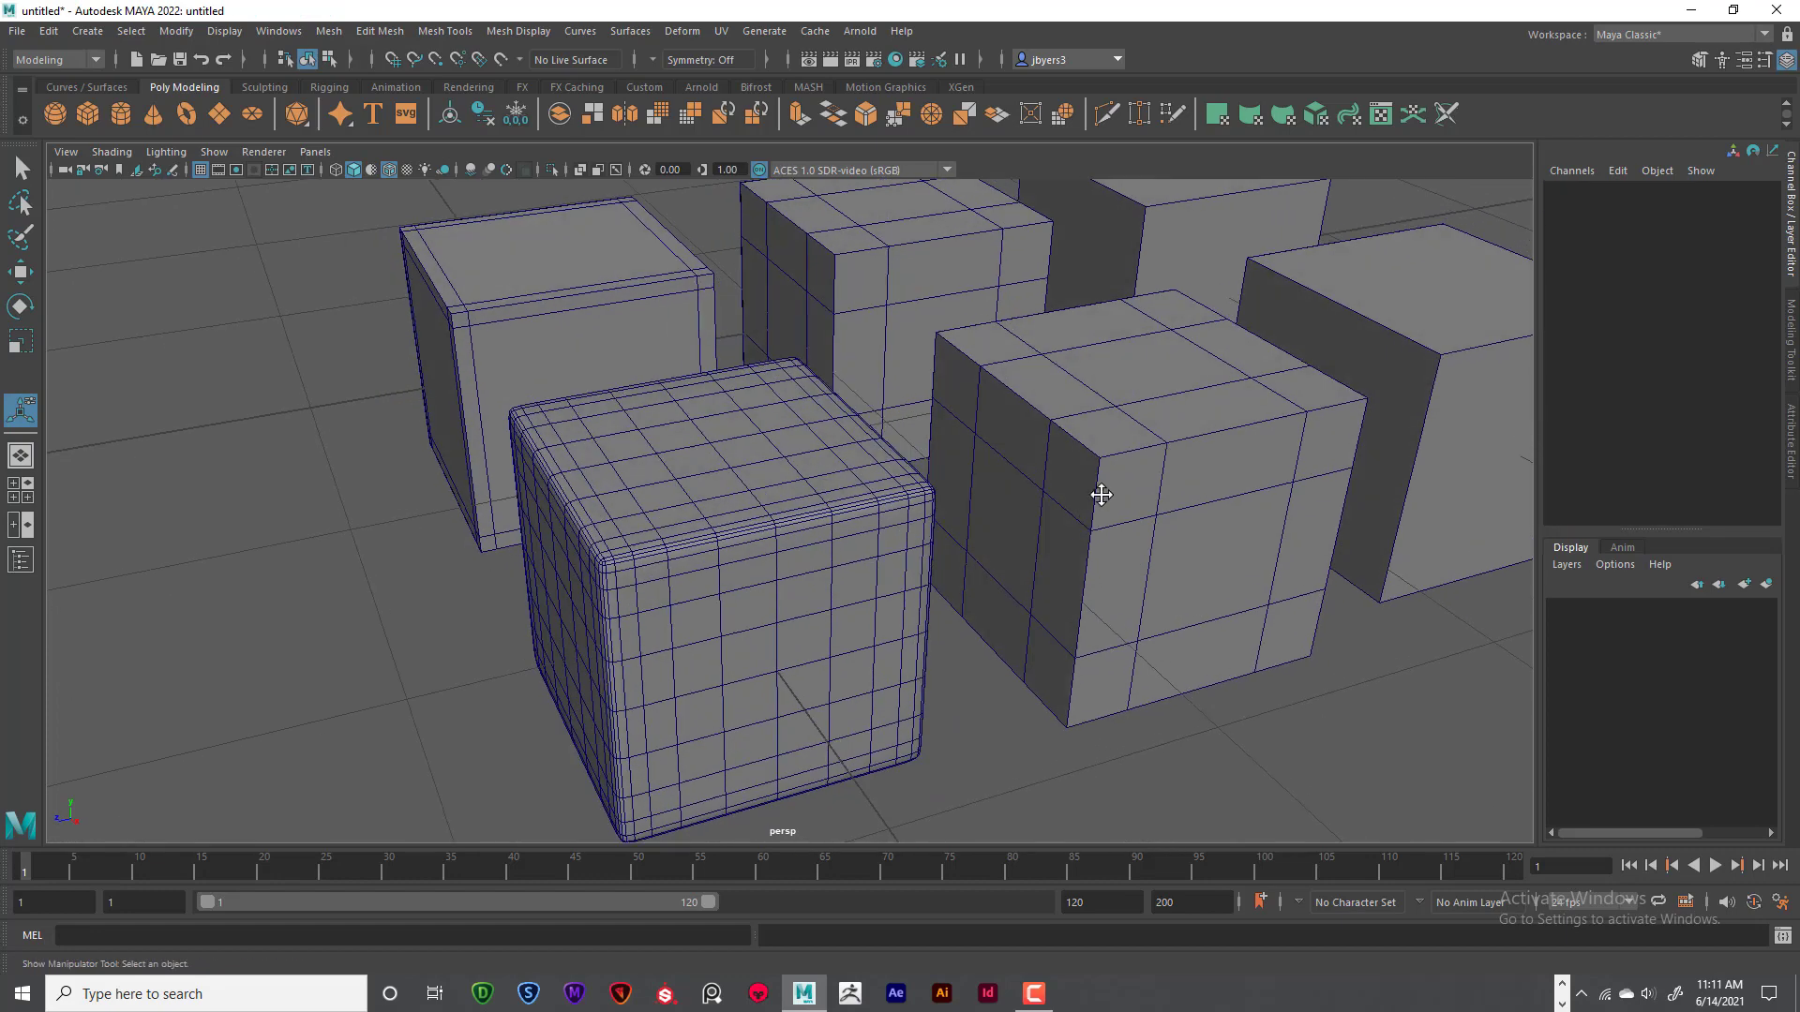
pyautogui.keyDown('alt'); pyautogui.moveTo(1101, 494); pyautogui.dragTo(1038, 484, button='middle'); pyautogui.keyUp('alt')
pyautogui.click(1038, 483)
pyautogui.scroll(6, 755, 523)
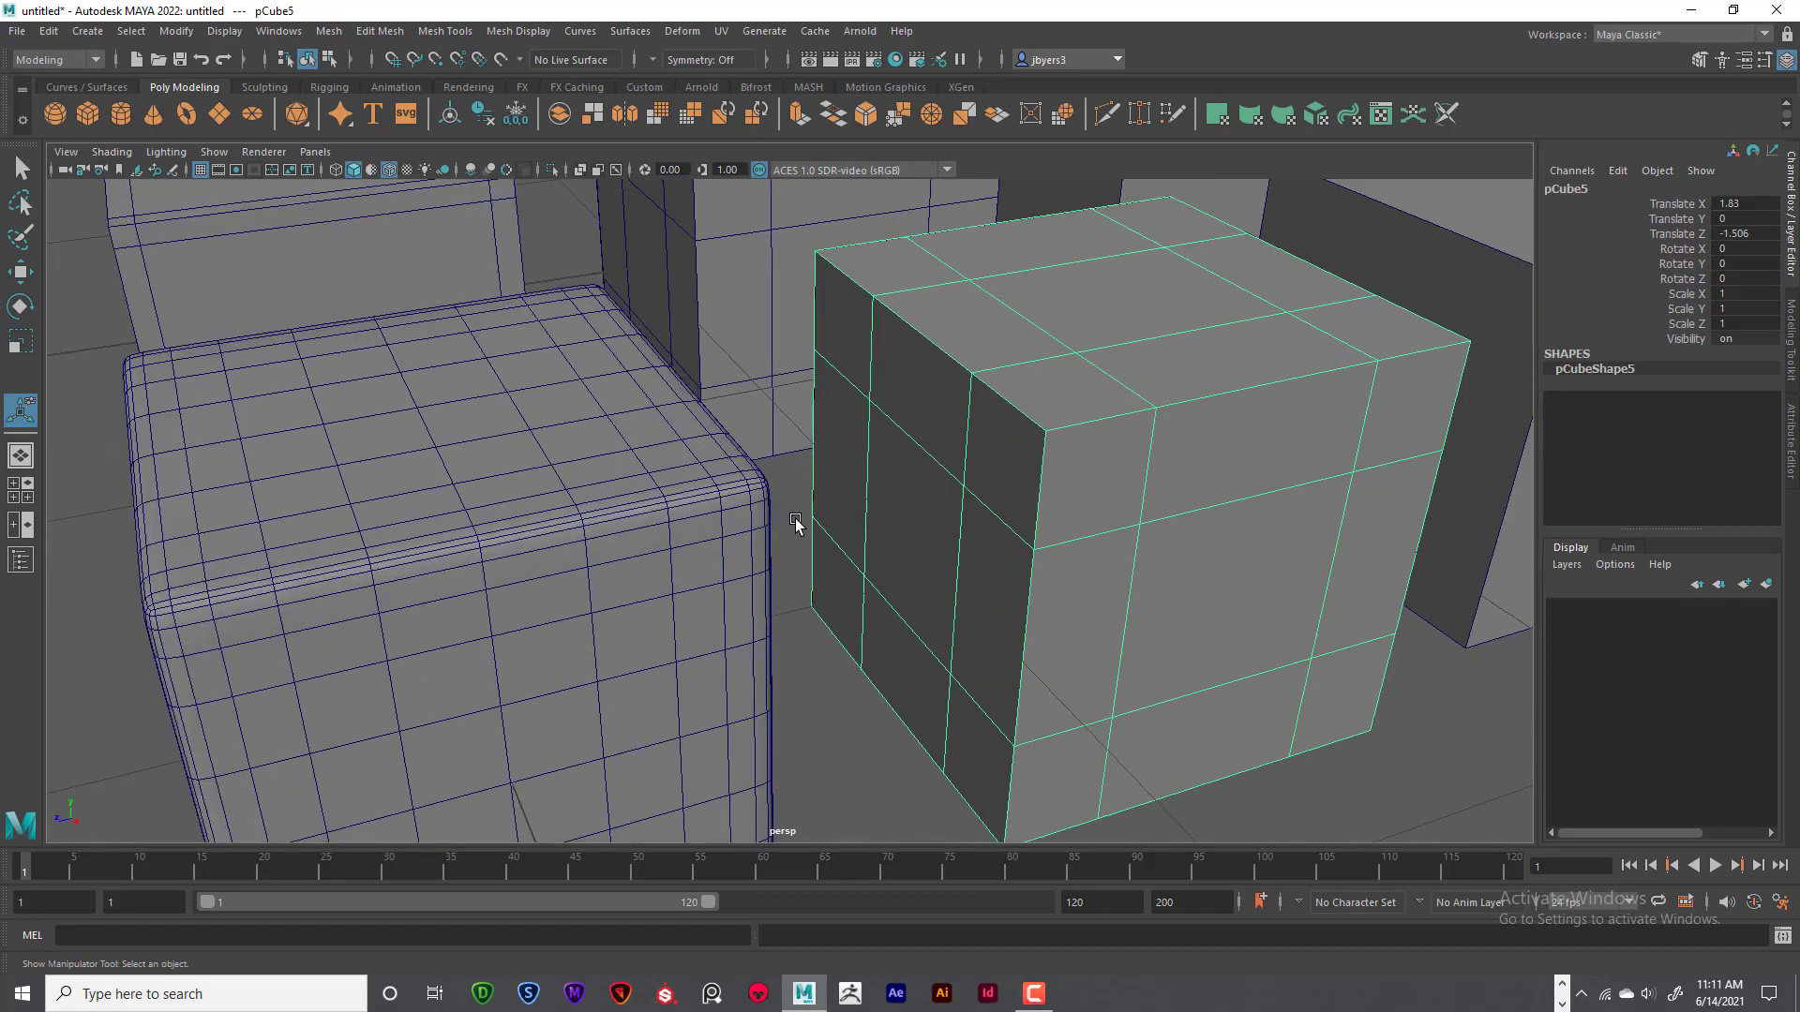
pyautogui.scroll(-4, 733, 525)
pyautogui.keyDown('alt'); pyautogui.moveTo(730, 527); pyautogui.dragTo(806, 519); pyautogui.keyUp('alt')
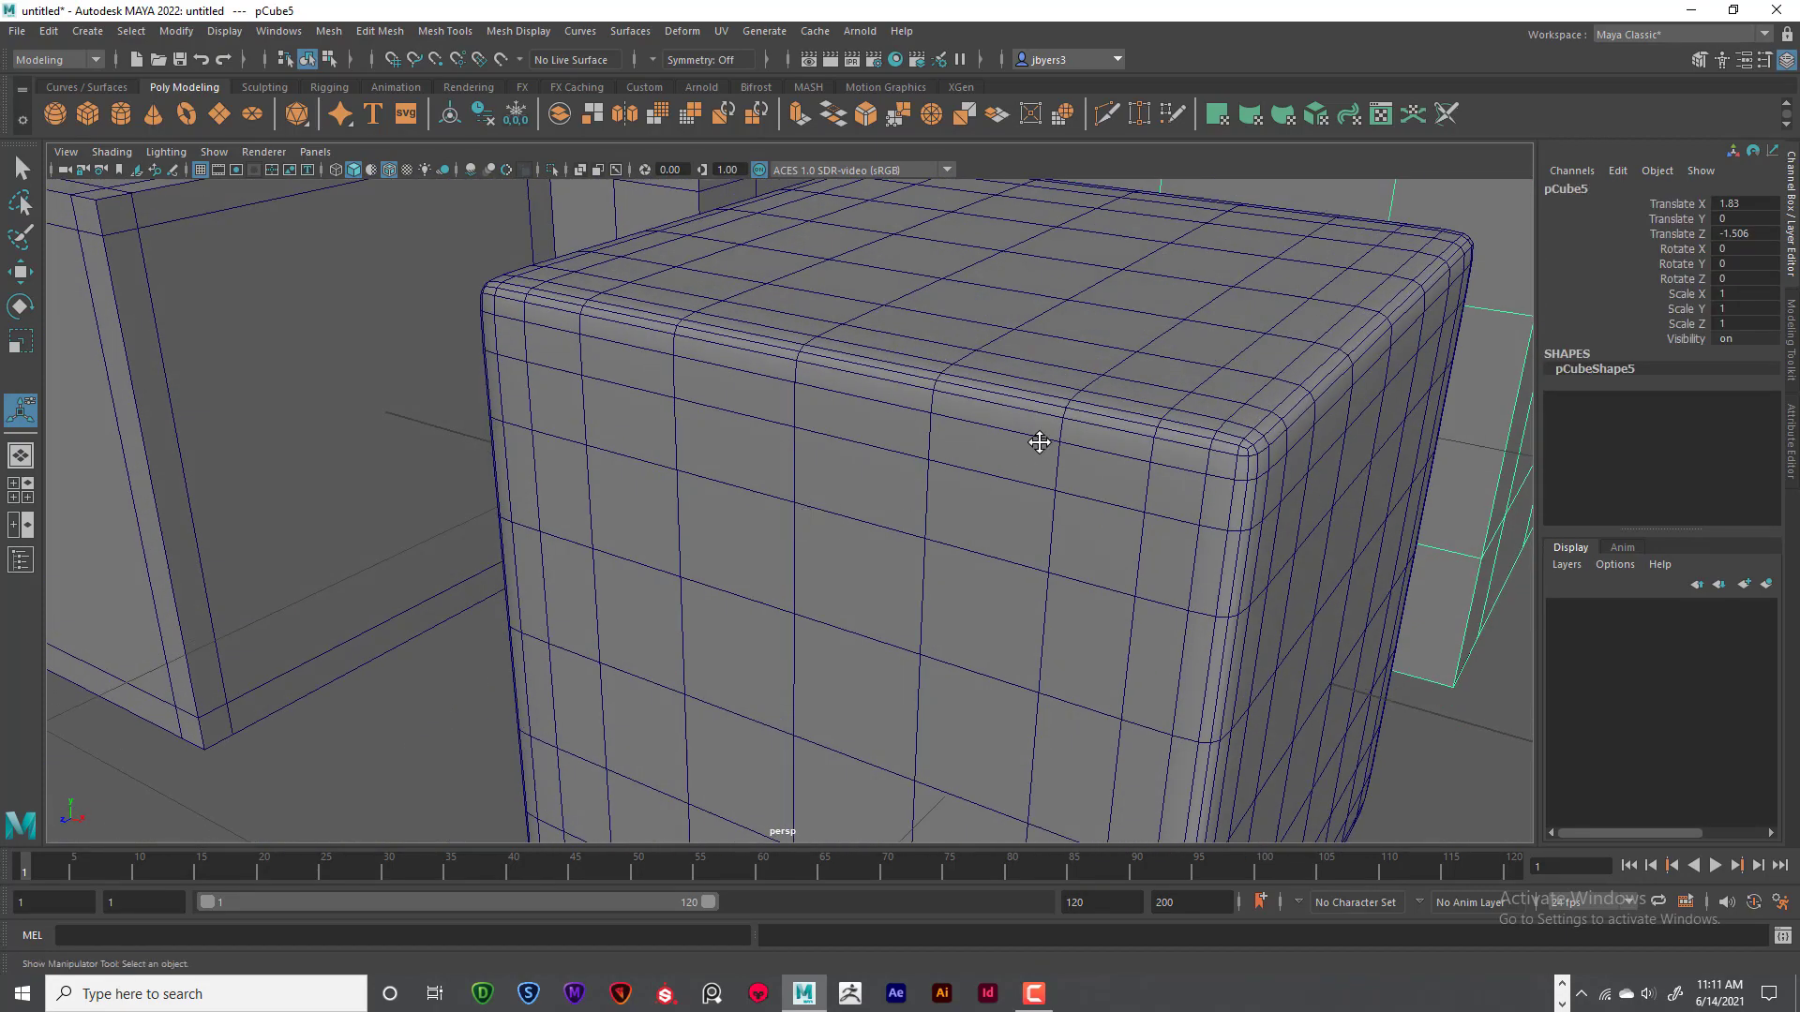
pyautogui.keyDown('alt'); pyautogui.moveTo(1214, 365); pyautogui.dragTo(1078, 379, button='middle'); pyautogui.keyUp('alt')
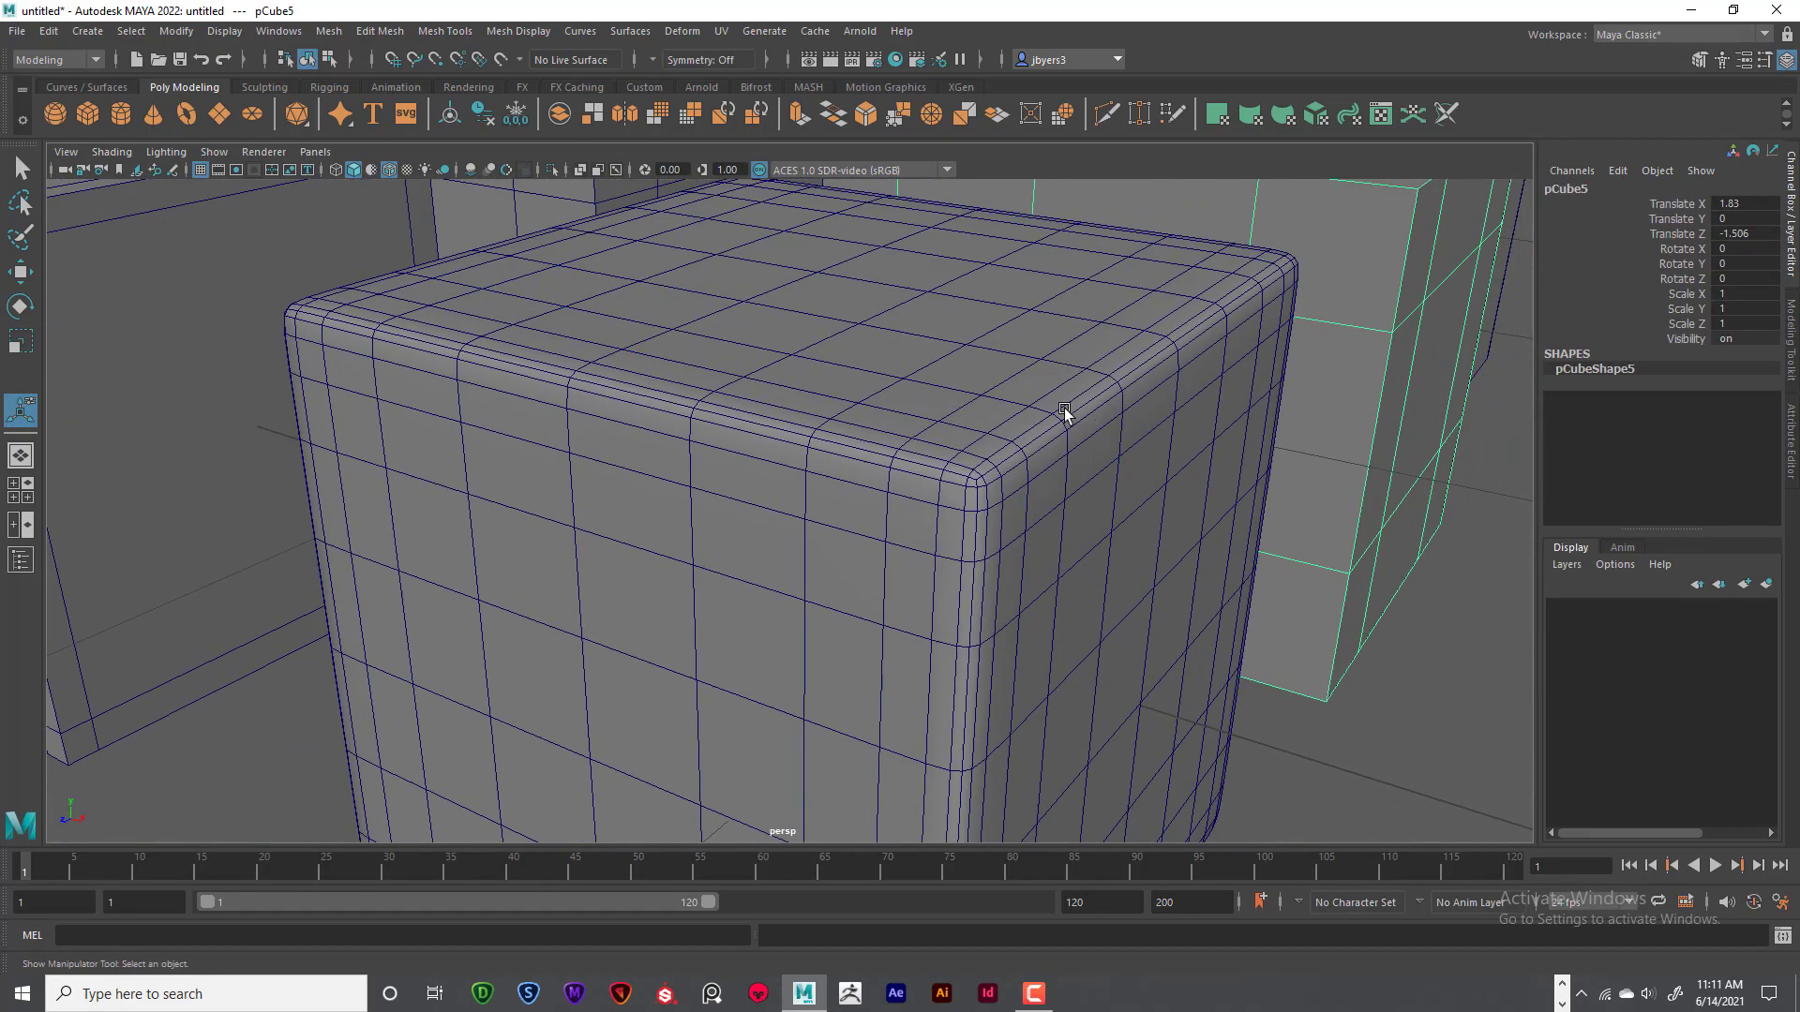
pyautogui.scroll(-3, 1122, 475)
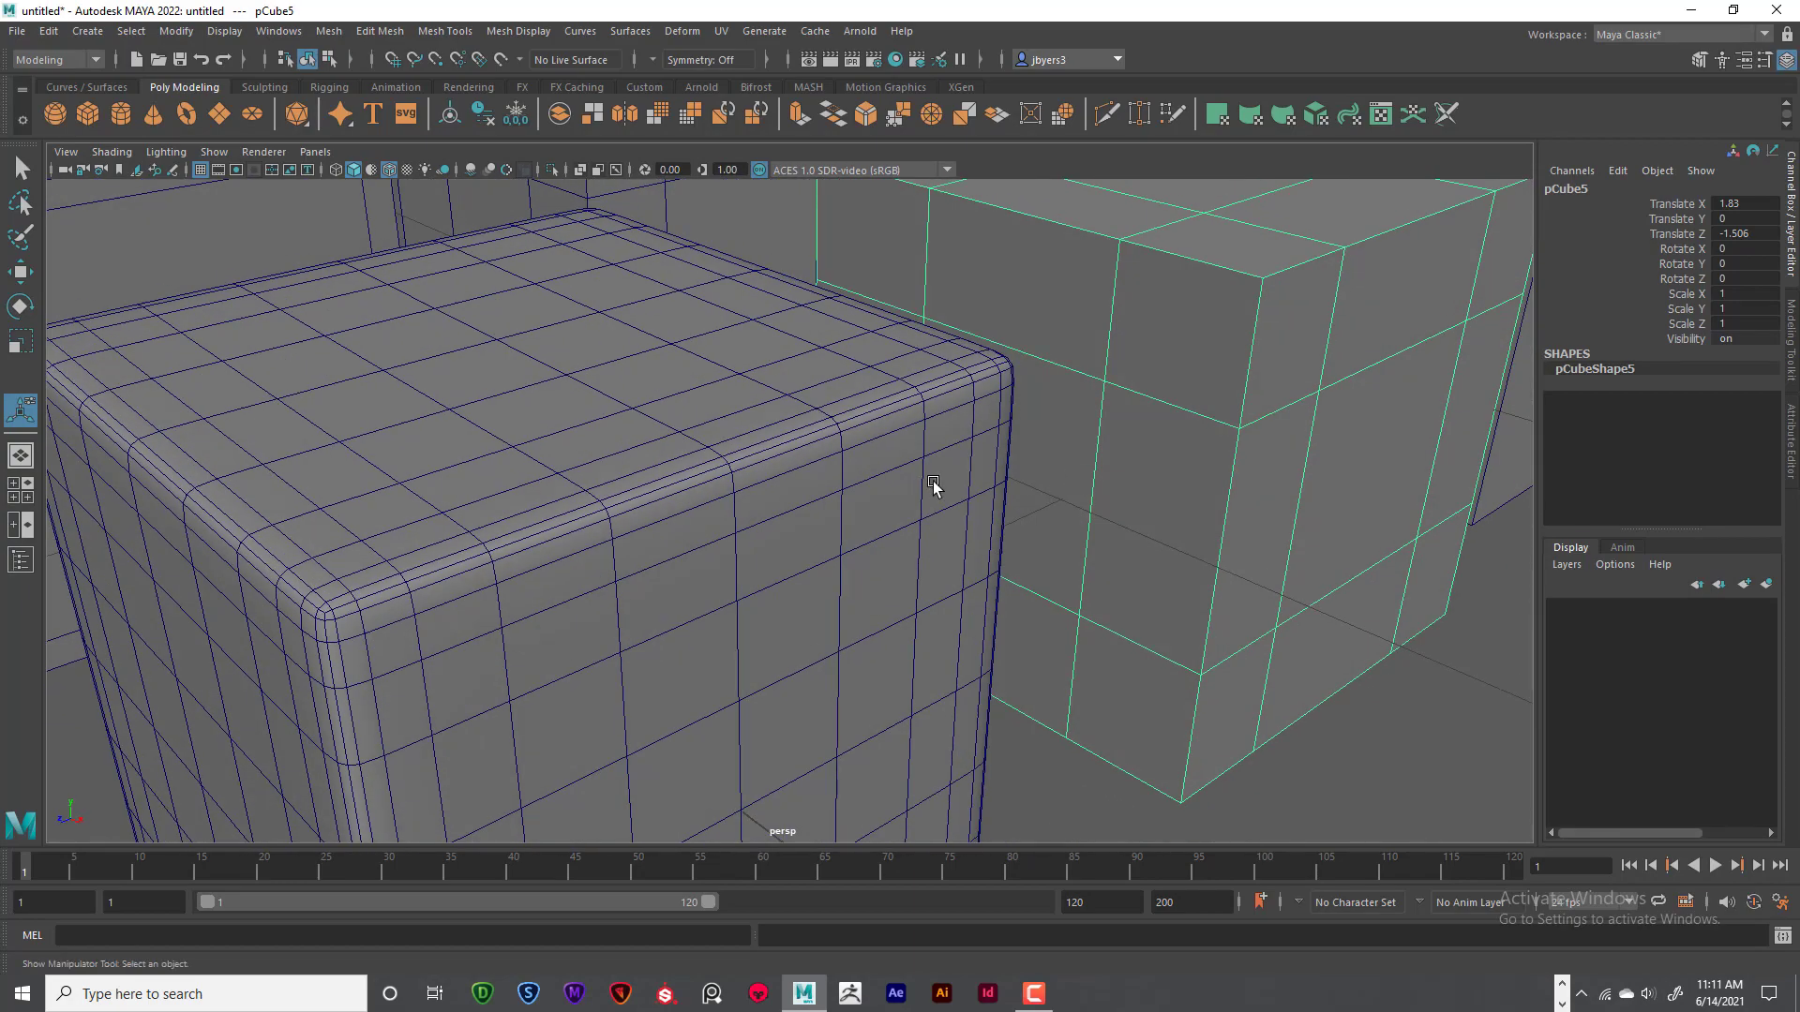
pyautogui.scroll(-2, 932, 491)
pyautogui.keyDown('alt'); pyautogui.moveTo(880, 490); pyautogui.dragTo(981, 495); pyautogui.keyUp('alt')
pyautogui.scroll(-3, 865, 494)
pyautogui.scroll(5, 977, 501)
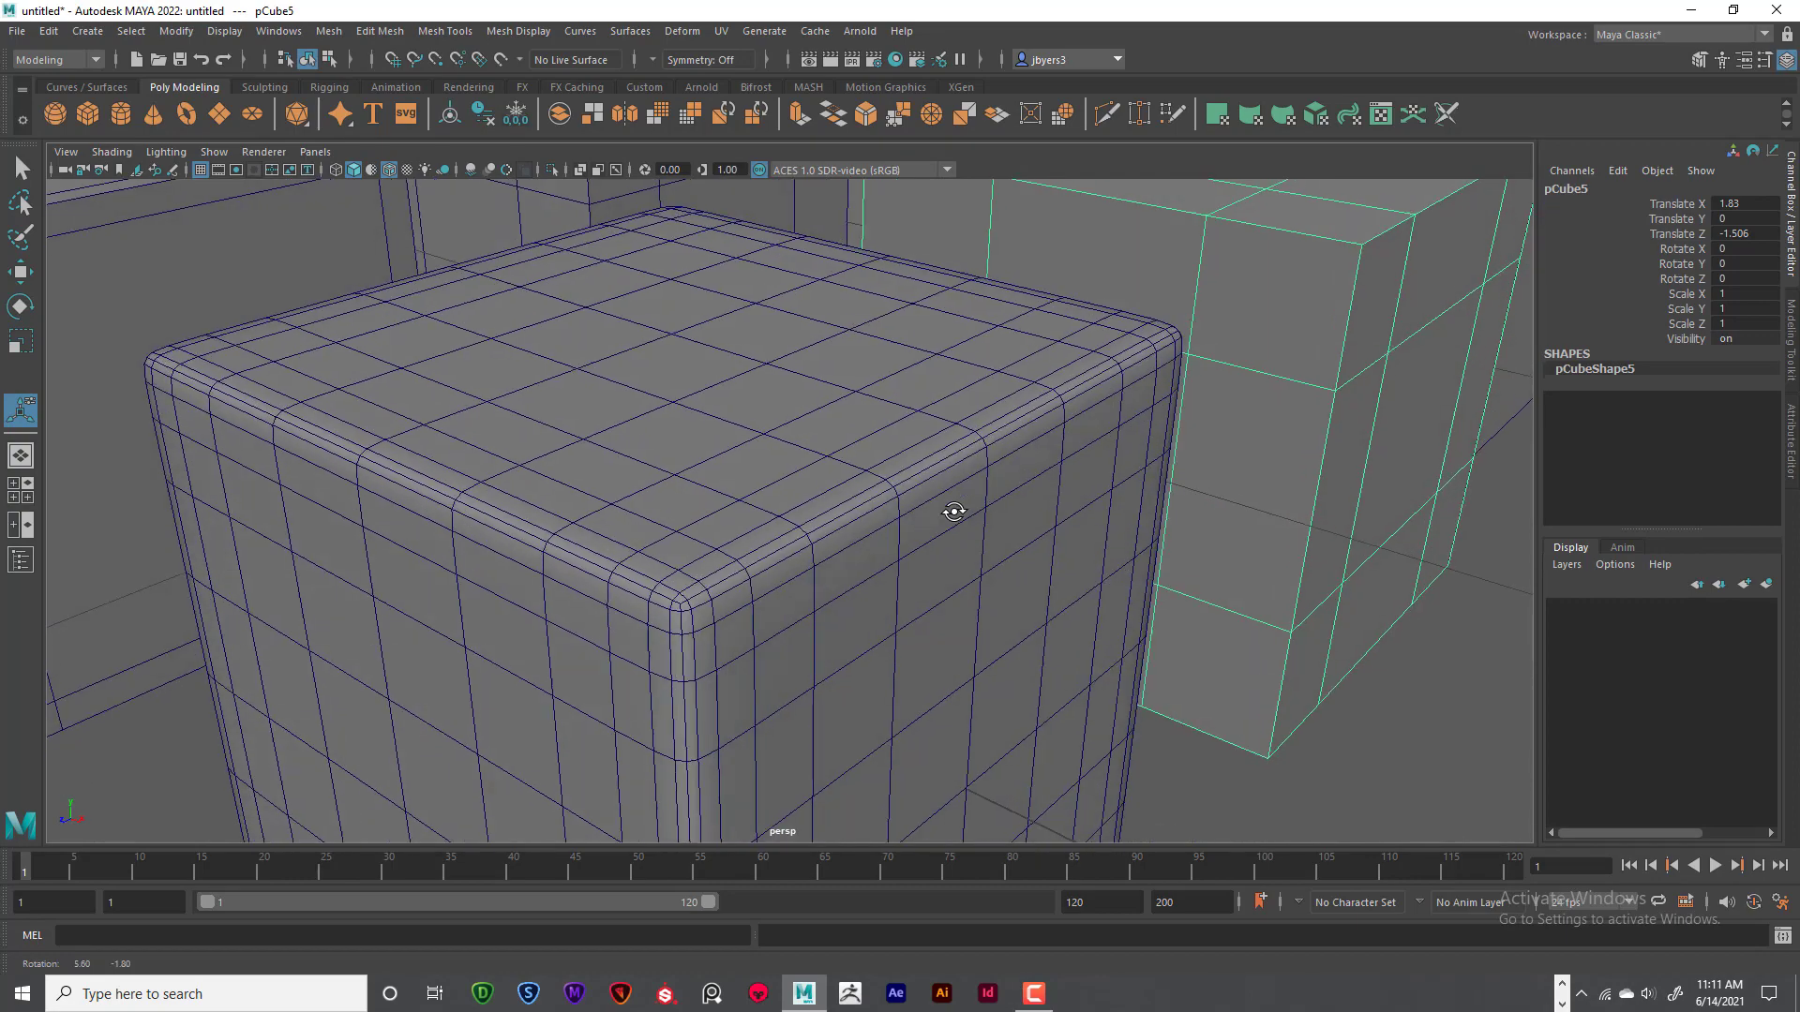
pyautogui.click(891, 500)
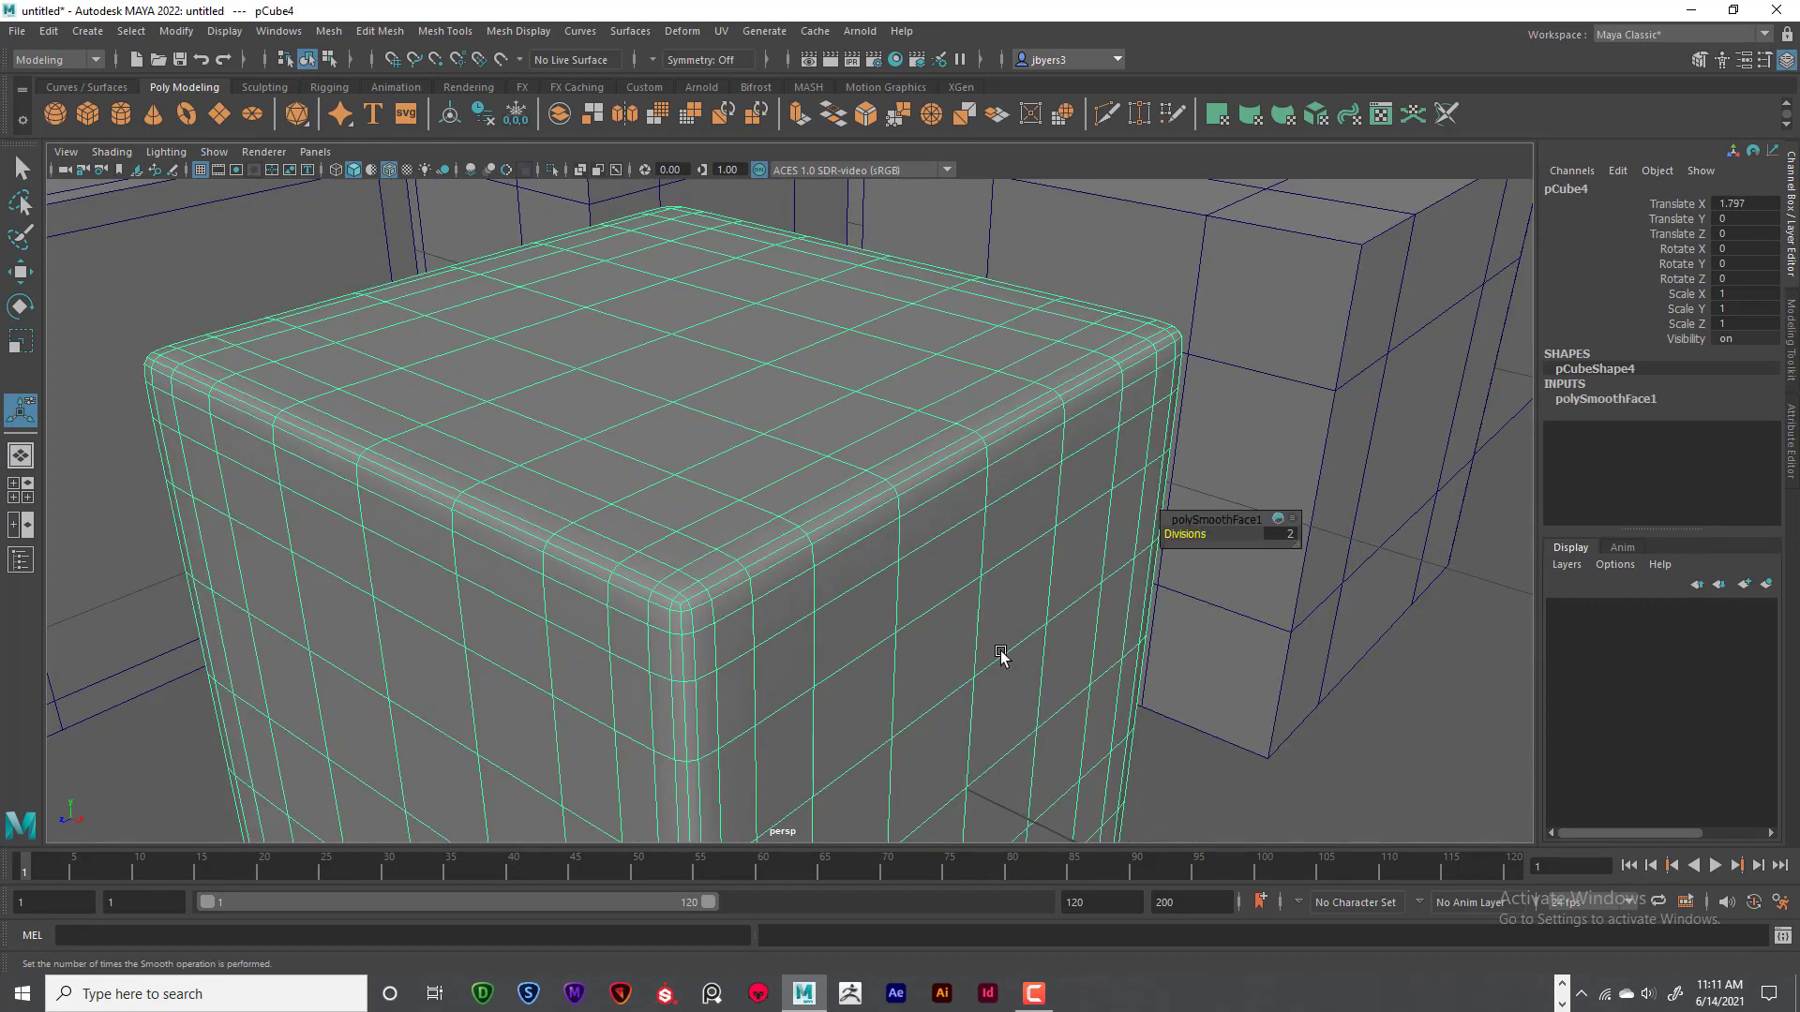
# - Apply Smooth with 2 division levels to the copied cube with widely spaced edge loops and deselect it
pyautogui.click(1320, 682)
pyautogui.keyDown('alt'); pyautogui.moveTo(1251, 666); pyautogui.dragTo(1090, 602); pyautogui.keyUp('alt')
pyautogui.press('space')
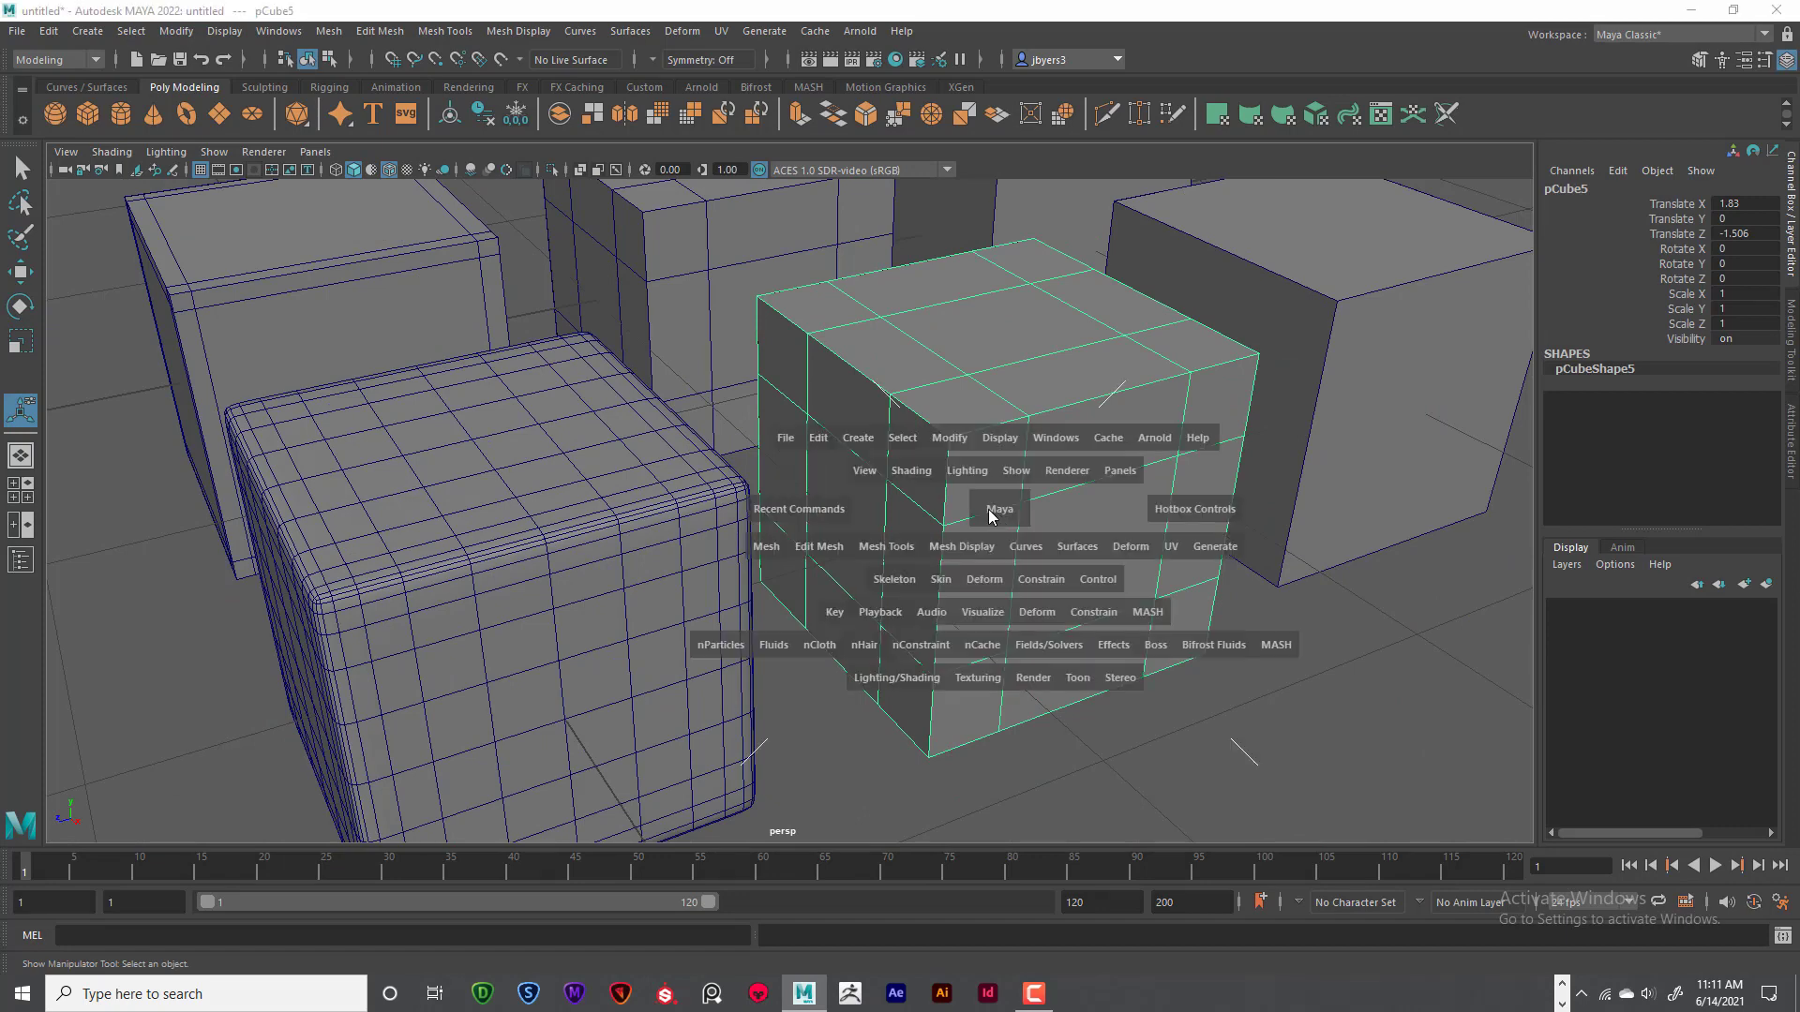
pyautogui.click(765, 549)
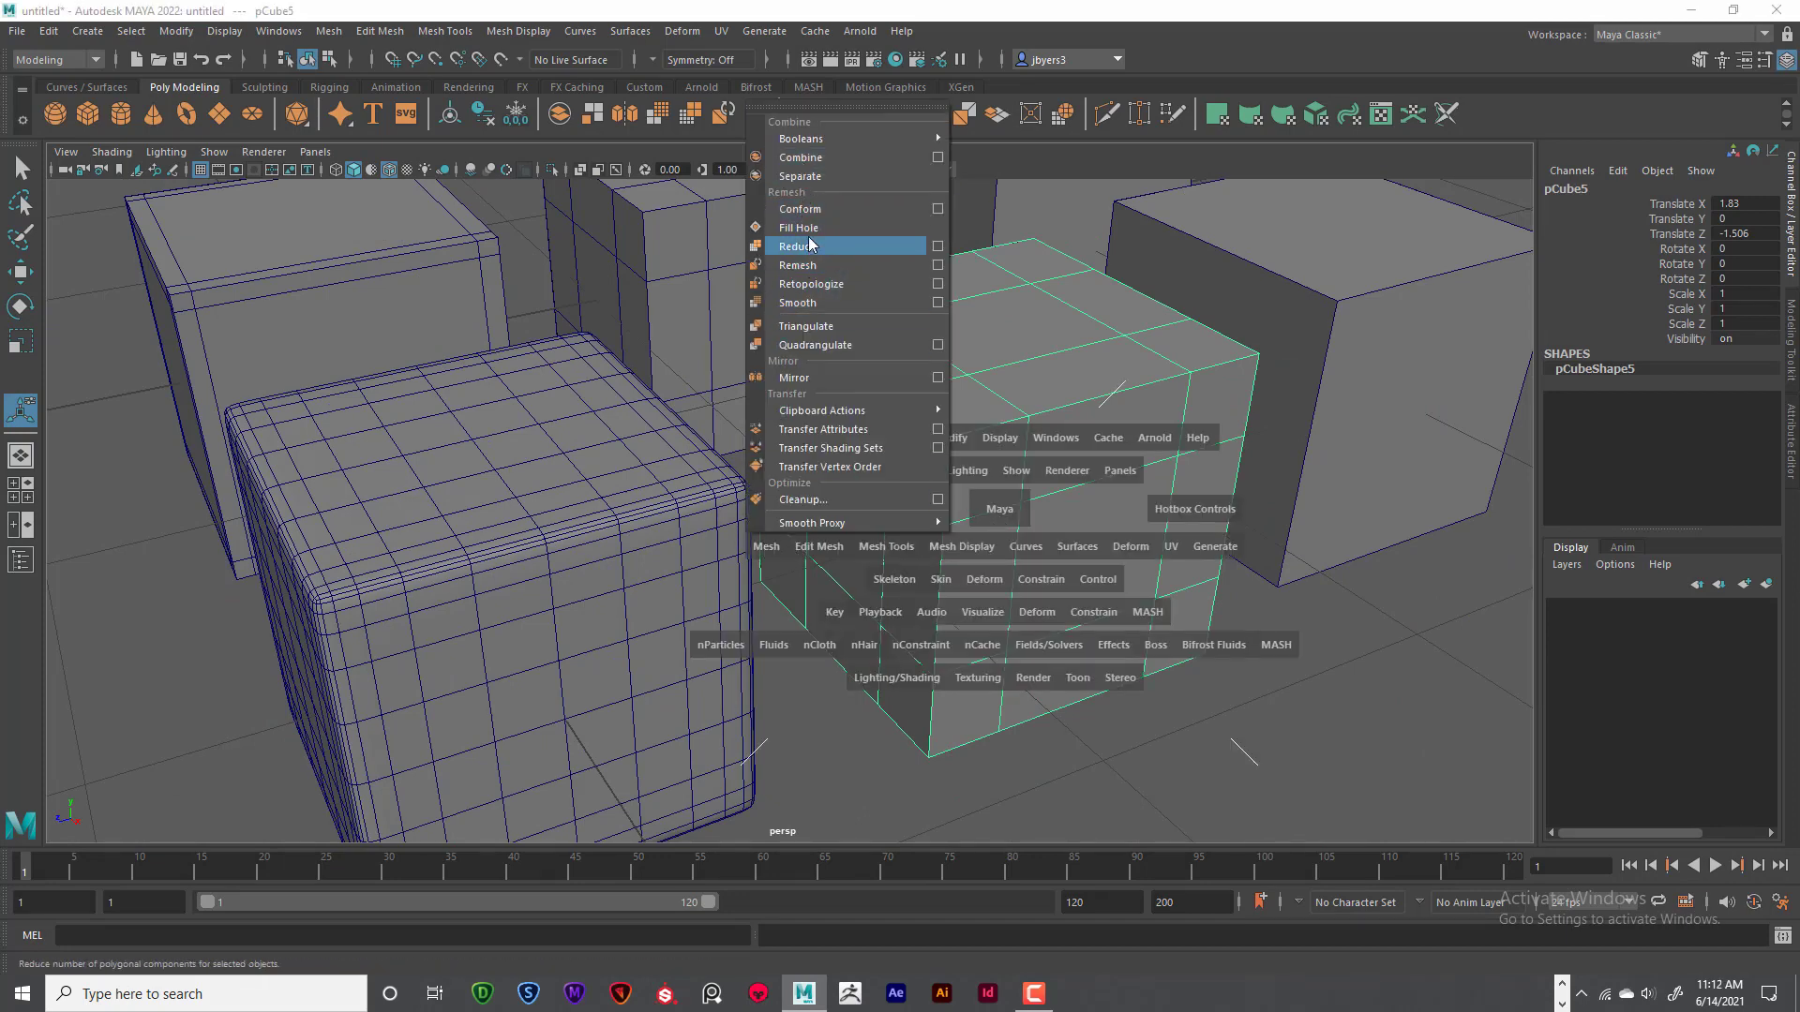
pyautogui.click(937, 303)
pyautogui.click(756, 484)
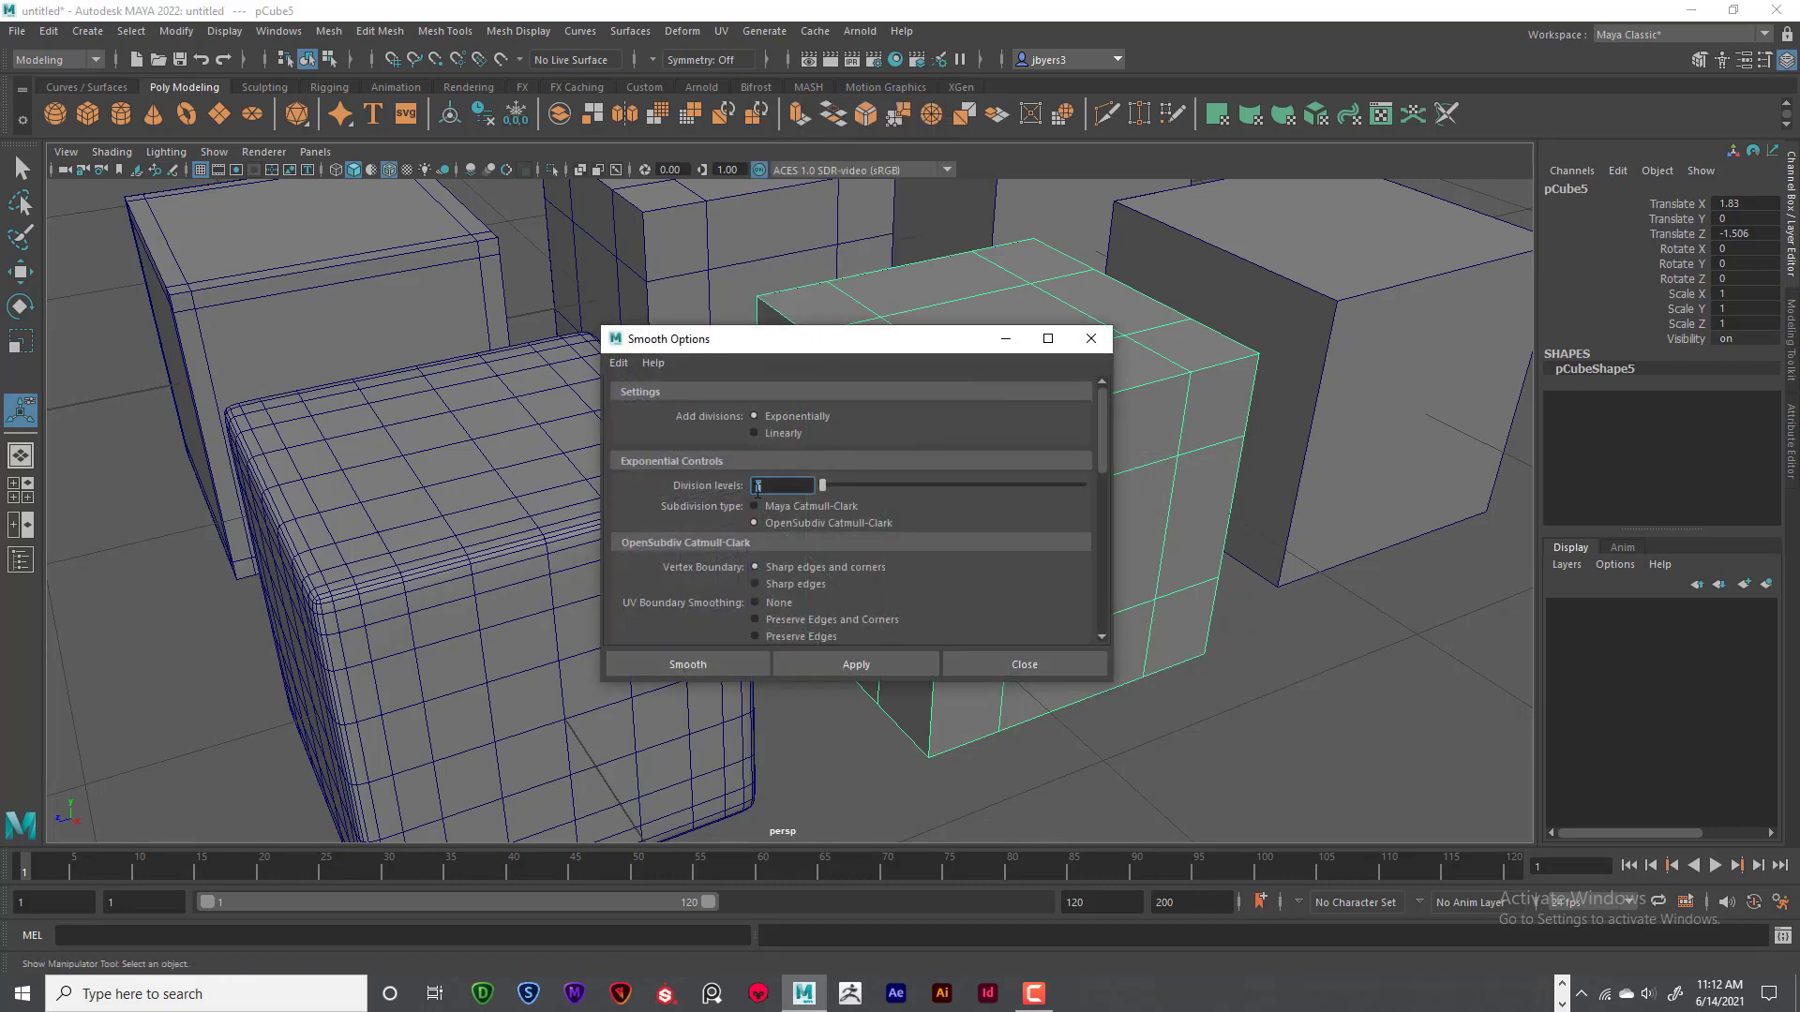
pyautogui.click(722, 664)
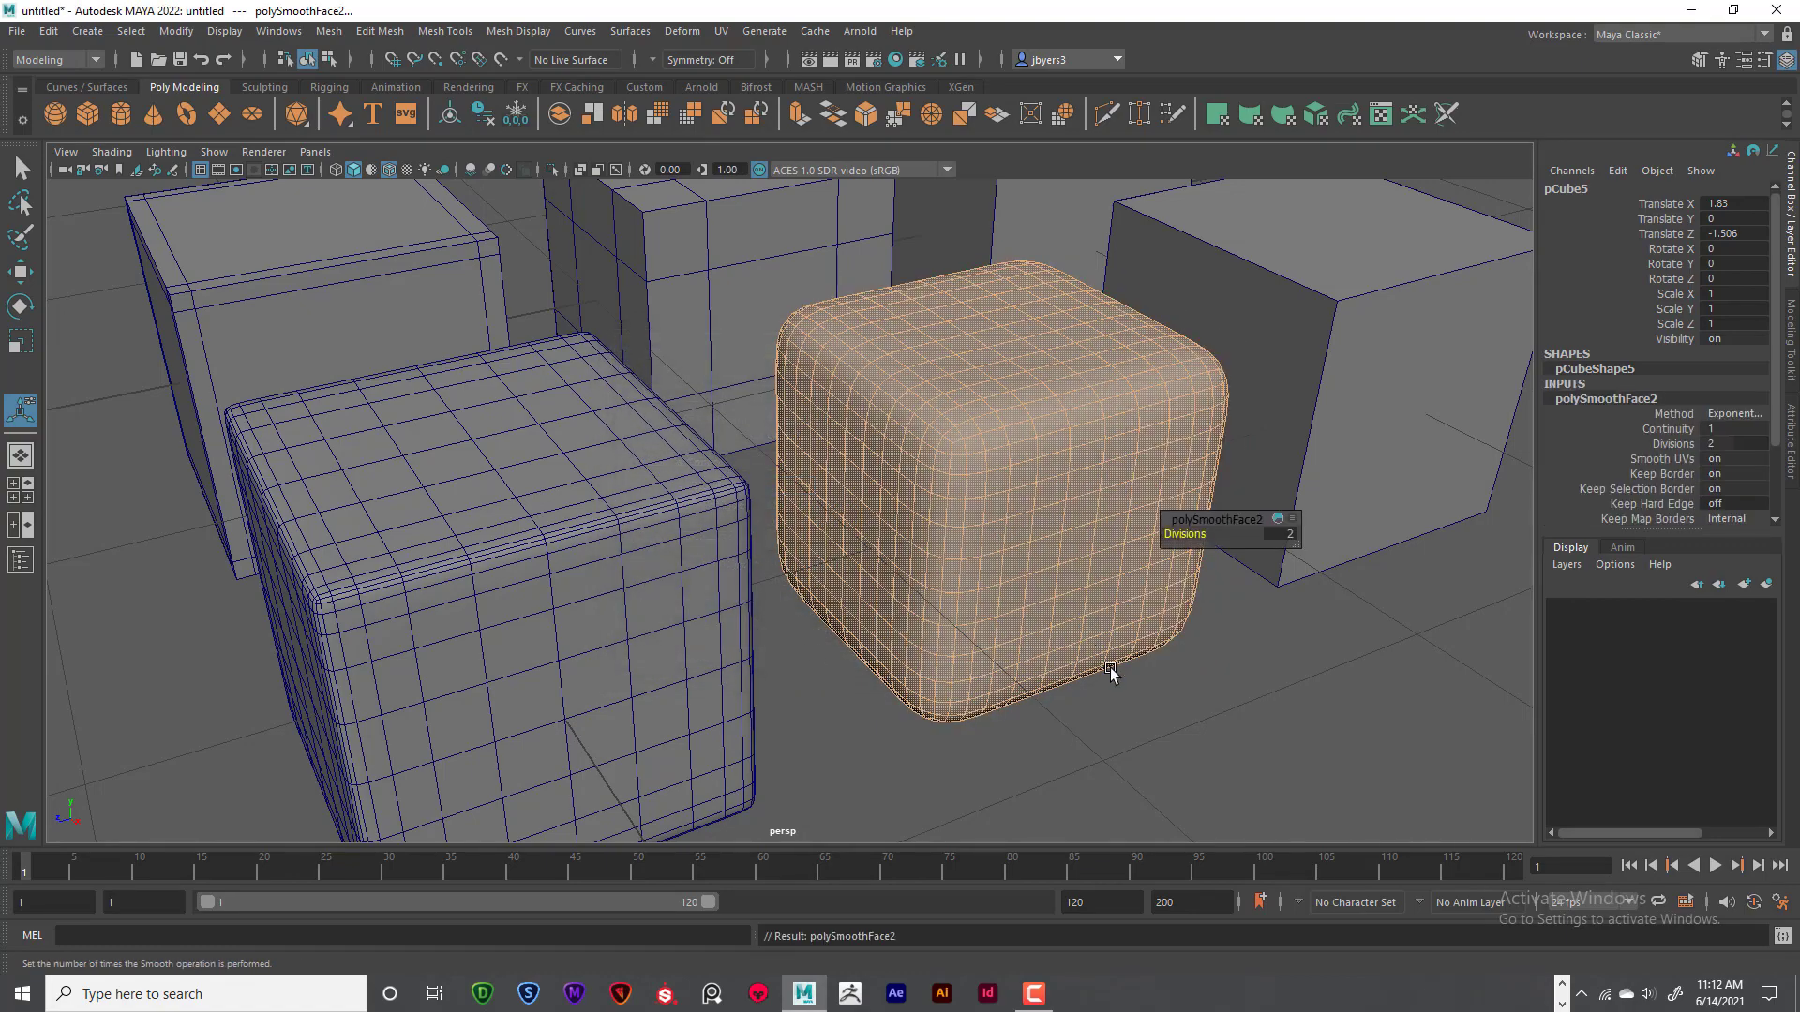
pyautogui.click(1170, 708)
# - Examine the smoothed wide-loop cube's edges and corners up close and from several angles, comparing them with the tight-loop copy
pyautogui.moveTo(1089, 594)
pyautogui.keyDown('alt'); pyautogui.mouseDown()
pyautogui.moveTo(1038, 515)
pyautogui.moveTo(1002, 634)
pyautogui.moveTo(1073, 607)
pyautogui.mouseUp(); pyautogui.keyUp('alt')
pyautogui.scroll(3, 1166, 549)
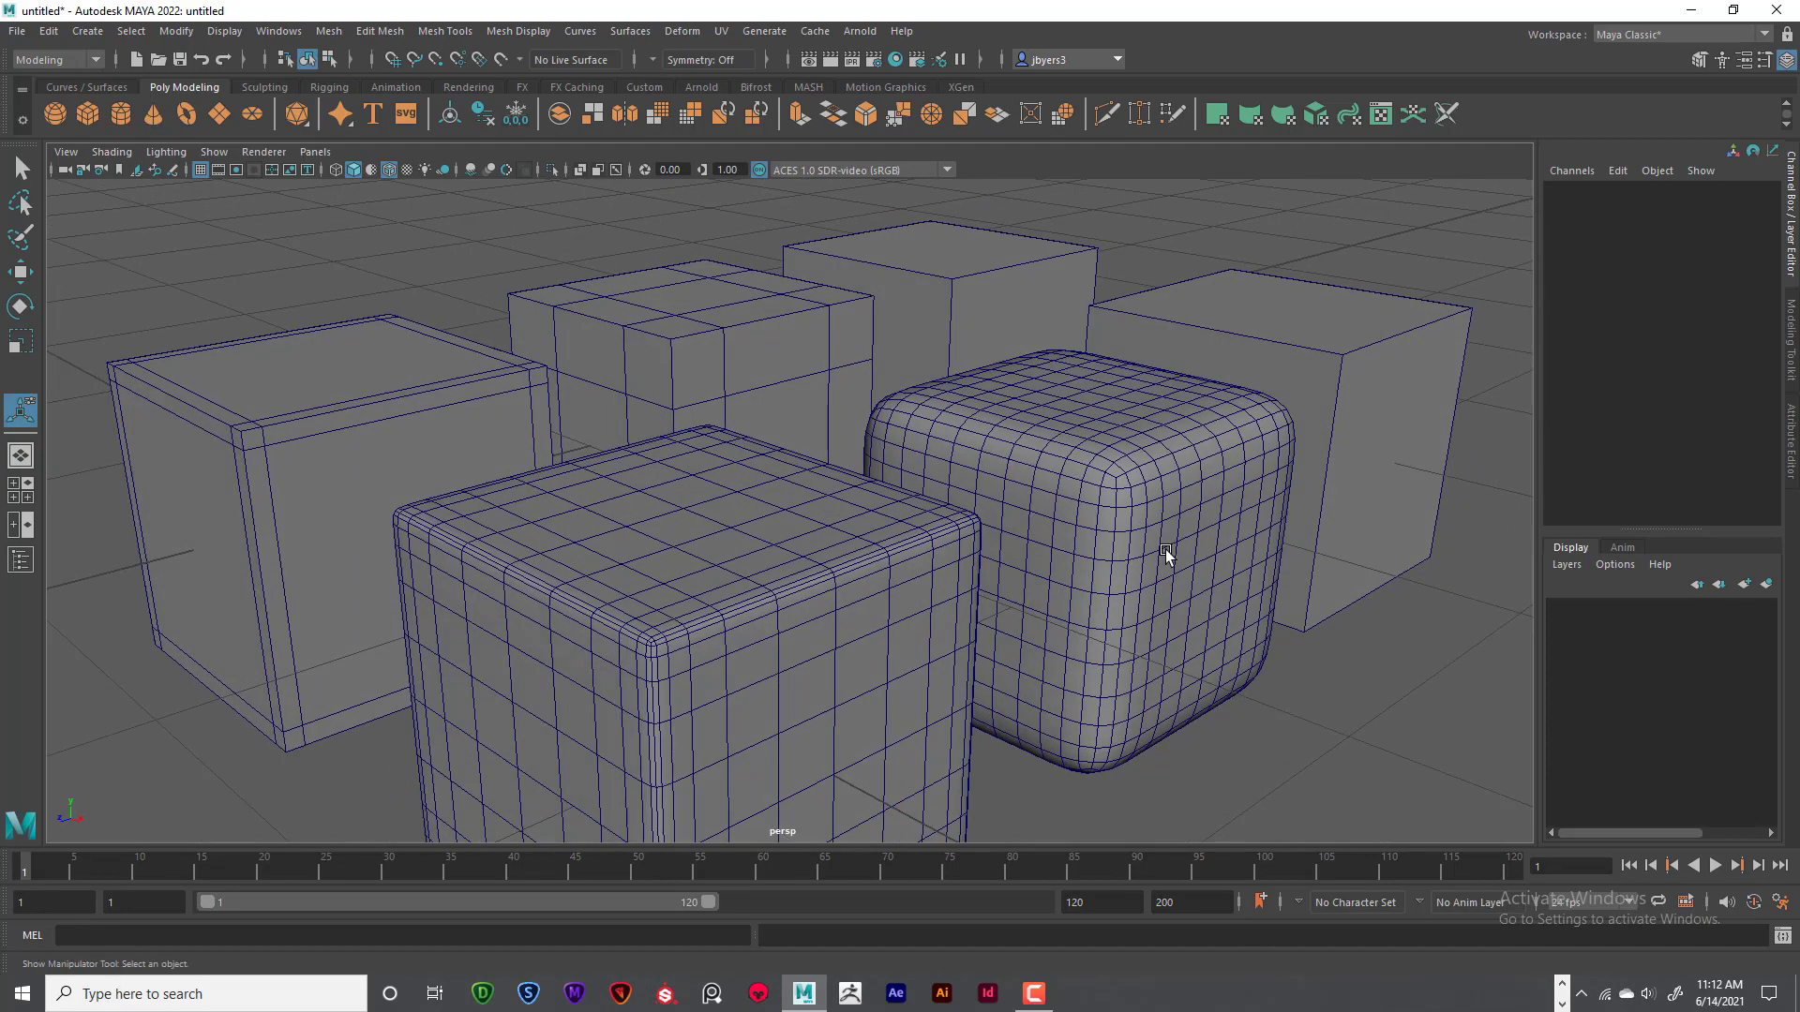
pyautogui.keyDown('alt'); pyautogui.moveTo(1149, 551); pyautogui.dragTo(993, 398); pyautogui.keyUp('alt')
pyautogui.click(1026, 403)
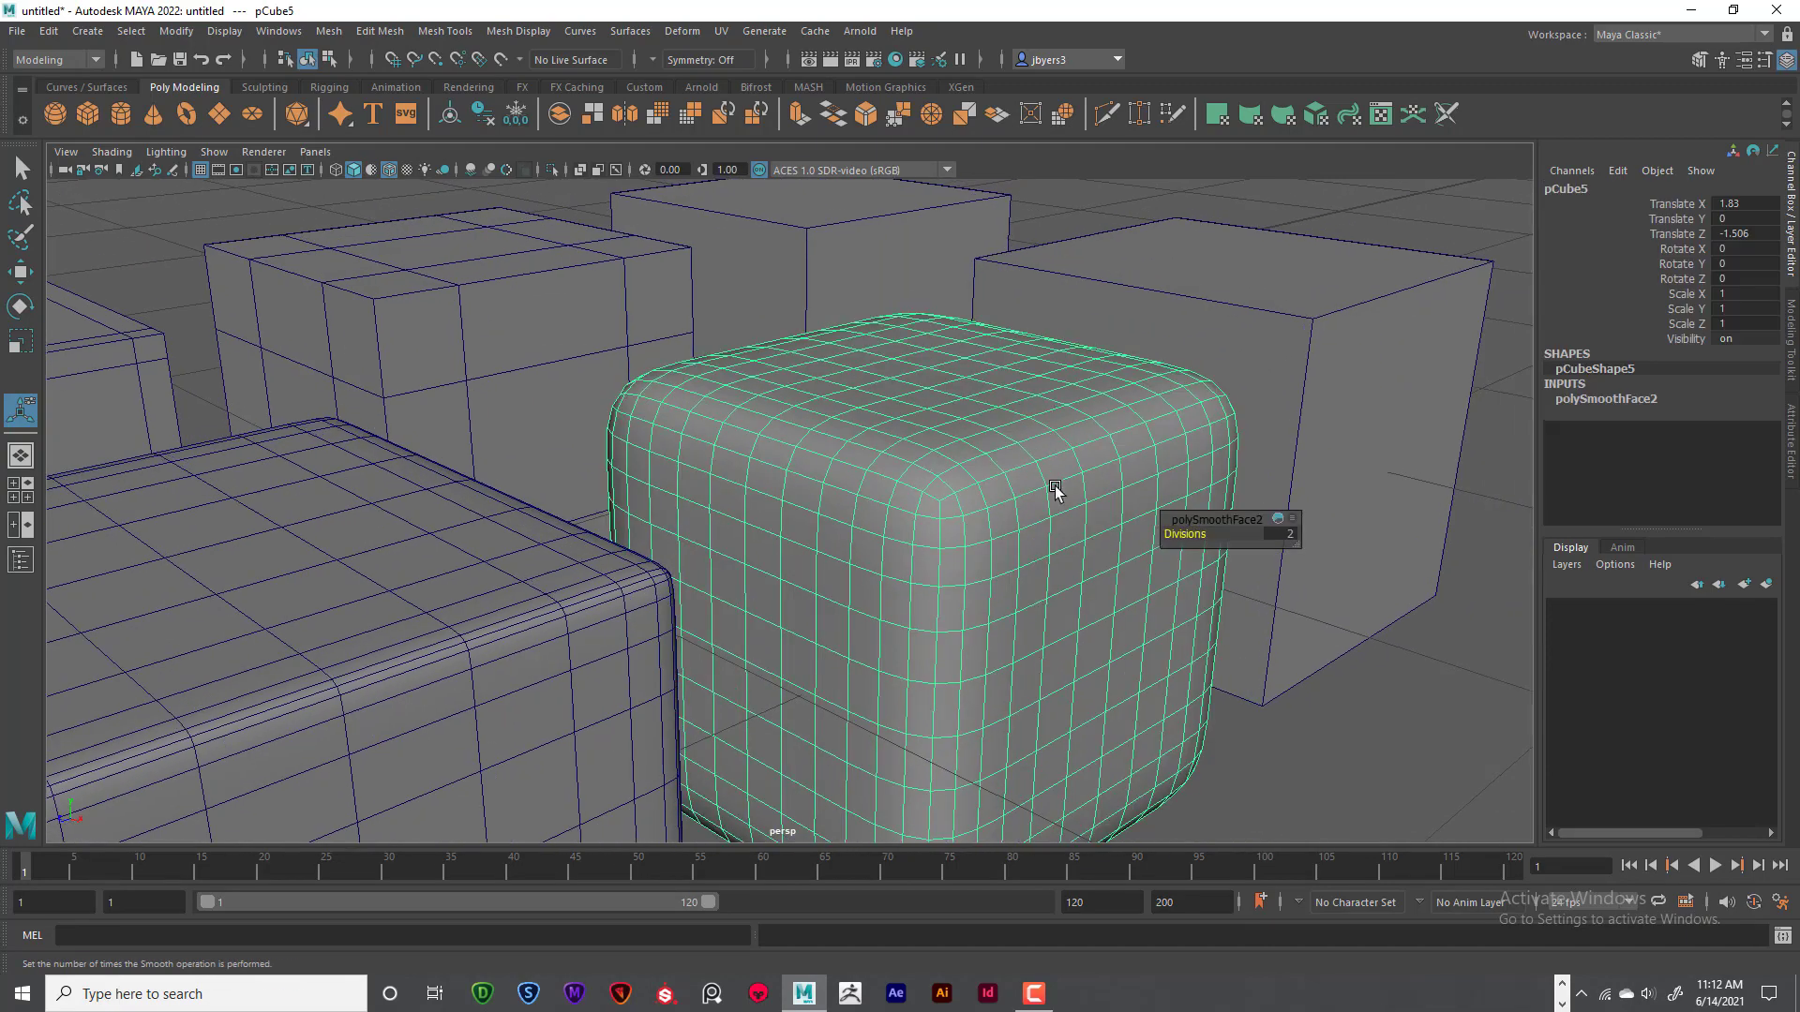
pyautogui.click(1341, 701)
pyautogui.scroll(-3, 1106, 499)
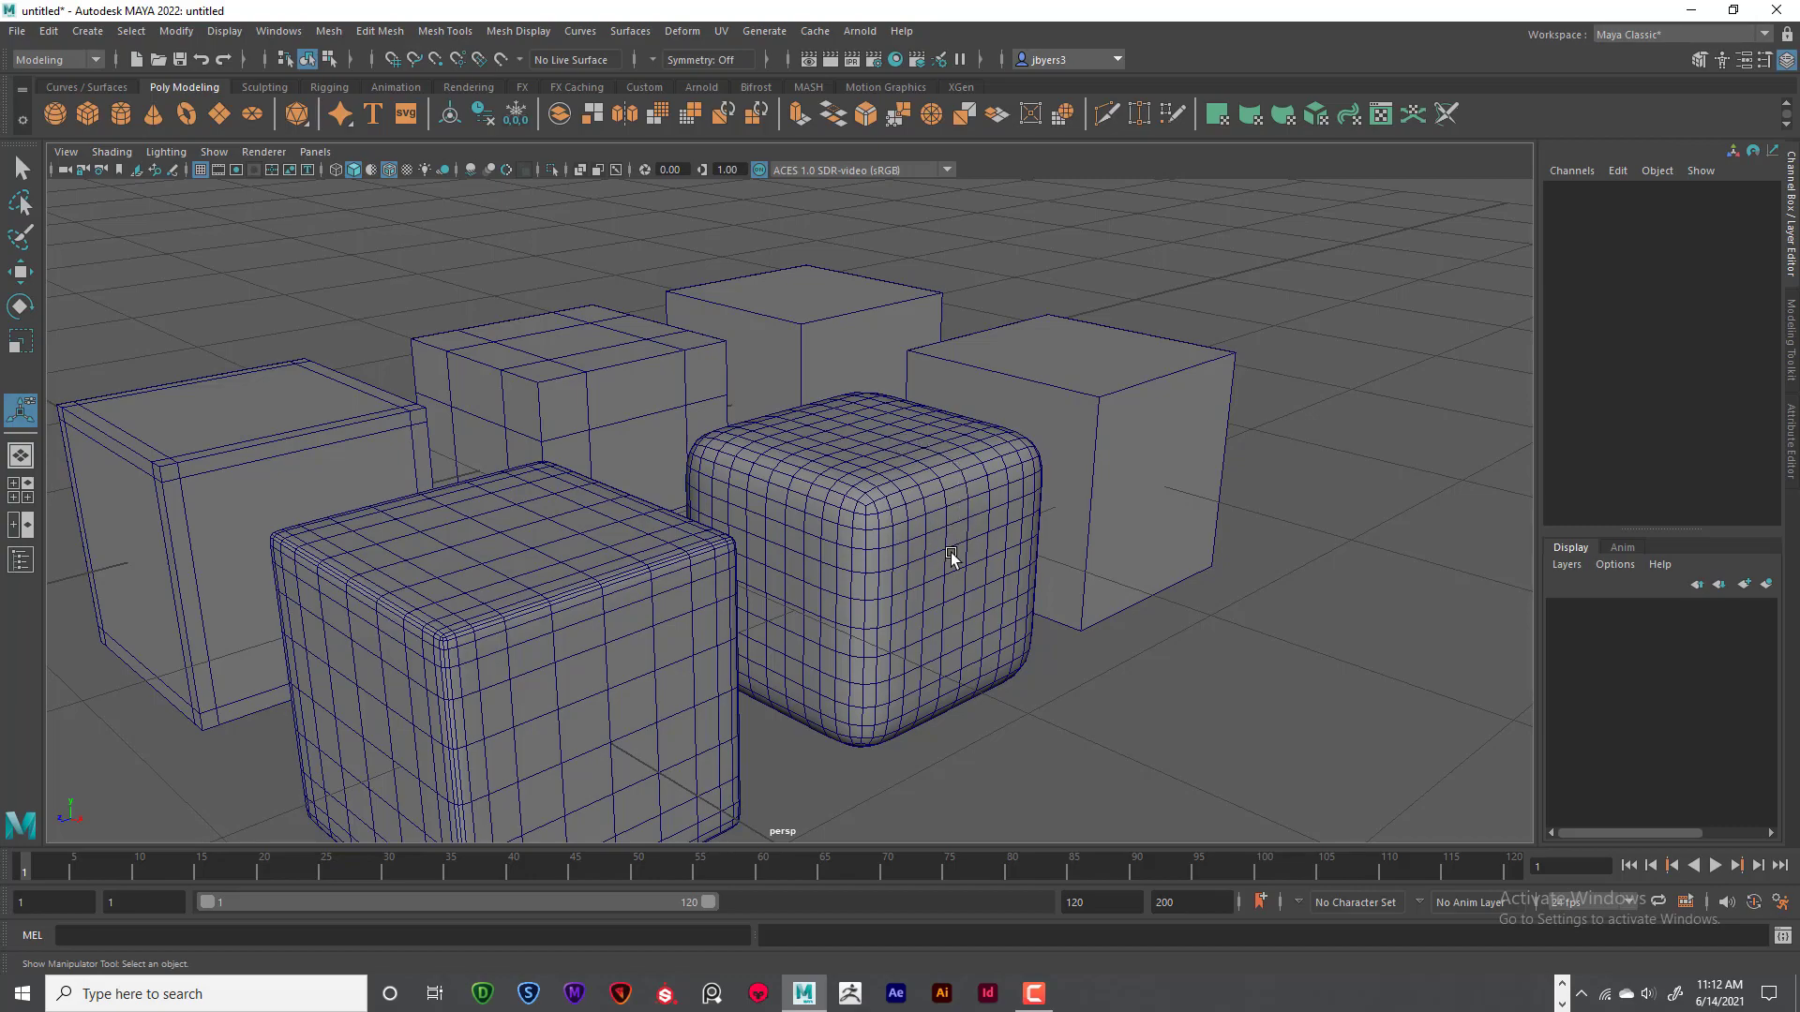
pyautogui.keyDown('alt'); pyautogui.moveTo(980, 516); pyautogui.dragTo(940, 513); pyautogui.keyUp('alt')
pyautogui.scroll(-2, 939, 513)
pyautogui.keyDown('alt'); pyautogui.moveTo(937, 516); pyautogui.dragTo(869, 512, button='middle'); pyautogui.keyUp('alt')
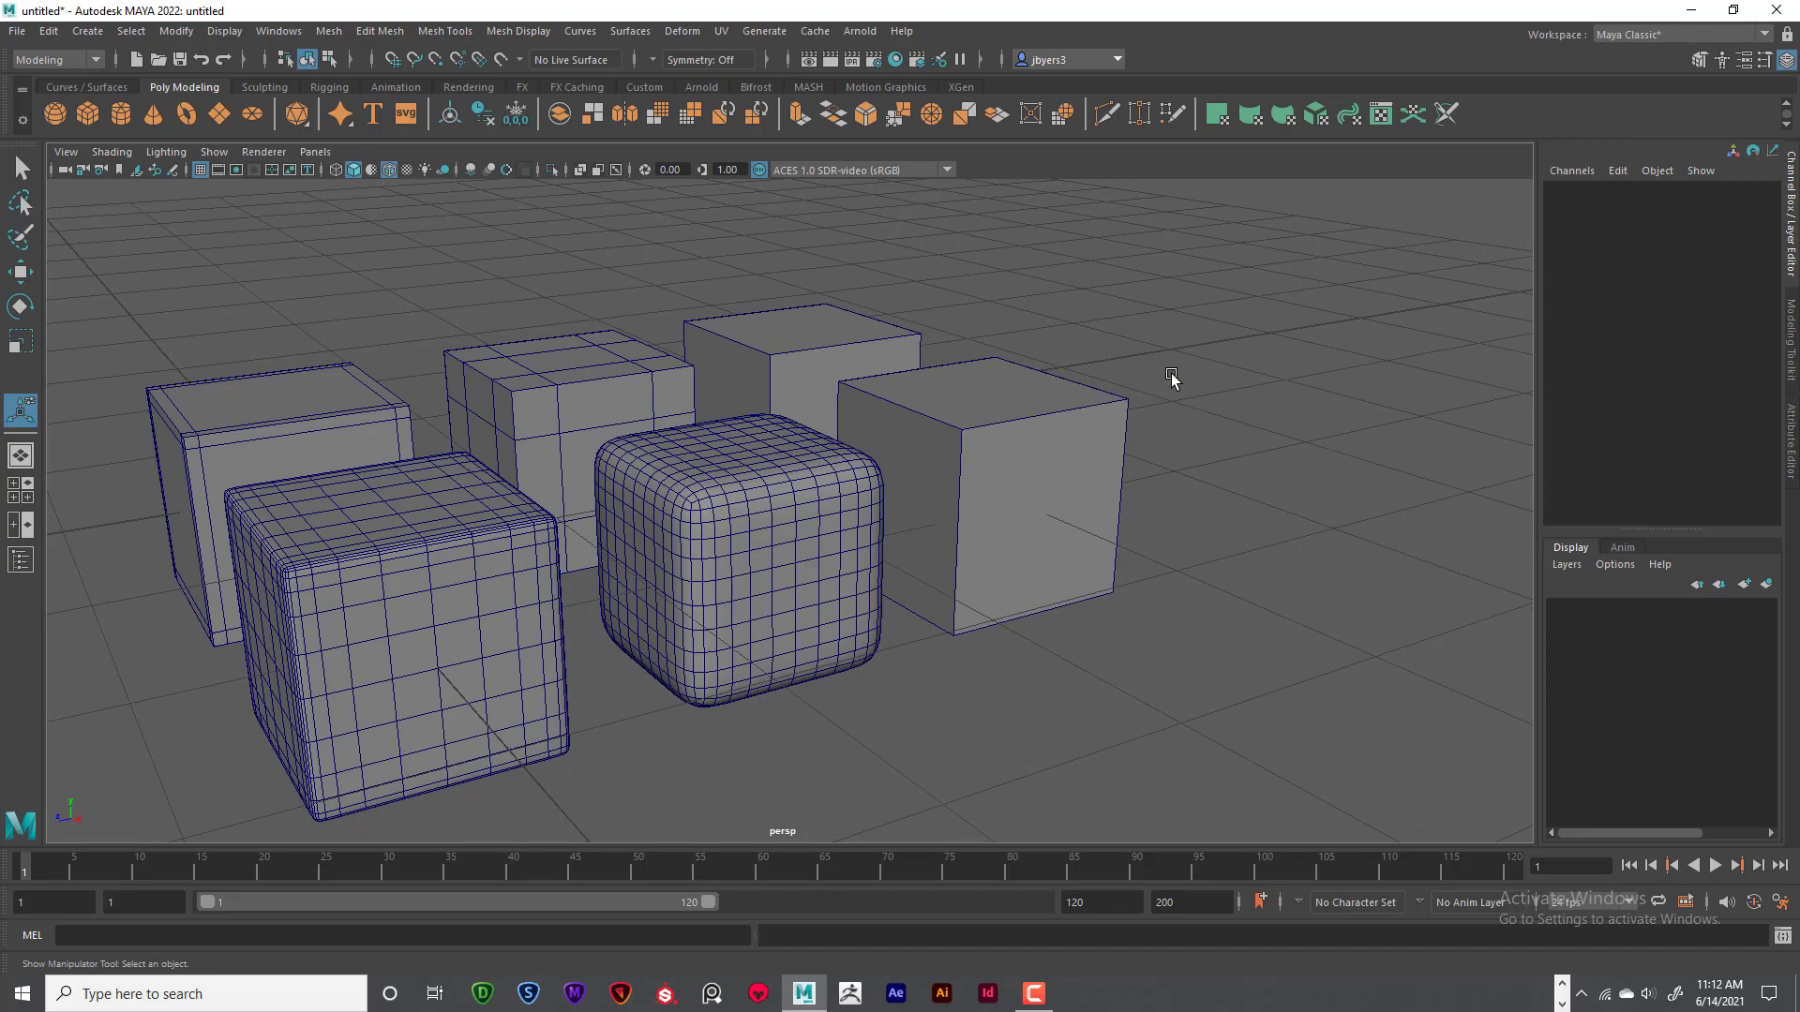
pyautogui.scroll(5, 965, 525)
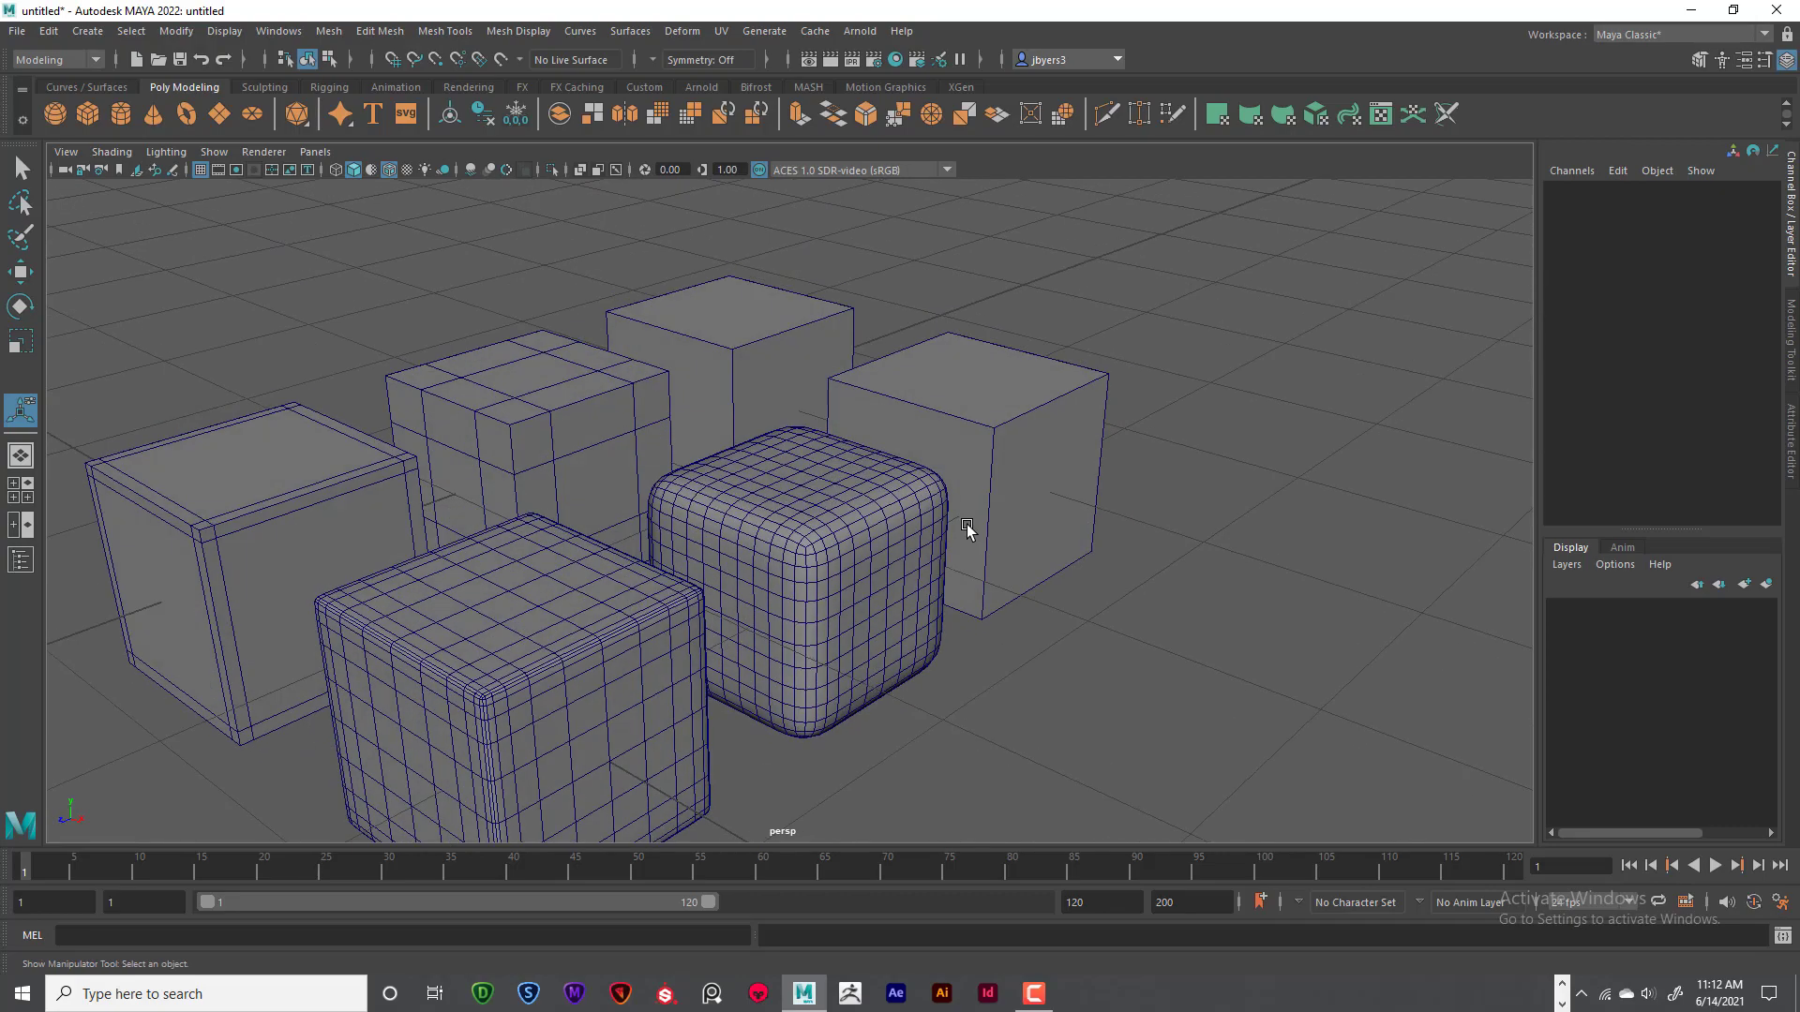
pyautogui.moveTo(965, 525)
pyautogui.keyDown('alt'); pyautogui.mouseDown()
pyautogui.moveTo(936, 490)
pyautogui.moveTo(1085, 515)
pyautogui.moveTo(997, 530)
pyautogui.mouseUp(); pyautogui.keyUp('alt')
pyautogui.scroll(-4, 984, 525)
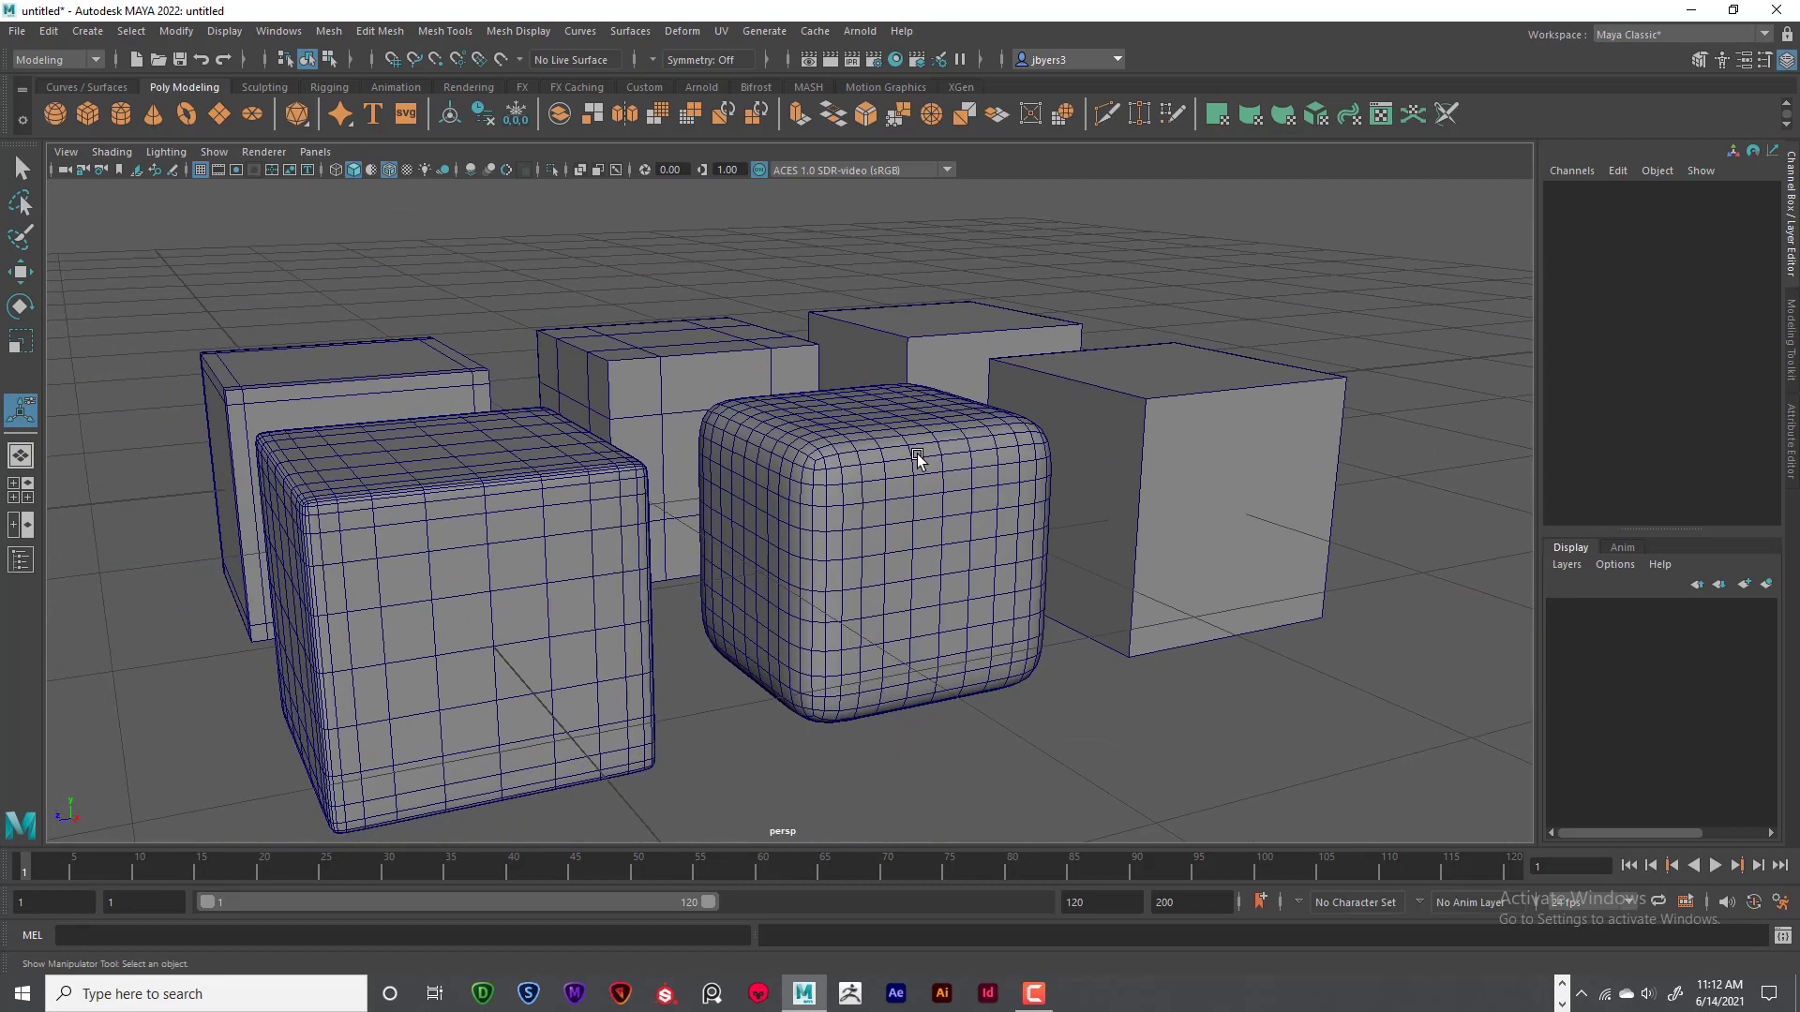
pyautogui.keyDown('alt'); pyautogui.moveTo(1278, 351); pyautogui.dragTo(1234, 382); pyautogui.keyUp('alt')
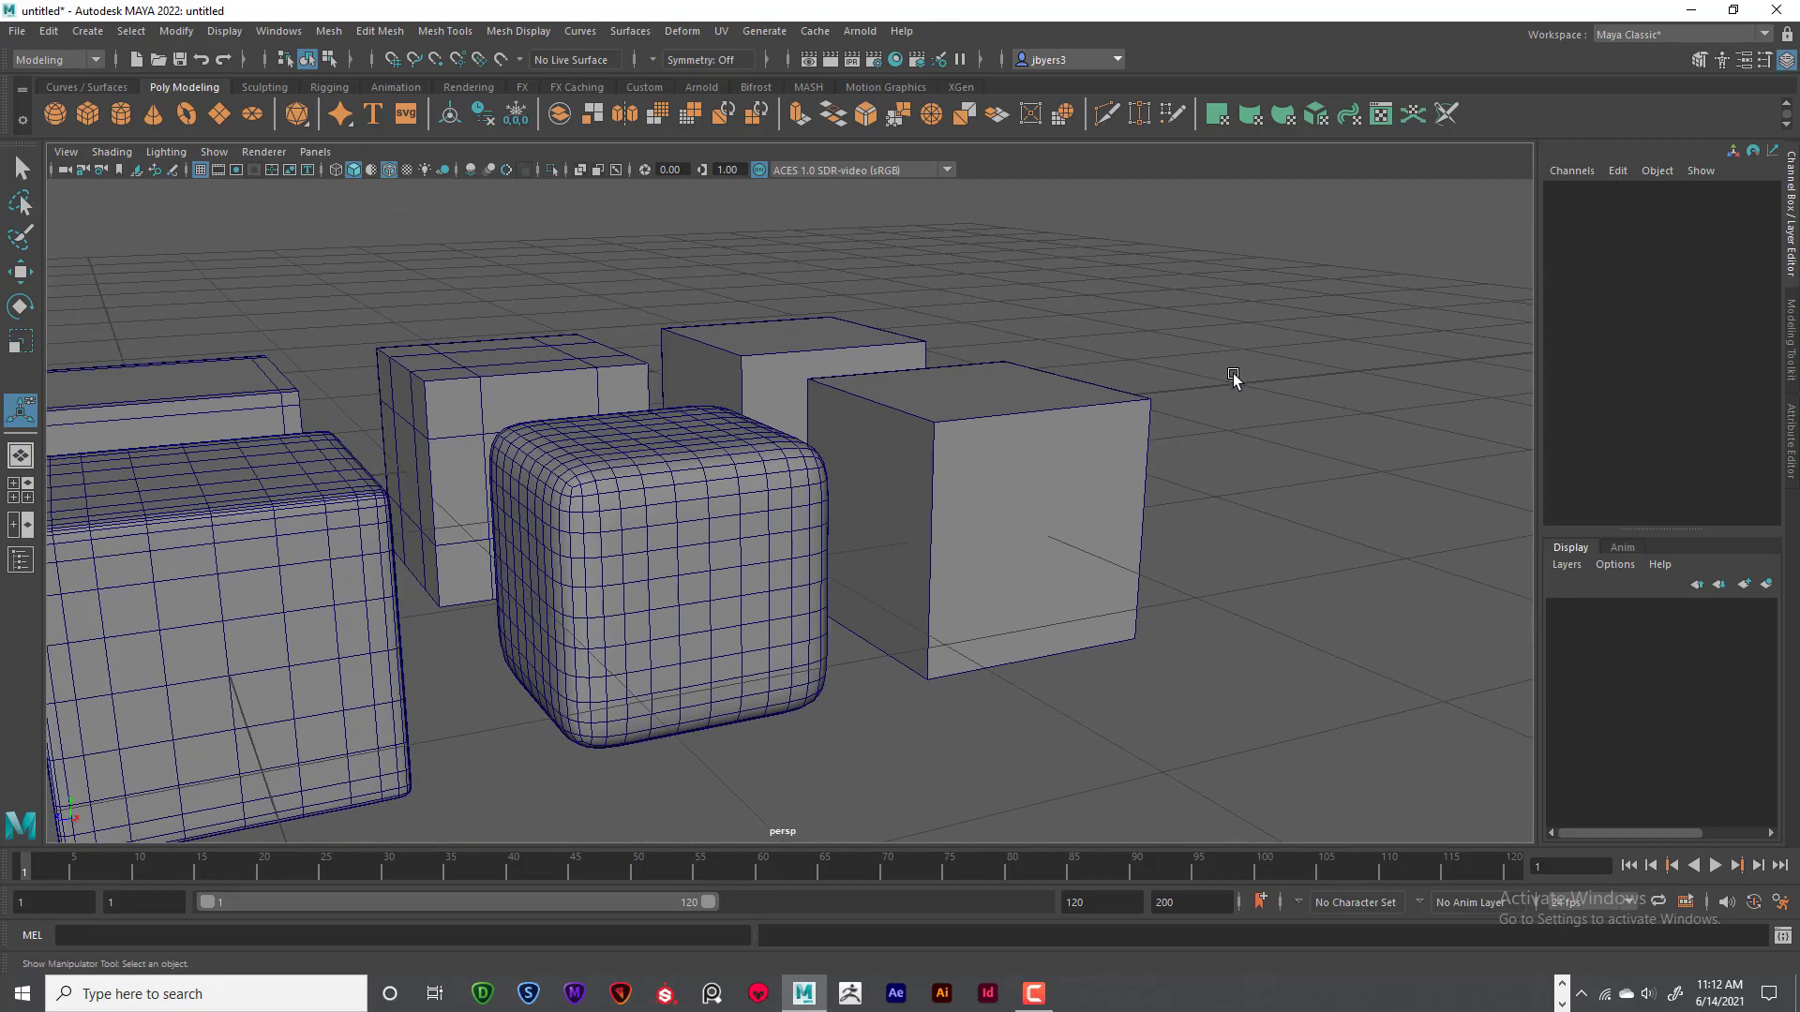
pyautogui.keyDown('alt'); pyautogui.moveTo(956, 390); pyautogui.dragTo(1006, 401); pyautogui.keyUp('alt')
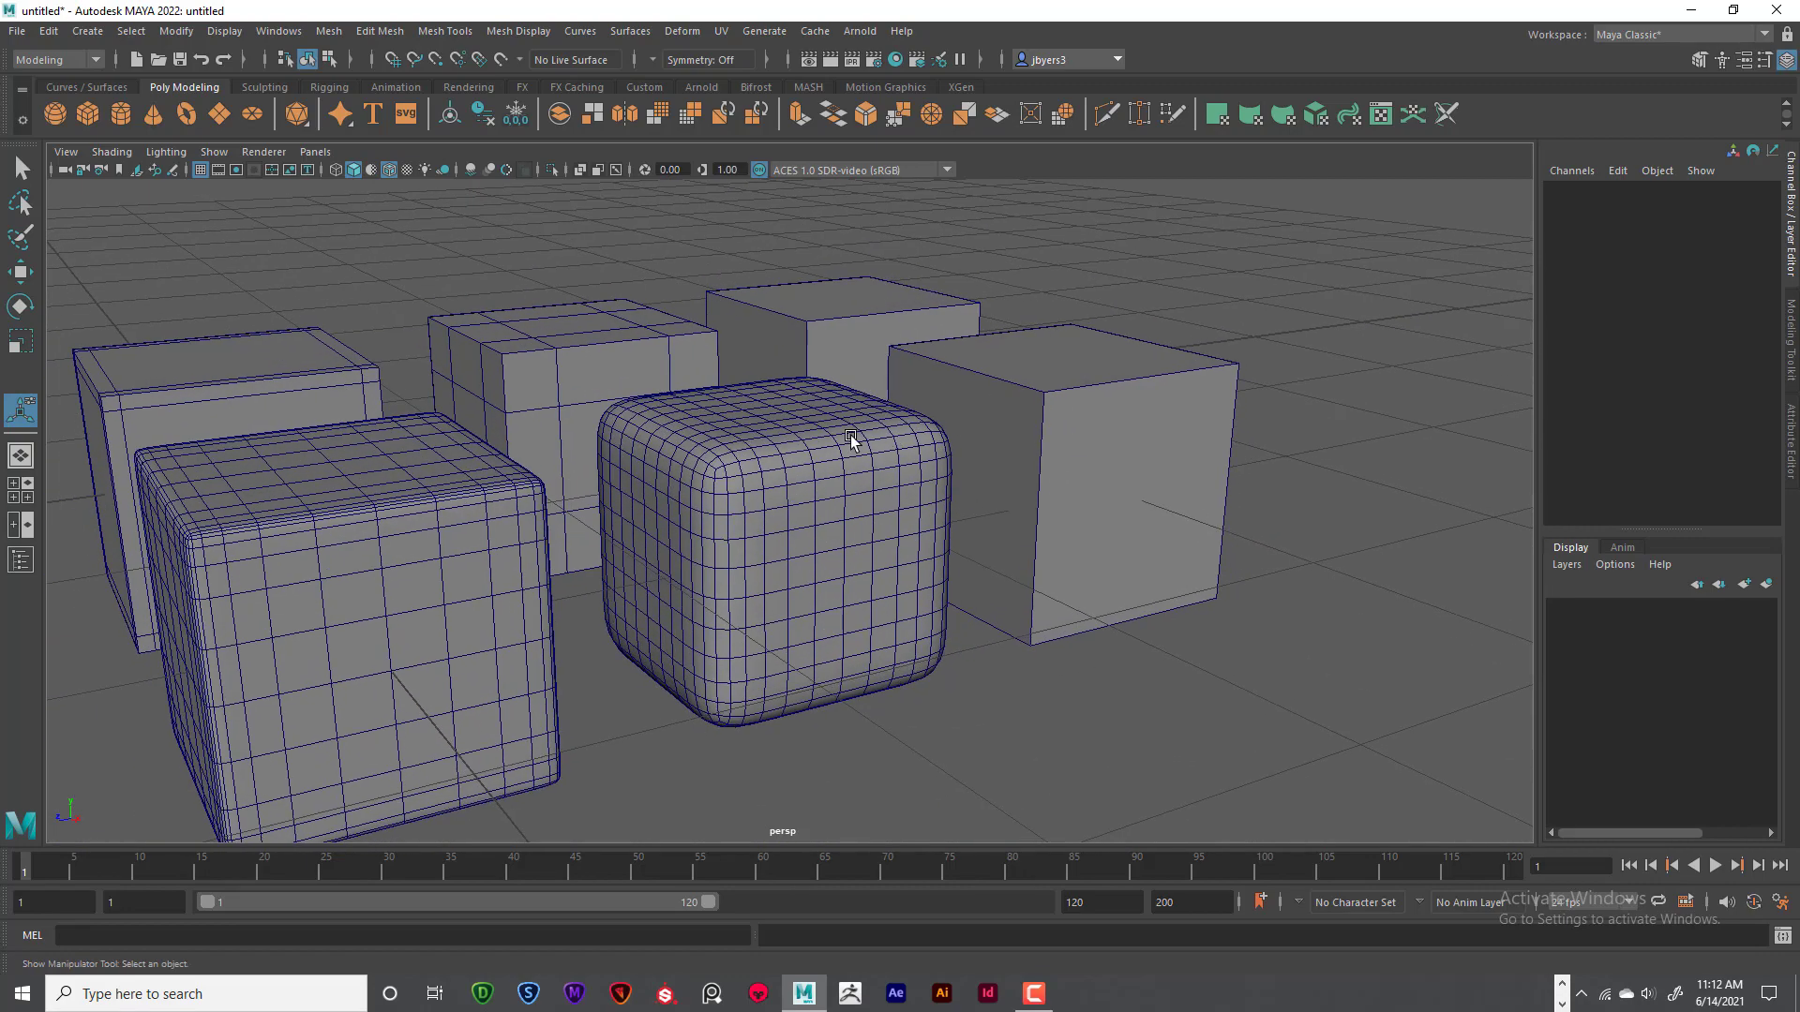
pyautogui.scroll(6, 853, 439)
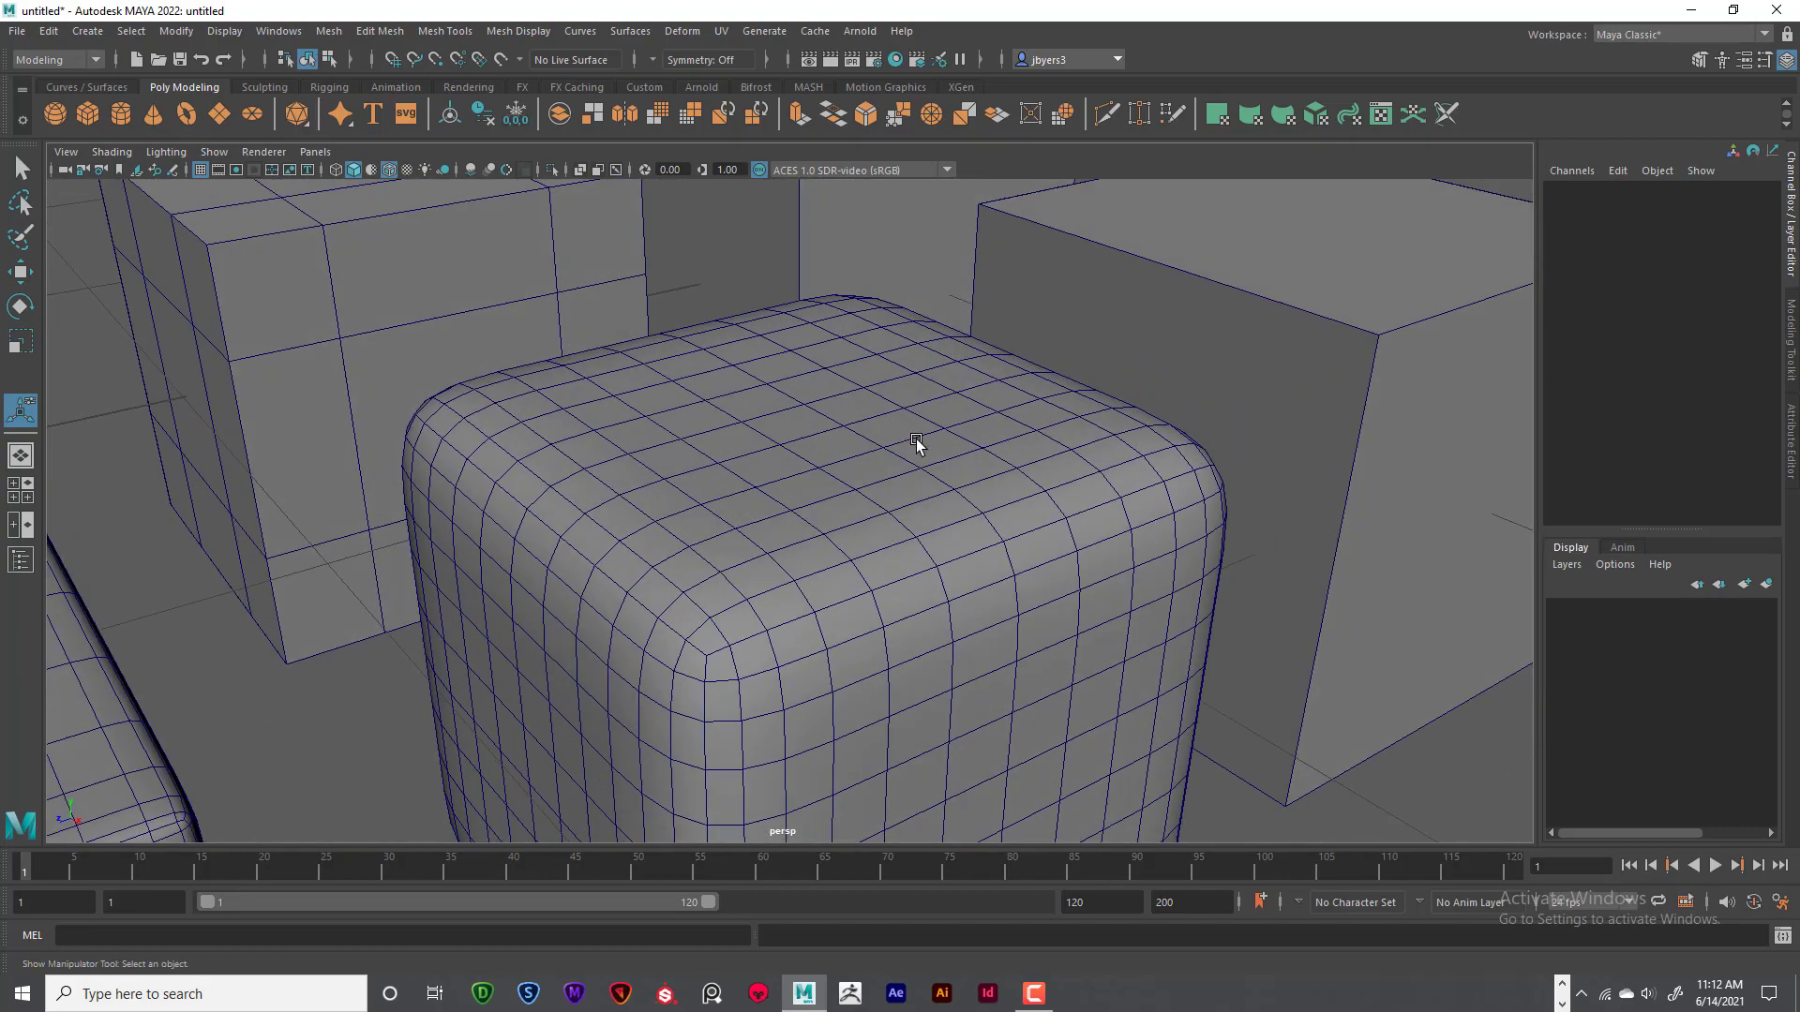
pyautogui.scroll(-6, 967, 513)
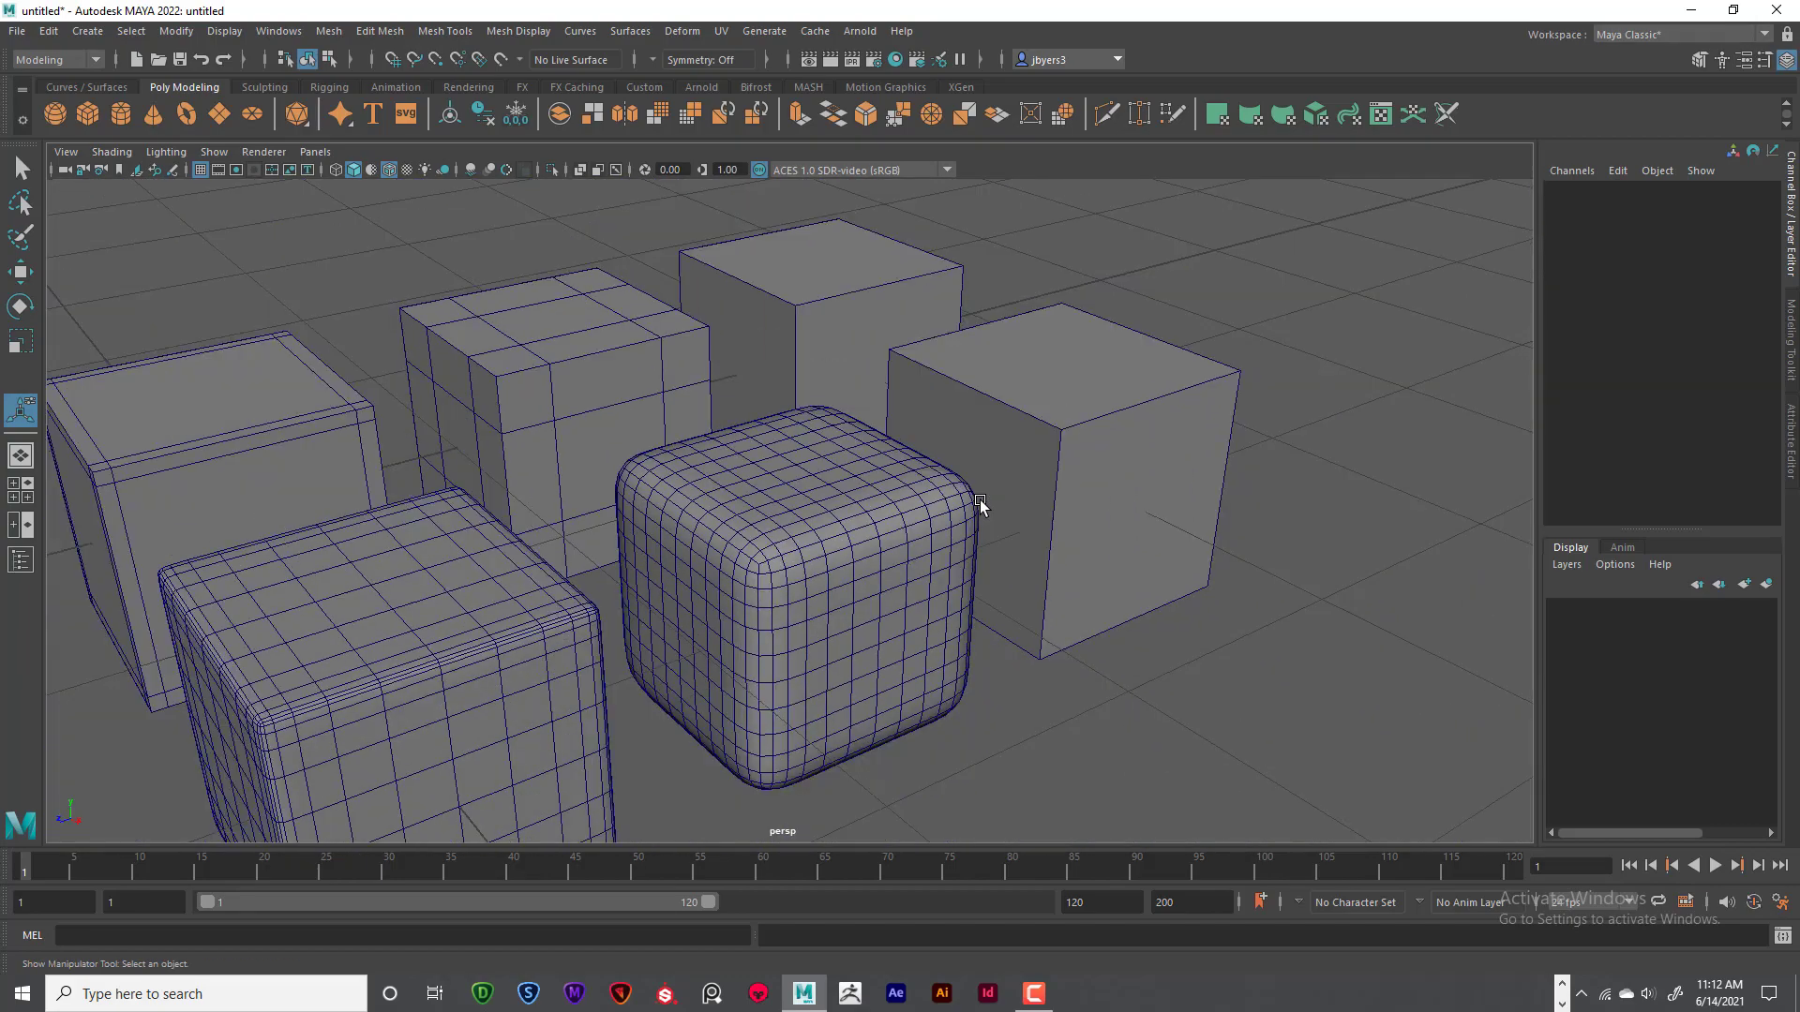
# - Apply Smooth with 2 divisions to the copied cube that has no support edge loops
pyautogui.keyDown('alt'); pyautogui.moveTo(974, 460); pyautogui.dragTo(1077, 503); pyautogui.keyUp('alt')
pyautogui.click(1014, 464)
pyautogui.press('space')
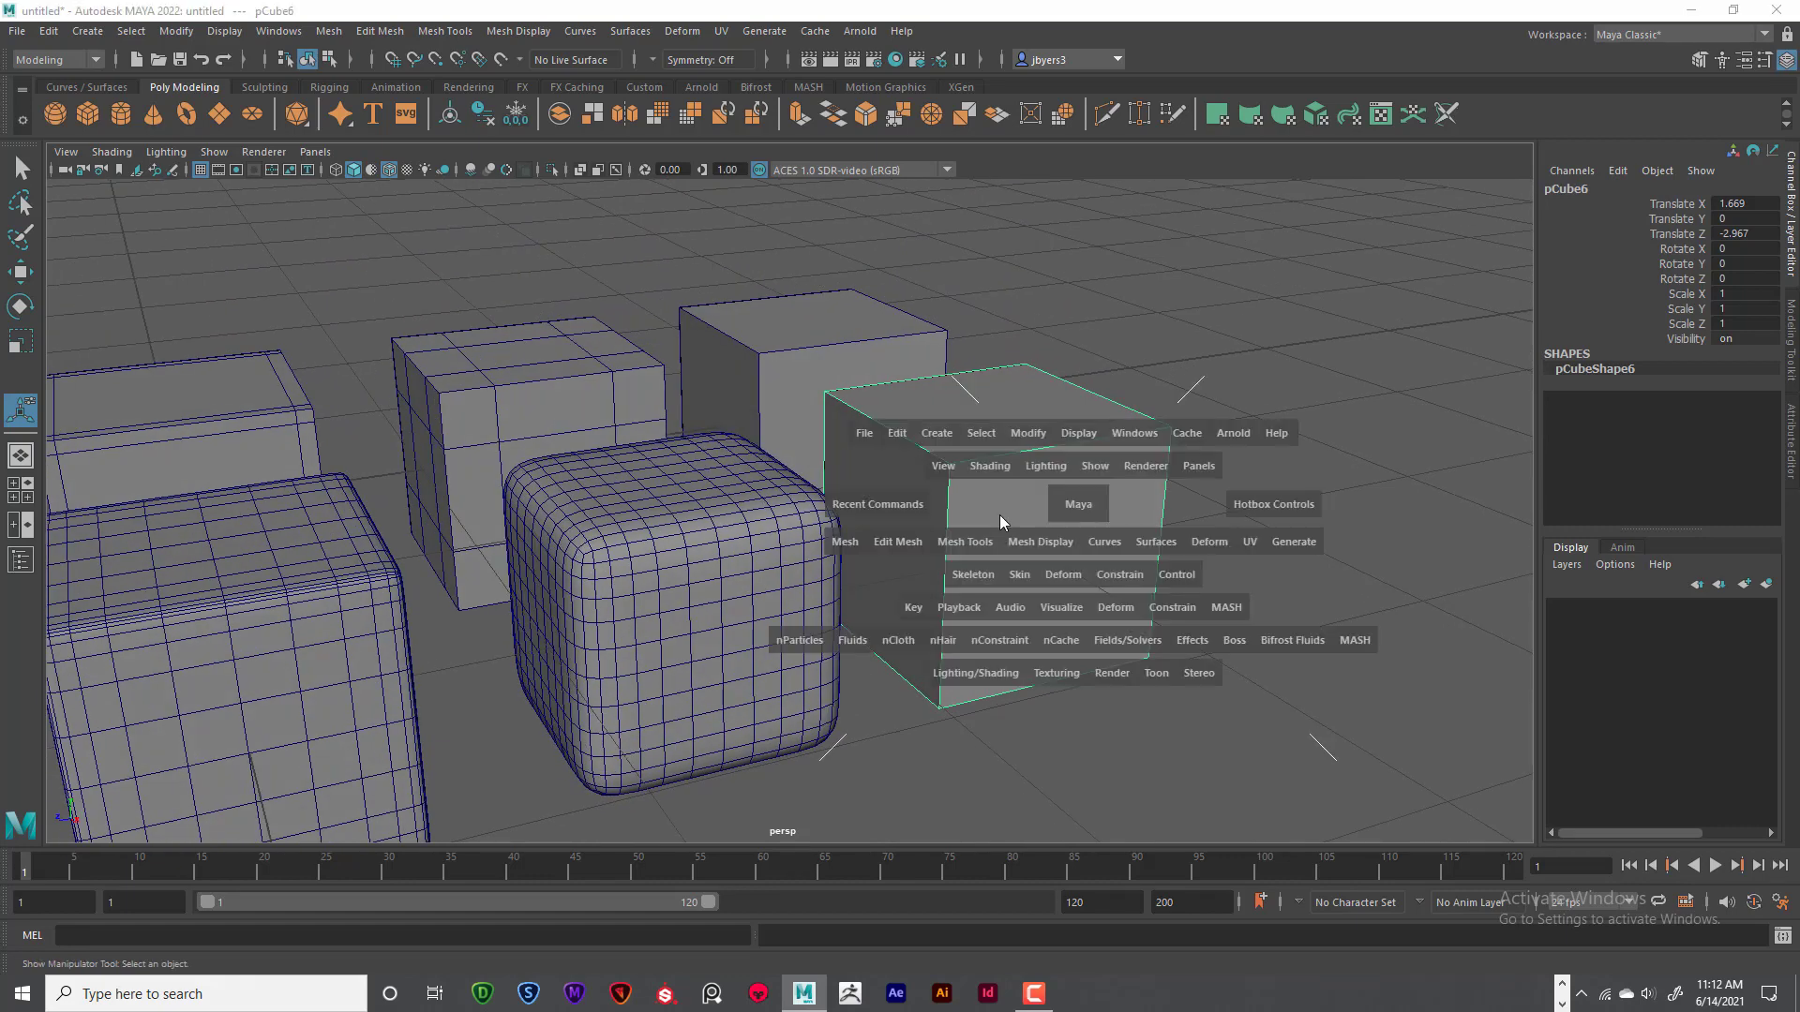
pyautogui.click(850, 544)
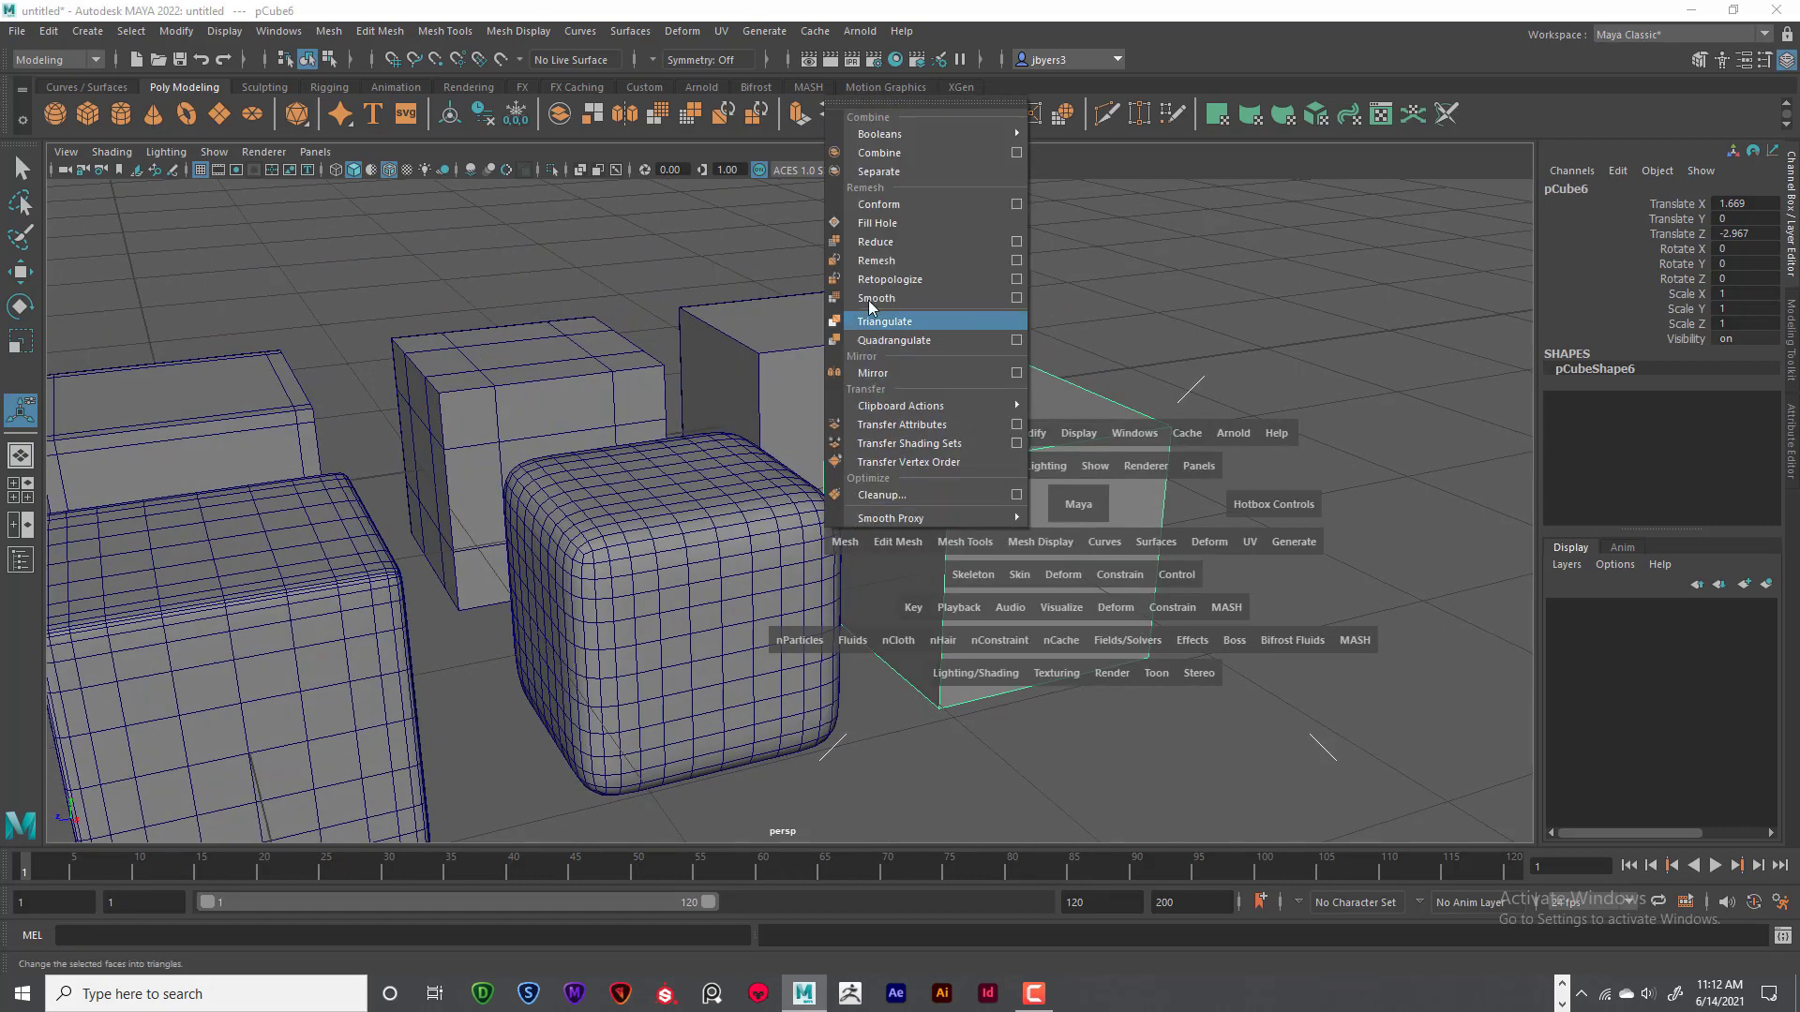
pyautogui.click(921, 297)
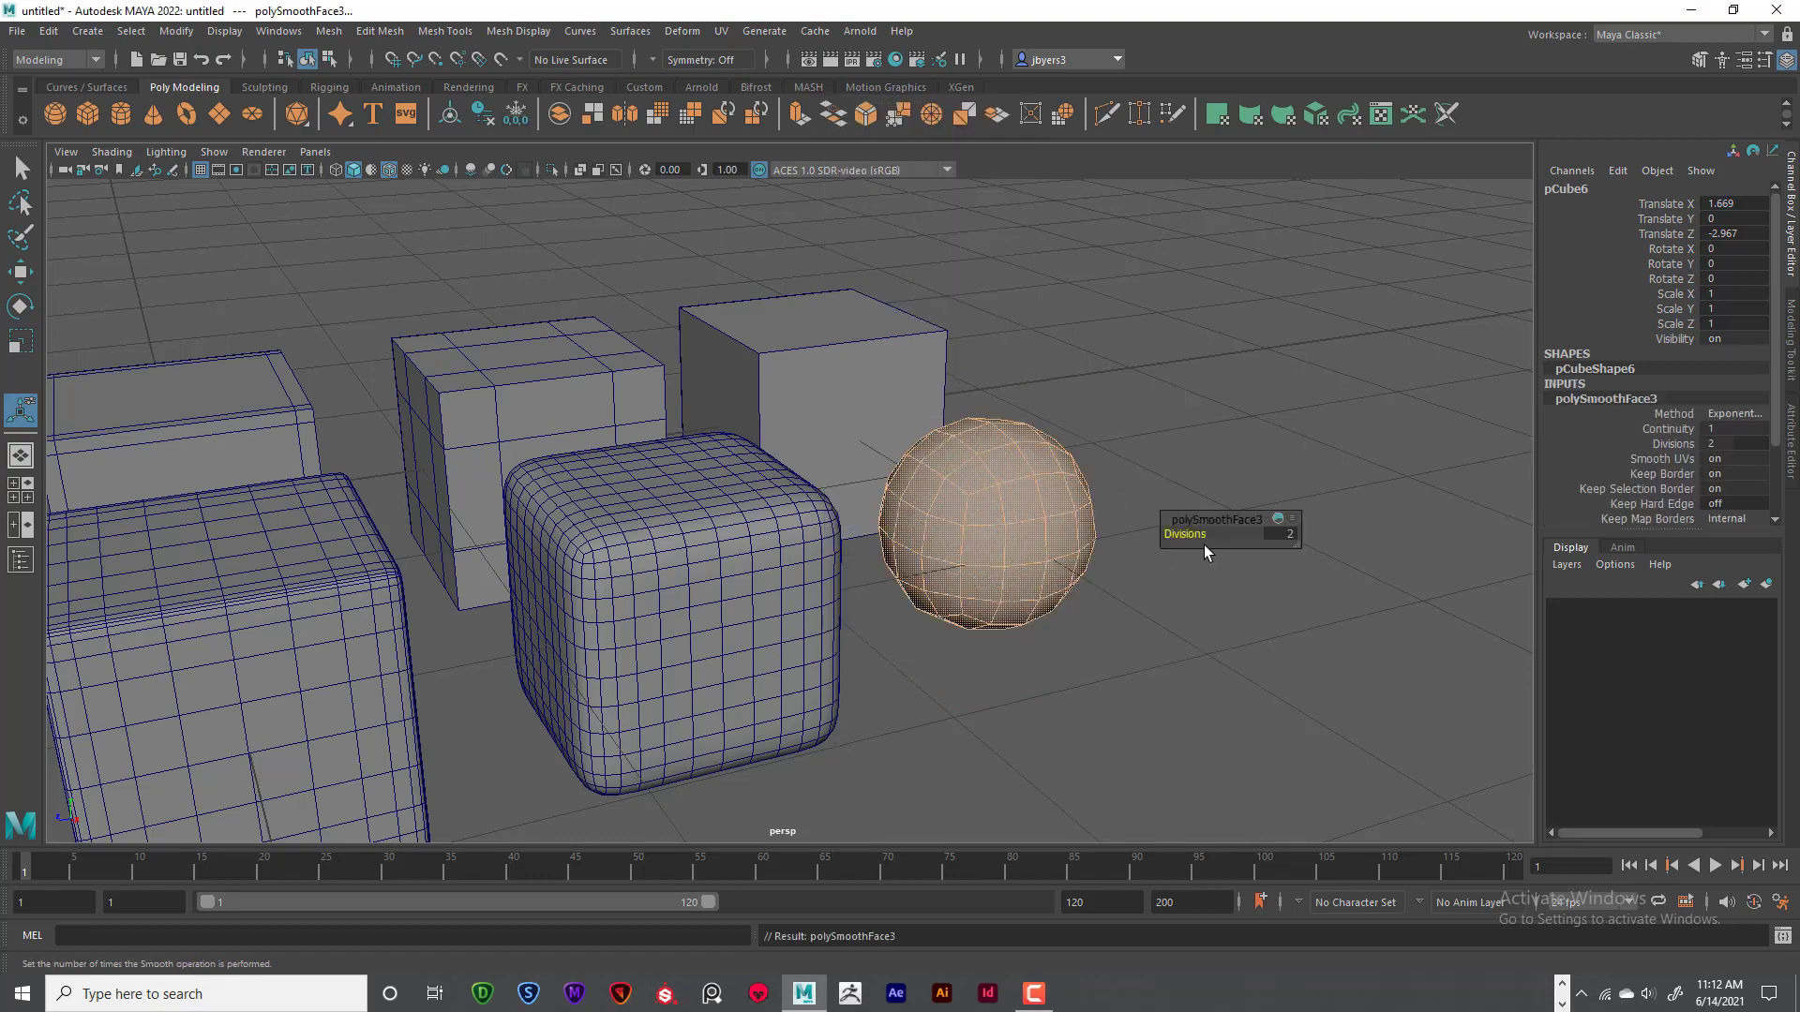
pyautogui.click(1191, 501)
# - Try 3 smoothing divisions on the copy without edge loops and deselect it
pyautogui.click(1093, 531)
pyautogui.keyDown('alt'); pyautogui.moveTo(1087, 535); pyautogui.dragTo(858, 489); pyautogui.keyUp('alt')
pyautogui.keyDown('alt'); pyautogui.moveTo(999, 491); pyautogui.dragTo(965, 478); pyautogui.keyUp('alt')
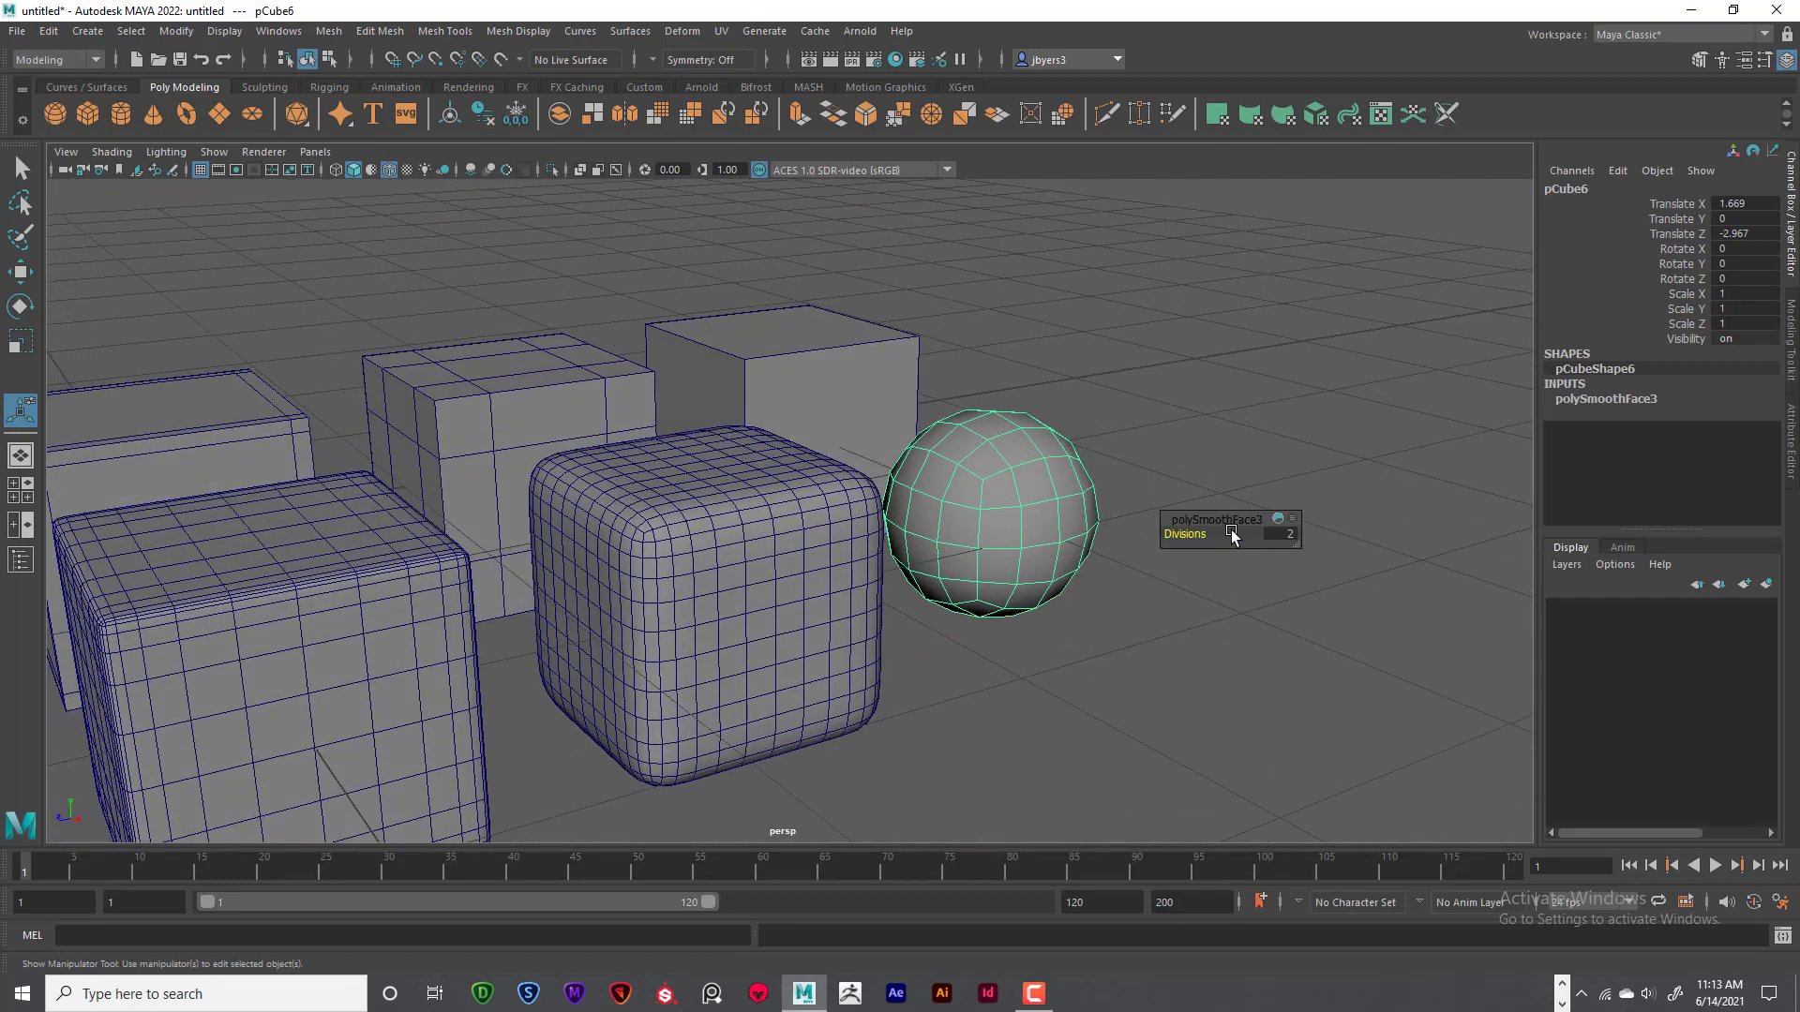
pyautogui.click(1281, 535)
pyautogui.press('Return')
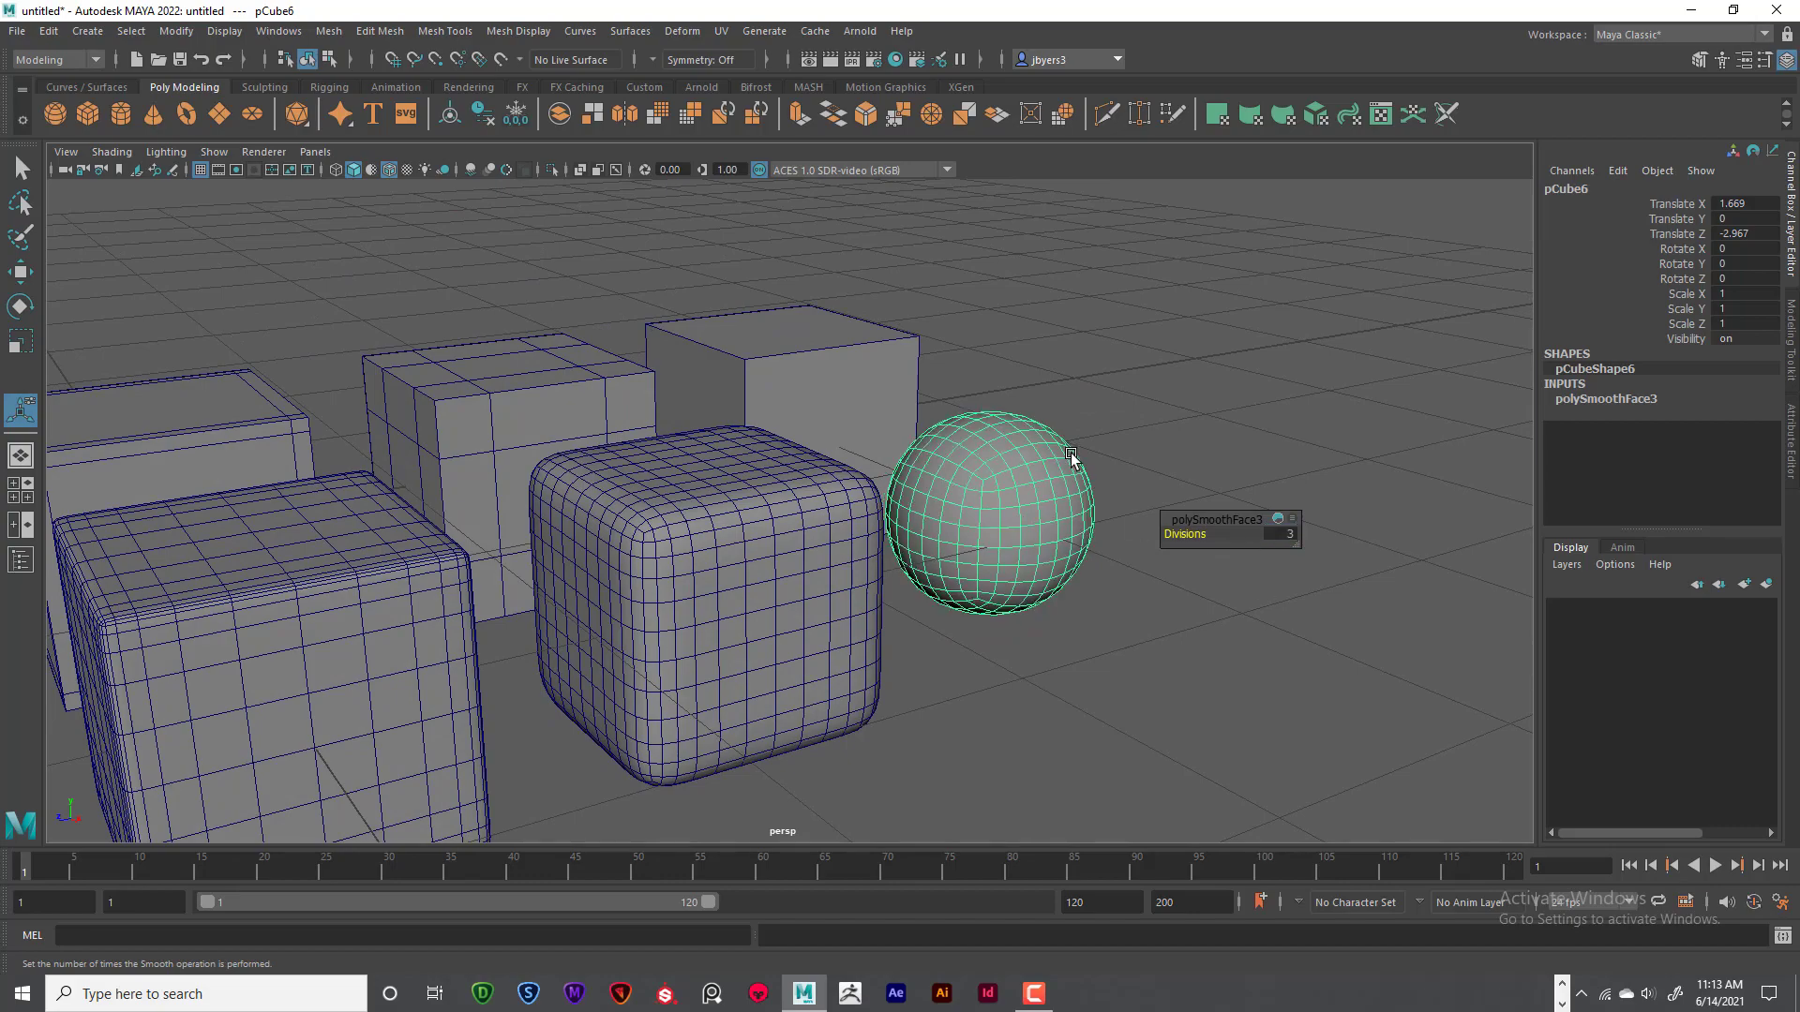
pyautogui.click(1110, 435)
pyautogui.keyDown('alt'); pyautogui.moveTo(1040, 521); pyautogui.dragTo(967, 485); pyautogui.keyUp('alt')
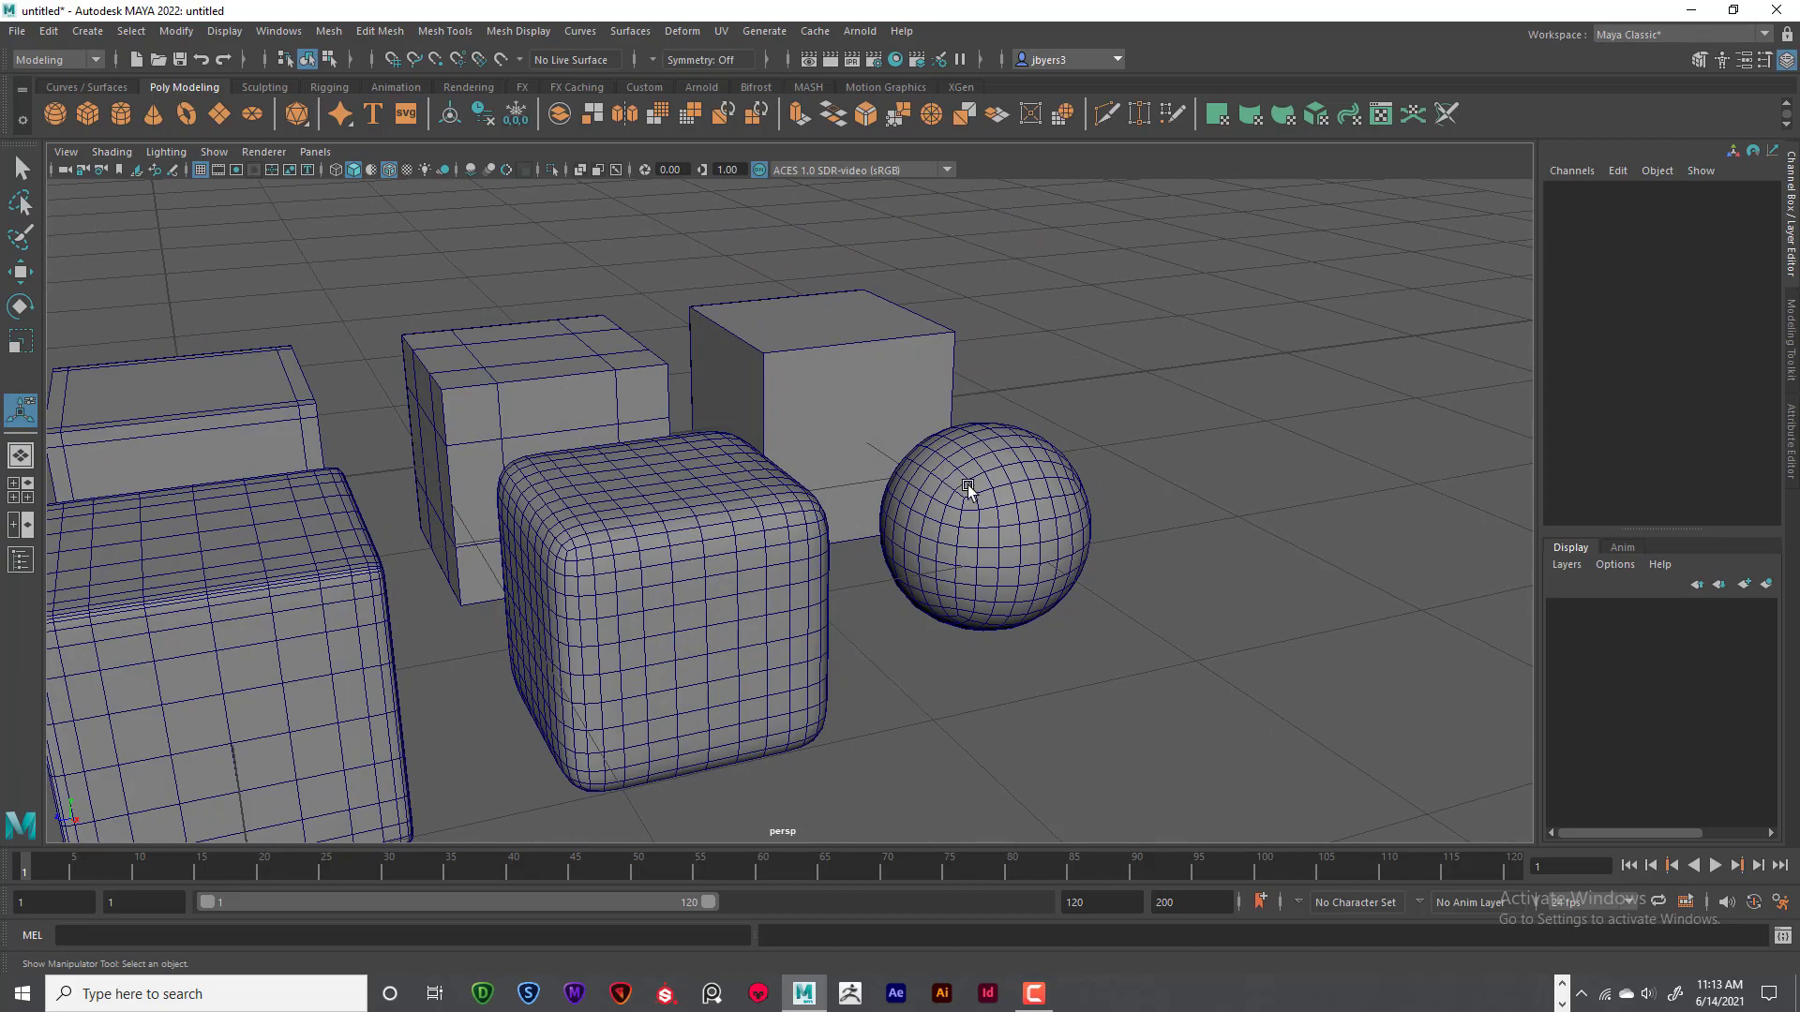
# - Inspect the smoothed no-loop copy up close beside the other cubes and set its smoothing divisions back to 2
pyautogui.click(860, 433)
pyautogui.click(1056, 559)
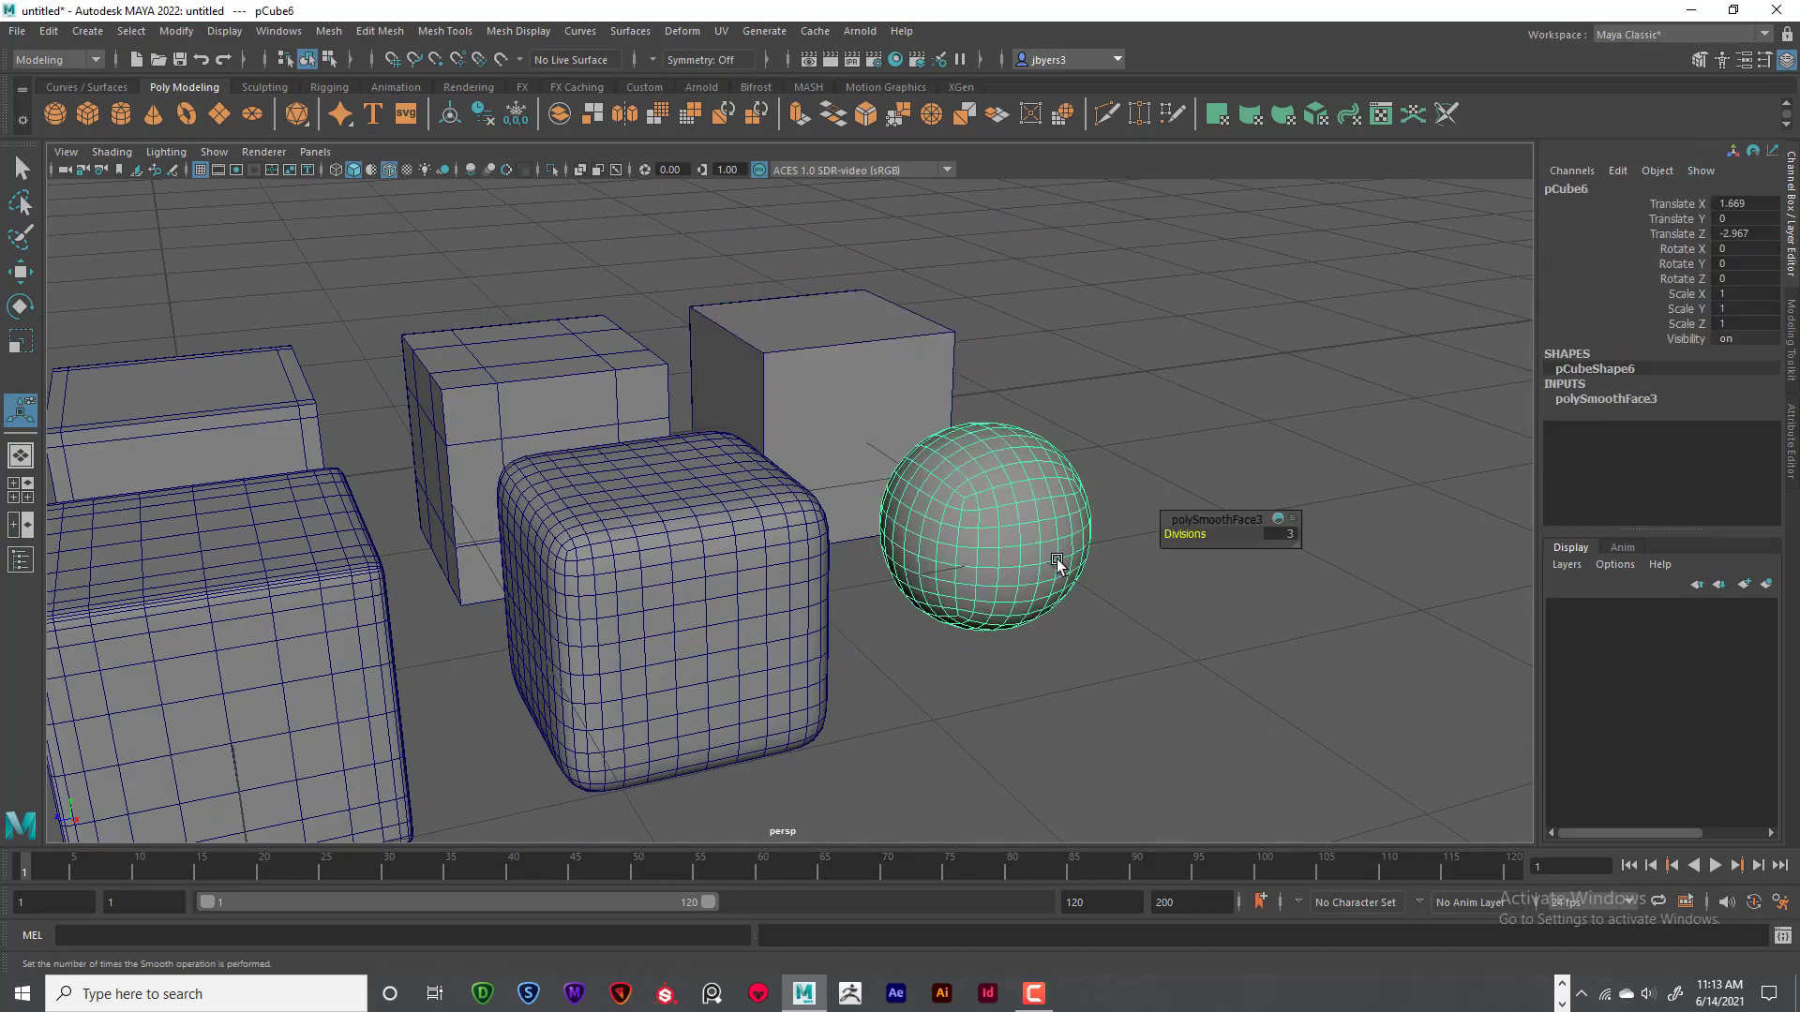
pyautogui.keyDown('alt'); pyautogui.moveTo(1079, 551); pyautogui.dragTo(872, 539); pyautogui.keyUp('alt')
pyautogui.scroll(3, 821, 545)
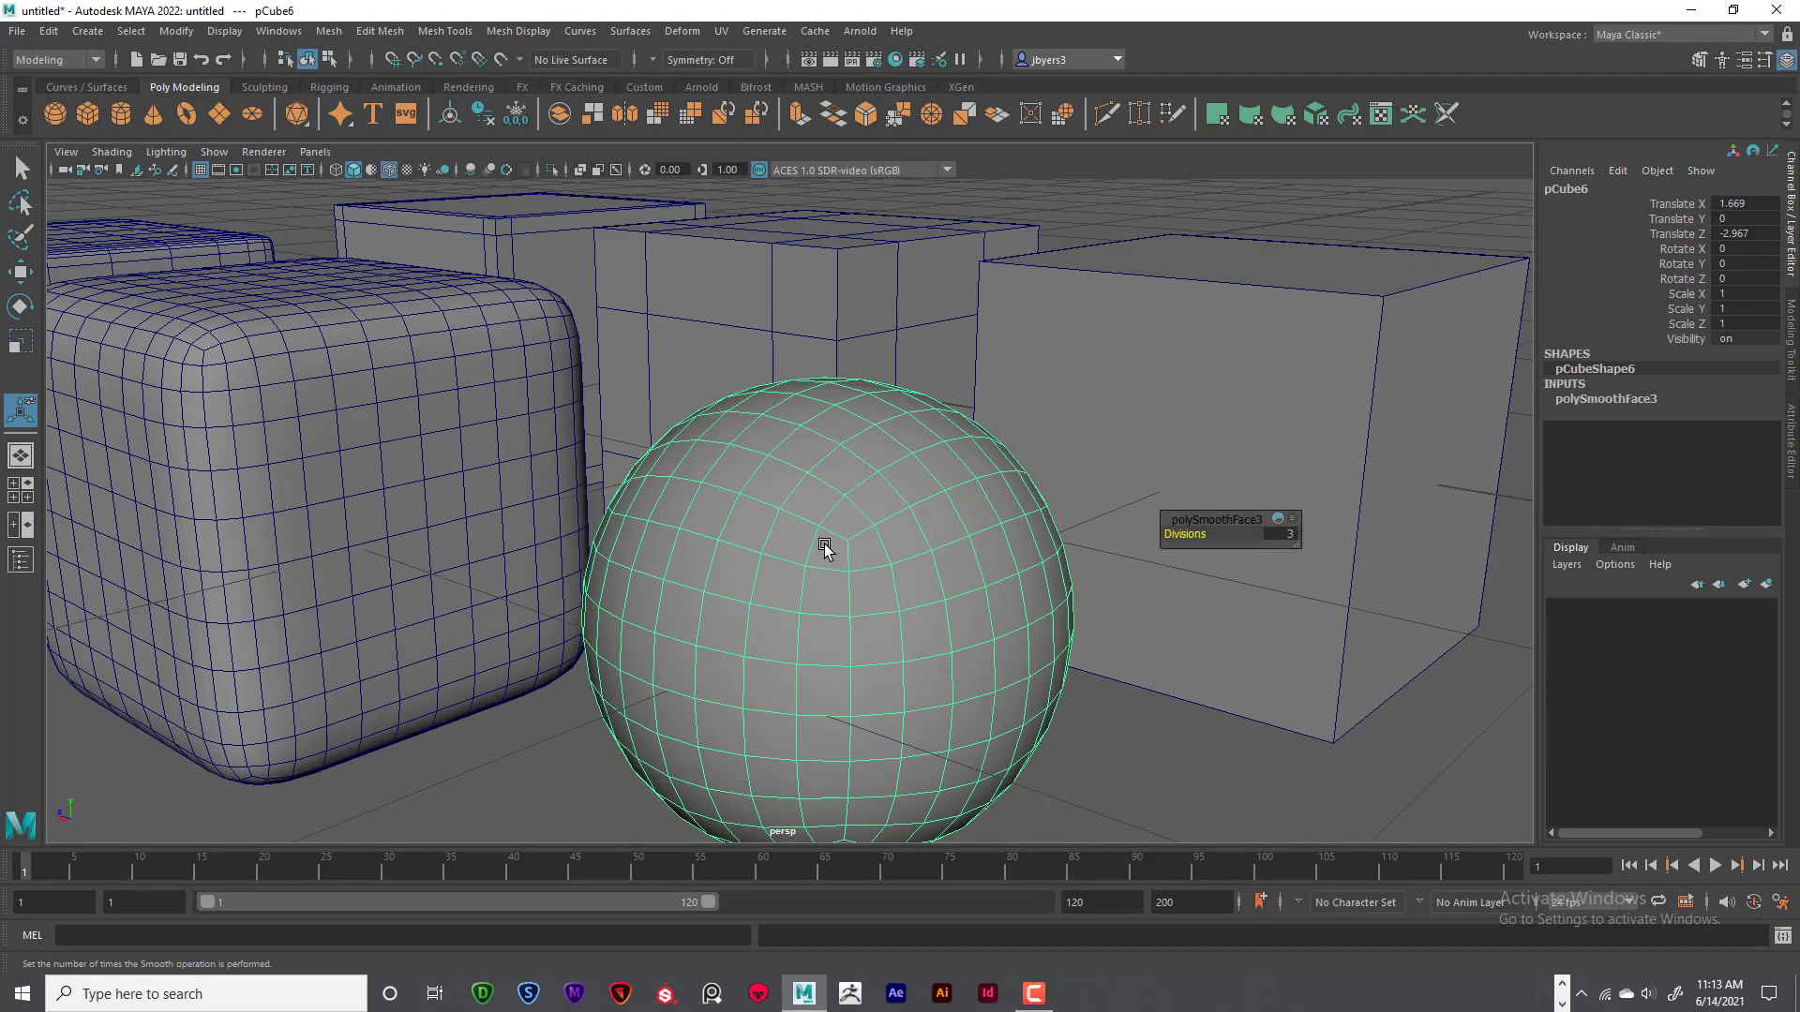
pyautogui.scroll(-5, 834, 613)
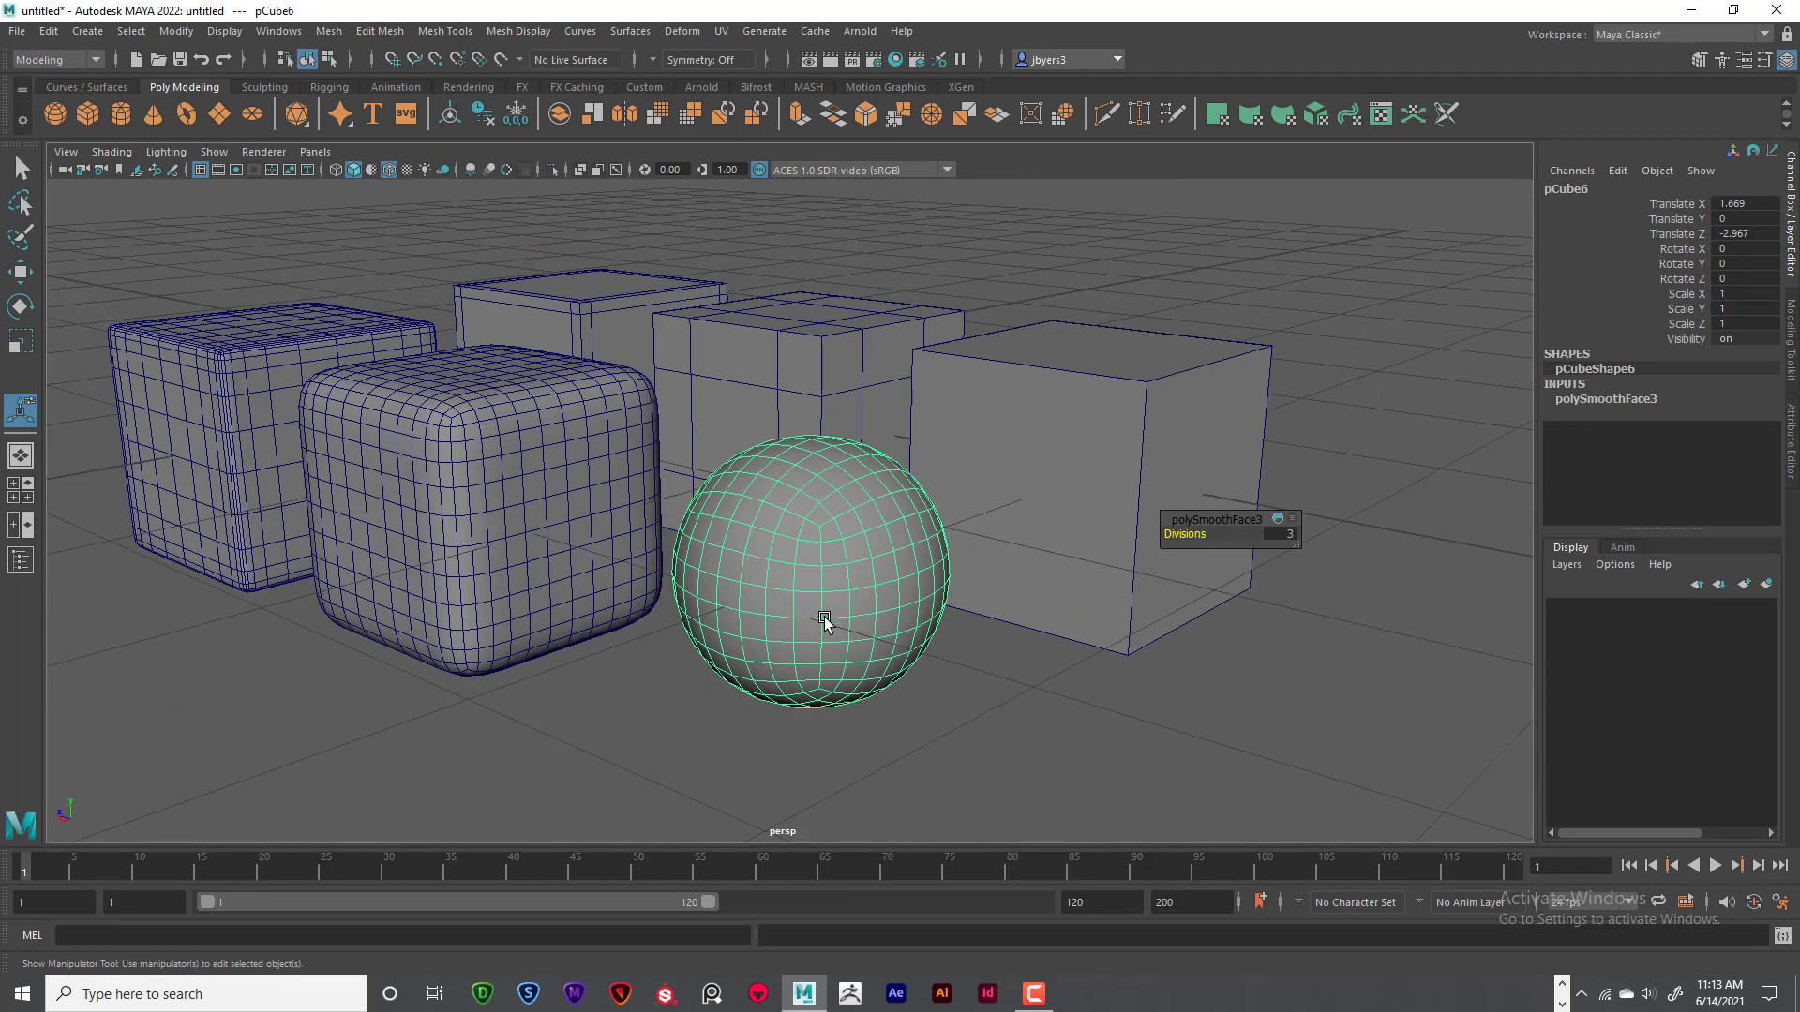
pyautogui.keyDown('alt'); pyautogui.moveTo(823, 615); pyautogui.dragTo(1003, 611); pyautogui.keyUp('alt')
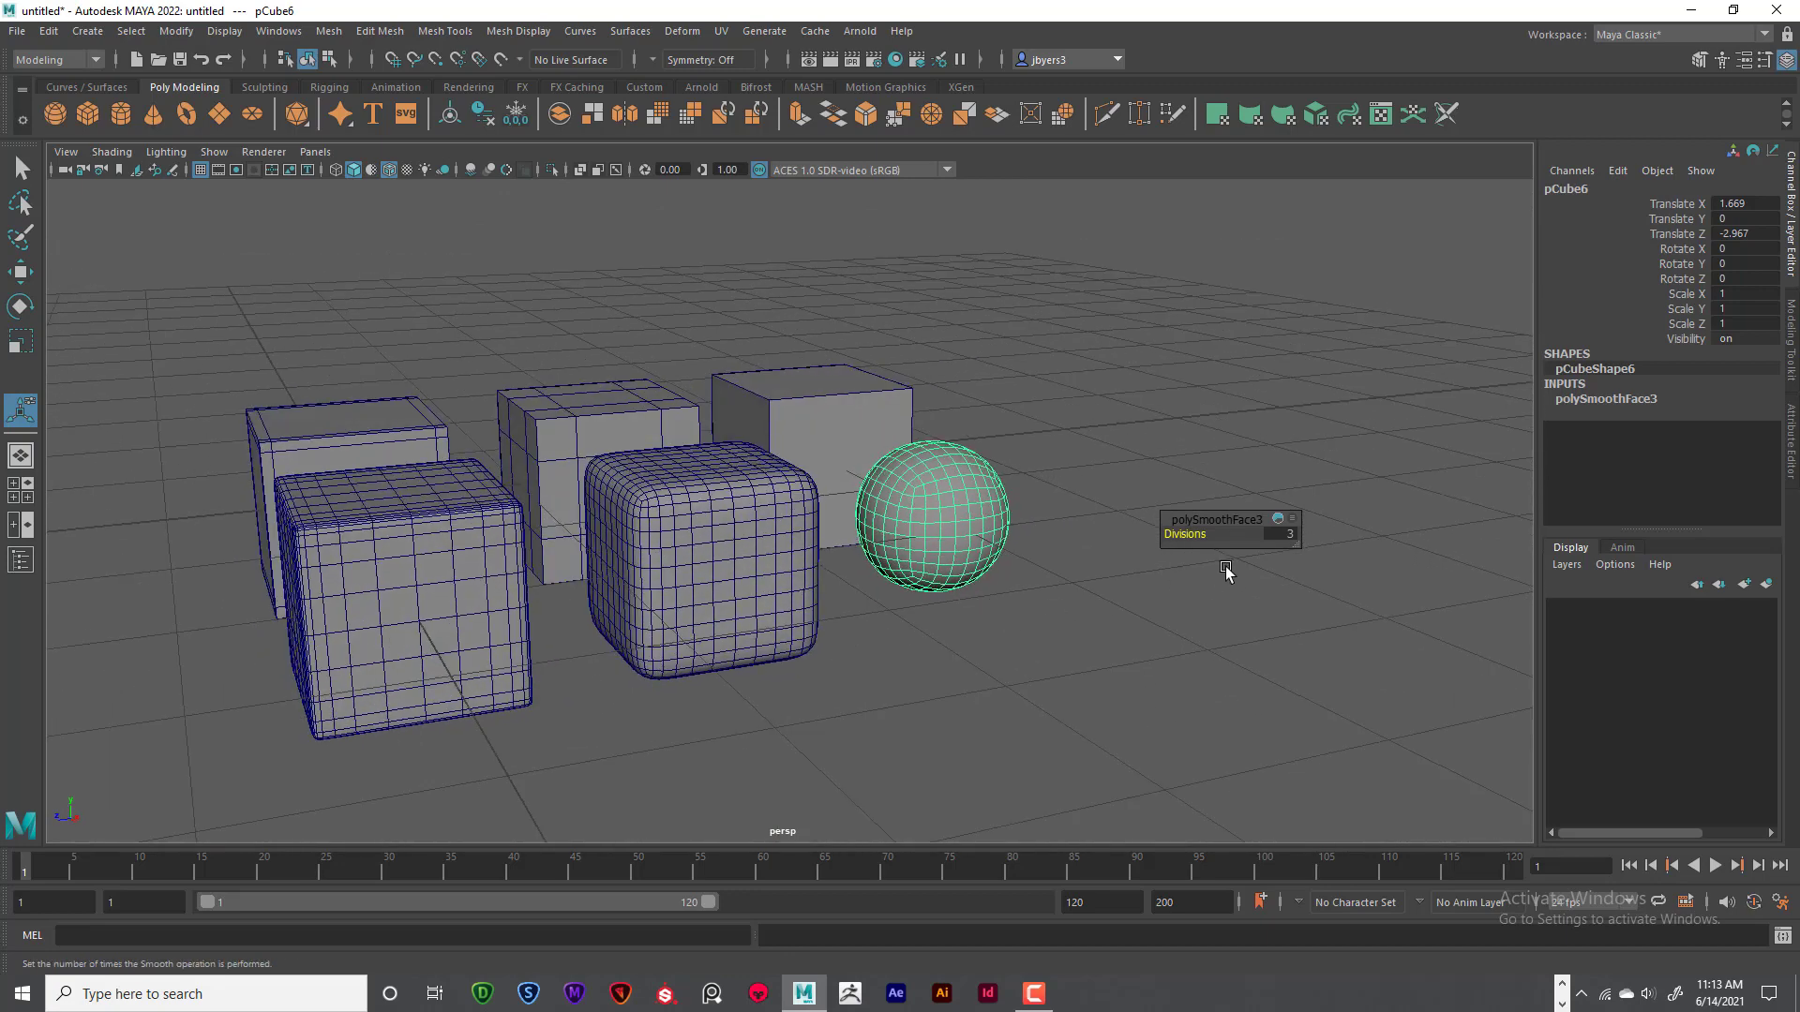
pyautogui.click(1289, 534)
pyautogui.write('2')
pyautogui.press('Return')
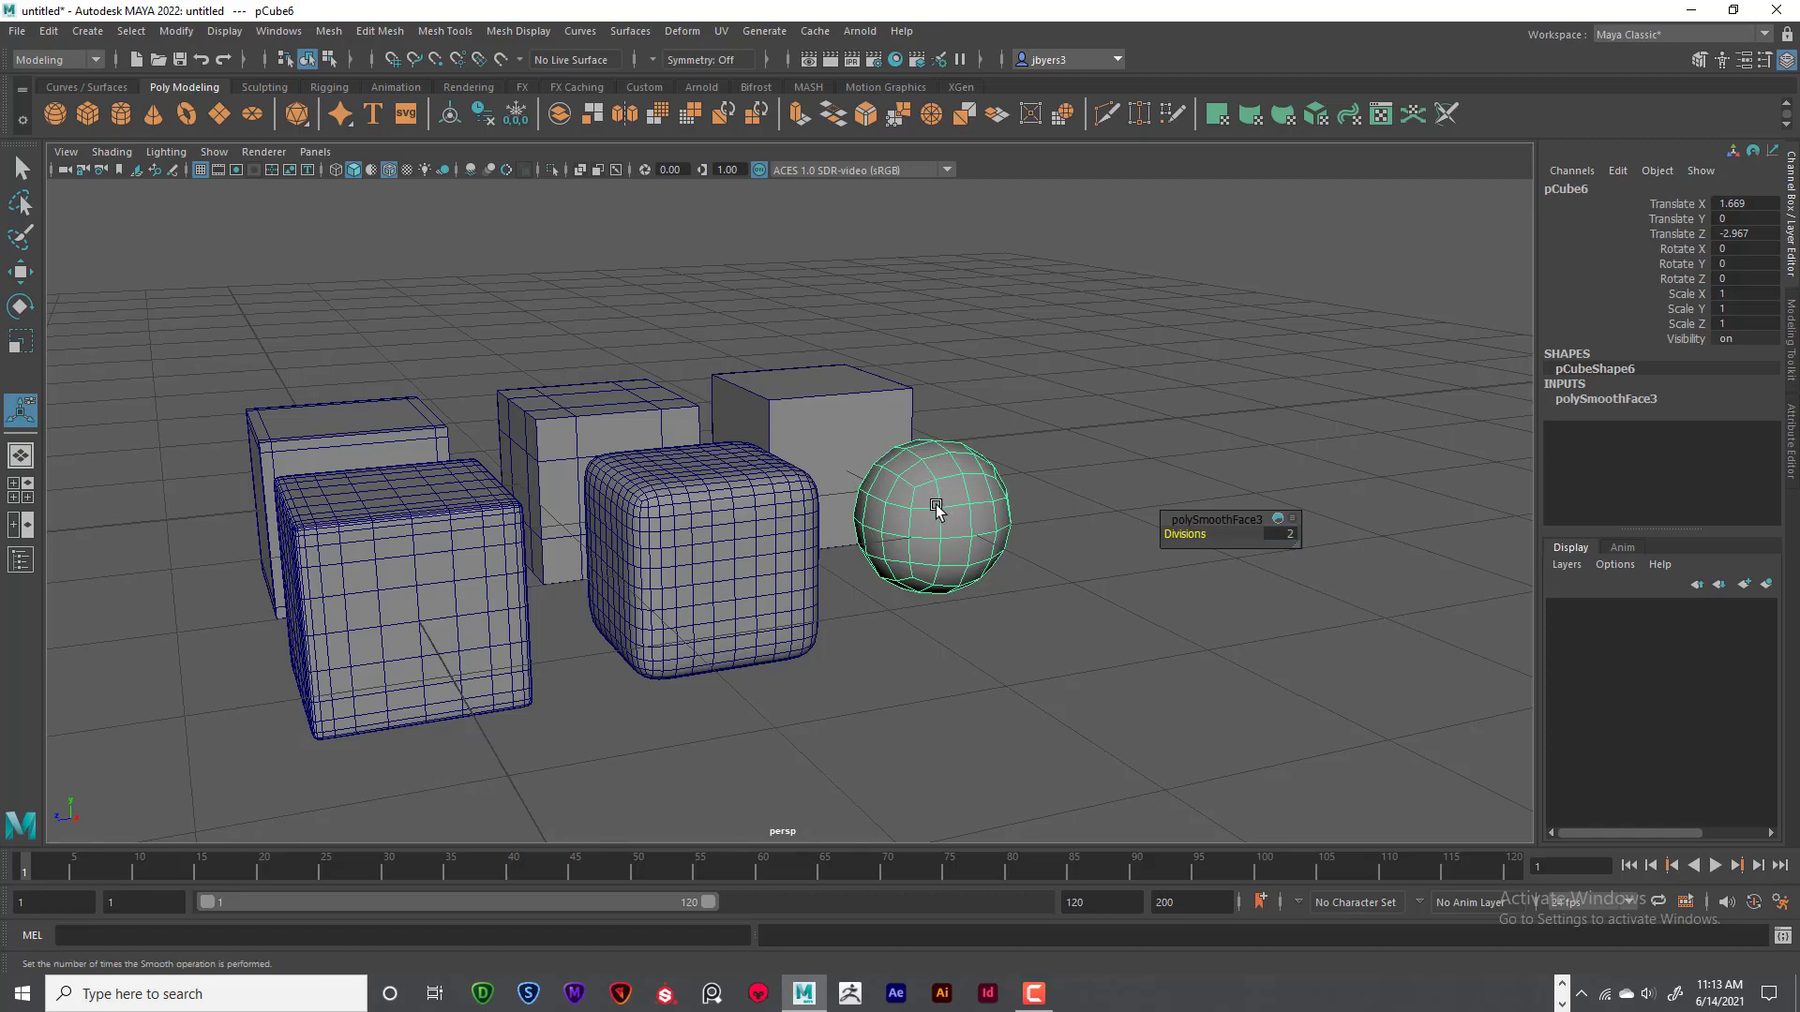
# - Select the original cube without edge loops together with its smoothed copy and set the copy's smoothing divisions to 1
pyautogui.keyDown('alt'); pyautogui.moveTo(1060, 483); pyautogui.dragTo(895, 419); pyautogui.keyUp('alt')
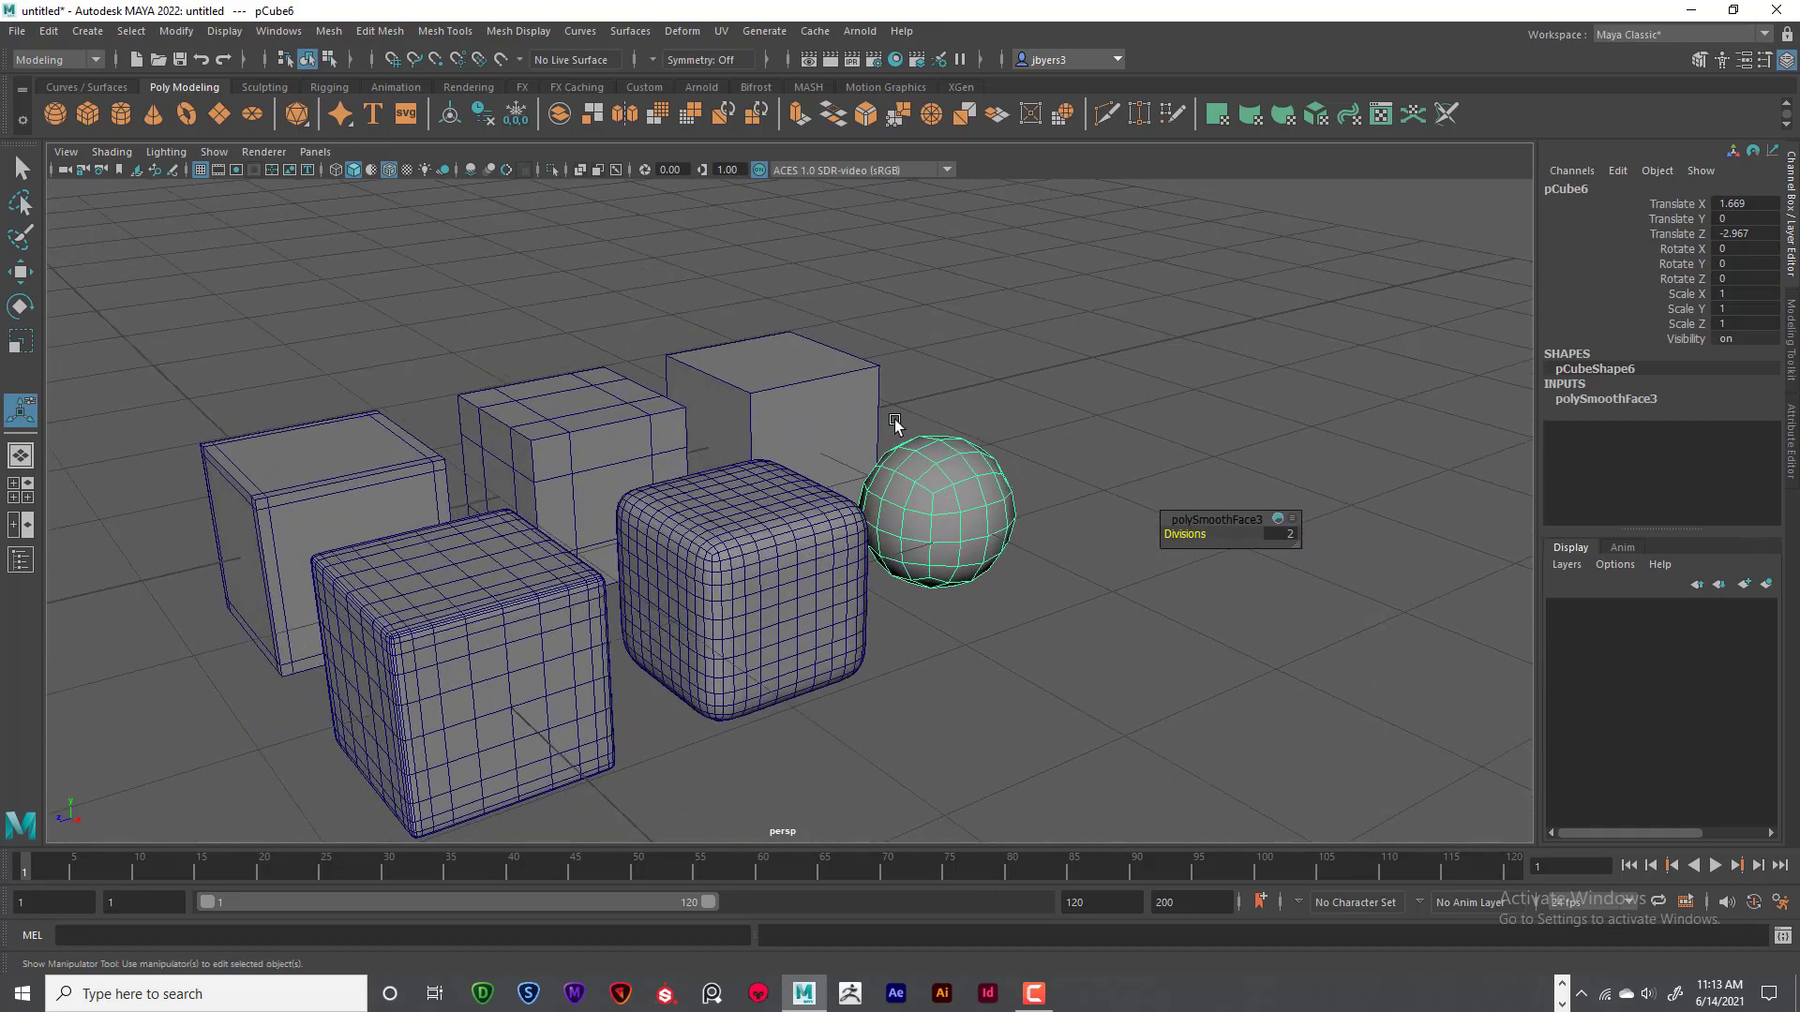
pyautogui.click(818, 388)
pyautogui.keyDown('alt'); pyautogui.moveTo(939, 515); pyautogui.dragTo(936, 475); pyautogui.keyUp('alt')
pyautogui.moveTo(888, 382); pyautogui.dragTo(1101, 579)
pyautogui.click(1101, 579)
pyautogui.keyDown('alt'); pyautogui.moveTo(966, 644); pyautogui.dragTo(986, 639); pyautogui.keyUp('alt')
pyautogui.click(1011, 670)
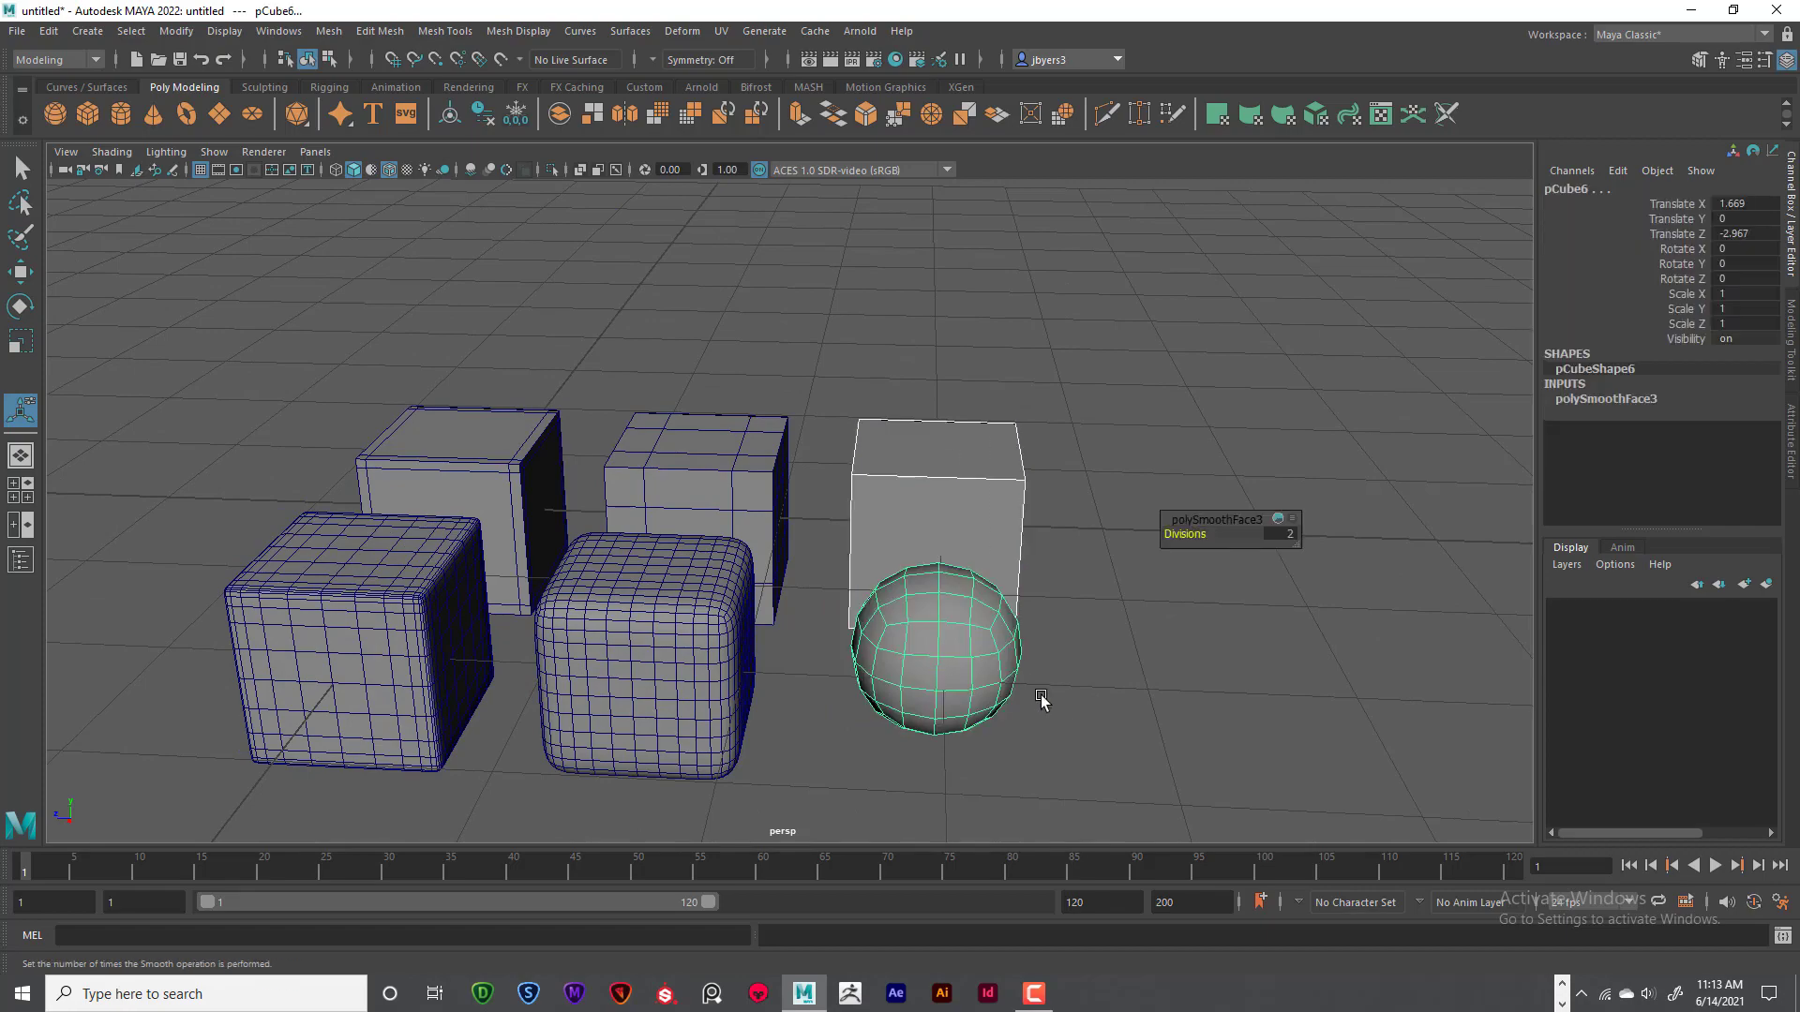
pyautogui.keyDown('alt'); pyautogui.moveTo(1037, 707); pyautogui.dragTo(1209, 610); pyautogui.keyUp('alt')
pyautogui.click(1284, 533)
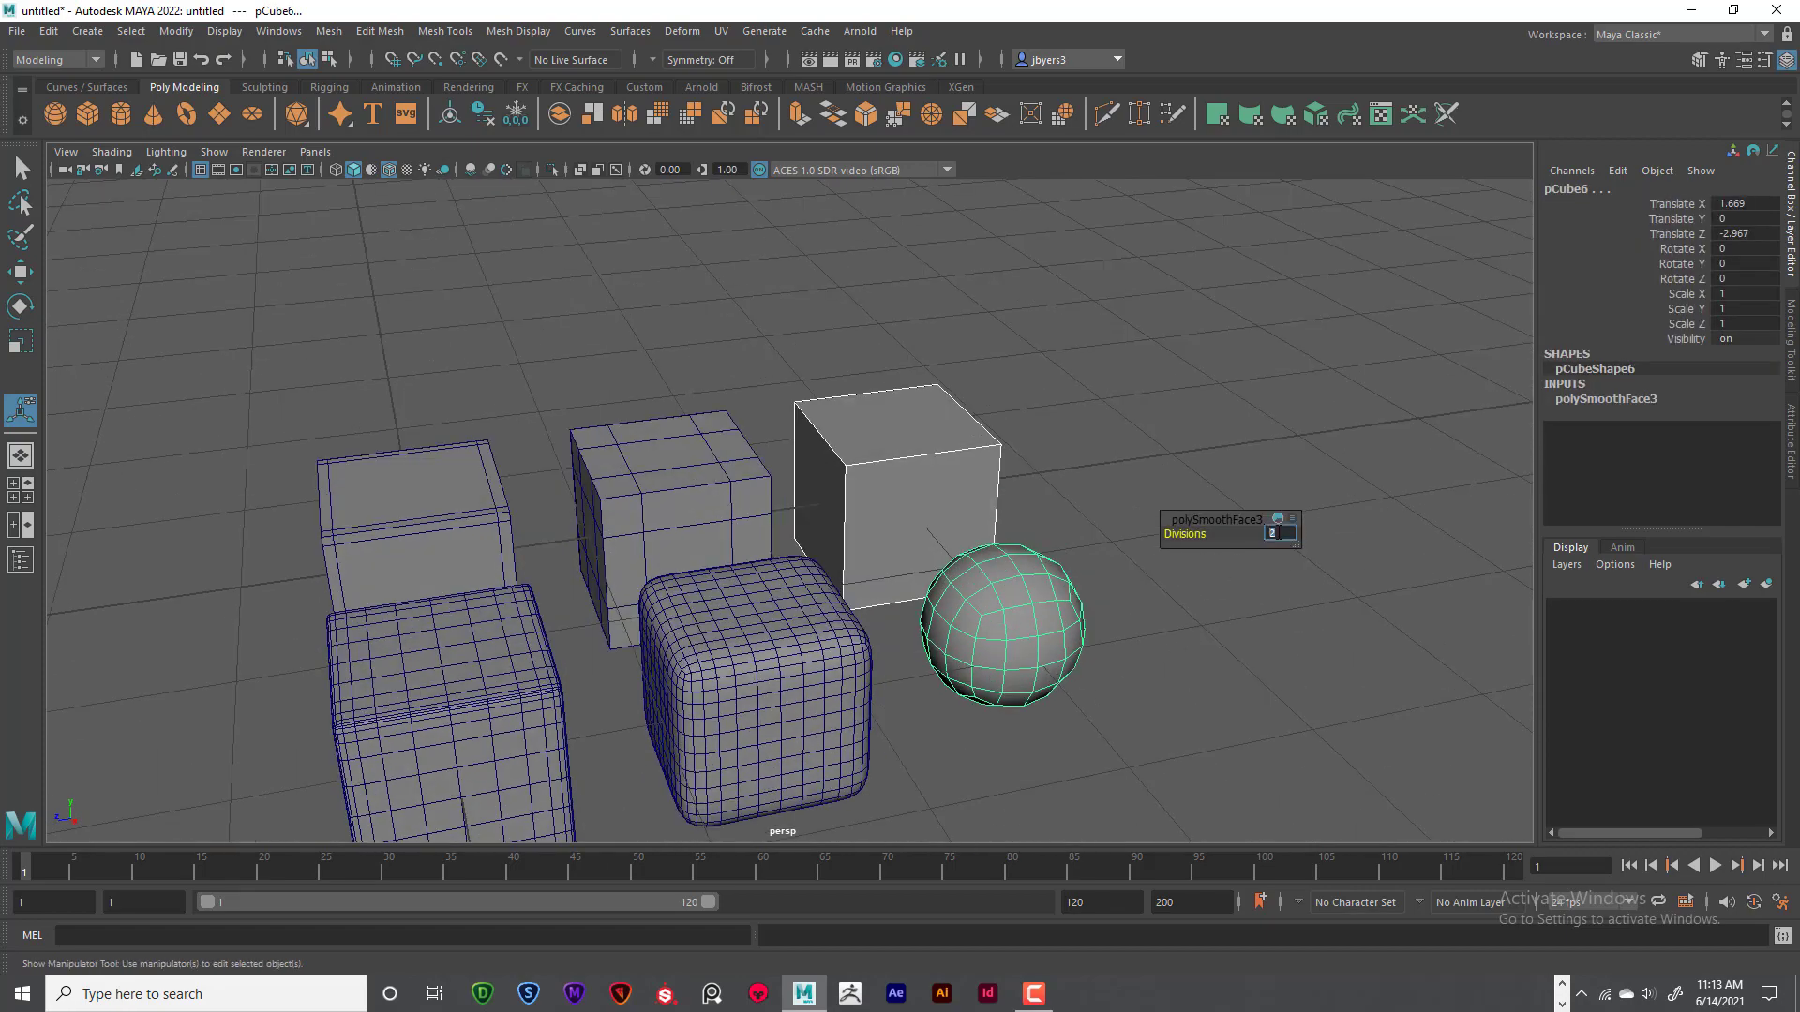
pyautogui.press('Return')
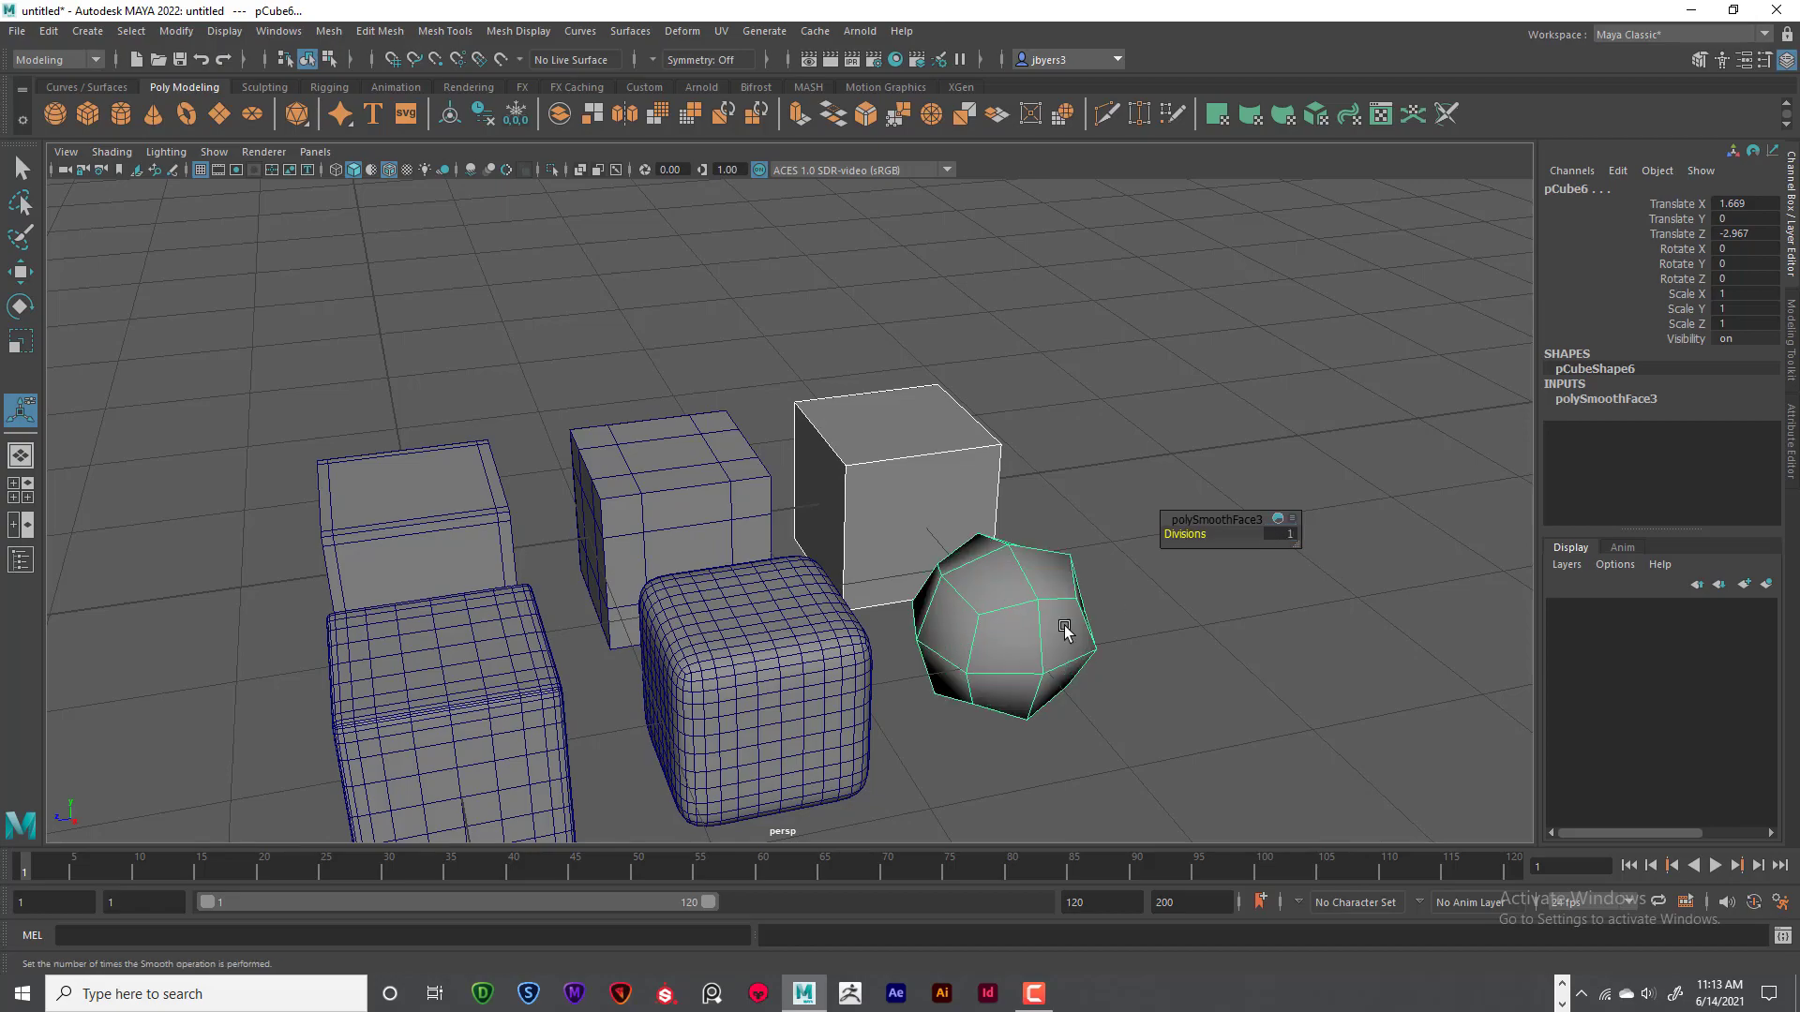
# - Delete only the smoothed copy of the cube without edge loops, keeping the original
pyautogui.keyDown('alt'); pyautogui.moveTo(1065, 626); pyautogui.dragTo(949, 464); pyautogui.keyUp('alt')
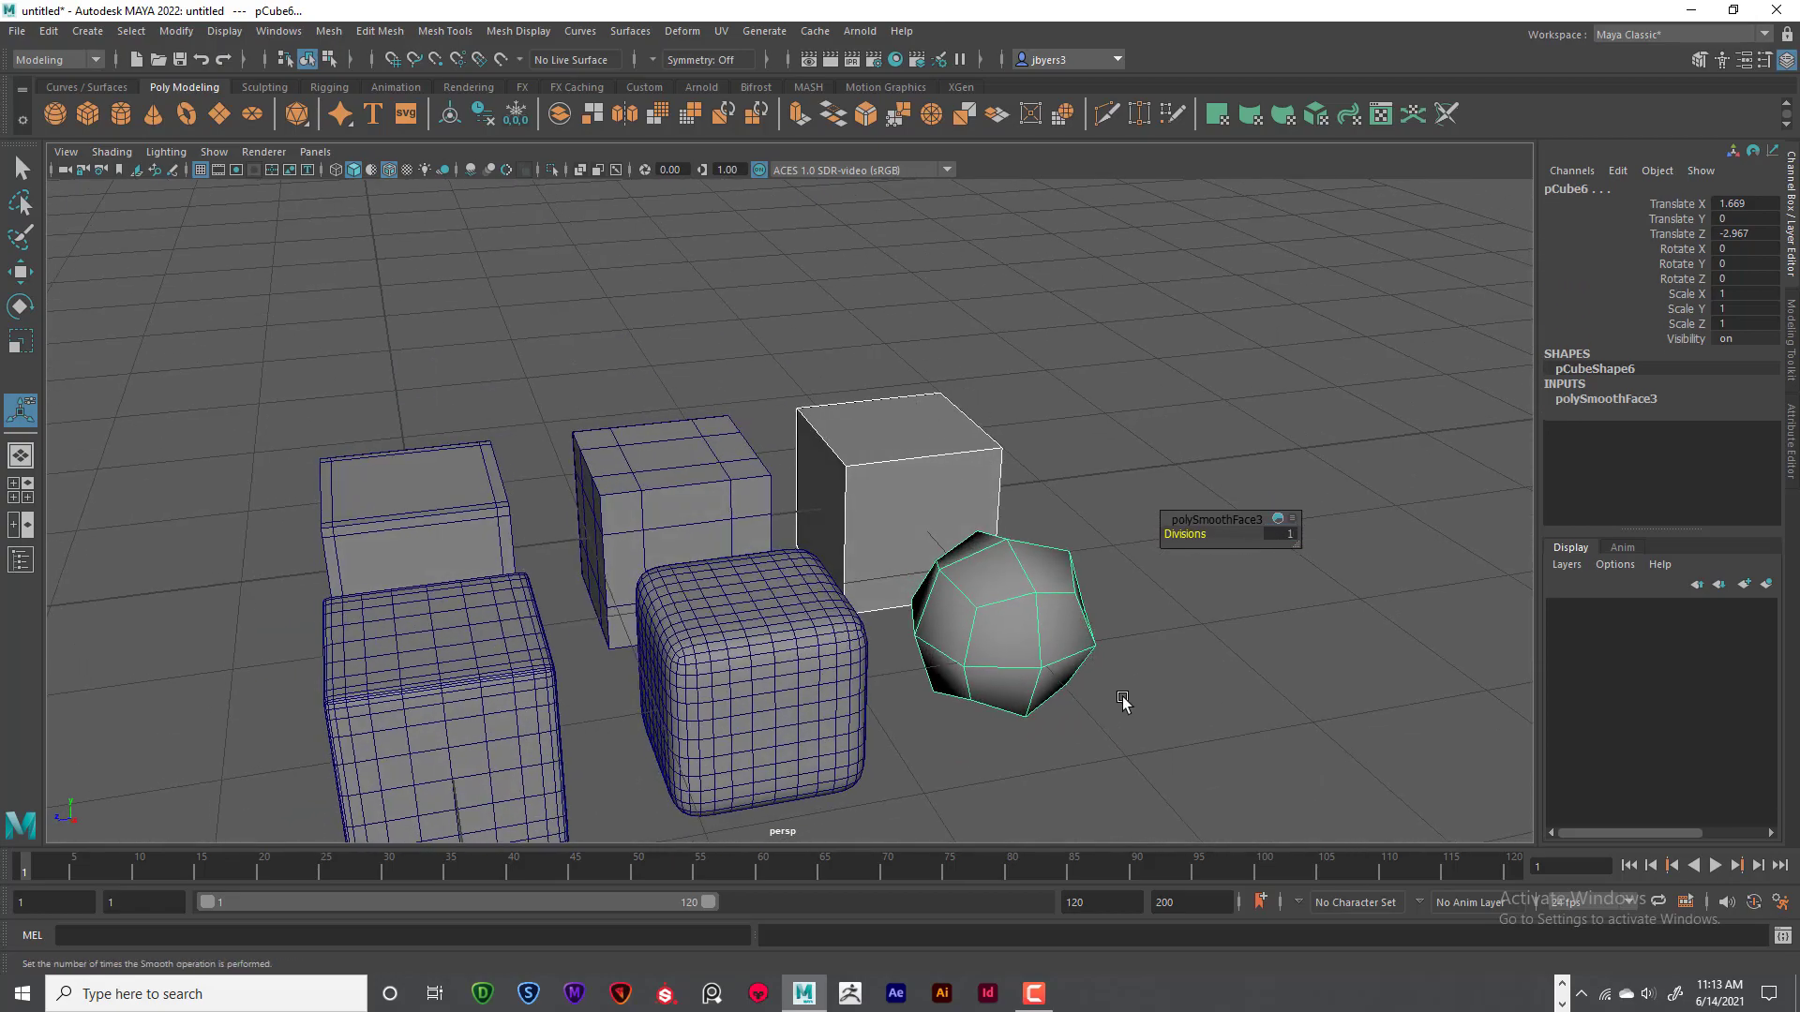
pyautogui.keyDown('alt'); pyautogui.moveTo(1122, 705); pyautogui.dragTo(1109, 707); pyautogui.keyUp('alt')
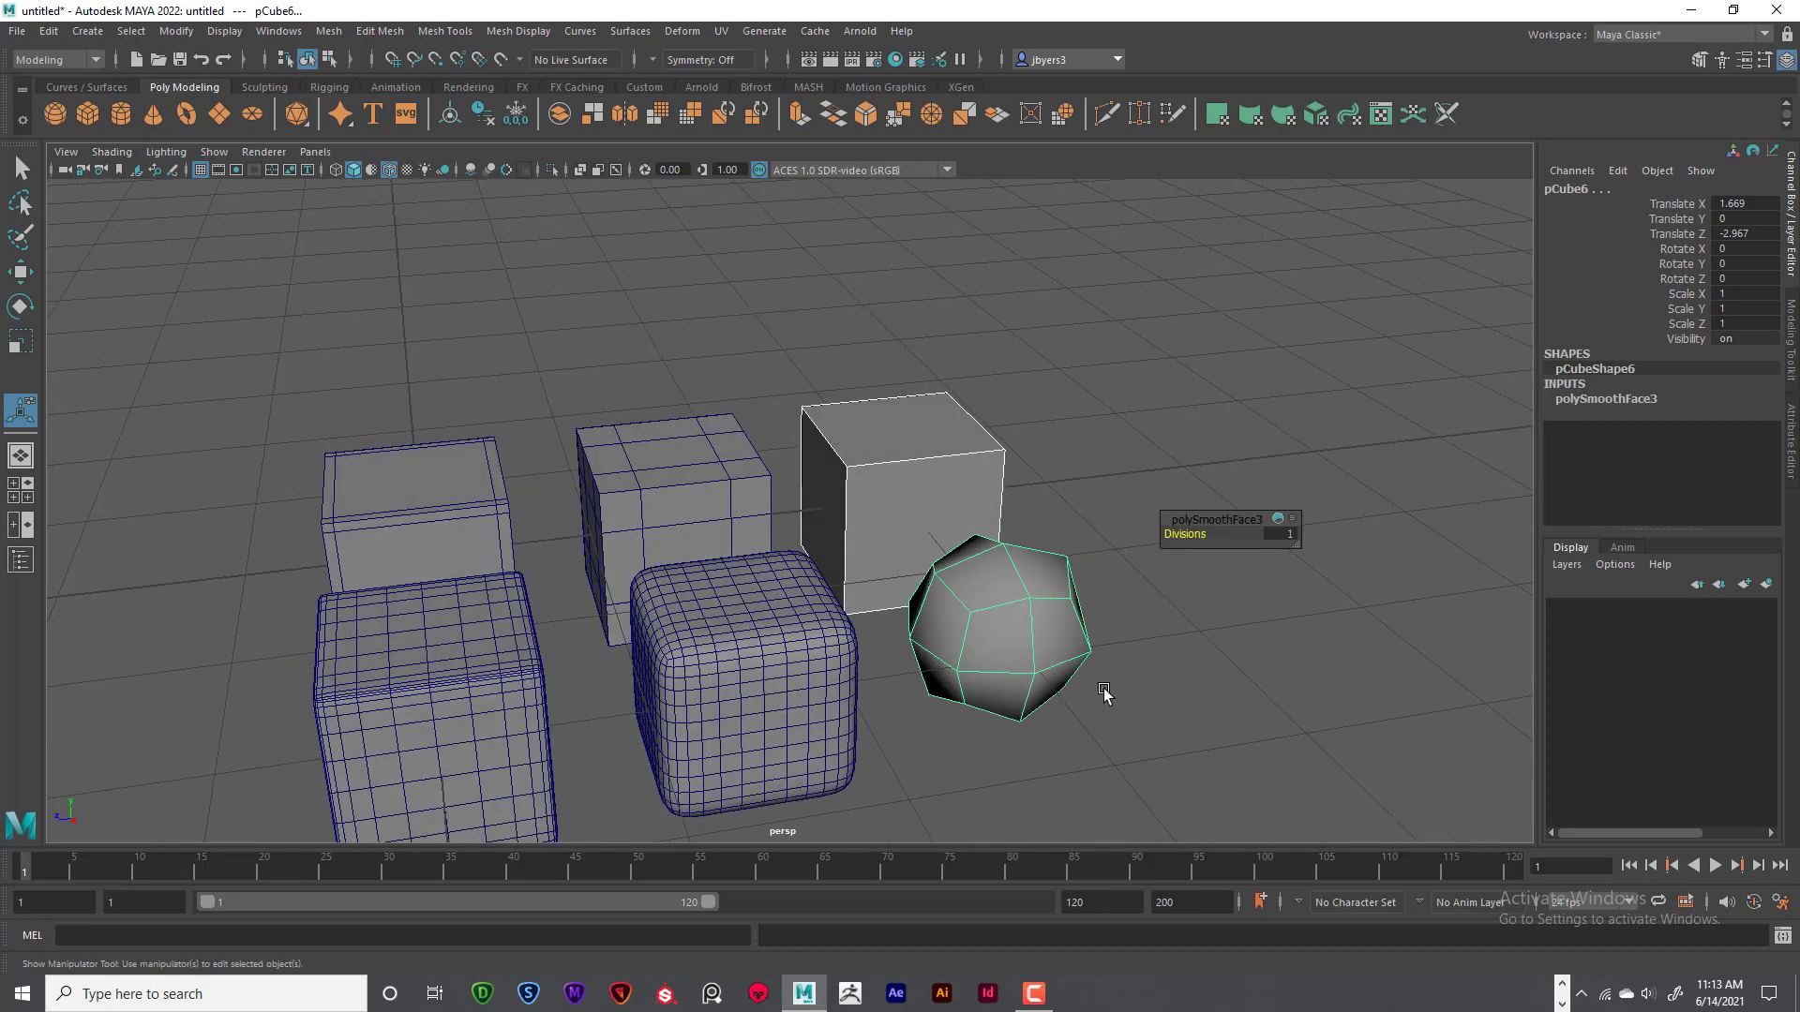
pyautogui.click(1062, 638)
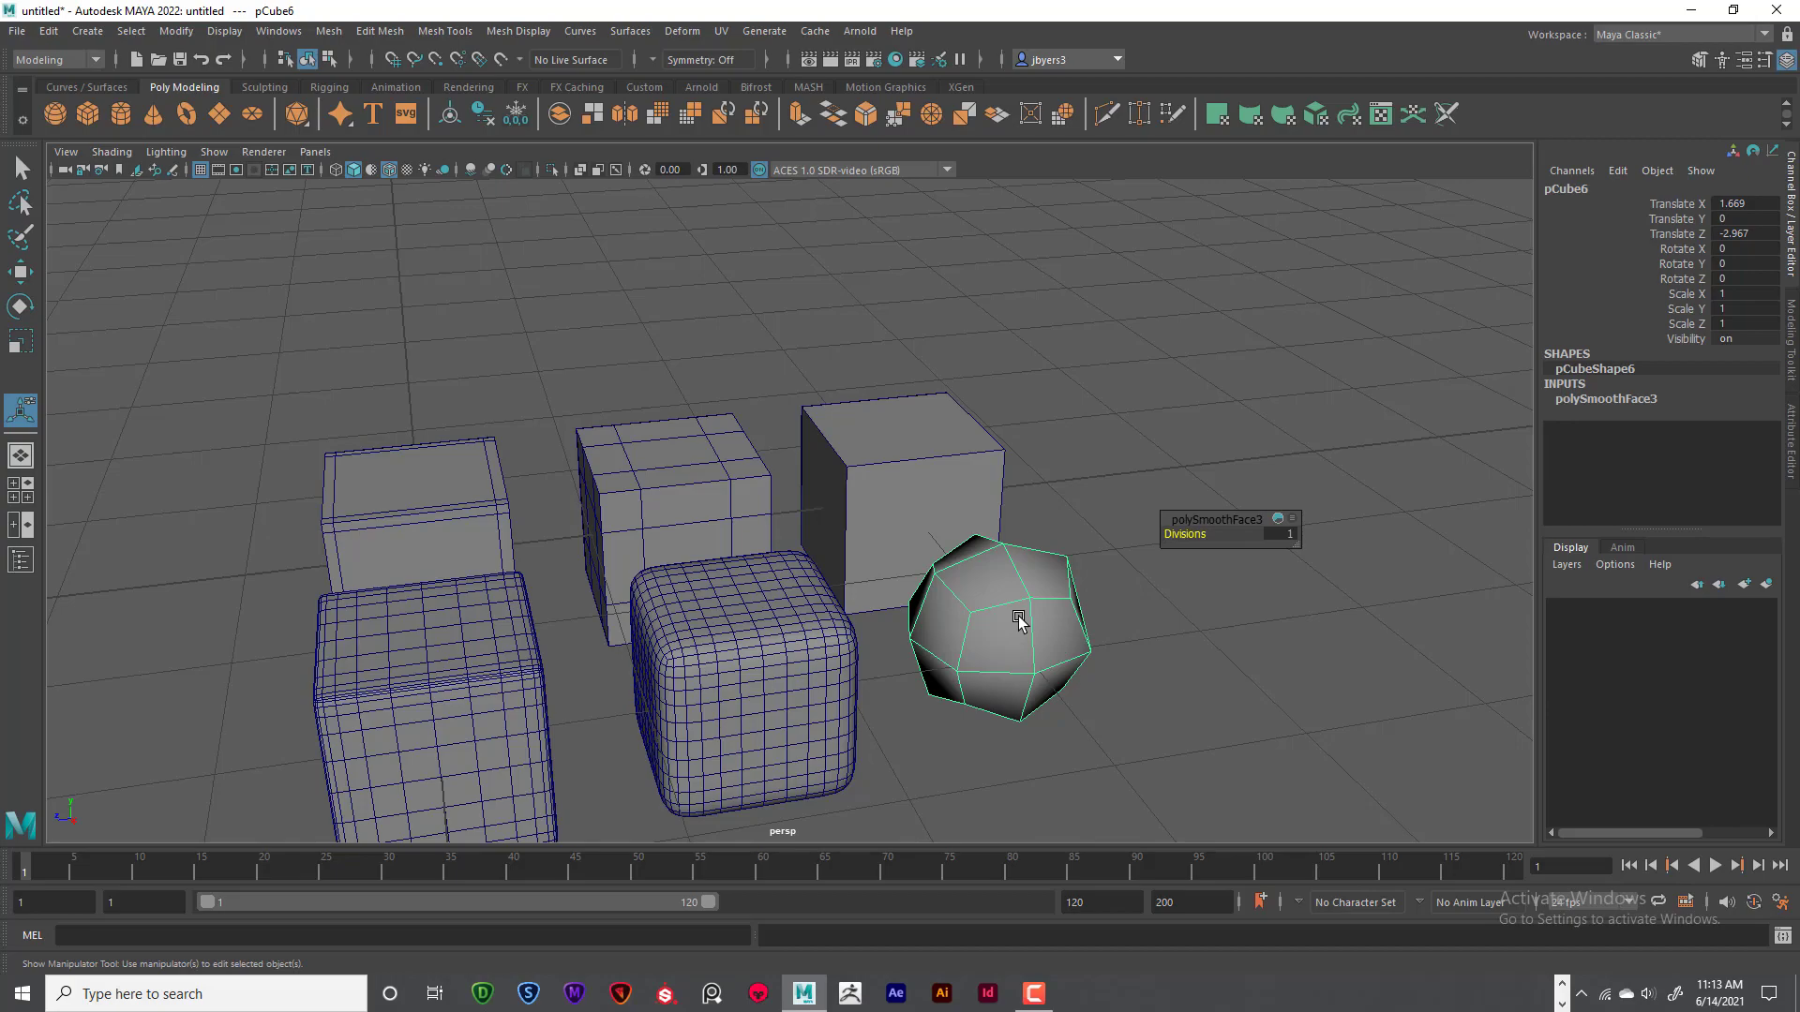
pyautogui.press('Delete')
pyautogui.keyDown('alt'); pyautogui.moveTo(931, 661); pyautogui.dragTo(658, 519); pyautogui.keyUp('alt')
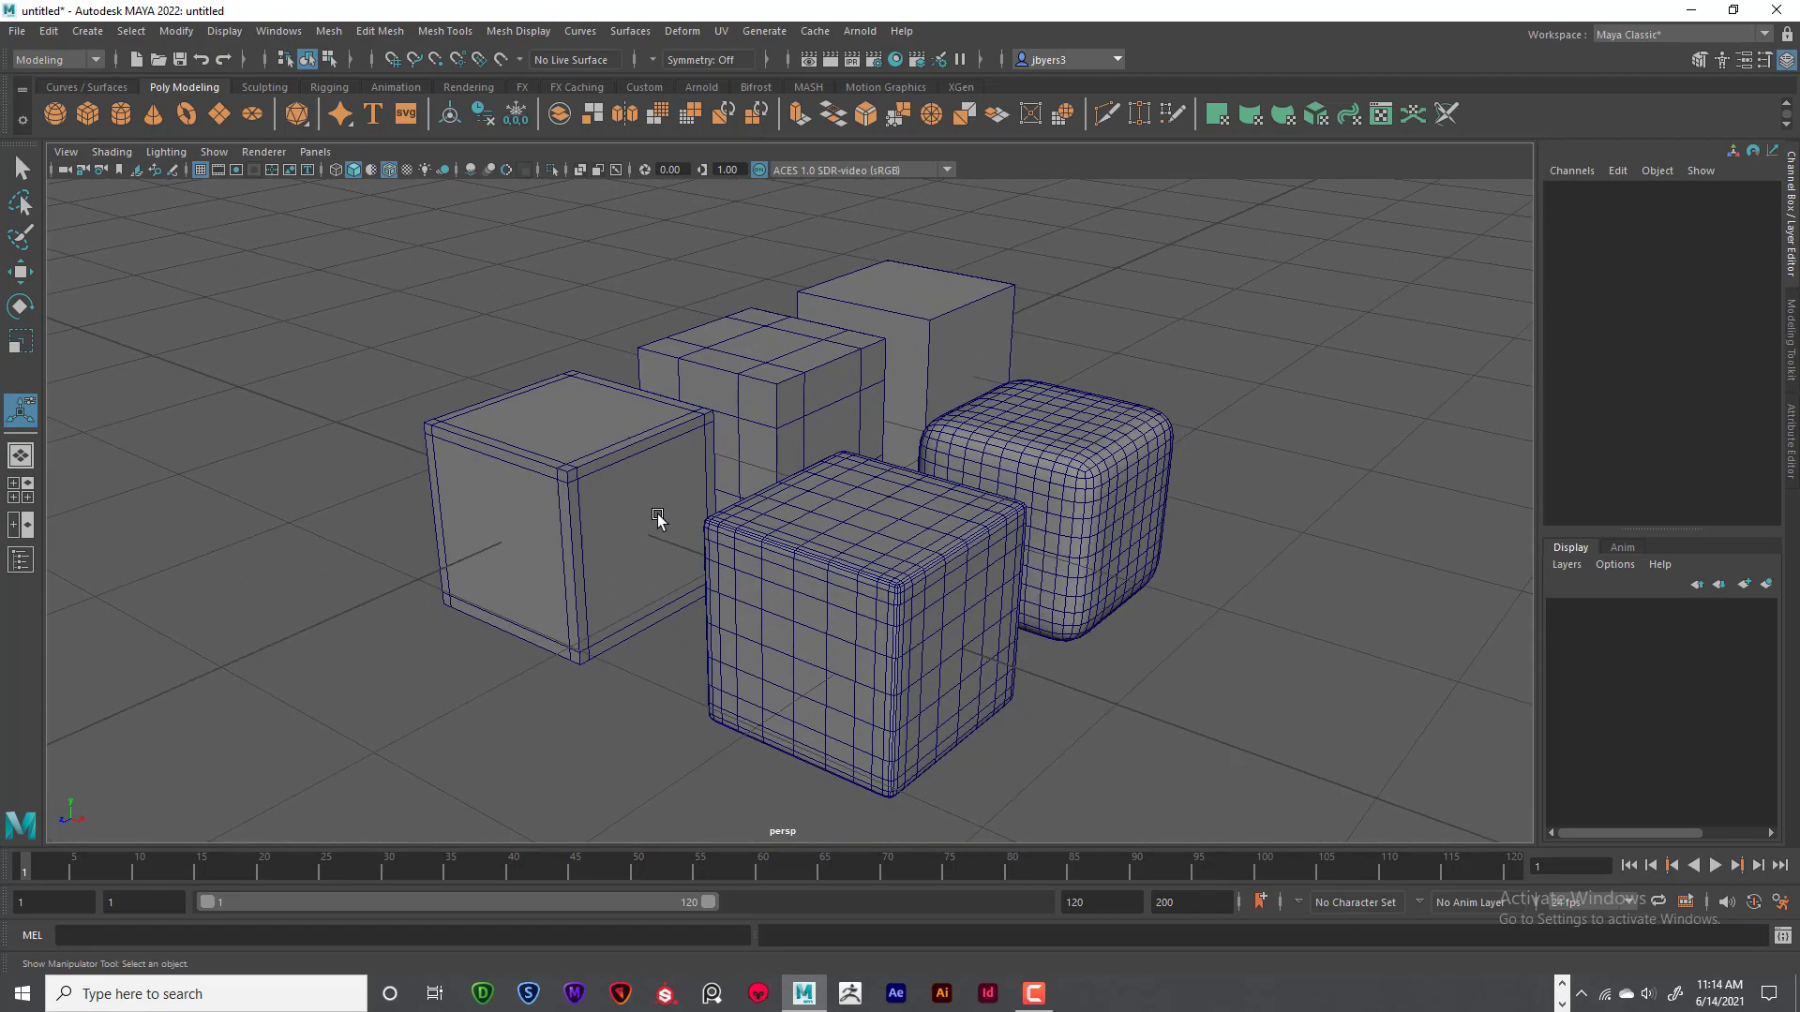
# - Turn off the wireframe display on shaded objects and compare the edge rounding of the two smoothed cubes
pyautogui.click(389, 170)
pyautogui.keyDown('alt'); pyautogui.moveTo(975, 549); pyautogui.dragTo(961, 551); pyautogui.keyUp('alt')
pyautogui.scroll(2, 961, 550)
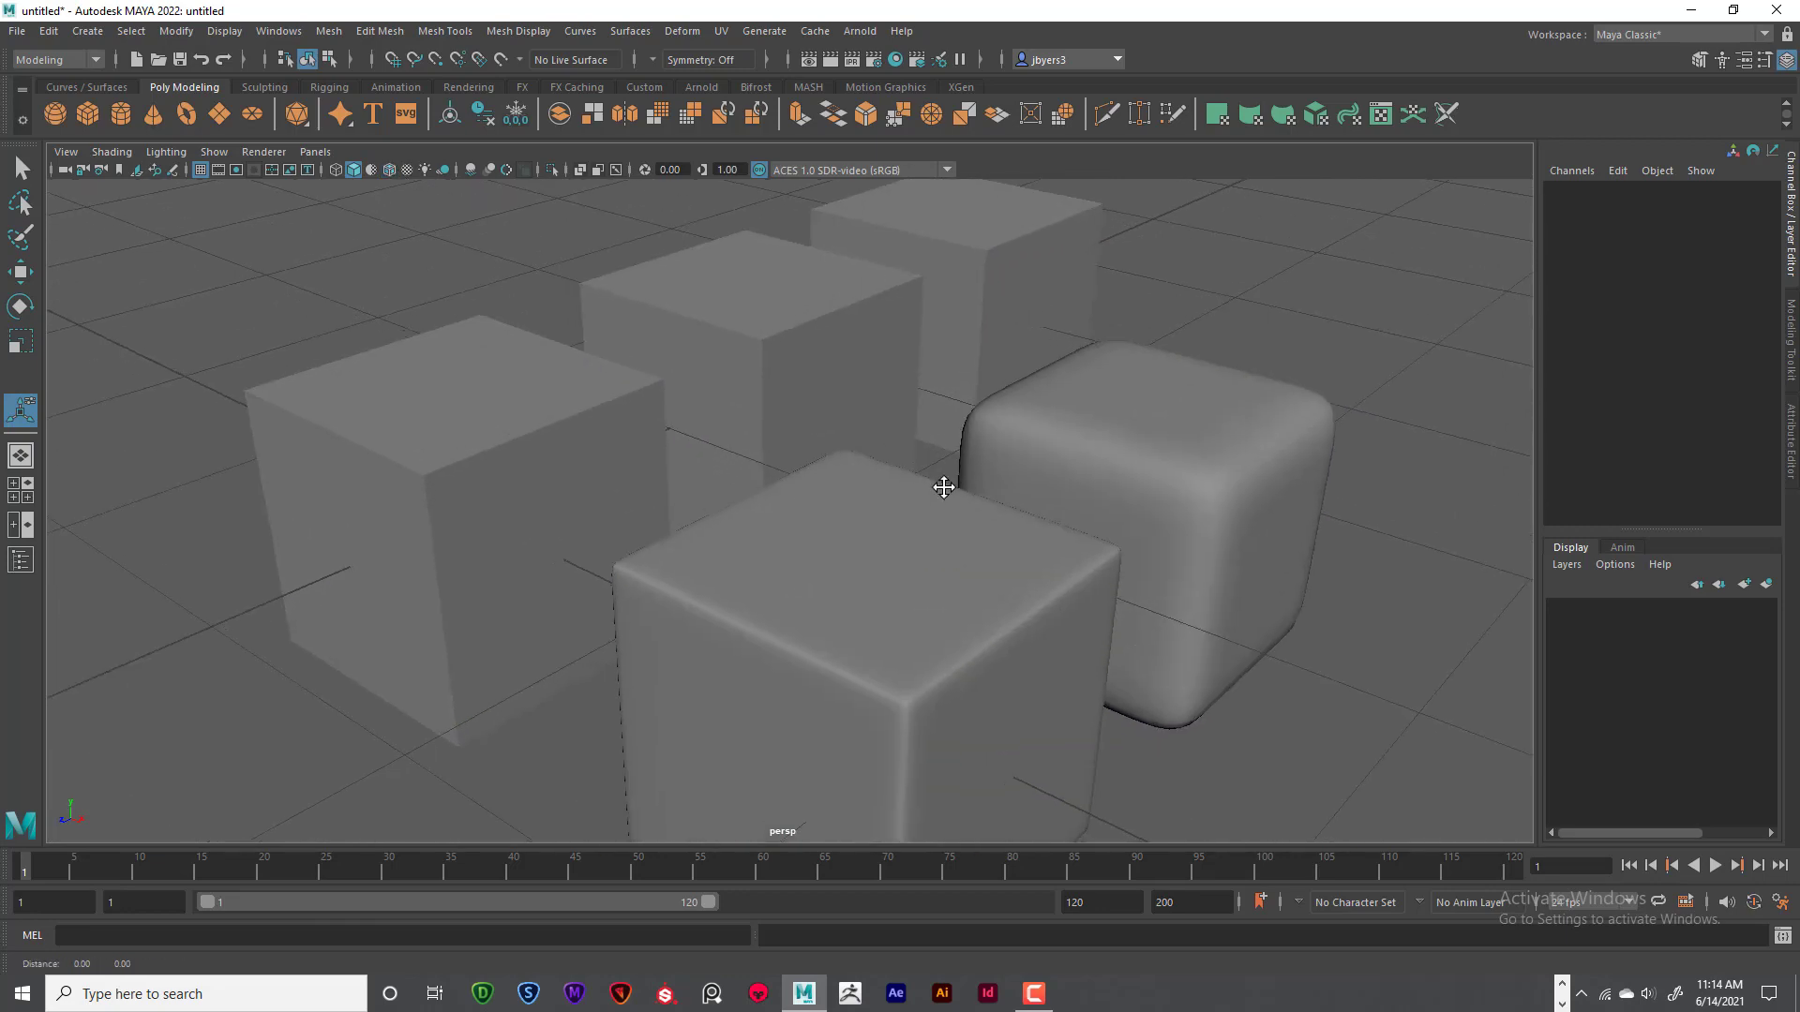
pyautogui.scroll(5, 944, 487)
pyautogui.click(852, 469)
pyautogui.scroll(-5, 849, 454)
pyautogui.click(992, 574)
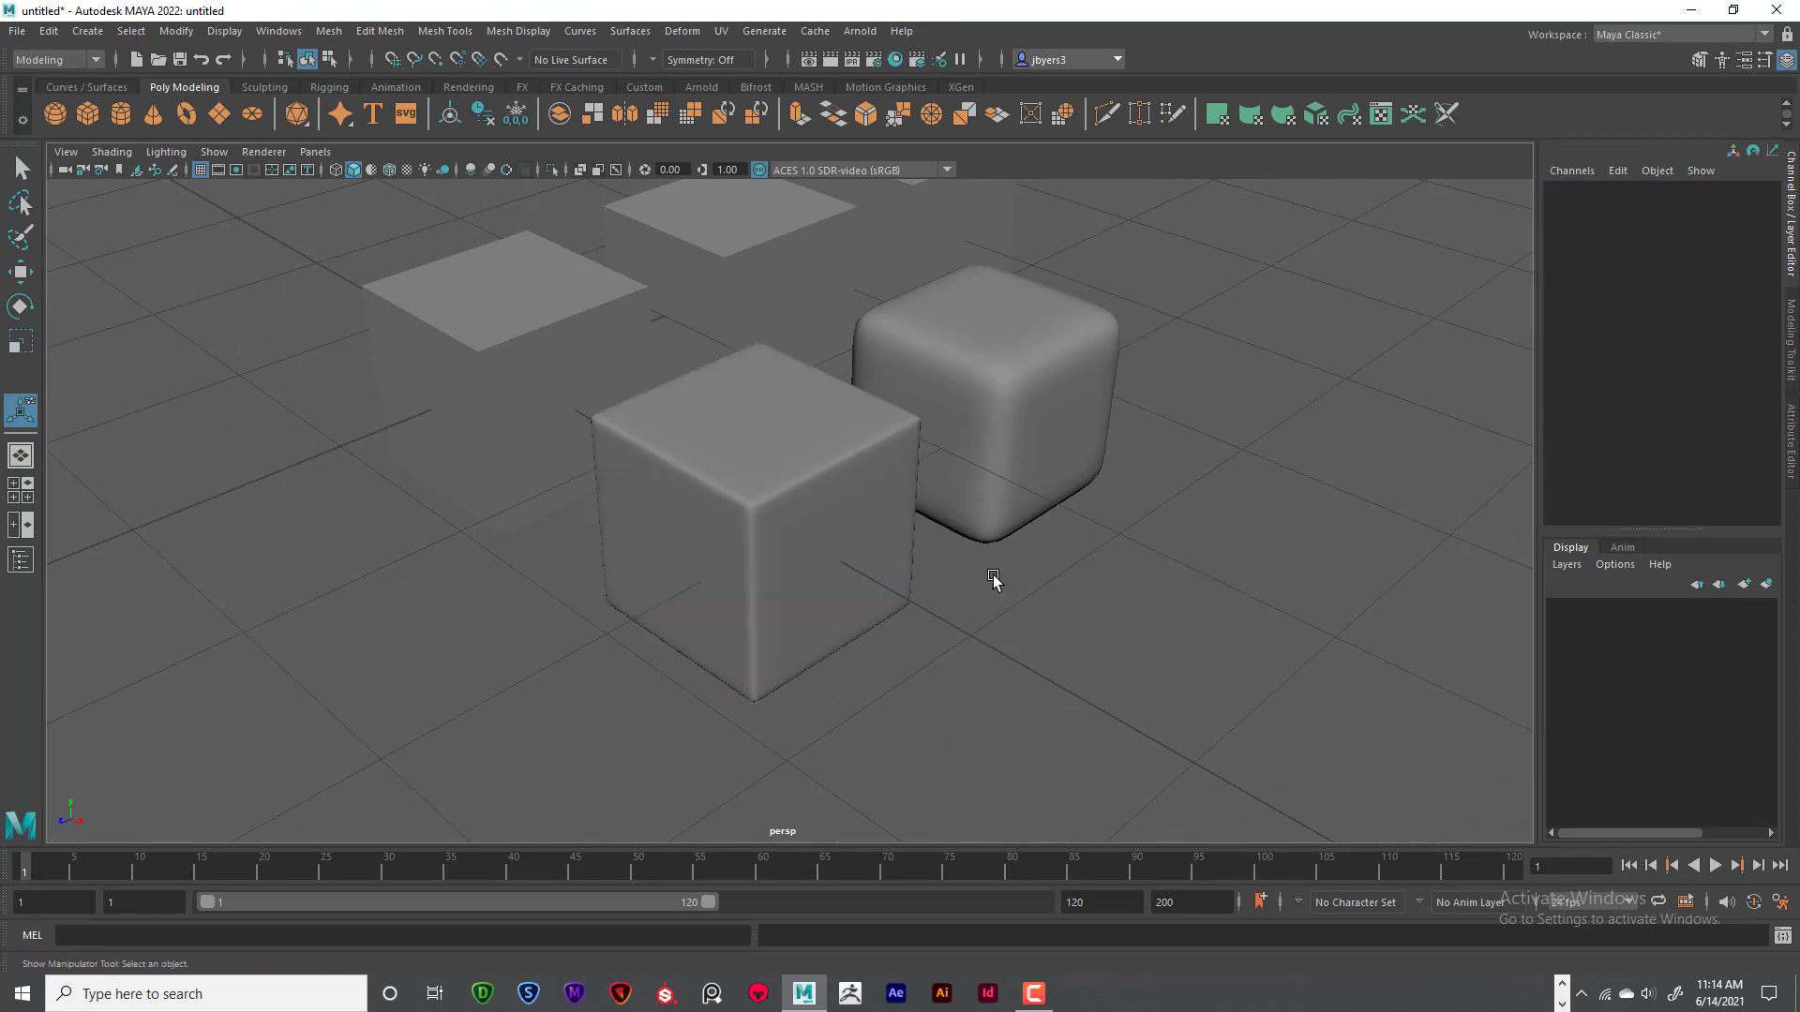
# - Compare the original cube with tight edge loops against the two smoothed cubes
pyautogui.moveTo(867, 525)
pyautogui.keyDown('alt'); pyautogui.mouseDown()
pyautogui.moveTo(888, 530)
pyautogui.moveTo(879, 510)
pyautogui.mouseUp(); pyautogui.keyUp('alt')
pyautogui.keyDown('alt'); pyautogui.moveTo(880, 510); pyautogui.dragTo(855, 538, button='middle'); pyautogui.keyUp('alt')
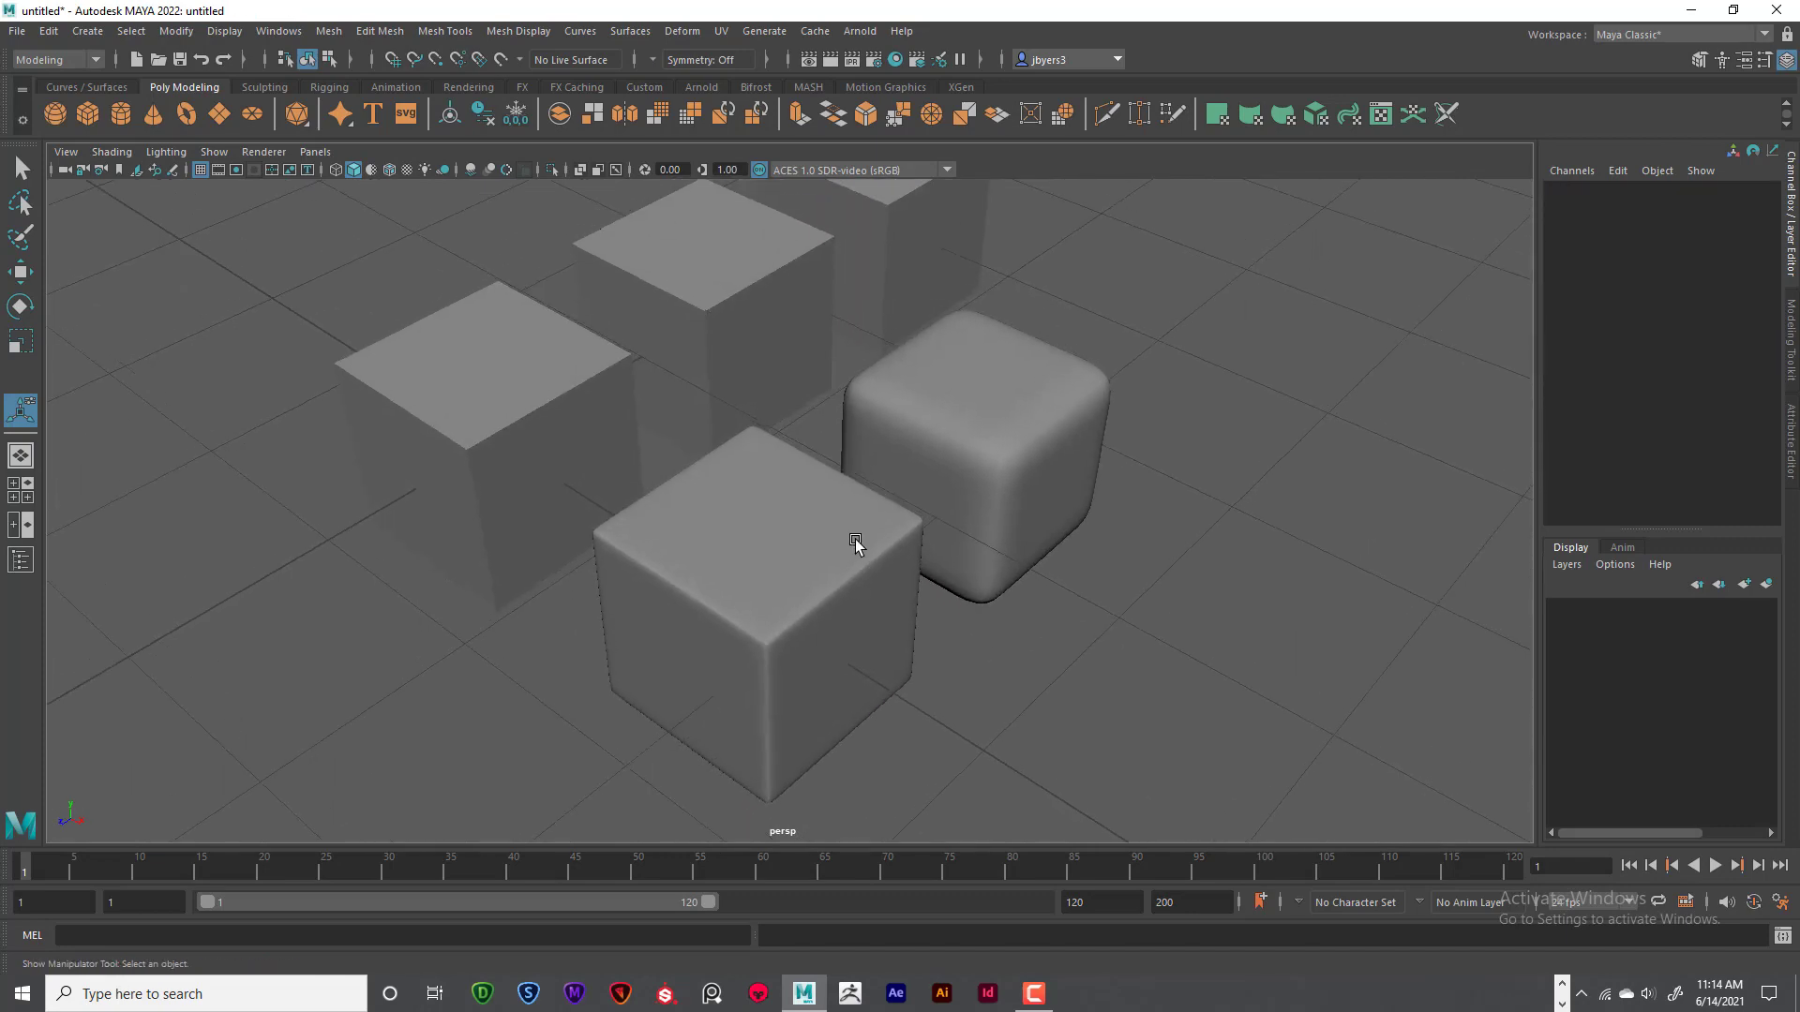
pyautogui.click(525, 380)
pyautogui.keyDown('alt'); pyautogui.moveTo(534, 402); pyautogui.dragTo(590, 413); pyautogui.keyUp('alt')
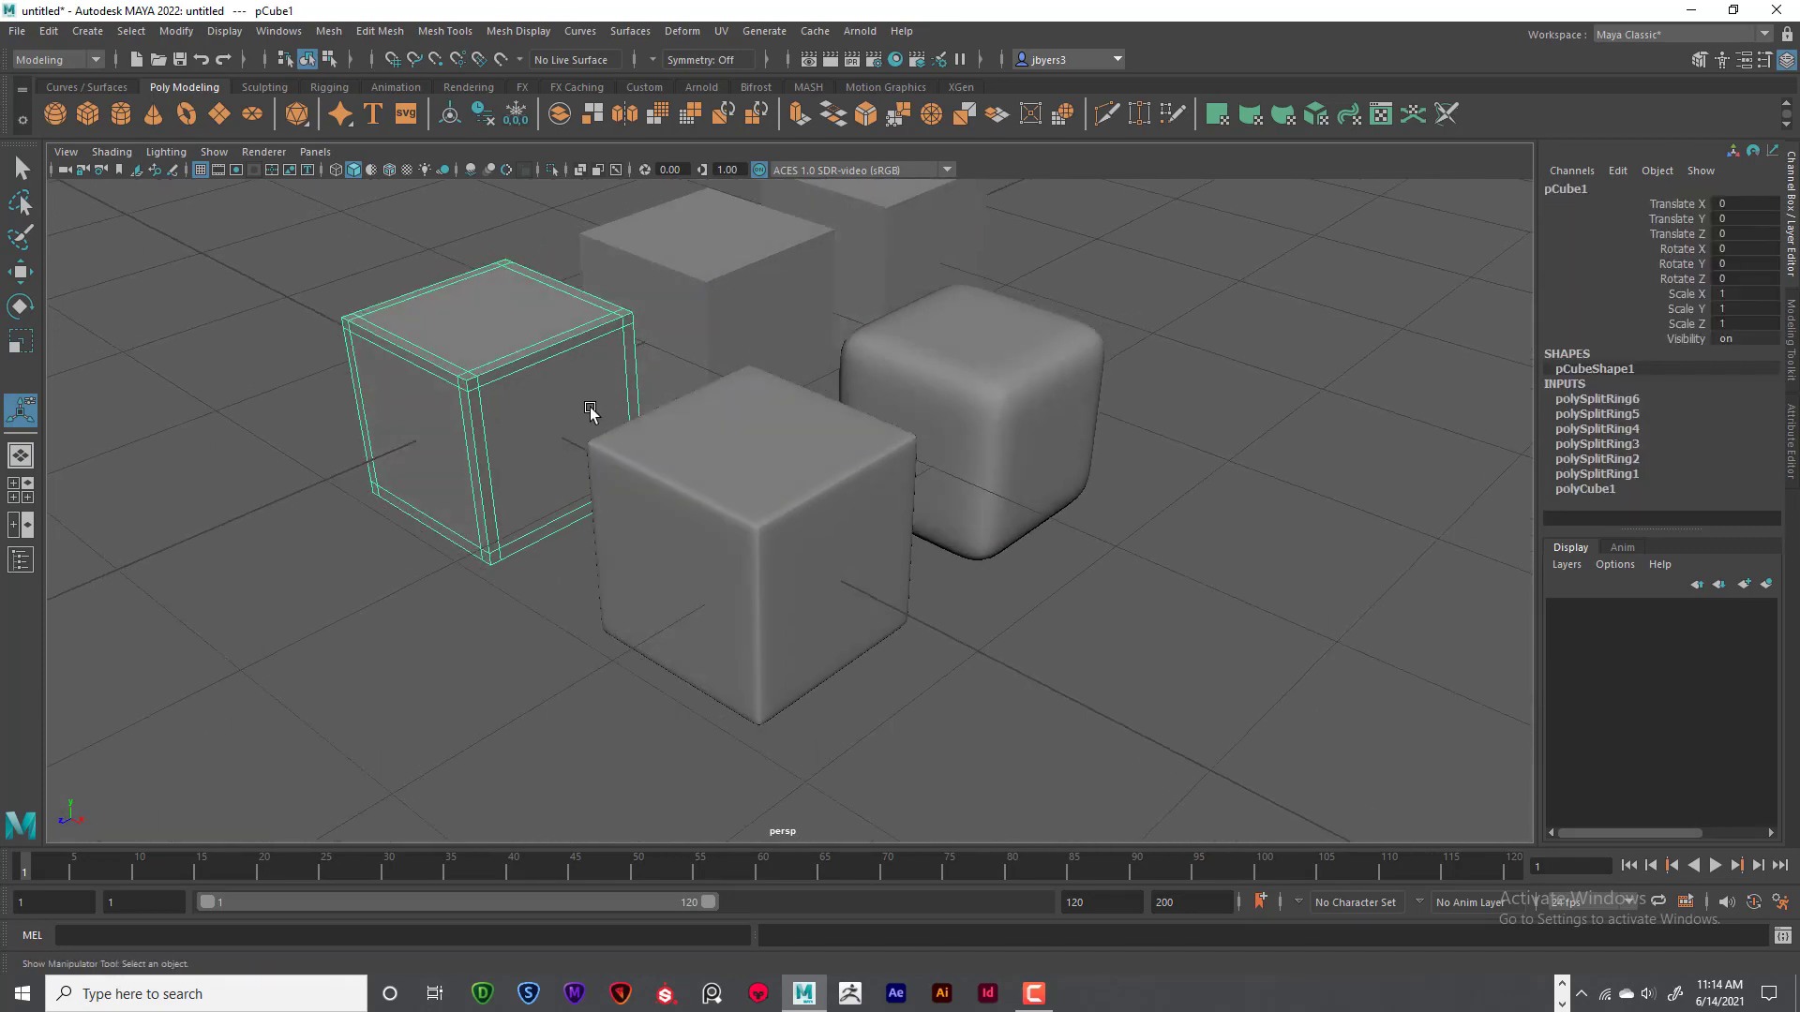
pyautogui.keyDown('alt'); pyautogui.moveTo(591, 413); pyautogui.dragTo(675, 482, button='middle'); pyautogui.keyUp('alt')
pyautogui.click(1138, 344)
pyautogui.keyDown('alt'); pyautogui.moveTo(850, 403); pyautogui.dragTo(914, 441, button='middle'); pyautogui.keyUp('alt')
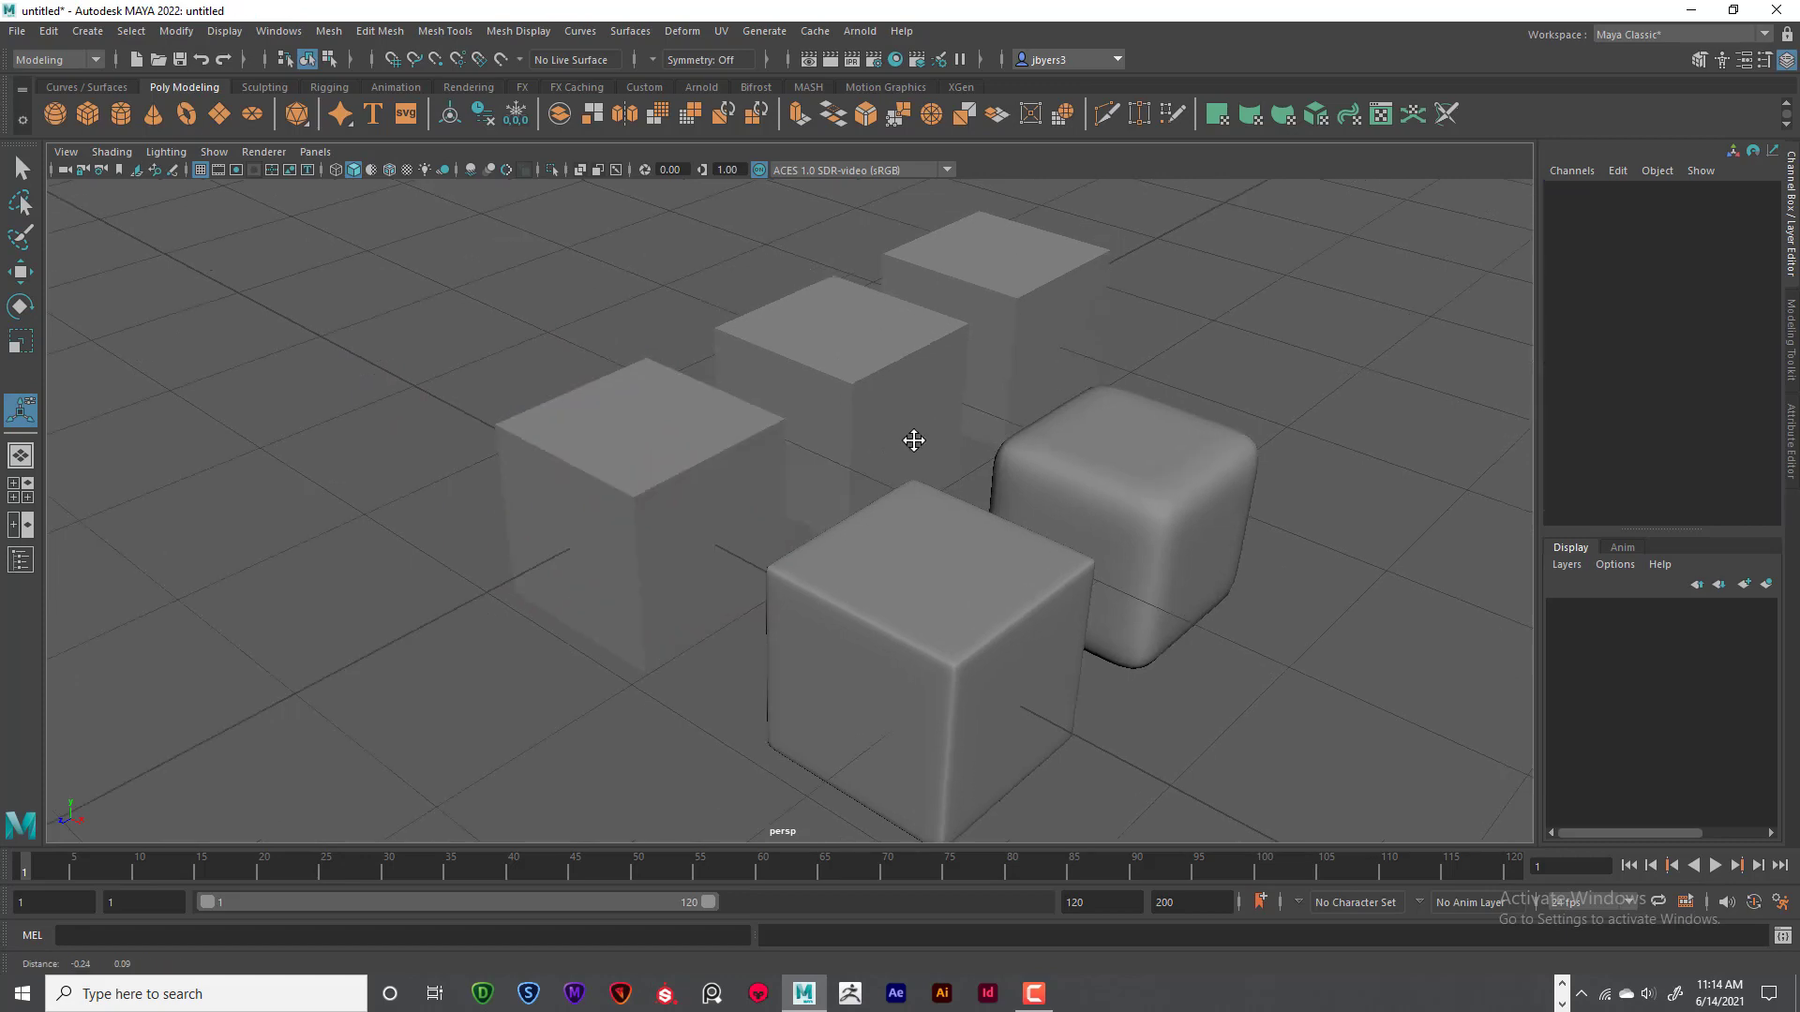
# - Inspect the wireframe and the corner rounding of the smoothed tight-loop cube up close
pyautogui.scroll(5, 914, 441)
pyautogui.click(811, 553)
pyautogui.keyDown('alt'); pyautogui.moveTo(820, 560); pyautogui.dragTo(784, 422, button='middle'); pyautogui.keyUp('alt')
pyautogui.keyDown('alt'); pyautogui.moveTo(995, 502); pyautogui.dragTo(945, 491); pyautogui.keyUp('alt')
pyautogui.click(953, 506)
pyautogui.scroll(-3, 906, 553)
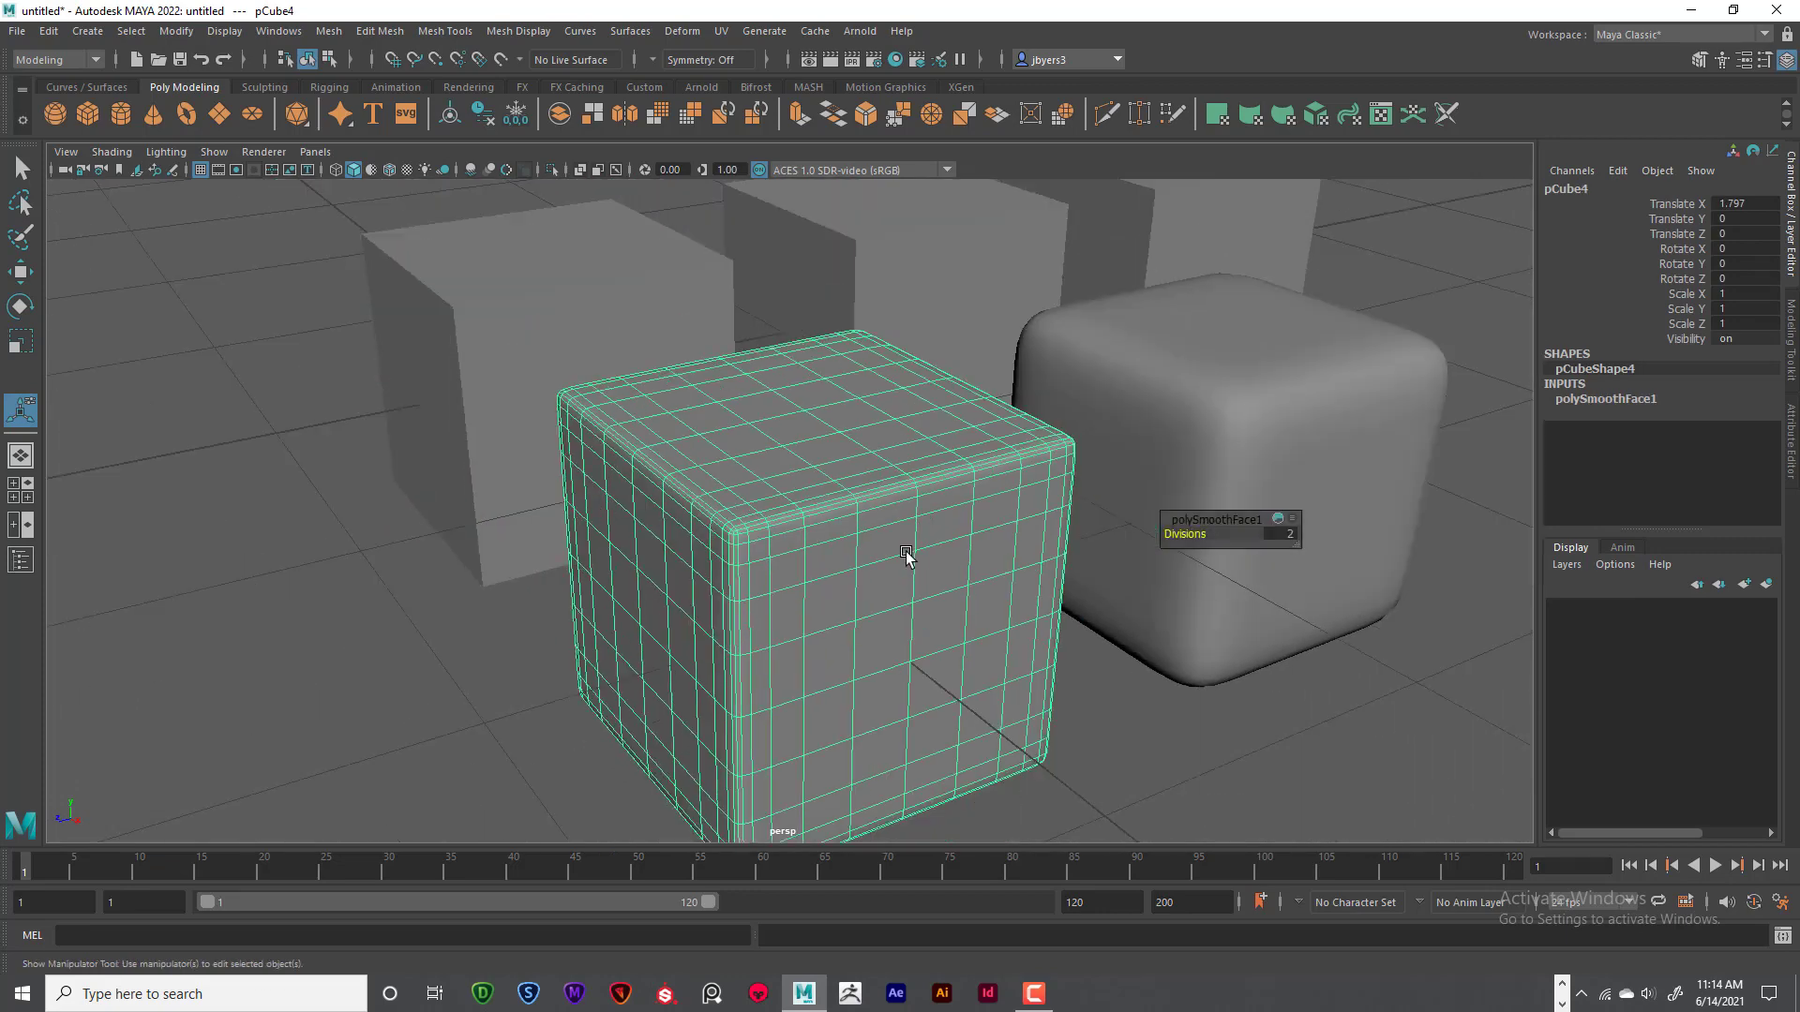
pyautogui.scroll(-3, 938, 567)
pyautogui.keyDown('alt'); pyautogui.moveTo(971, 583); pyautogui.dragTo(840, 546); pyautogui.keyUp('alt')
pyautogui.scroll(2, 900, 549)
pyautogui.keyDown('alt'); pyautogui.moveTo(840, 547); pyautogui.dragTo(1059, 579, button='right'); pyautogui.keyUp('alt')
pyautogui.click(1102, 640)
pyautogui.keyDown('alt'); pyautogui.moveTo(983, 604); pyautogui.dragTo(1009, 608); pyautogui.keyUp('alt')
pyautogui.keyDown('alt'); pyautogui.moveTo(1012, 553); pyautogui.dragTo(890, 498, button='middle'); pyautogui.keyUp('alt')
pyautogui.keyDown('alt'); pyautogui.moveTo(890, 498); pyautogui.dragTo(970, 543, button='right'); pyautogui.keyUp('alt')
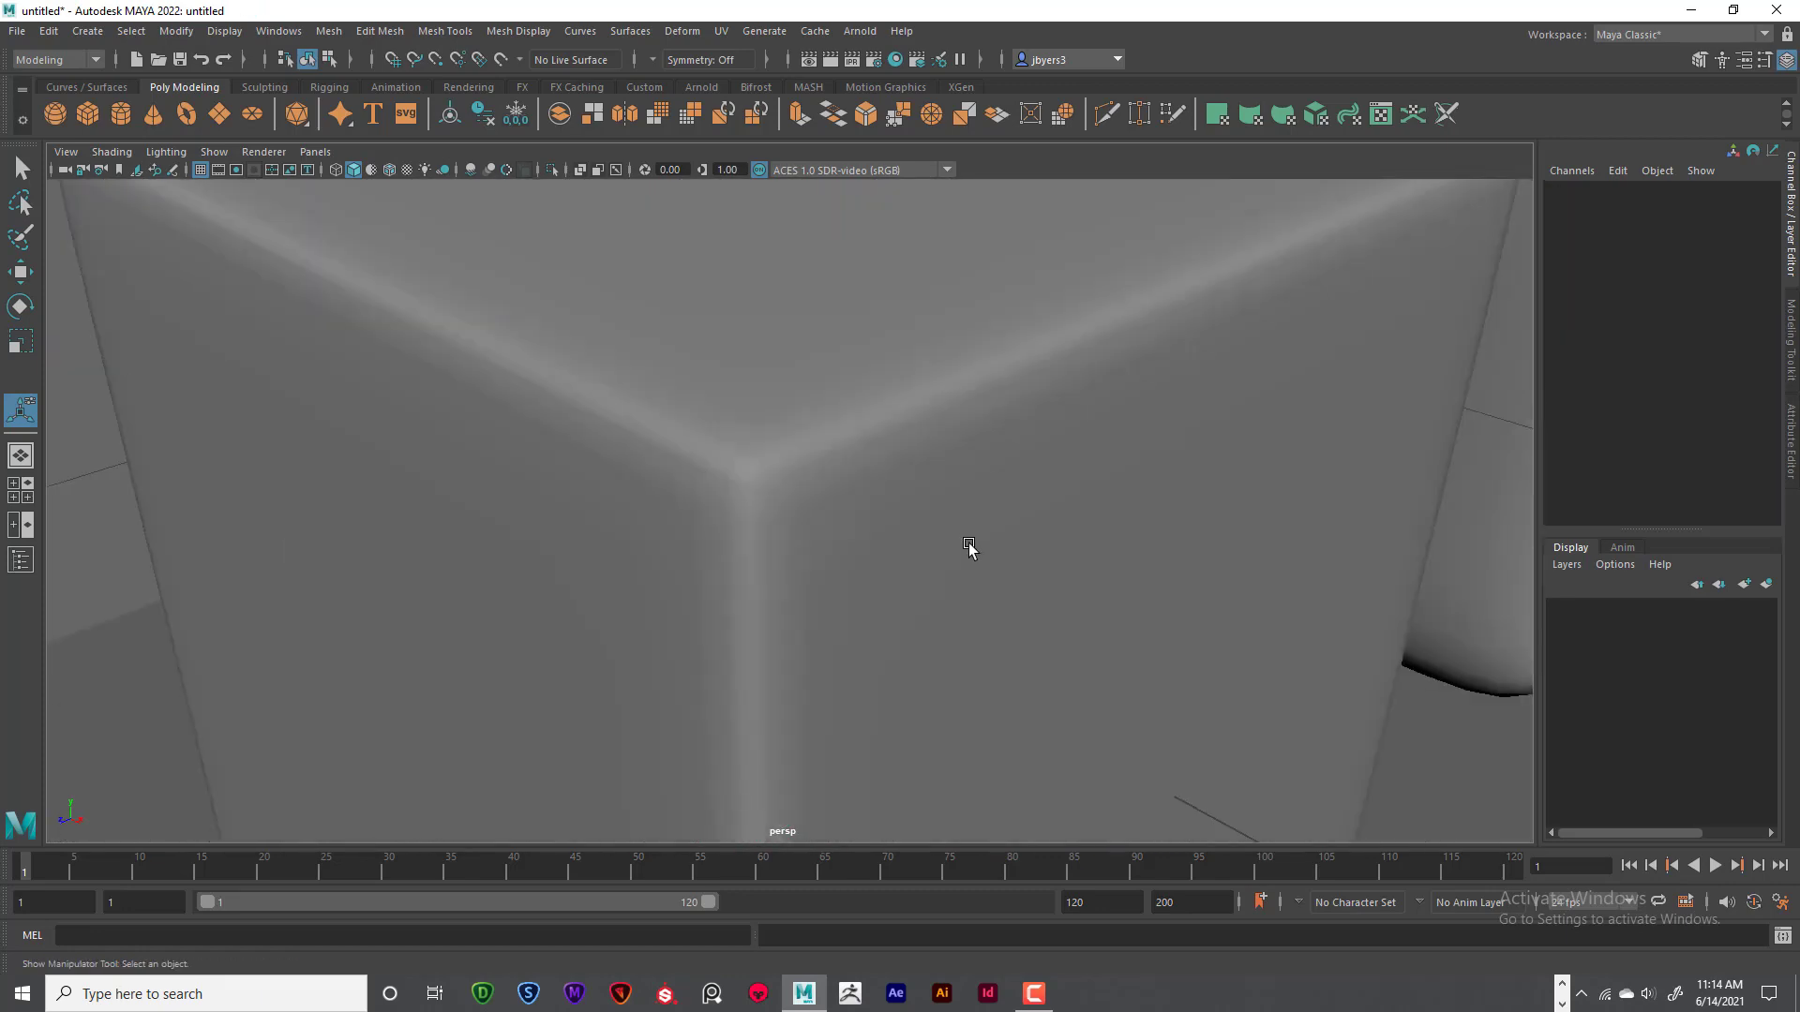
pyautogui.scroll(-6, 984, 487)
# - Examine the smoothed tight-loop cube's dense mesh from several angles beside its unsmoothed original
pyautogui.click(849, 588)
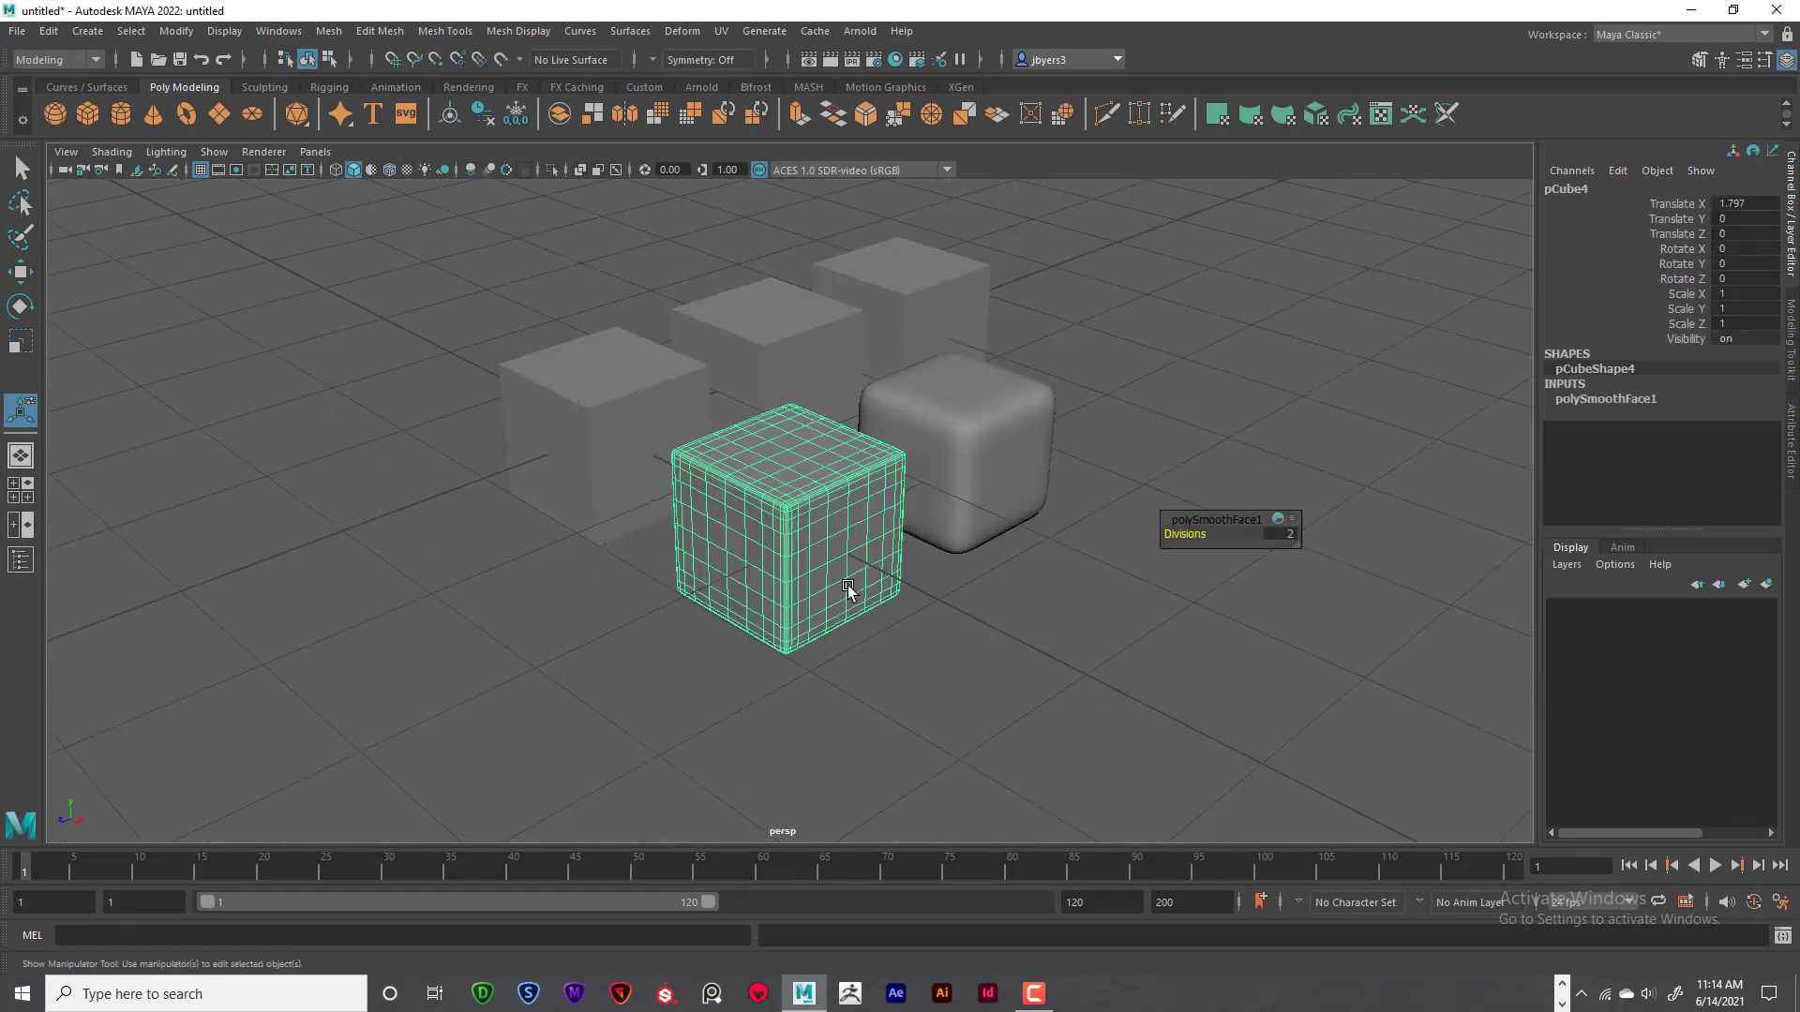
pyautogui.scroll(4, 844, 587)
pyautogui.keyDown('alt'); pyautogui.moveTo(694, 493); pyautogui.dragTo(714, 532); pyautogui.keyUp('alt')
pyautogui.click(681, 505)
pyautogui.click(859, 560)
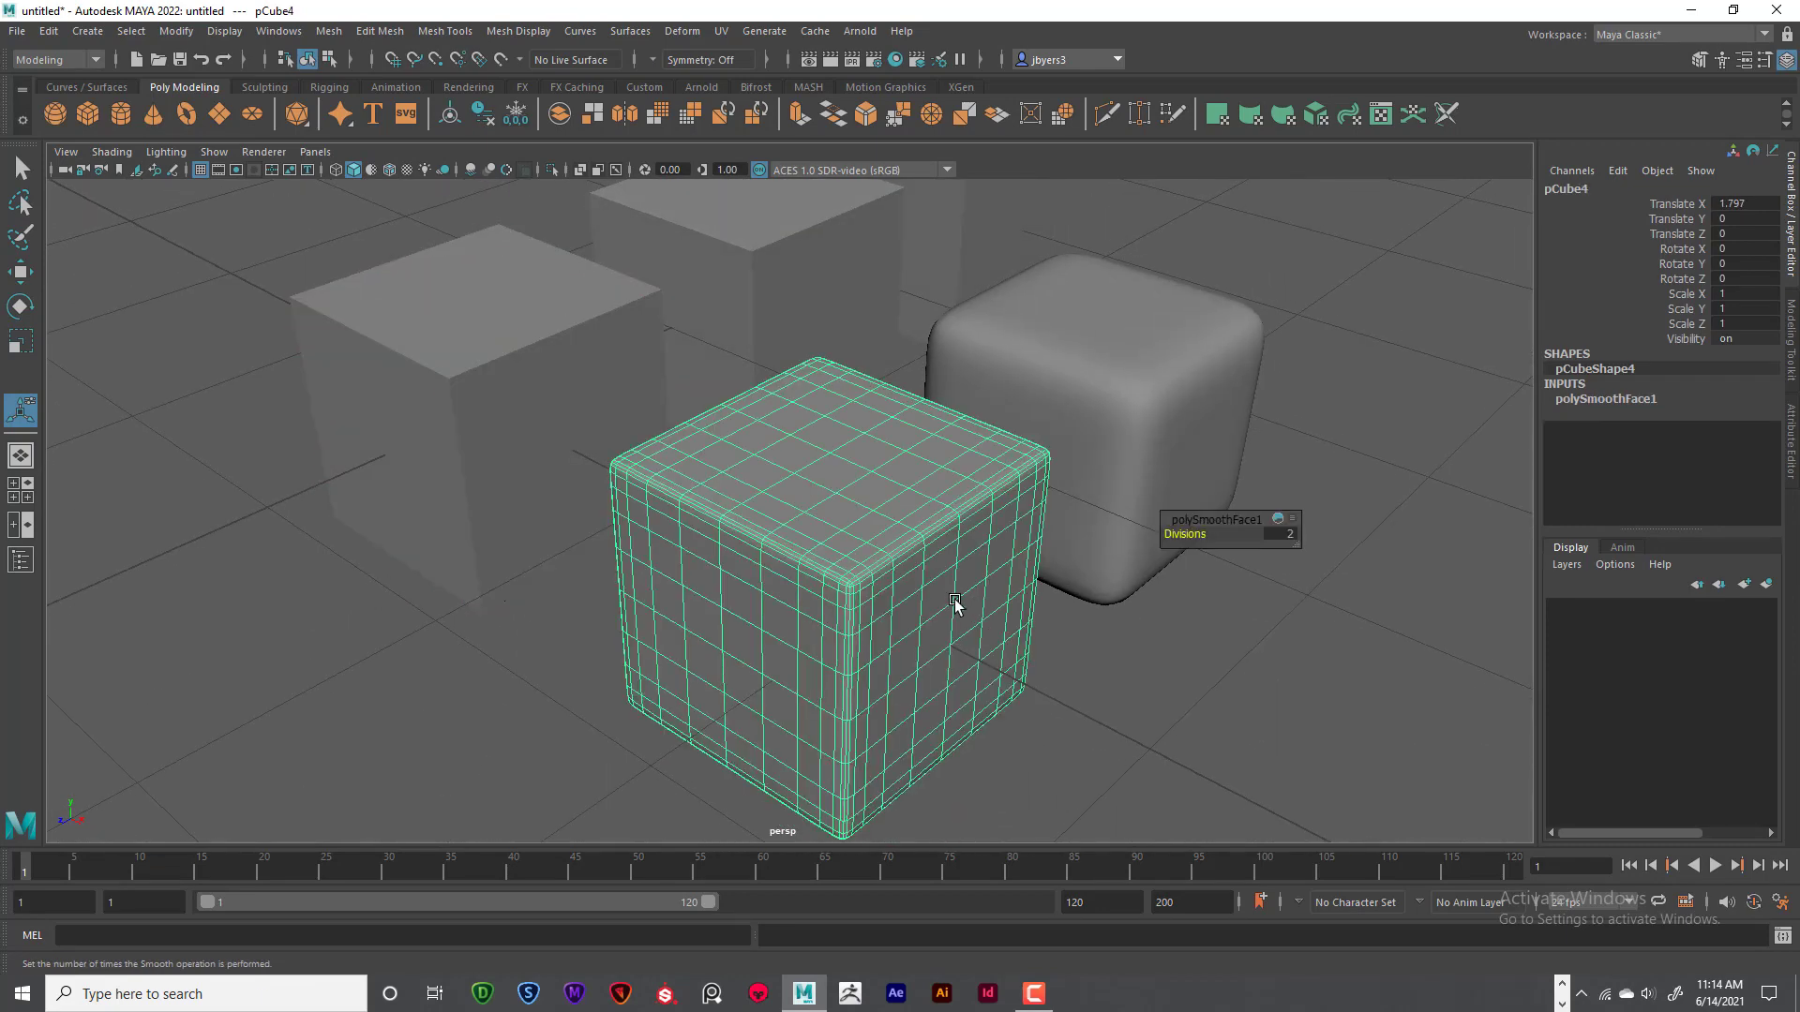
pyautogui.keyDown('alt'); pyautogui.moveTo(965, 559); pyautogui.dragTo(715, 494); pyautogui.keyUp('alt')
pyautogui.click(691, 450)
pyautogui.click(1071, 688)
# - Insert two edge loops running over the top and front of the original tight-loop cube, plus one horizontal loop near its base
pyautogui.click(720, 504)
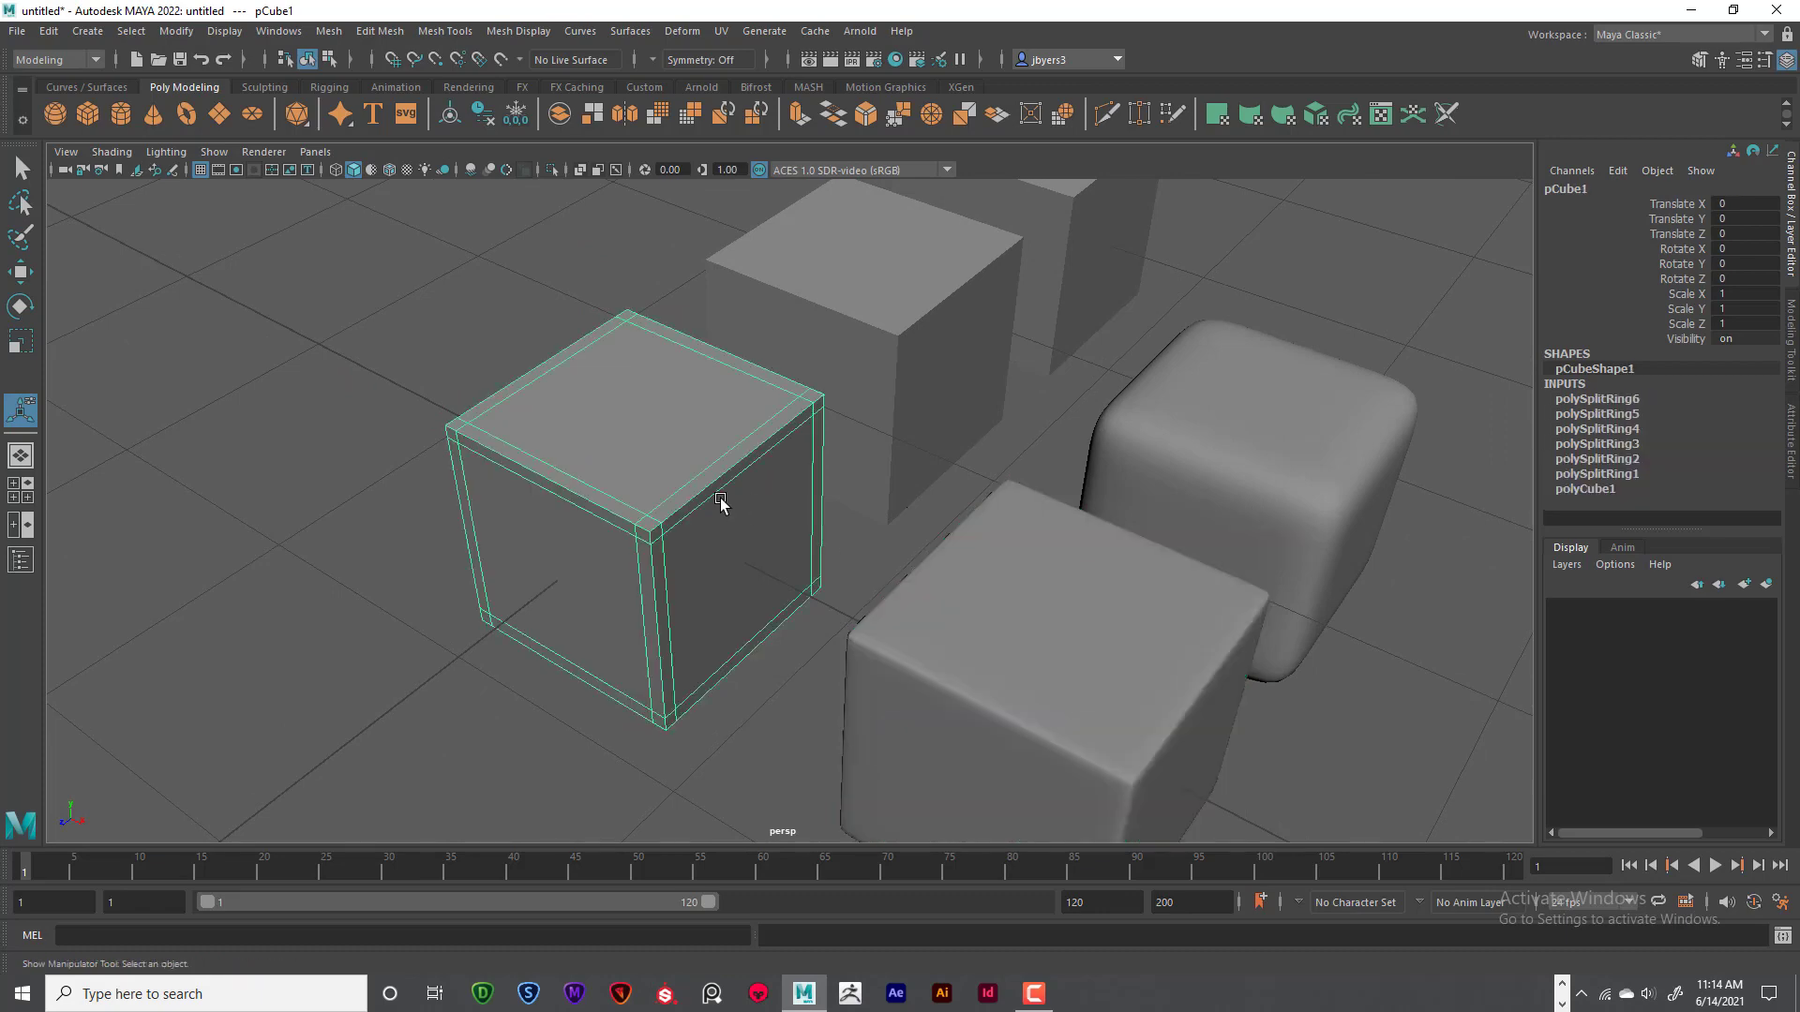
pyautogui.scroll(5, 688, 490)
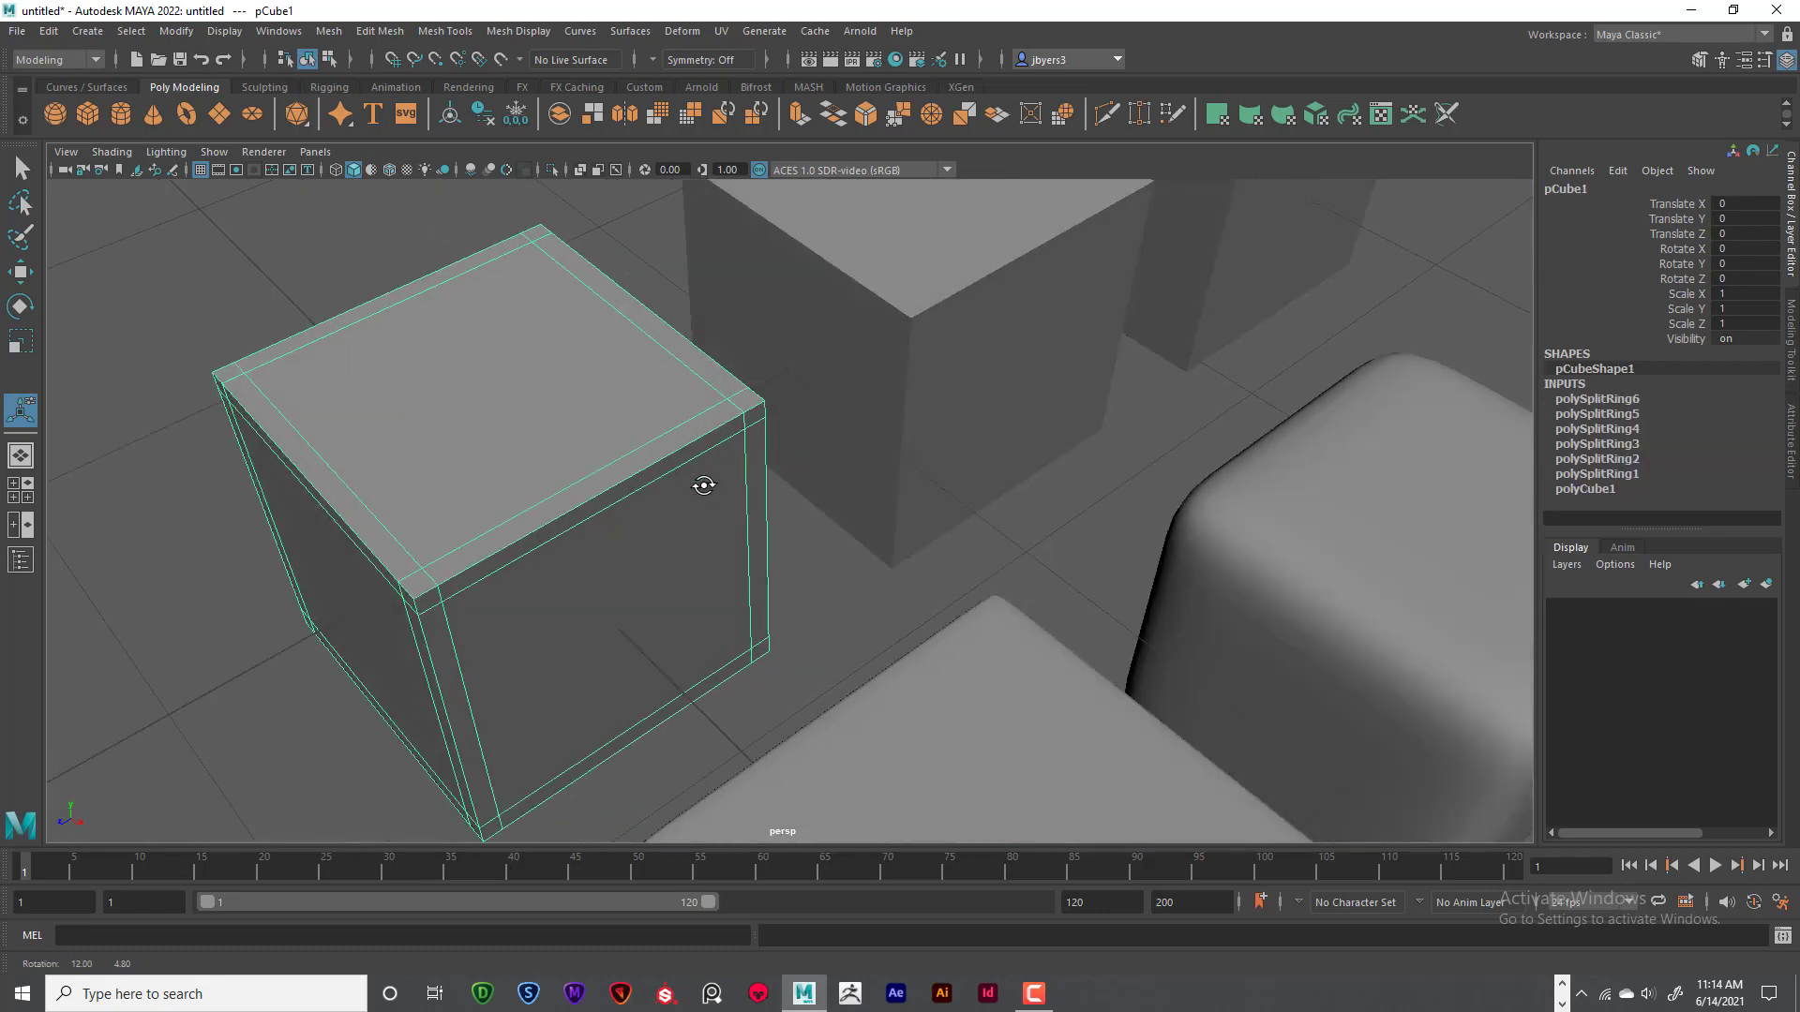
pyautogui.keyDown('alt'); pyautogui.moveTo(734, 460); pyautogui.dragTo(775, 487); pyautogui.keyUp('alt')
pyautogui.scroll(5, 807, 459)
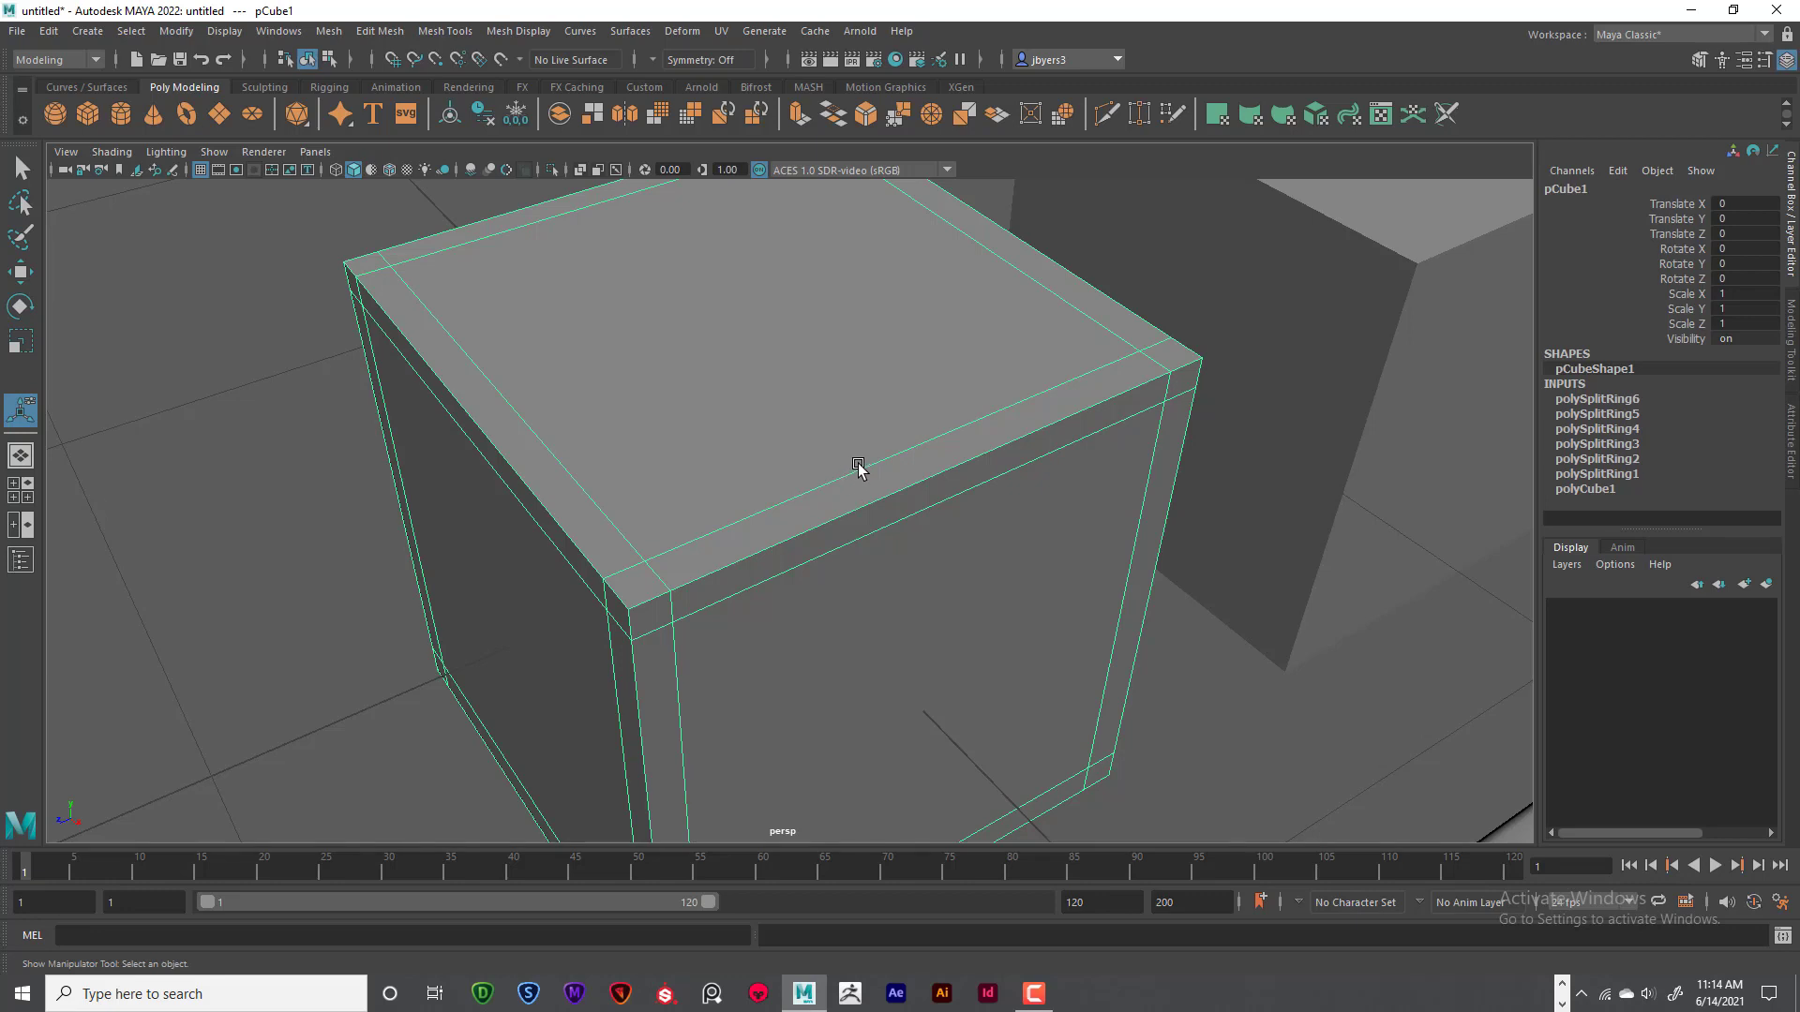
pyautogui.keyDown('shift'); pyautogui.rightClick(893, 457); pyautogui.keyUp('shift')
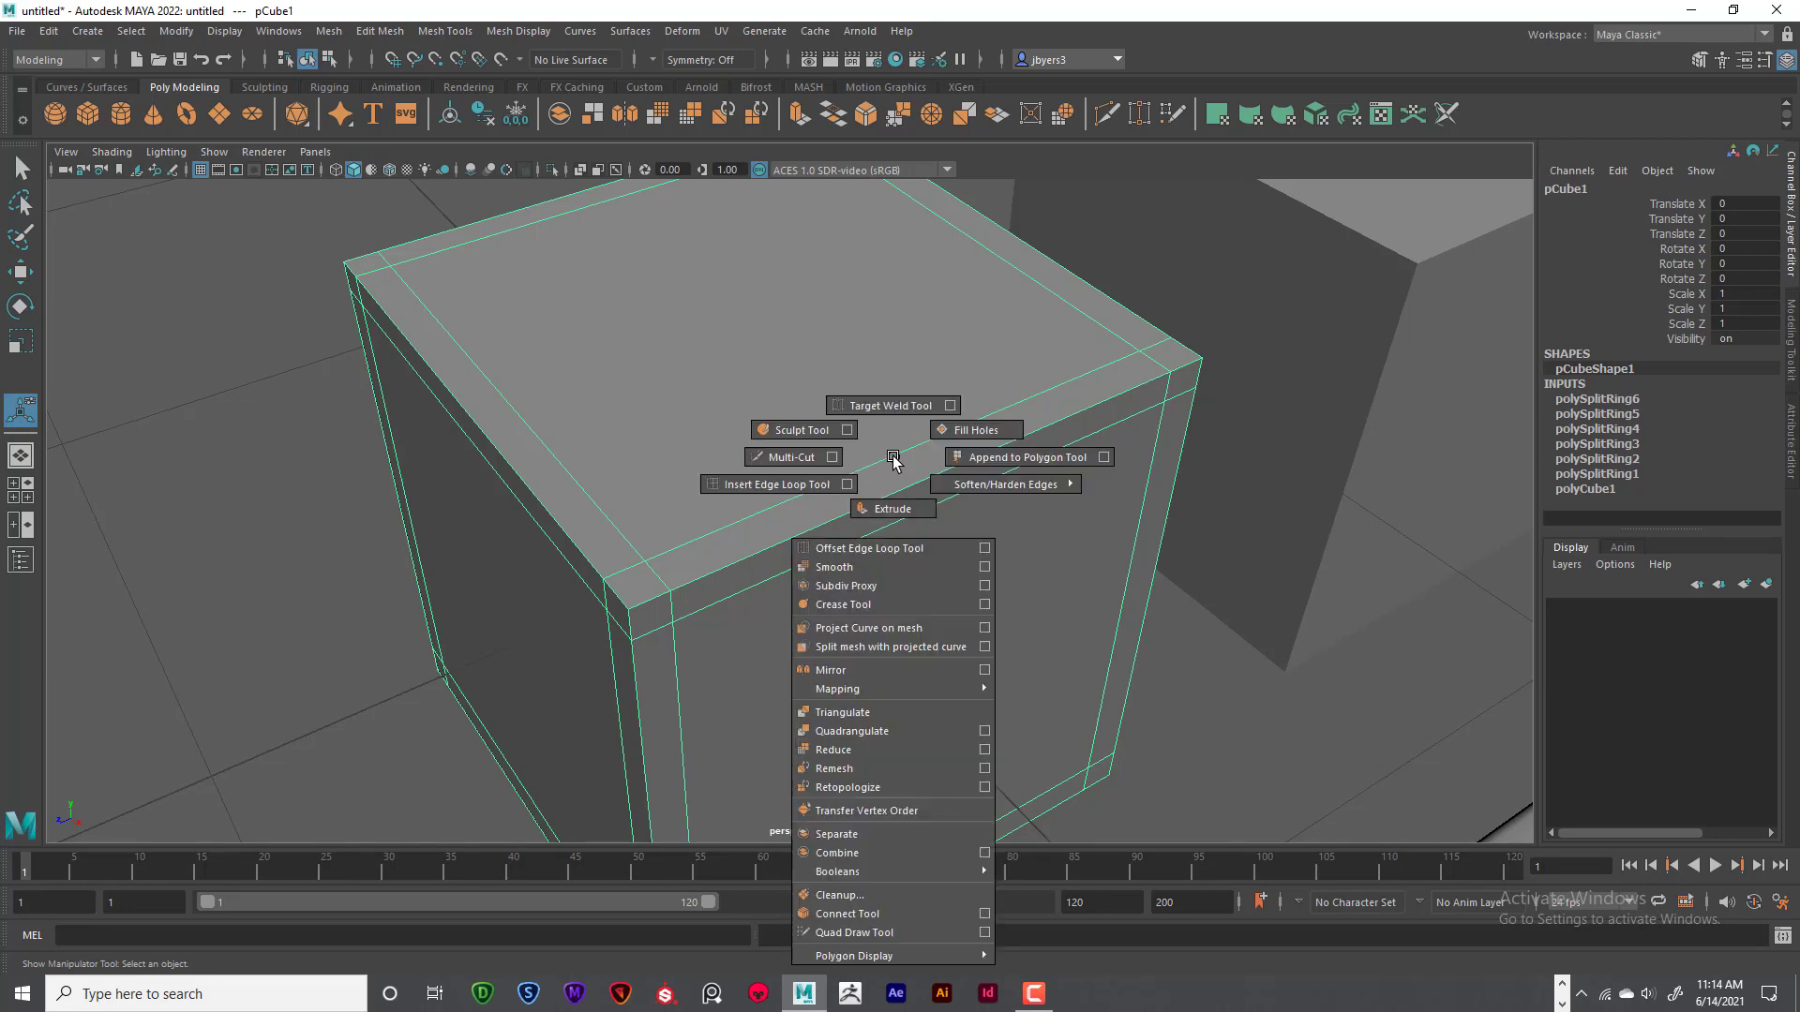
pyautogui.click(819, 486)
pyautogui.click(842, 517)
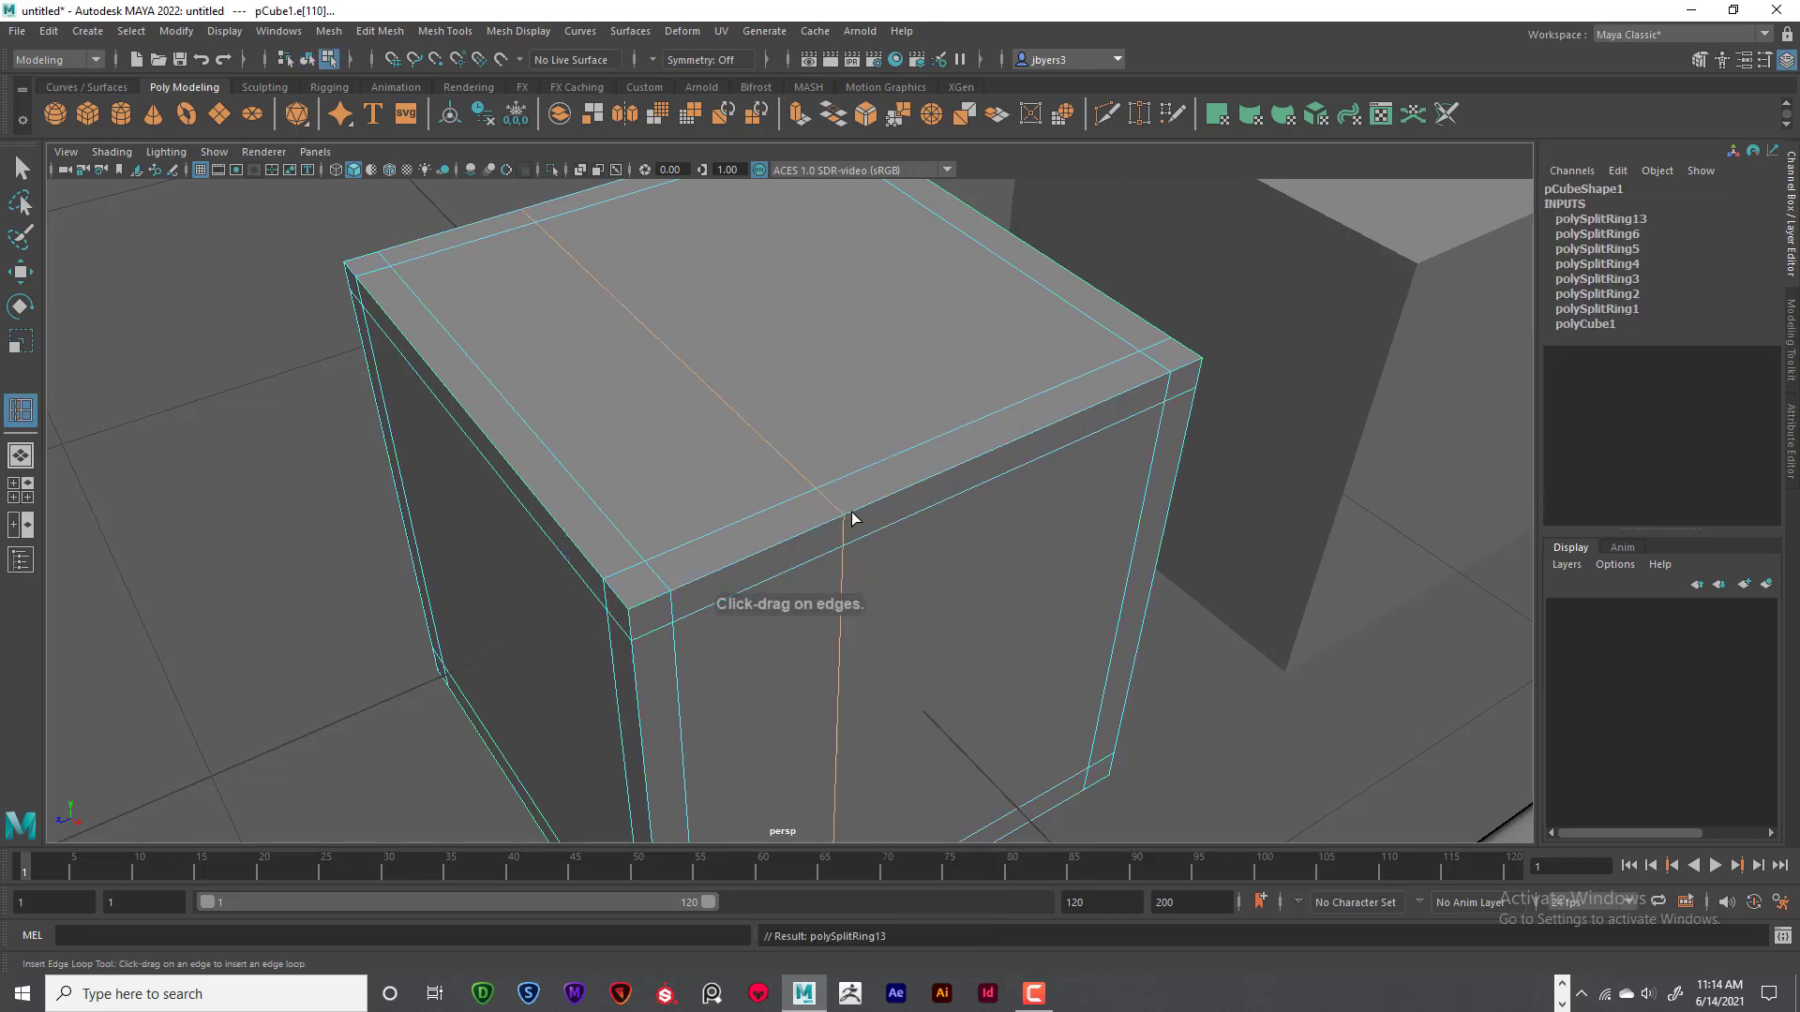
pyautogui.moveTo(1011, 444); pyautogui.dragTo(1029, 440)
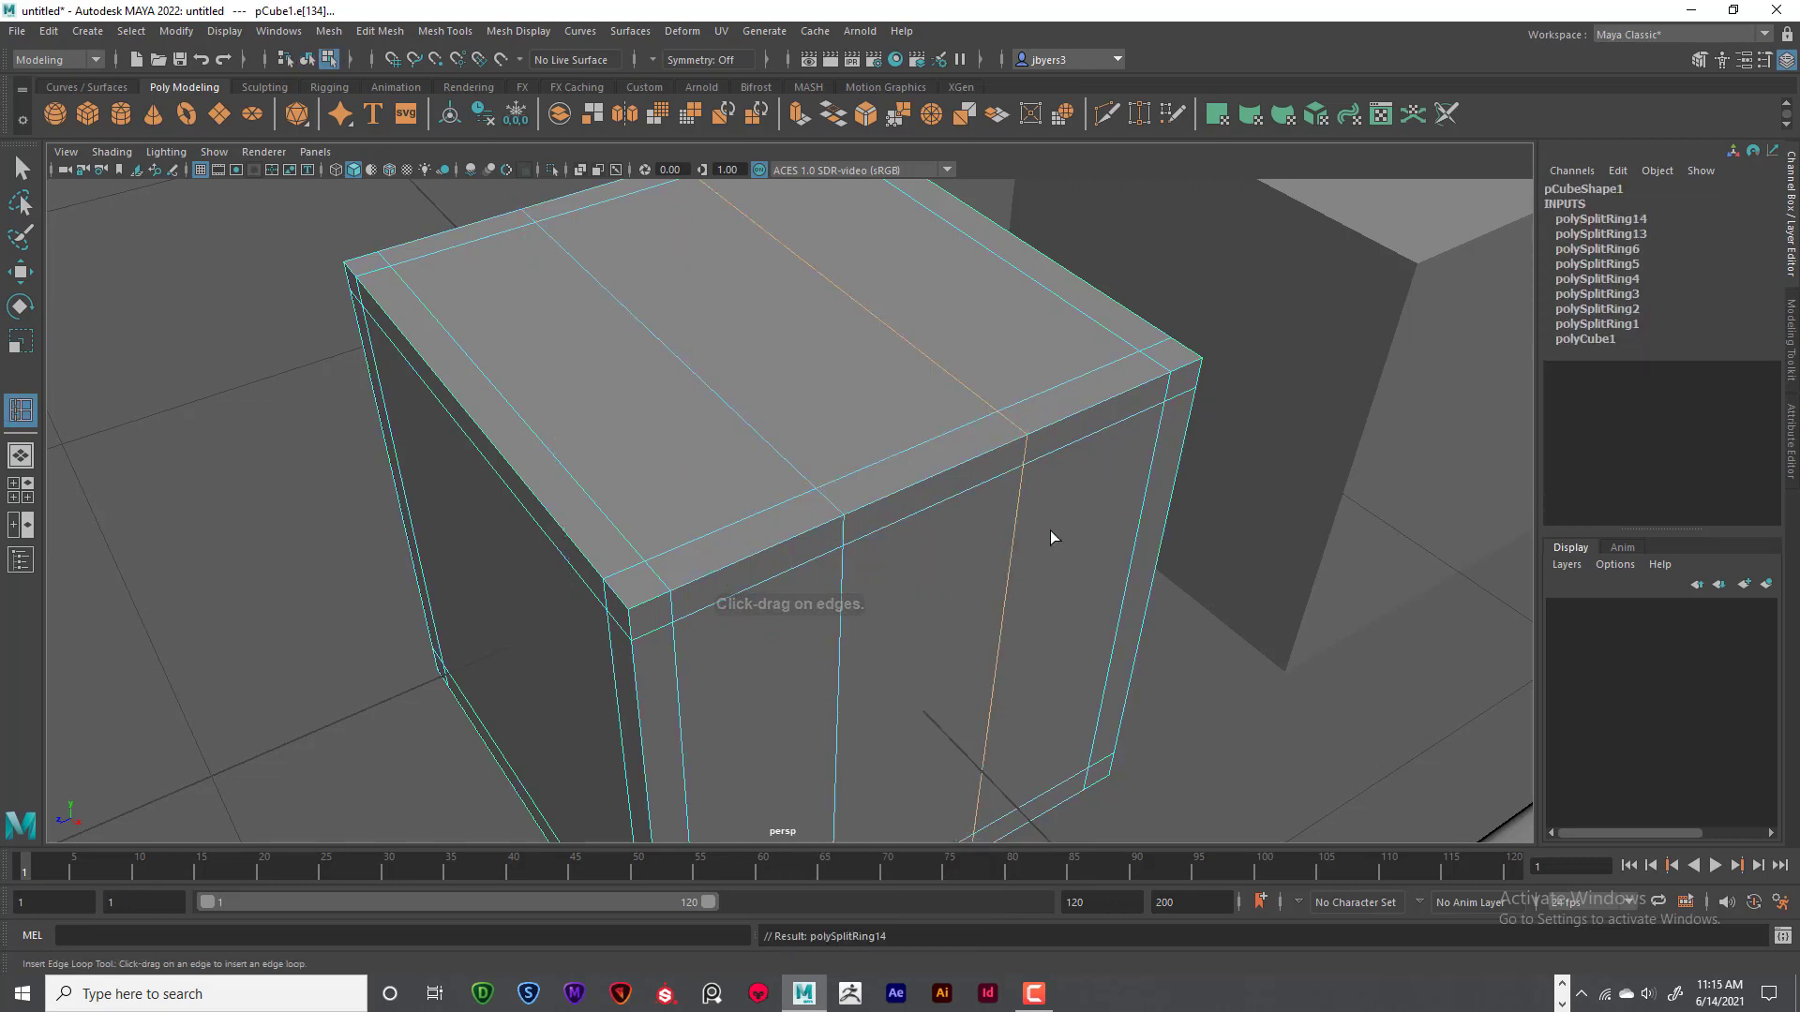
pyautogui.moveTo(827, 364); pyautogui.dragTo(846, 461, button='right')
pyautogui.click(829, 420)
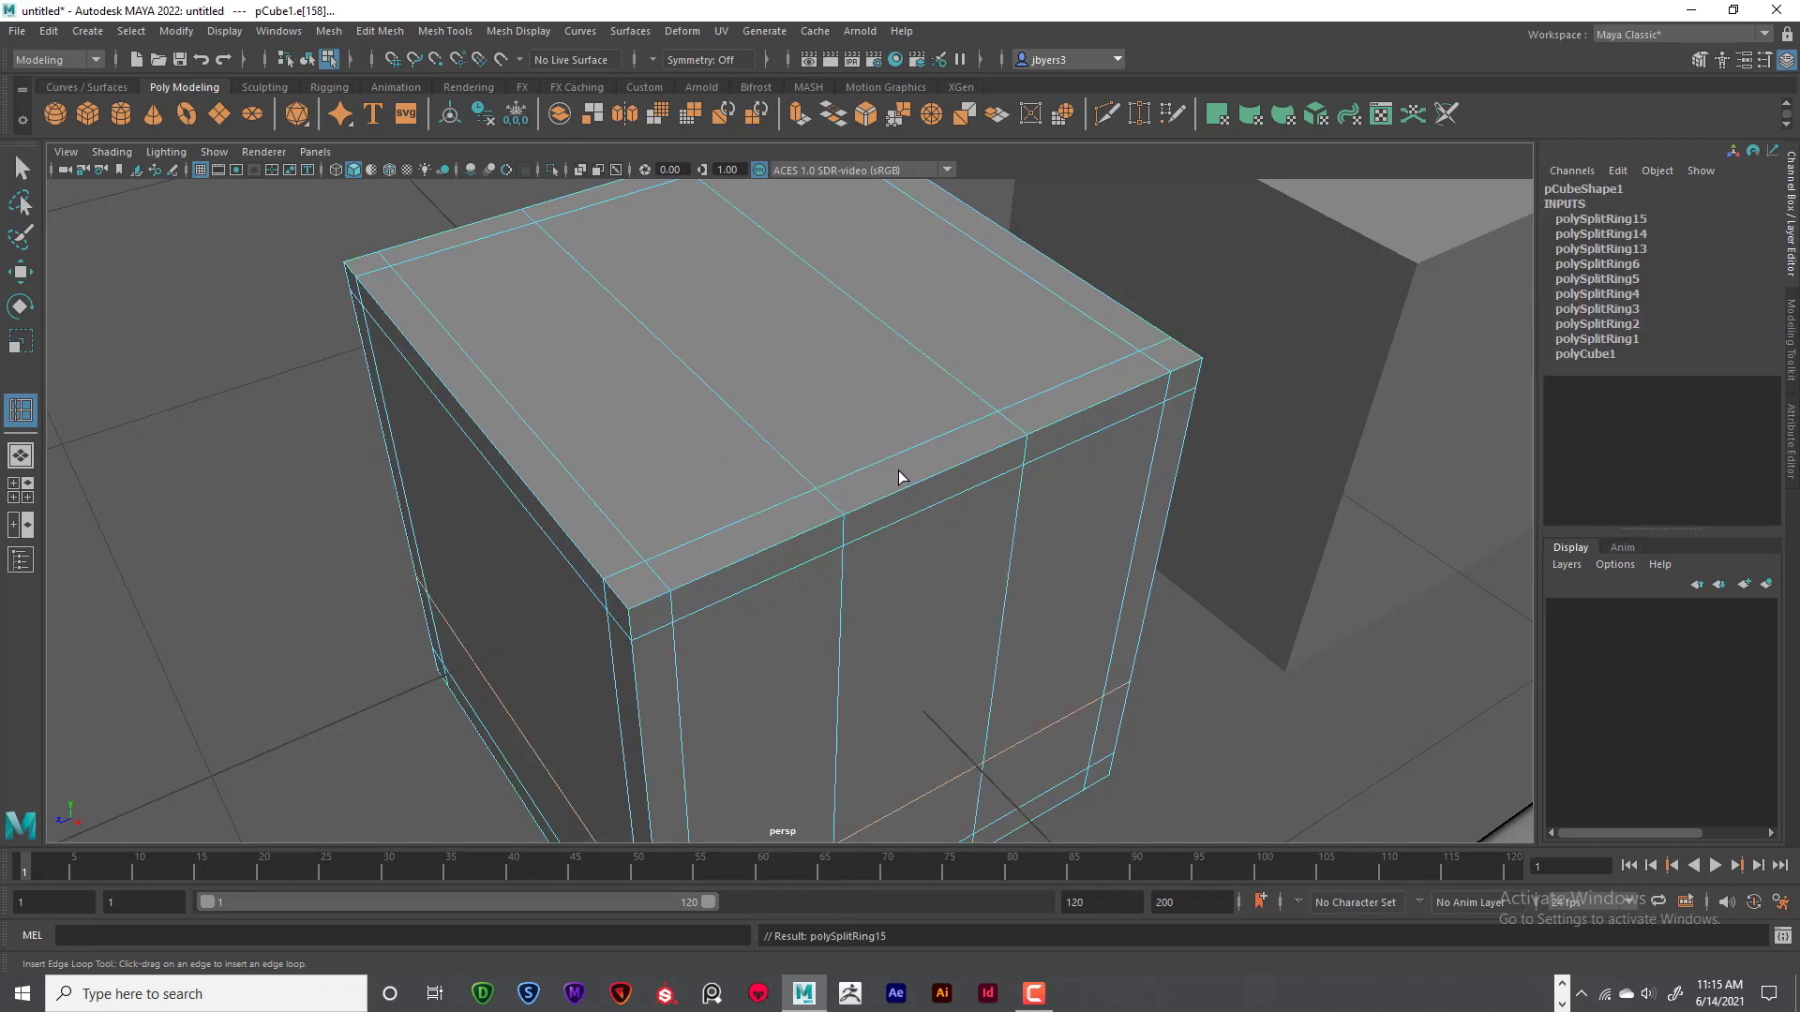
# - Select the strip of faces between the two new loops, across the cube's top and down its front side to the base
pyautogui.moveTo(837, 391); pyautogui.dragTo(823, 506, button='right')
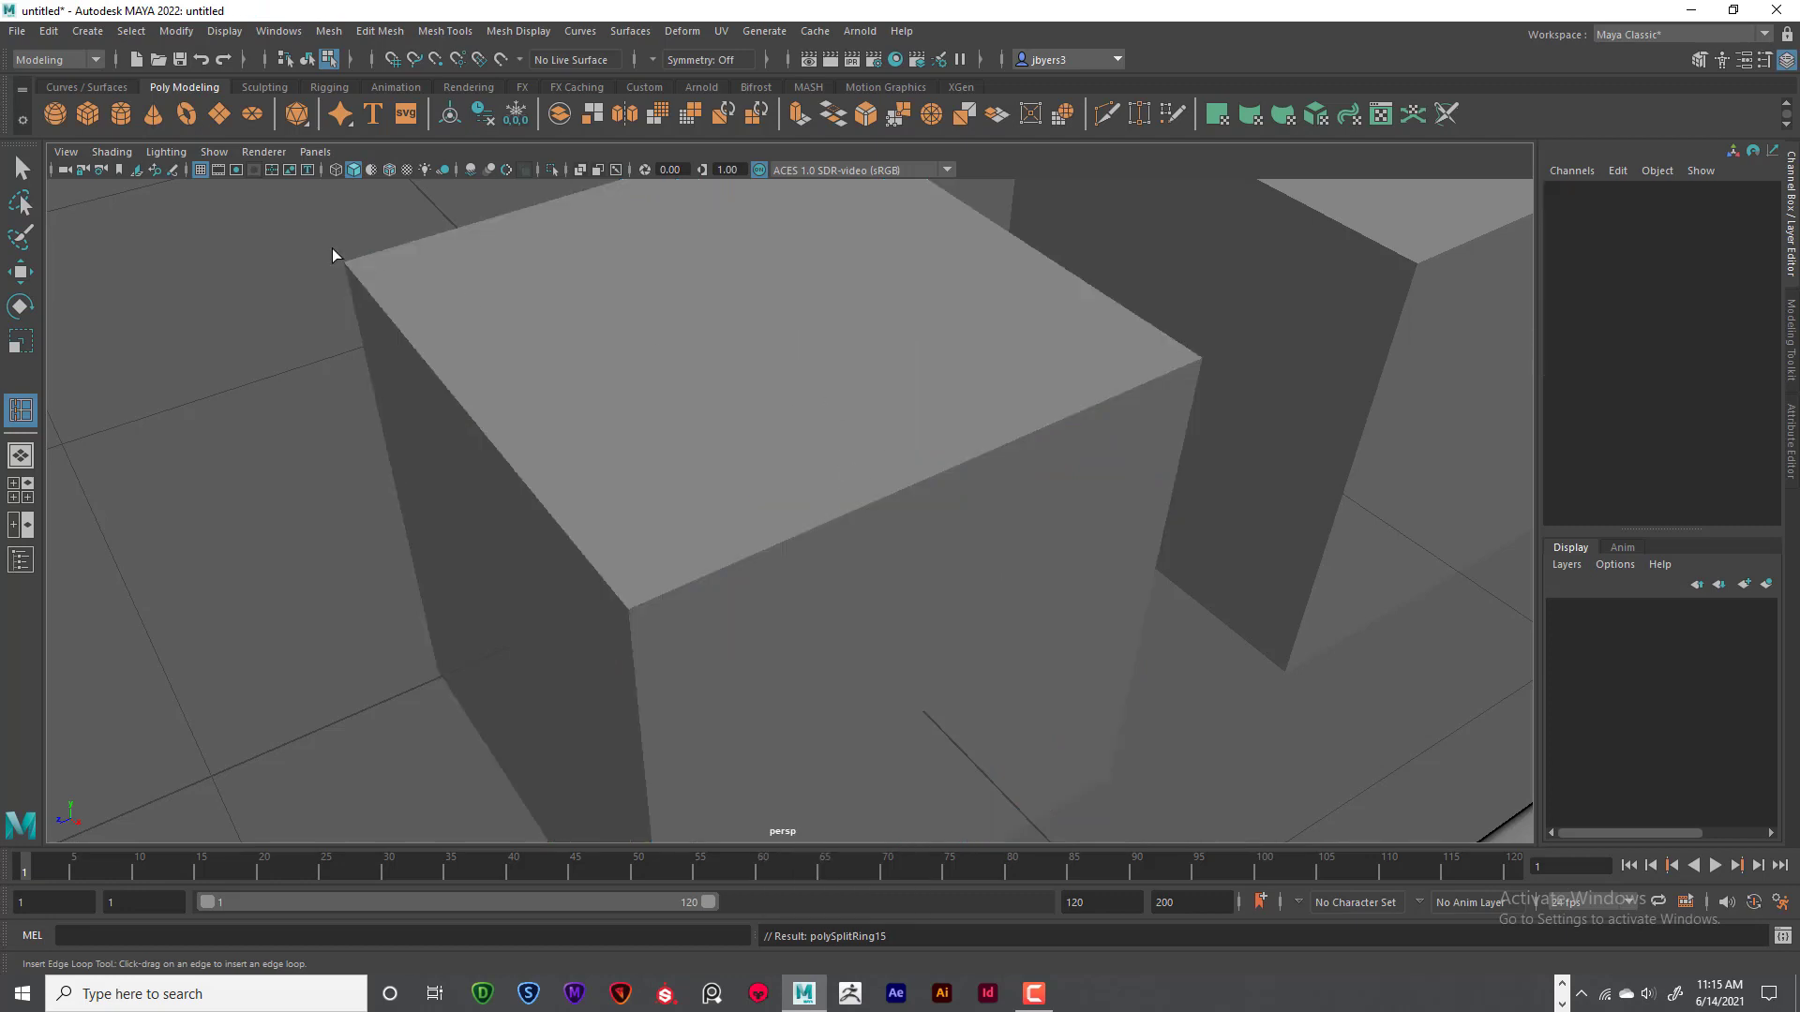
pyautogui.press('q')
pyautogui.click(780, 409)
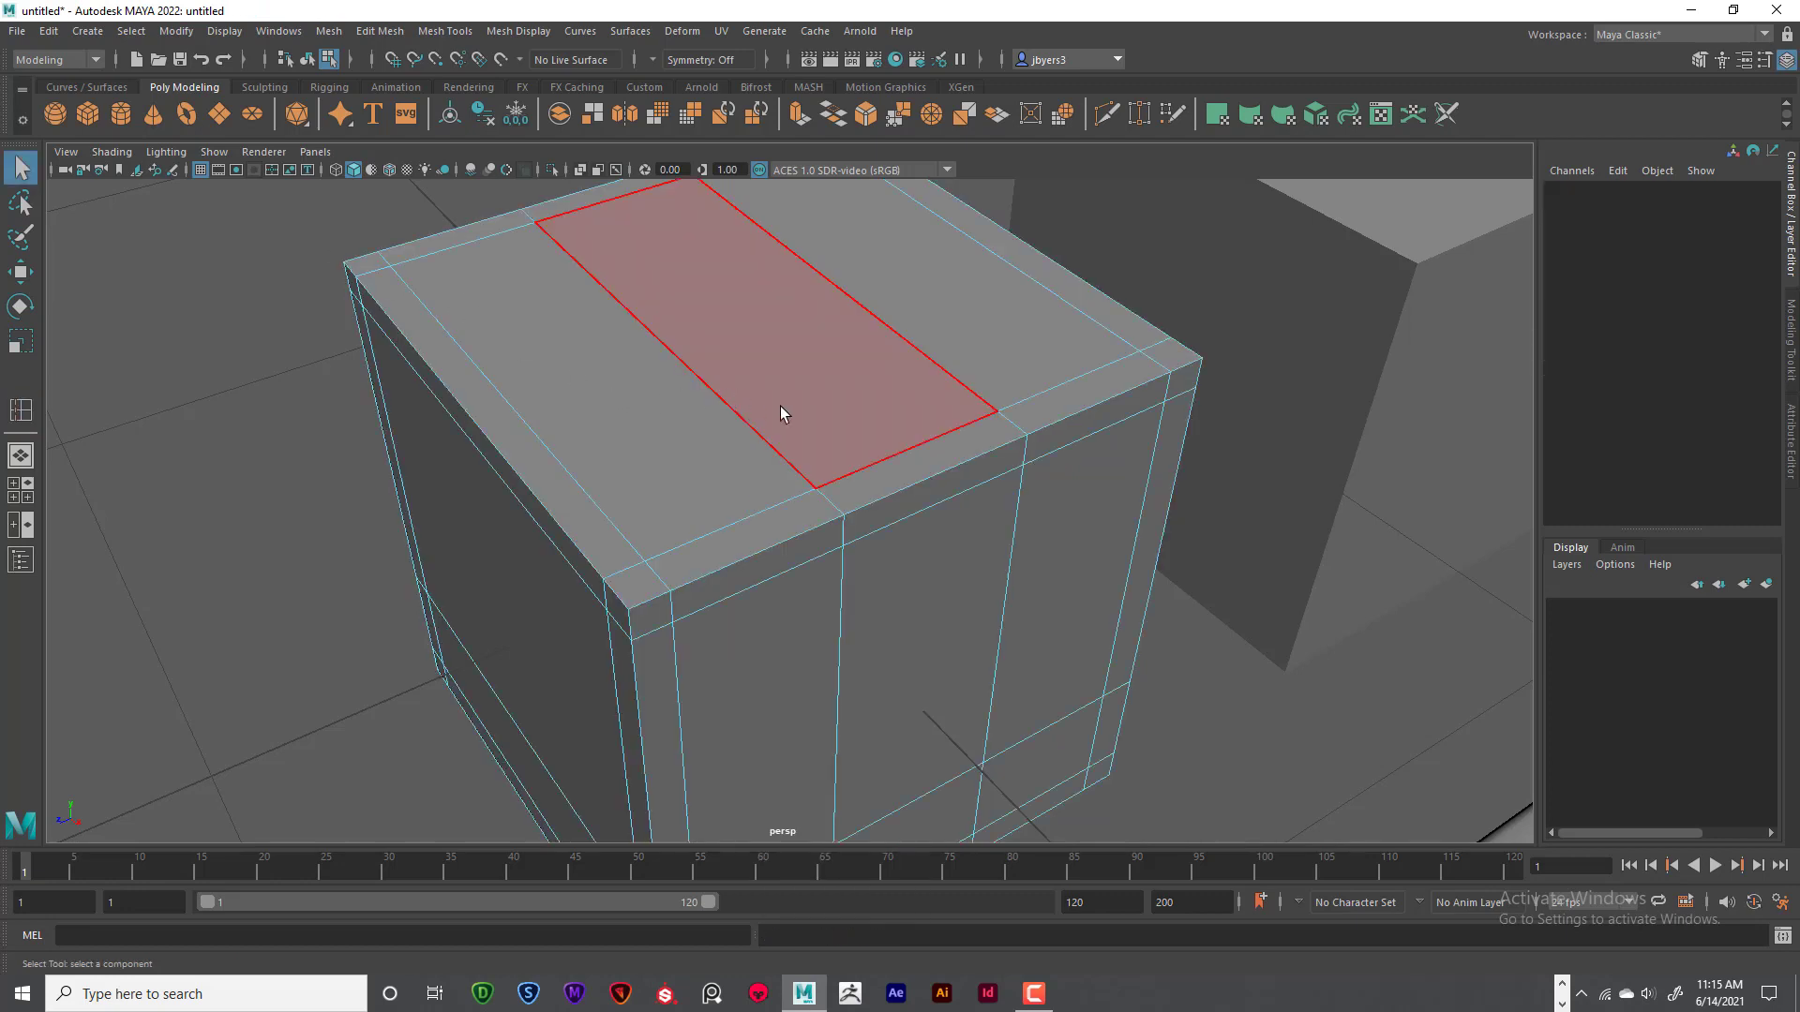
pyautogui.moveTo(828, 401); pyautogui.dragTo(827, 461, button='right')
pyautogui.click(591, 199)
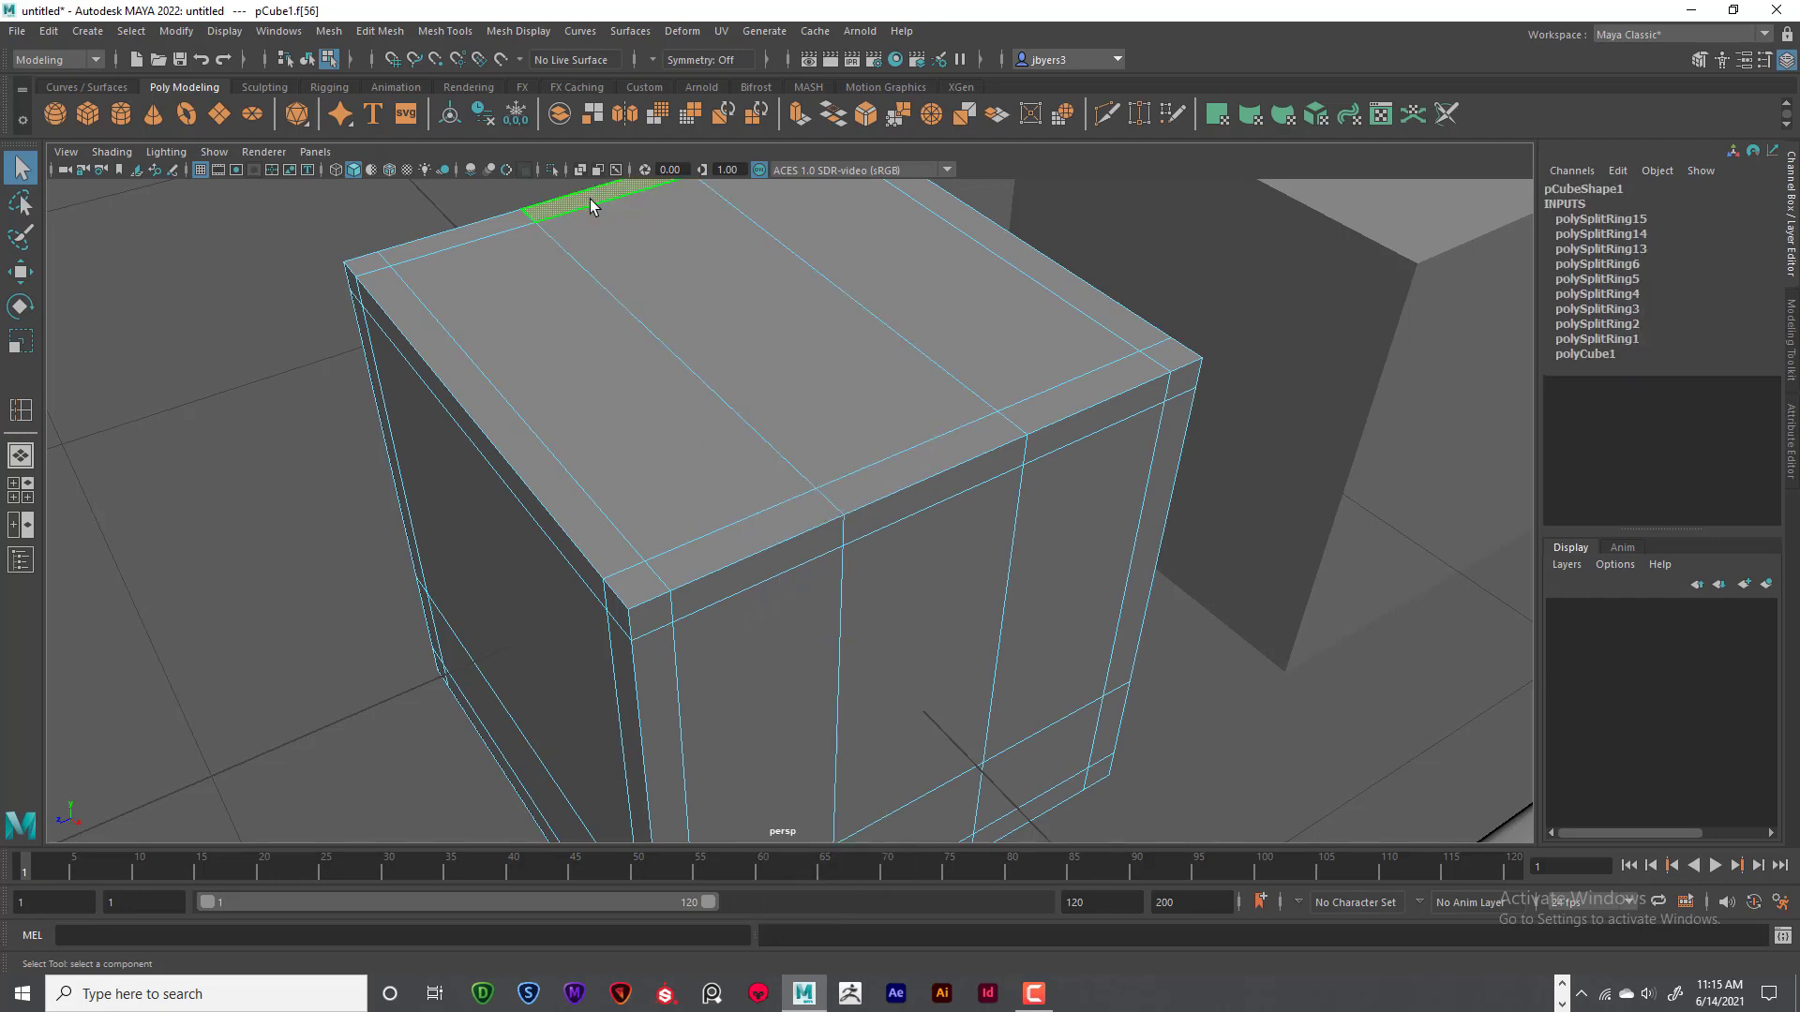
pyautogui.keyDown('shift'); pyautogui.click(914, 474); pyautogui.keyUp('shift')
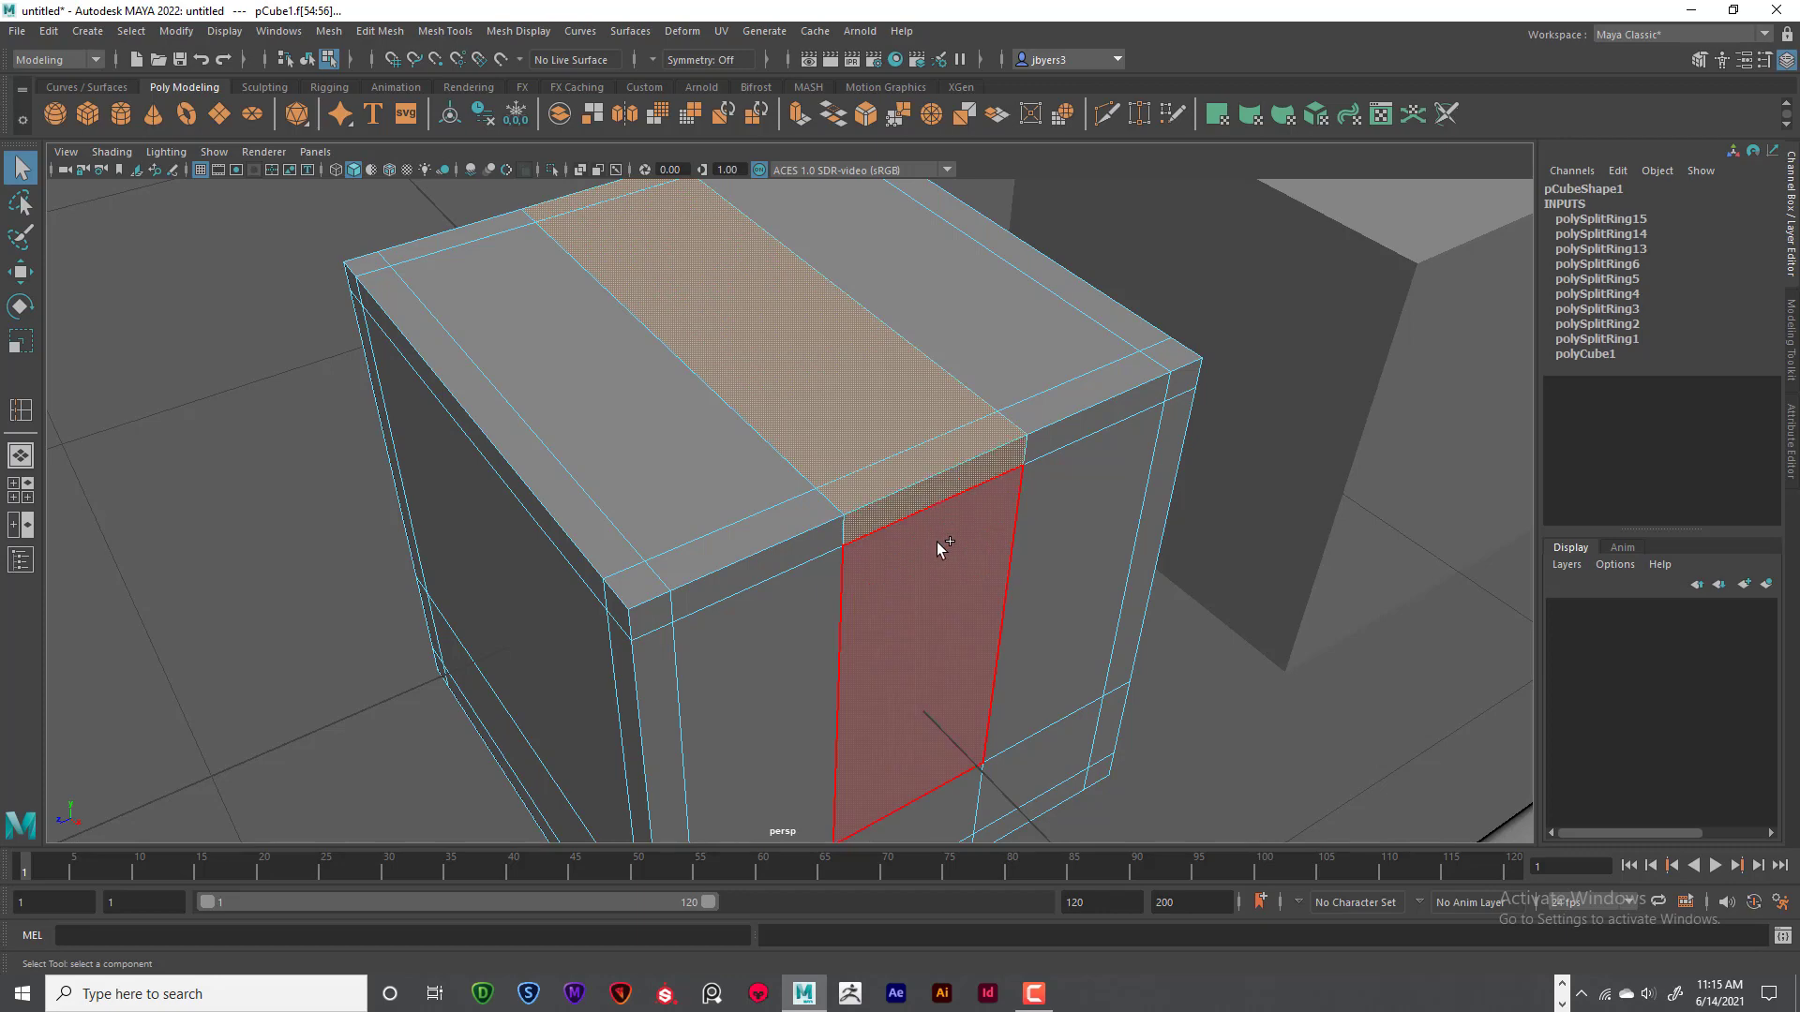
pyautogui.keyDown('alt'); pyautogui.moveTo(936, 542); pyautogui.dragTo(895, 565); pyautogui.keyUp('alt')
pyautogui.keyDown('shift'); pyautogui.click(909, 440); pyautogui.keyUp('shift')
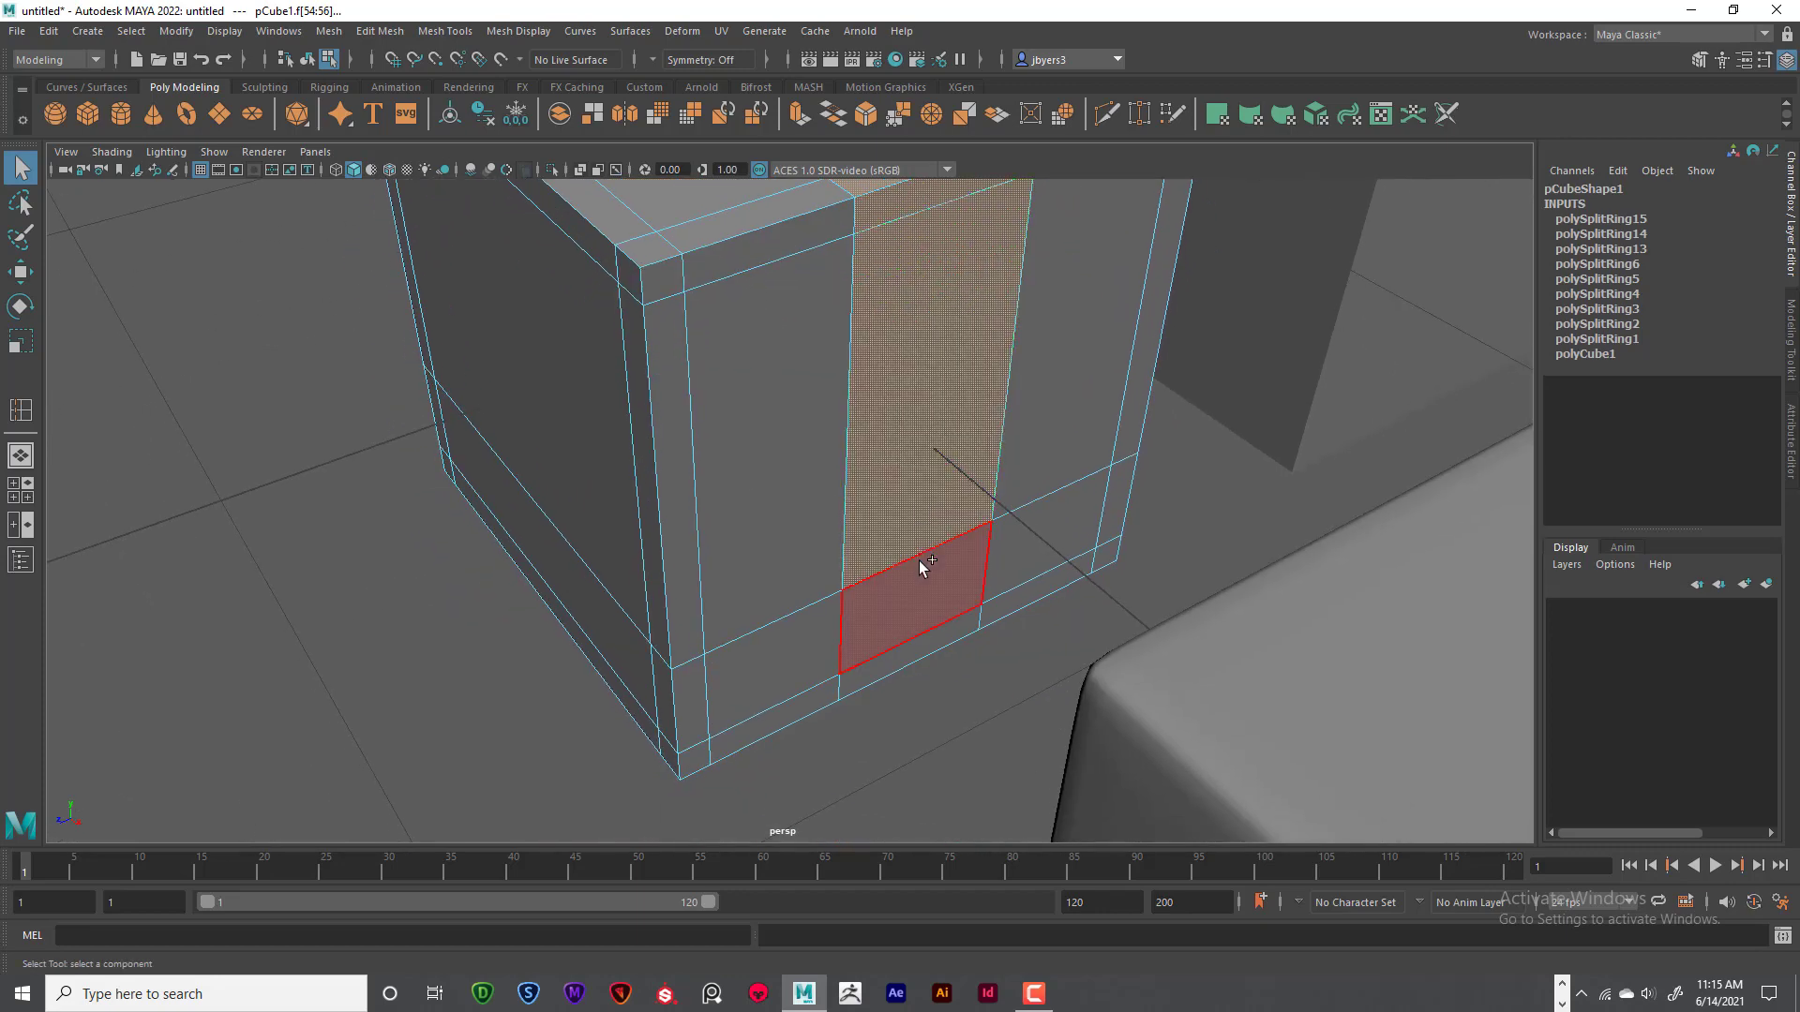
pyautogui.keyDown('shift'); pyautogui.click(919, 561); pyautogui.keyUp('shift')
pyautogui.keyDown('shift'); pyautogui.click(919, 645); pyautogui.keyUp('shift')
pyautogui.keyDown('alt'); pyautogui.moveTo(773, 446); pyautogui.dragTo(813, 626); pyautogui.keyUp('alt')
pyautogui.keyDown('alt'); pyautogui.moveTo(825, 527); pyautogui.dragTo(776, 514); pyautogui.keyUp('alt')
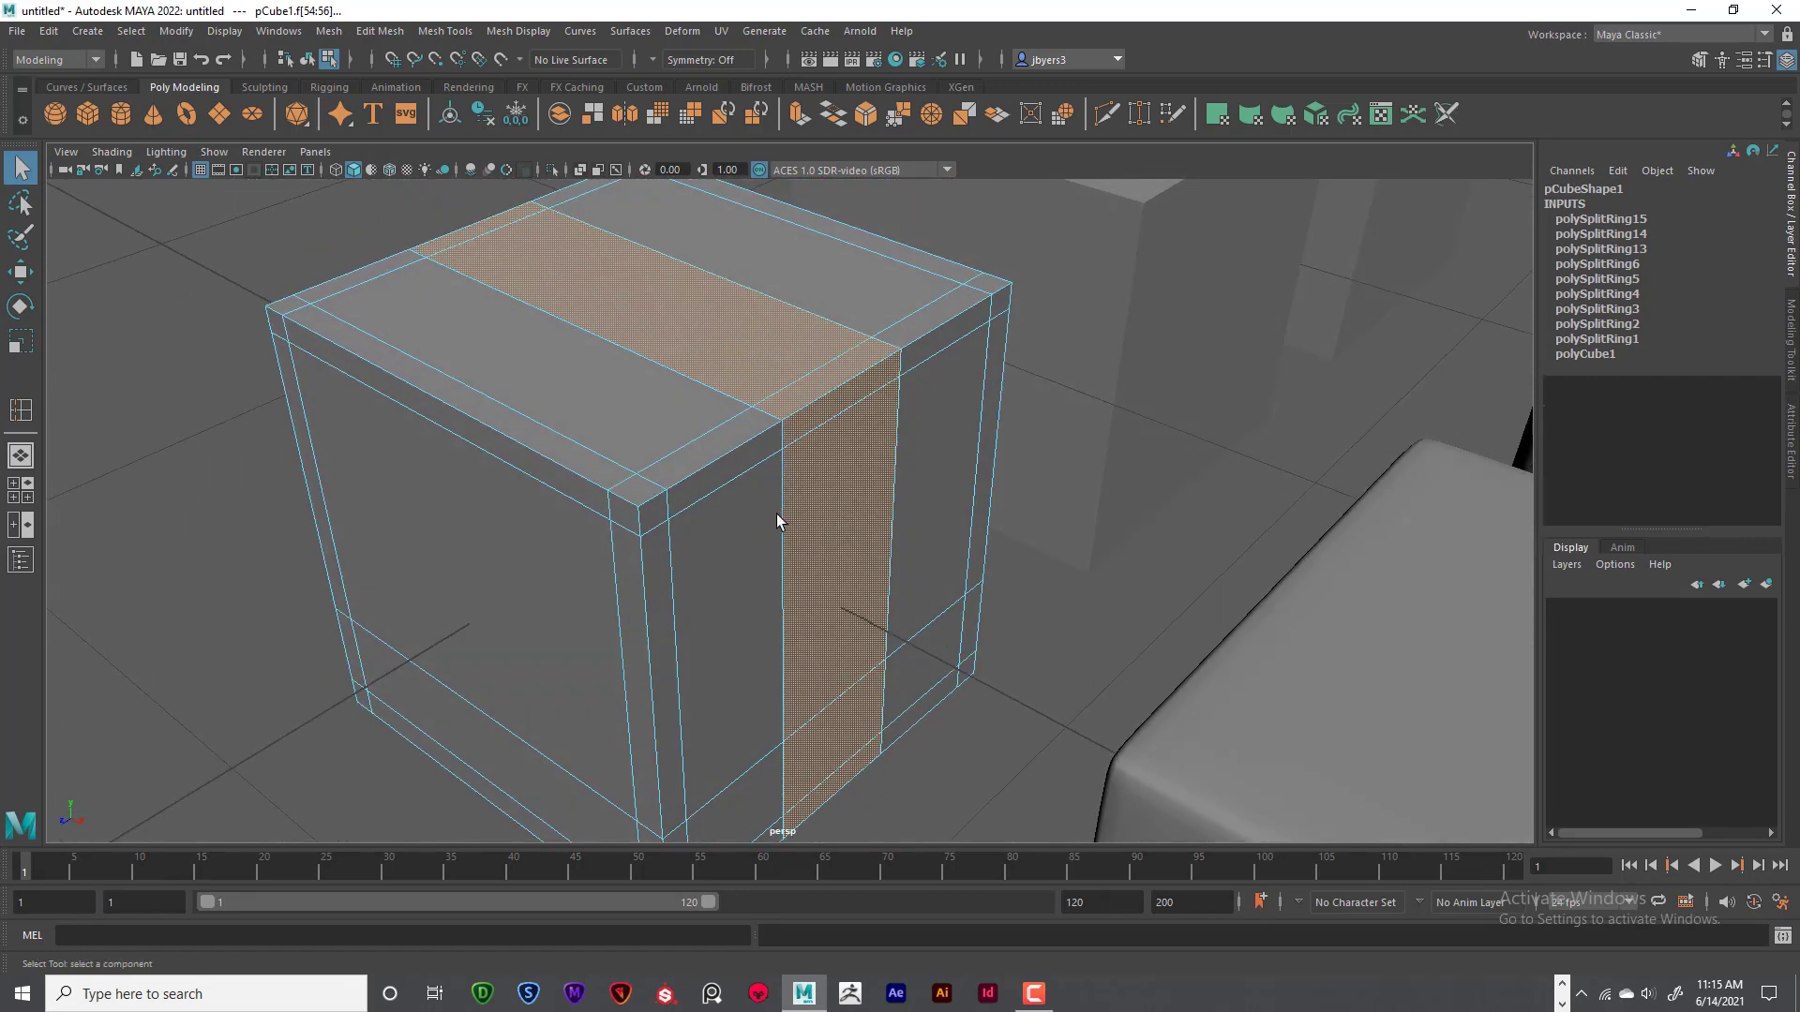
# - Extrude the selected face strip outward with a Local Translate Z of 0.1 and return to object selection
pyautogui.hotkey('ctrl', 'e')
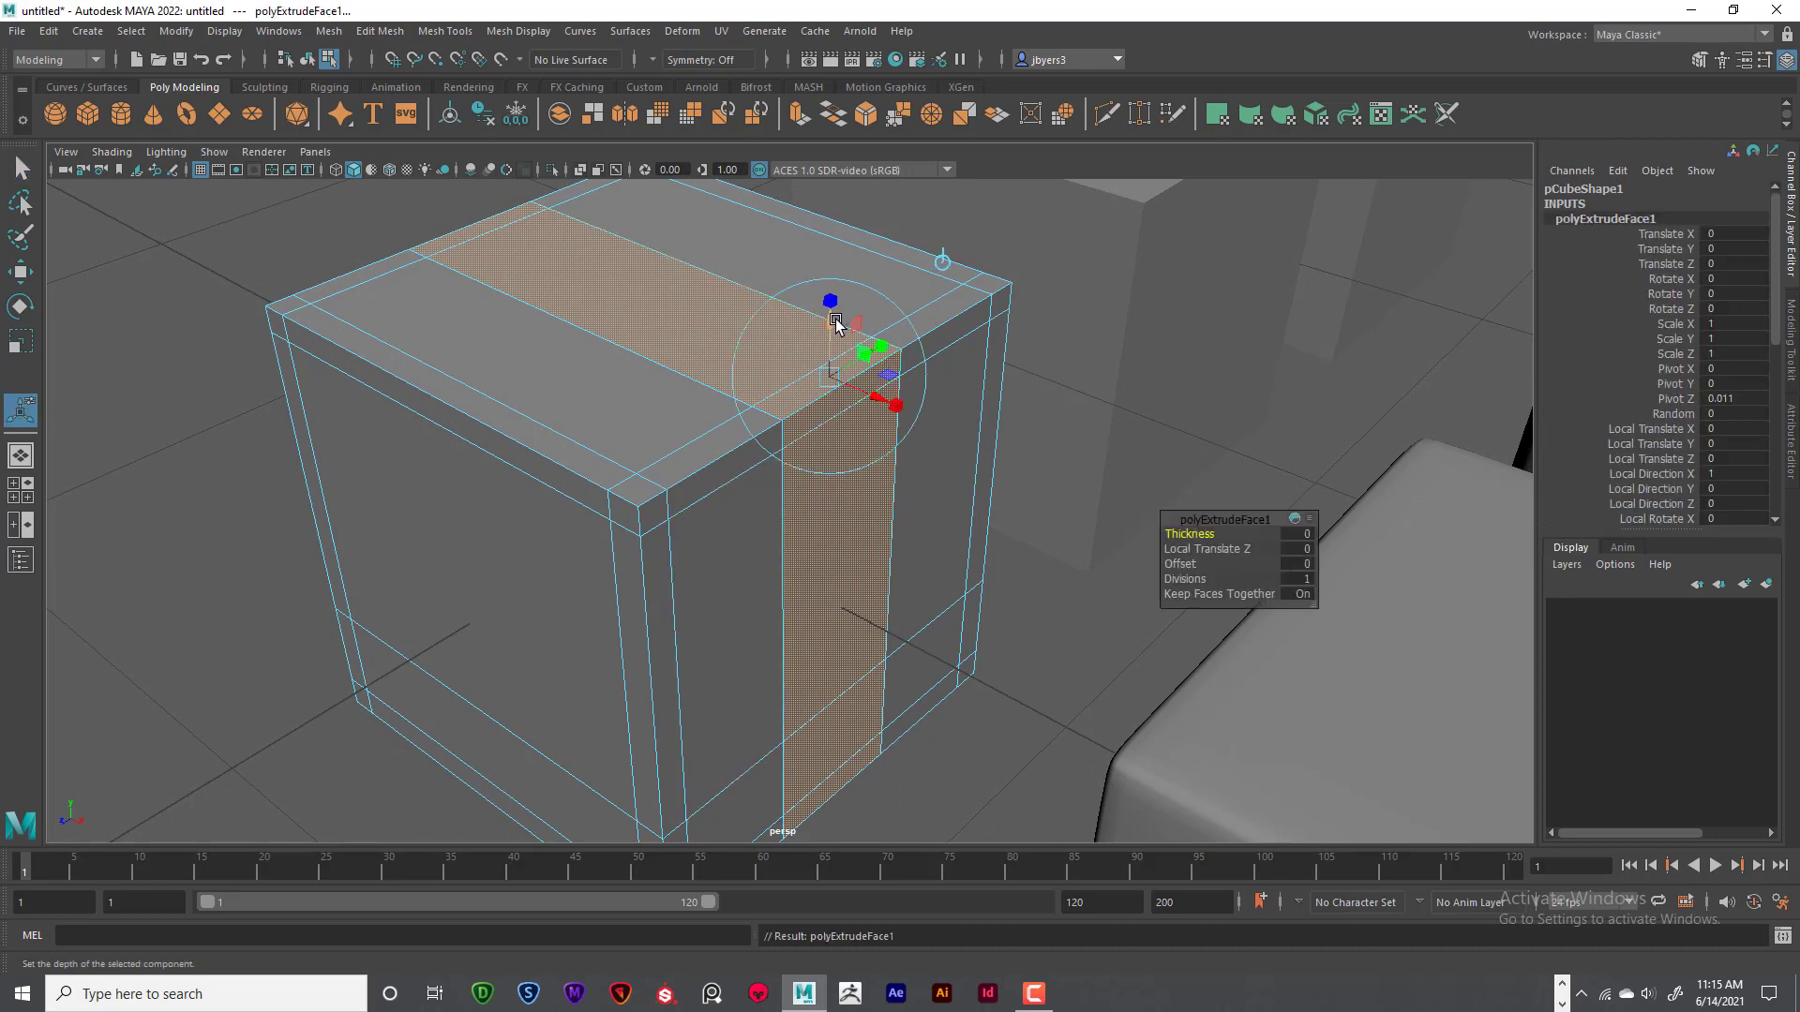
pyautogui.moveTo(832, 322); pyautogui.dragTo(839, 302)
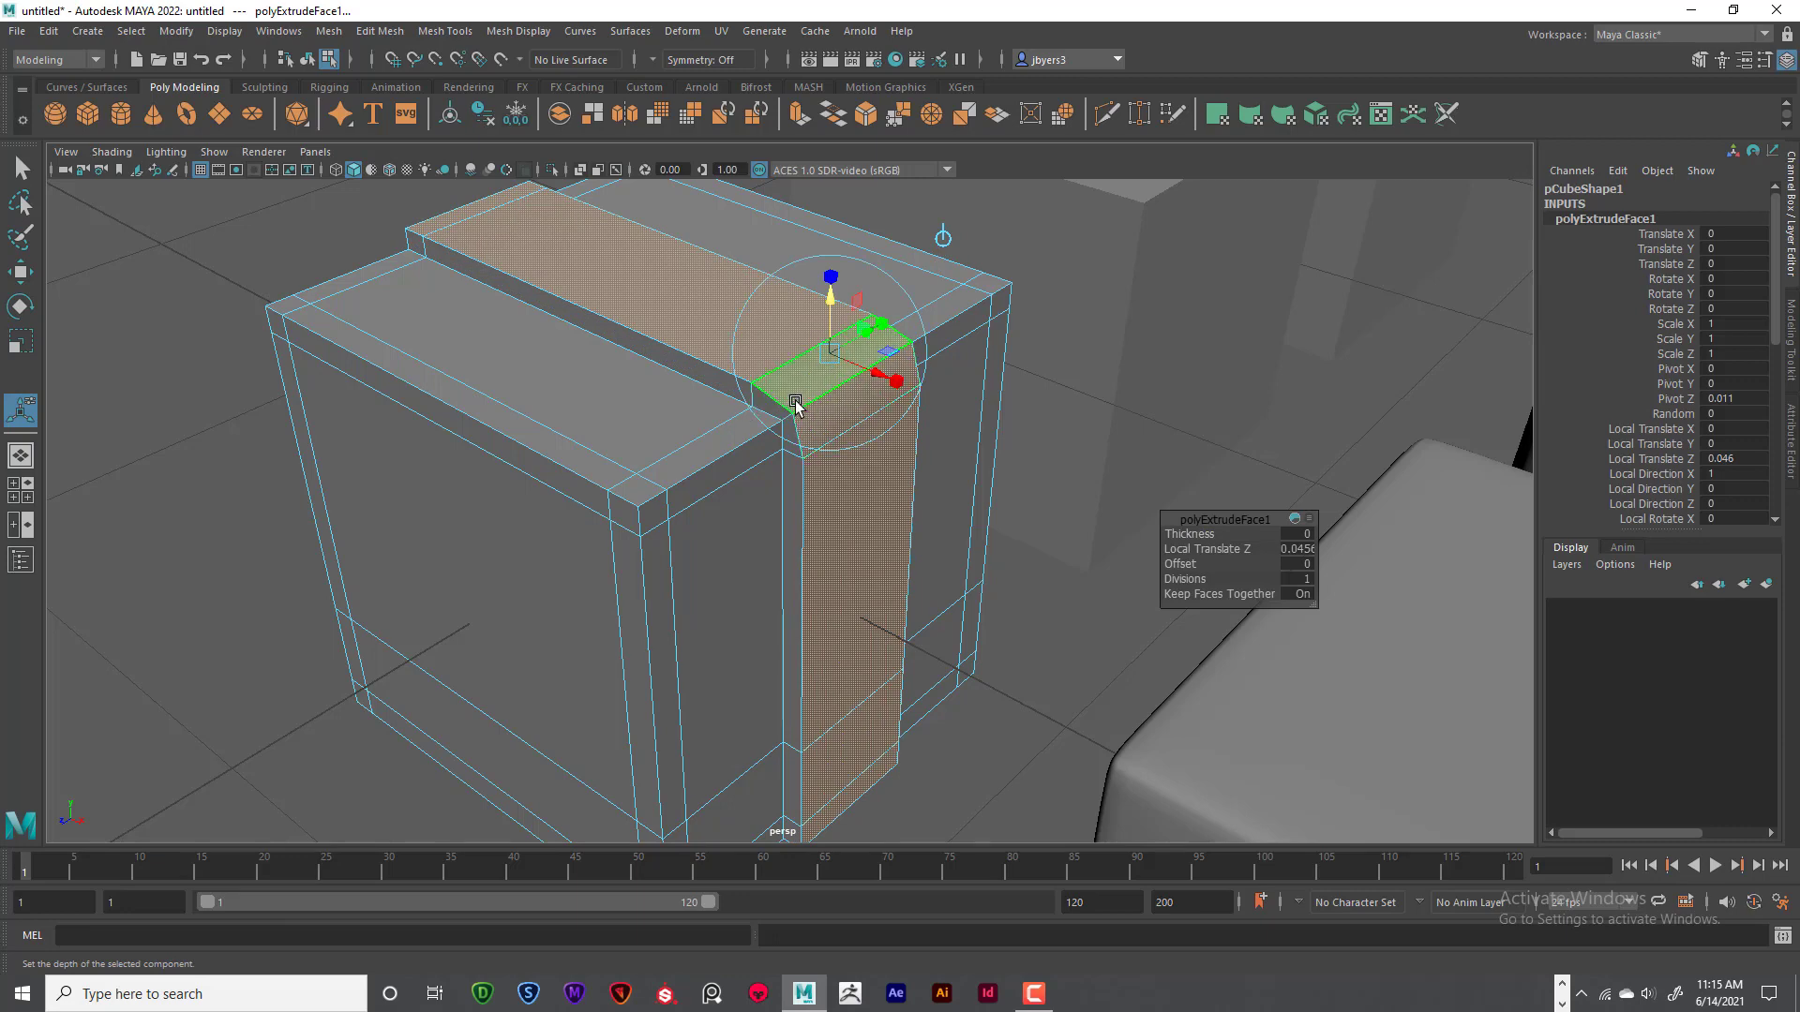
pyautogui.moveTo(840, 531)
pyautogui.keyDown('alt'); pyautogui.mouseDown()
pyautogui.moveTo(884, 495)
pyautogui.moveTo(878, 542)
pyautogui.moveTo(852, 534)
pyautogui.moveTo(871, 534)
pyautogui.mouseUp(); pyautogui.keyUp('alt')
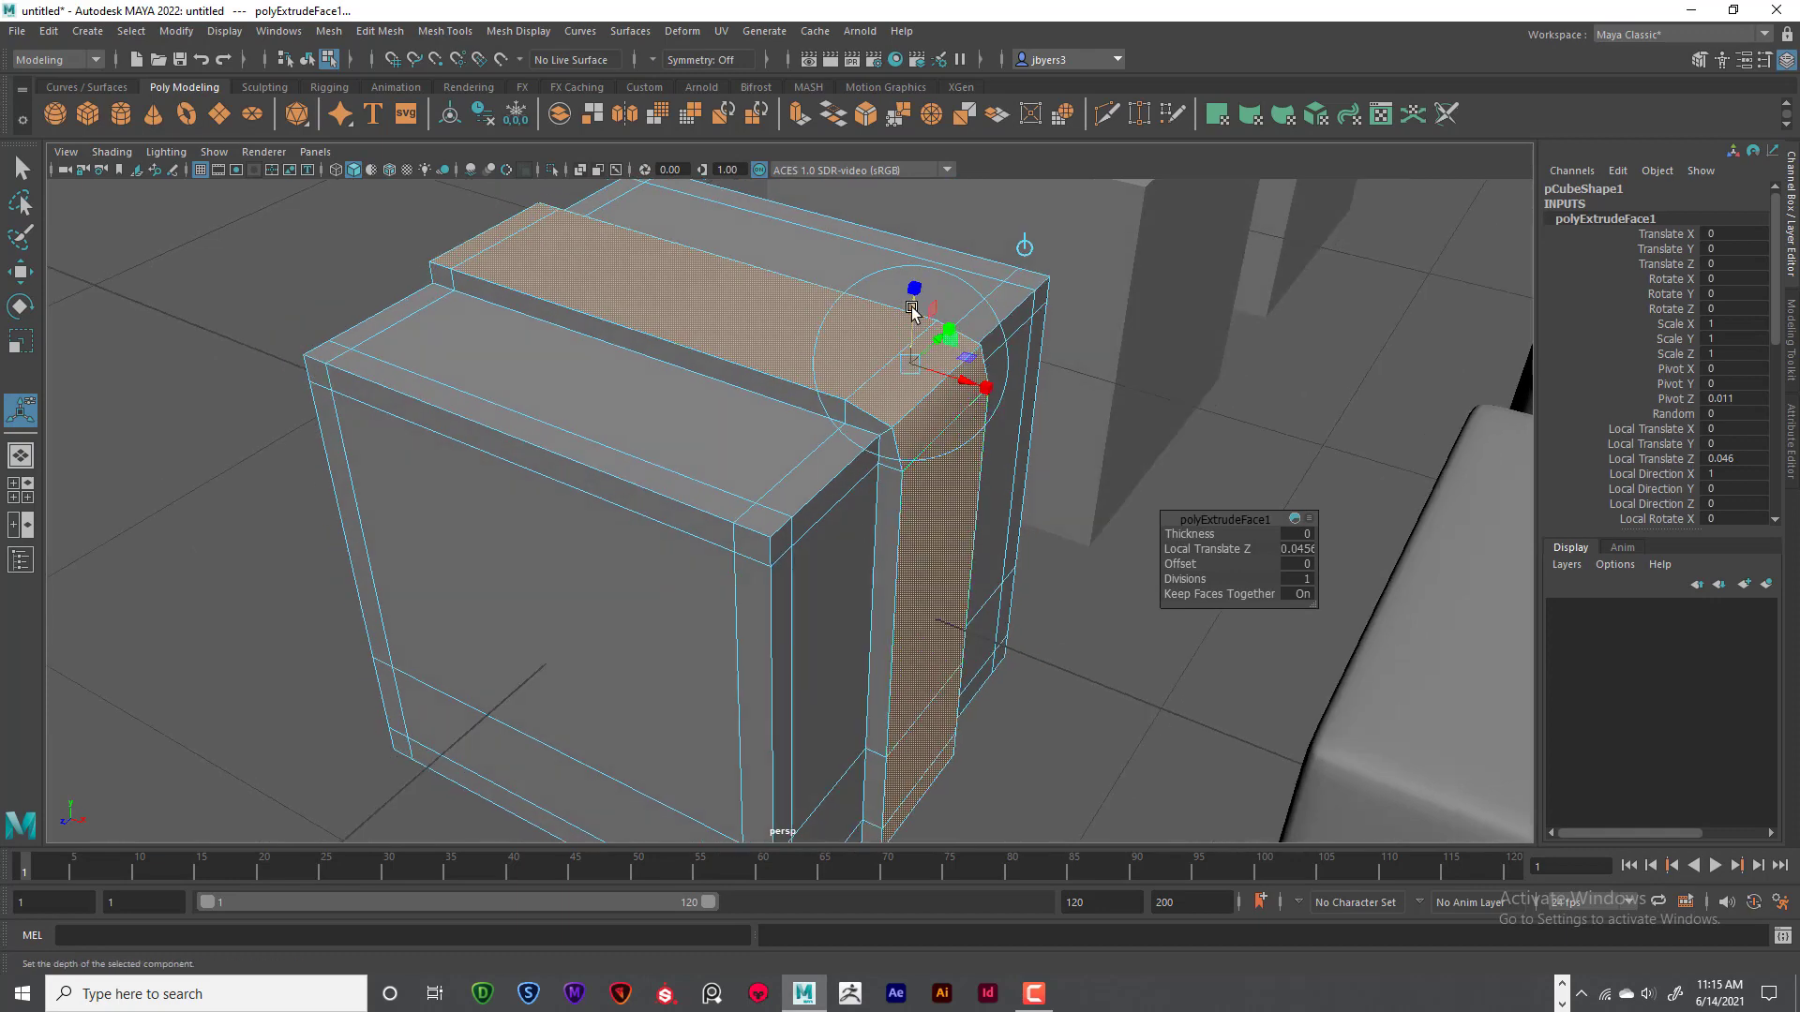
pyautogui.moveTo(913, 311); pyautogui.dragTo(921, 280)
pyautogui.moveTo(977, 455); pyautogui.dragTo(954, 569, button='right')
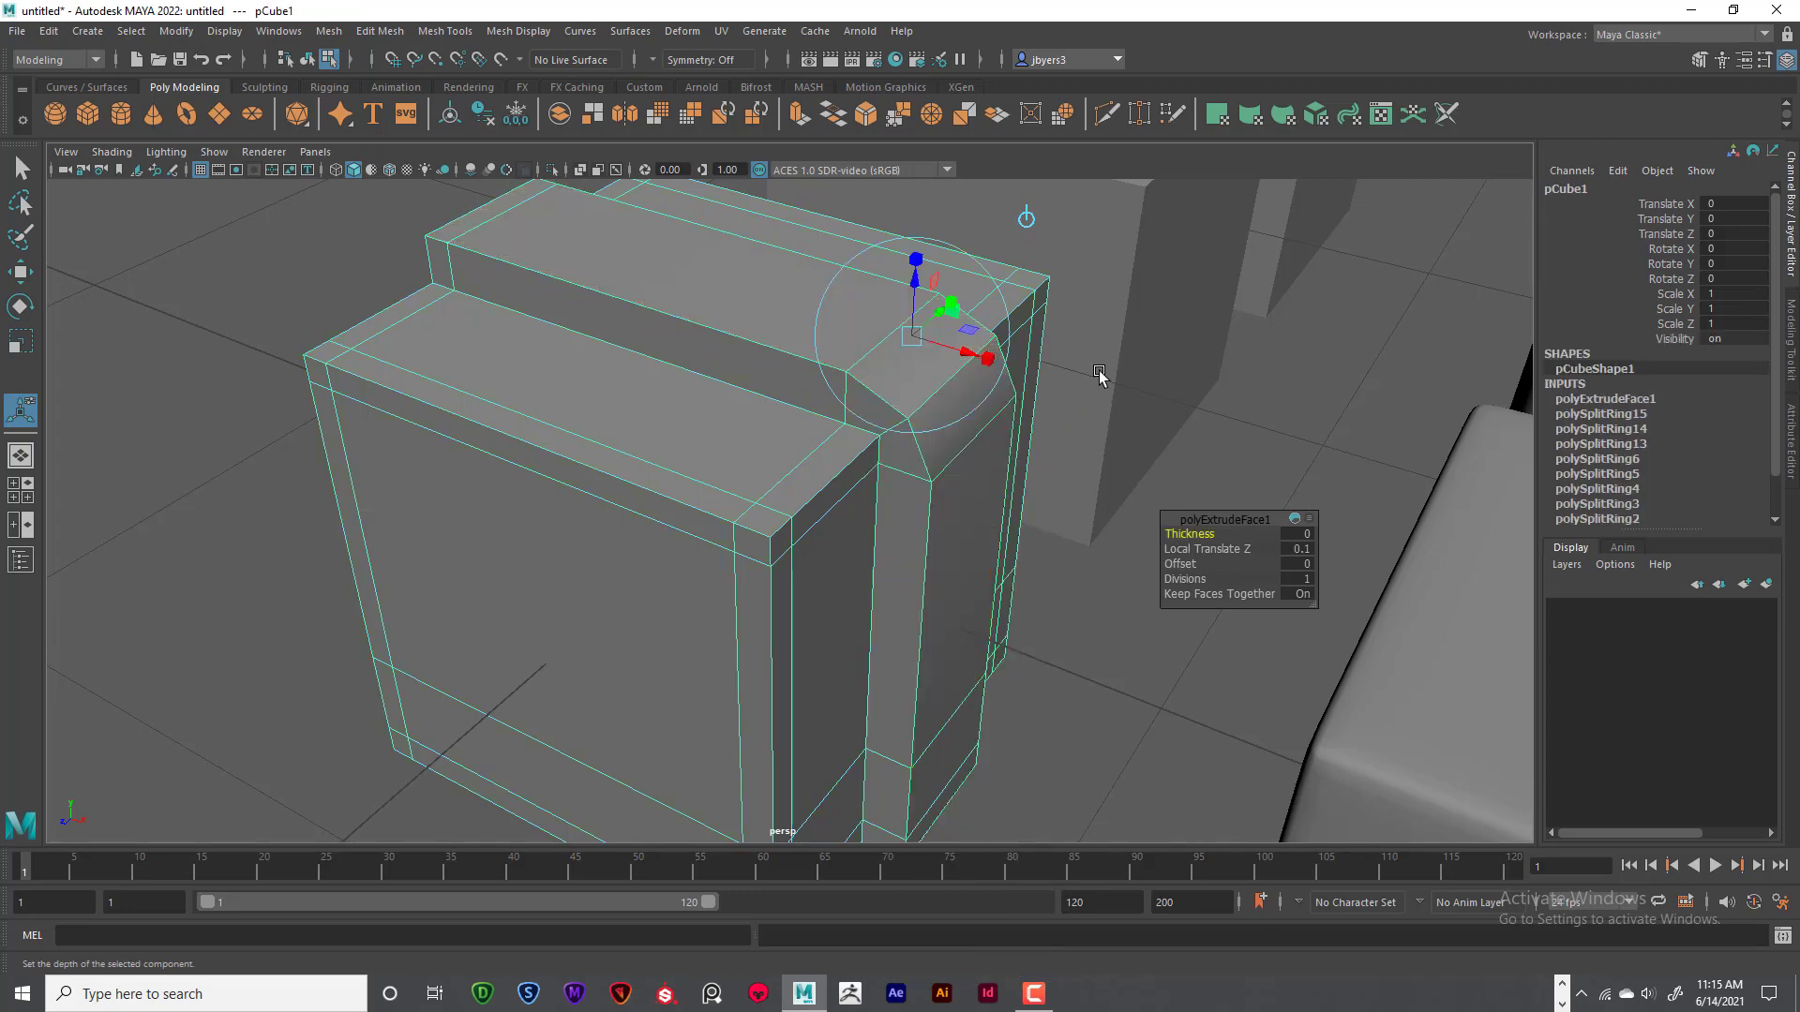
pyautogui.press('q')
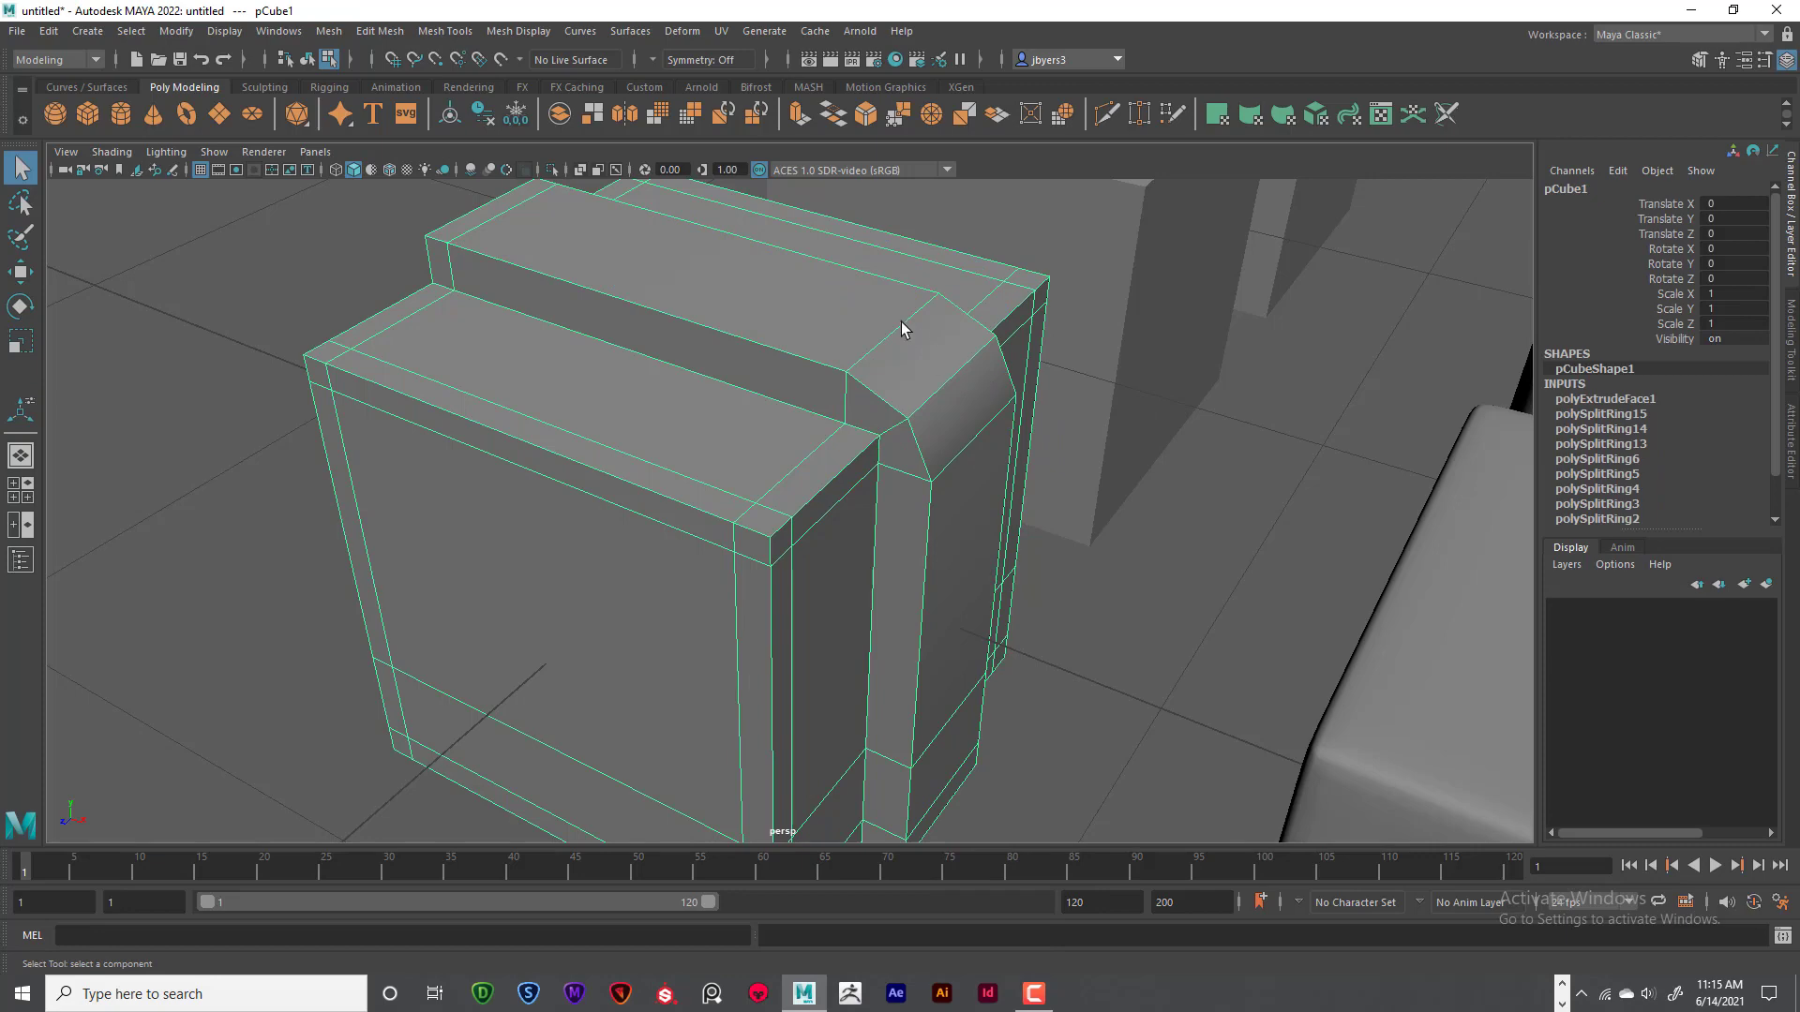
# - Move the extruded band's slanted corner edge diagonally outward in the front view to square off the corner
pyautogui.moveTo(902, 328); pyautogui.dragTo(902, 273, button='right')
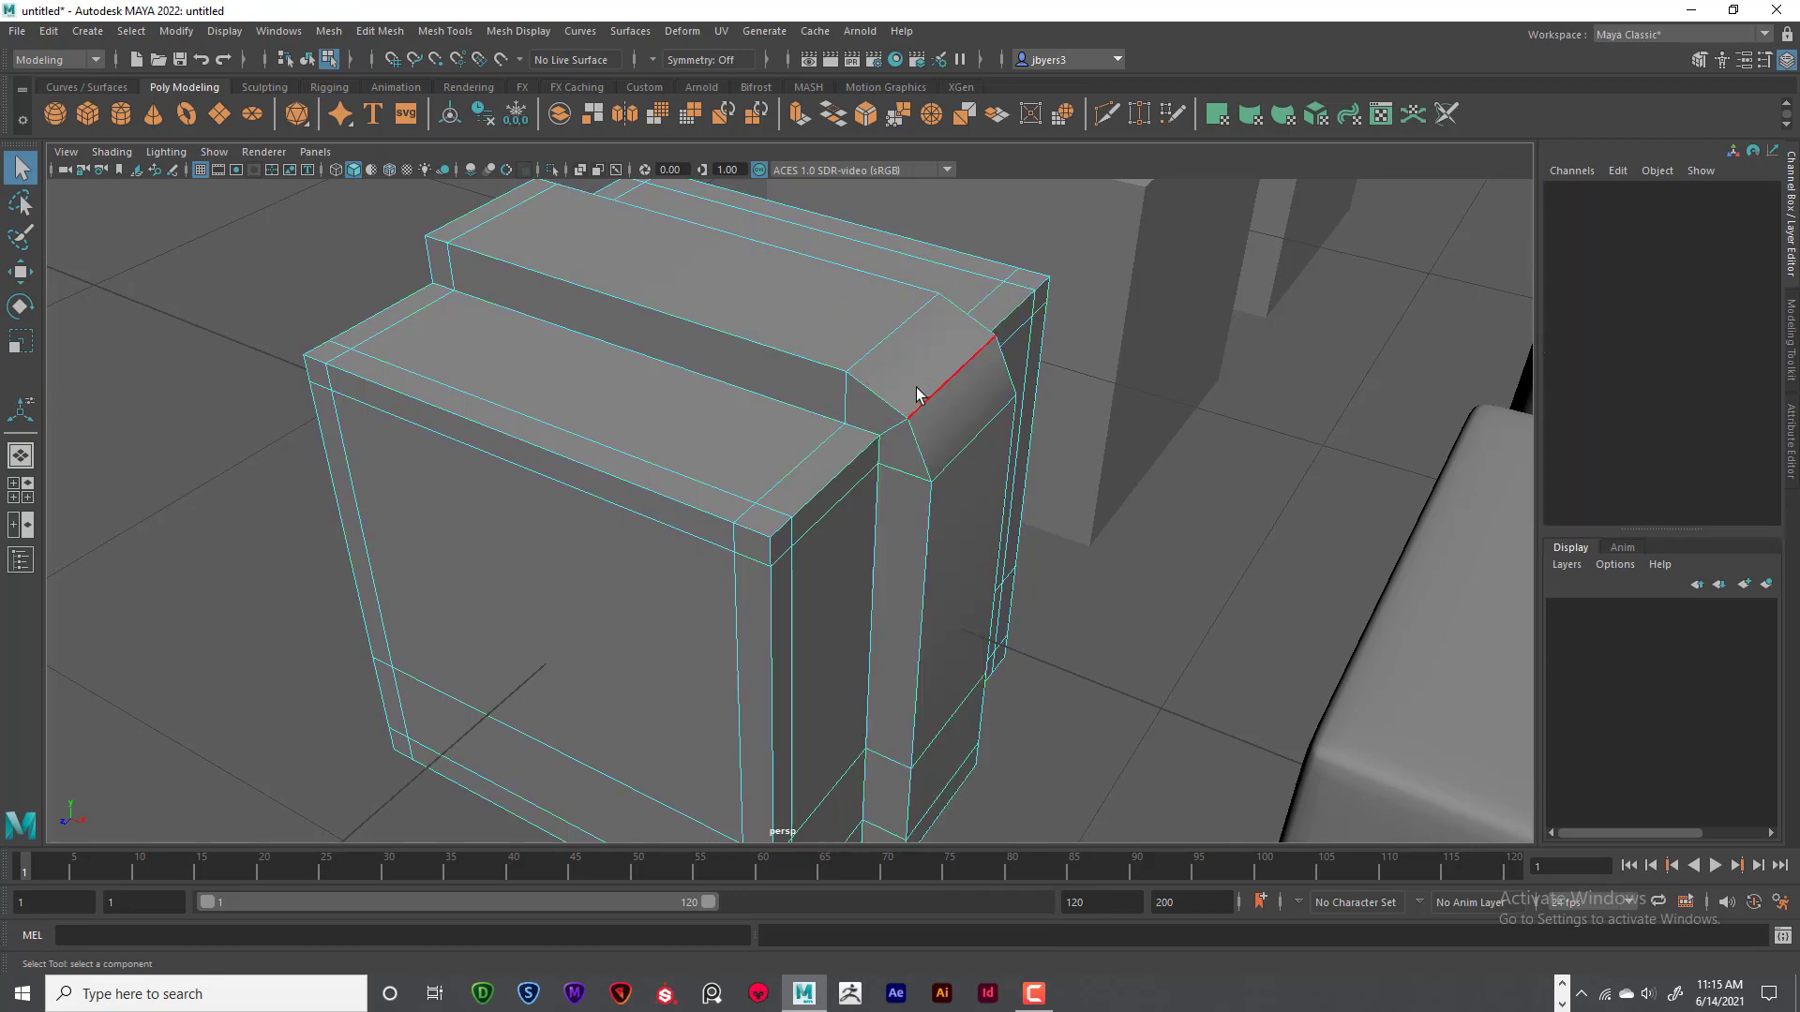
pyautogui.click(932, 405)
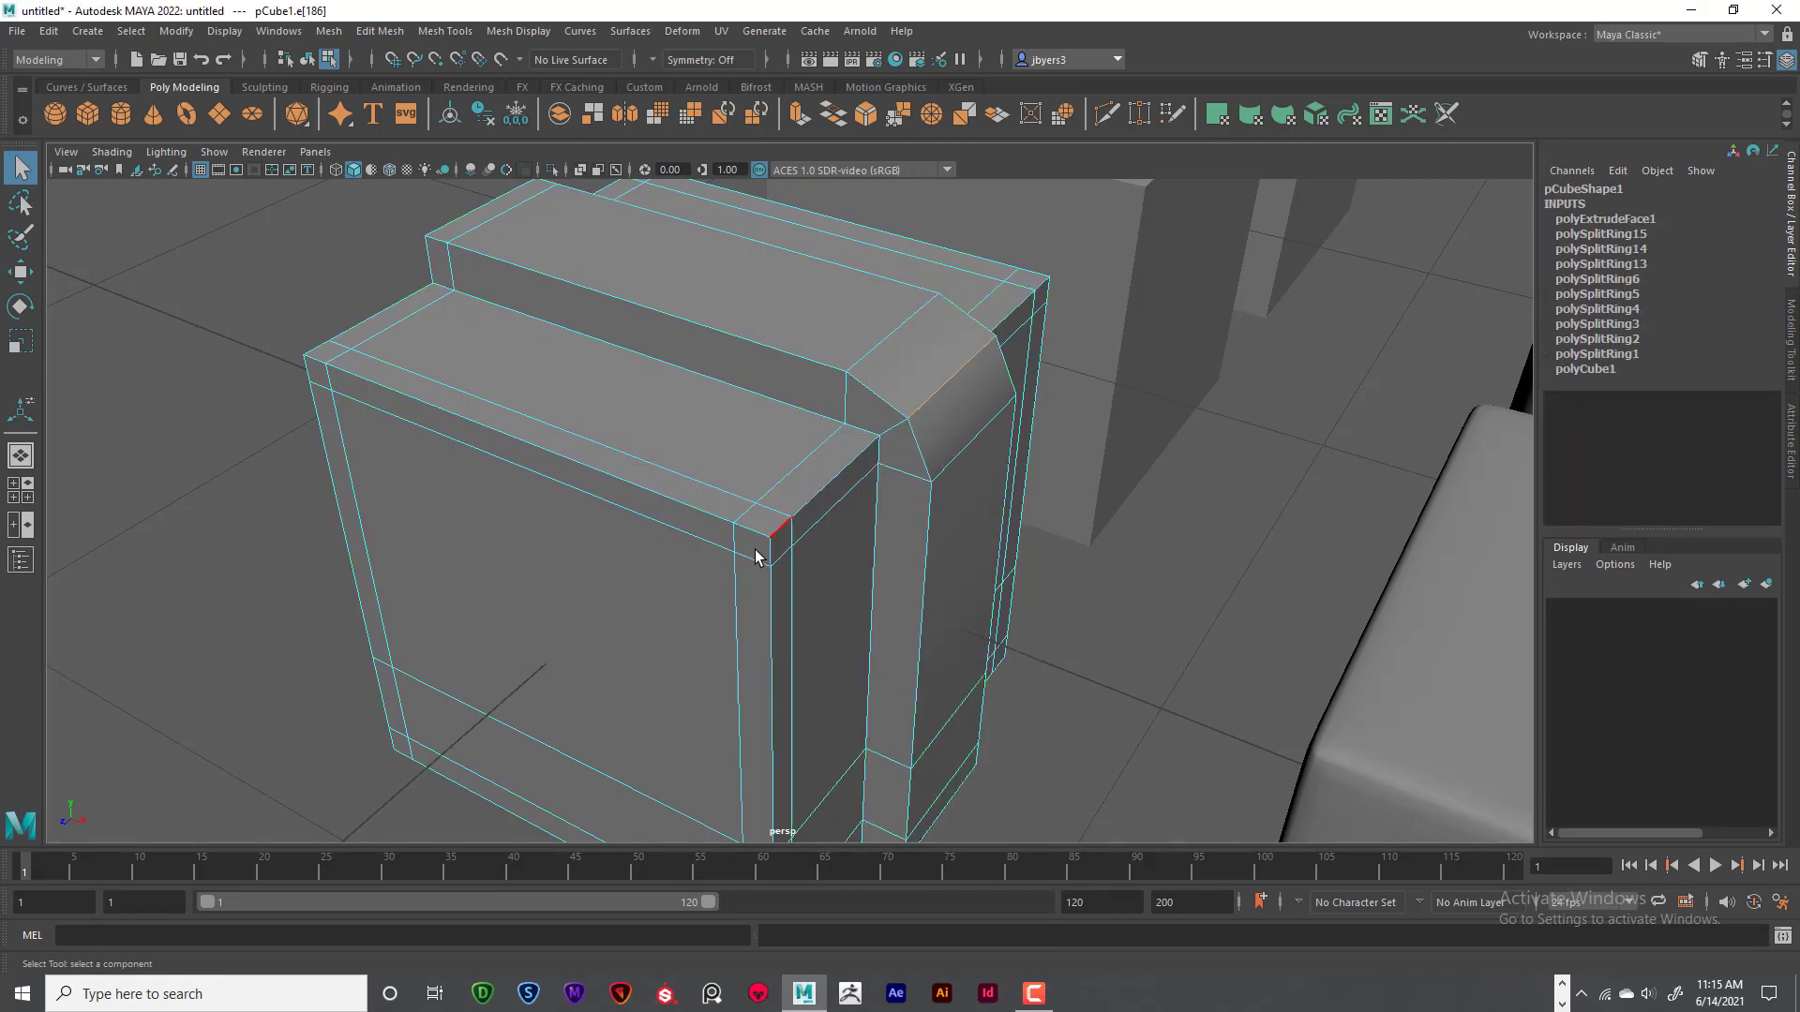
pyautogui.press('space')
pyautogui.press('space')
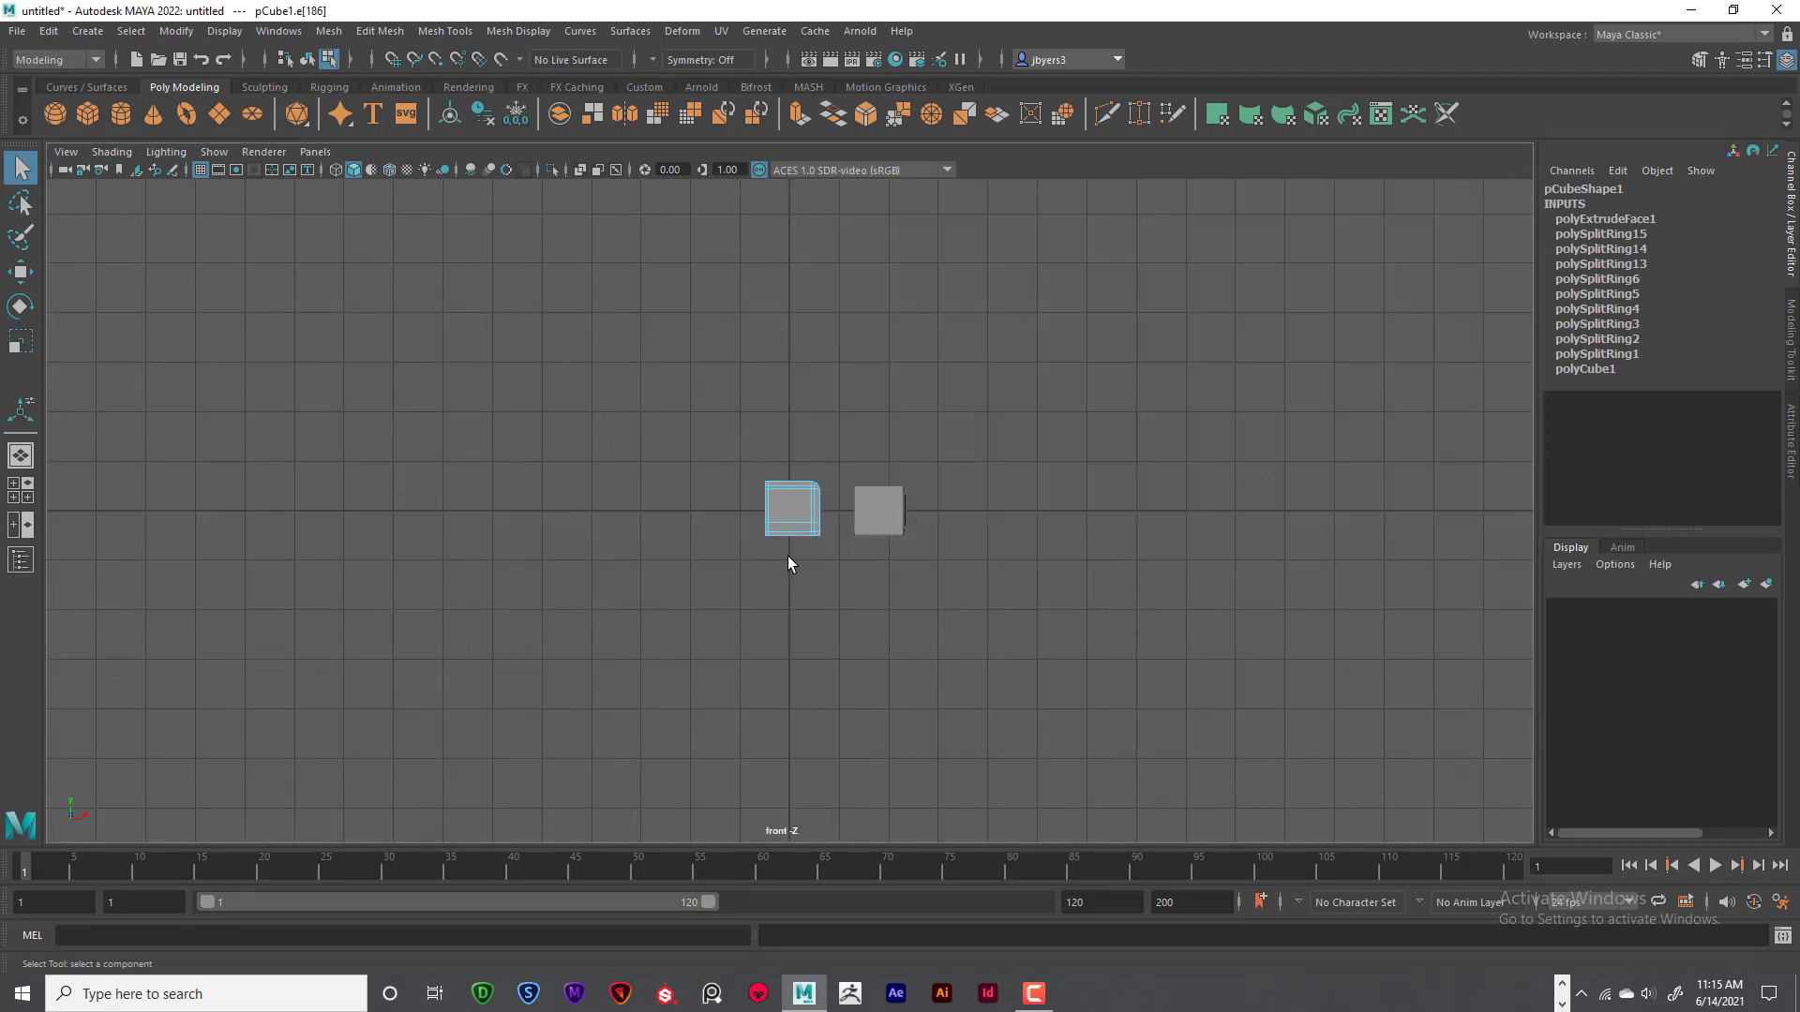
pyautogui.scroll(10, 789, 555)
pyautogui.keyDown('alt'); pyautogui.moveTo(835, 482); pyautogui.dragTo(722, 614, button='middle'); pyautogui.keyUp('alt')
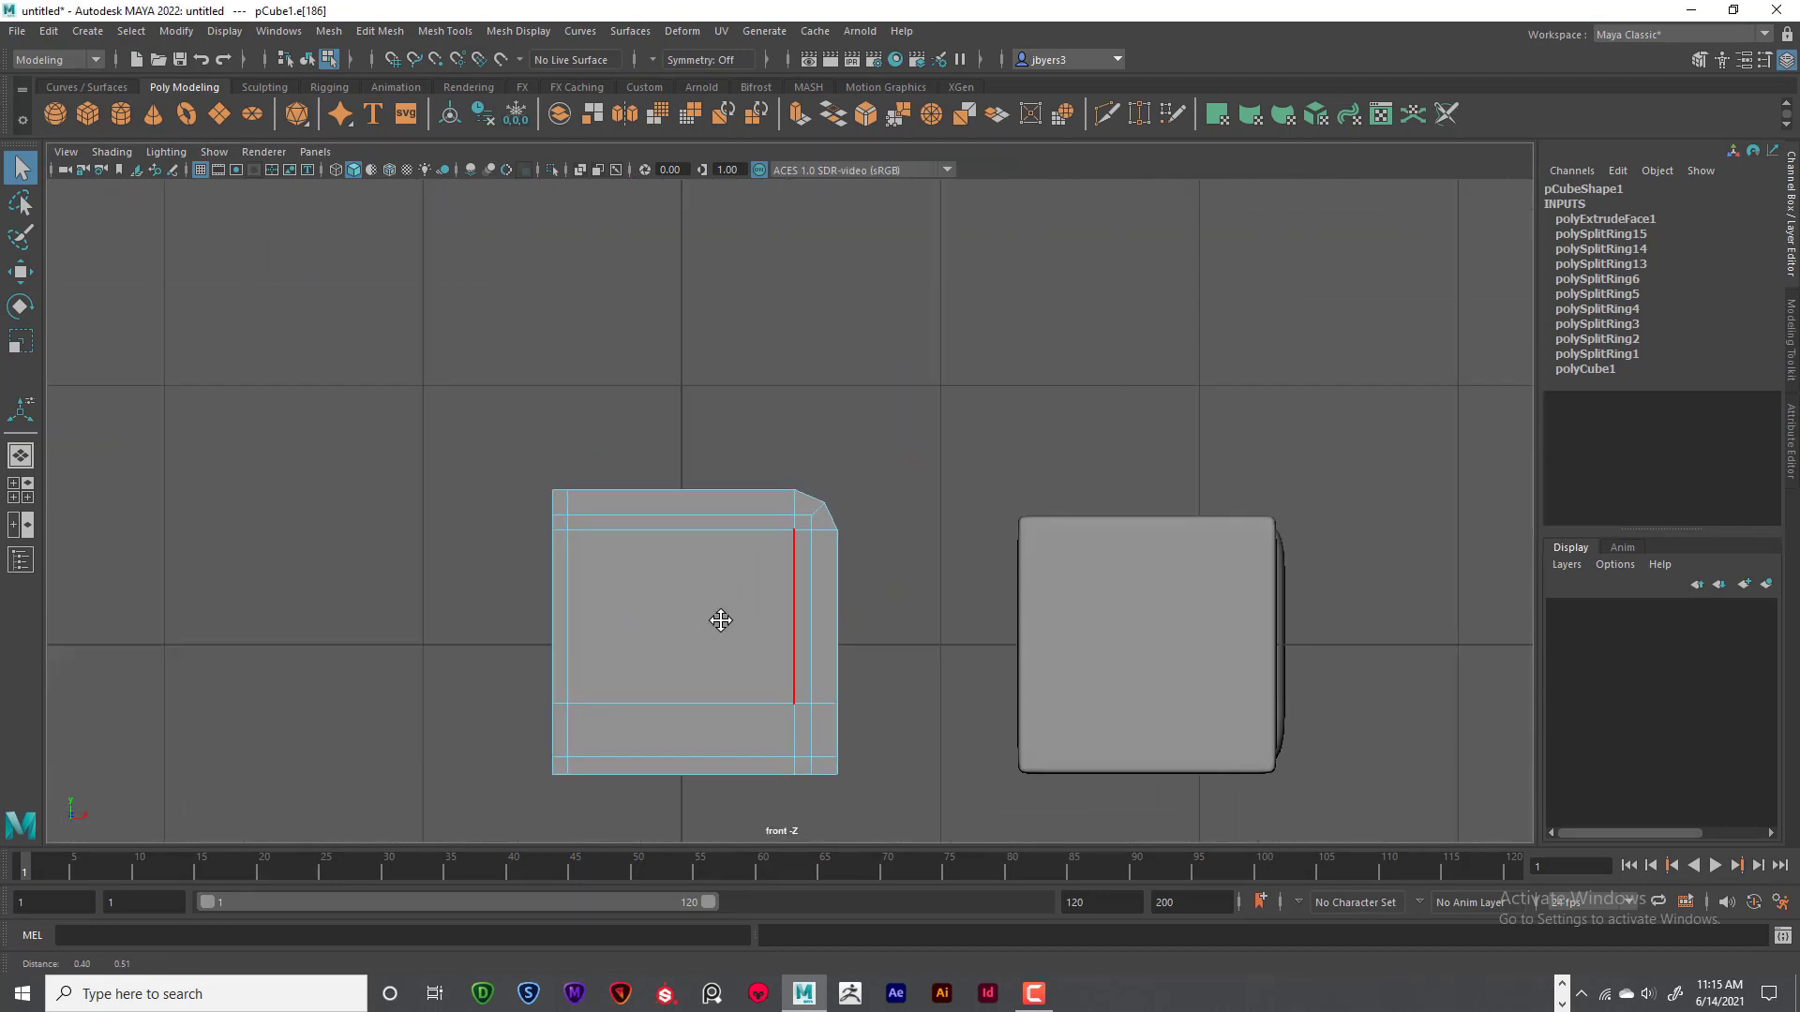
pyautogui.scroll(5, 784, 591)
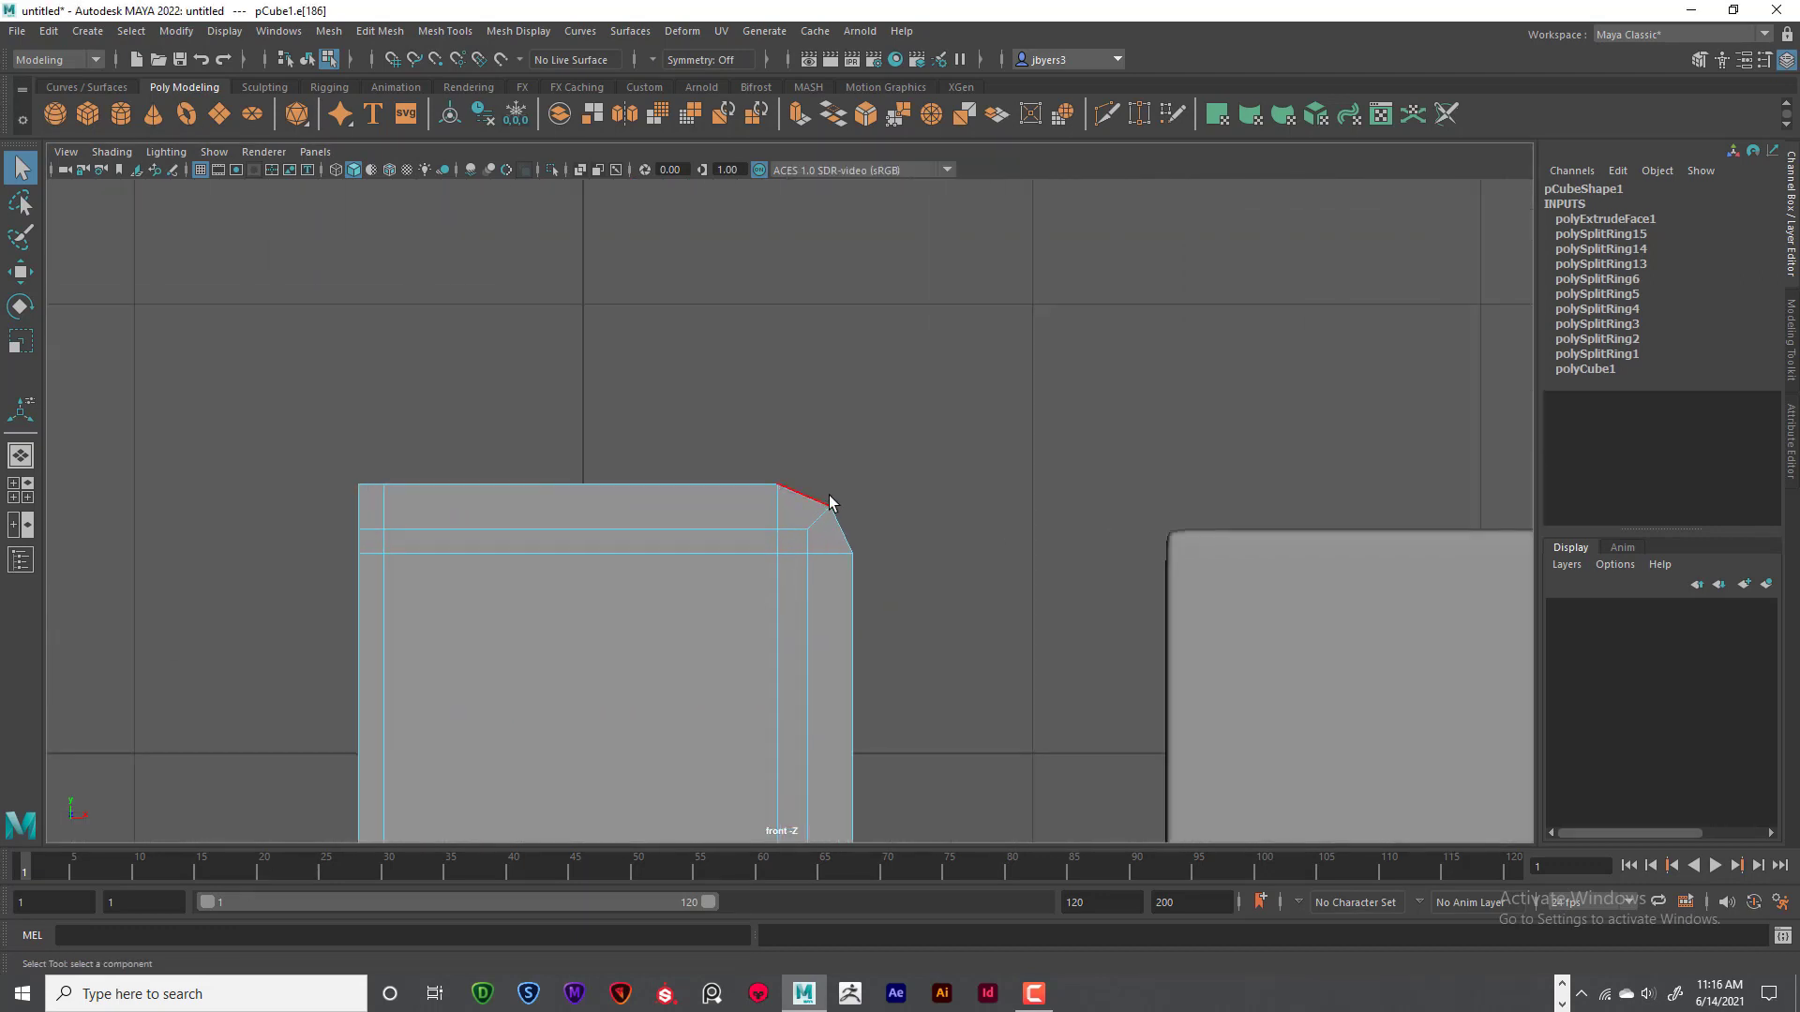
pyautogui.press('w')
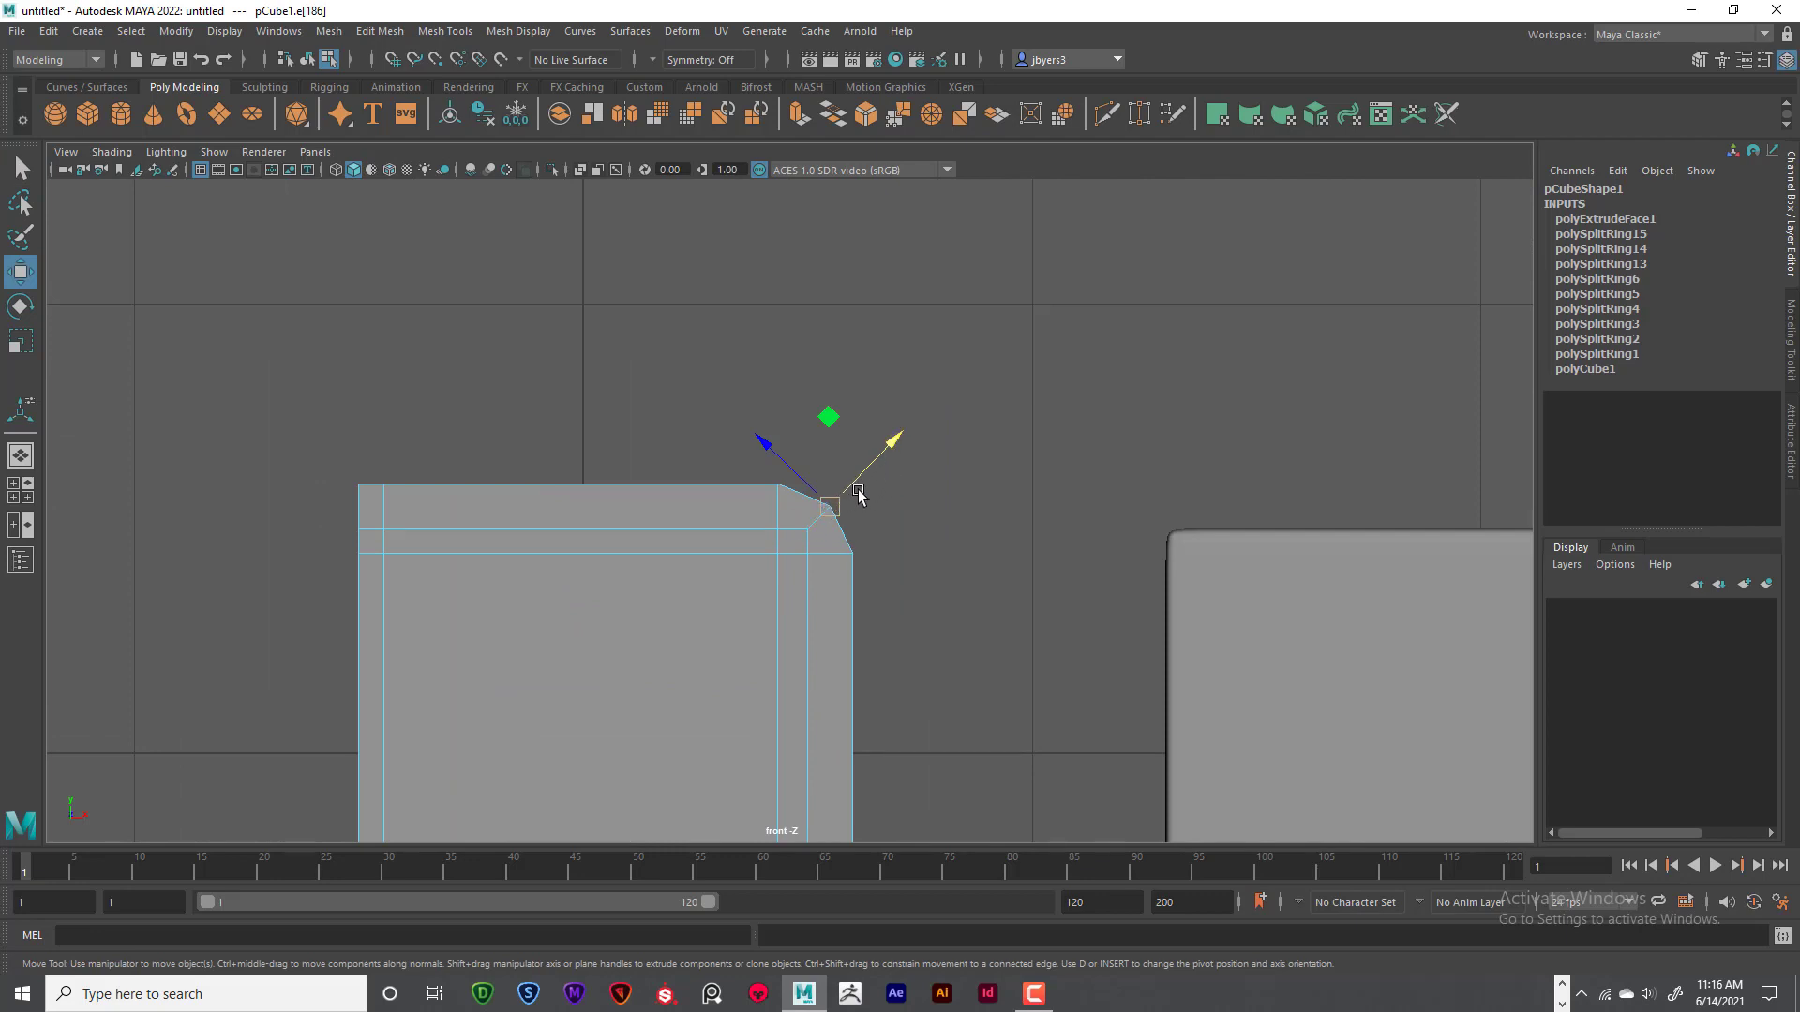
pyautogui.moveTo(893, 446); pyautogui.dragTo(918, 424)
pyautogui.press('space')
pyautogui.press('space')
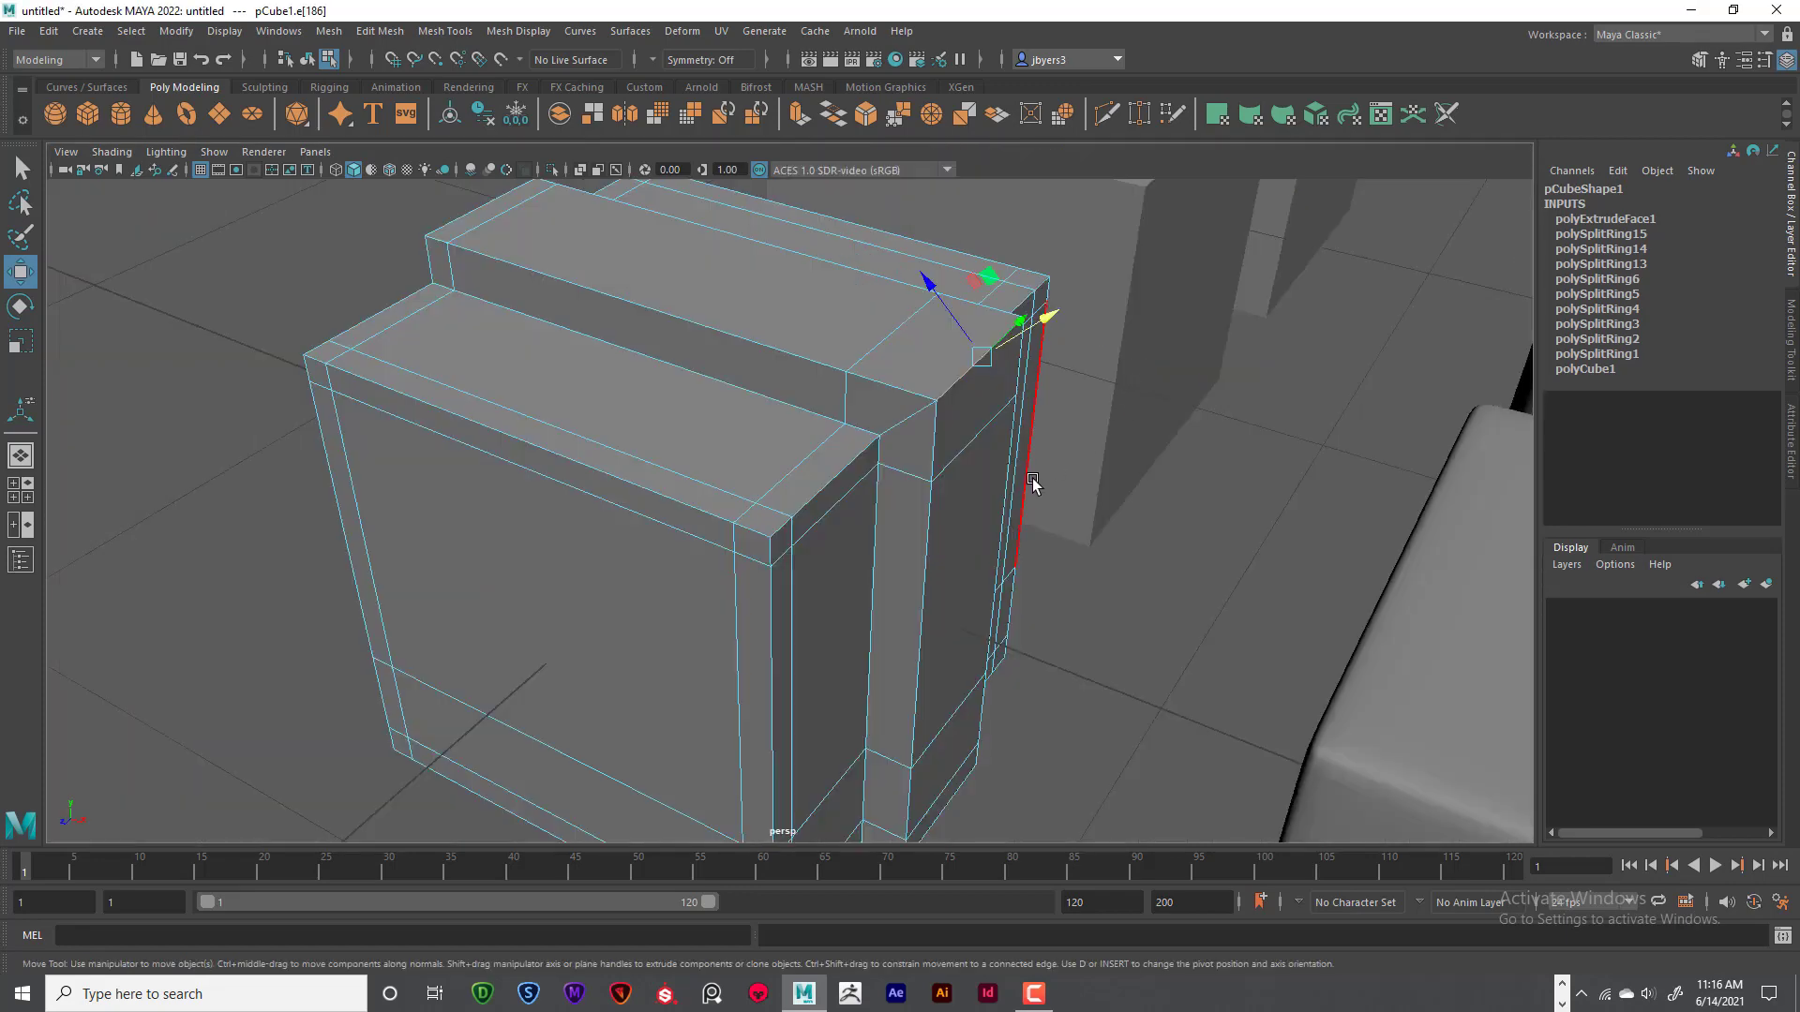
# - Return the cube with the extruded band to object mode and keep only that cube selected
pyautogui.keyDown('alt'); pyautogui.moveTo(1031, 484); pyautogui.dragTo(1003, 476); pyautogui.keyUp('alt')
pyautogui.moveTo(871, 422); pyautogui.dragTo(855, 535, button='right')
pyautogui.scroll(-3, 954, 503)
pyautogui.keyDown('alt'); pyautogui.moveTo(929, 507); pyautogui.dragTo(875, 514); pyautogui.keyUp('alt')
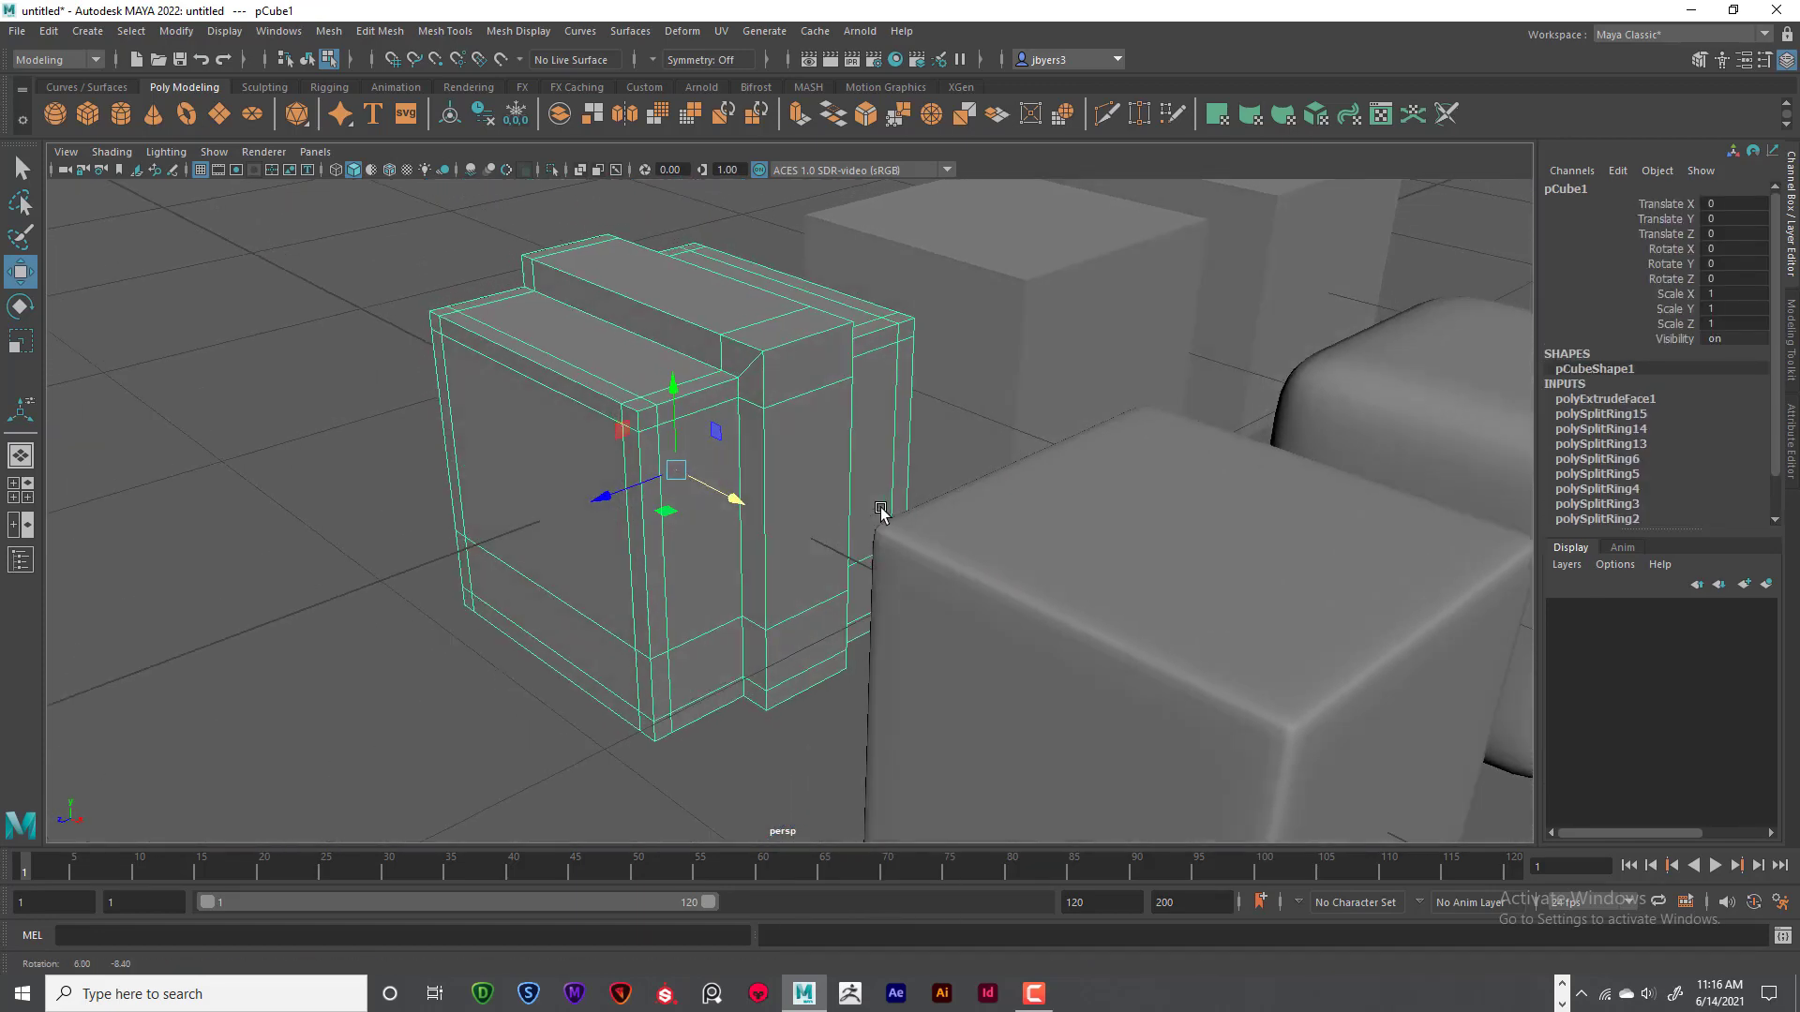
pyautogui.scroll(-3, 1010, 530)
pyautogui.keyDown('alt'); pyautogui.moveTo(1022, 573); pyautogui.dragTo(981, 574, button='middle'); pyautogui.keyUp('alt')
pyautogui.doubleClick(1024, 520)
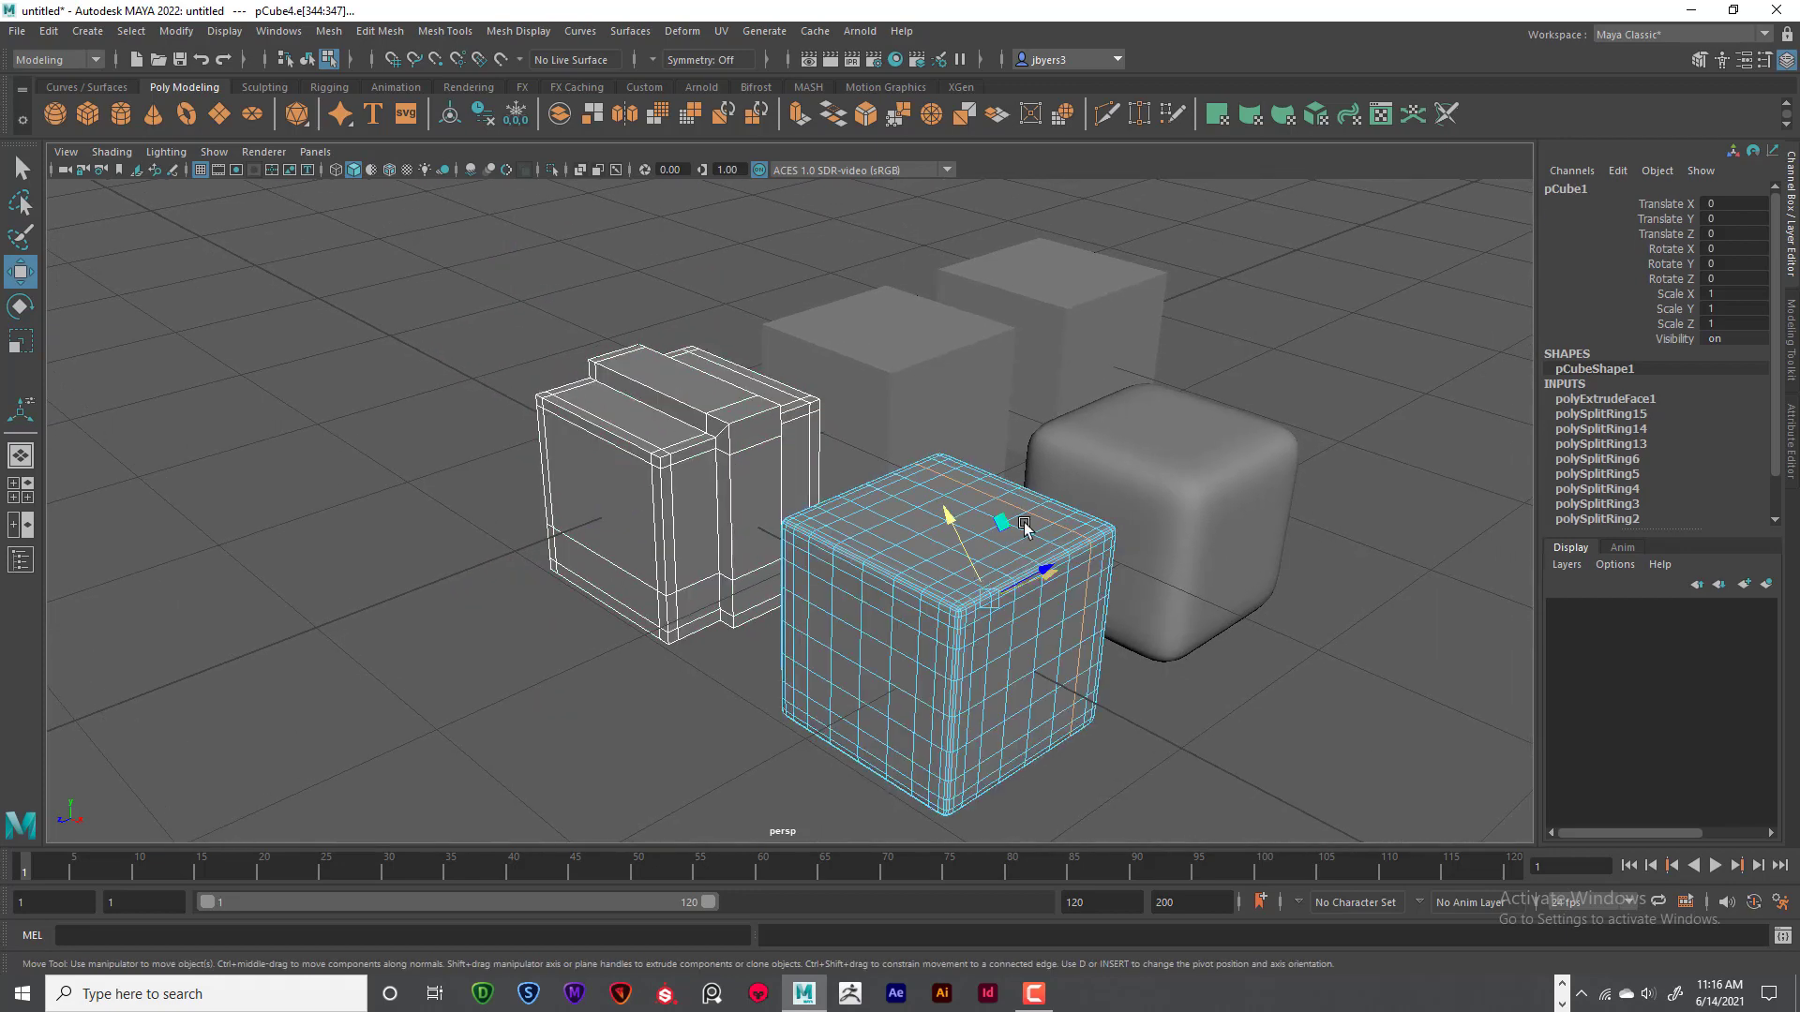
pyautogui.moveTo(921, 569); pyautogui.dragTo(1004, 450, button='right')
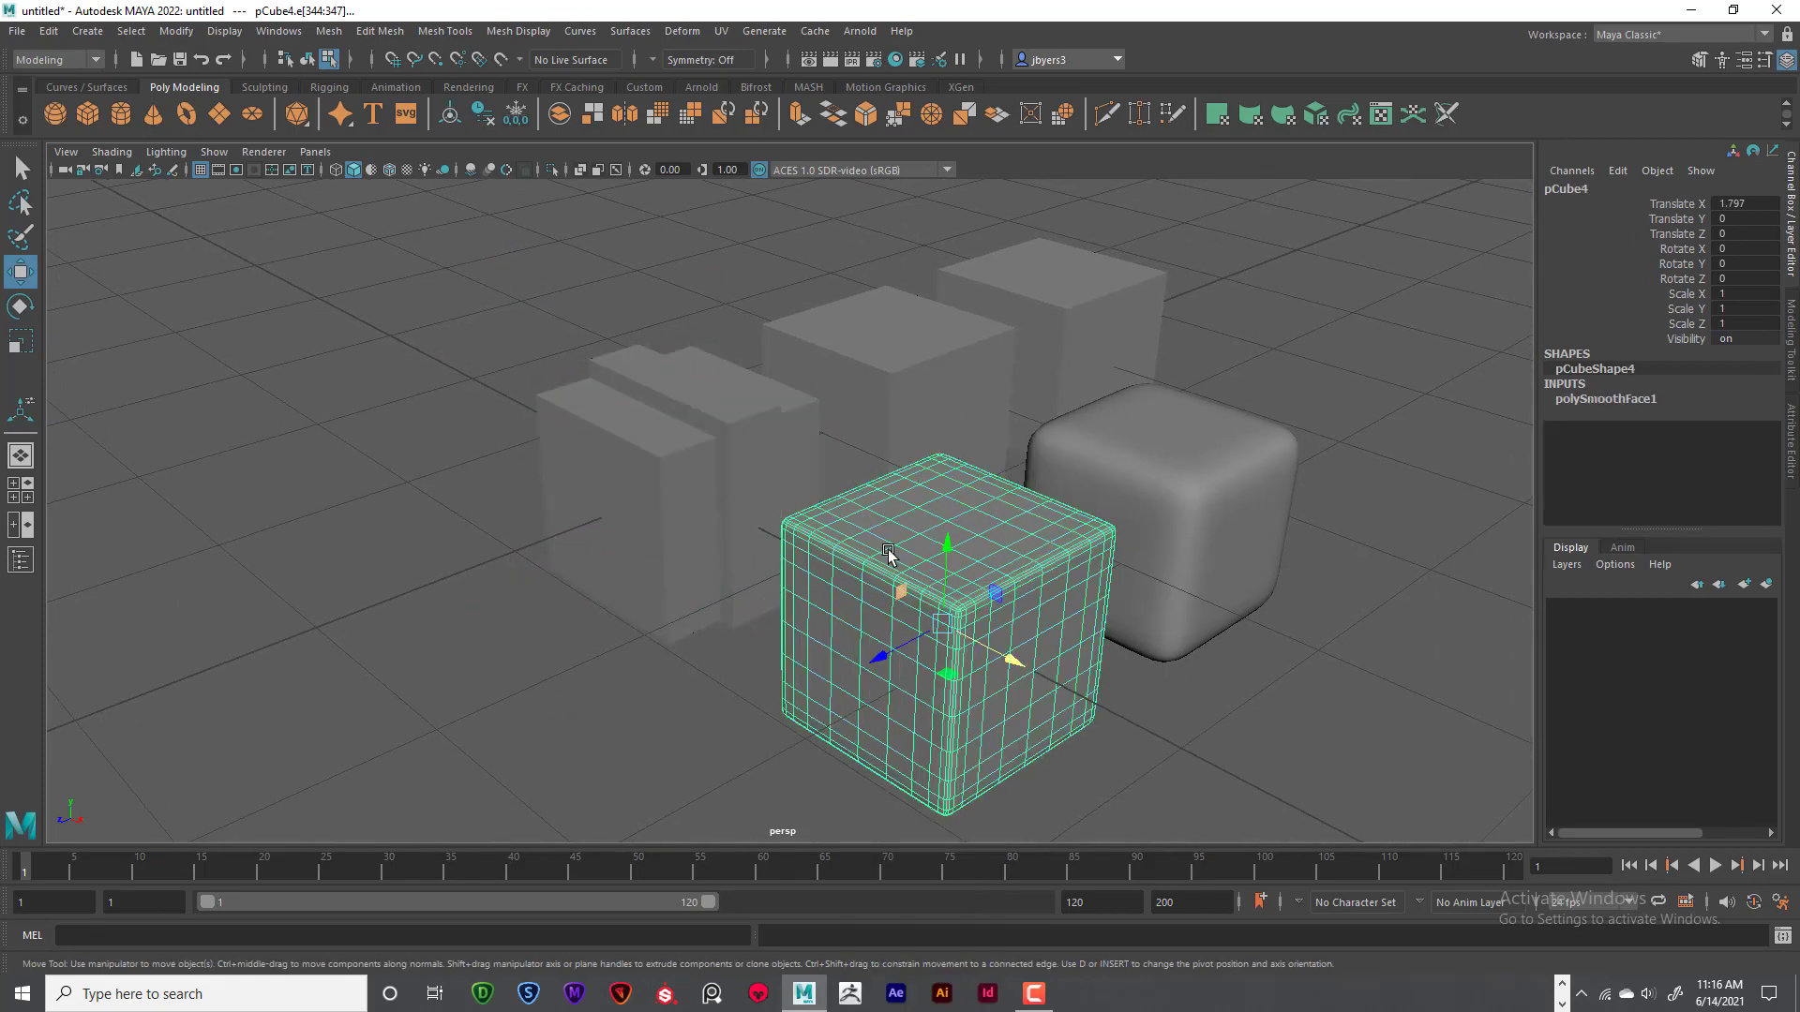
pyautogui.click(745, 464)
pyautogui.moveTo(743, 450); pyautogui.dragTo(735, 562, button='right')
pyautogui.scroll(3, 735, 511)
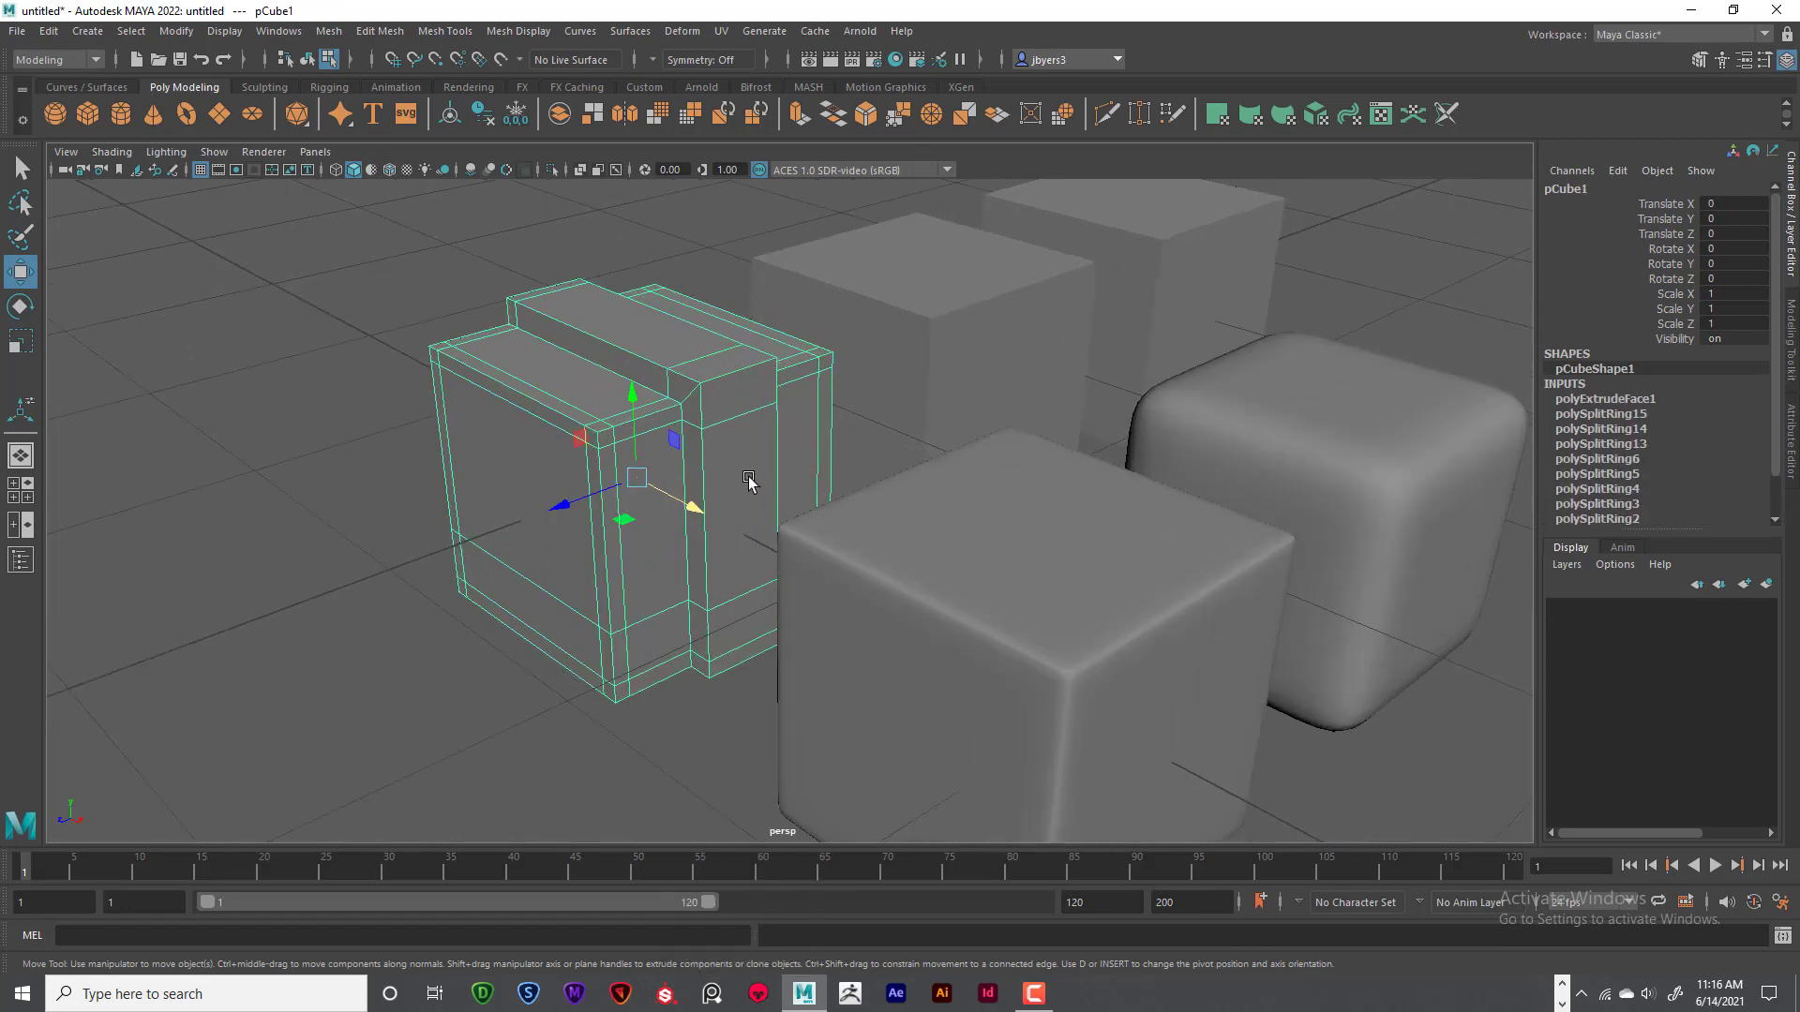
# - Preview the banded cube smoothed, inspect the band's corners against the neighbouring cubes, and return it to the unsmoothed display
pyautogui.press('3')
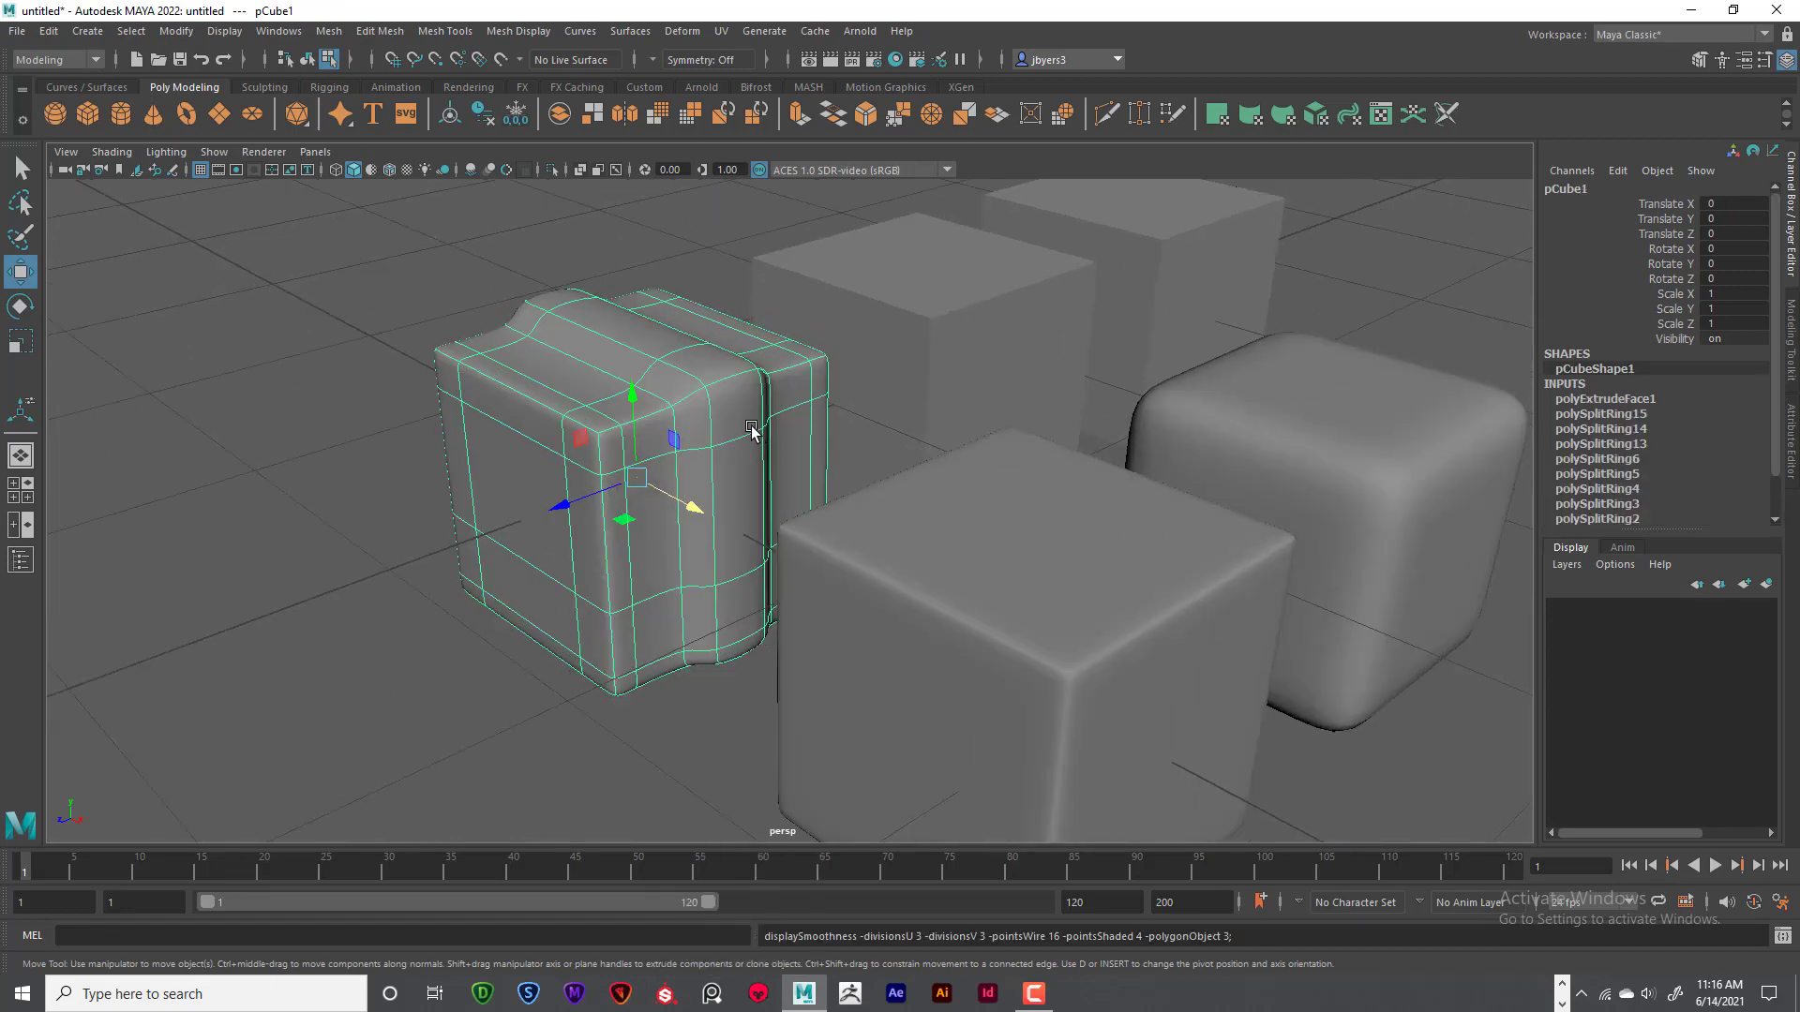
pyautogui.moveTo(768, 289)
pyautogui.keyDown('alt'); pyautogui.mouseDown()
pyautogui.moveTo(934, 300)
pyautogui.moveTo(734, 300)
pyautogui.moveTo(795, 293)
pyautogui.mouseUp(); pyautogui.keyUp('alt')
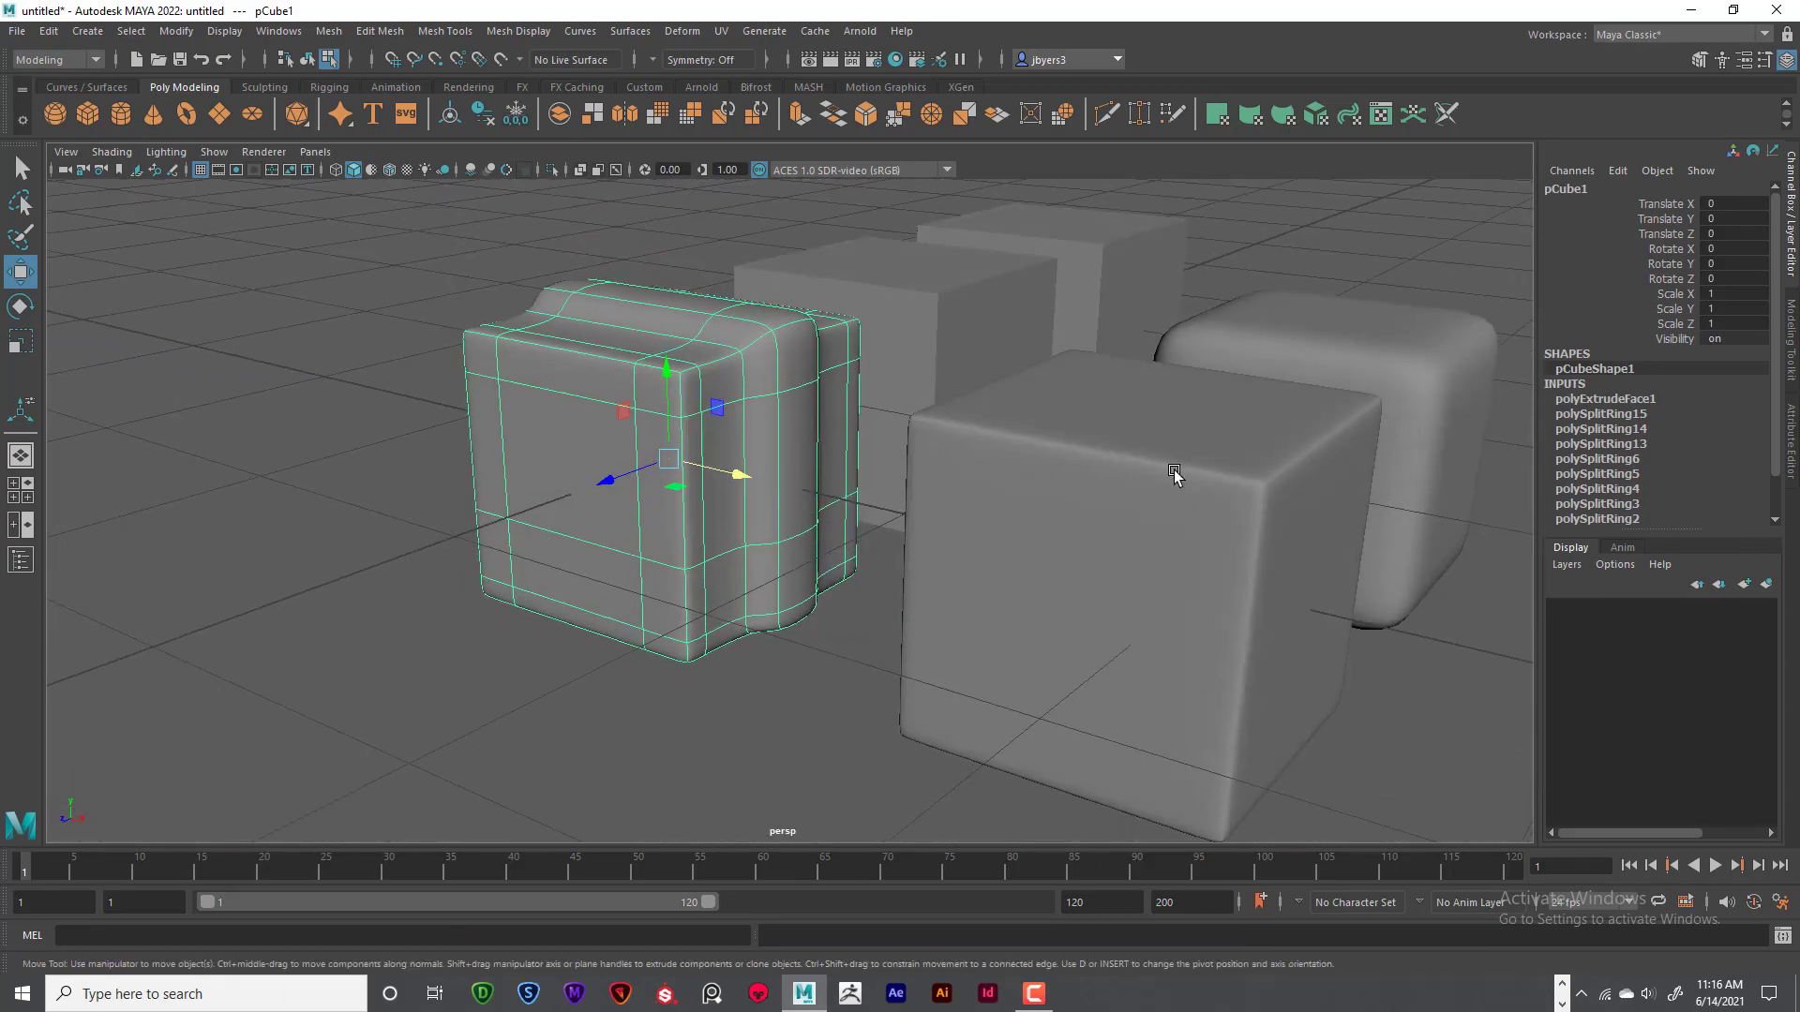
pyautogui.keyDown('alt'); pyautogui.moveTo(1024, 467); pyautogui.dragTo(1169, 408); pyautogui.keyUp('alt')
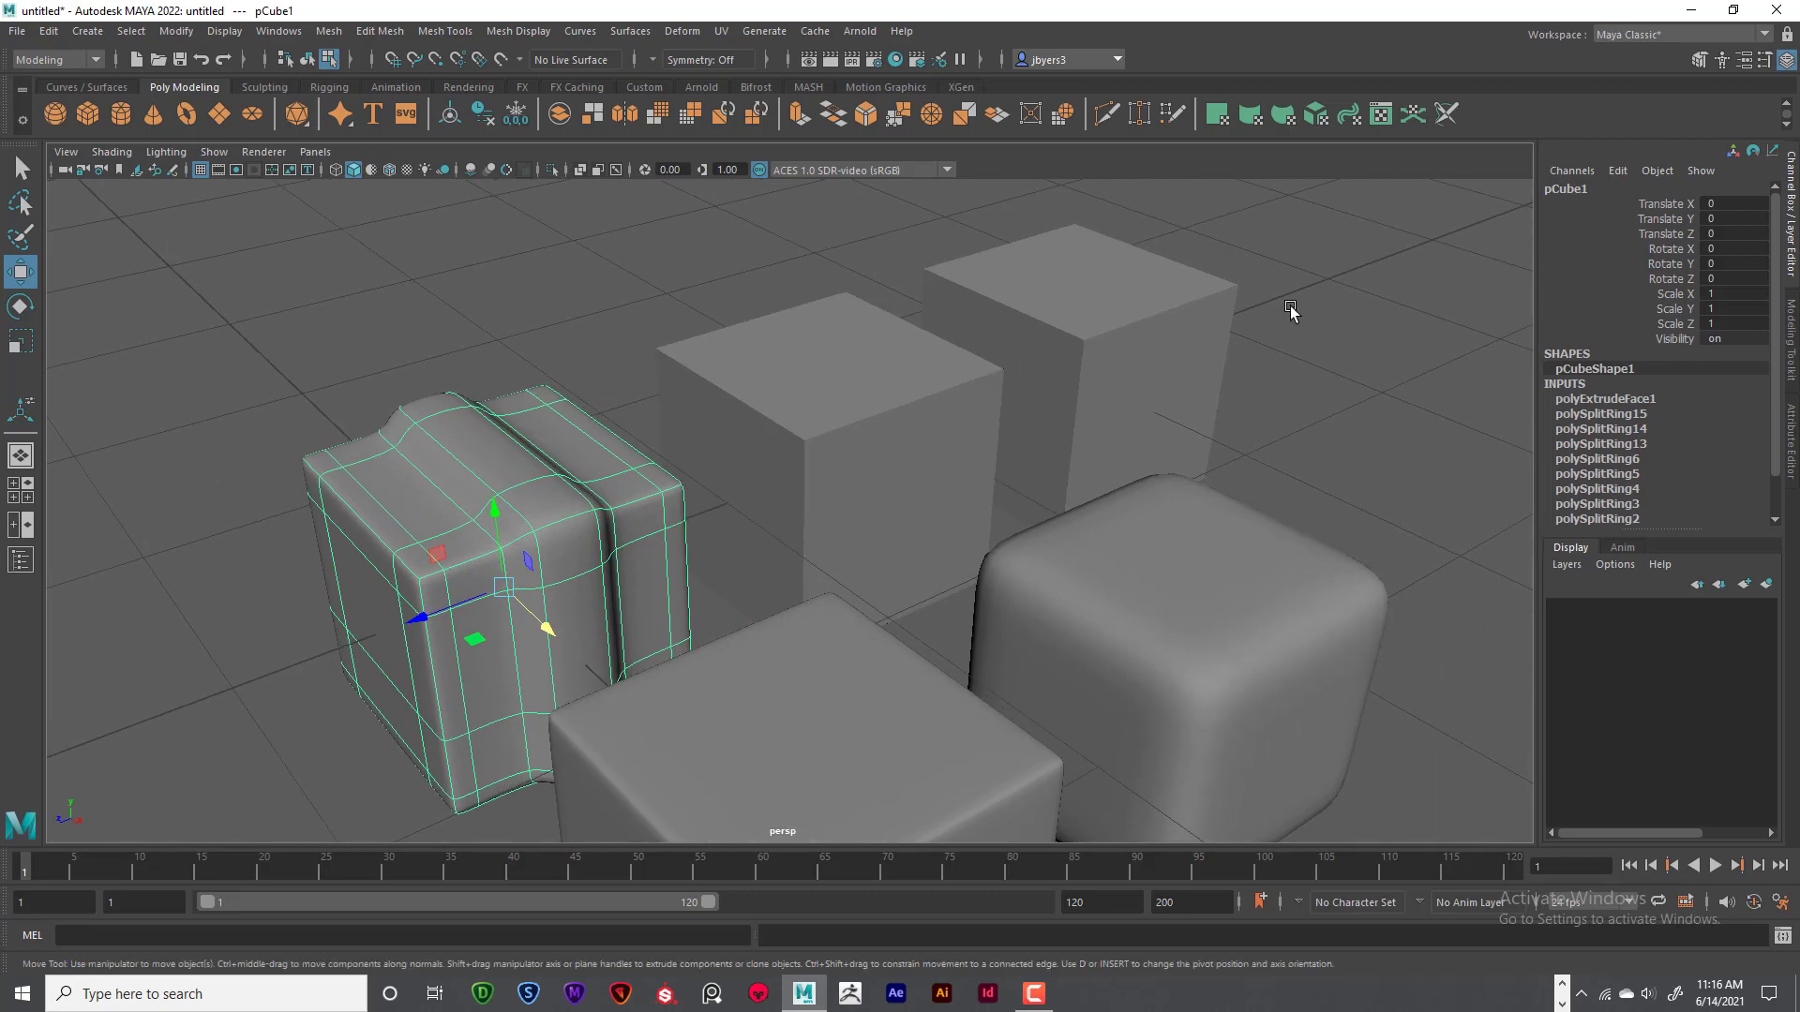
pyautogui.keyDown('alt'); pyautogui.moveTo(1029, 506); pyautogui.dragTo(818, 478); pyautogui.keyUp('alt')
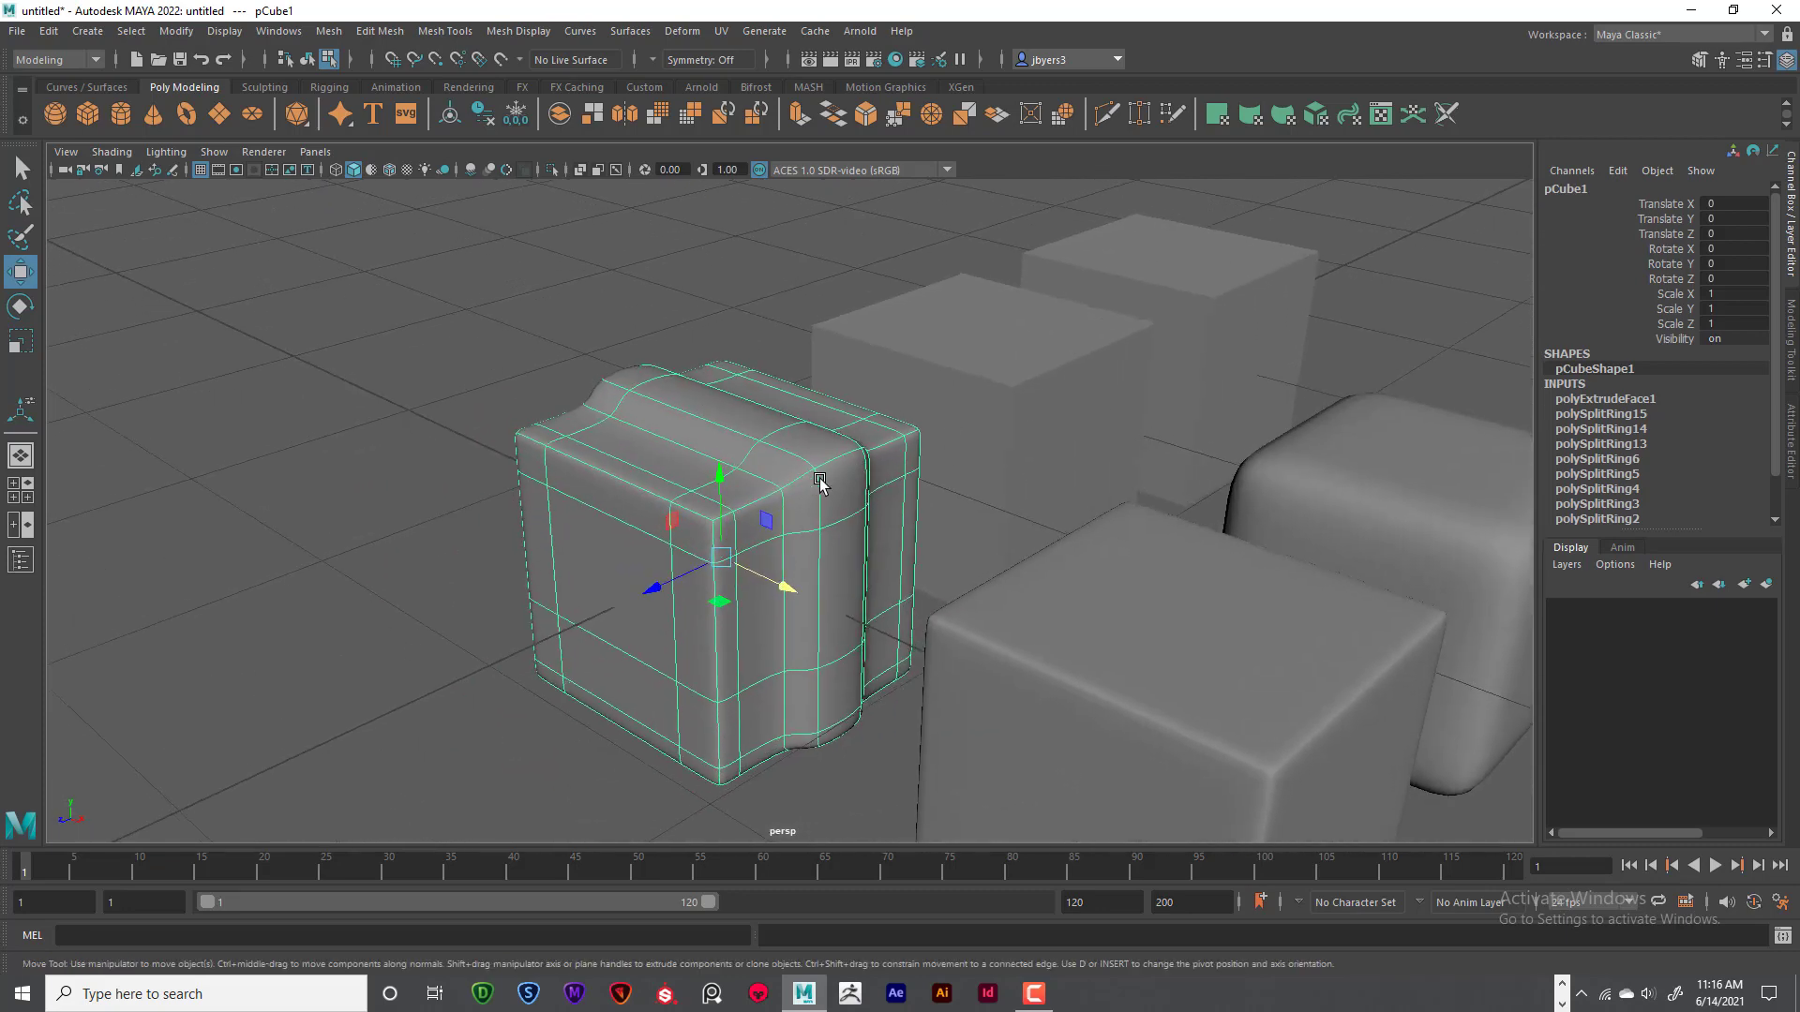
pyautogui.press('1')
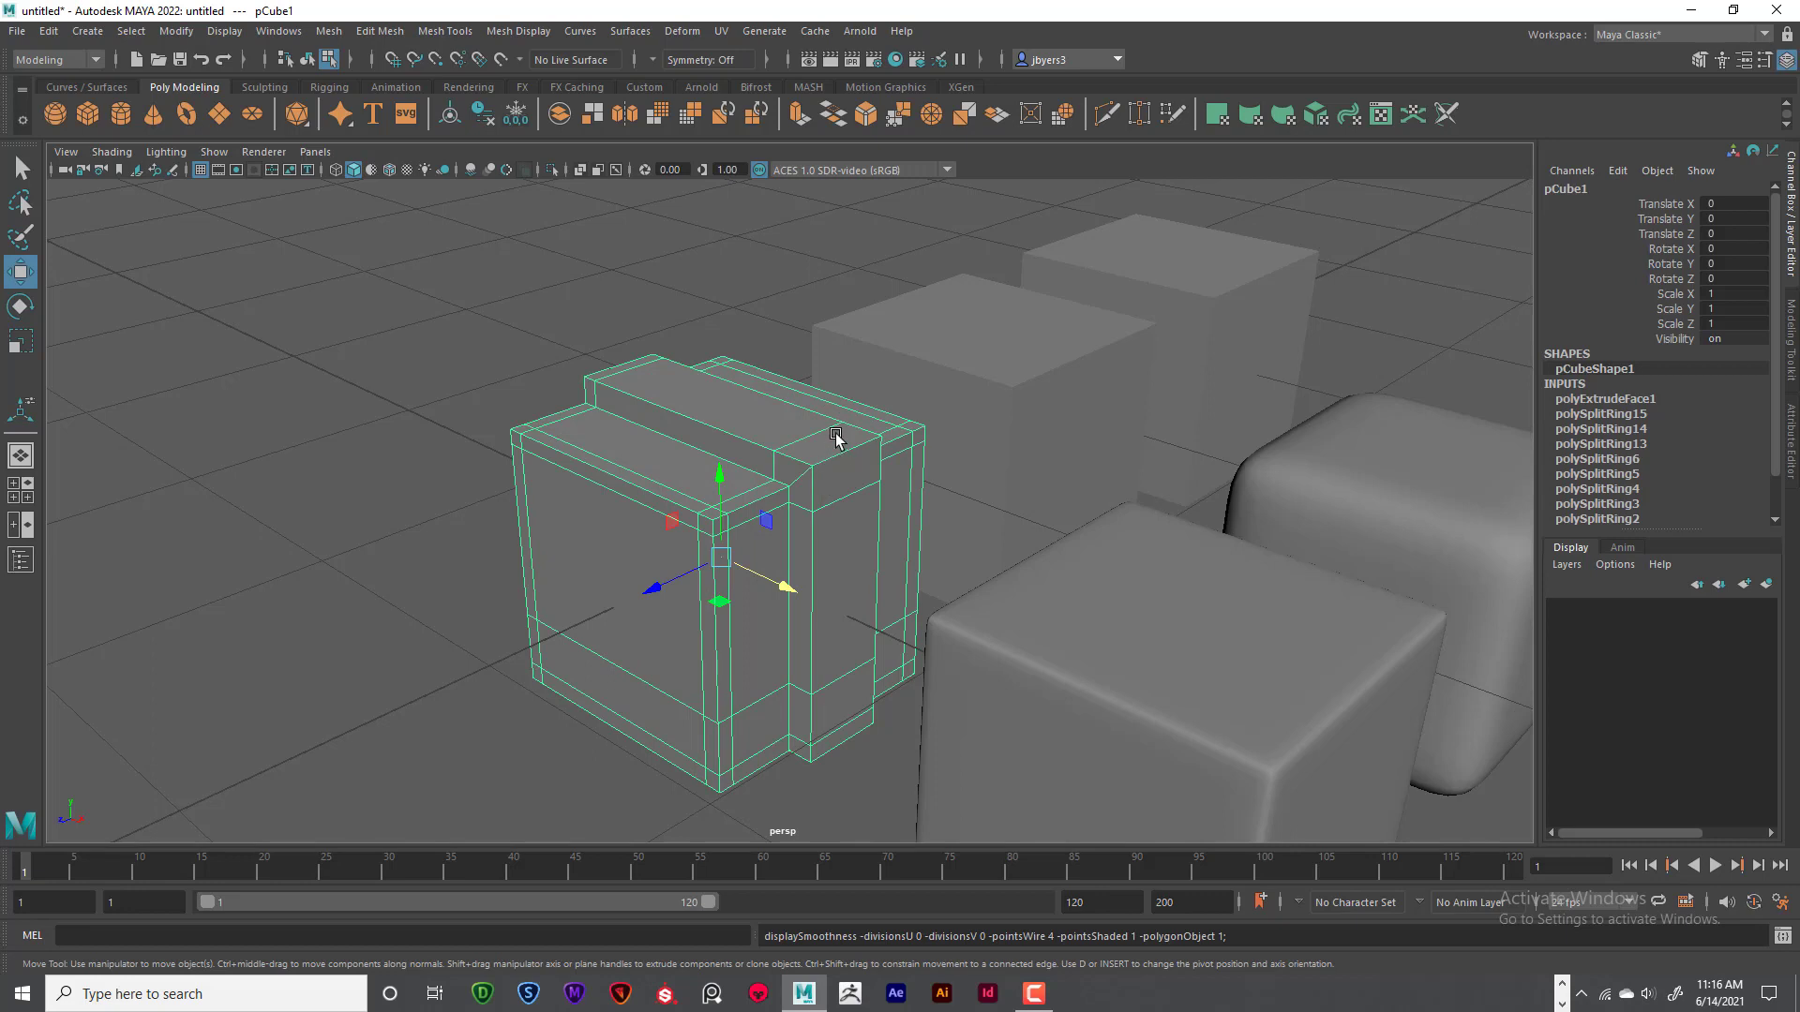
# - Insert two edge loops along the side wall of the extruded band, one close to its outer edge and one close to its base
pyautogui.press('q')
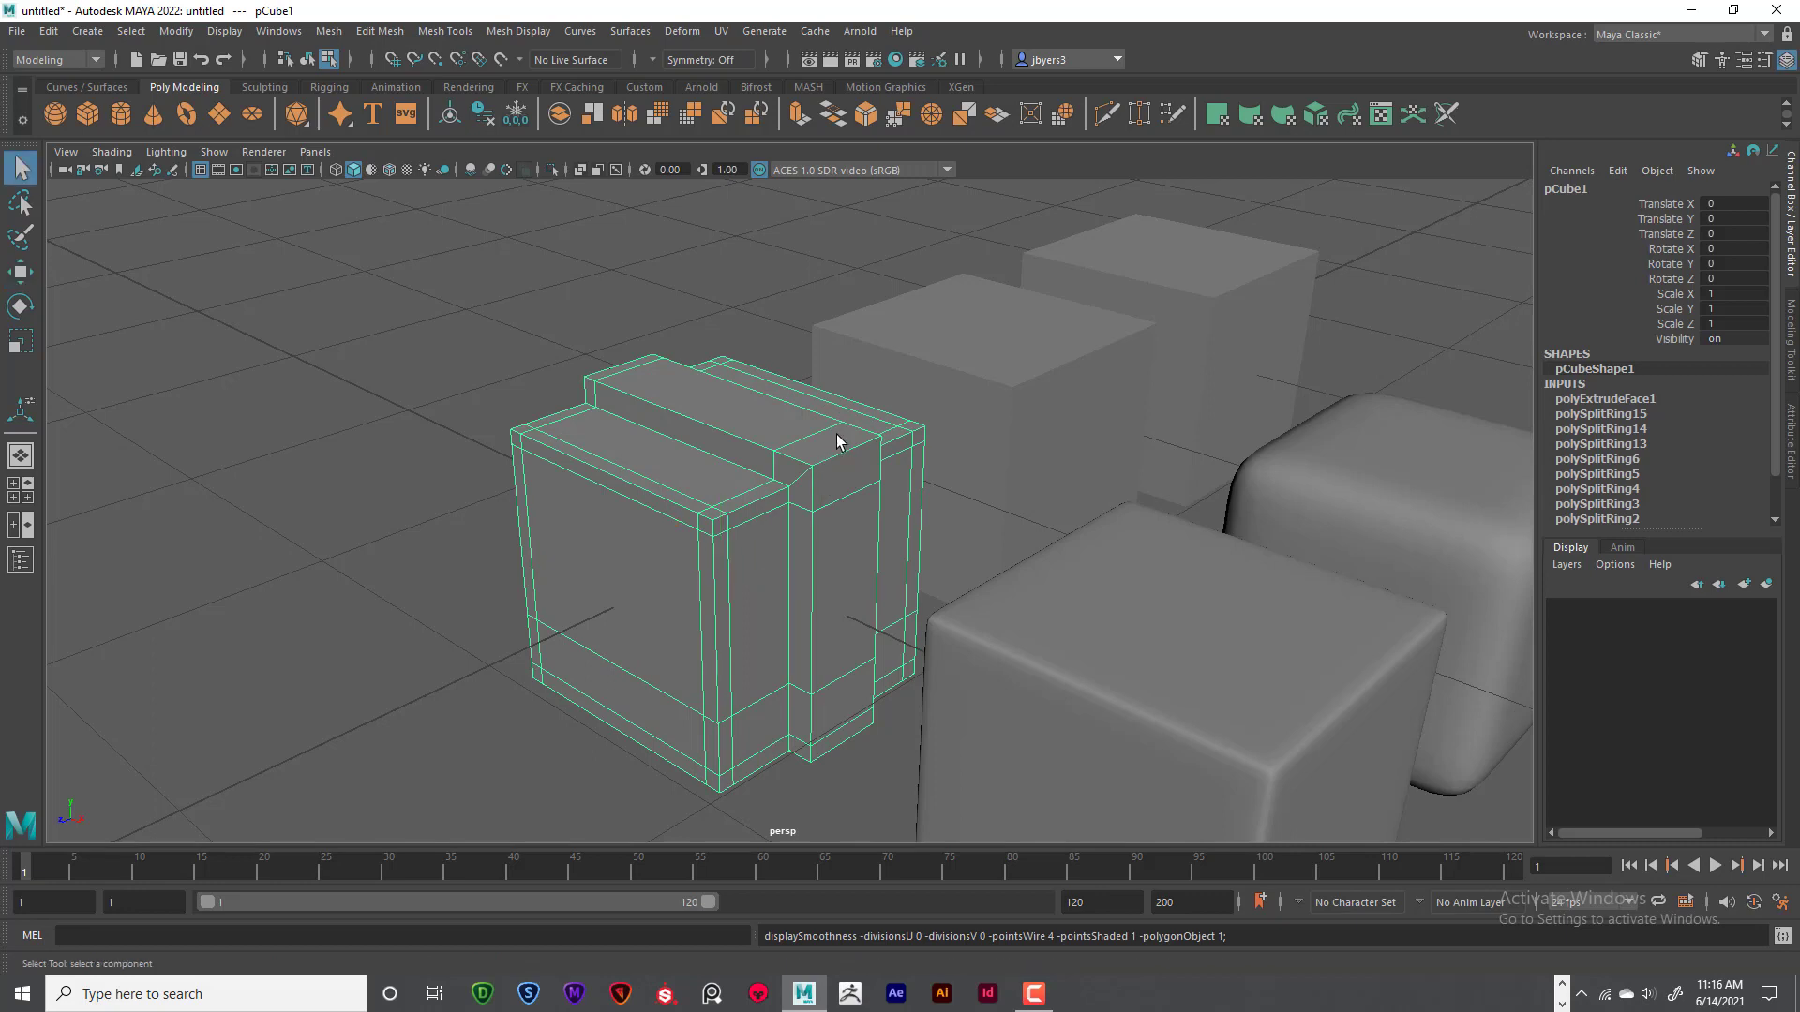
pyautogui.keyDown('alt'); pyautogui.moveTo(837, 441); pyautogui.dragTo(798, 463, button='middle'); pyautogui.keyUp('alt')
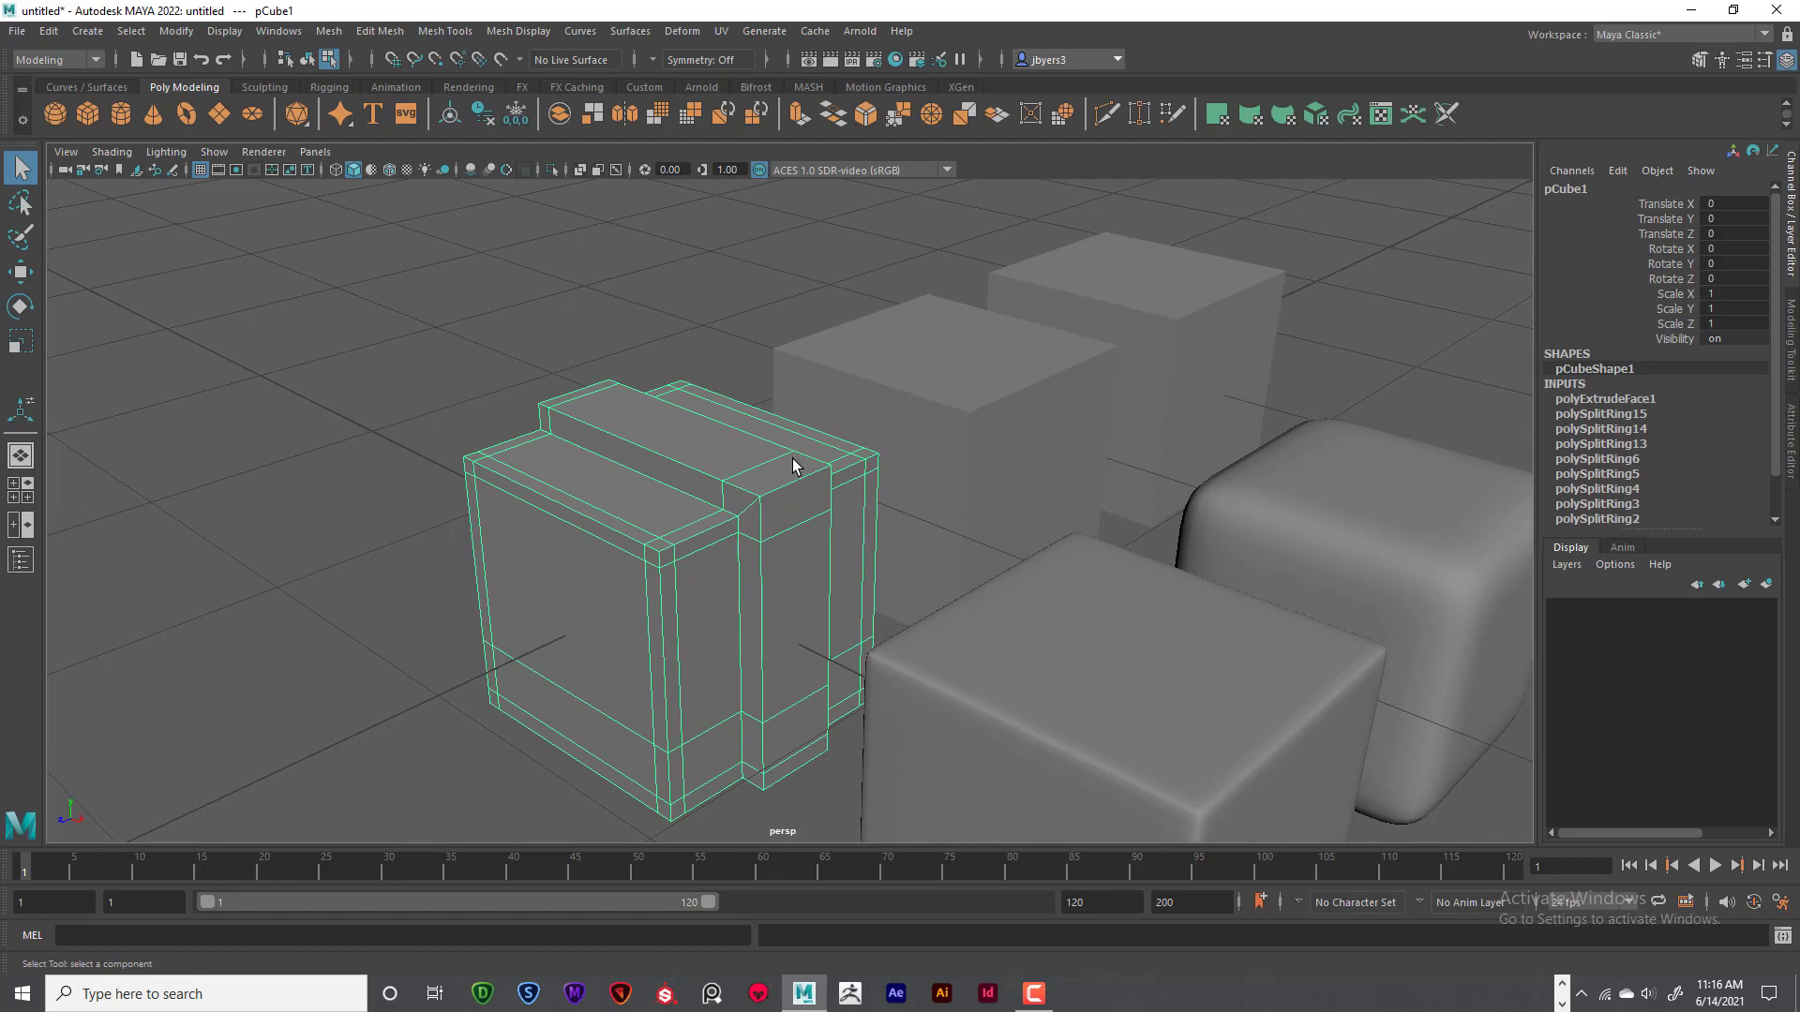
pyautogui.keyDown('shift'); pyautogui.rightClick(776, 466); pyautogui.keyUp('shift')
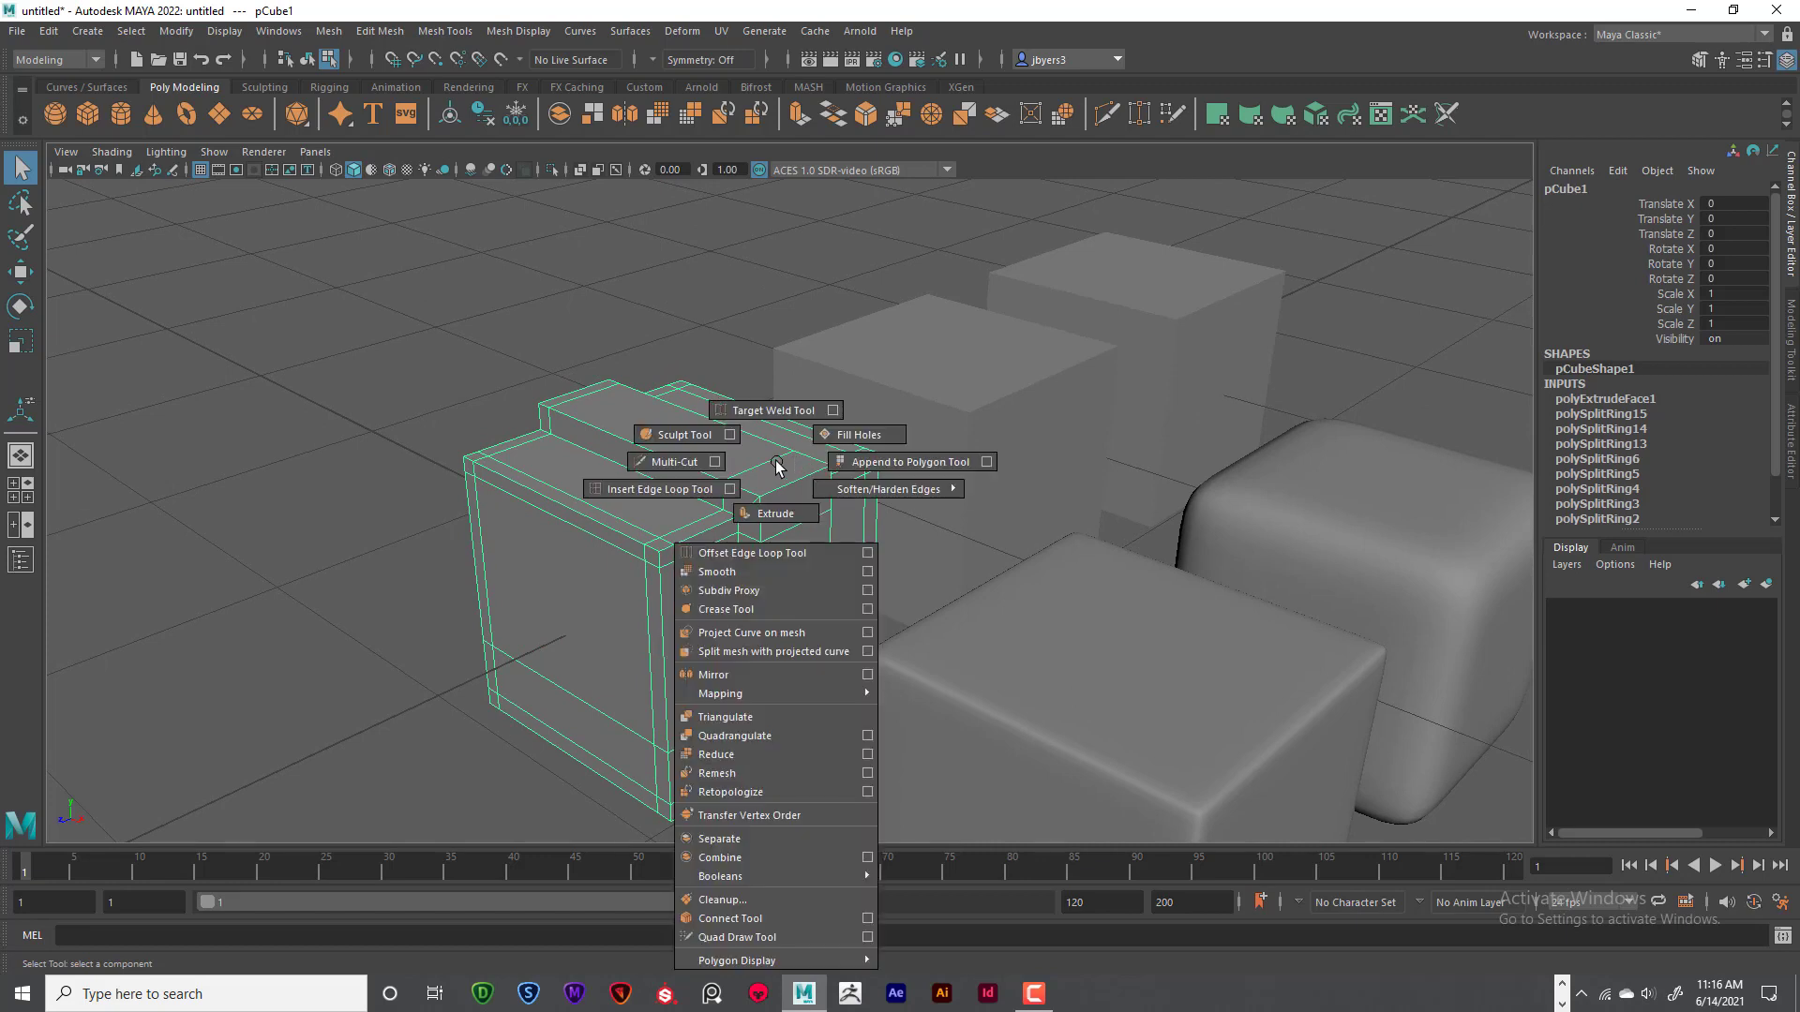
pyautogui.keyDown('shift'); pyautogui.moveTo(776, 466); pyautogui.dragTo(697, 495, button='right'); pyautogui.keyUp('shift')
pyautogui.scroll(6, 797, 489)
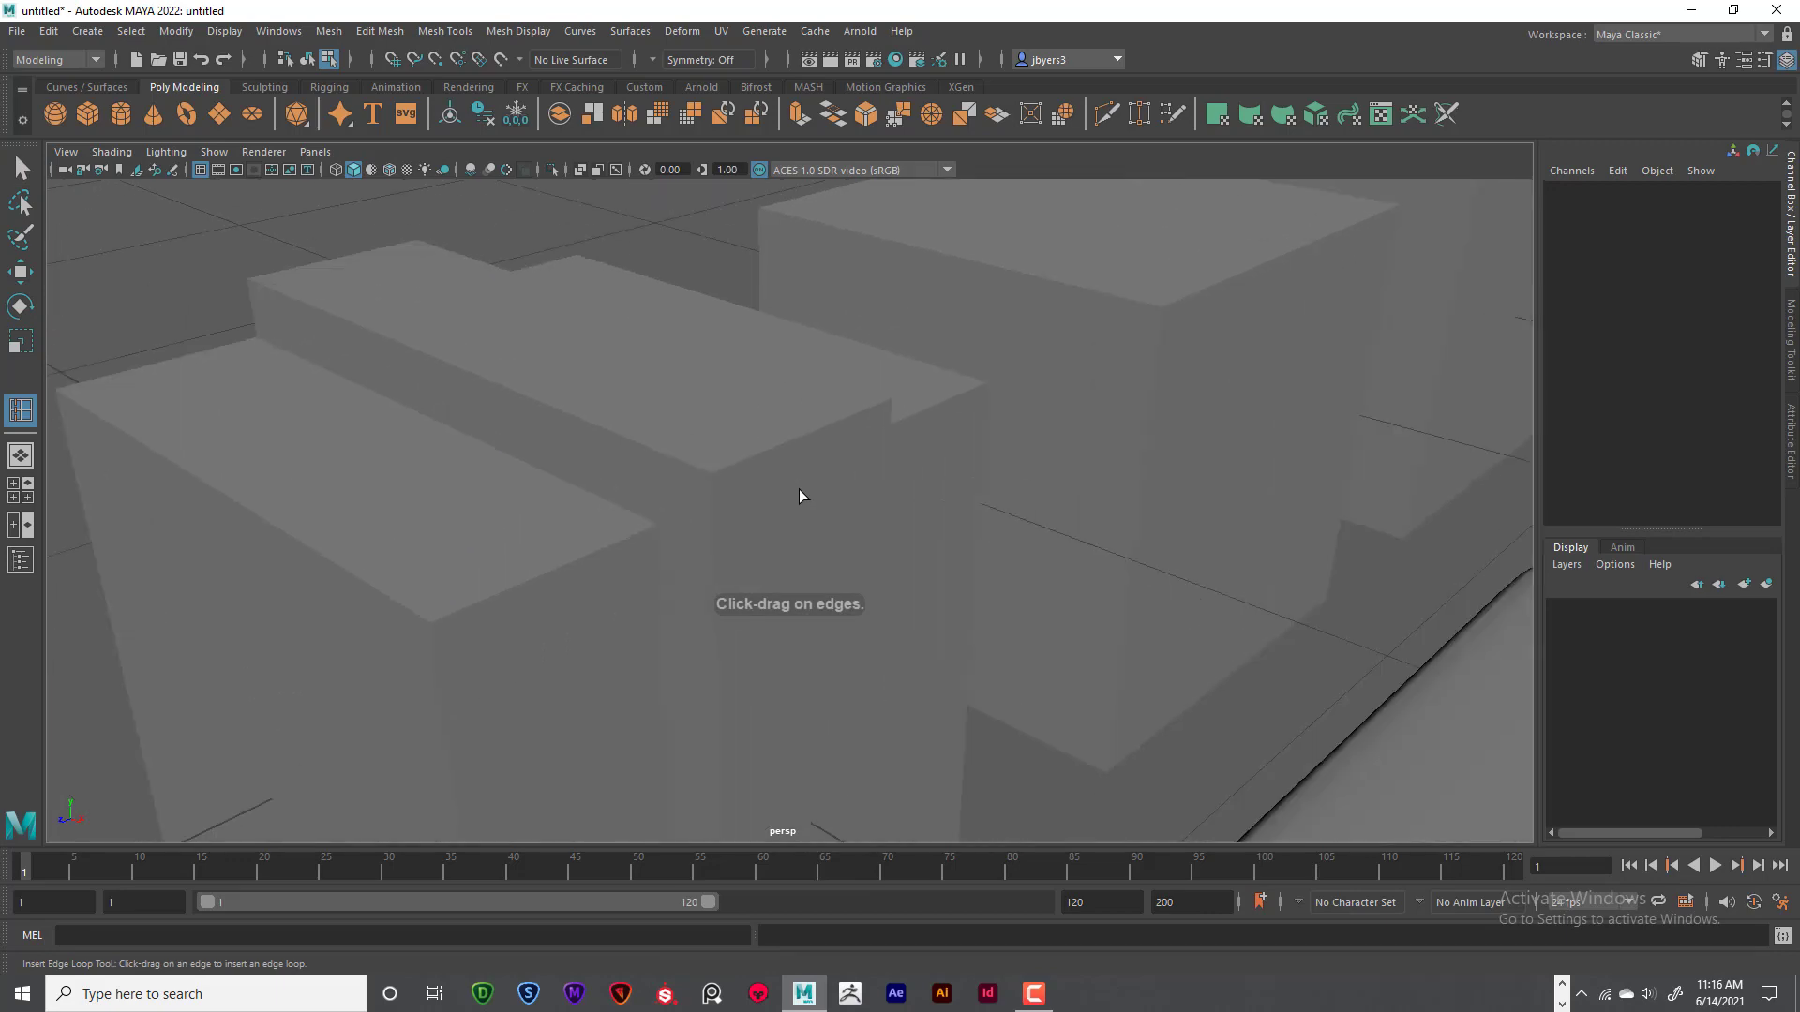
pyautogui.keyDown('alt'); pyautogui.moveTo(783, 473); pyautogui.dragTo(877, 460); pyautogui.keyUp('alt')
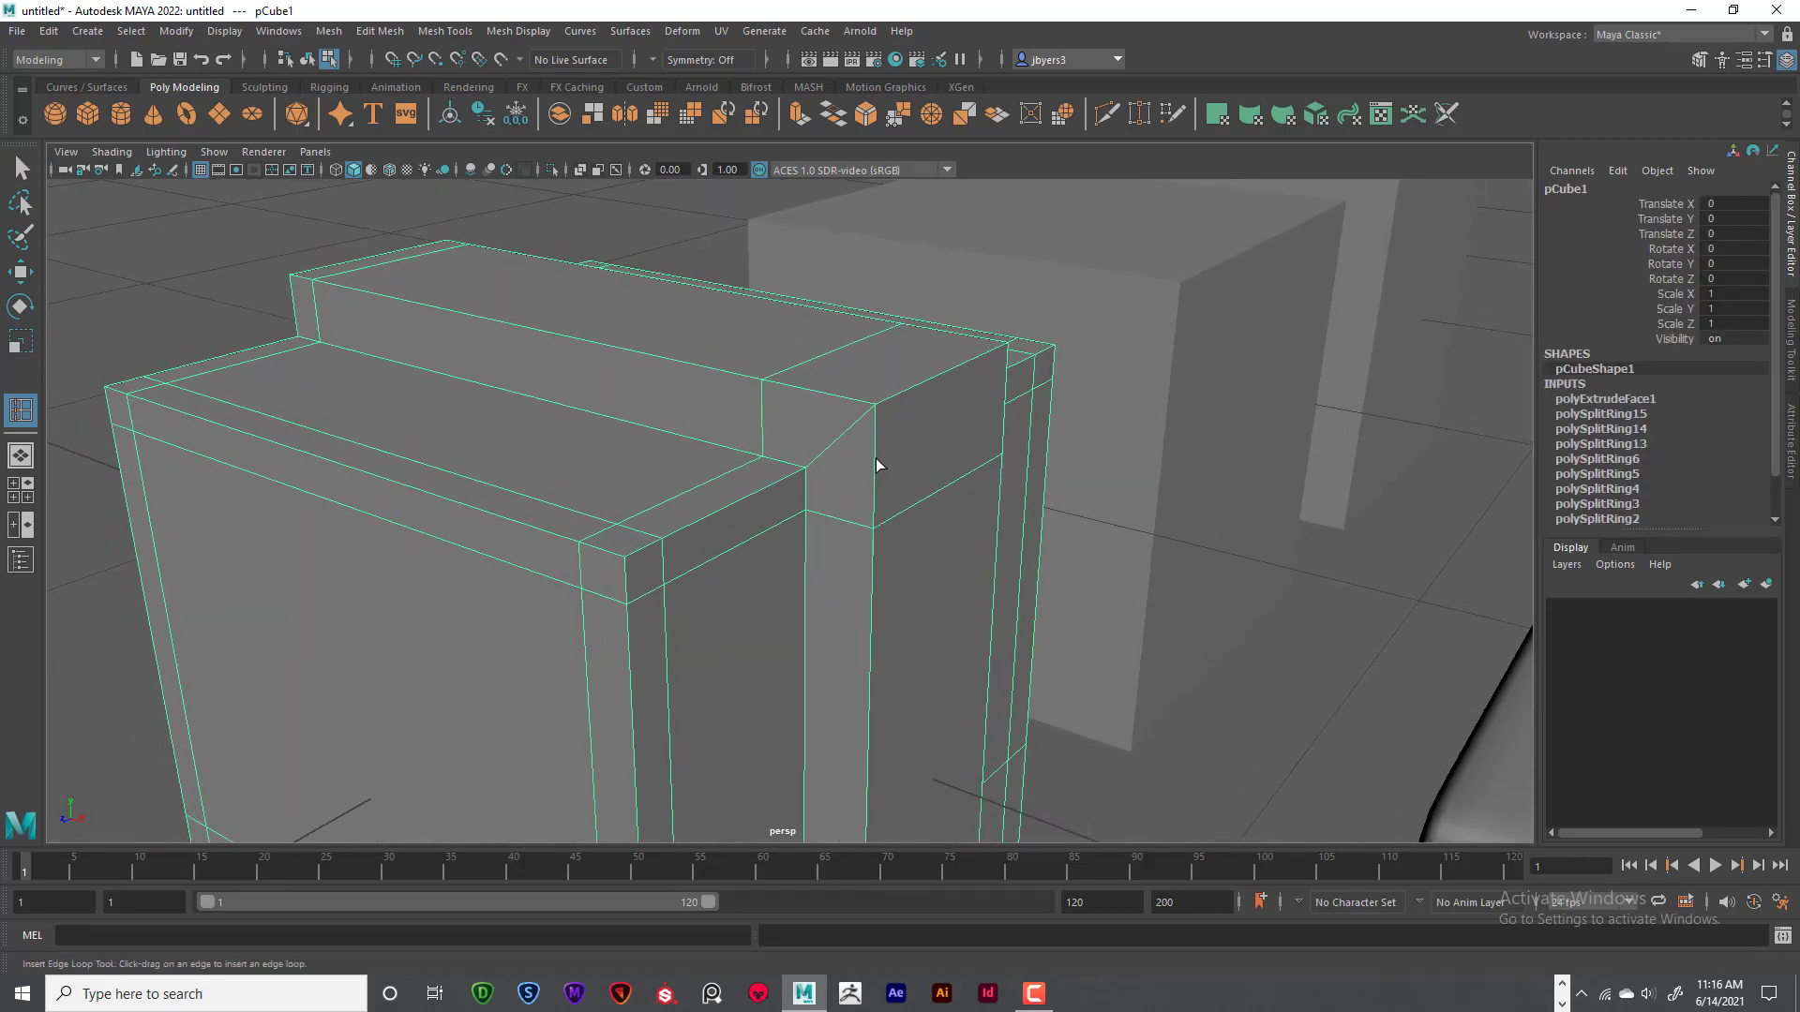
pyautogui.moveTo(766, 397); pyautogui.dragTo(762, 396)
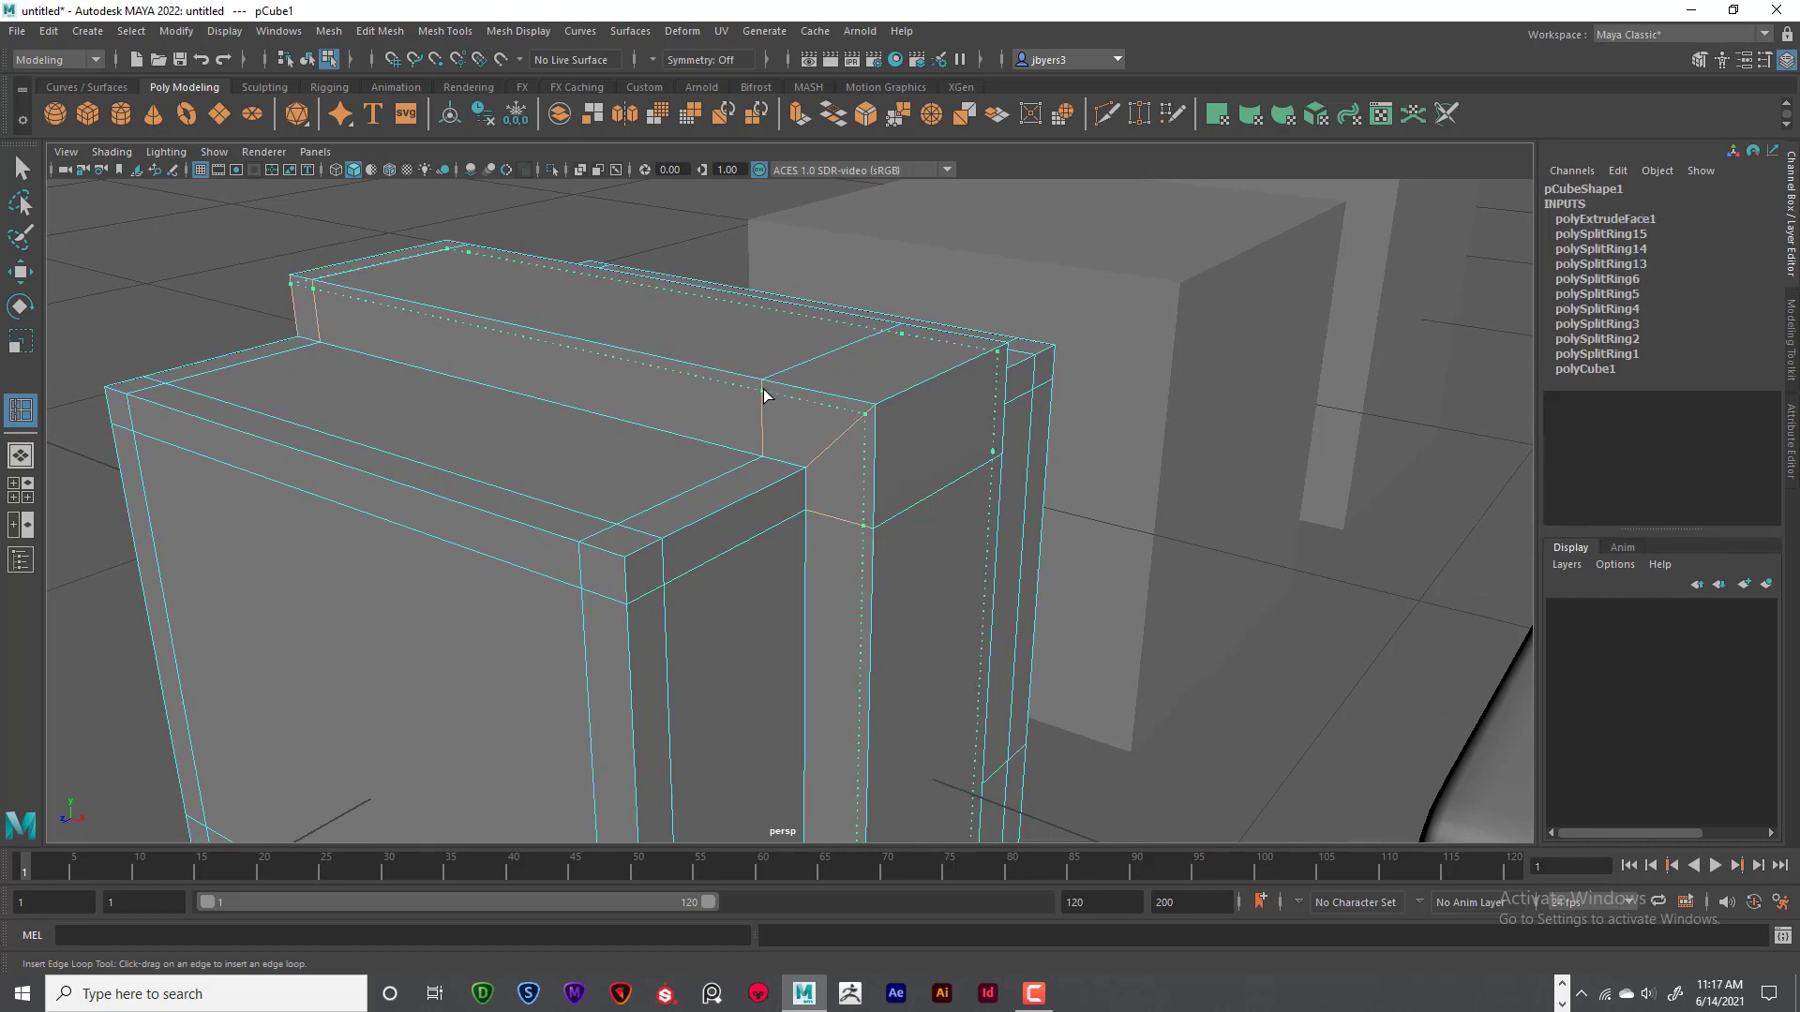
pyautogui.moveTo(764, 394); pyautogui.dragTo(852, 526)
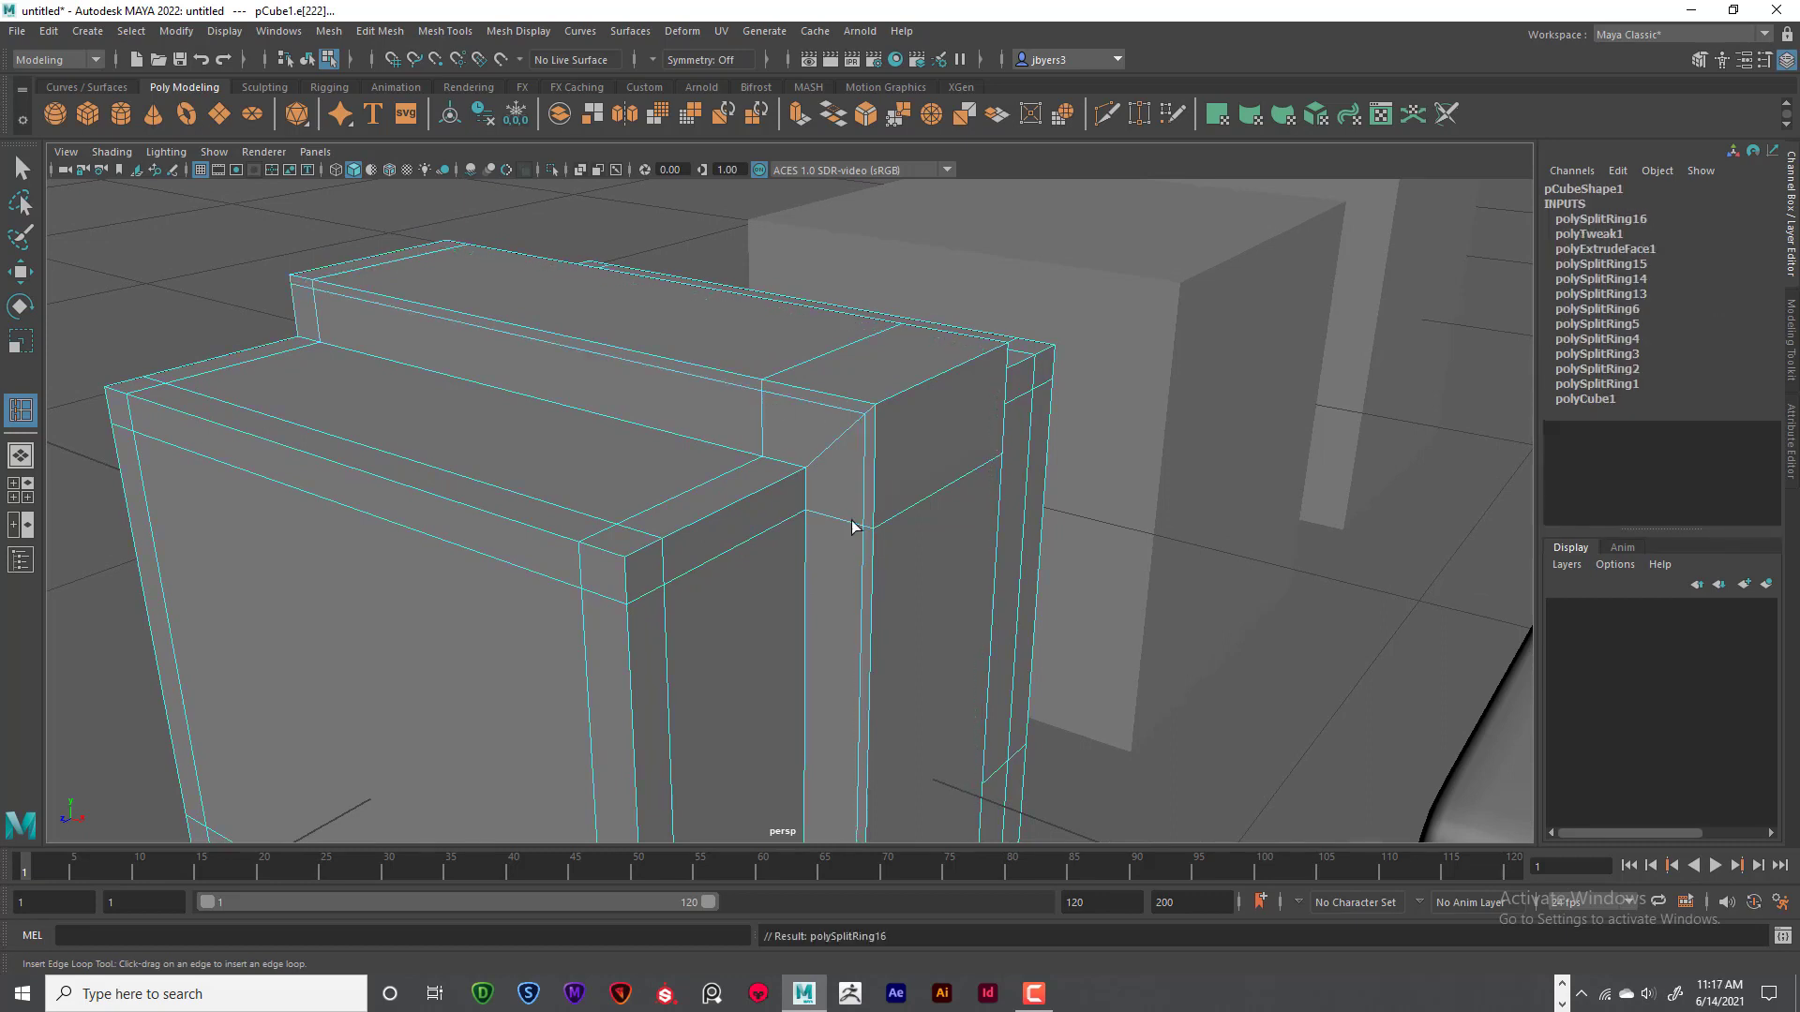
pyautogui.moveTo(814, 467); pyautogui.dragTo(813, 461)
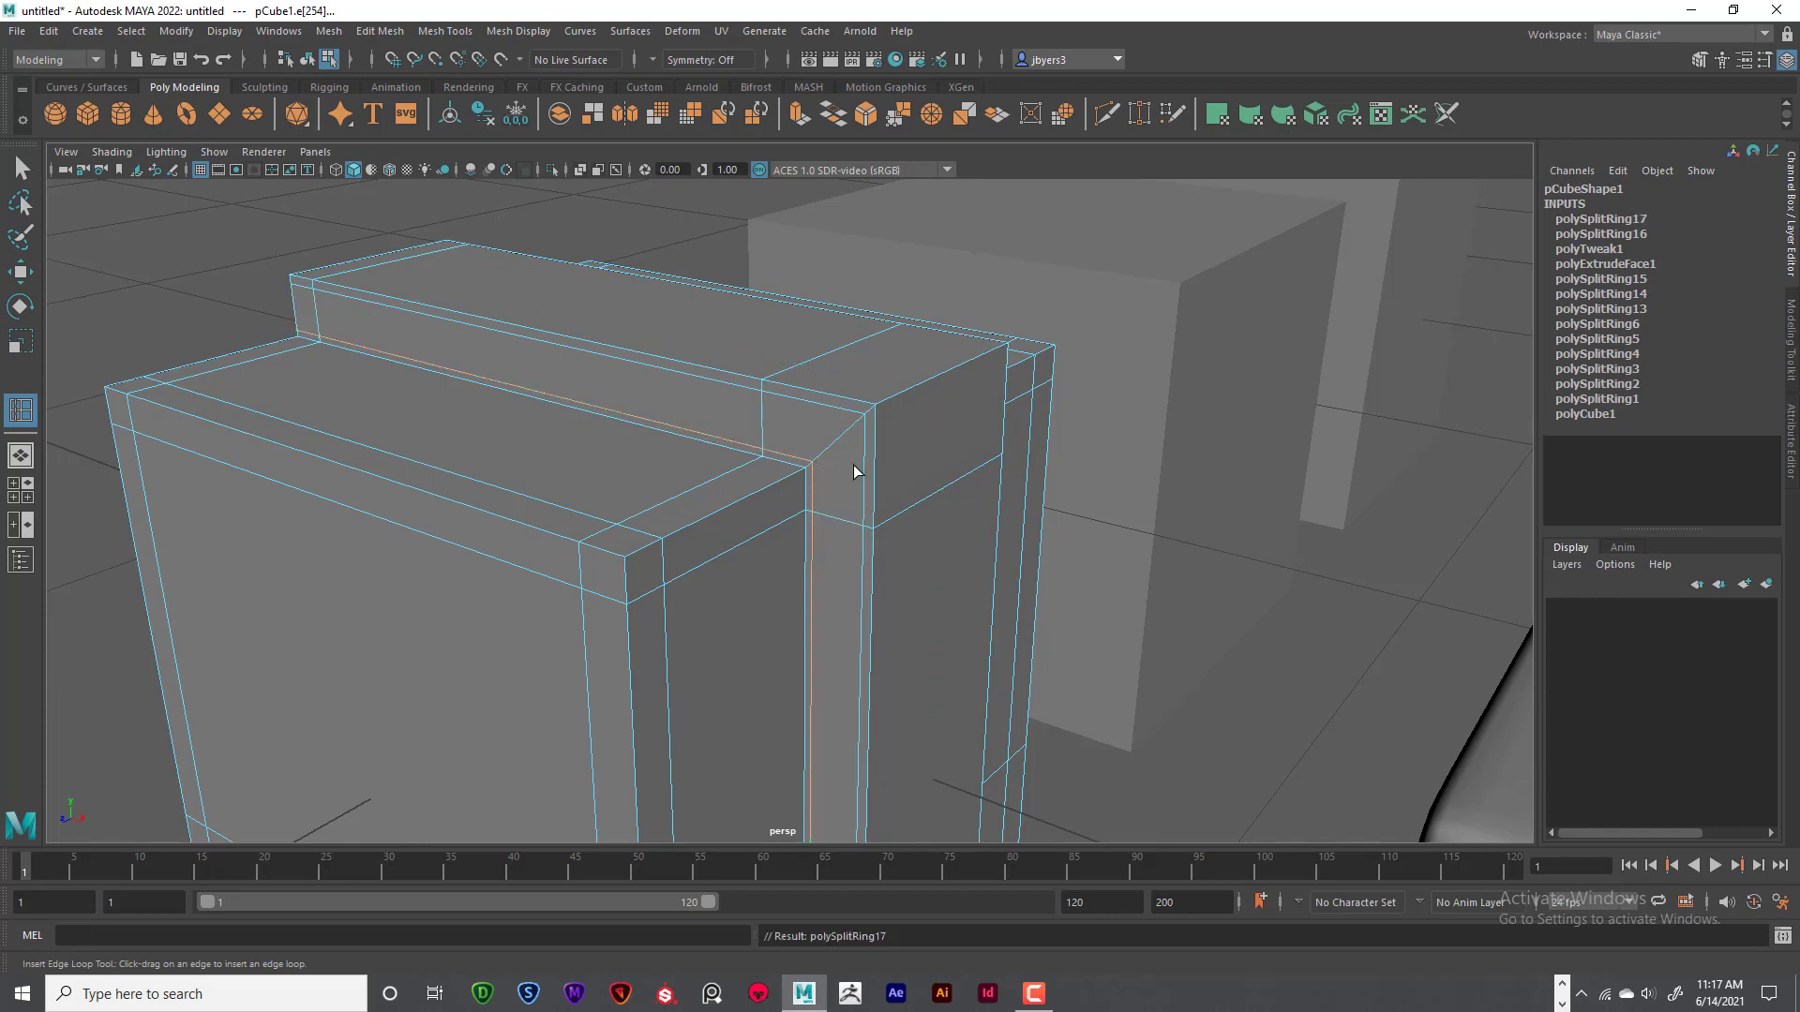
# - Try inserting a horizontal edge loop just below the top of the cube and across the band's front
pyautogui.keyDown('alt'); pyautogui.moveTo(928, 483); pyautogui.dragTo(645, 458); pyautogui.keyUp('alt')
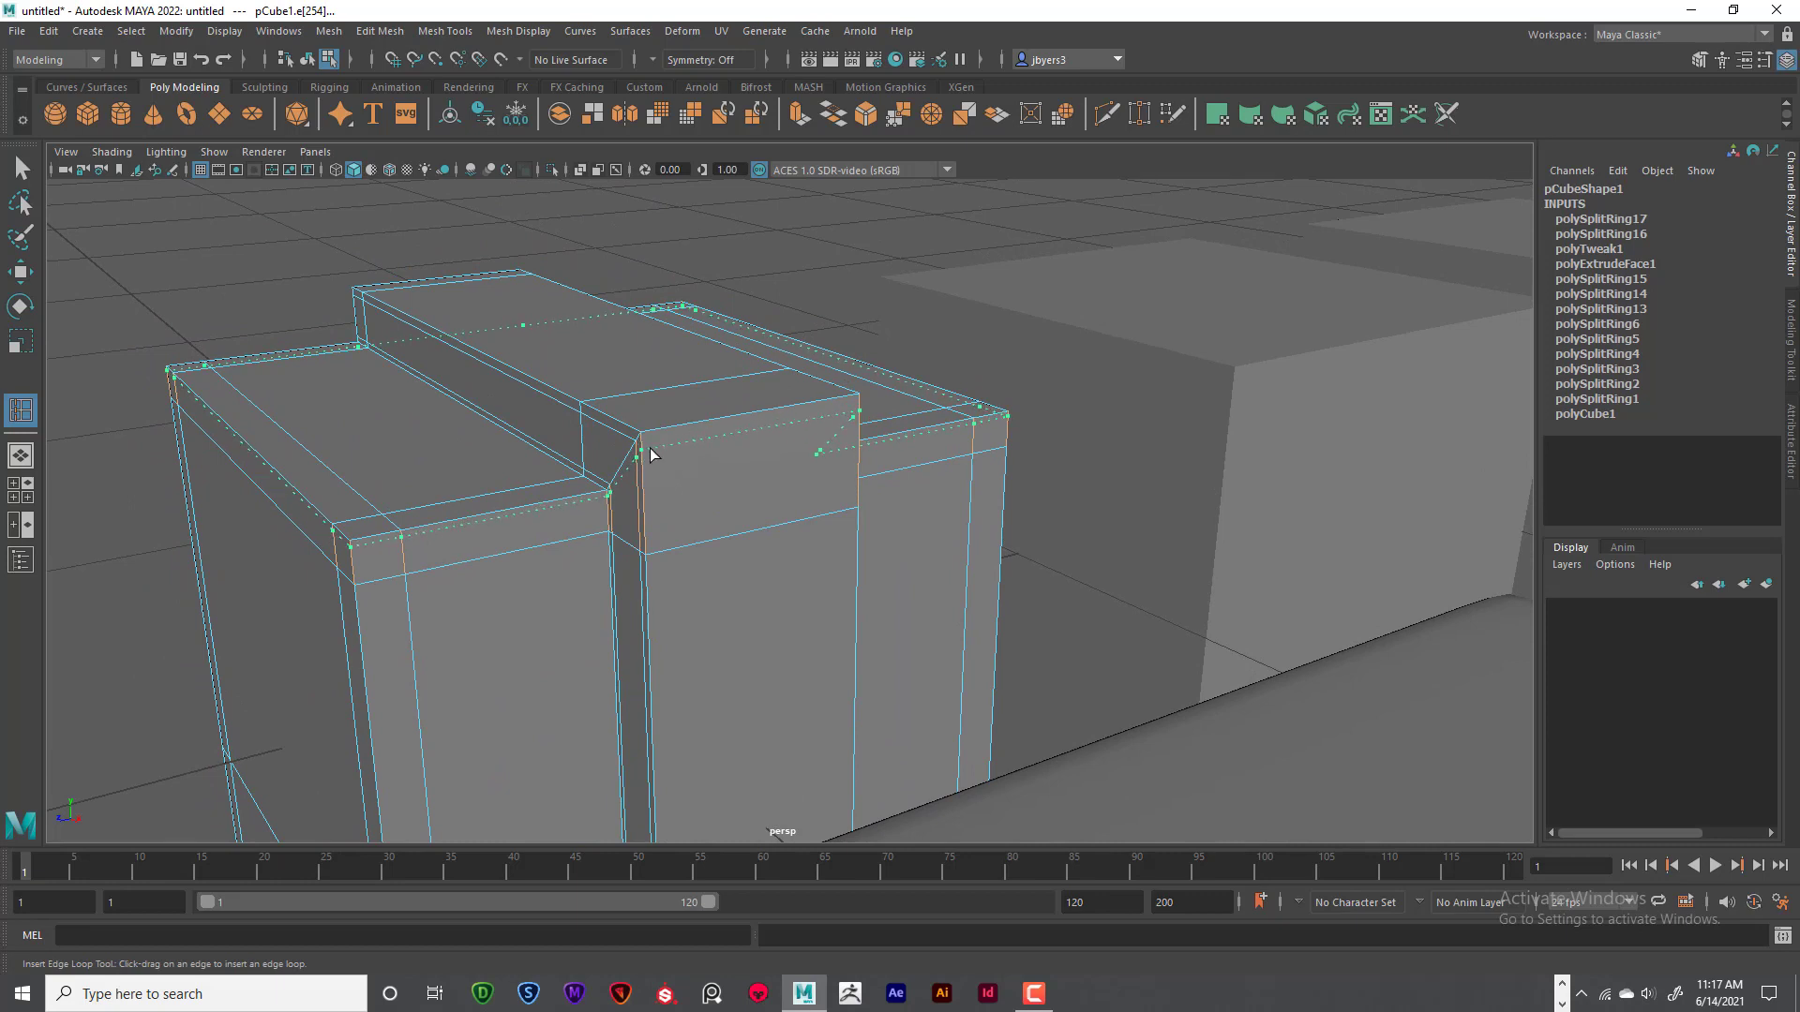
pyautogui.moveTo(653, 457); pyautogui.dragTo(615, 459)
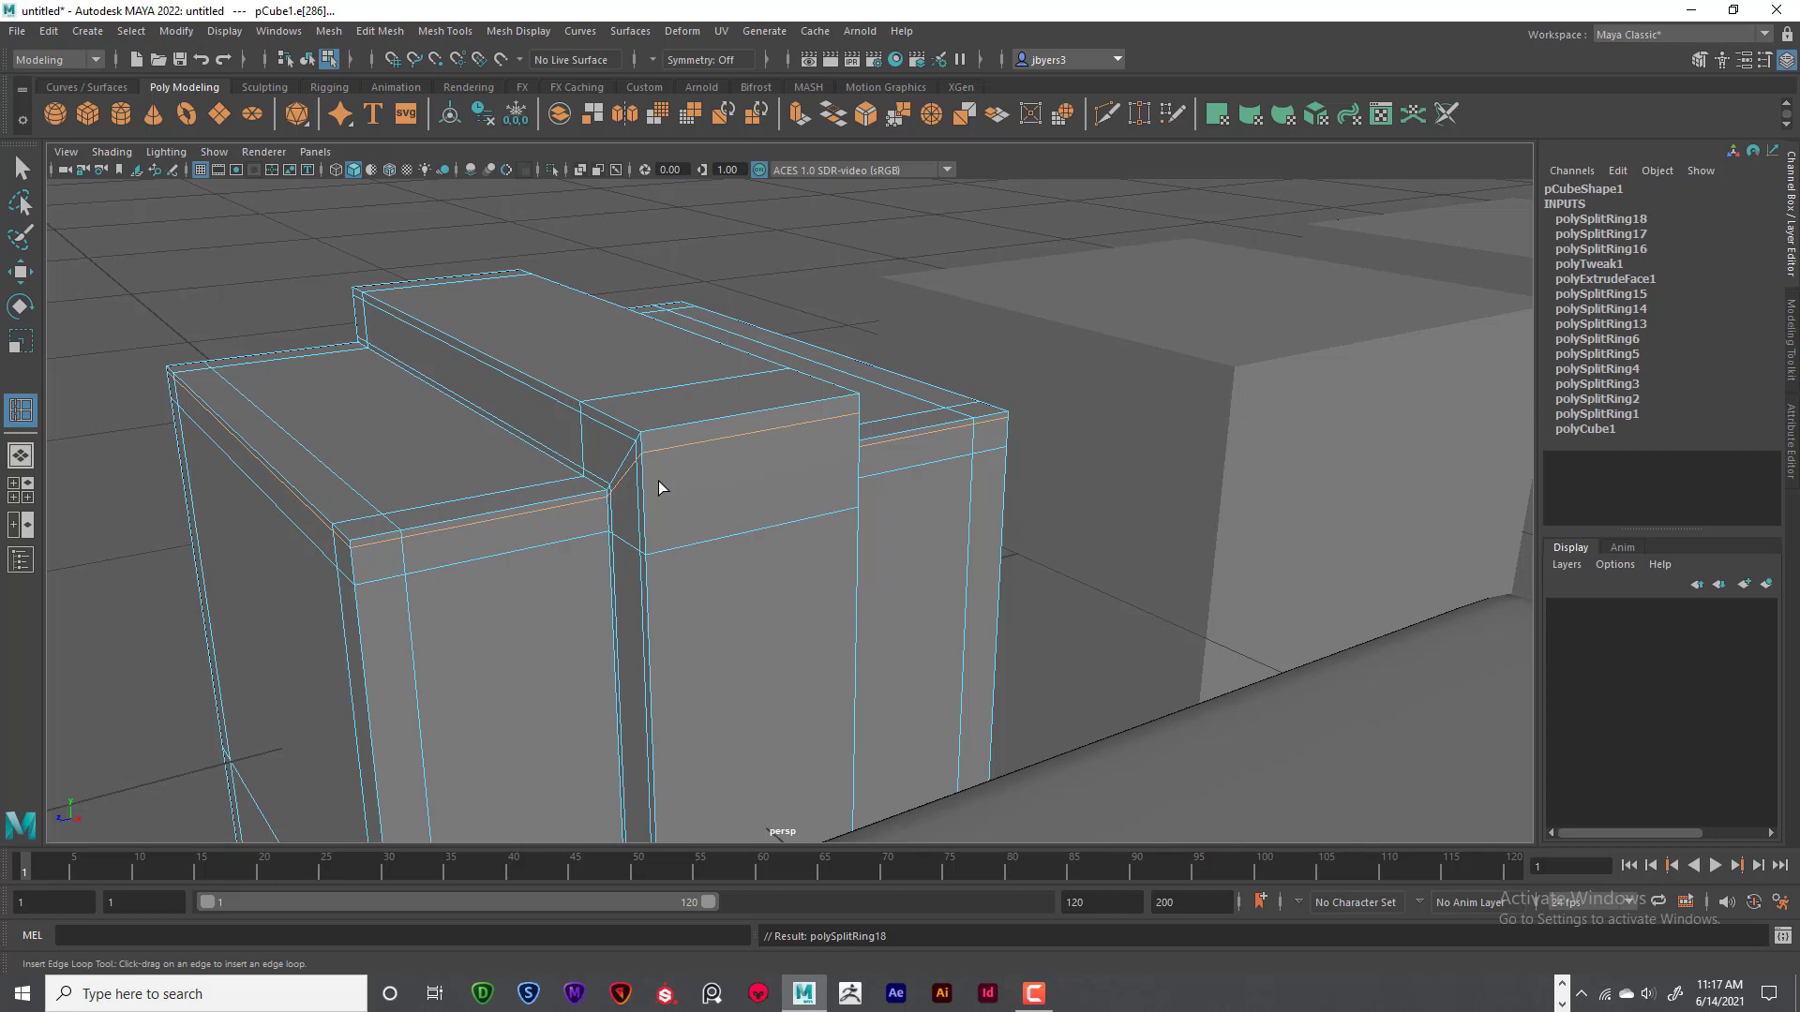
pyautogui.hotkey('ctrl', 'z')
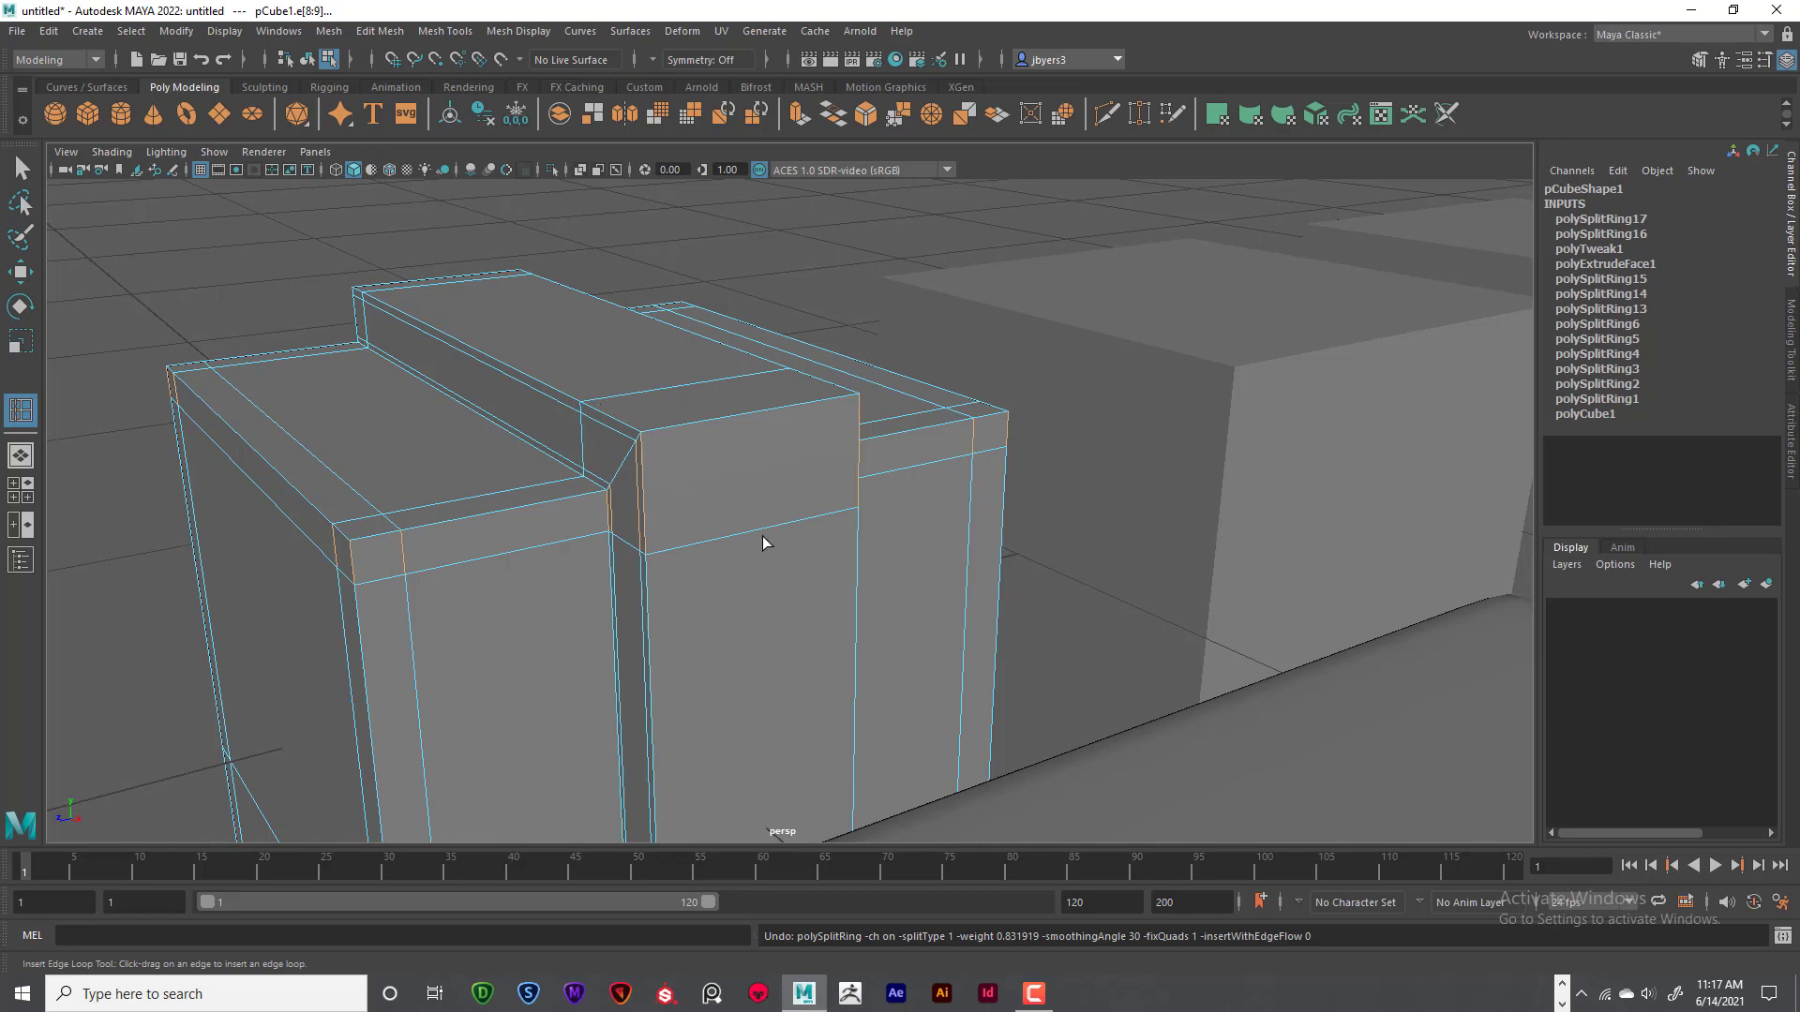
# - Leave the Insert Edge Loop tool and select the horizontal edge across the upper part of the band's front face
pyautogui.moveTo(762, 542)
pyautogui.keyDown('alt'); pyautogui.mouseDown()
pyautogui.moveTo(727, 522)
pyautogui.moveTo(744, 522)
pyautogui.mouseUp(); pyautogui.keyUp('alt')
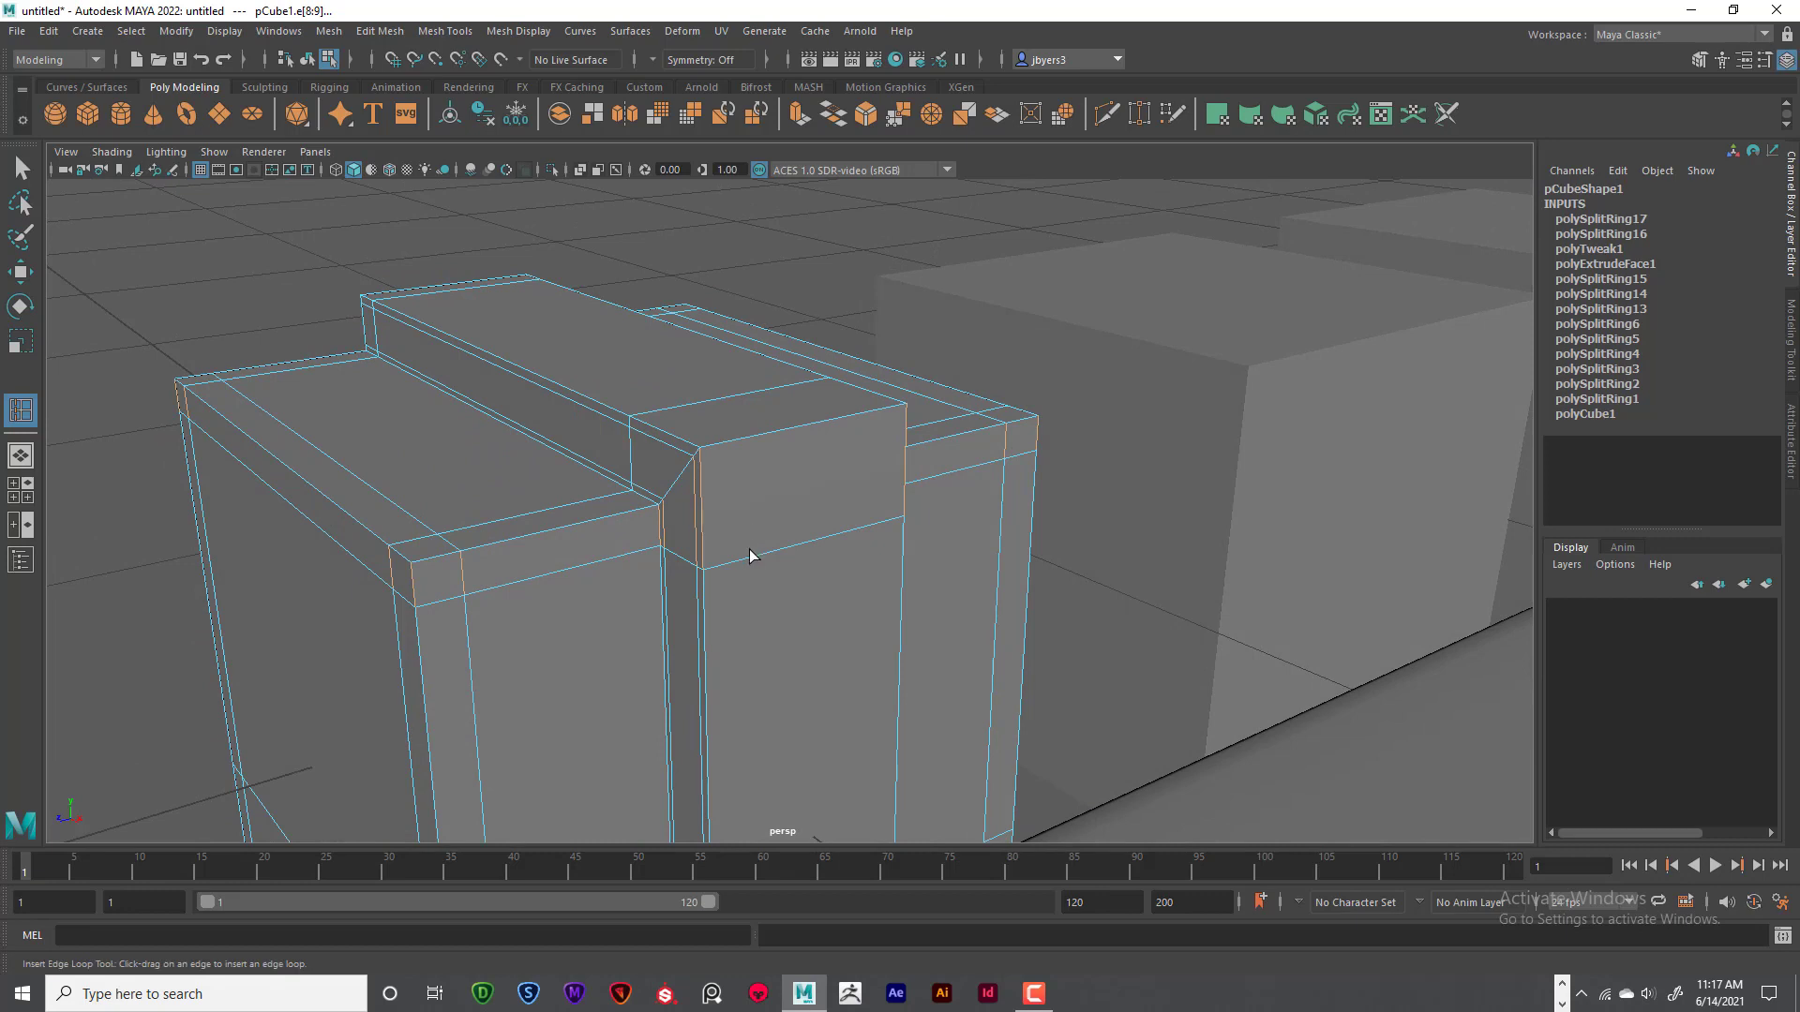
pyautogui.rightClick(753, 560)
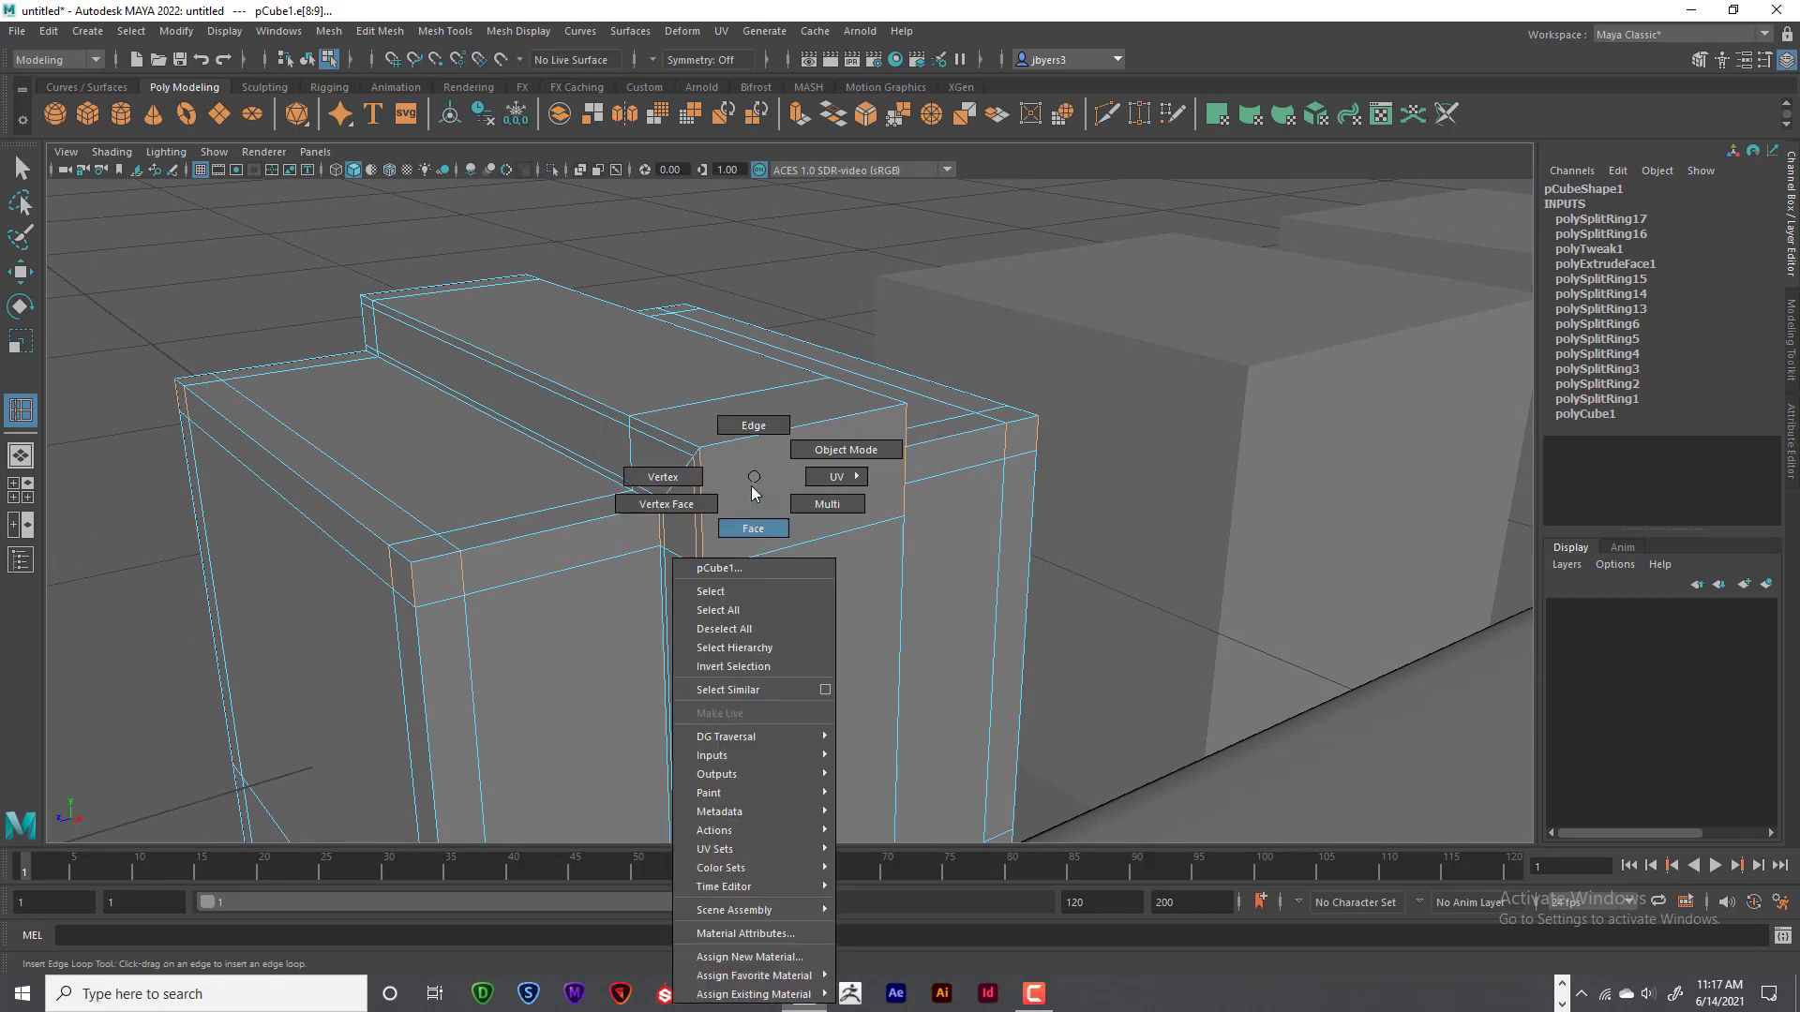
pyautogui.click(753, 426)
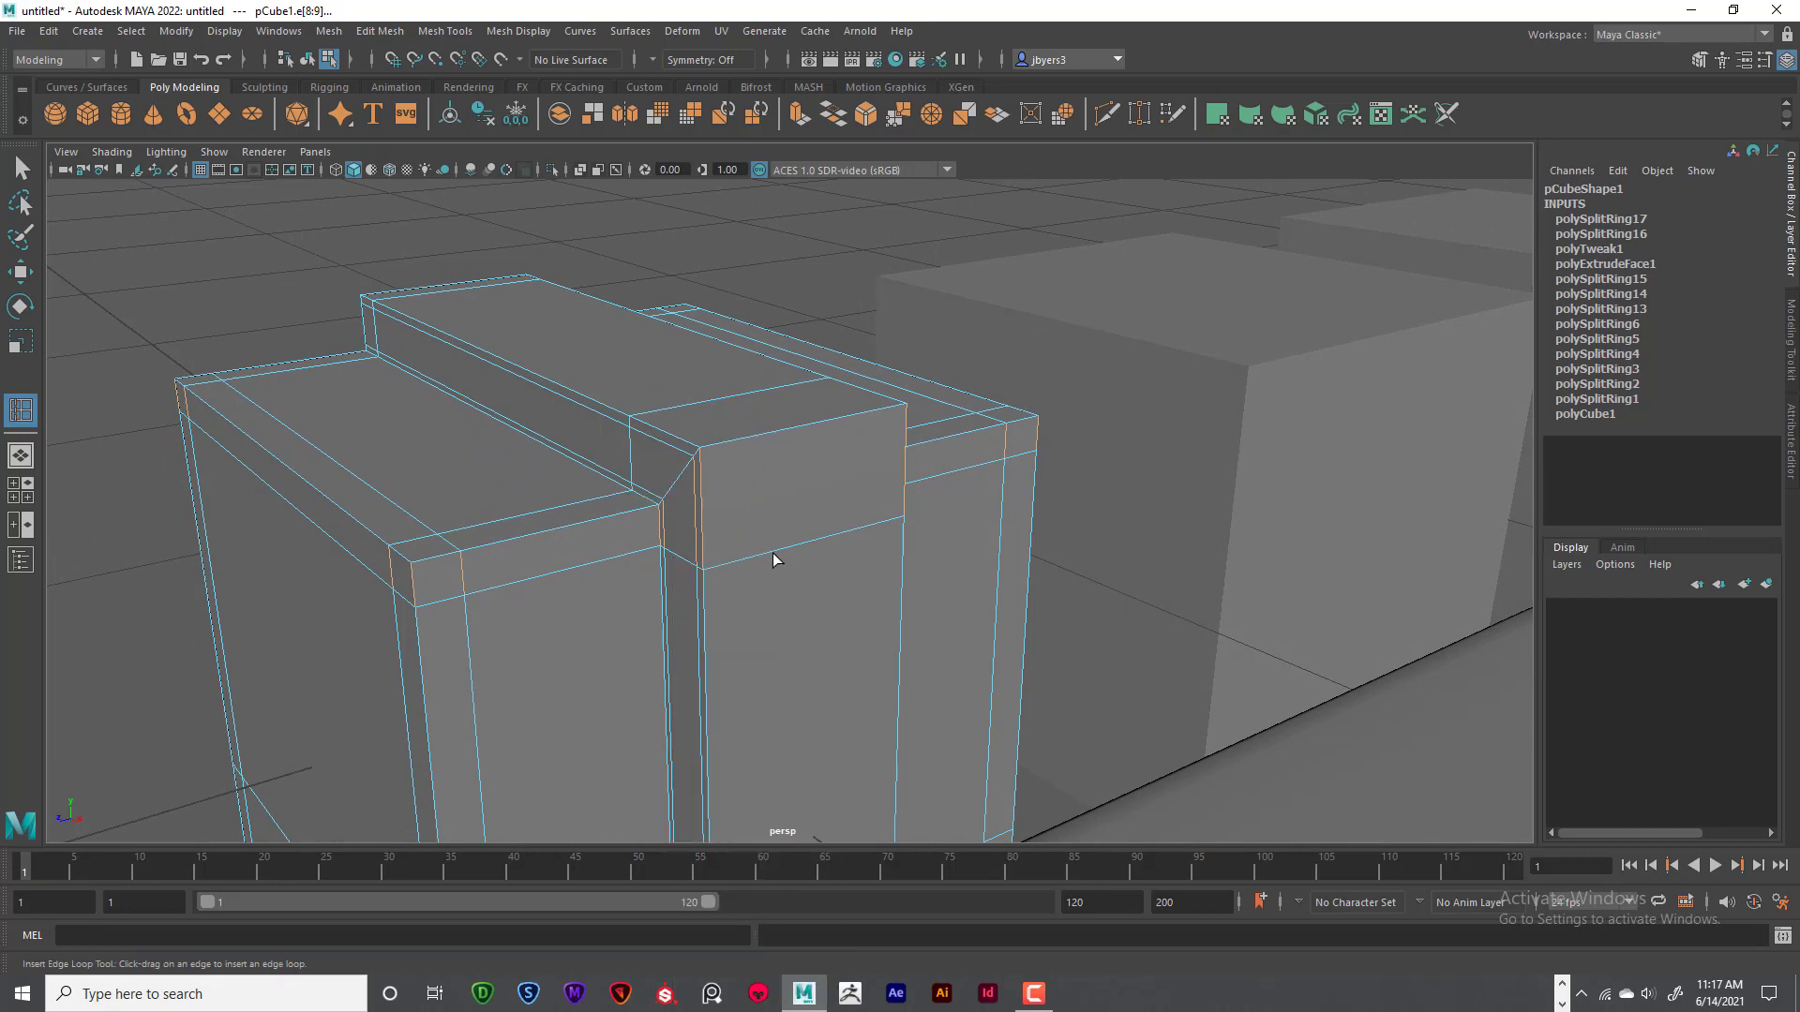
pyautogui.press('q')
pyautogui.click(775, 554)
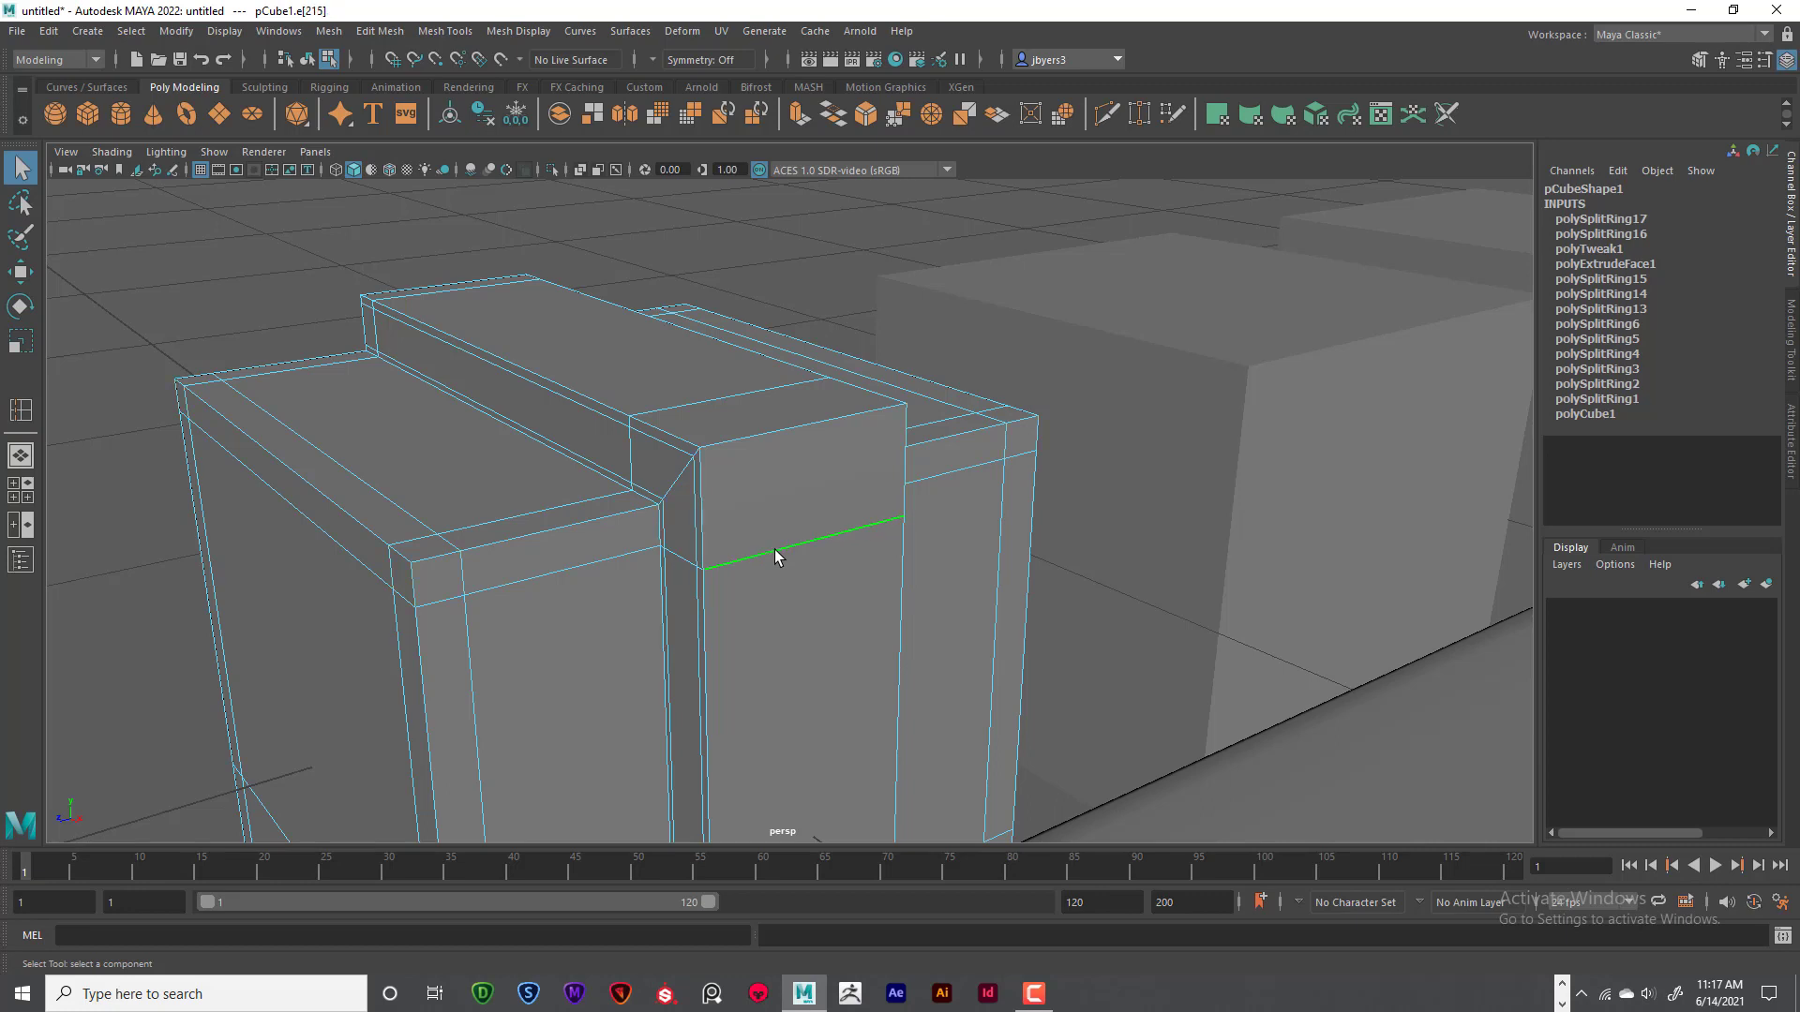
# - Try moving the selected horizontal edge straight up toward the band's top corner
pyautogui.press('w')
pyautogui.moveTo(807, 592); pyautogui.dragTo(809, 541)
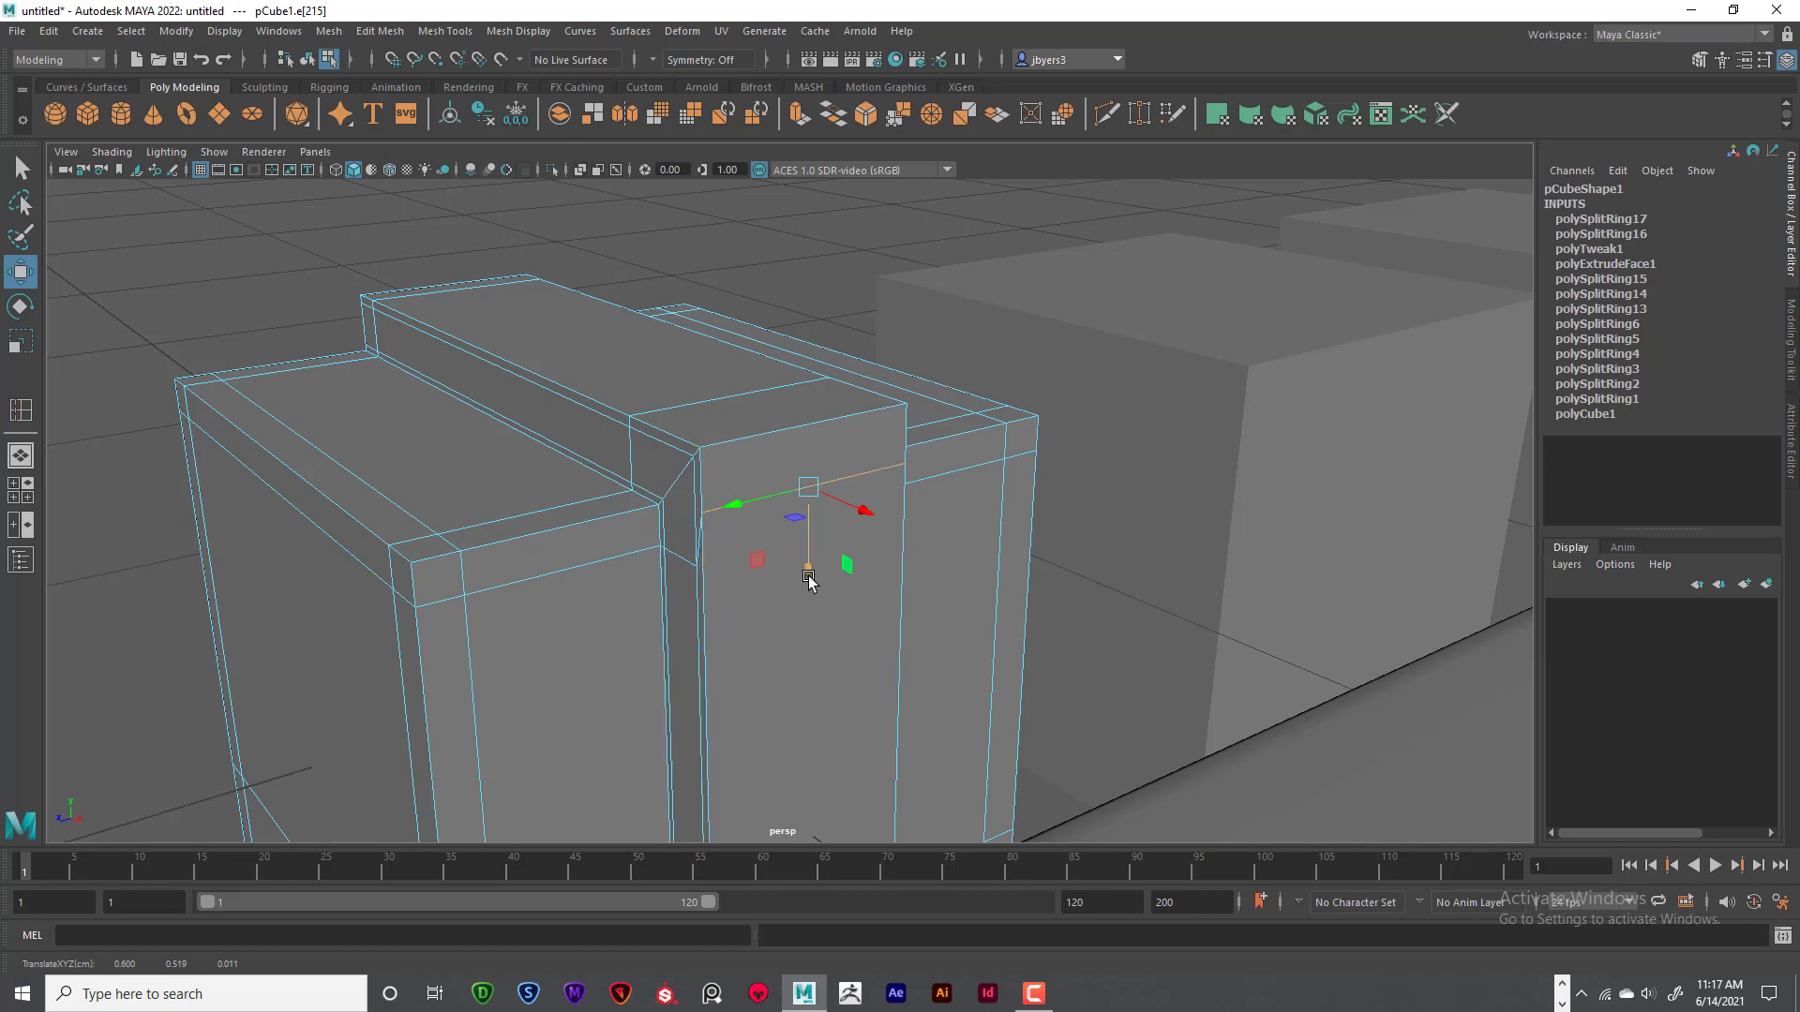
pyautogui.hotkey('ctrl', 'z')
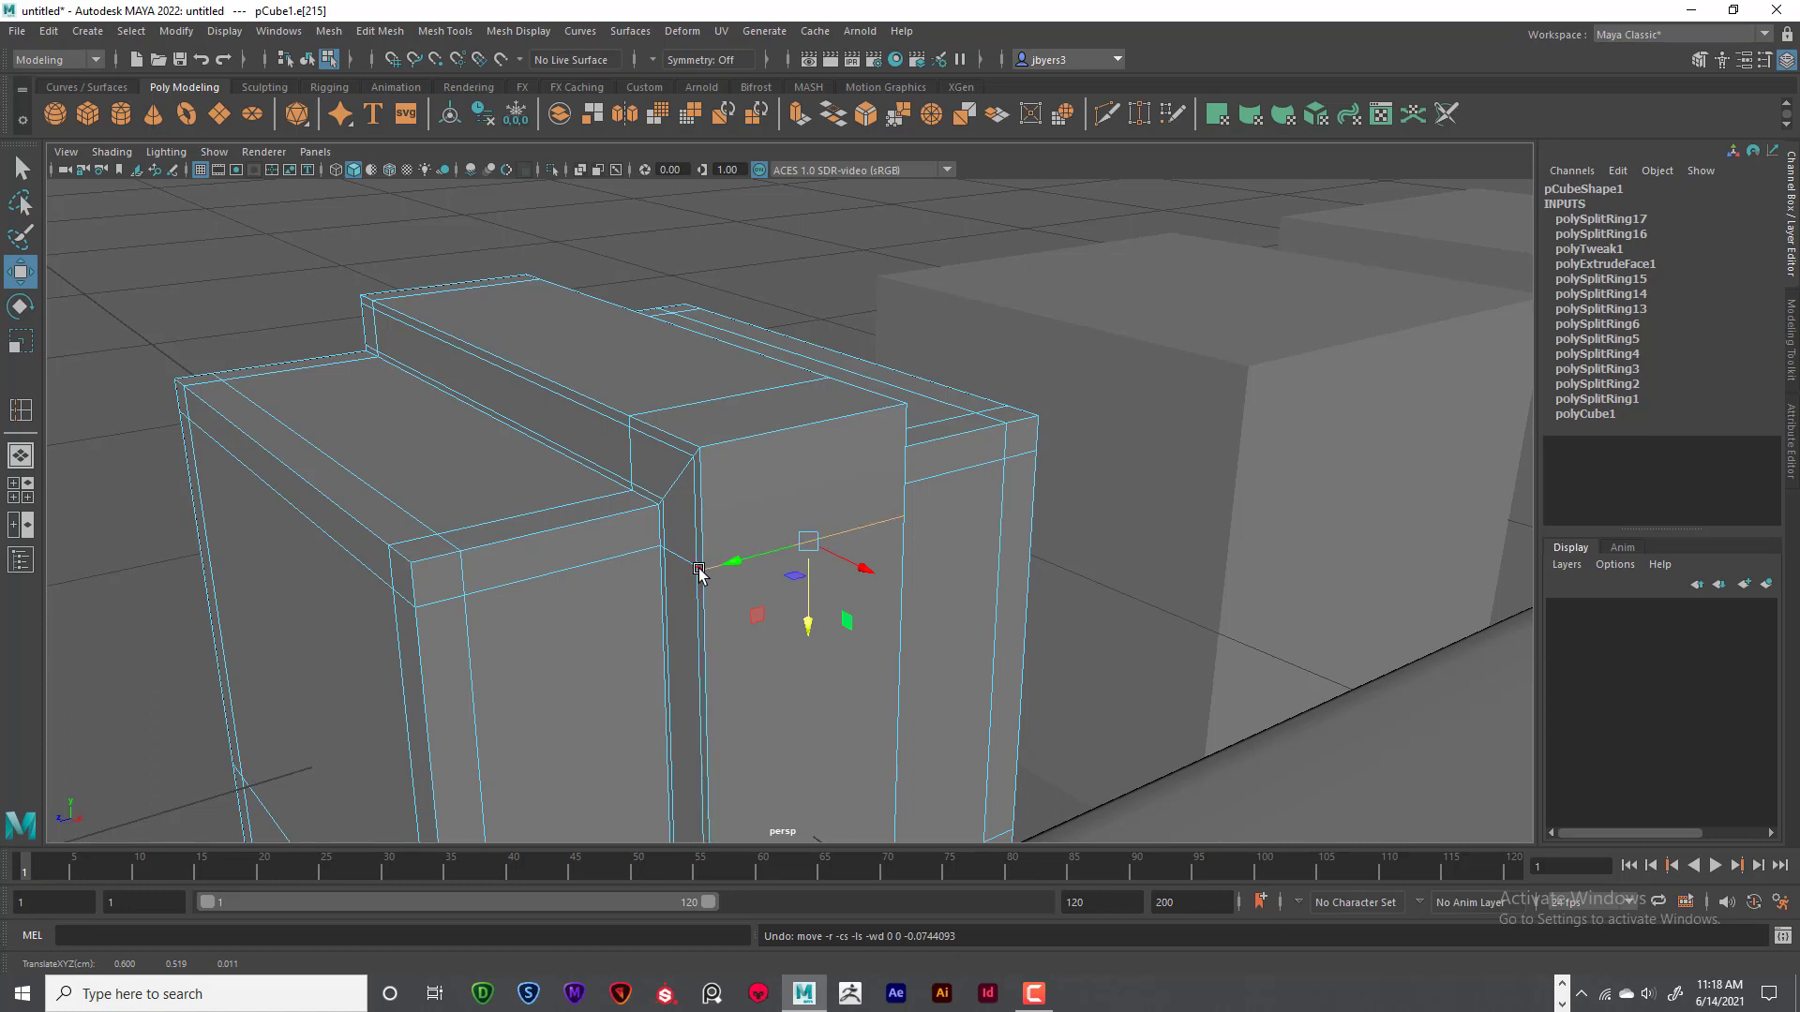
# - Inspect both sides of the band and move the selected front edge up close to the band's top corner
pyautogui.press('q')
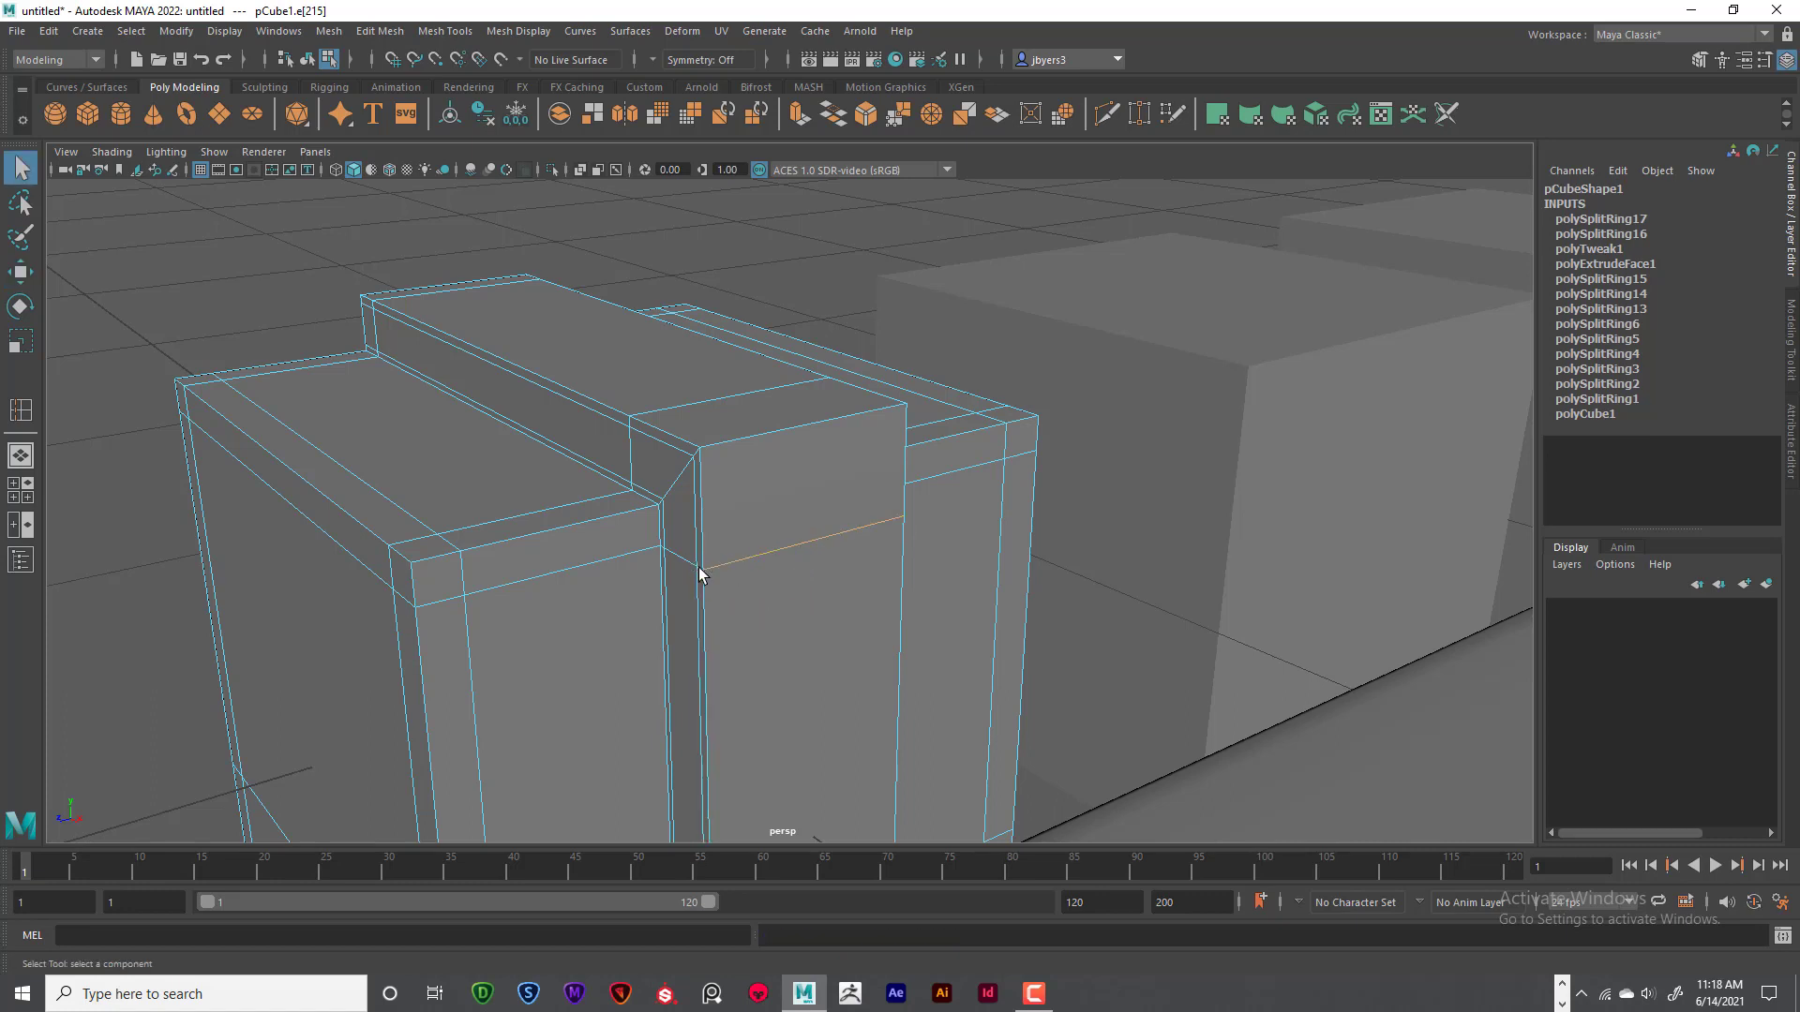
pyautogui.keyDown('alt'); pyautogui.moveTo(824, 593); pyautogui.dragTo(717, 585); pyautogui.keyUp('alt')
pyautogui.scroll(3, 631, 555)
pyautogui.scroll(-4, 633, 560)
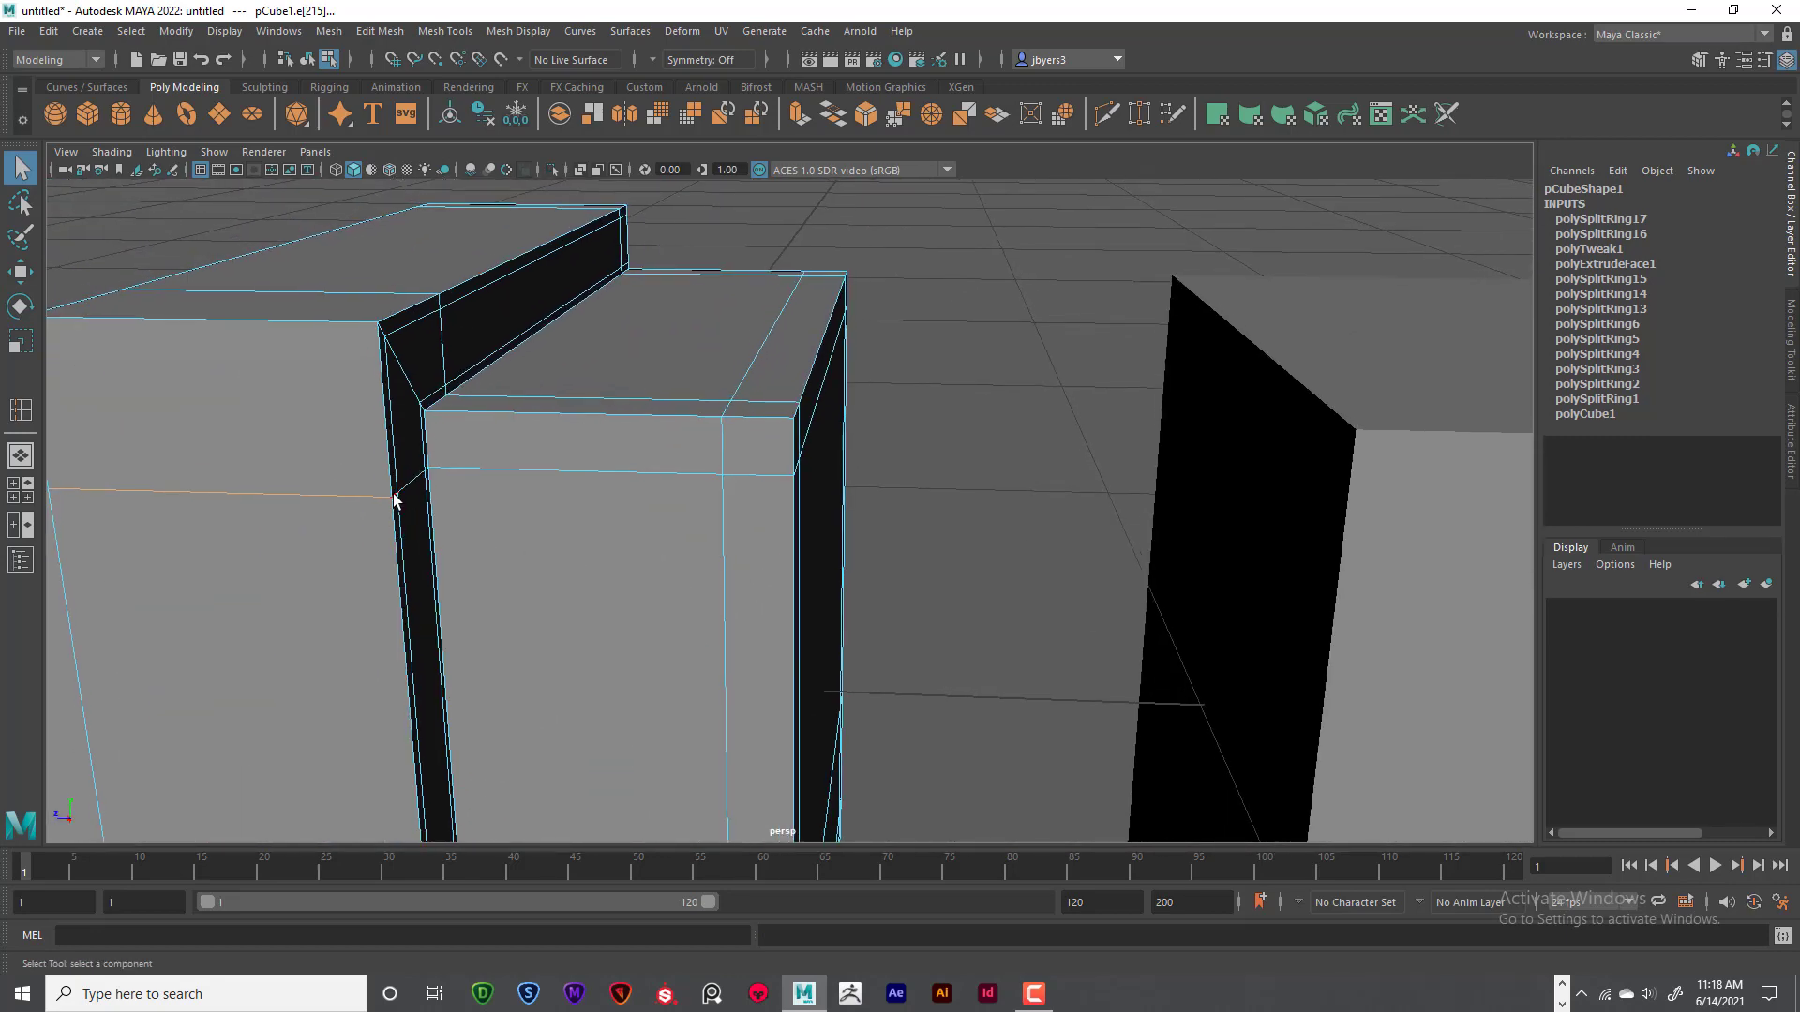
pyautogui.keyDown('alt'); pyautogui.moveTo(413, 574); pyautogui.dragTo(564, 552); pyautogui.keyUp('alt')
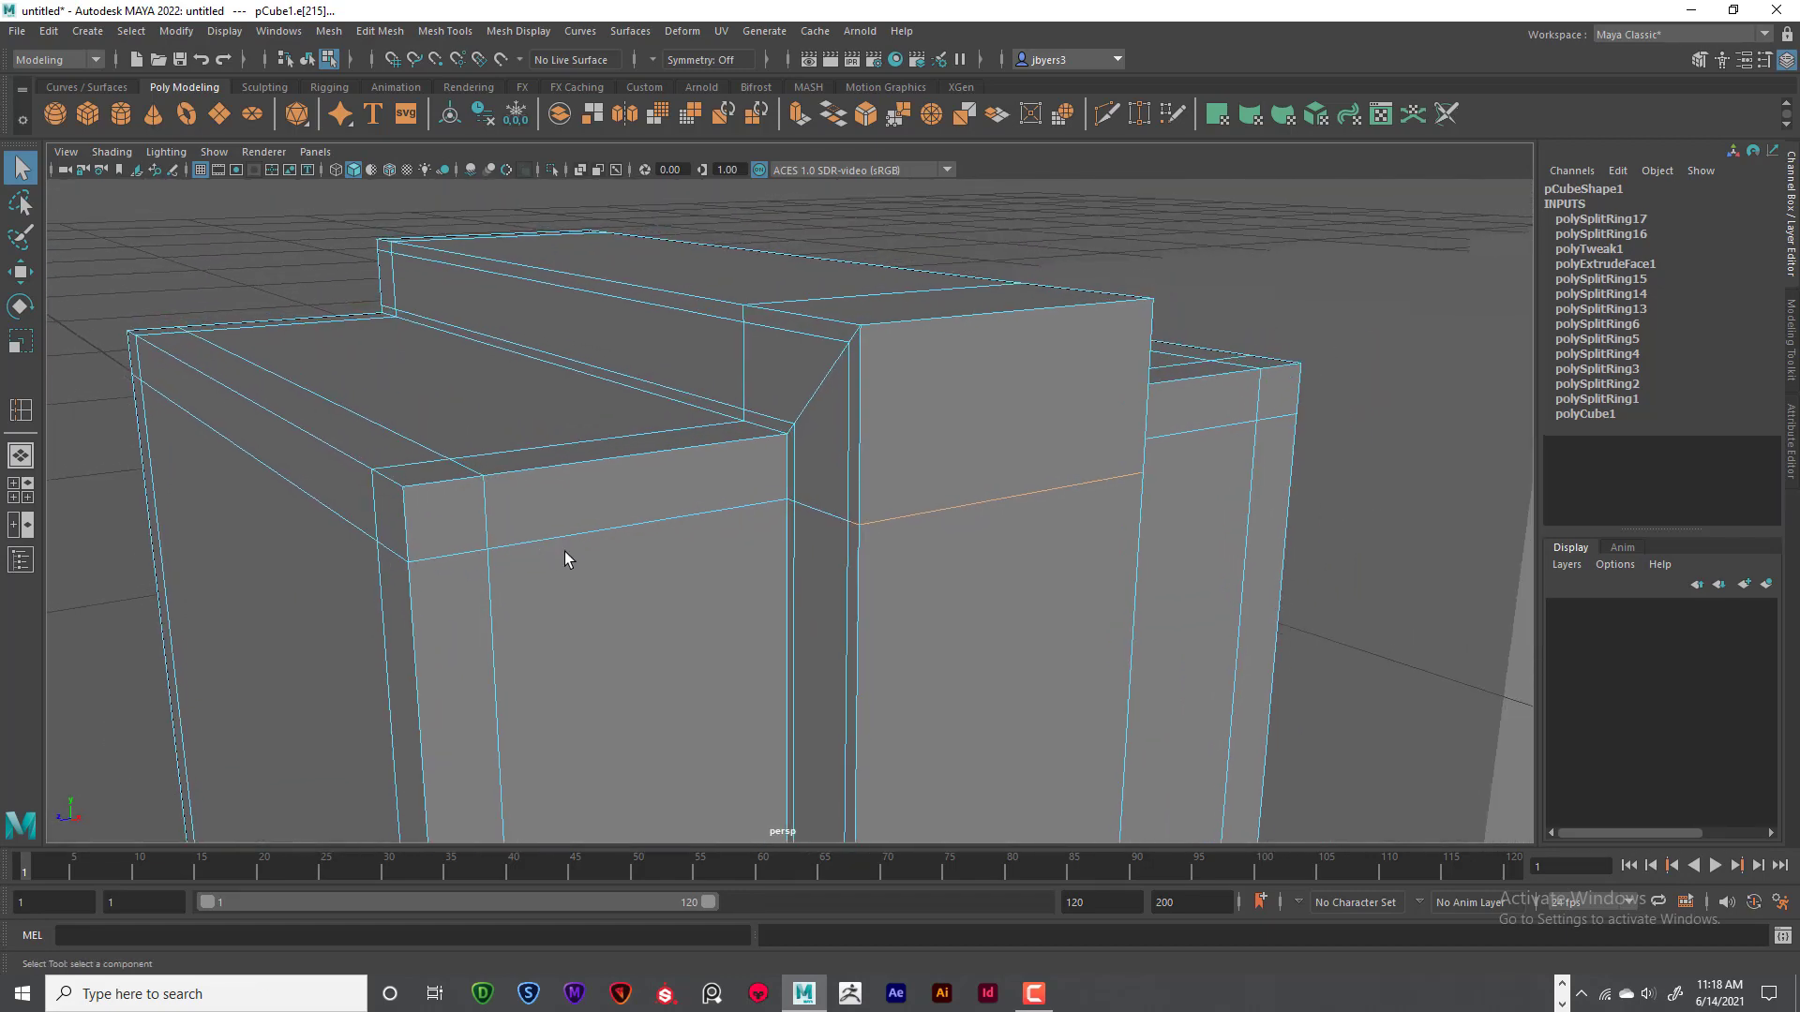
pyautogui.press('w')
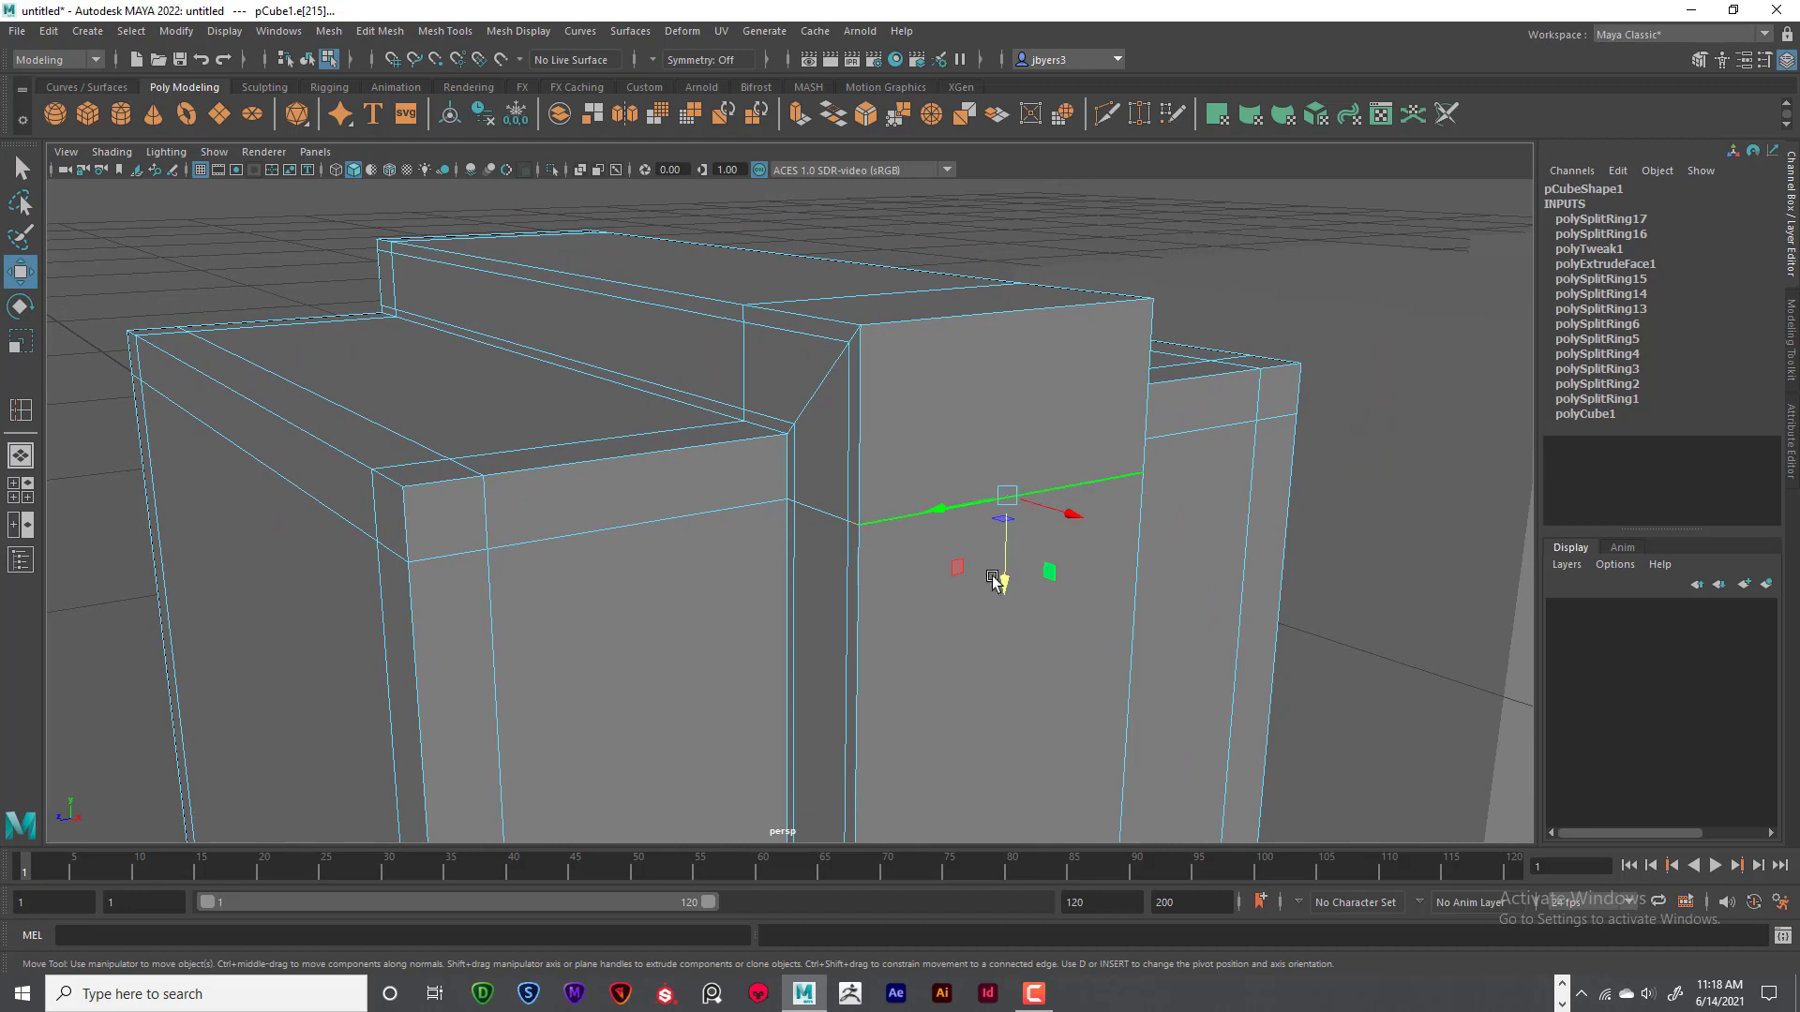
pyautogui.moveTo(1007, 585); pyautogui.dragTo(1013, 476)
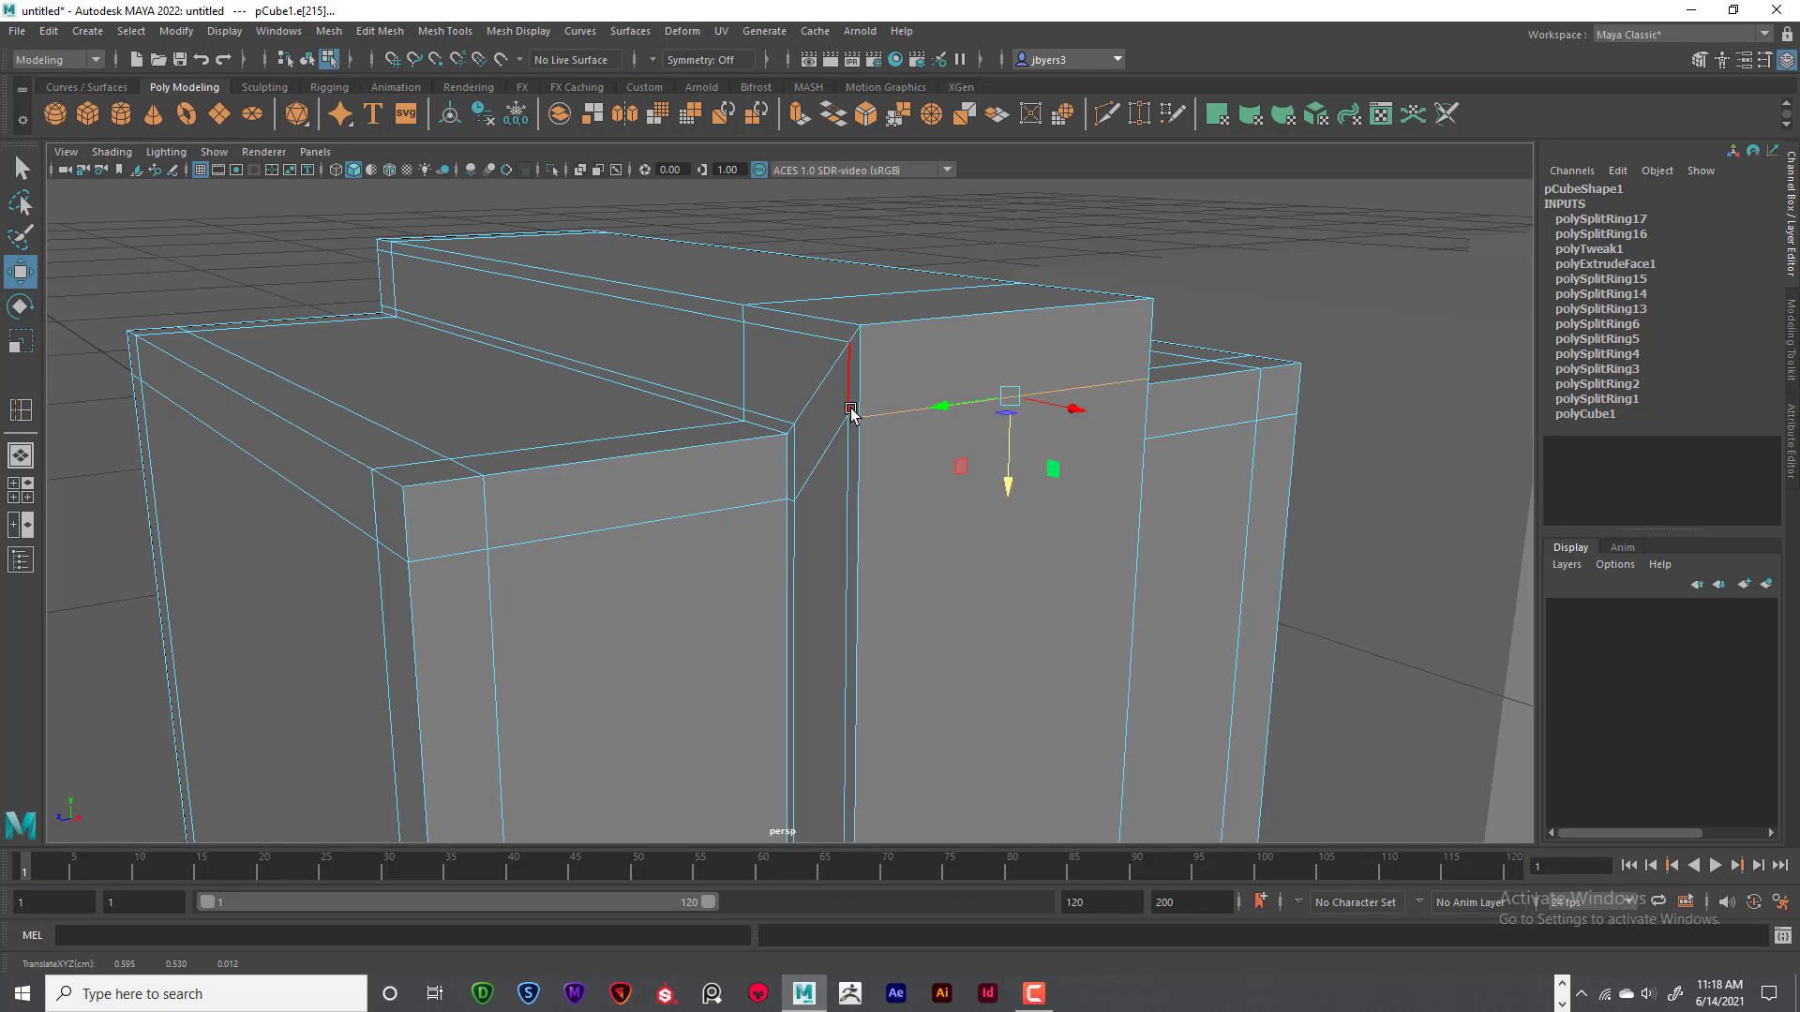
pyautogui.press('q')
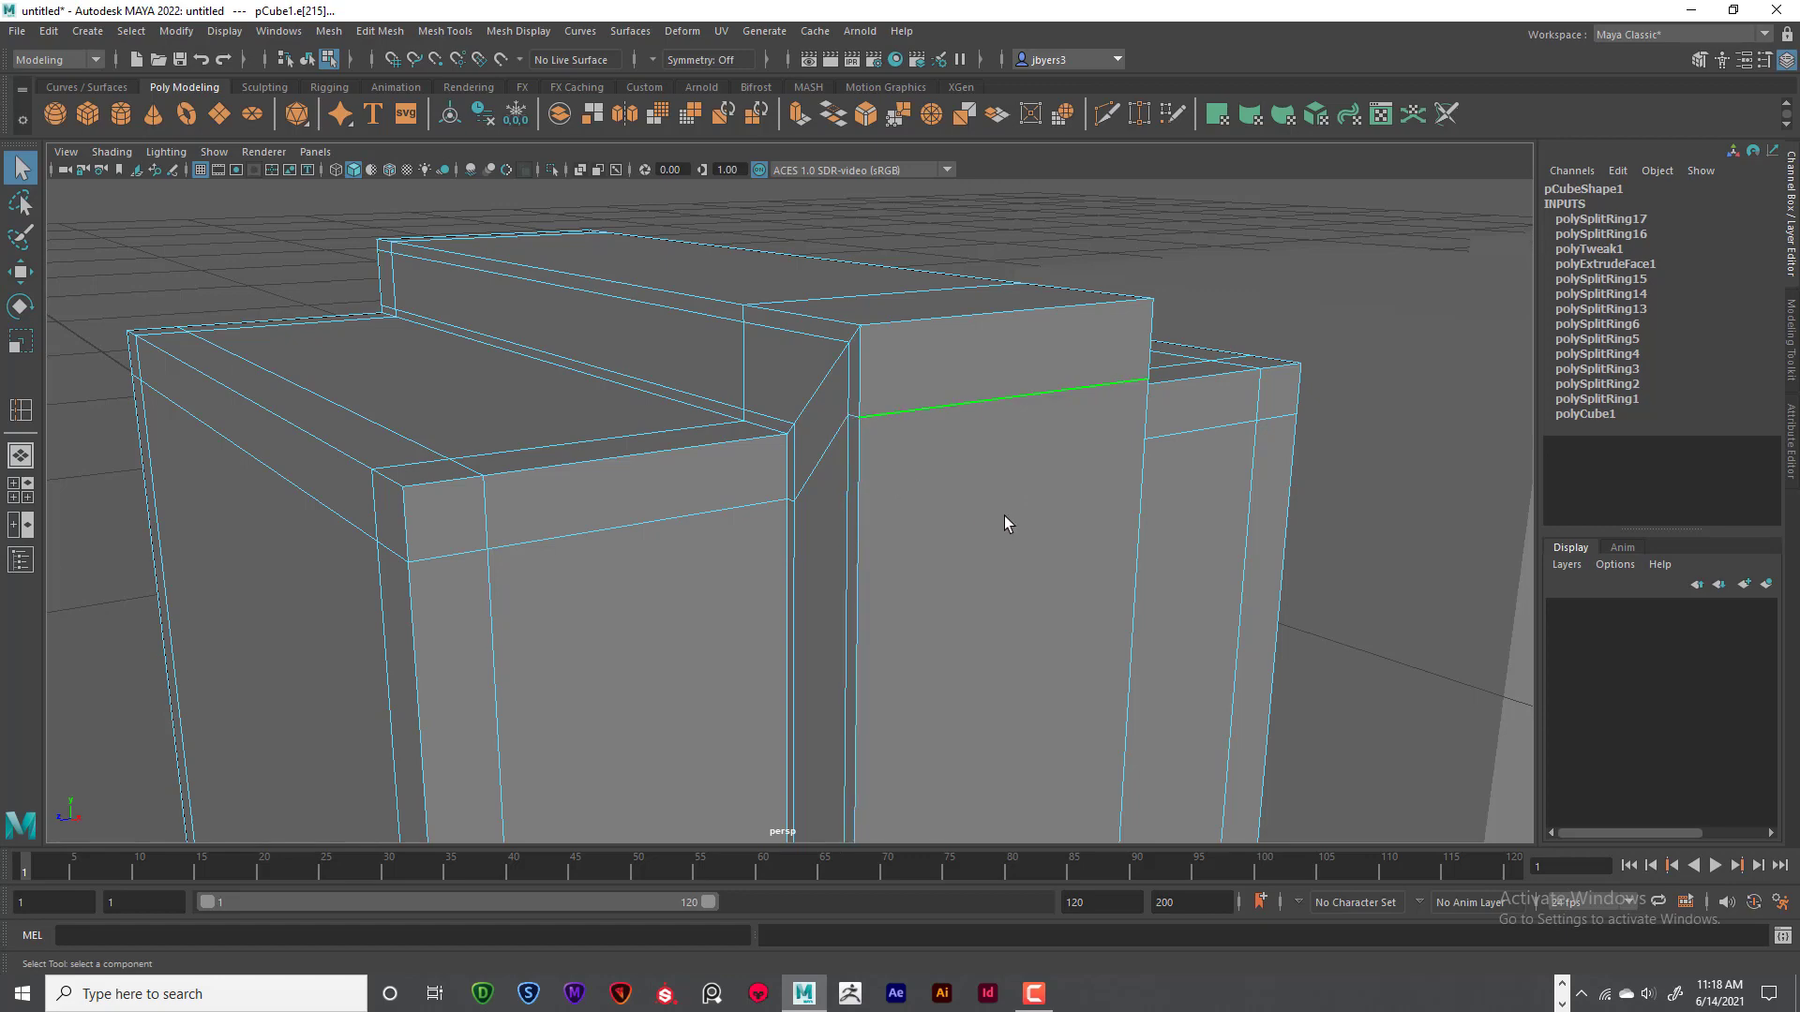
# - Check the band's other side and nudge the selected edge slightly higher to tighten it against the top corner
pyautogui.keyDown('alt'); pyautogui.moveTo(1005, 521); pyautogui.dragTo(634, 453); pyautogui.keyUp('alt')
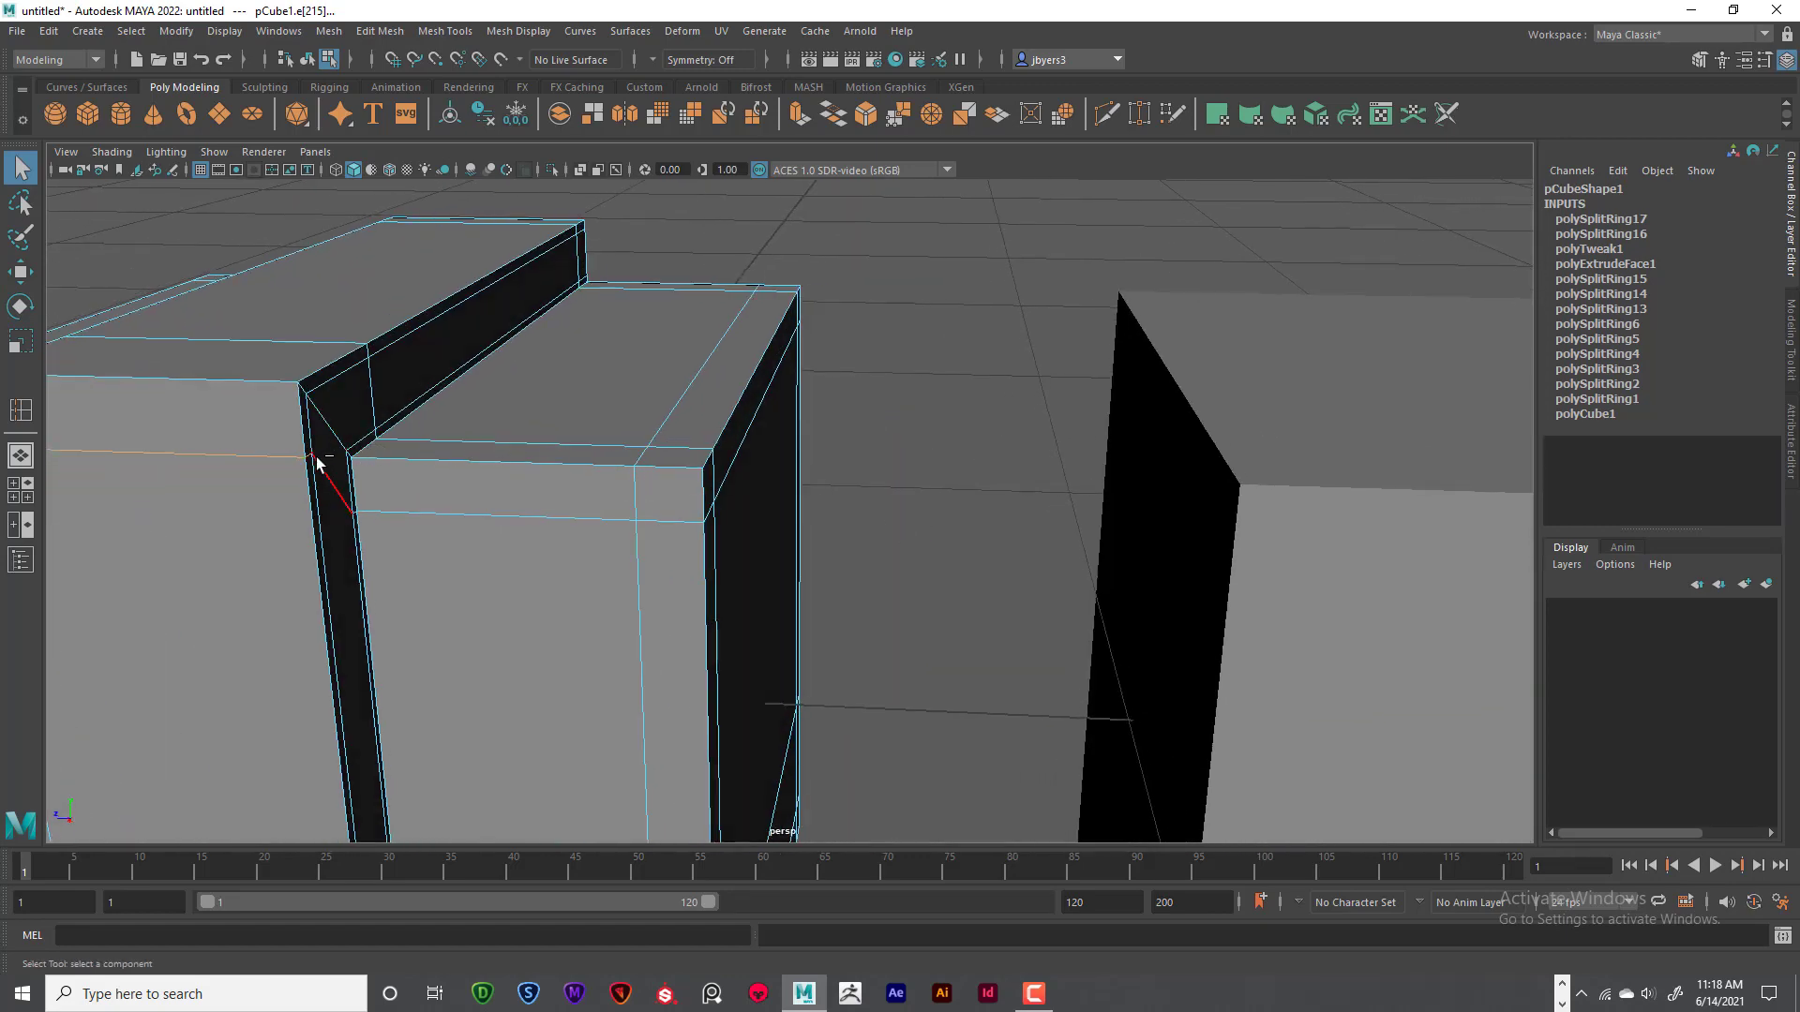
pyautogui.keyDown('alt'); pyautogui.moveTo(329, 546); pyautogui.dragTo(423, 546); pyautogui.keyUp('alt')
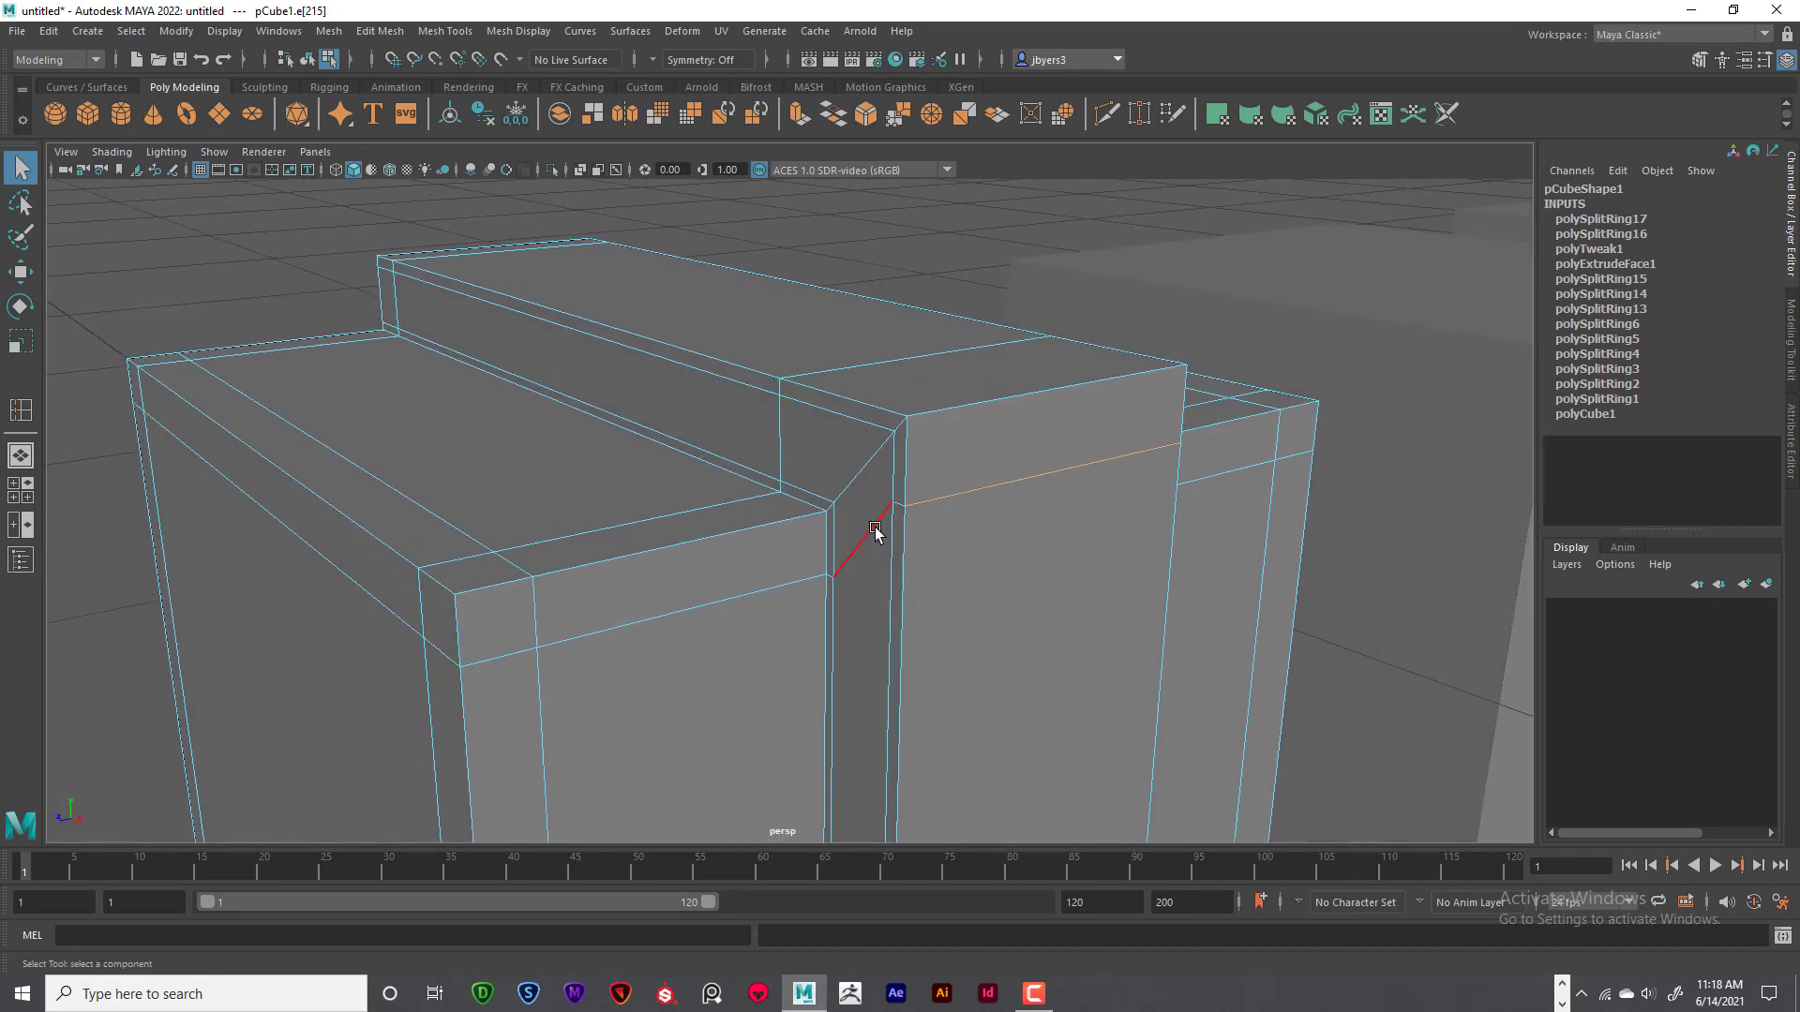
pyautogui.press('w')
pyautogui.moveTo(1047, 553); pyautogui.dragTo(1048, 538)
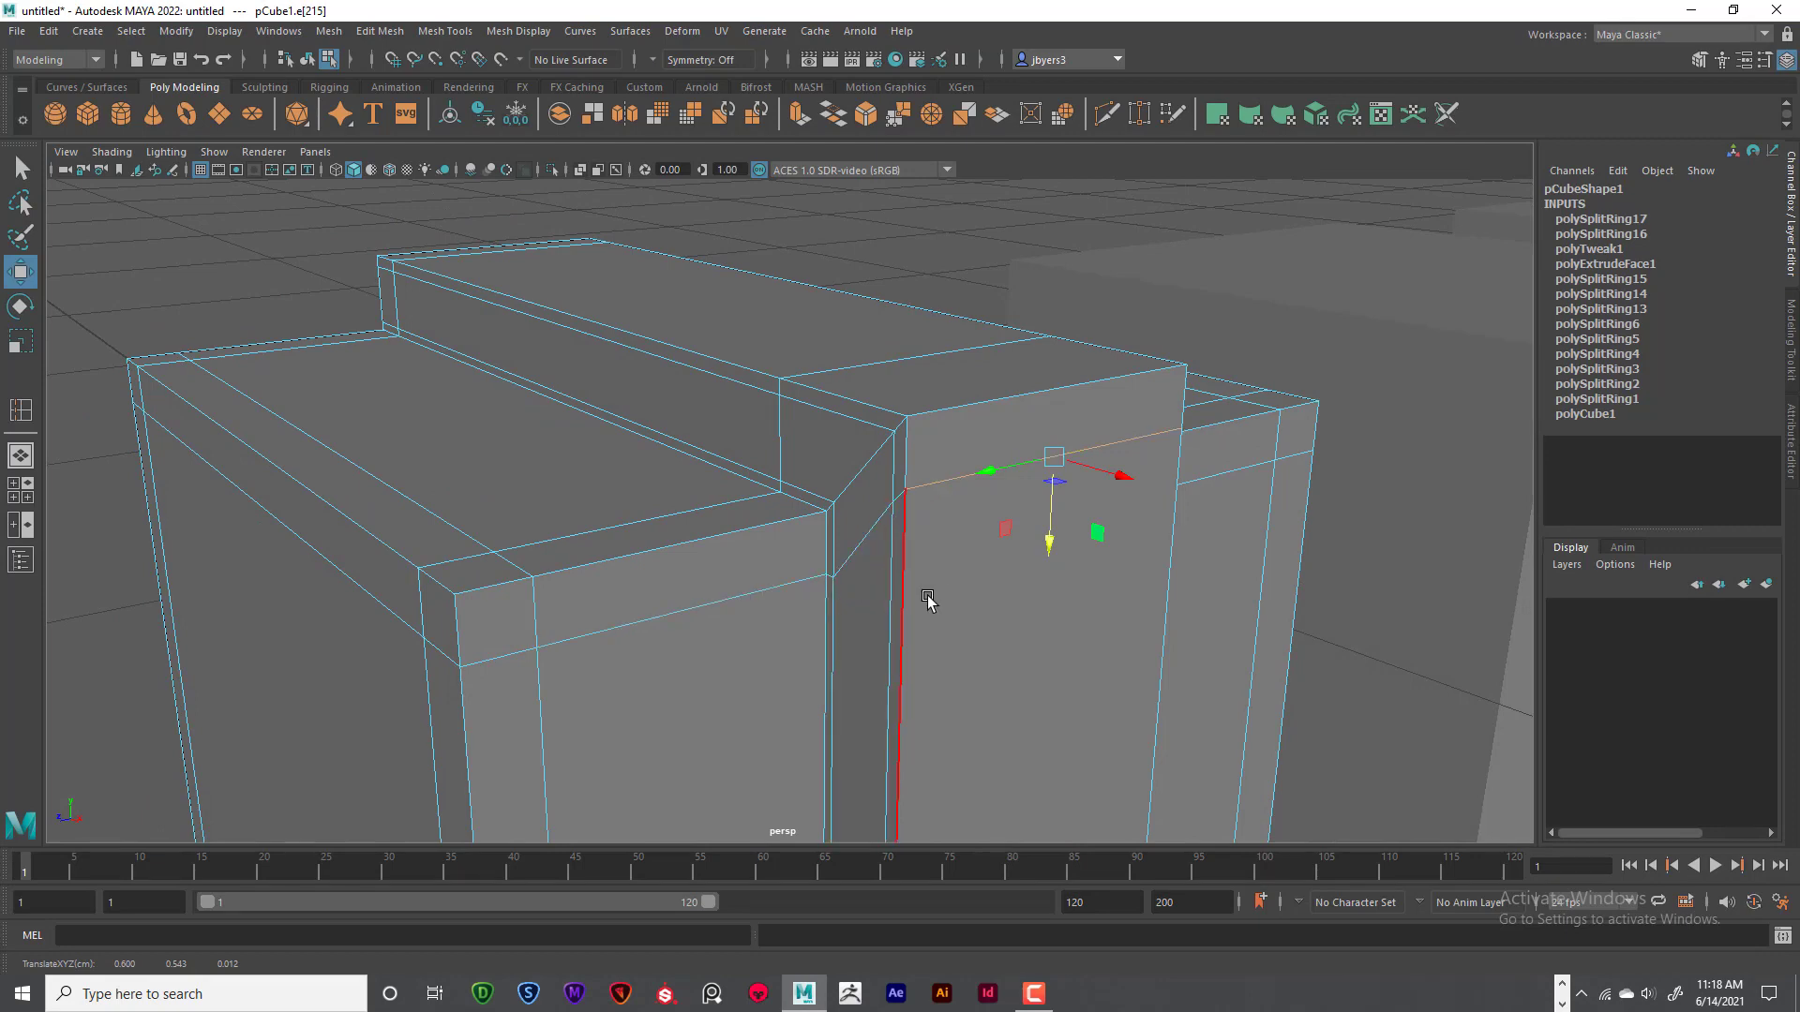
# - Select the edge crossing the band's top face and slide it close to the band's front corner
pyautogui.keyDown('alt'); pyautogui.moveTo(928, 602); pyautogui.dragTo(832, 562); pyautogui.keyUp('alt')
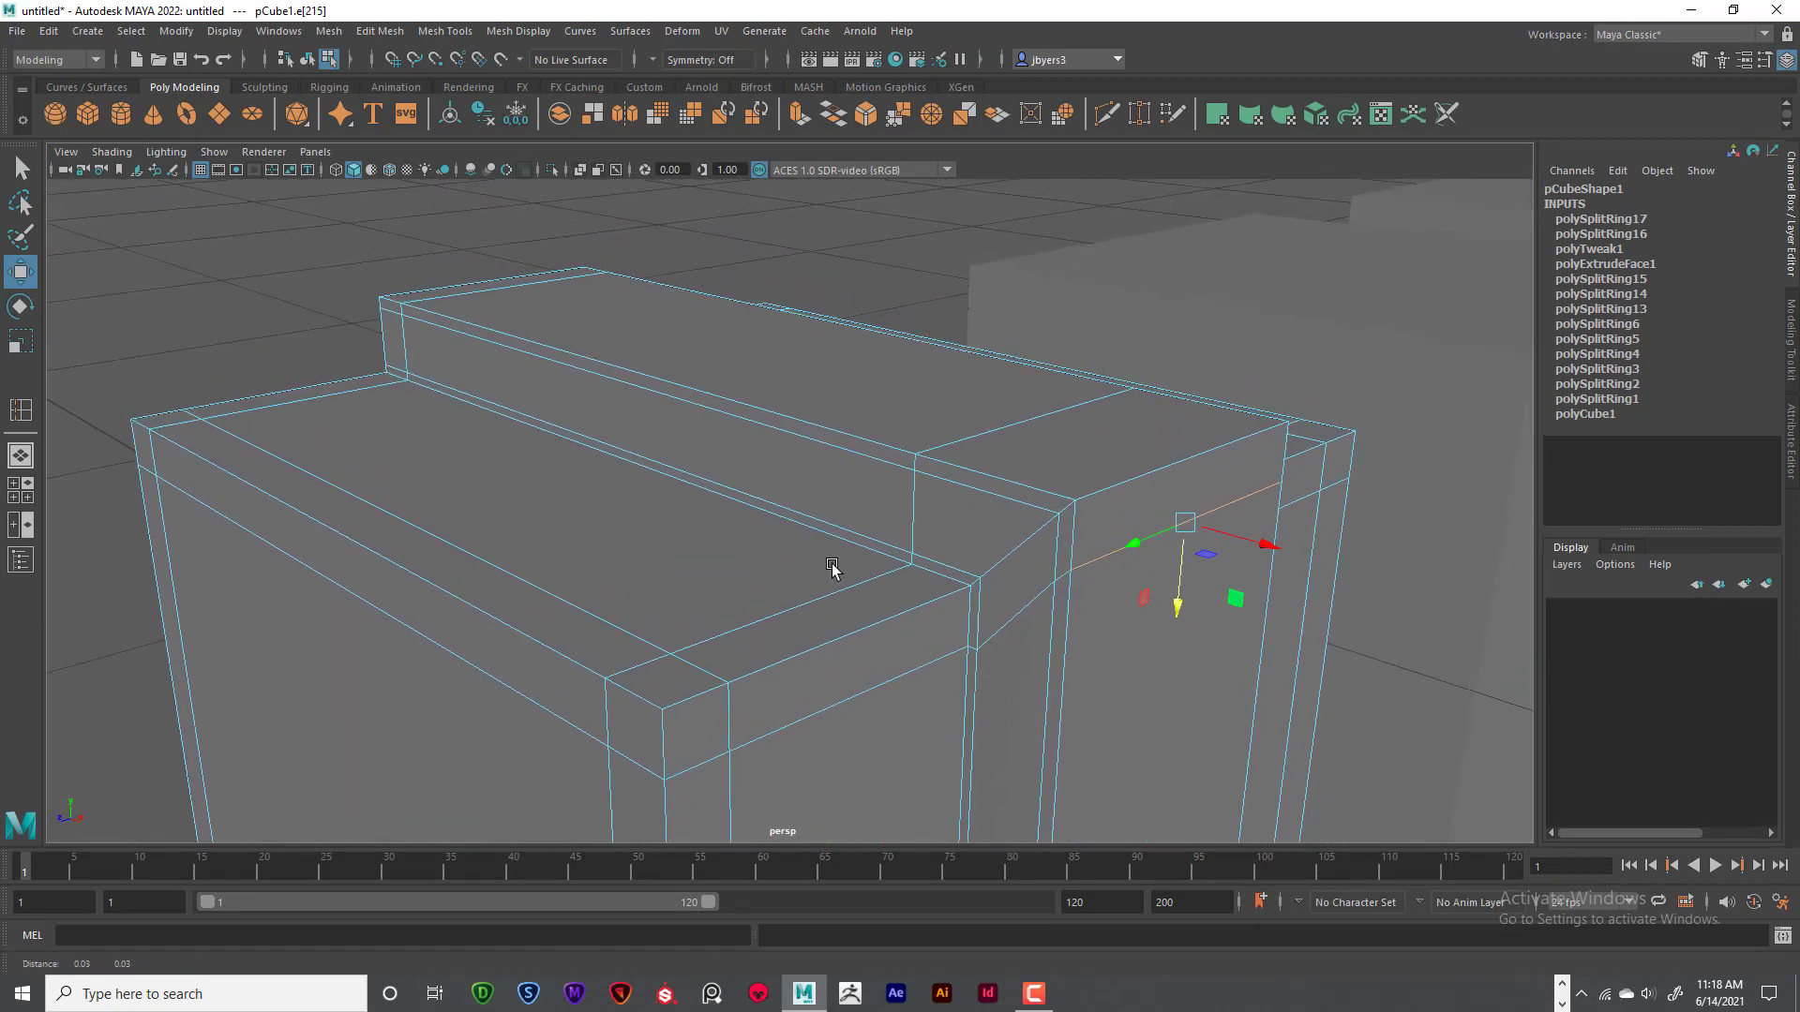
pyautogui.click(962, 442)
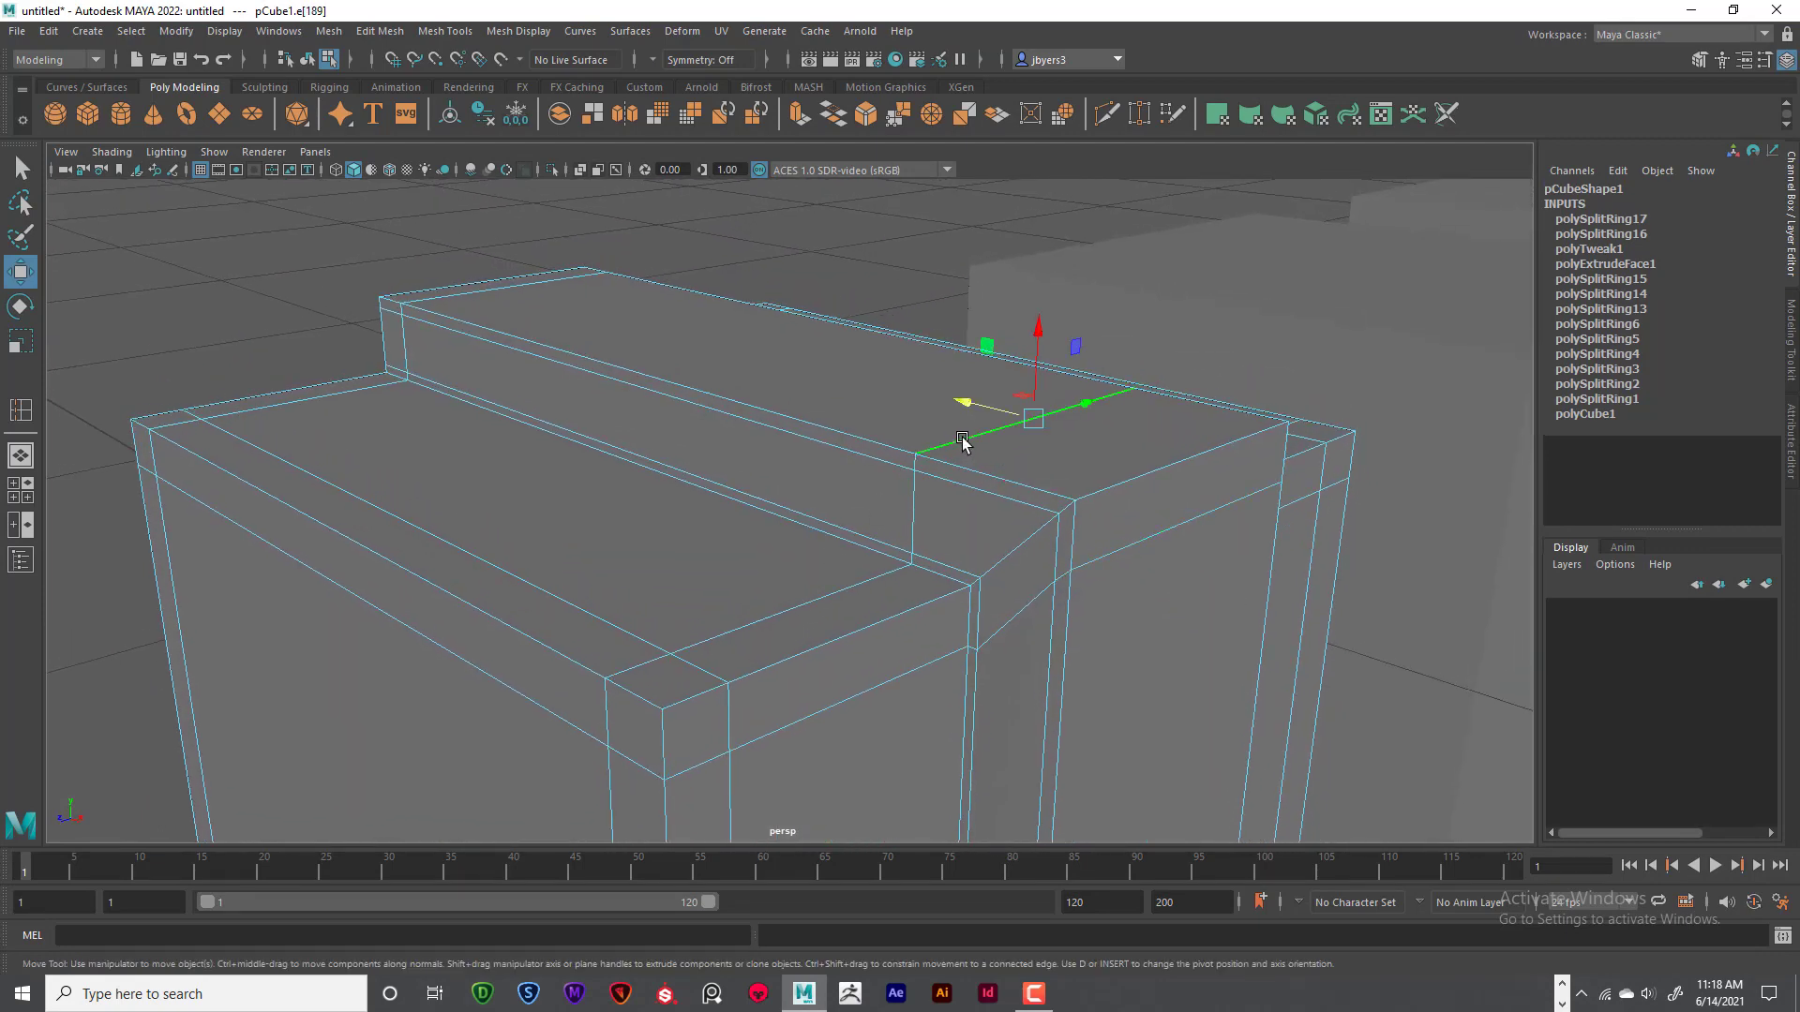
pyautogui.keyDown('shift'); pyautogui.click(916, 461); pyautogui.keyUp('shift')
pyautogui.keyDown('alt'); pyautogui.moveTo(1098, 476); pyautogui.dragTo(796, 459); pyautogui.keyUp('alt')
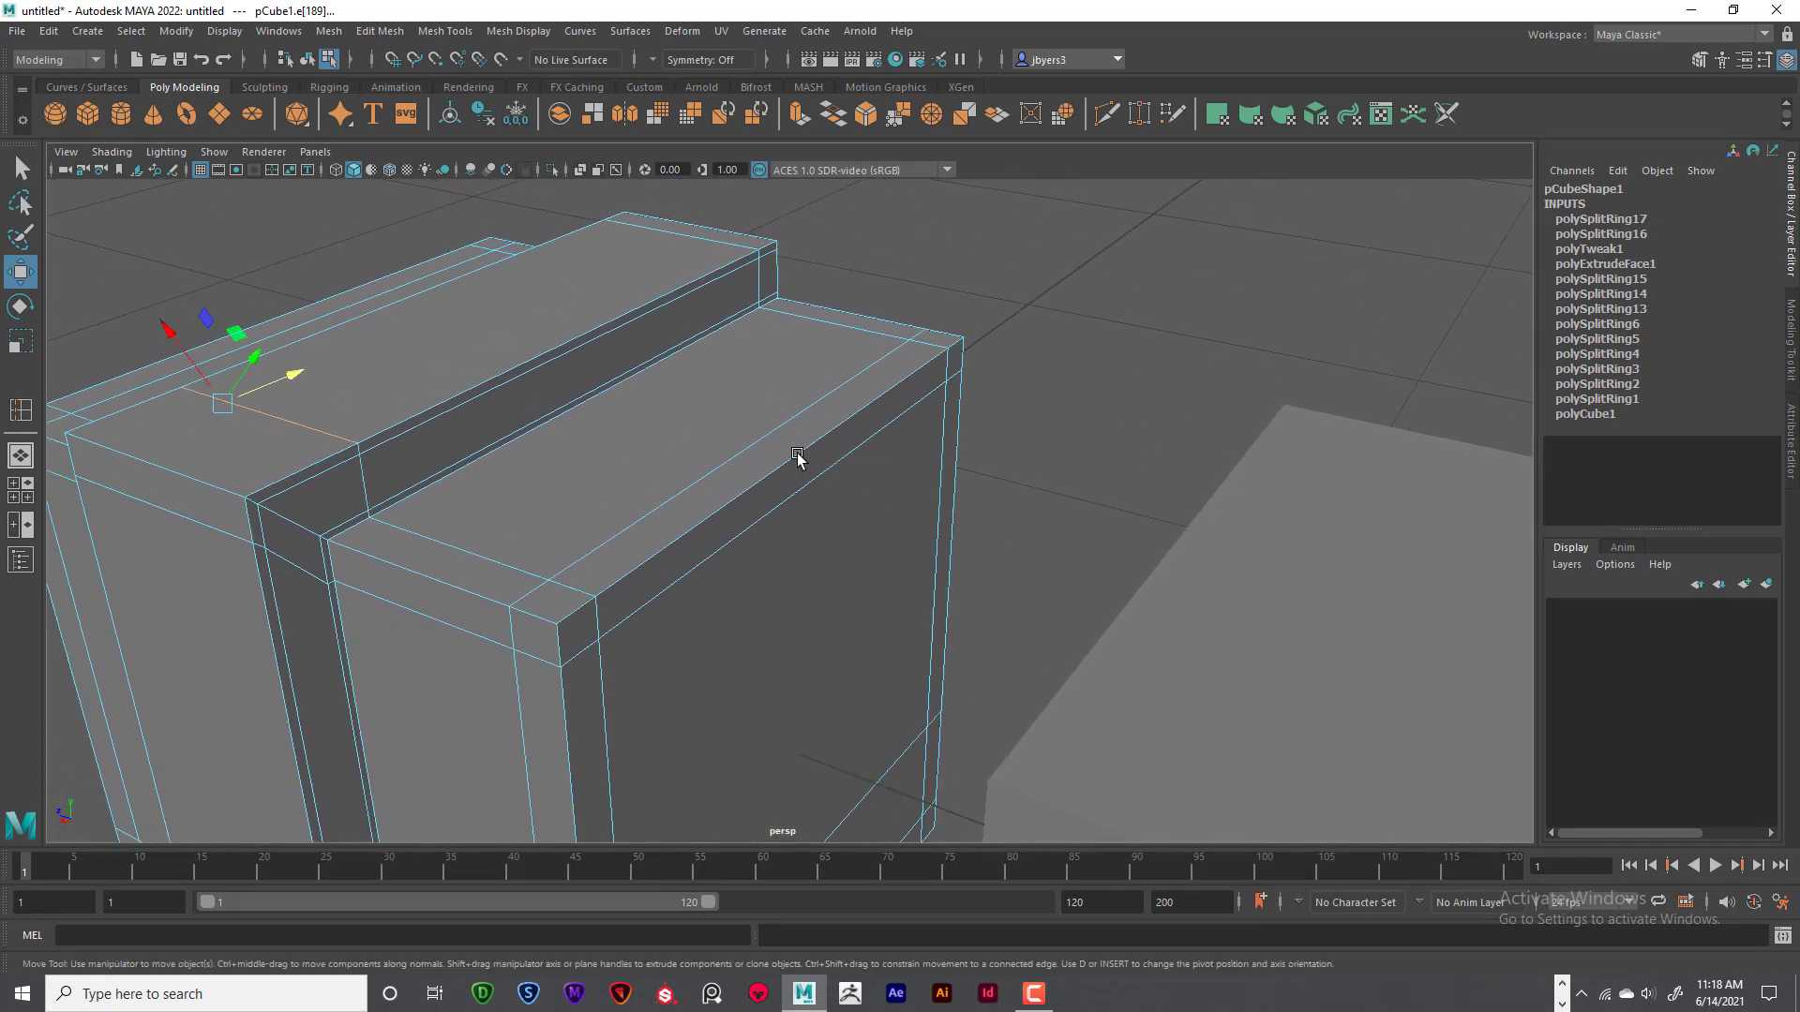
pyautogui.keyDown('shift'); pyautogui.click(362, 451); pyautogui.keyUp('shift')
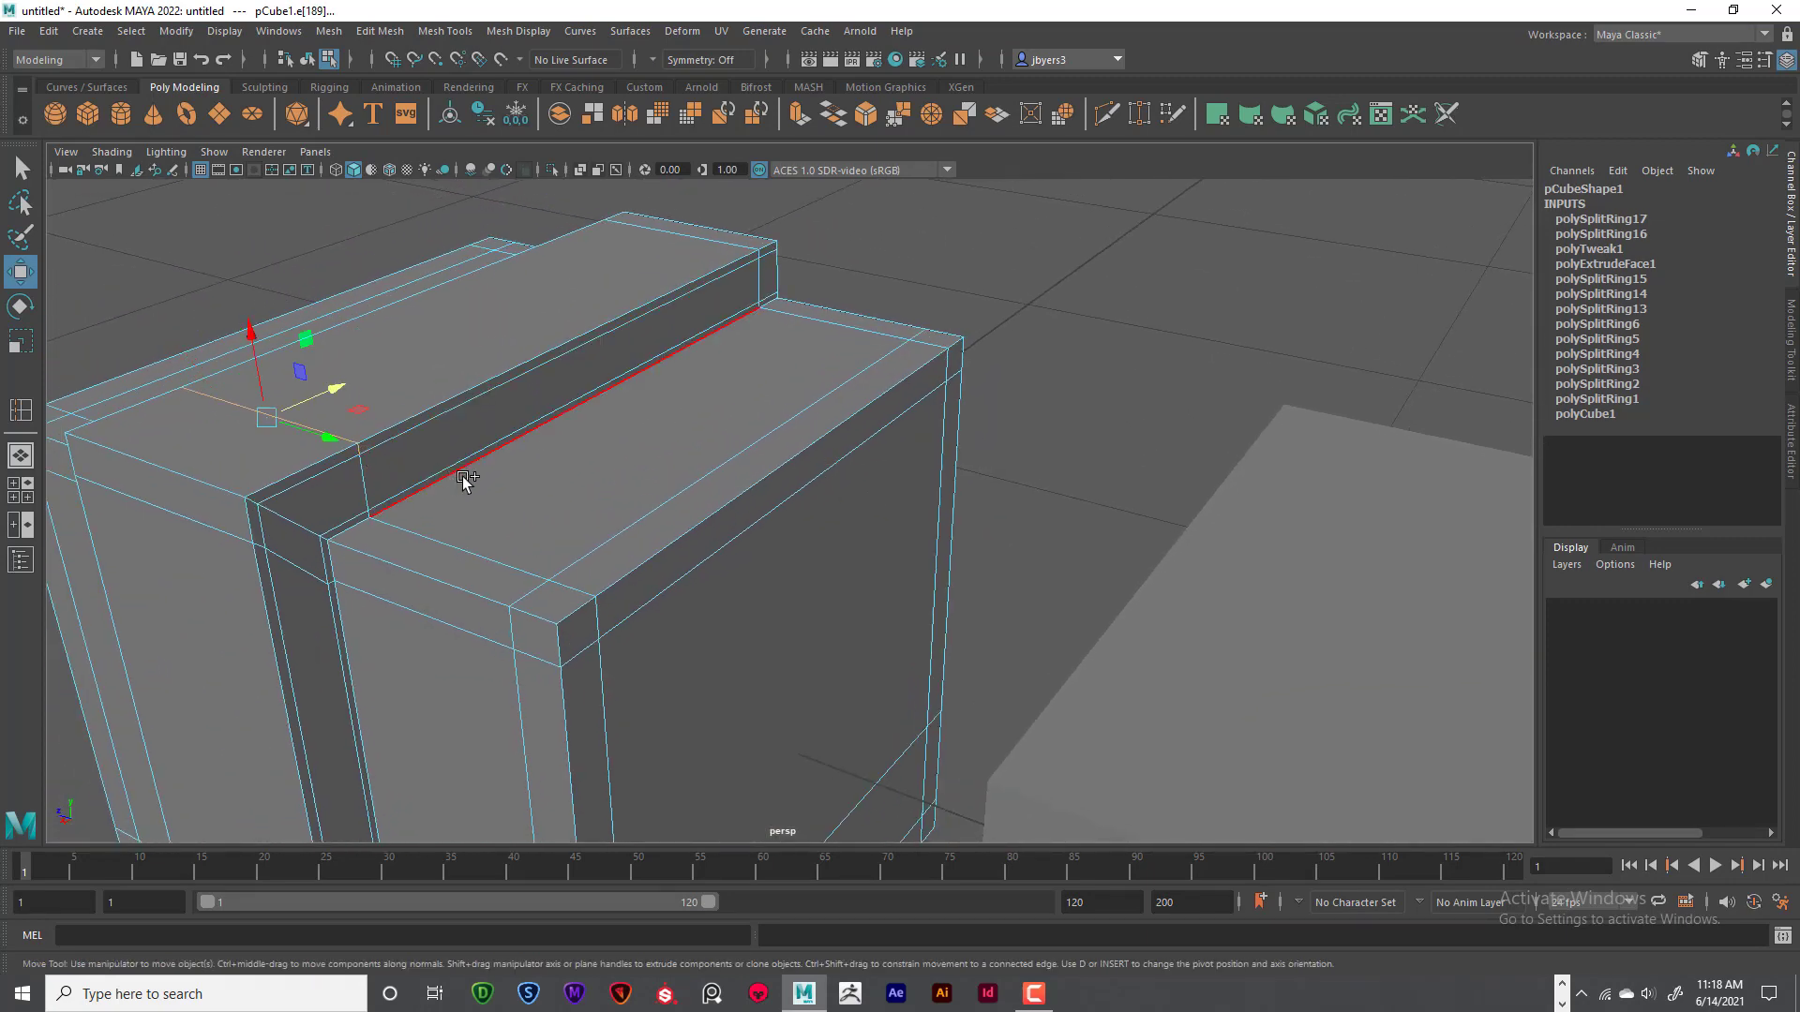
pyautogui.keyDown('alt'); pyautogui.moveTo(514, 486); pyautogui.dragTo(682, 502); pyautogui.keyUp('alt')
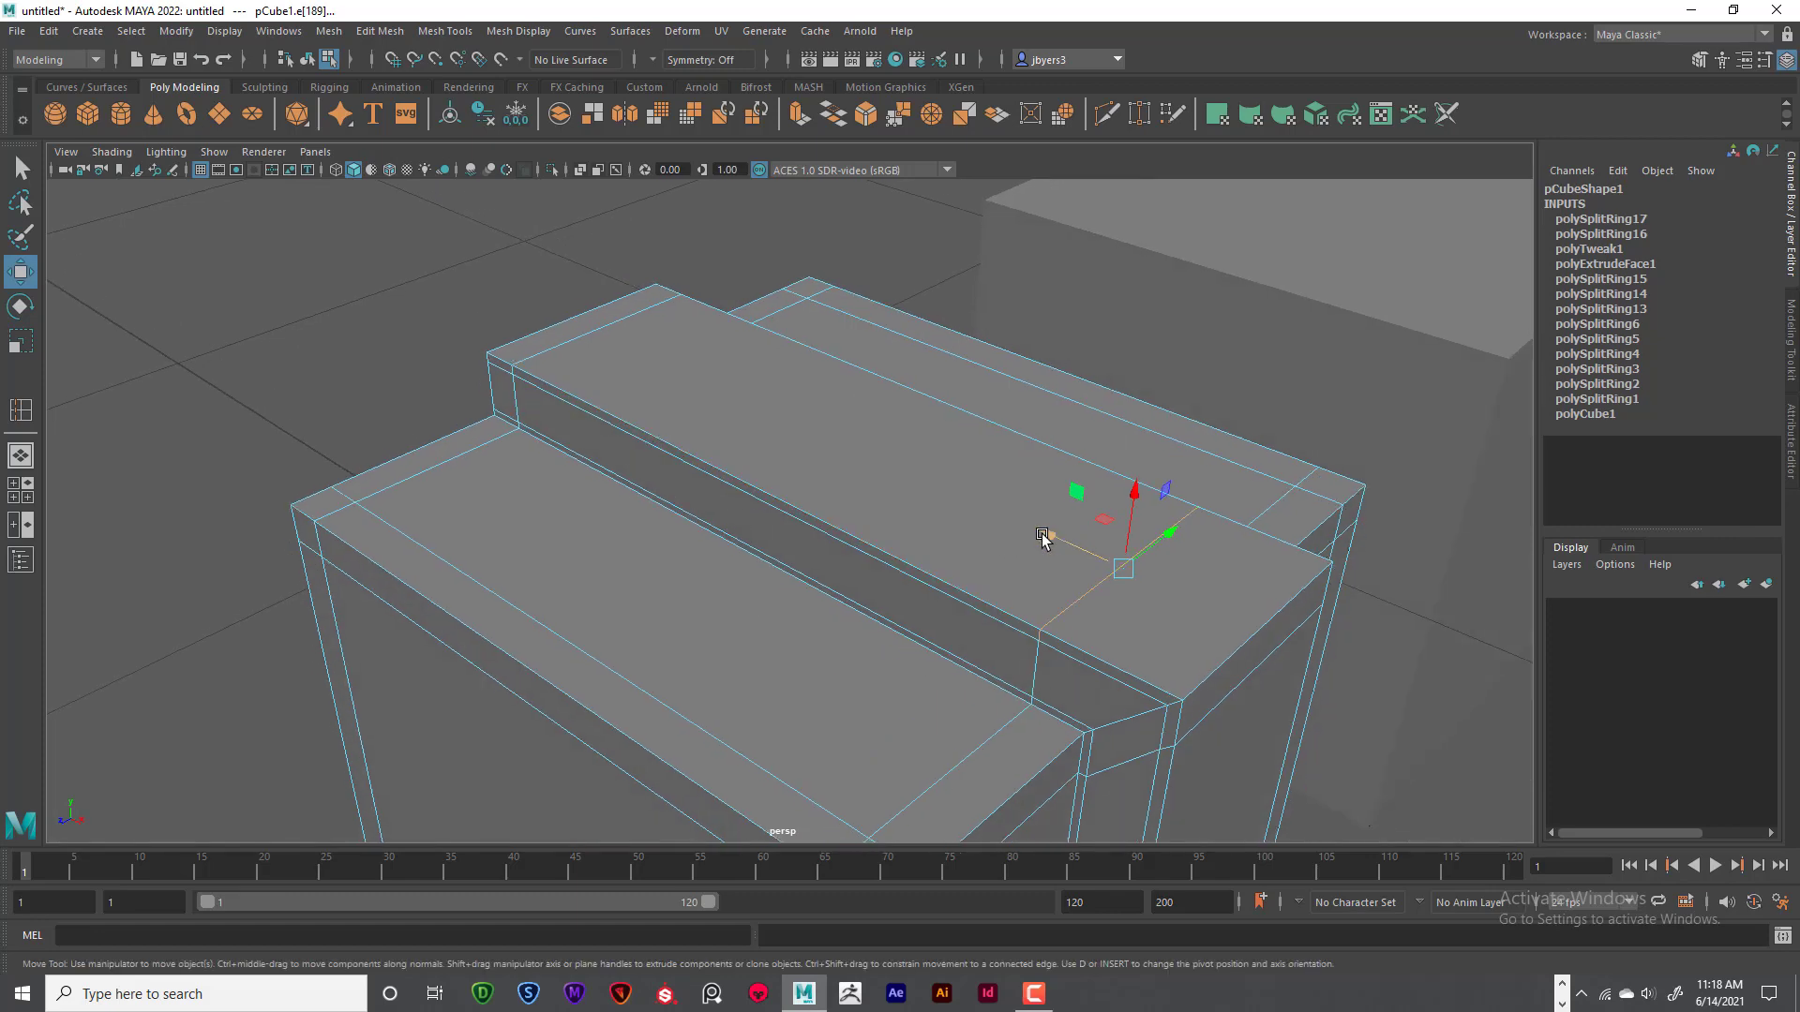
pyautogui.moveTo(1047, 533); pyautogui.dragTo(1124, 550)
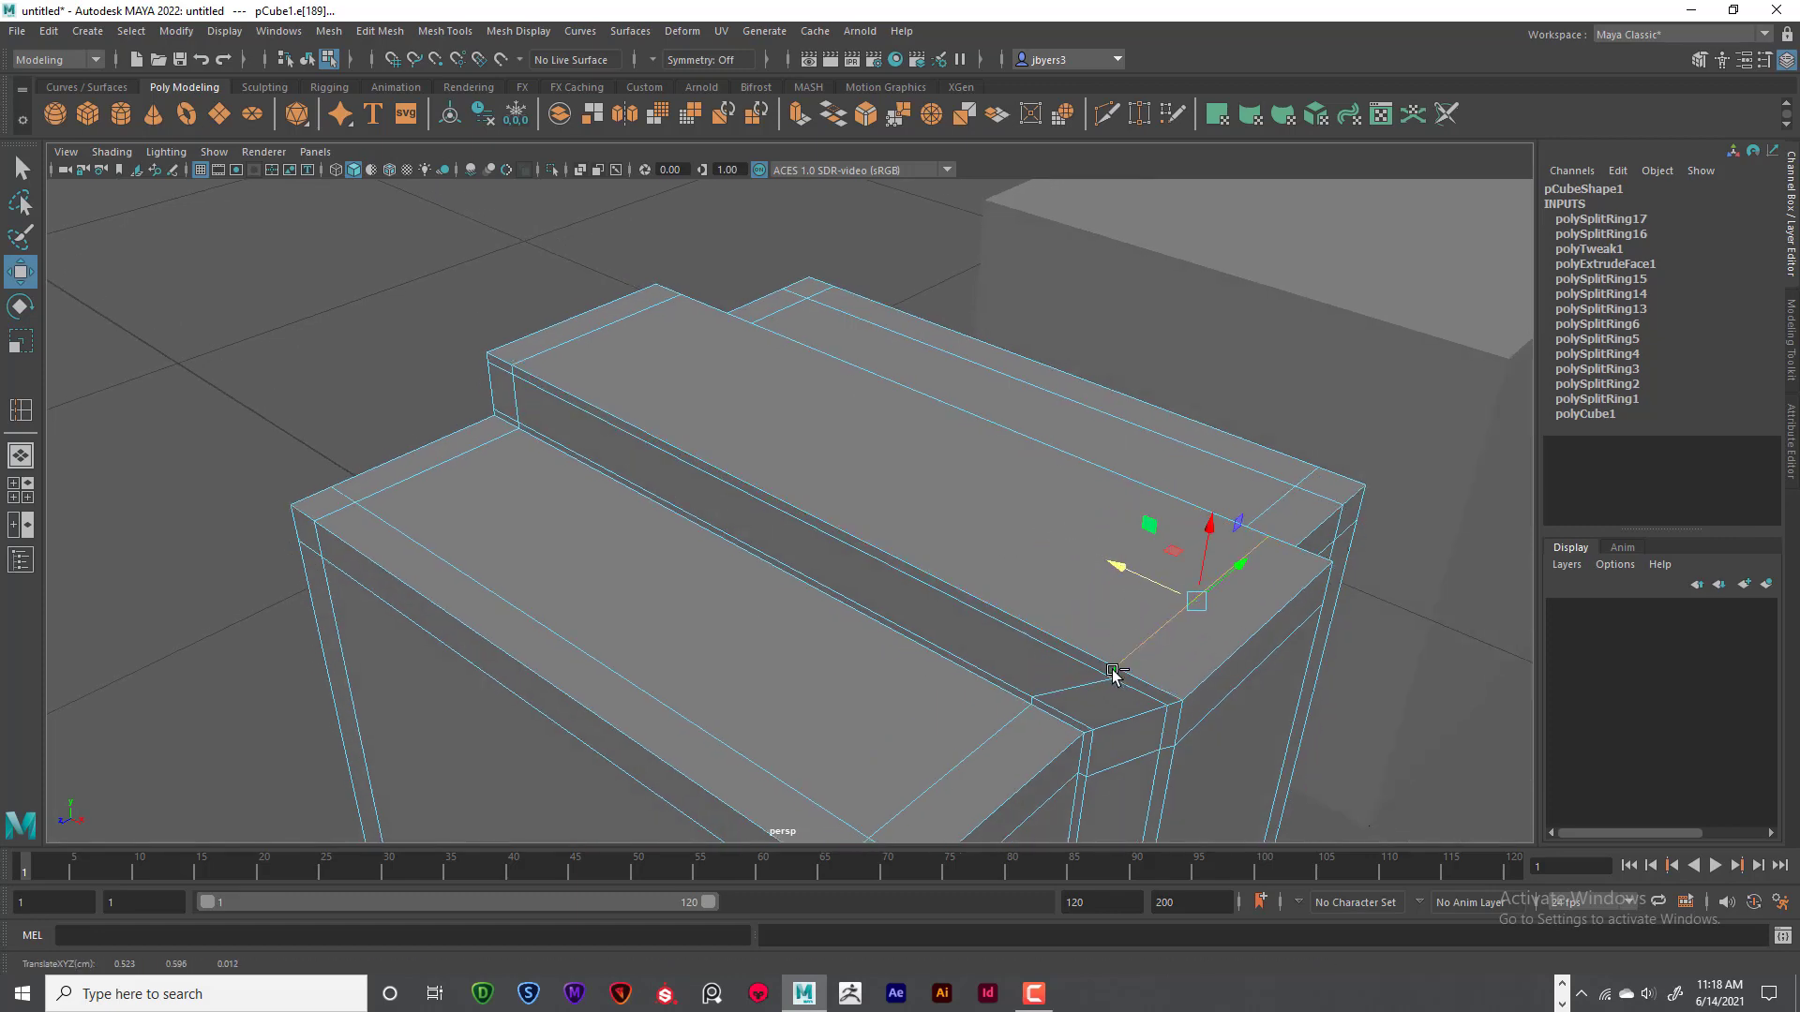
pyautogui.press('q')
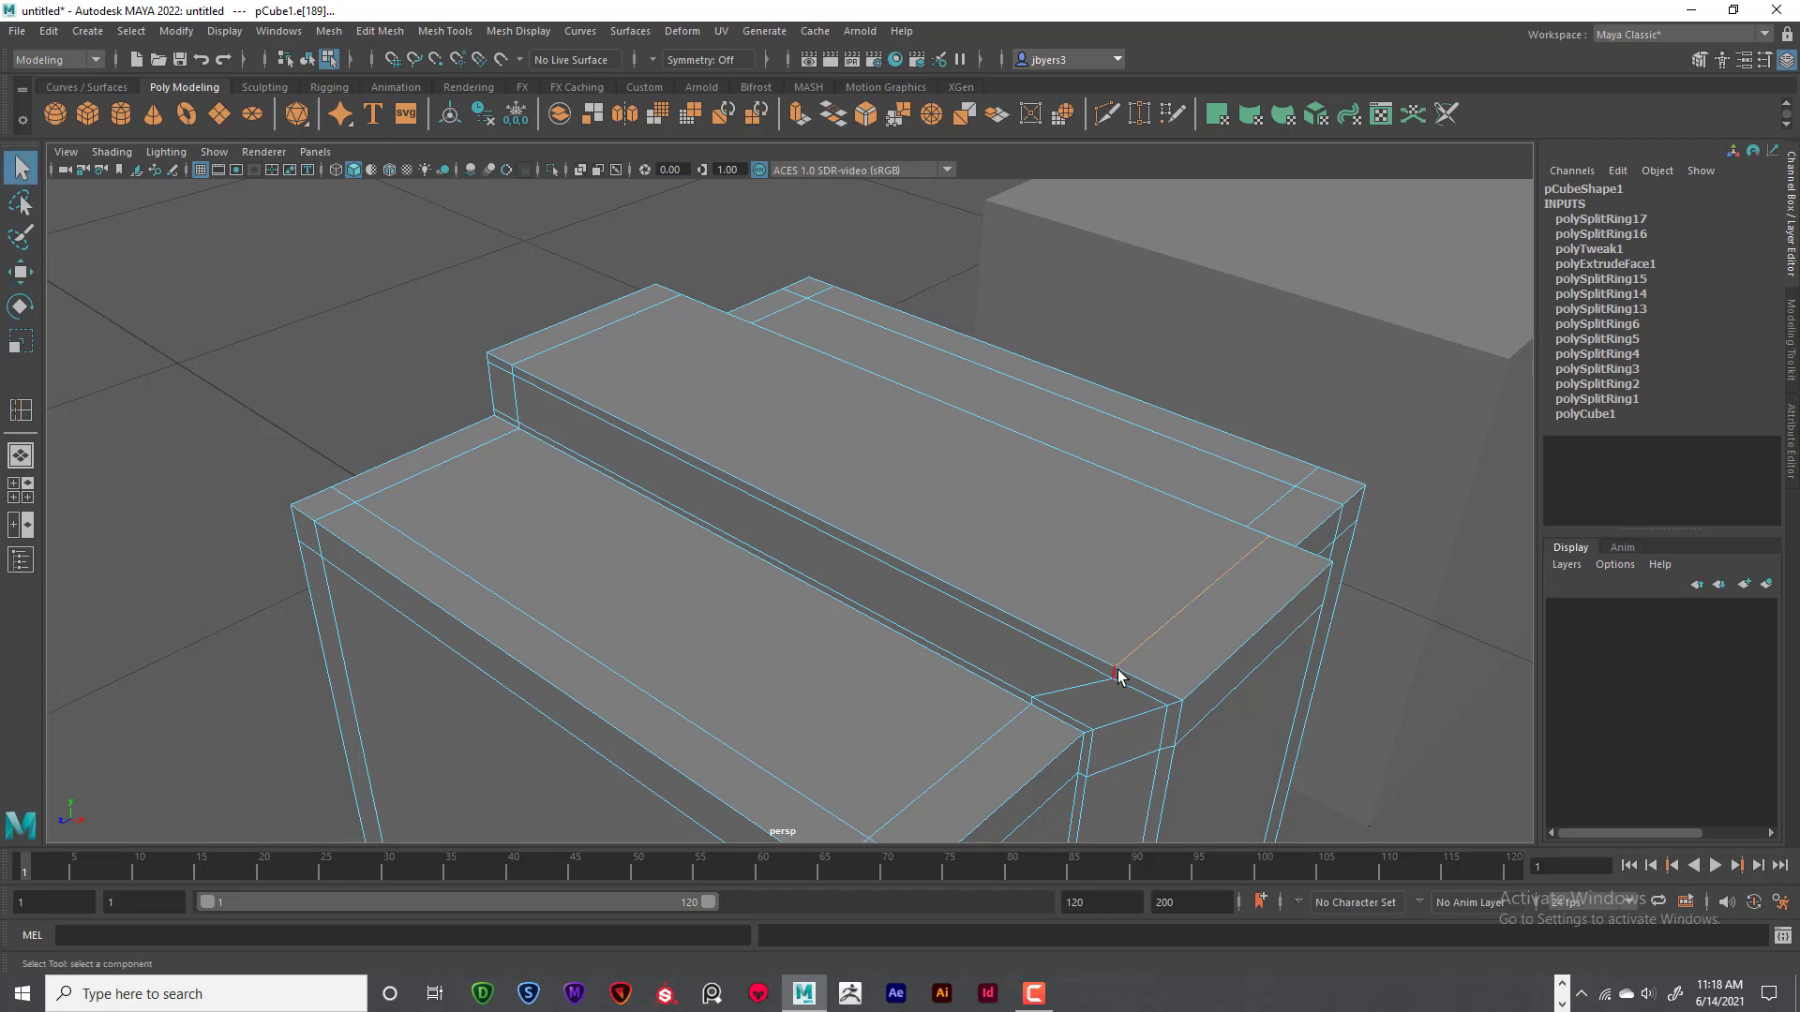
# - Reselect the edge across the band's top and nudge it slightly closer to the front corner
pyautogui.keyDown('alt'); pyautogui.moveTo(1118, 675); pyautogui.dragTo(362, 390); pyautogui.keyUp('alt')
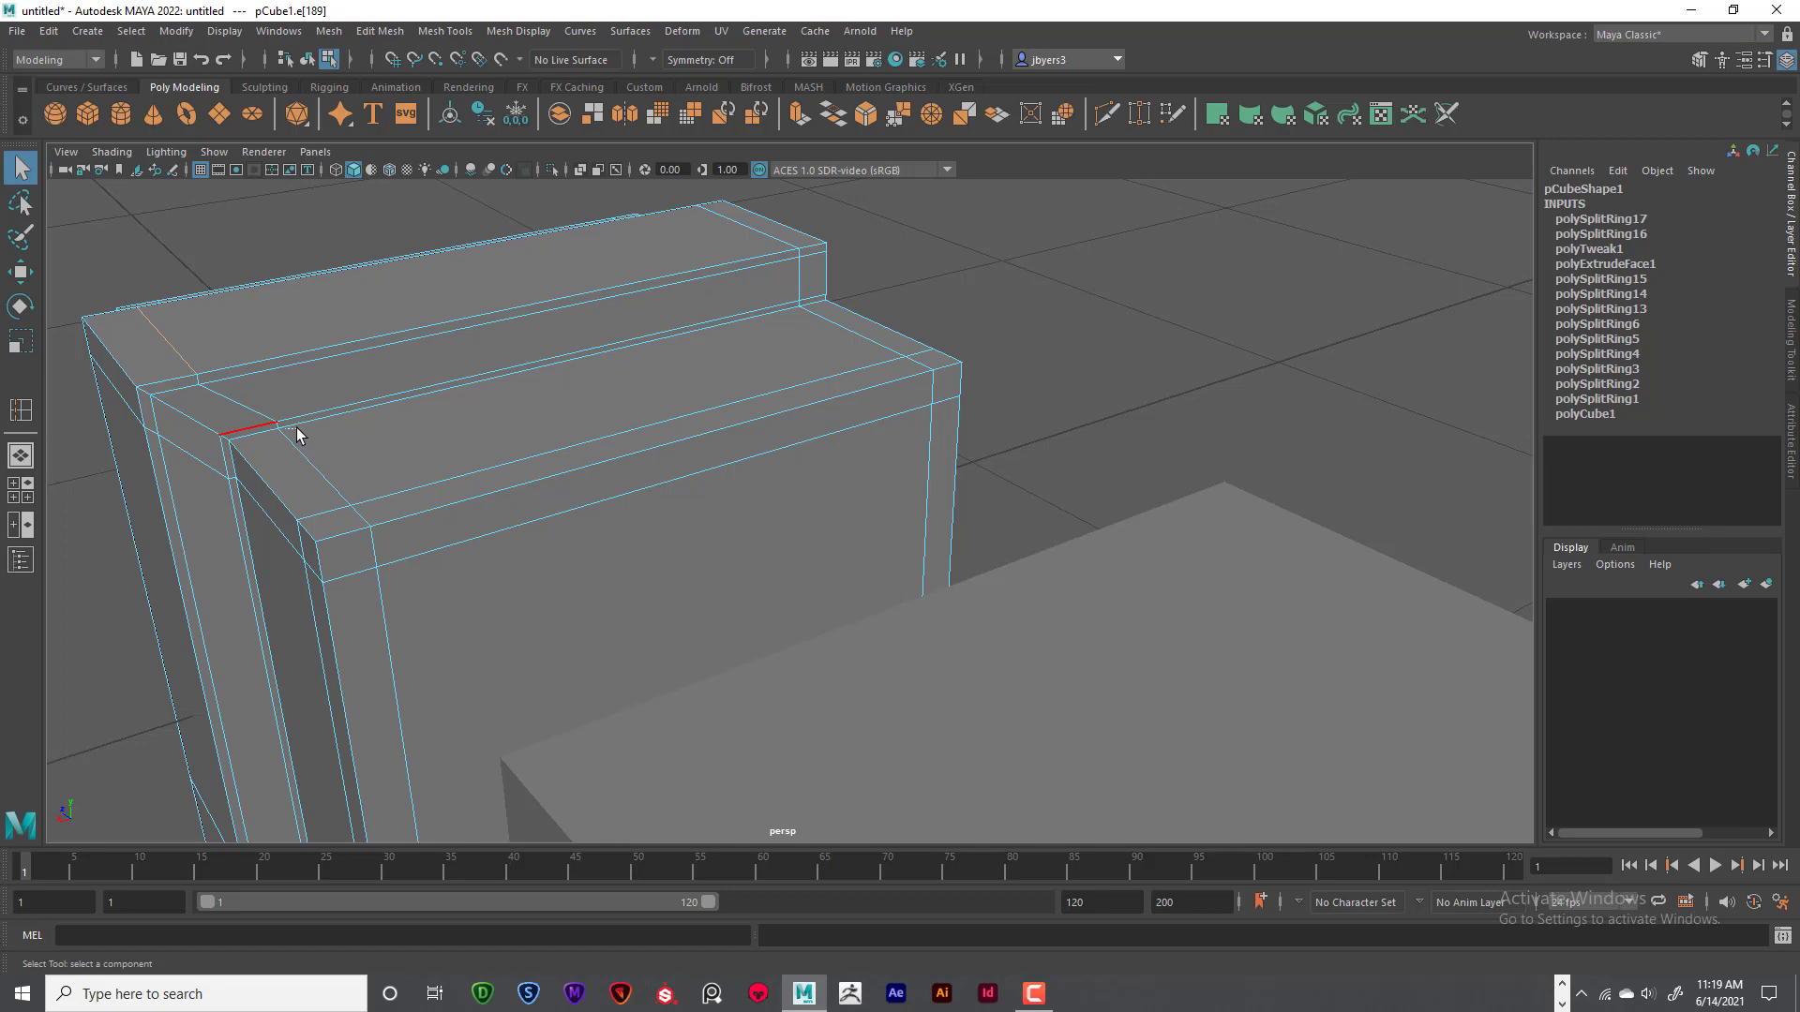
pyautogui.click(330, 442)
pyautogui.keyDown('alt'); pyautogui.moveTo(302, 456); pyautogui.dragTo(354, 472); pyautogui.keyUp('alt')
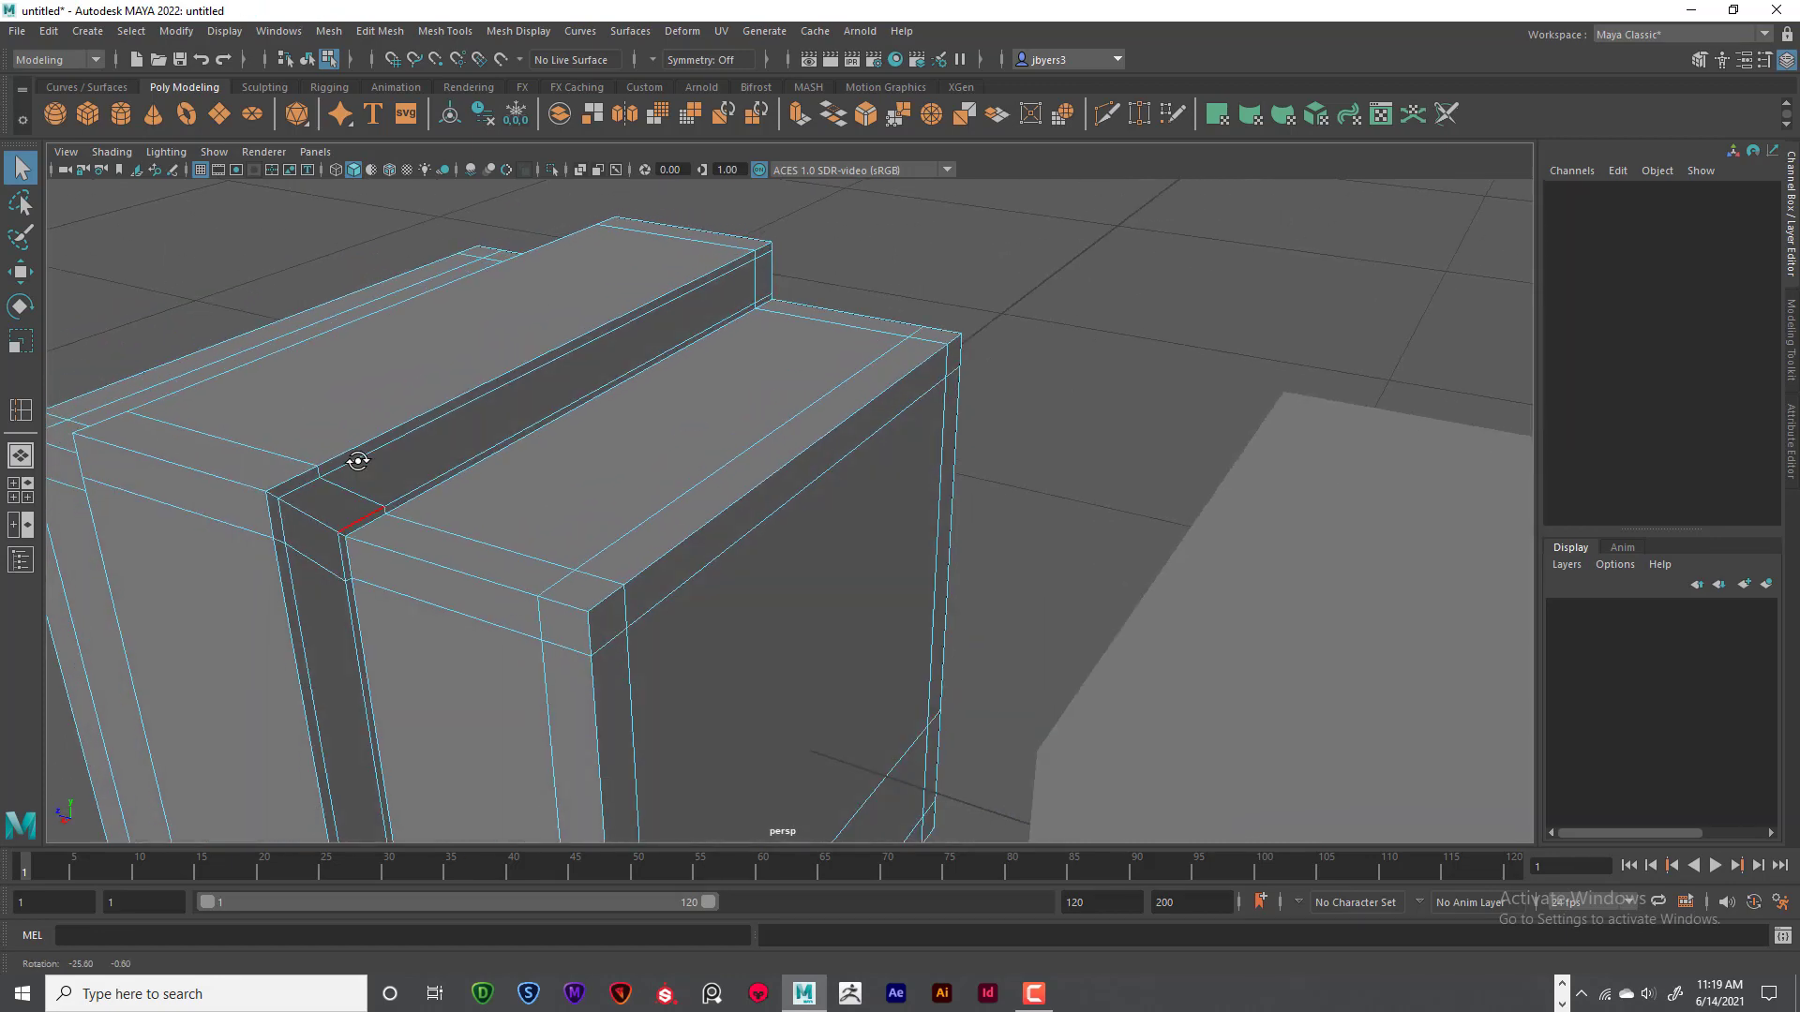
pyautogui.click(263, 447)
pyautogui.press('w')
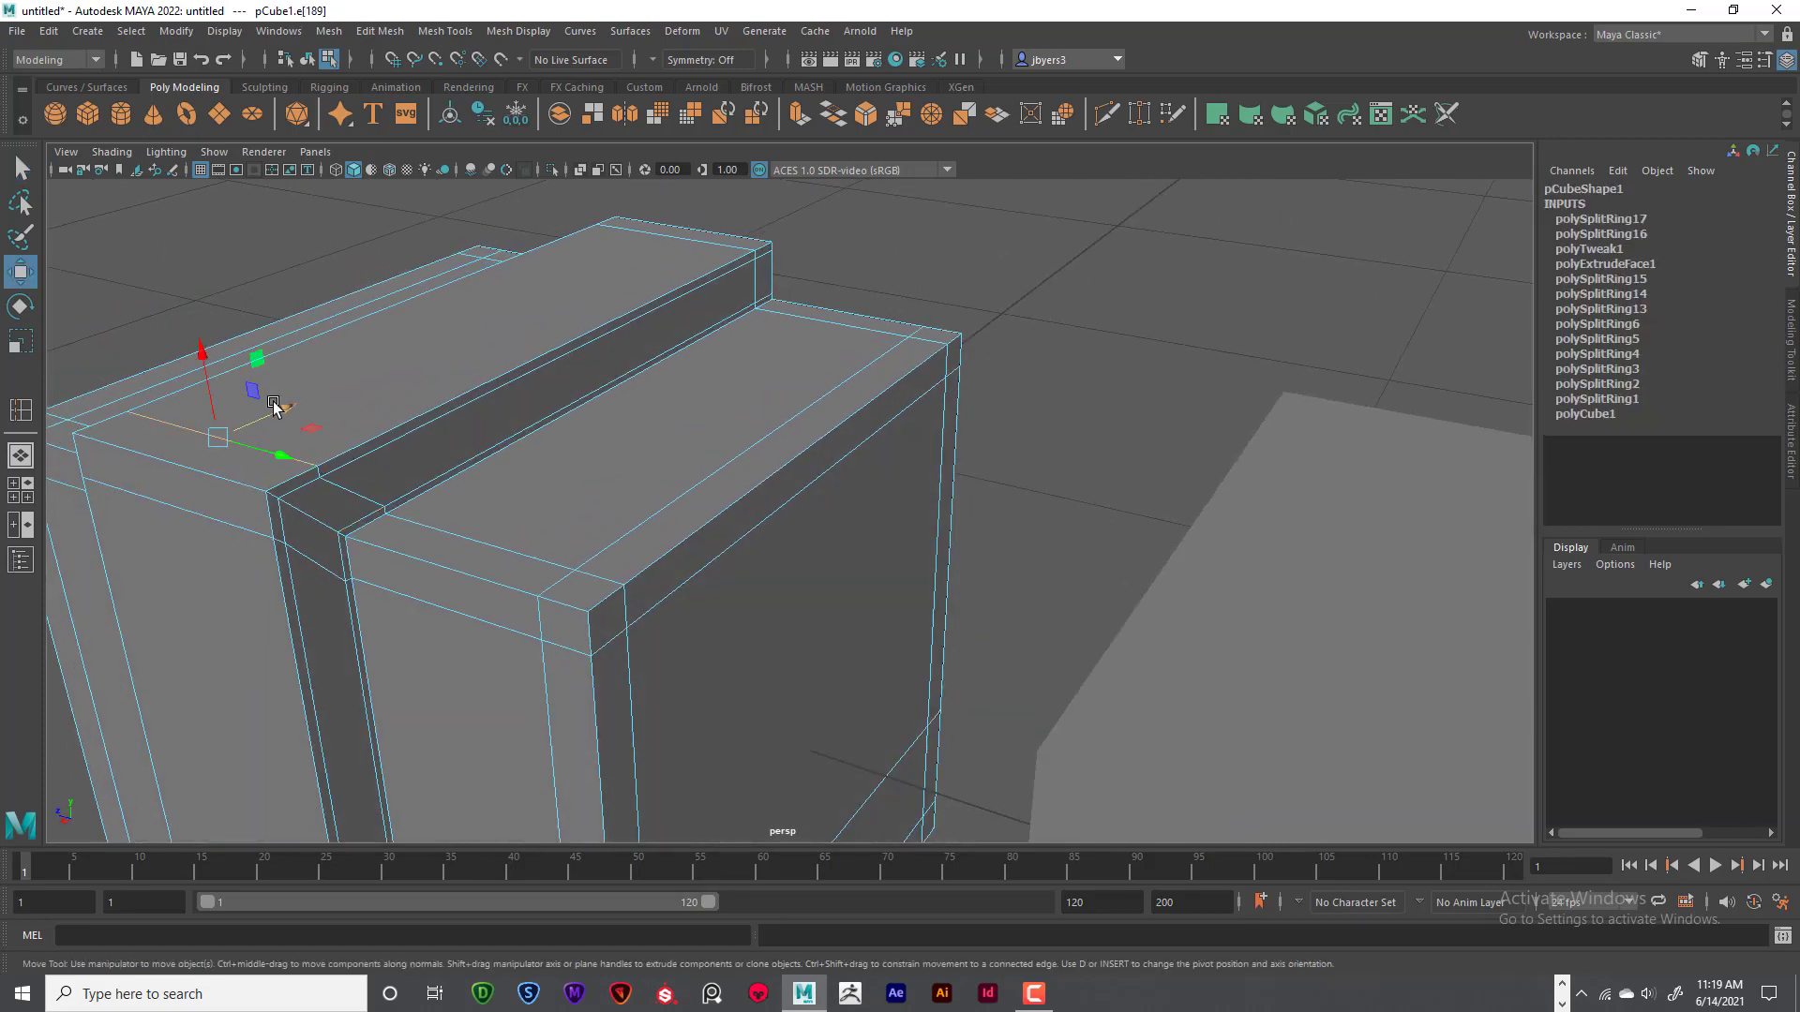
pyautogui.moveTo(262, 447); pyautogui.dragTo(272, 415, button='middle')
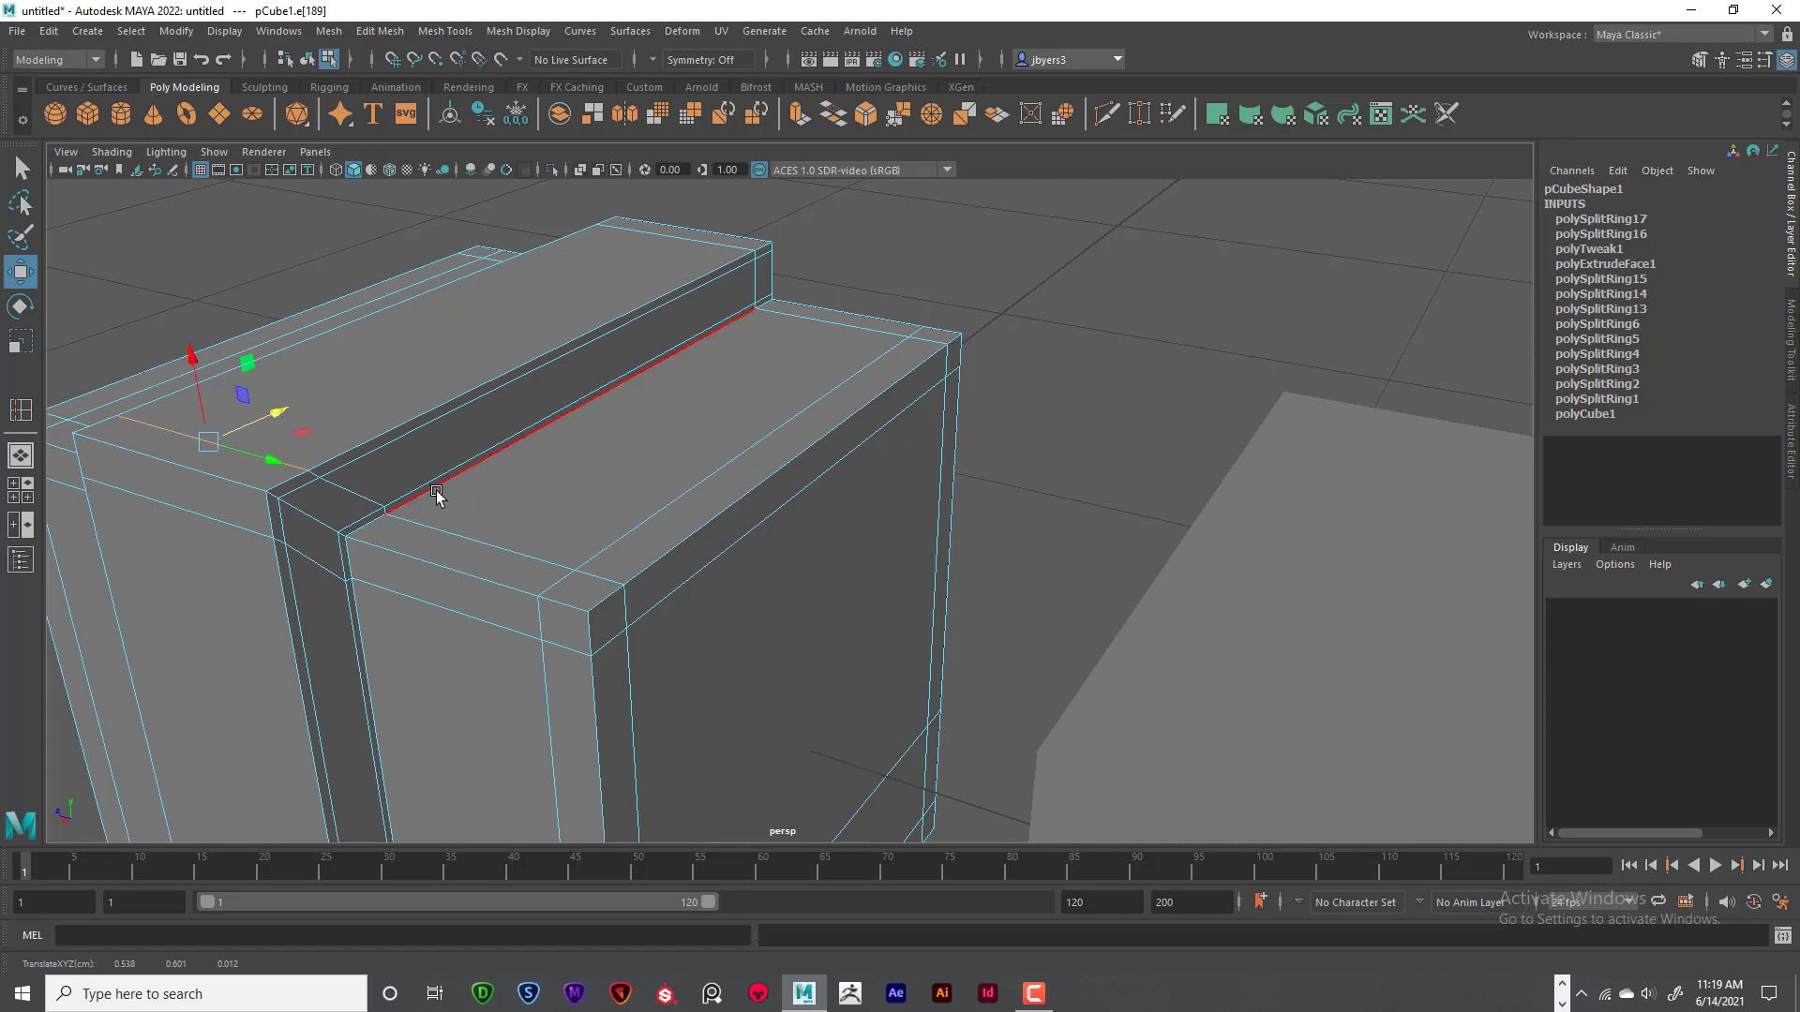
# - Return the banded cube to object mode, preview it smoothed and inspect the band's edges
pyautogui.keyDown('alt'); pyautogui.moveTo(463, 494); pyautogui.dragTo(844, 390); pyautogui.keyUp('alt')
pyautogui.moveTo(834, 350); pyautogui.dragTo(812, 466, button='right')
pyautogui.keyDown('alt'); pyautogui.moveTo(876, 418); pyautogui.dragTo(856, 442); pyautogui.keyUp('alt')
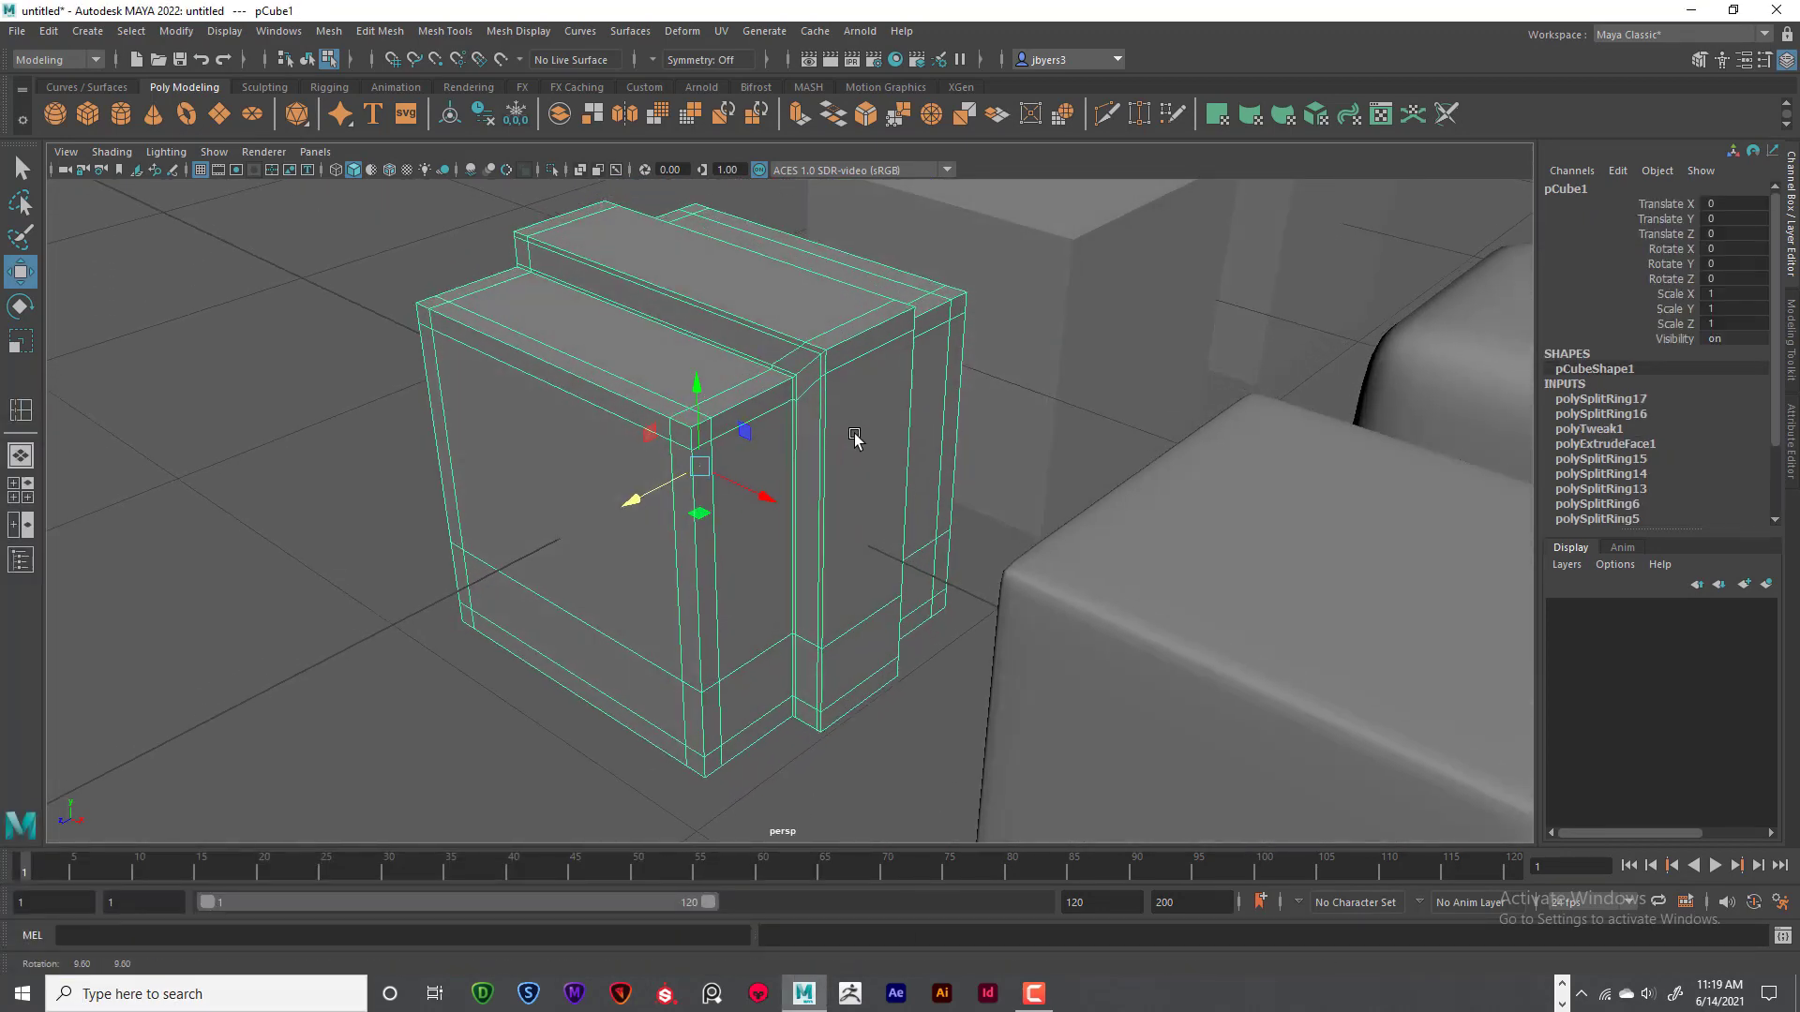
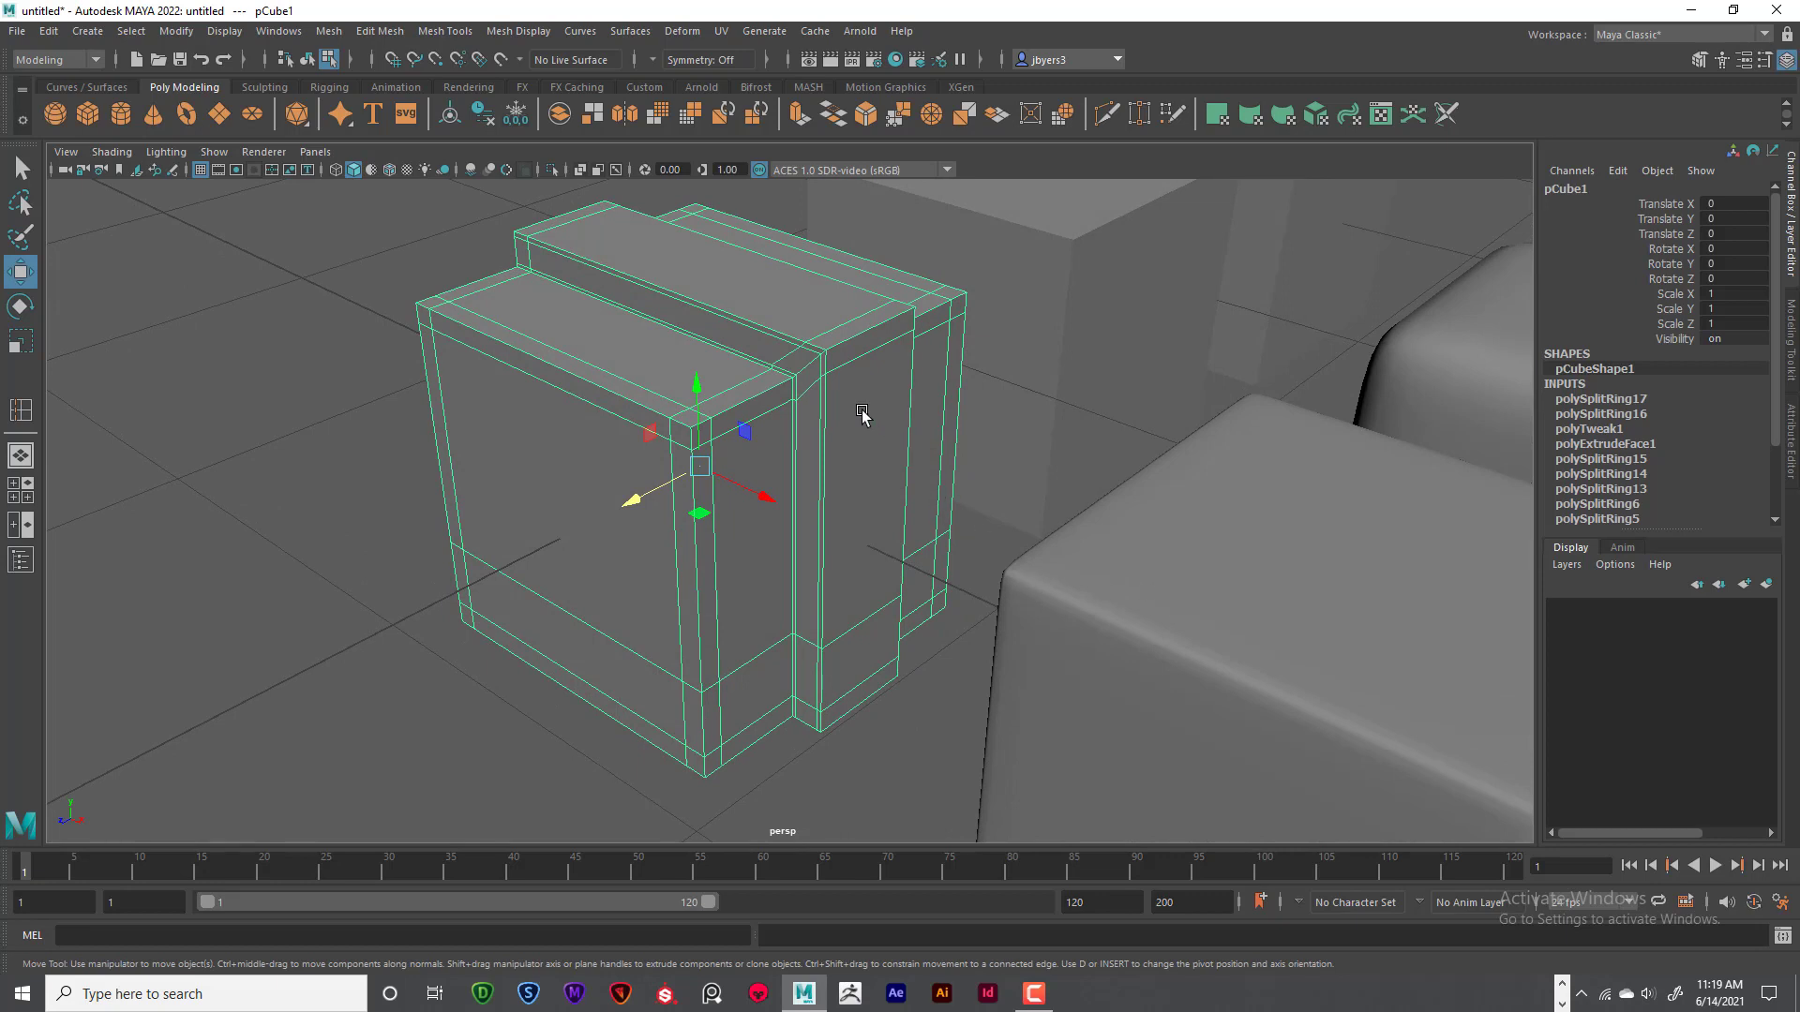
pyautogui.press('3')
pyautogui.moveTo(797, 309); pyautogui.dragTo(792, 401, button='right')
pyautogui.scroll(-3, 825, 402)
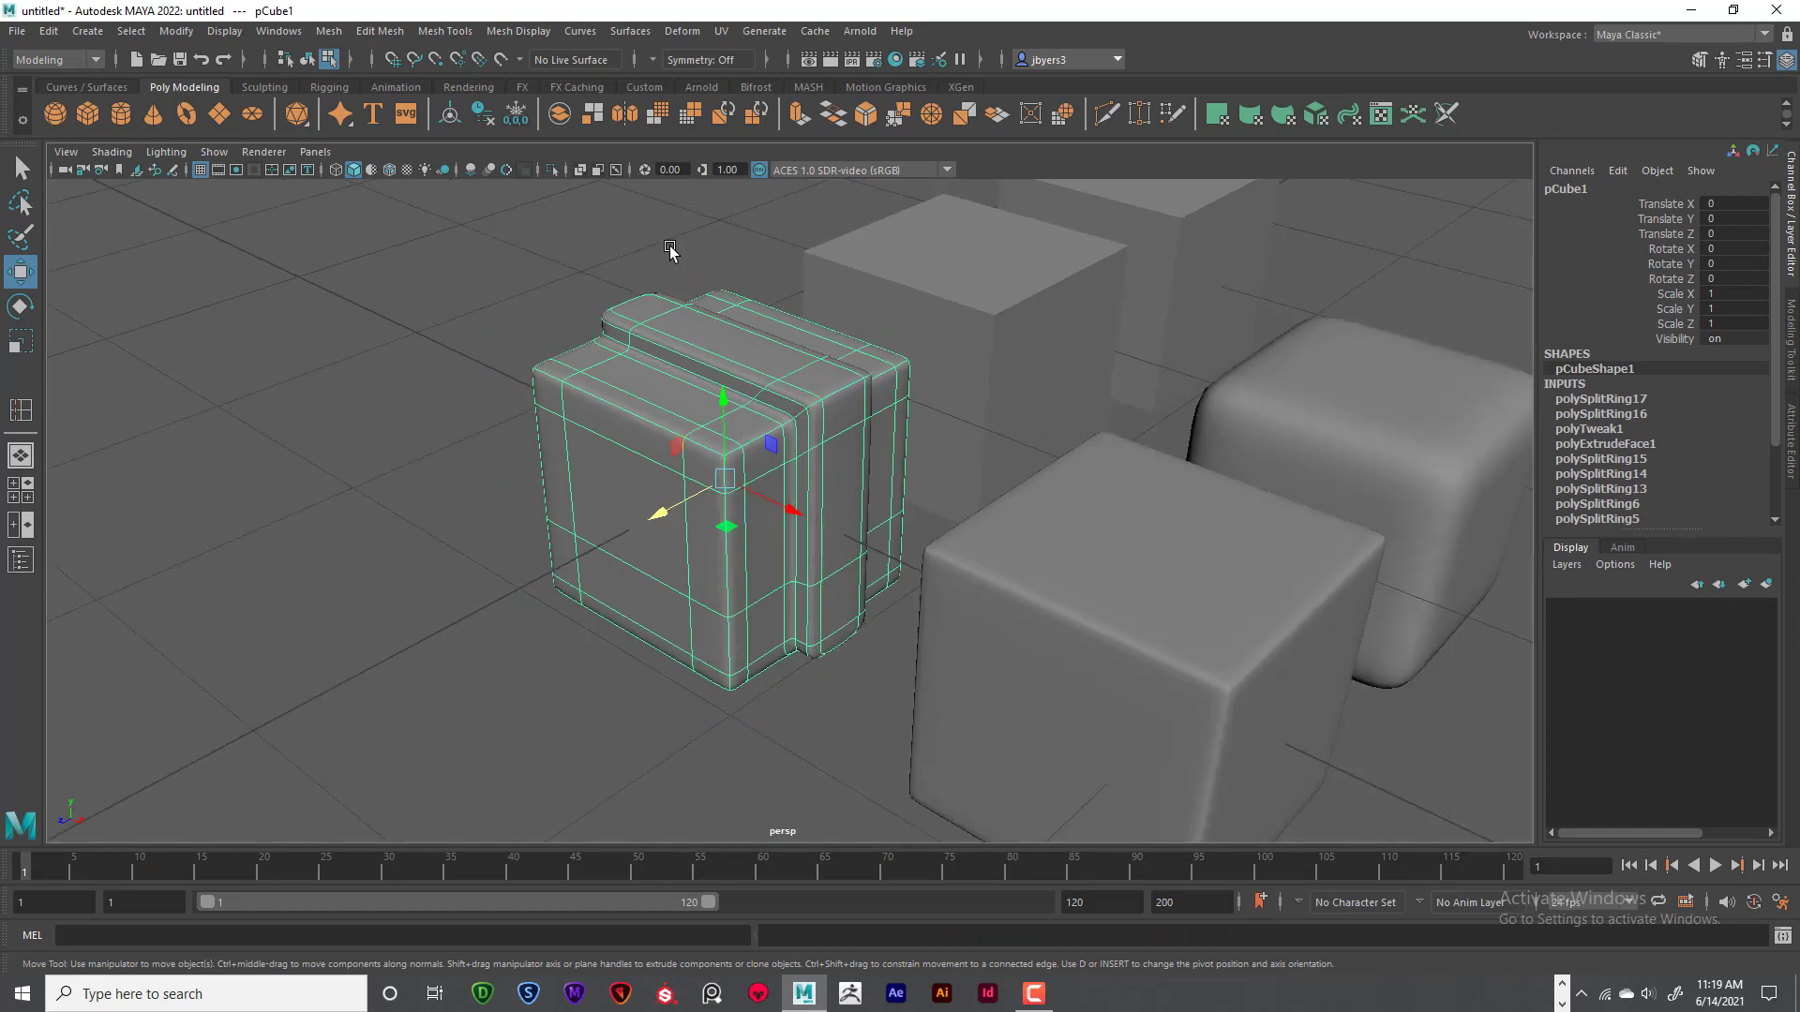
pyautogui.click(671, 251)
pyautogui.keyDown('alt'); pyautogui.moveTo(830, 382); pyautogui.dragTo(851, 300); pyautogui.keyUp('alt')
pyautogui.keyDown('alt'); pyautogui.moveTo(870, 431); pyautogui.dragTo(817, 420); pyautogui.keyUp('alt')
# - Turn off the cube's smooth preview and examine the band's supporting edges and corners from both sides
pyautogui.rightClick(802, 384)
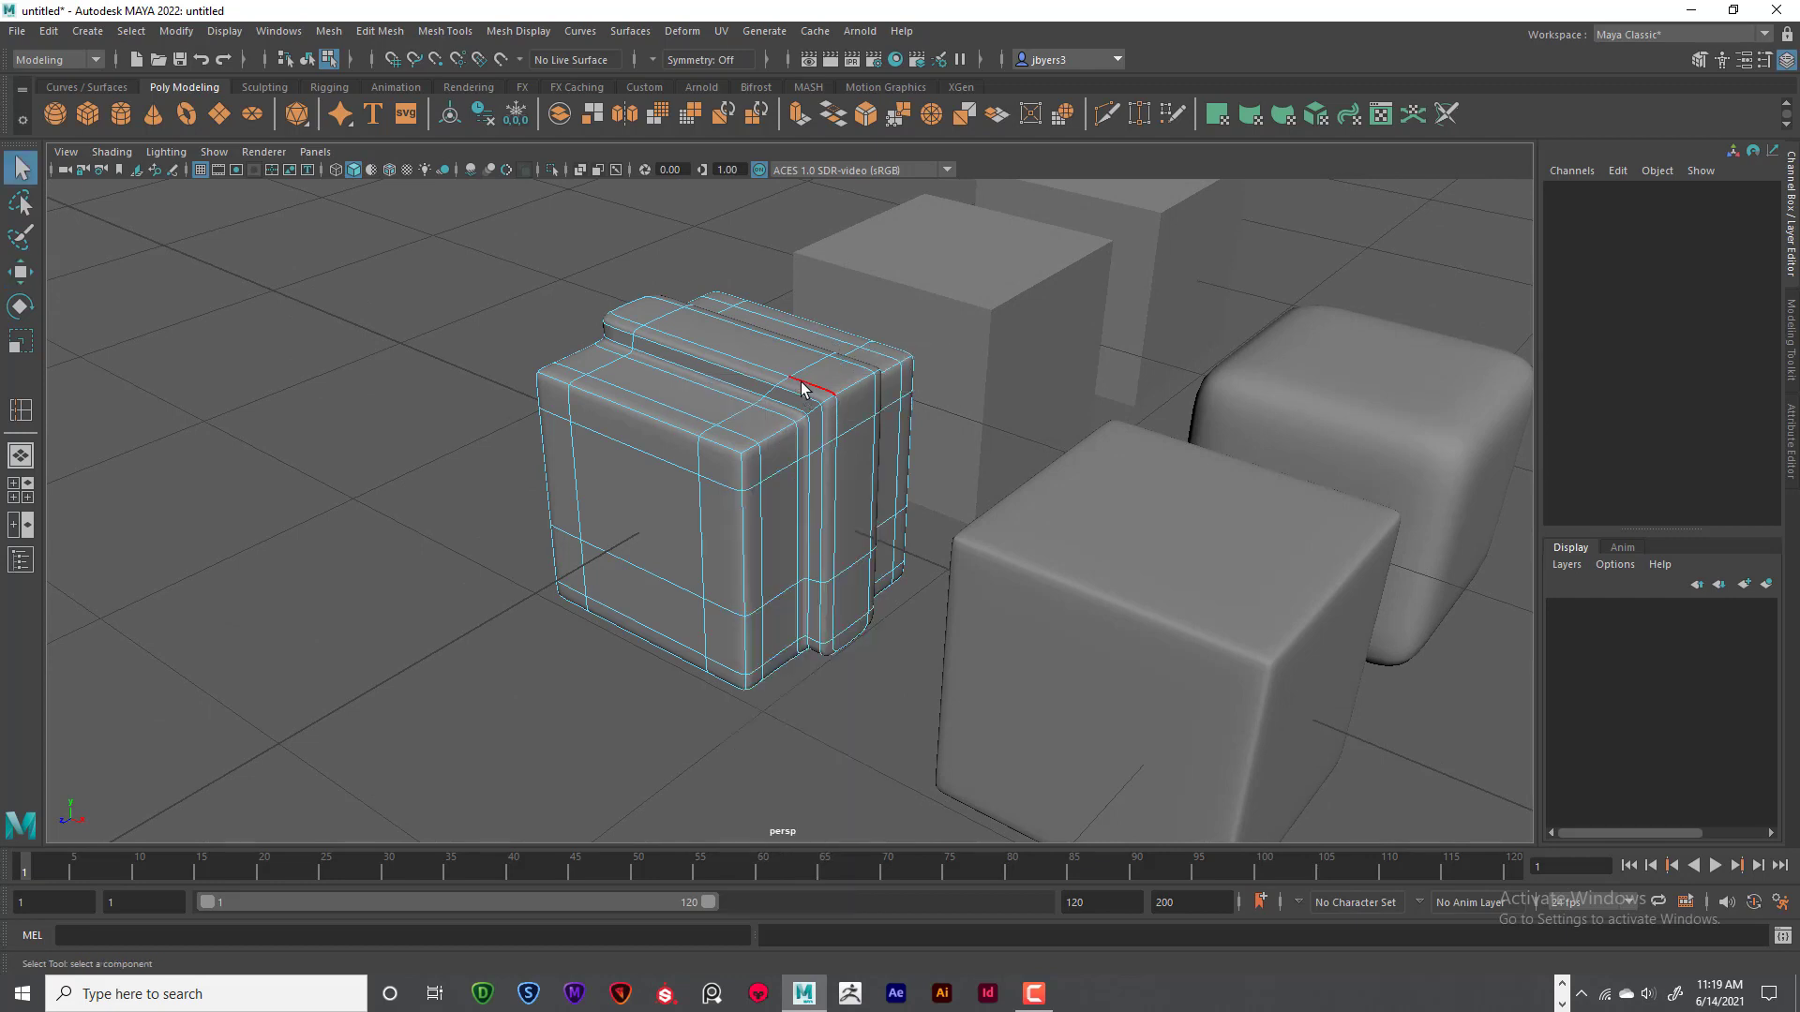
pyautogui.press('1')
pyautogui.moveTo(800, 382); pyautogui.dragTo(776, 504, button='right')
pyautogui.keyDown('alt'); pyautogui.moveTo(764, 373); pyautogui.dragTo(837, 357); pyautogui.keyUp('alt')
pyautogui.scroll(5, 819, 361)
pyautogui.keyDown('alt'); pyautogui.moveTo(675, 220); pyautogui.dragTo(753, 326, button='middle'); pyautogui.keyUp('alt')
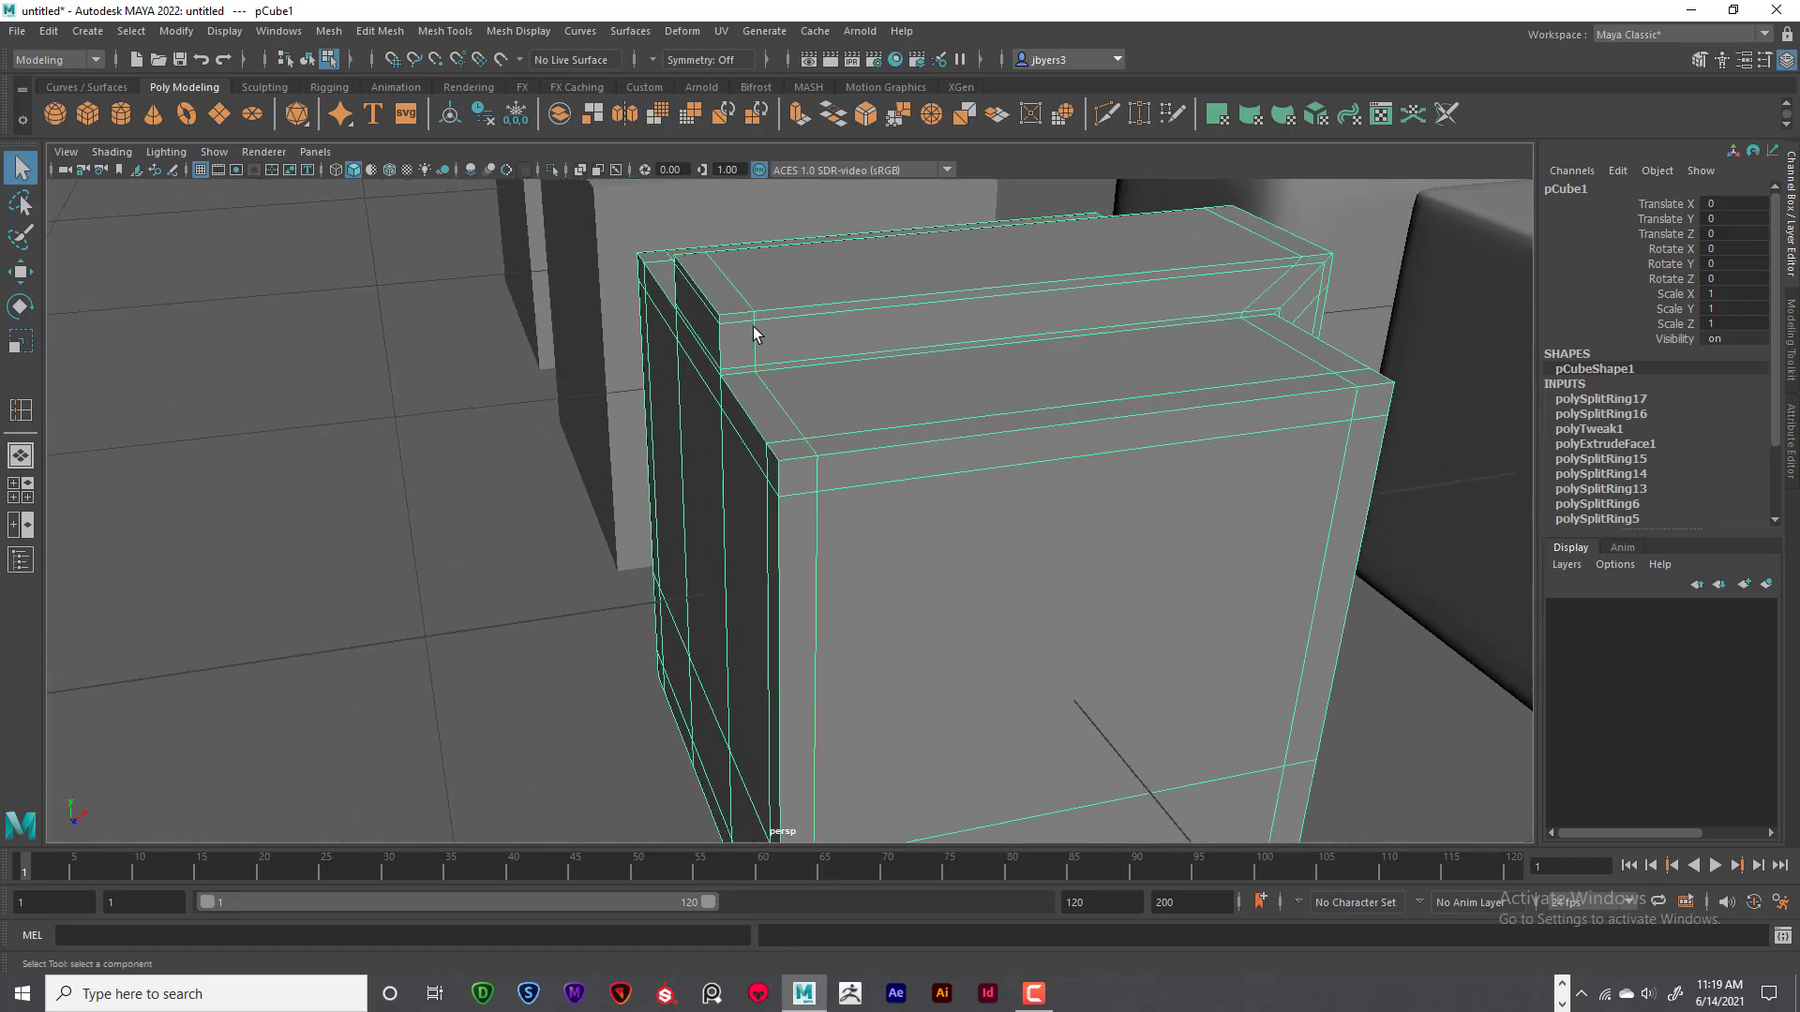
pyautogui.keyDown('alt'); pyautogui.moveTo(753, 327); pyautogui.dragTo(734, 305); pyautogui.keyUp('alt')
pyautogui.keyDown('alt'); pyautogui.moveTo(800, 419); pyautogui.dragTo(870, 418); pyautogui.keyUp('alt')
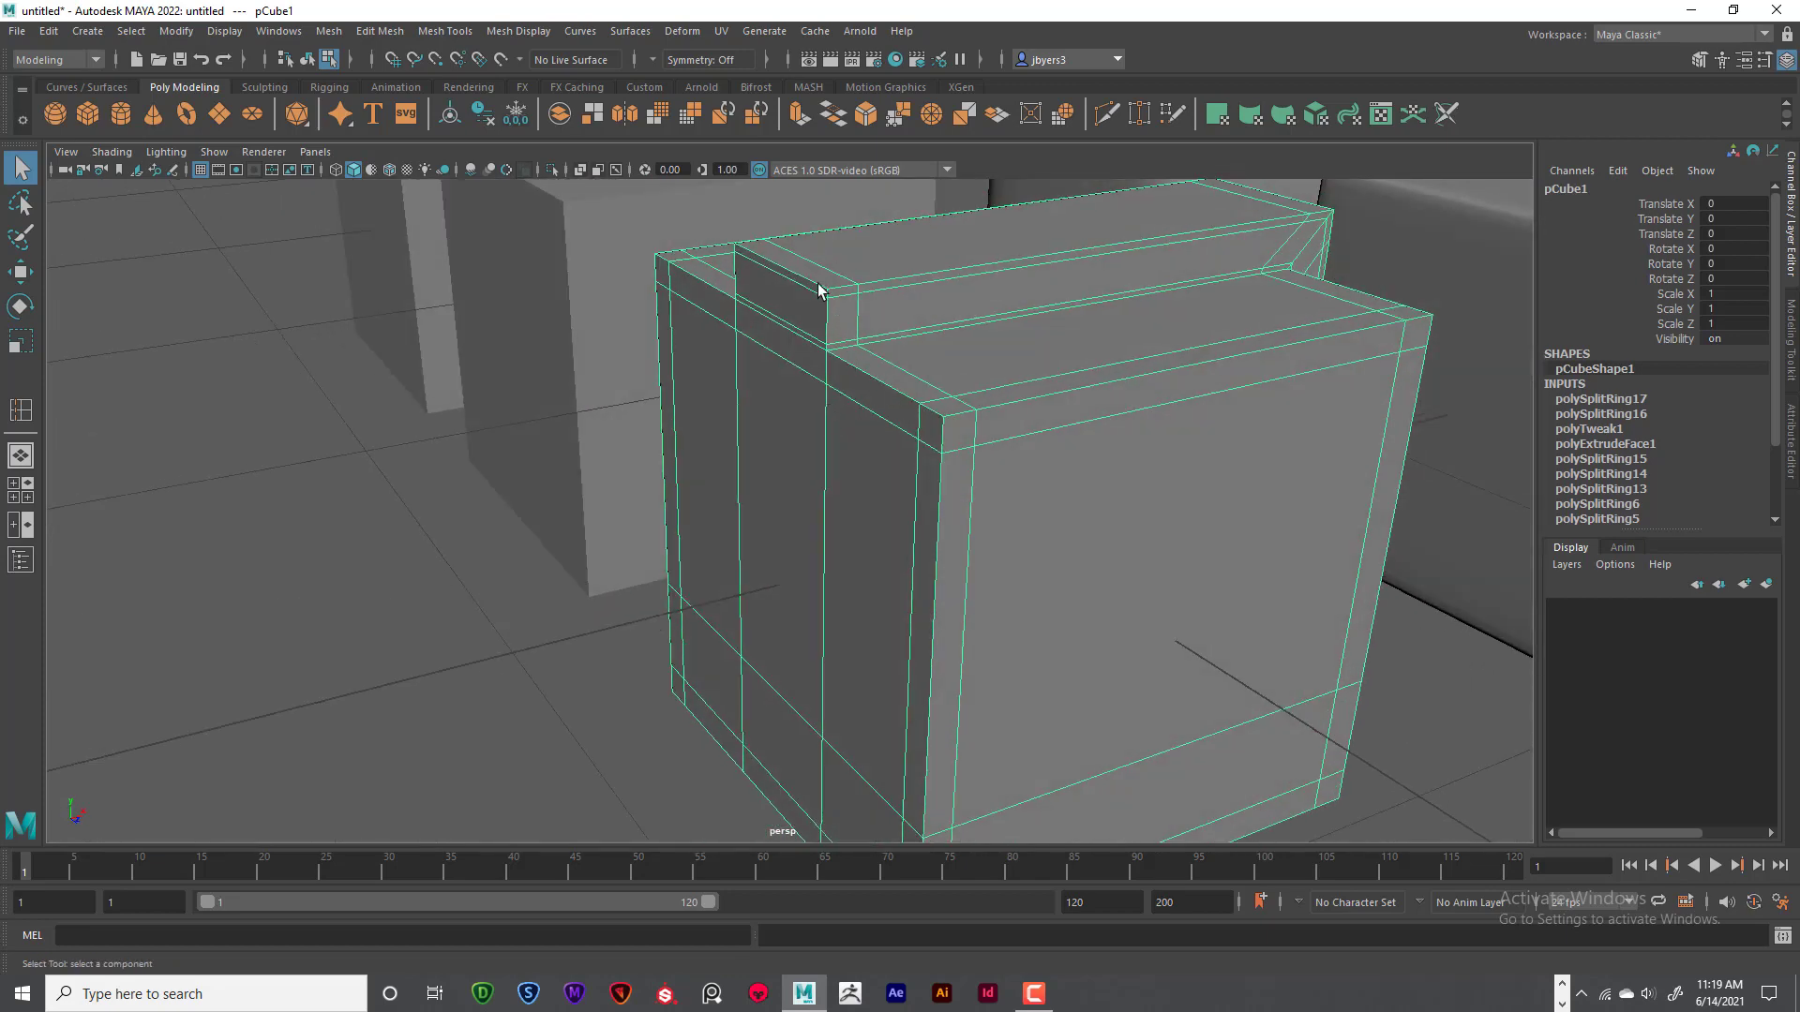
pyautogui.keyDown('alt'); pyautogui.moveTo(817, 300); pyautogui.dragTo(884, 345); pyautogui.keyUp('alt')
pyautogui.moveTo(858, 443)
pyautogui.keyDown('alt'); pyautogui.mouseDown()
pyautogui.moveTo(828, 406)
pyautogui.moveTo(856, 410)
pyautogui.mouseUp(); pyautogui.keyUp('alt')
pyautogui.keyDown('alt'); pyautogui.moveTo(952, 345); pyautogui.dragTo(816, 352); pyautogui.keyUp('alt')
pyautogui.keyDown('alt'); pyautogui.moveTo(739, 470); pyautogui.dragTo(590, 492); pyautogui.keyUp('alt')
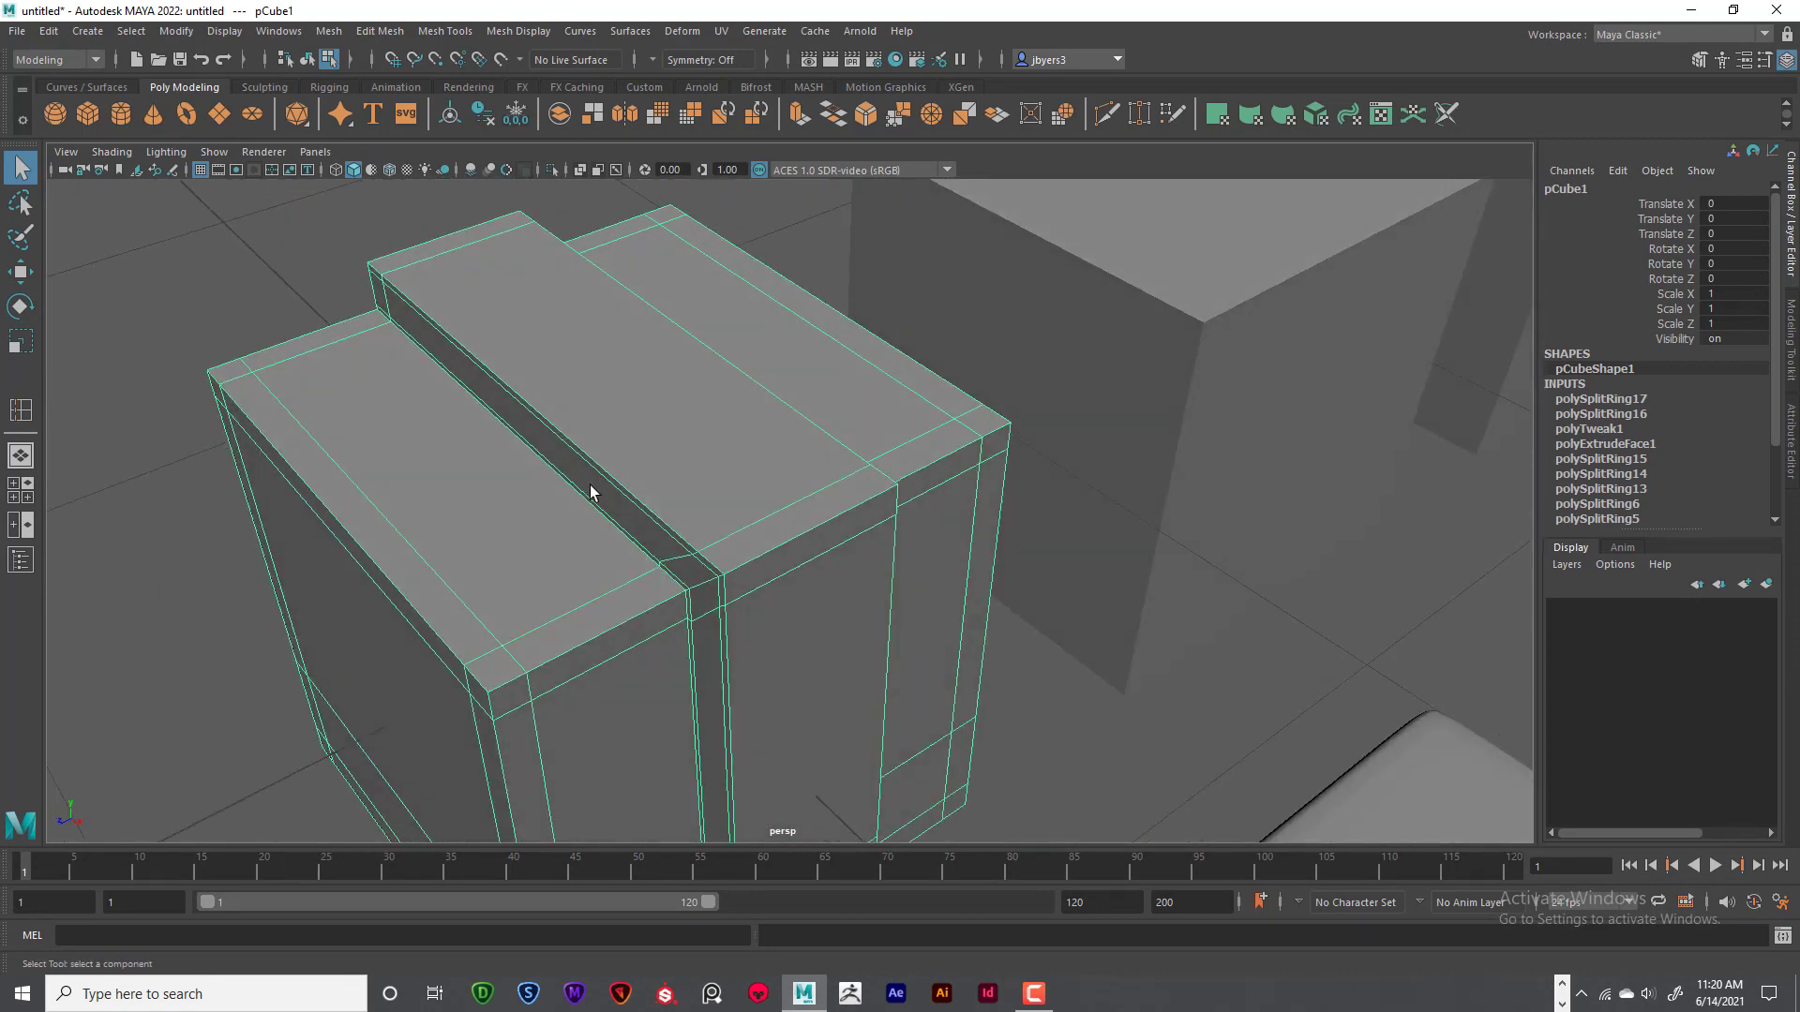
pyautogui.keyDown('alt'); pyautogui.moveTo(792, 541); pyautogui.dragTo(702, 476); pyautogui.keyUp('alt')
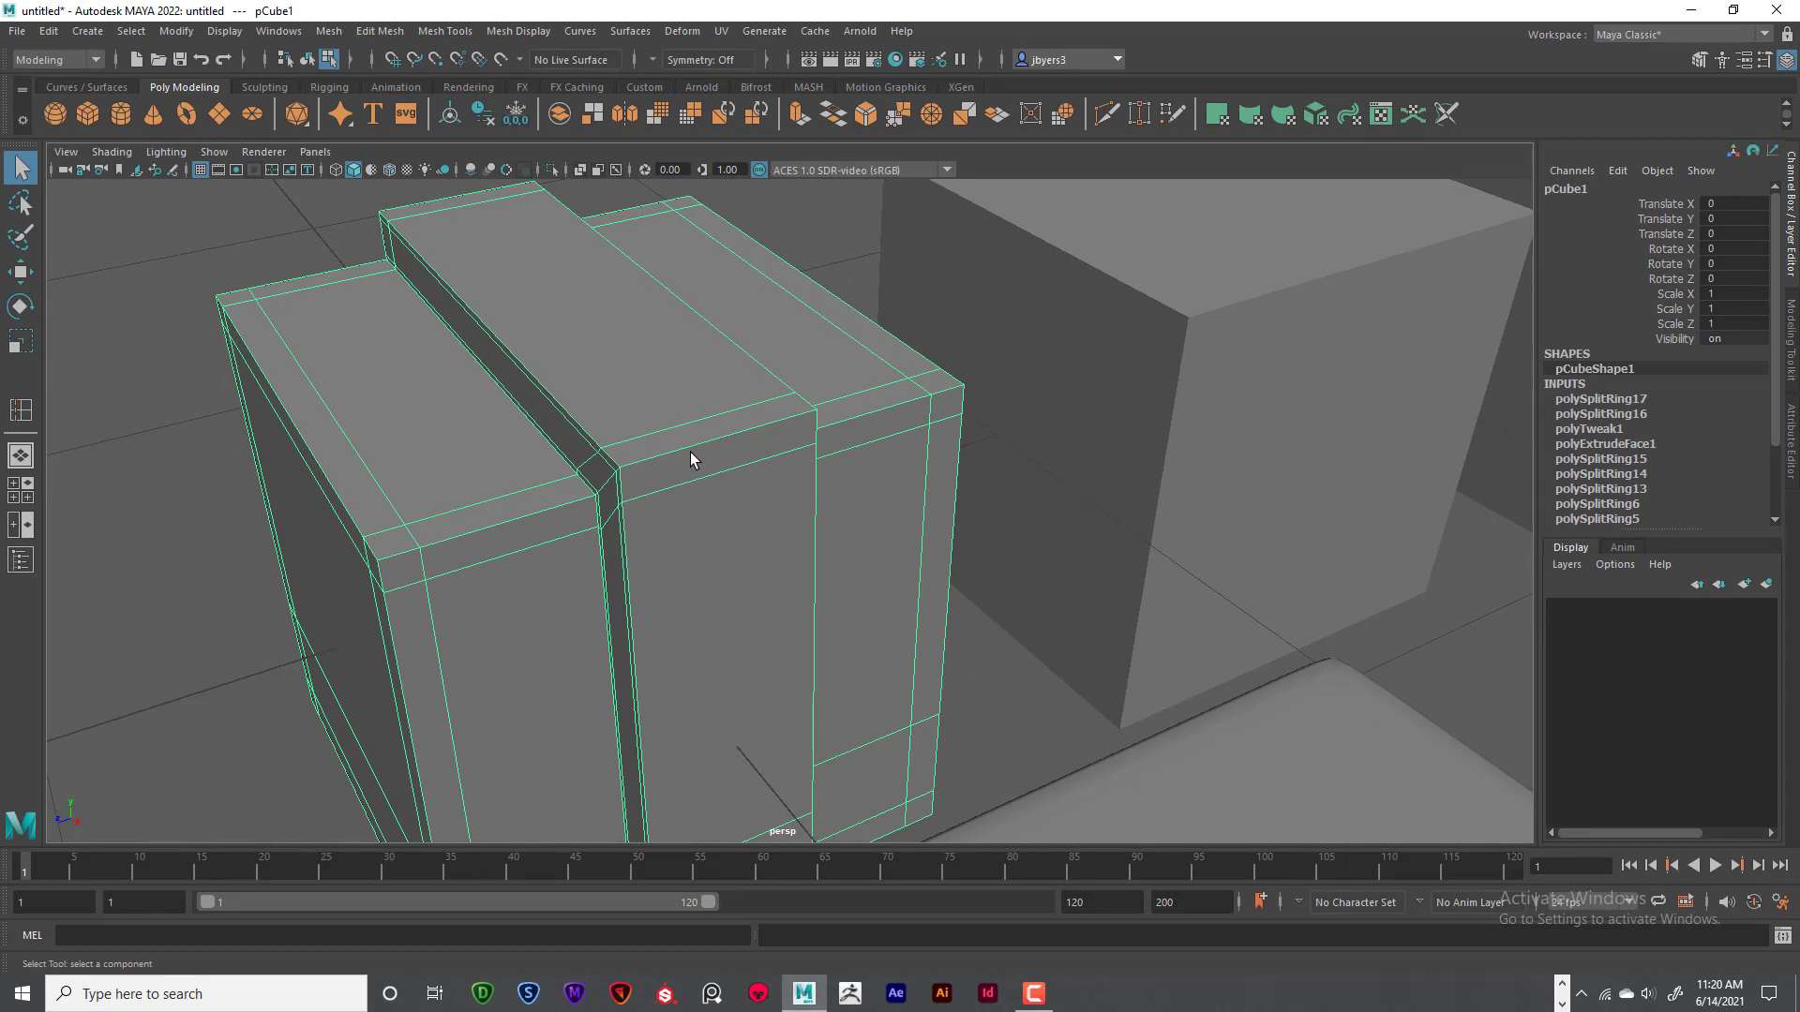
# - Insert edge loops running around the band, close to each of its two side edges
pyautogui.keyDown('shift'); pyautogui.rightClick(675, 399); pyautogui.keyUp('shift')
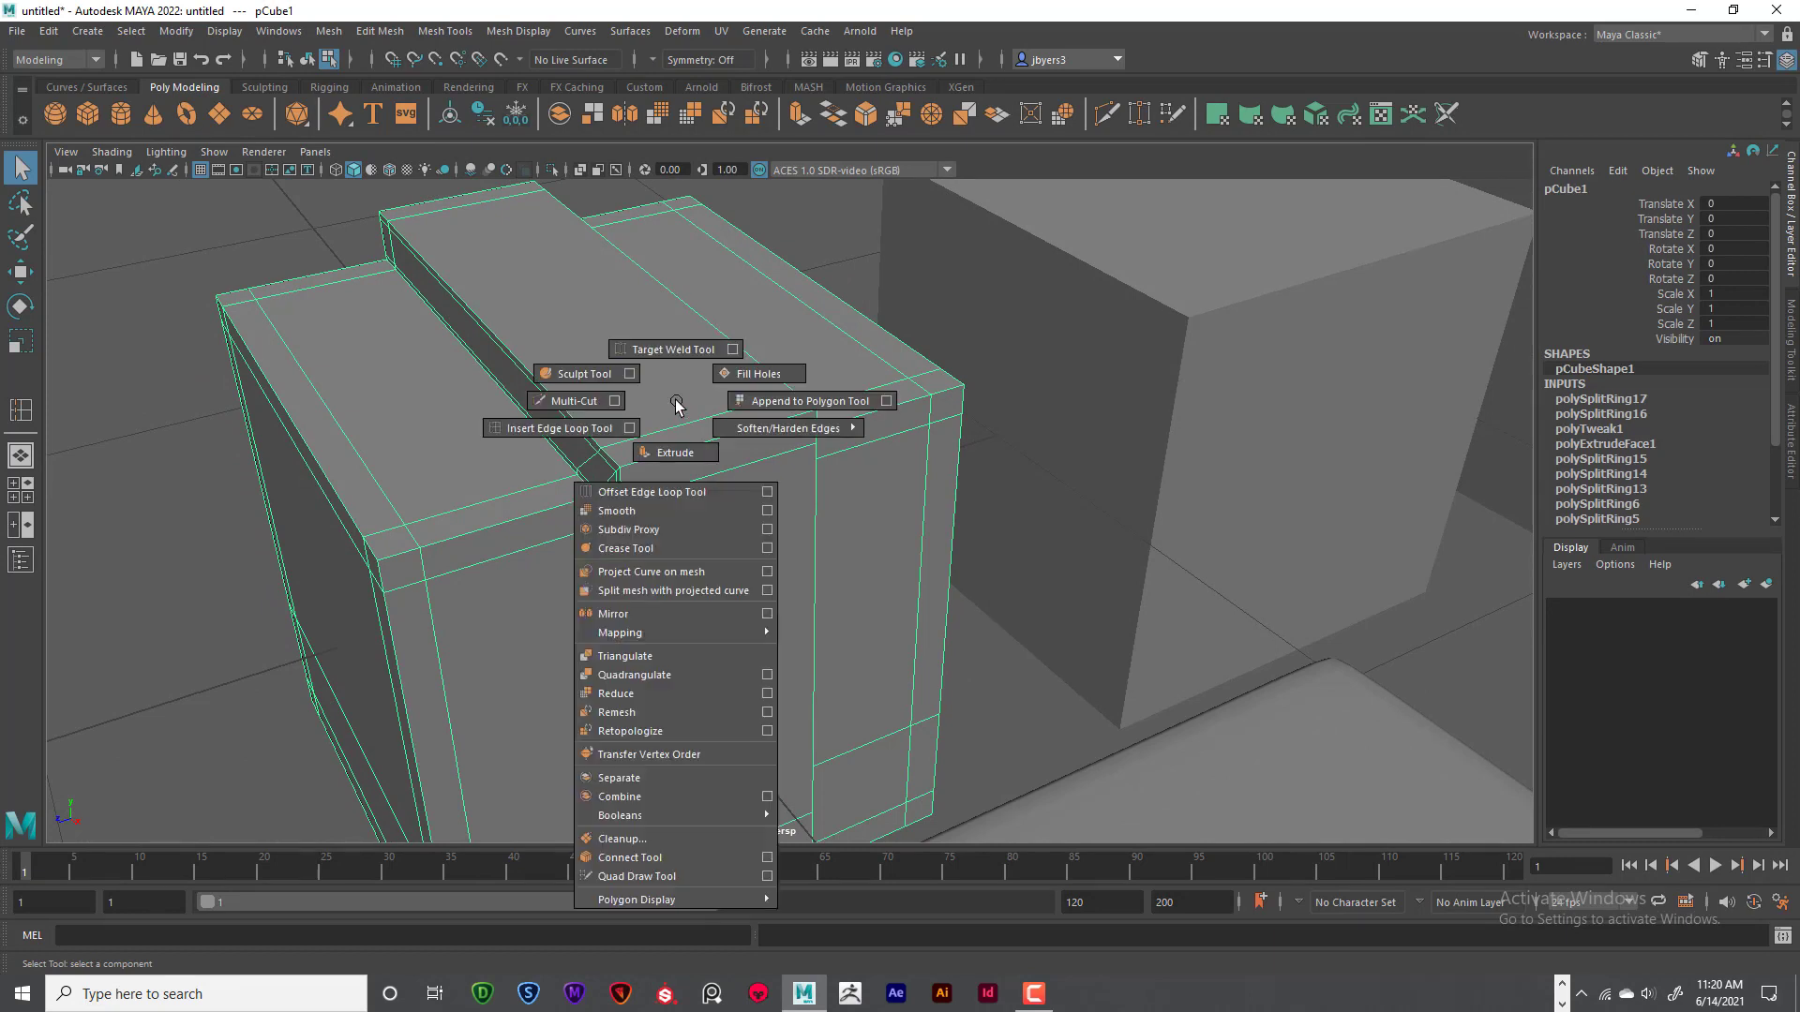
pyautogui.click(596, 433)
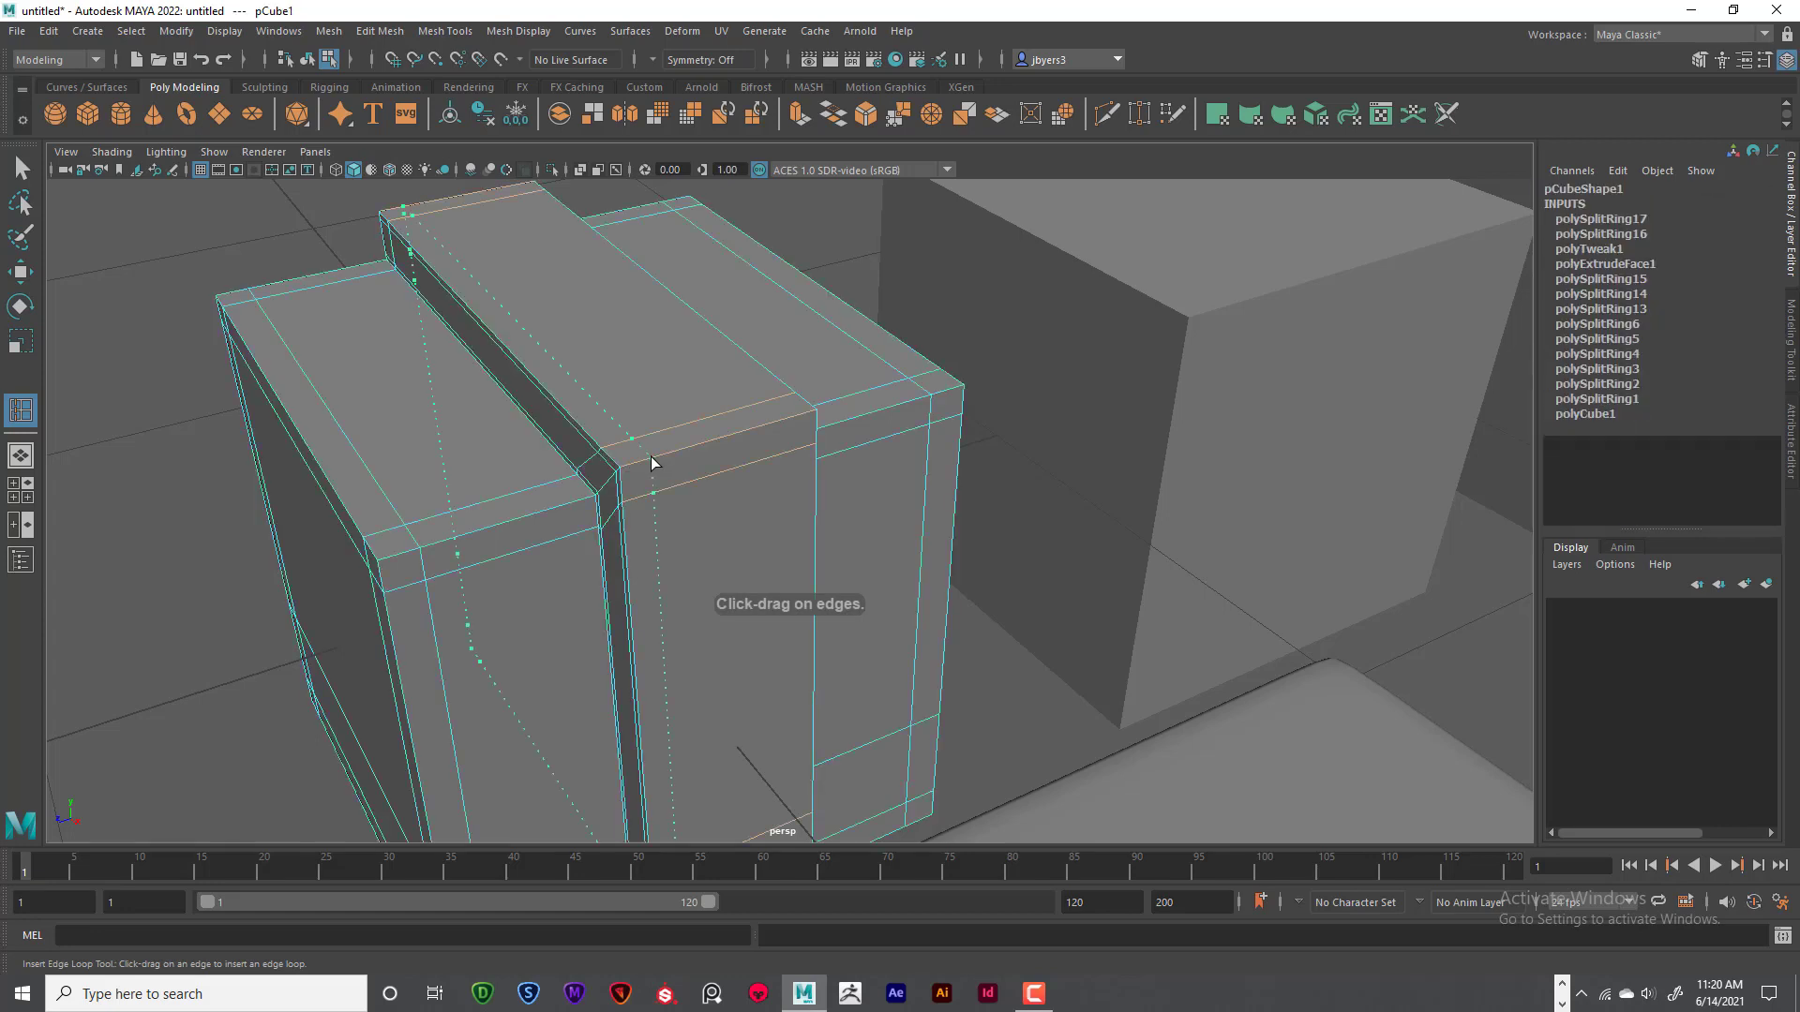
pyautogui.click(646, 463)
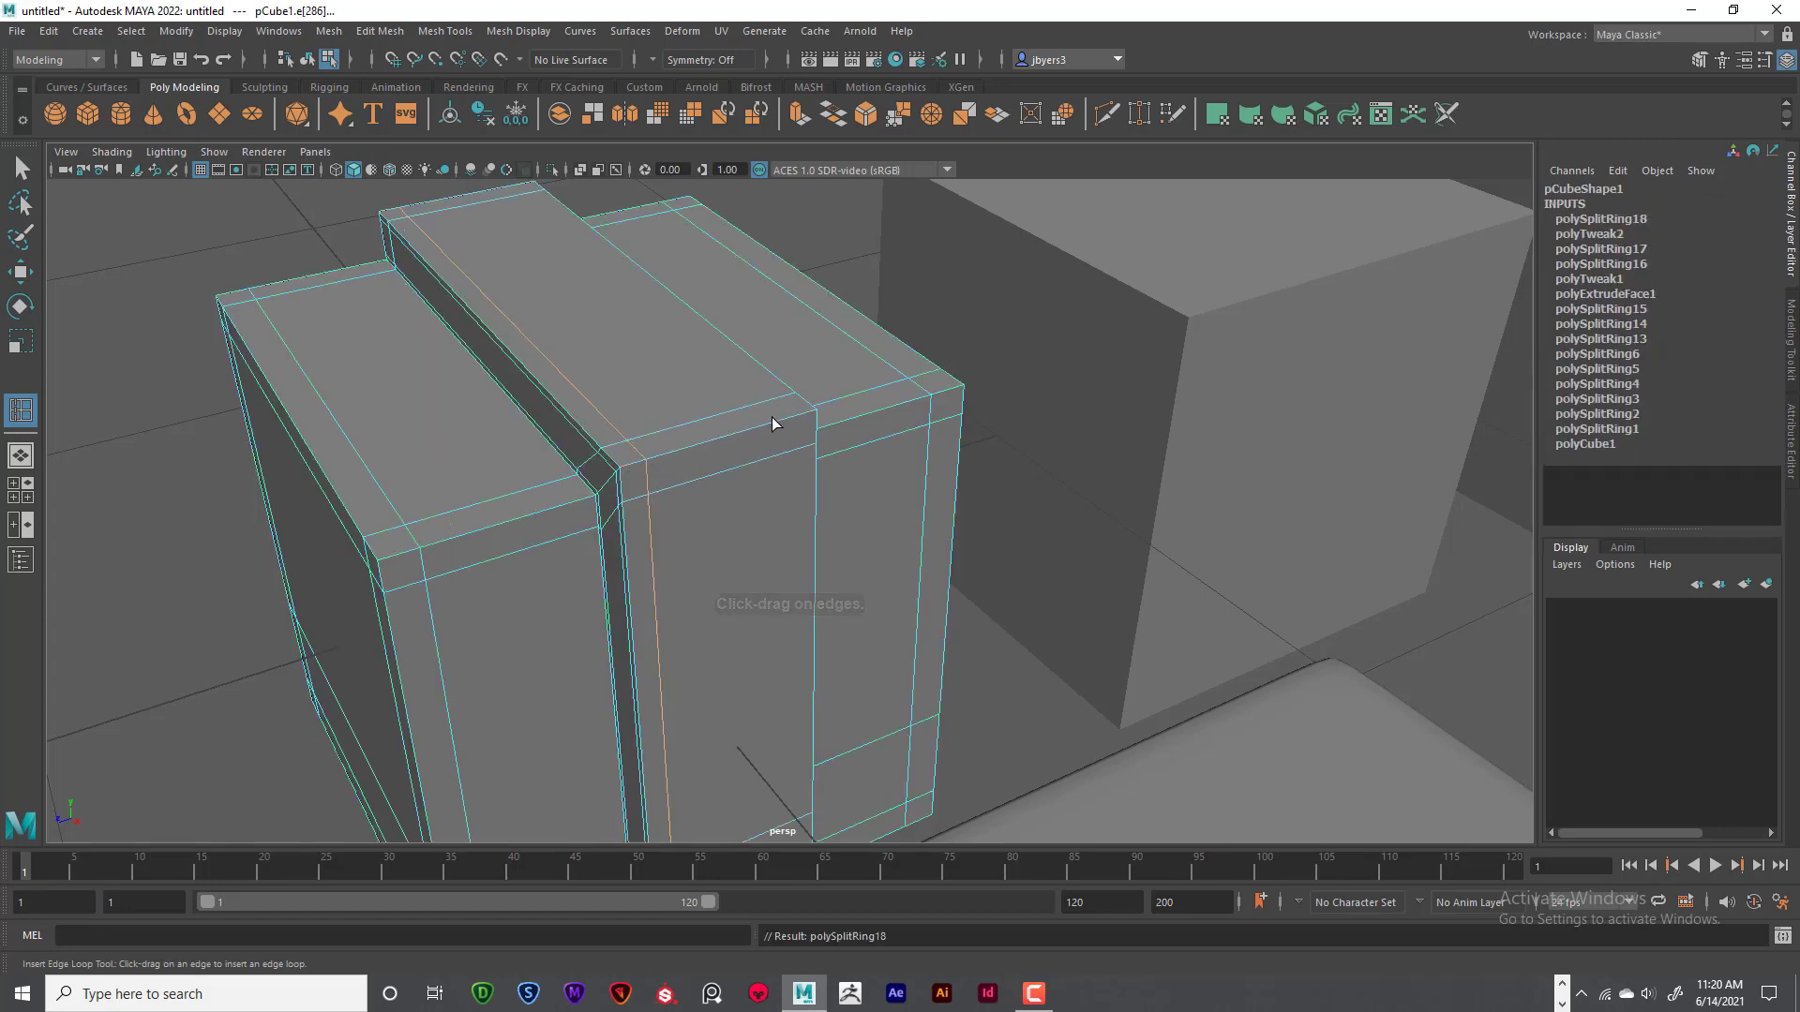
pyautogui.click(795, 469)
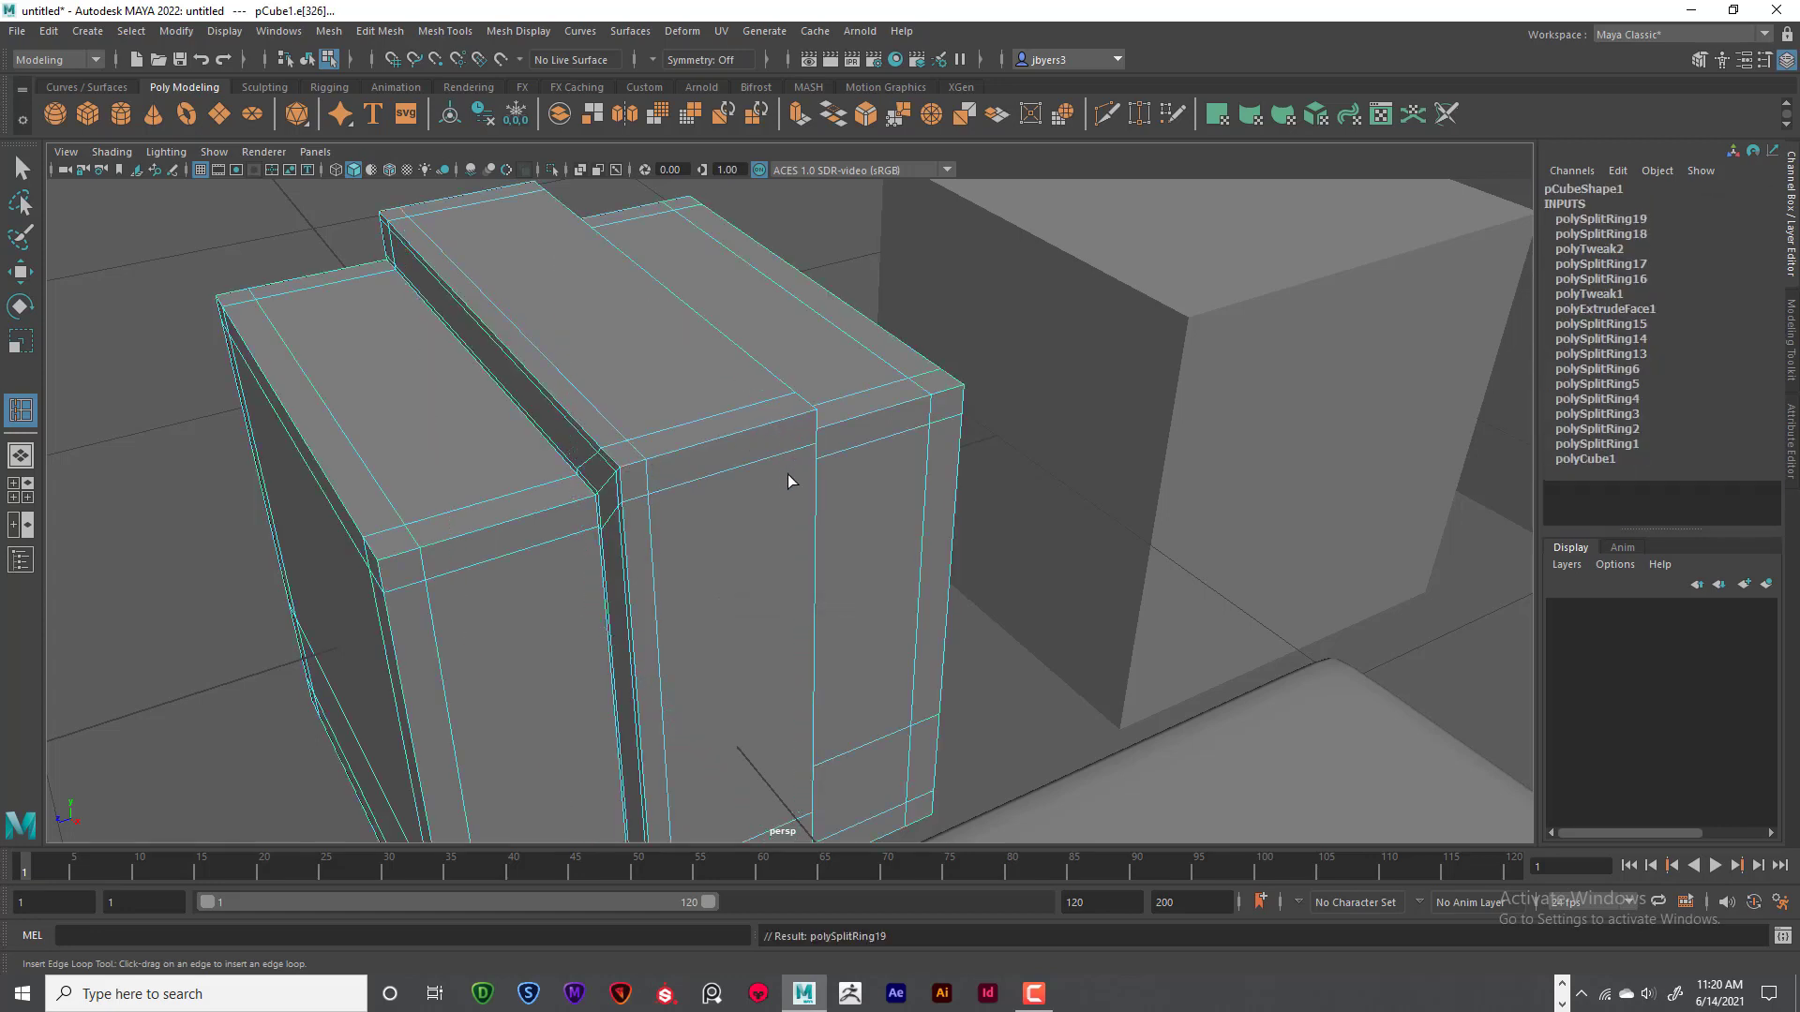
pyautogui.keyDown('alt'); pyautogui.moveTo(788, 475); pyautogui.dragTo(725, 469); pyautogui.keyUp('alt')
# - Insert an edge loop around the cube section in front of the band, right beside the band, and leave the Insert Edge Loop tool
pyautogui.click(593, 350)
pyautogui.keyDown('alt'); pyautogui.moveTo(593, 350); pyautogui.dragTo(631, 478); pyautogui.keyUp('alt')
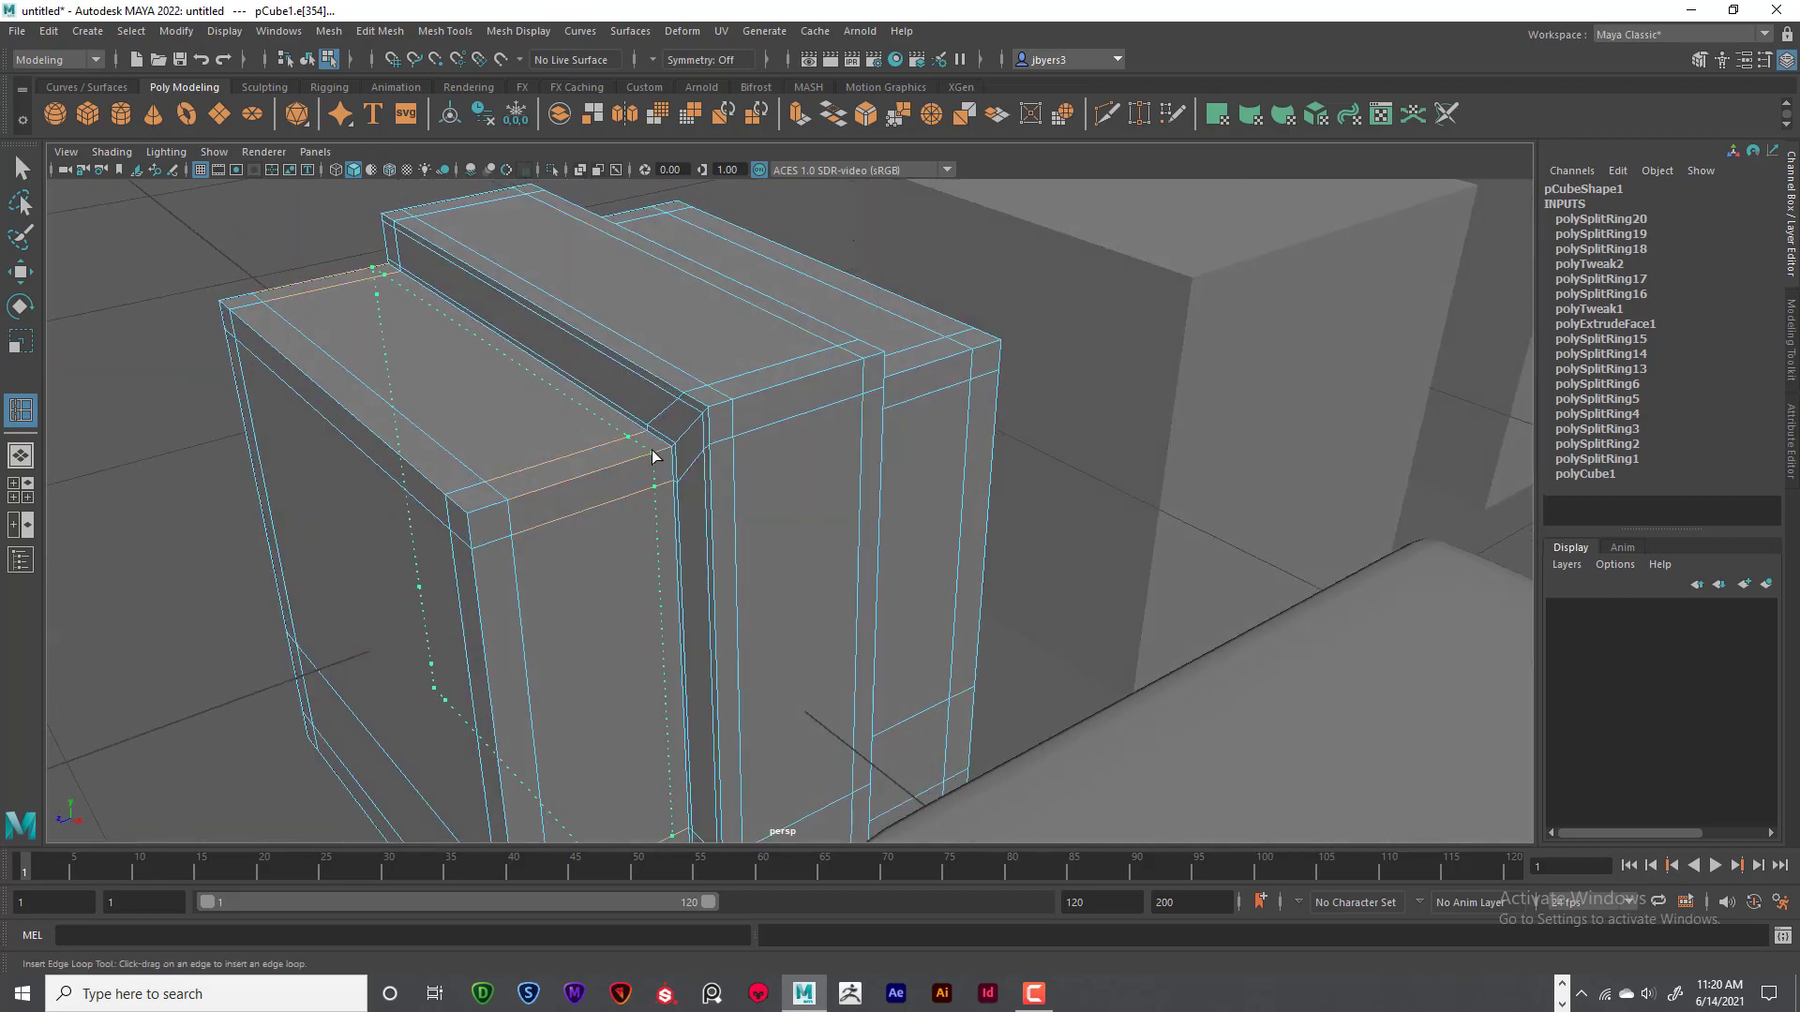
pyautogui.click(654, 456)
pyautogui.keyDown('alt'); pyautogui.moveTo(783, 454); pyautogui.dragTo(590, 380); pyautogui.keyUp('alt')
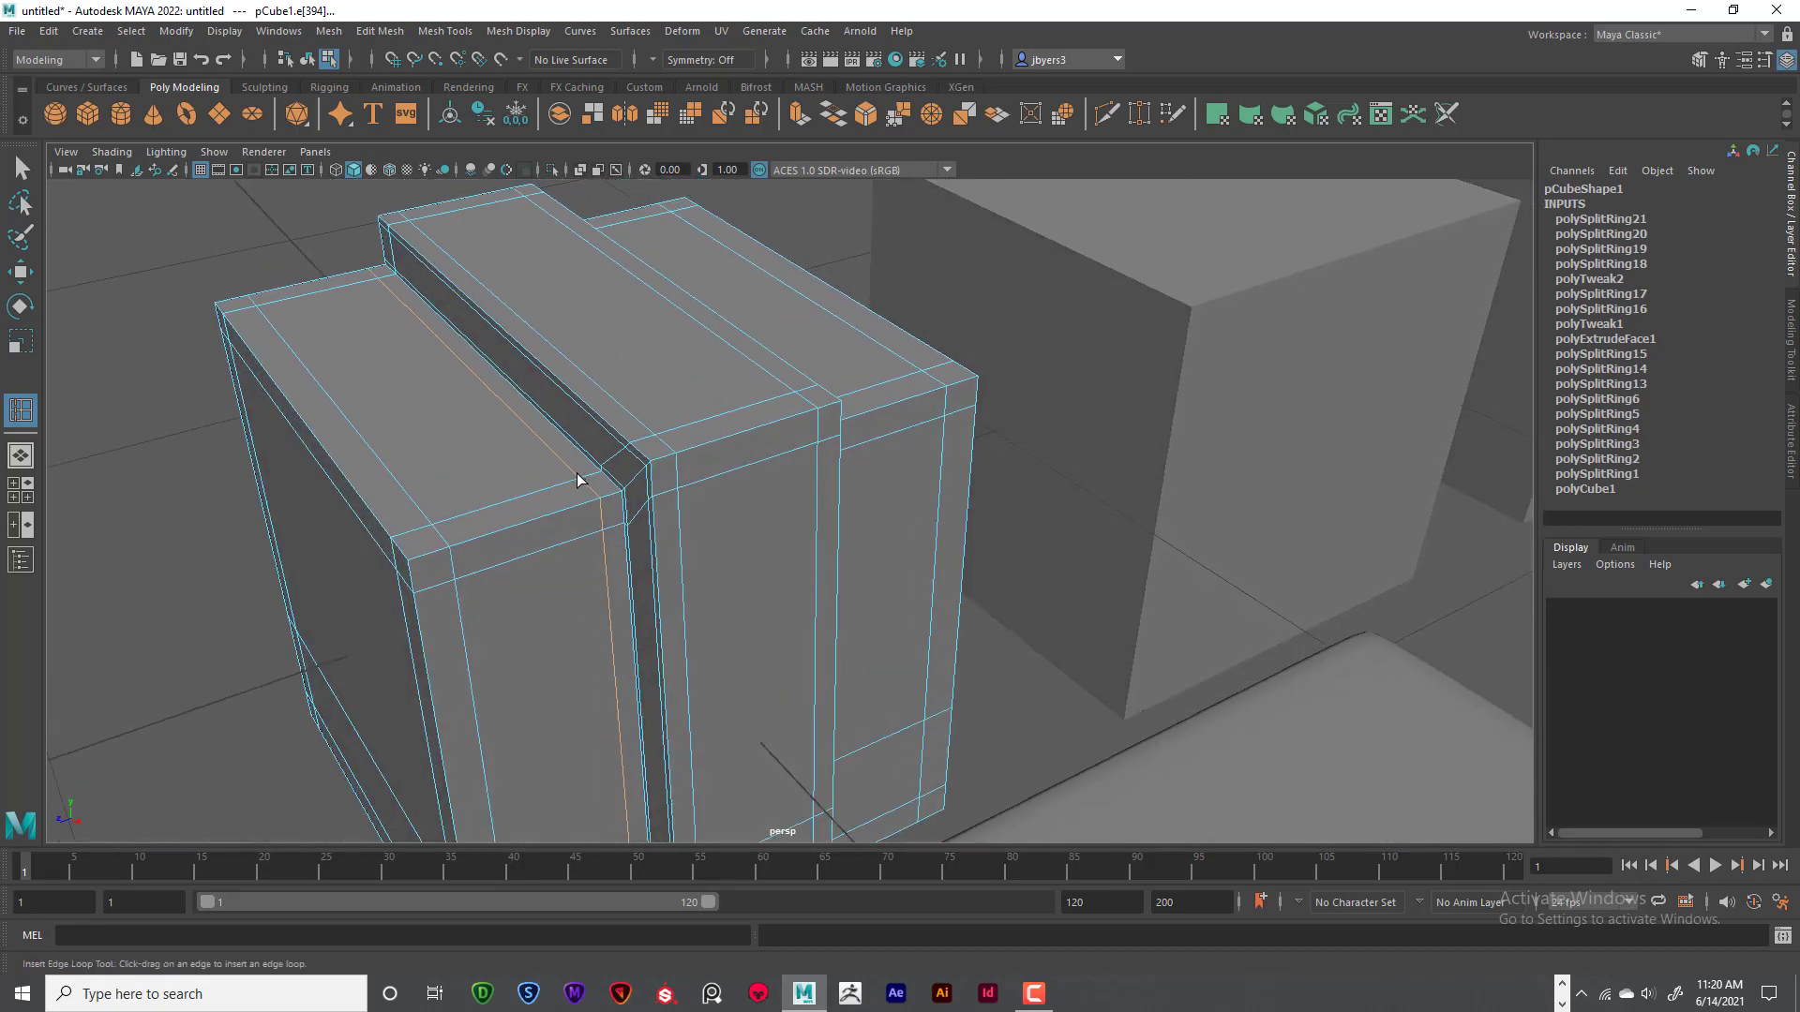
pyautogui.keyDown('alt'); pyautogui.moveTo(578, 480); pyautogui.dragTo(632, 482); pyautogui.keyUp('alt')
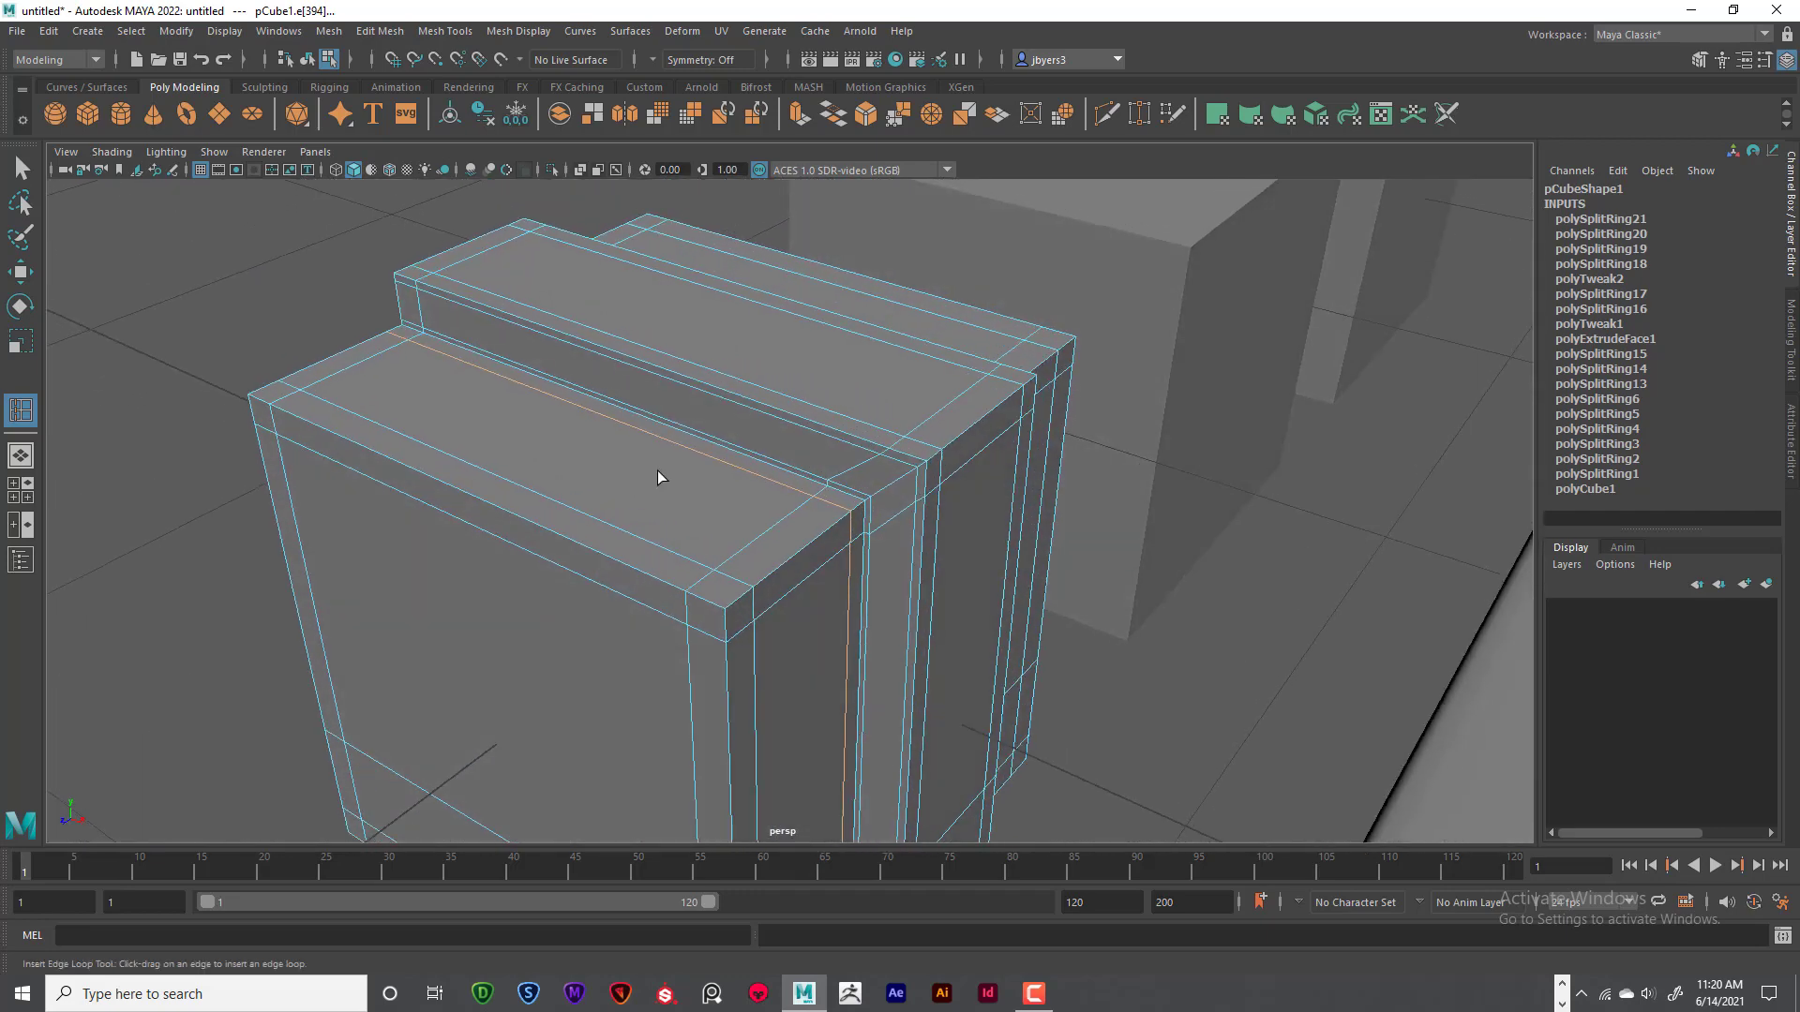
pyautogui.press('q')
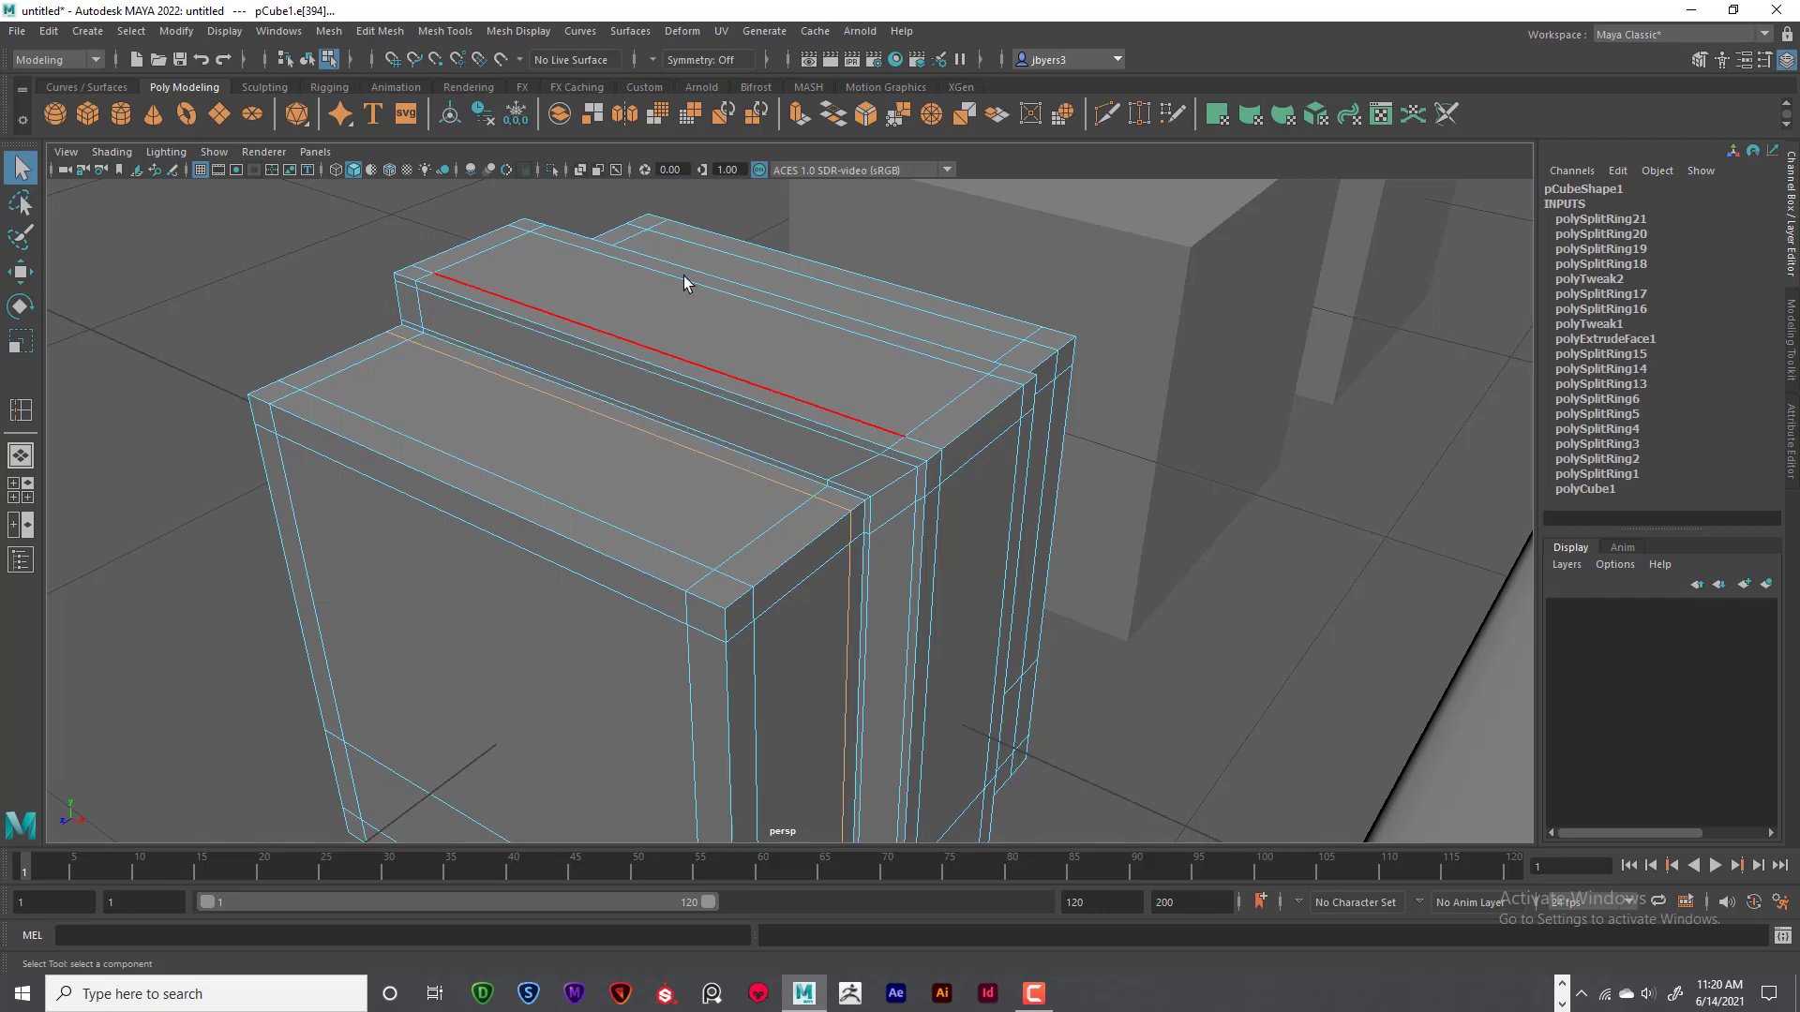
# - Switch to object selection, preview the banded cube smoothed and compare it with the other cubes
pyautogui.click(307, 59)
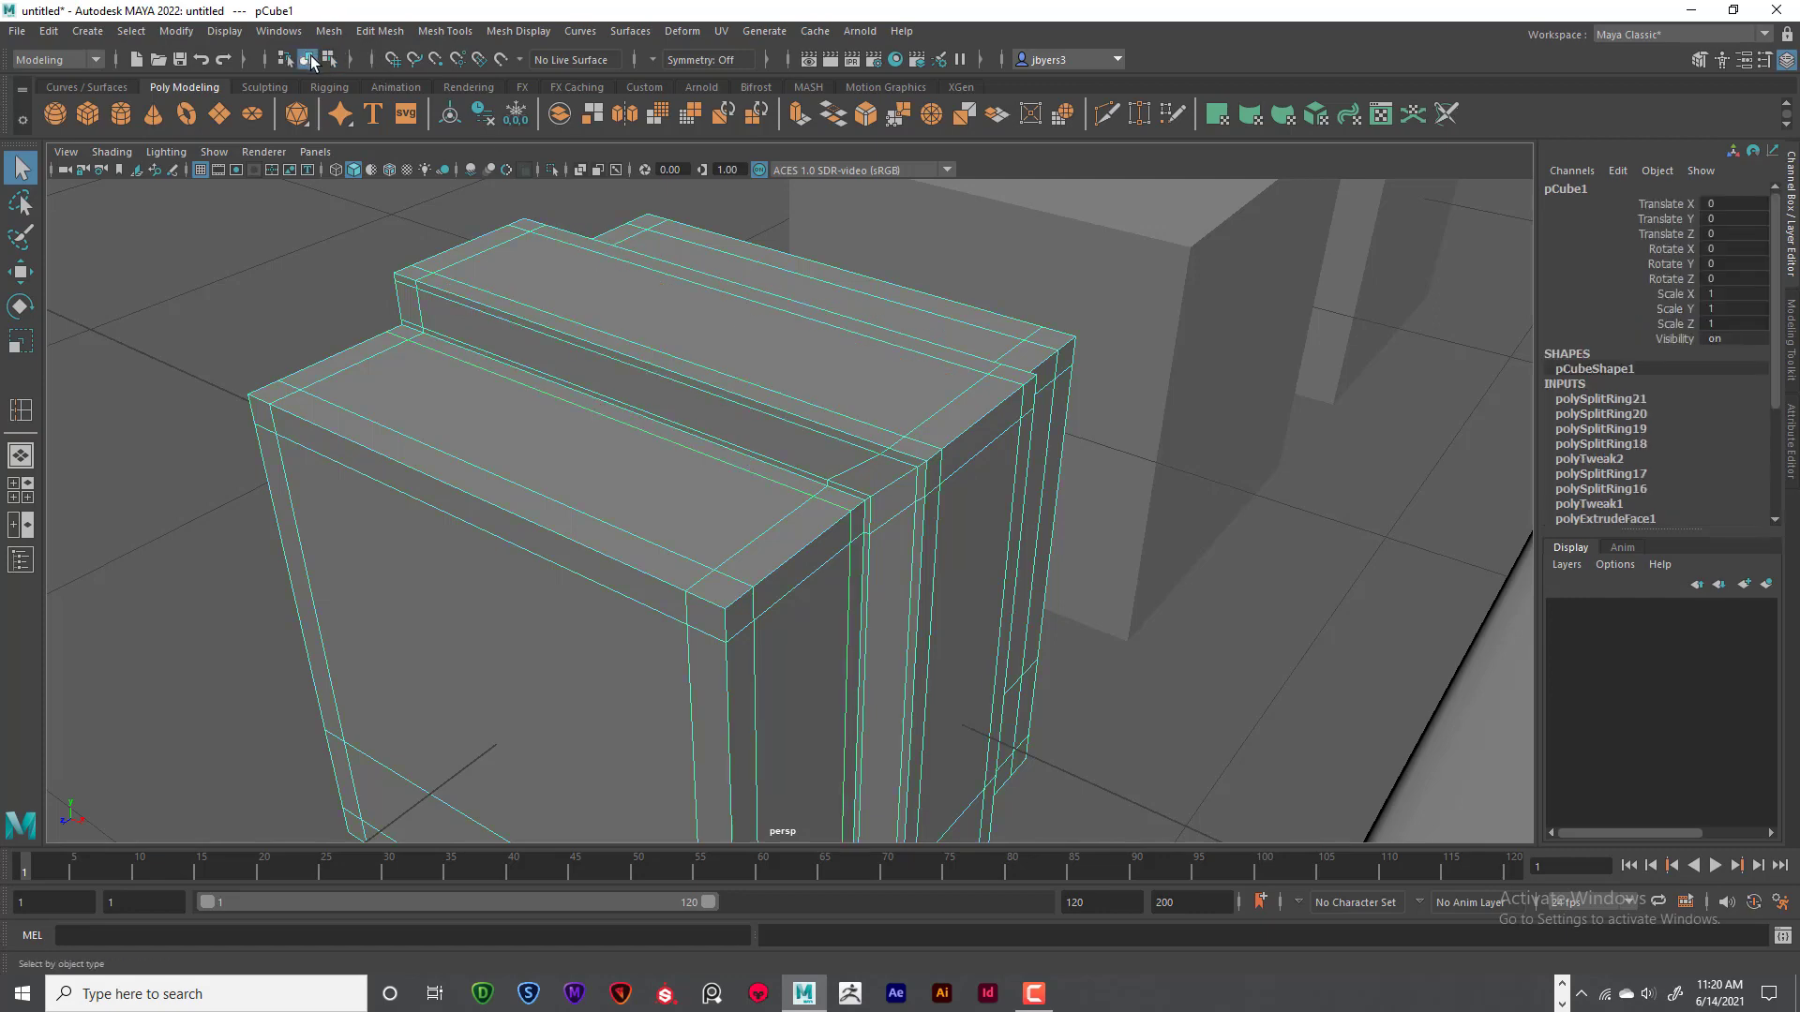
pyautogui.moveTo(667, 400)
pyautogui.keyDown('alt'); pyautogui.mouseDown()
pyautogui.moveTo(643, 393)
pyautogui.moveTo(635, 424)
pyautogui.moveTo(763, 418)
pyautogui.moveTo(622, 402)
pyautogui.moveTo(628, 419)
pyautogui.moveTo(675, 390)
pyautogui.moveTo(671, 353)
pyautogui.moveTo(688, 416)
pyautogui.mouseUp(); pyautogui.keyUp('alt')
pyautogui.press('3')
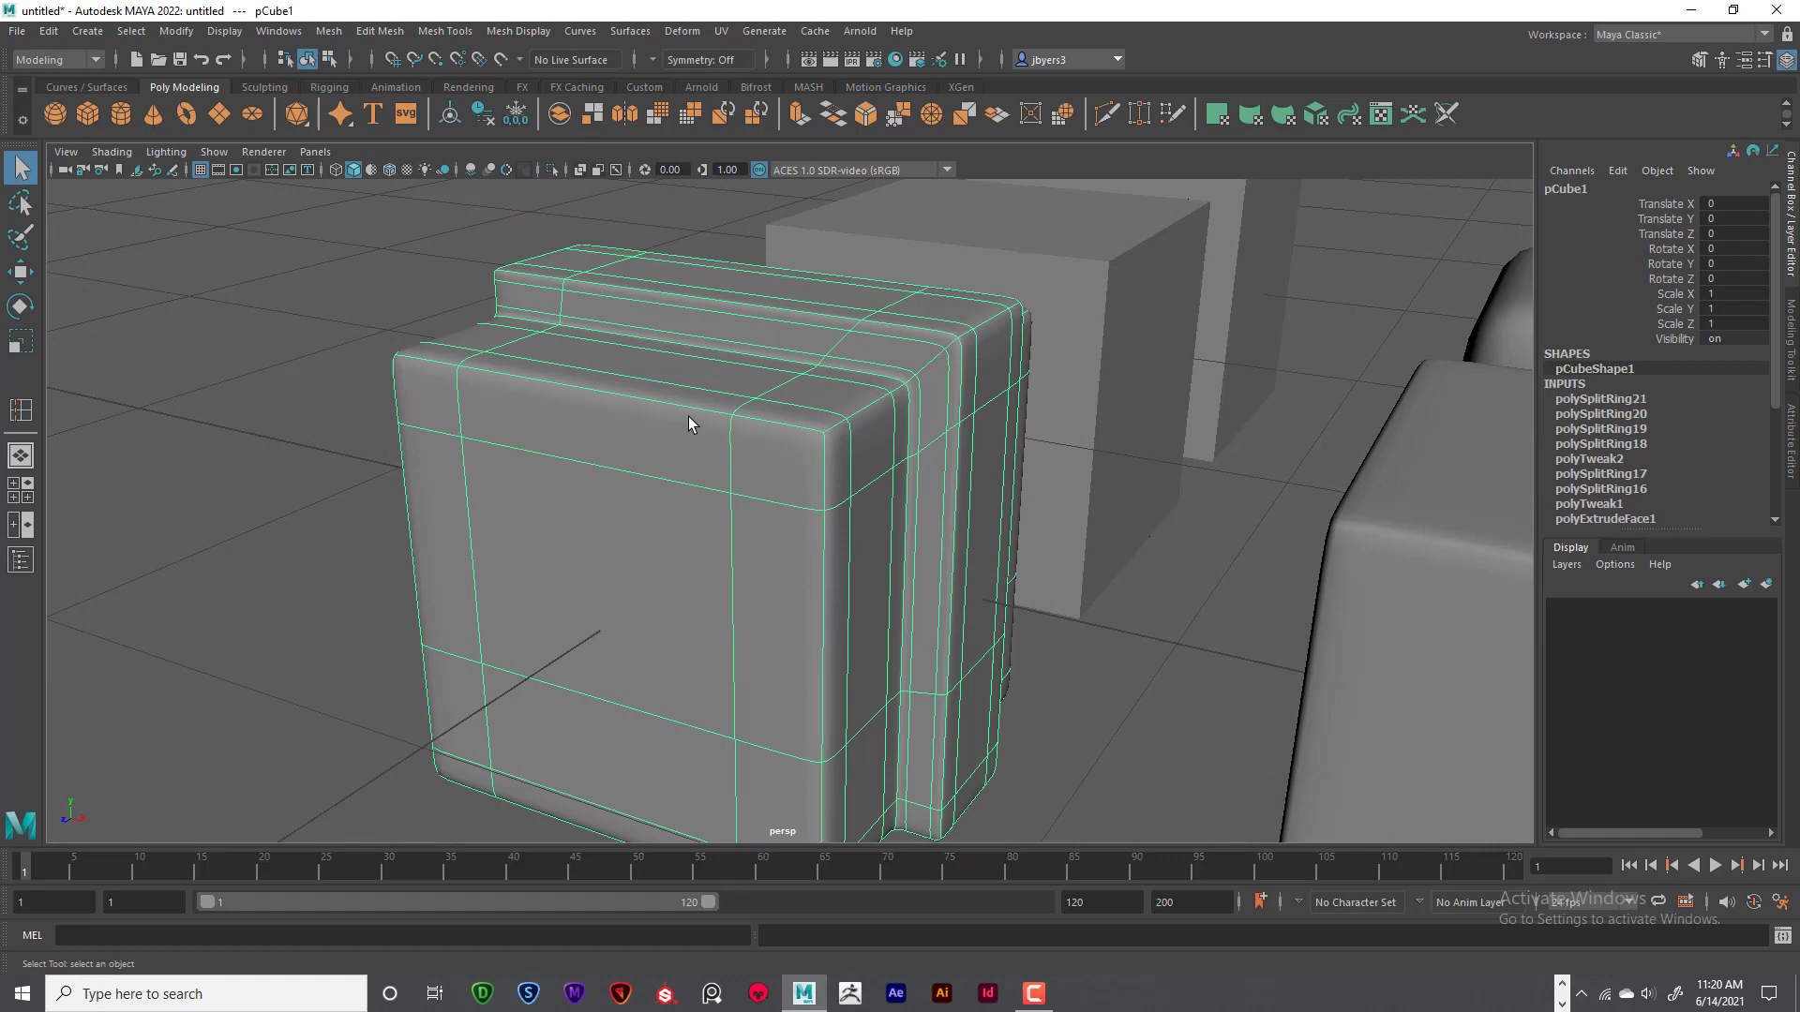
pyautogui.click(414, 290)
pyautogui.keyDown('alt'); pyautogui.moveTo(583, 372); pyautogui.dragTo(581, 422); pyautogui.keyUp('alt')
pyautogui.scroll(-3, 553, 396)
pyautogui.scroll(-8, 554, 395)
pyautogui.keyDown('alt'); pyautogui.moveTo(743, 413); pyautogui.dragTo(758, 497); pyautogui.keyUp('alt')
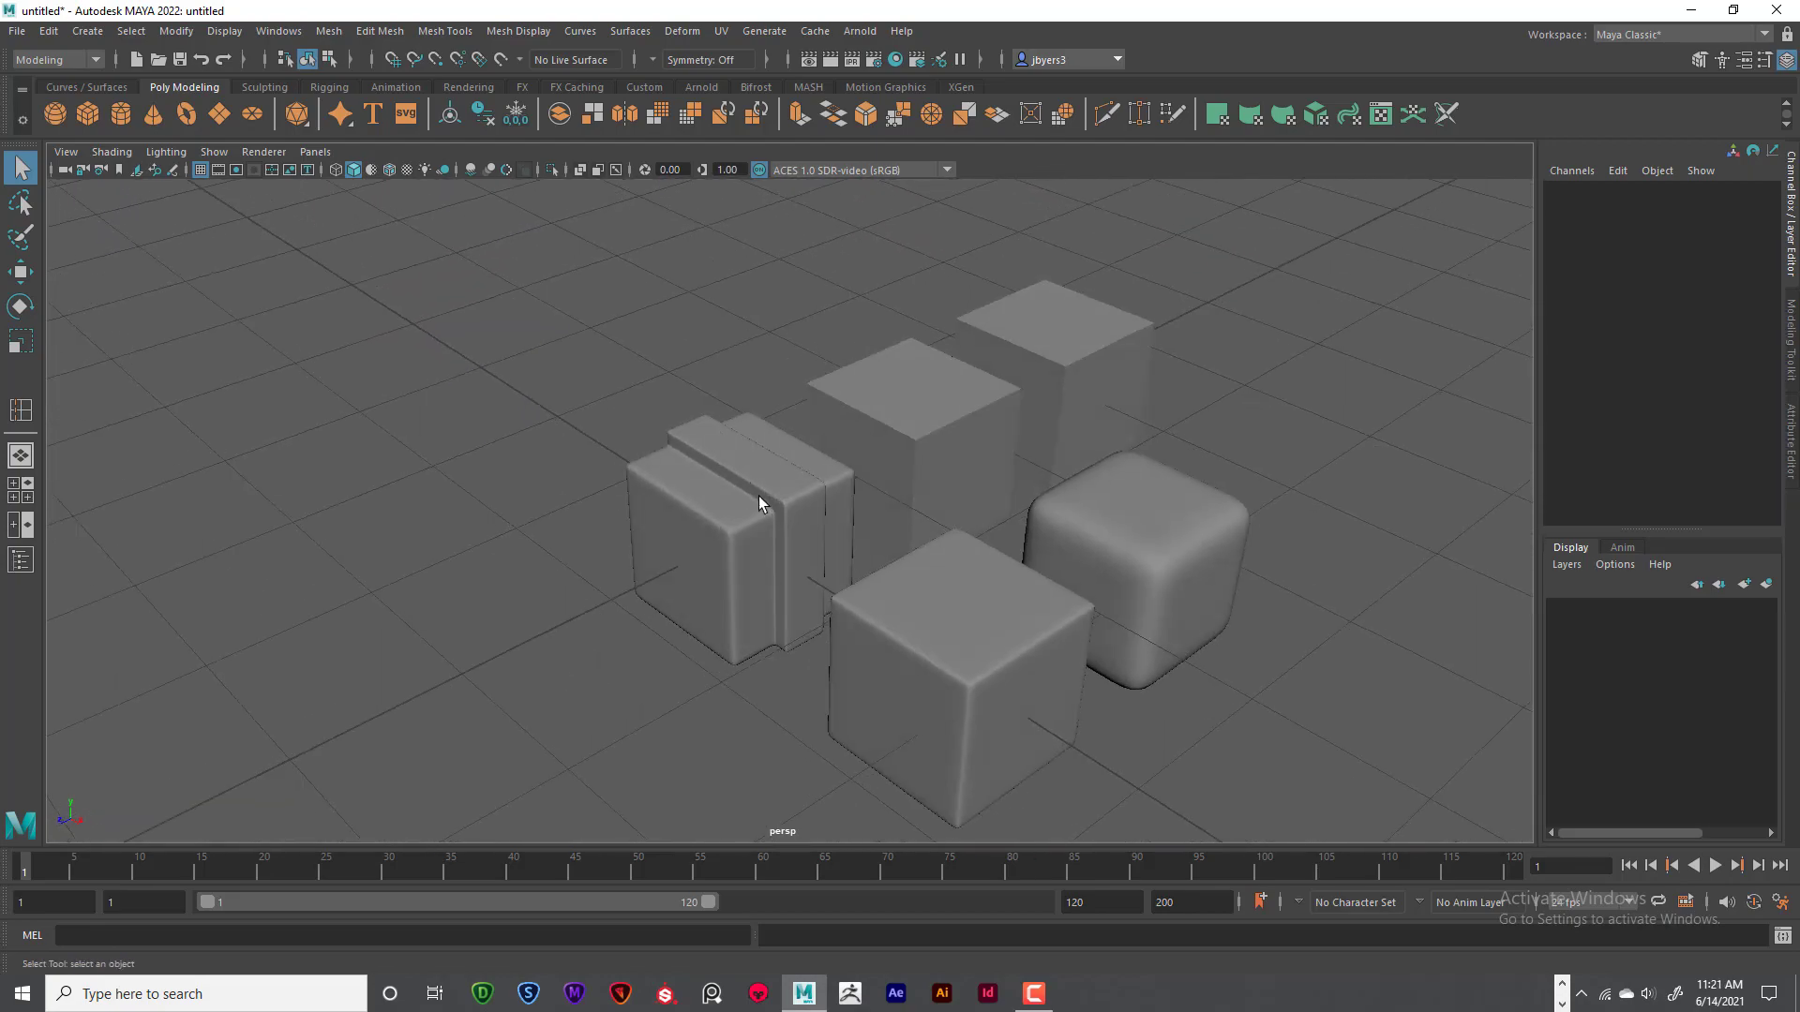
# - Turn off the banded cube's smooth preview and duplicate the cube
pyautogui.click(918, 454)
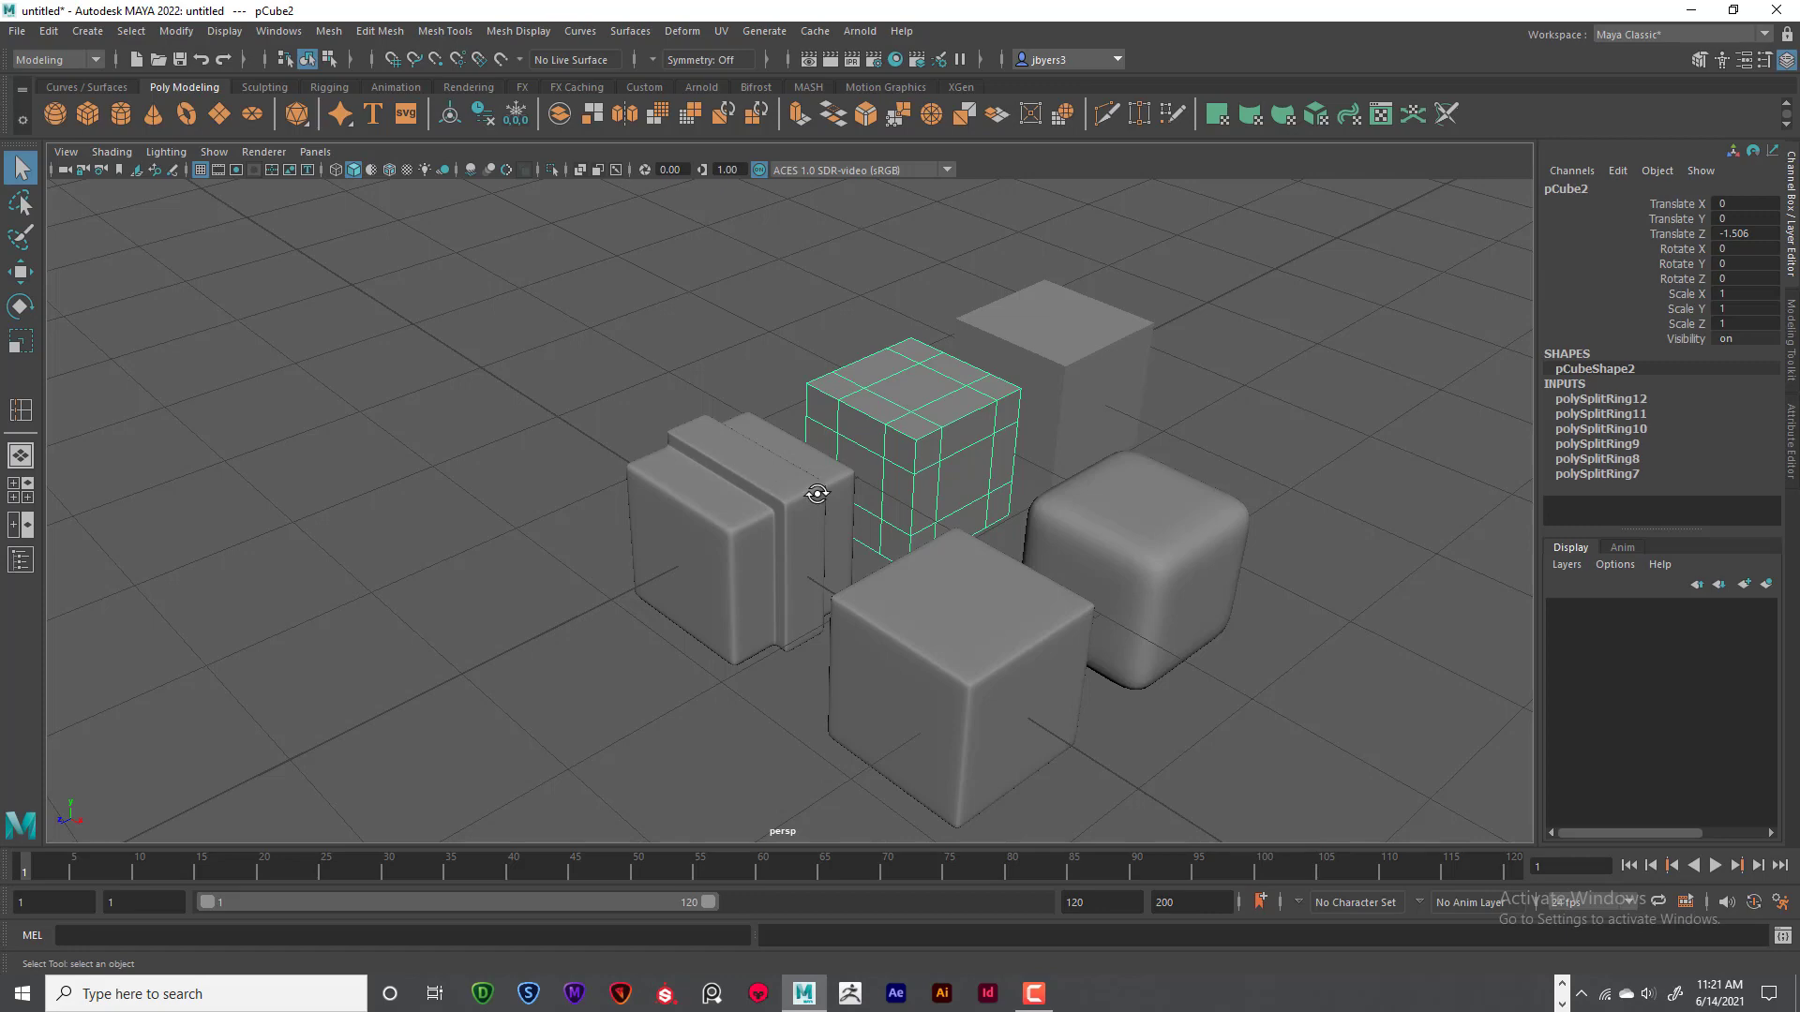
pyautogui.moveTo(817, 494)
pyautogui.keyDown('alt'); pyautogui.mouseDown()
pyautogui.moveTo(755, 428)
pyautogui.moveTo(787, 479)
pyautogui.moveTo(765, 482)
pyautogui.moveTo(745, 461)
pyautogui.moveTo(847, 462)
pyautogui.moveTo(750, 469)
pyautogui.moveTo(838, 483)
pyautogui.mouseUp(); pyautogui.keyUp('alt')
pyautogui.click(694, 497)
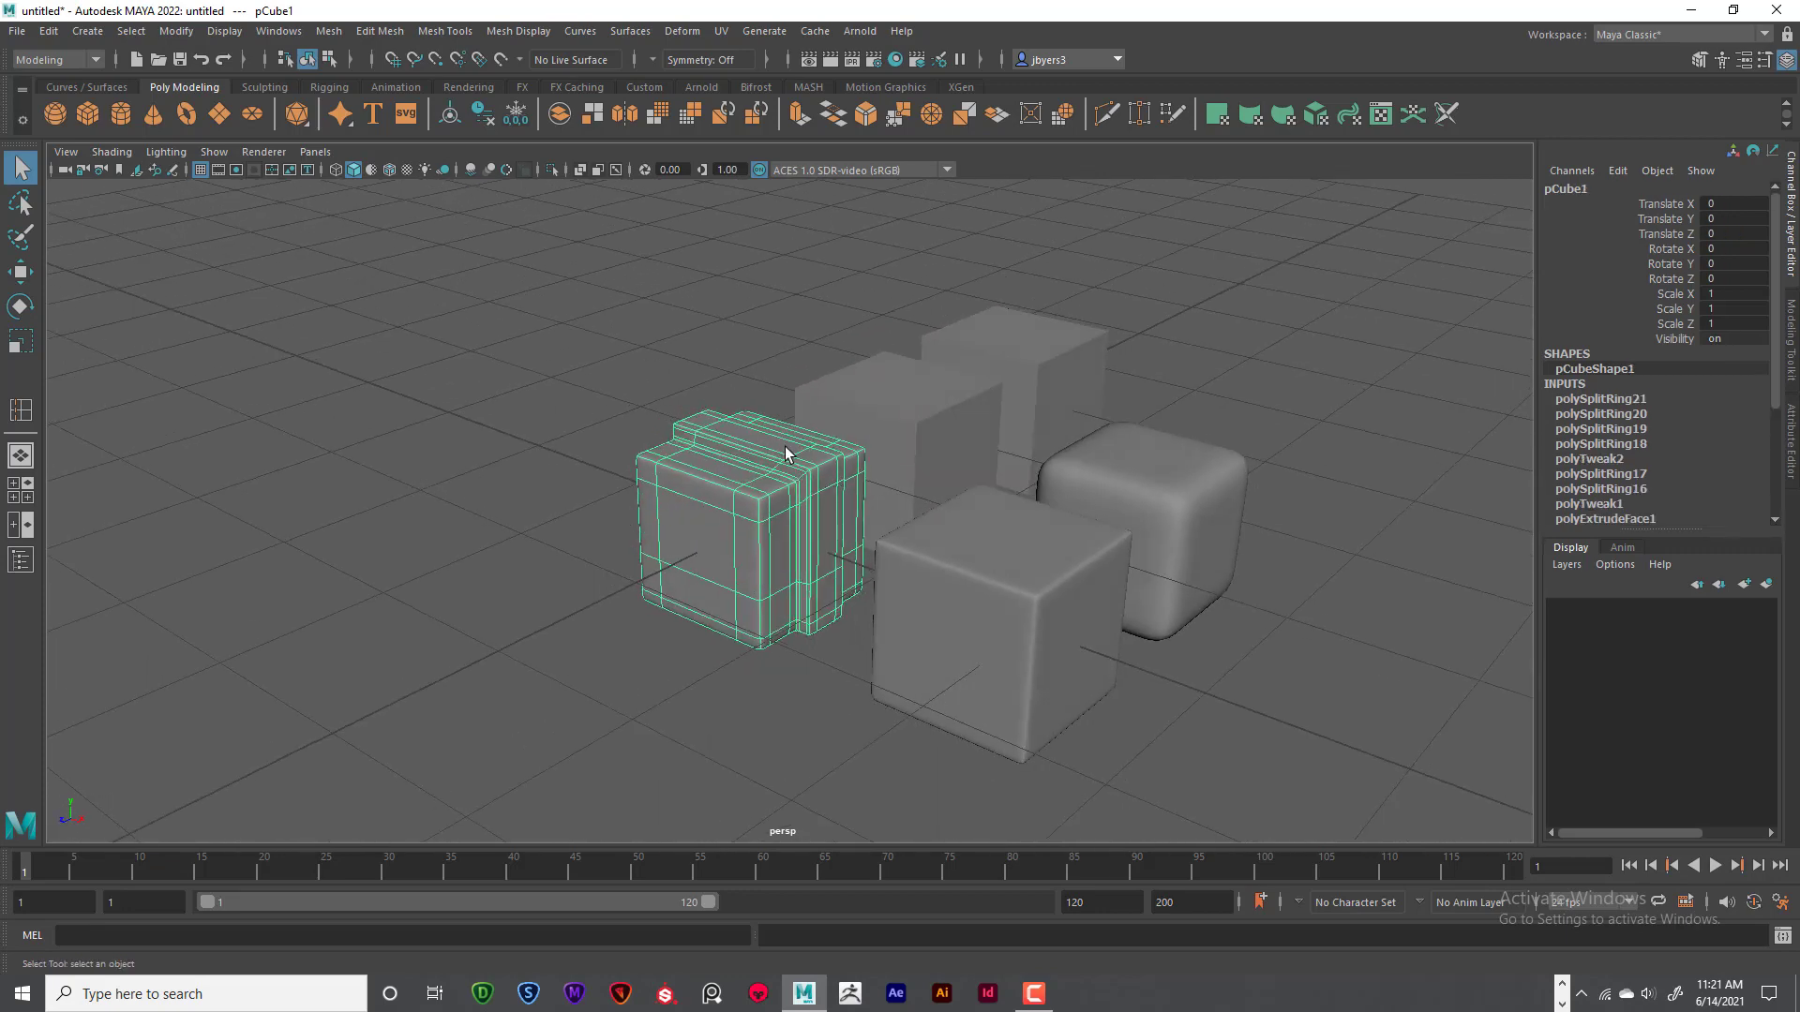
pyautogui.press('1')
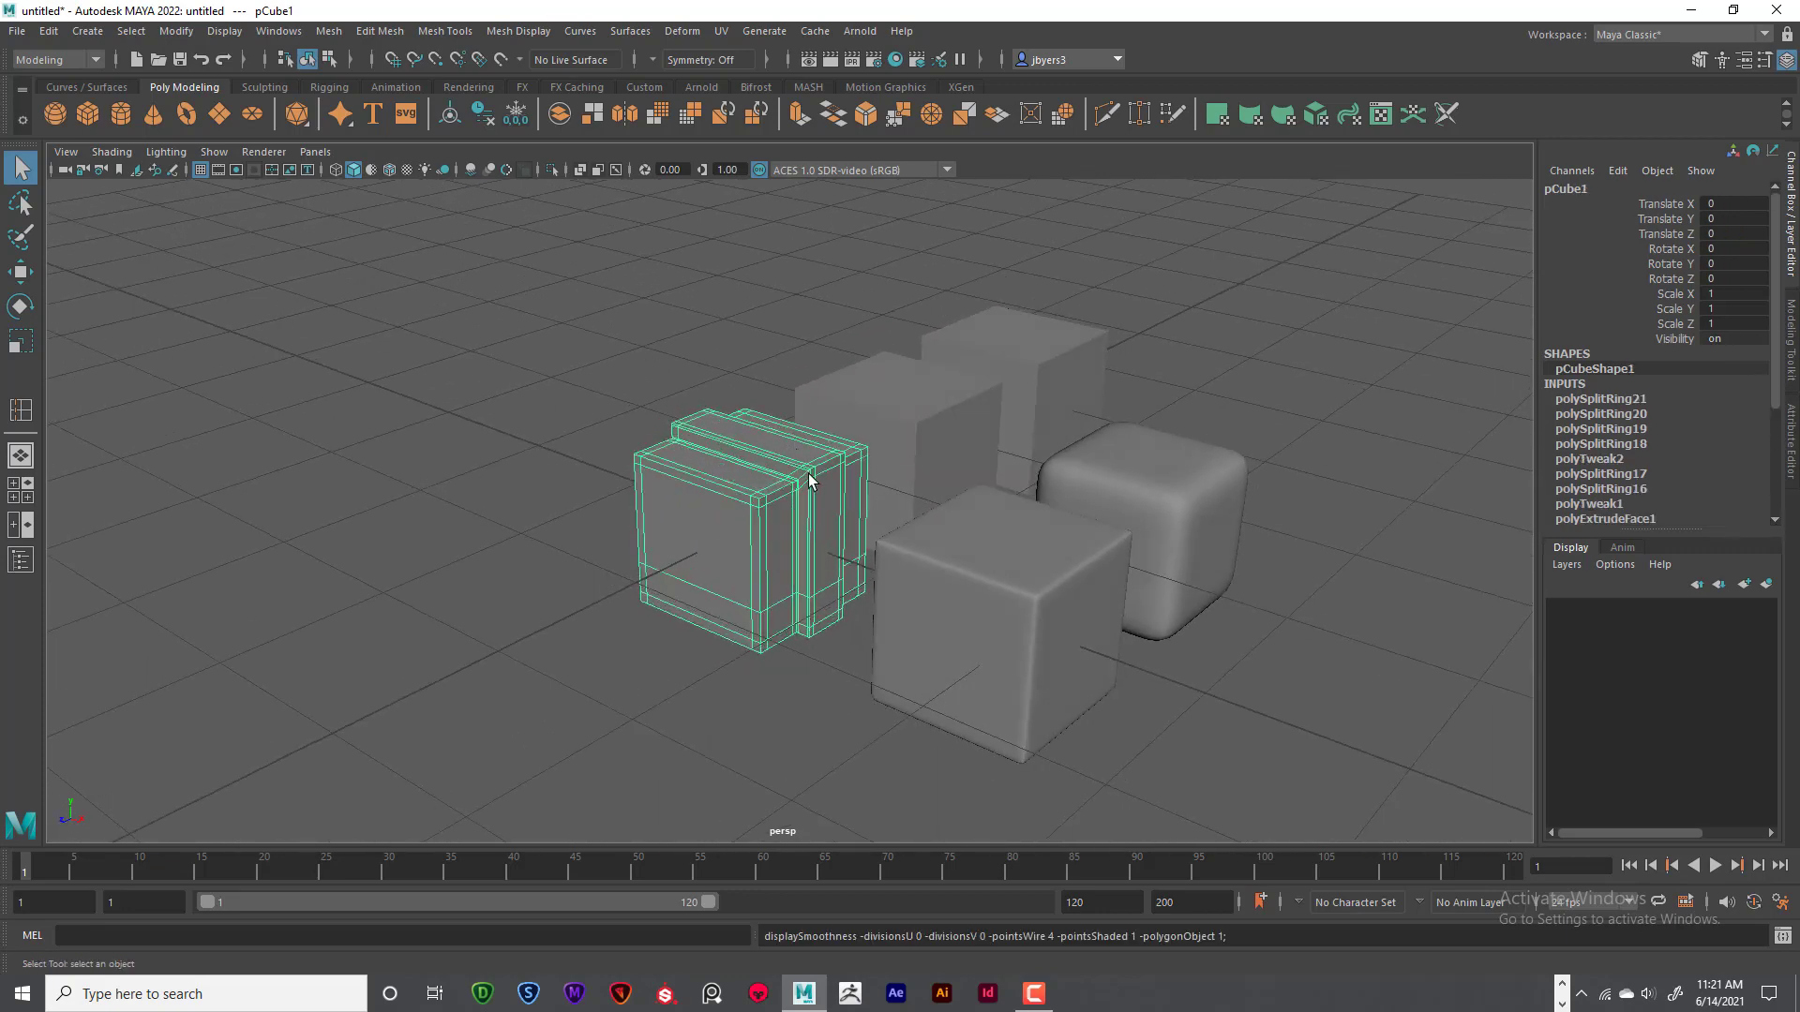
pyautogui.keyDown('alt'); pyautogui.moveTo(826, 484); pyautogui.dragTo(818, 488); pyautogui.keyUp('alt')
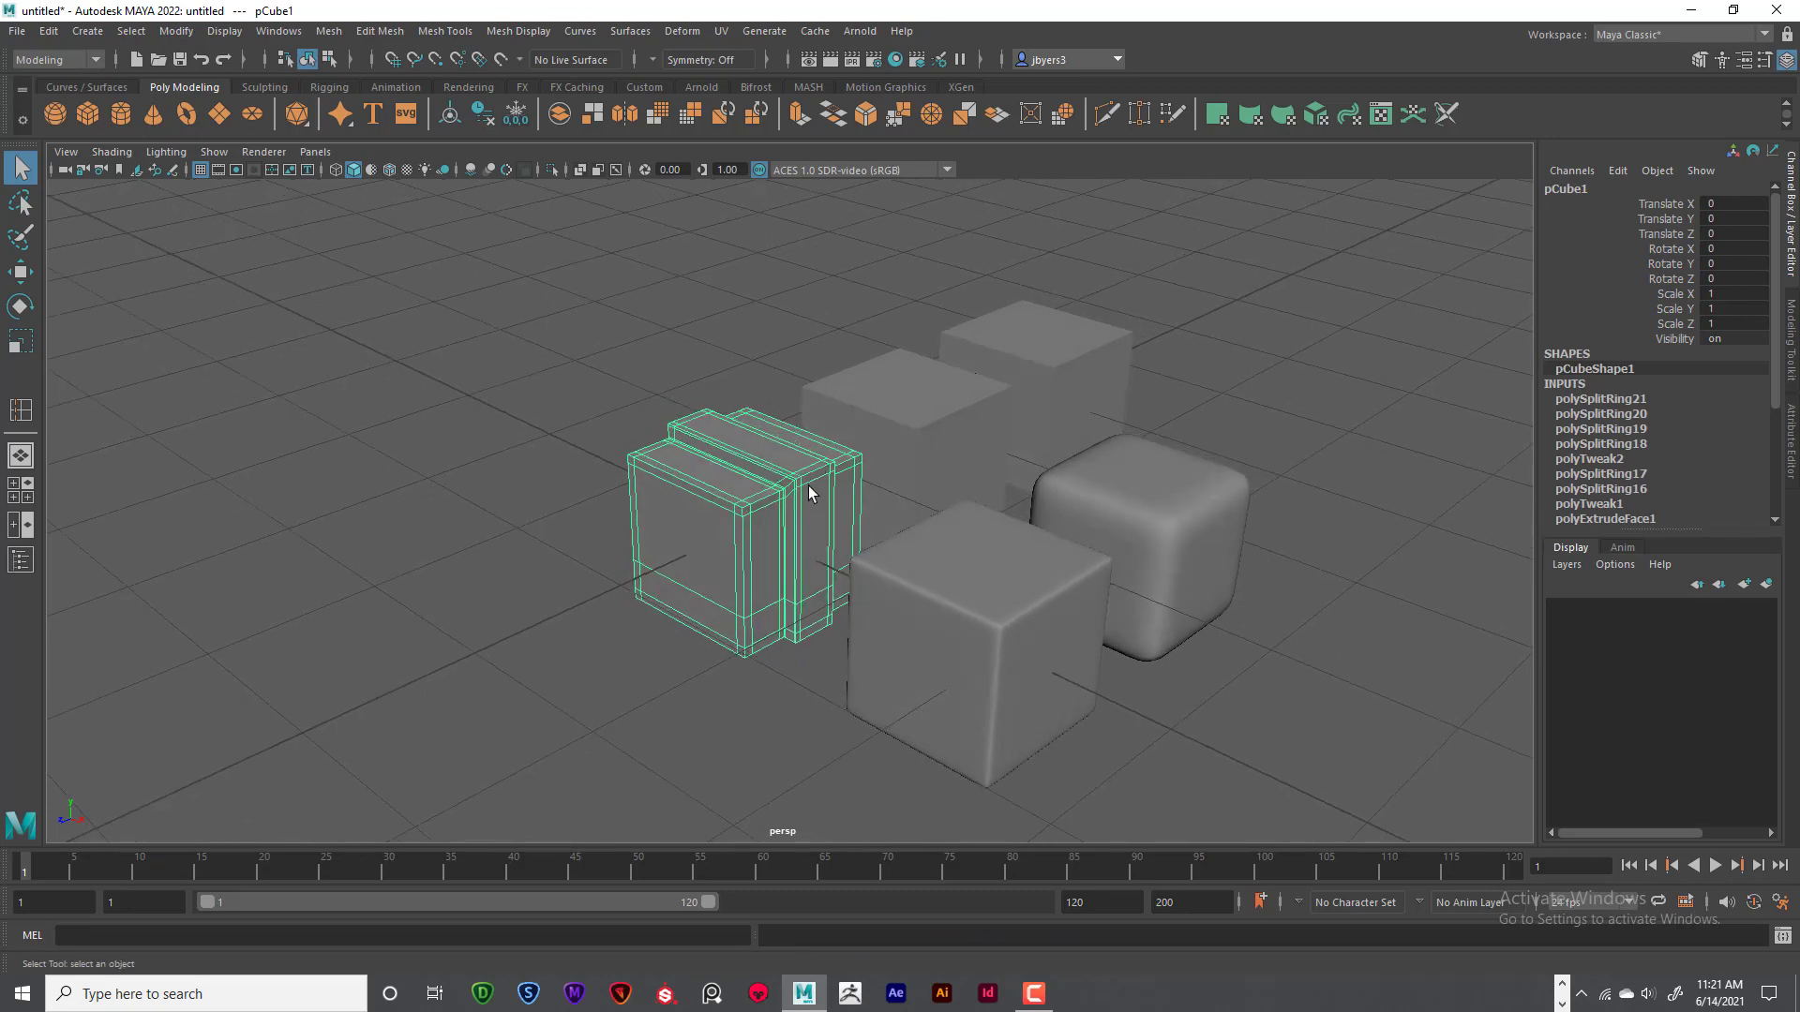
pyautogui.hotkey('ctrl', 'd')
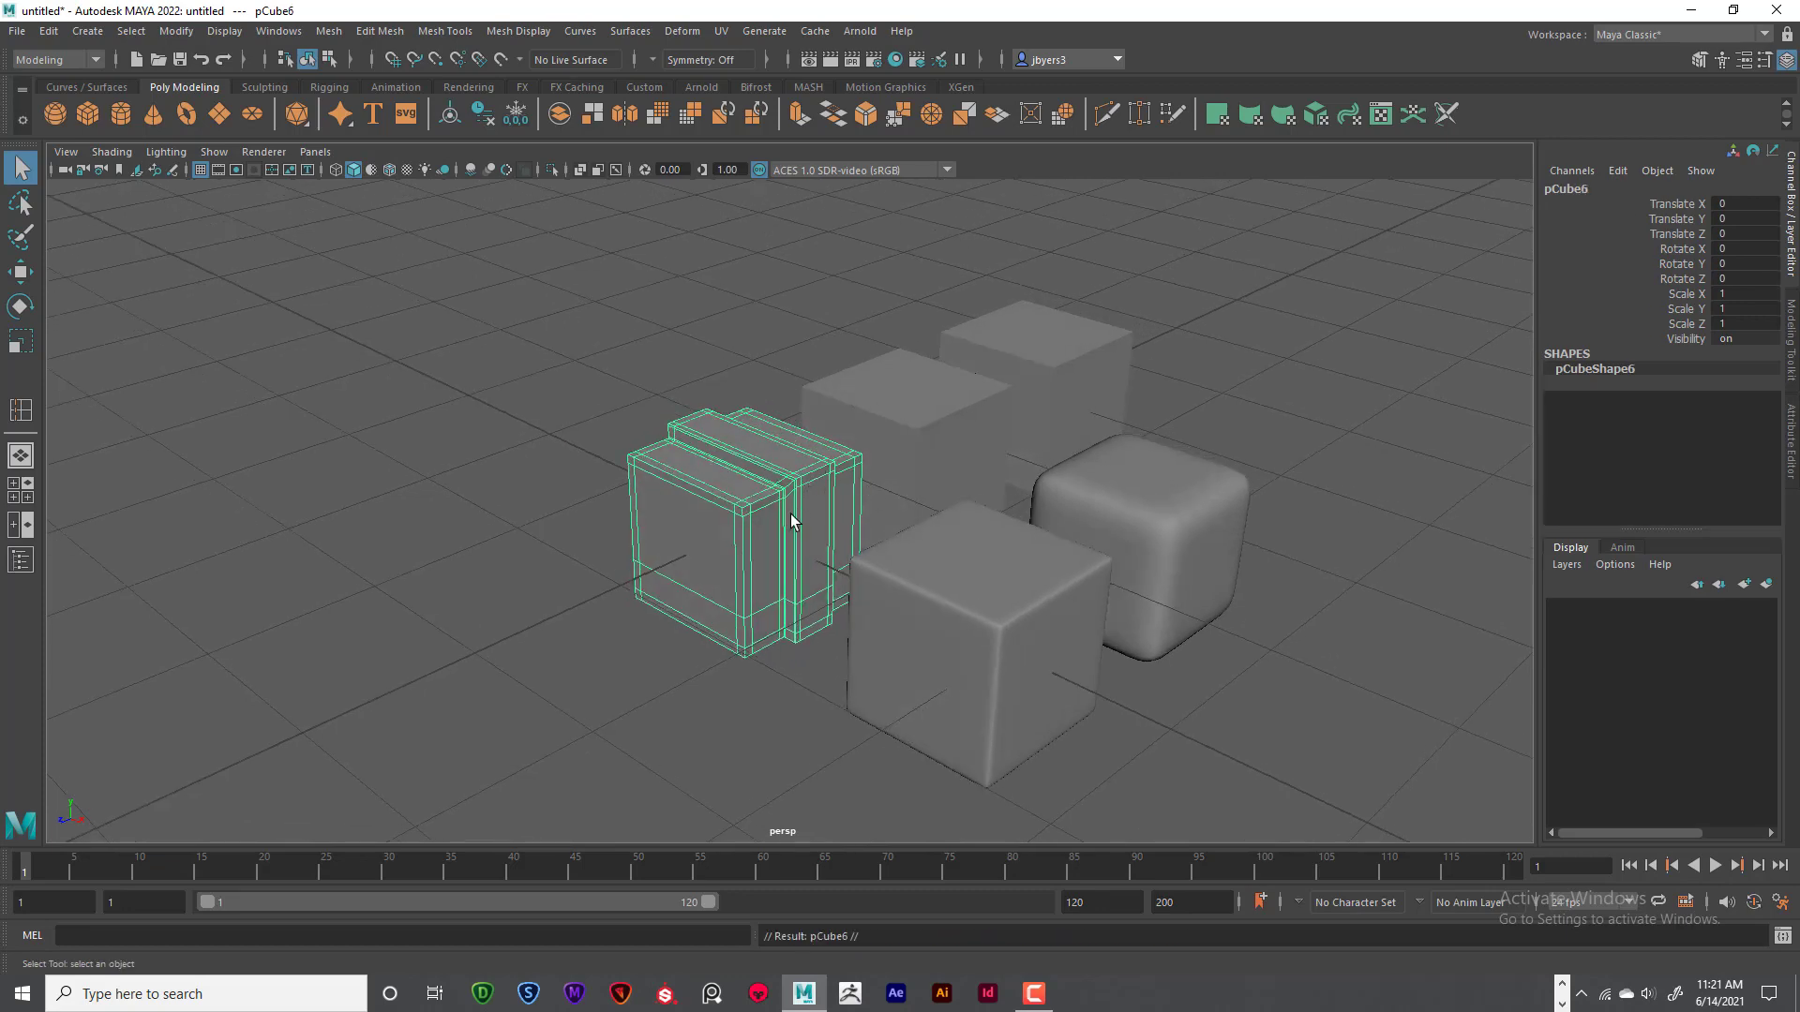
# - Move the duplicated banded cube along Z to about 1.41 units, in front of the original
pyautogui.press('w')
pyautogui.moveTo(685, 563); pyautogui.dragTo(490, 627)
pyautogui.keyDown('alt'); pyautogui.moveTo(675, 510); pyautogui.dragTo(803, 374, button='middle'); pyautogui.keyUp('alt')
# - Preview the original banded cube smoothed, inspect it from another angle, and return it to the unsmoothed display
pyautogui.click(890, 394)
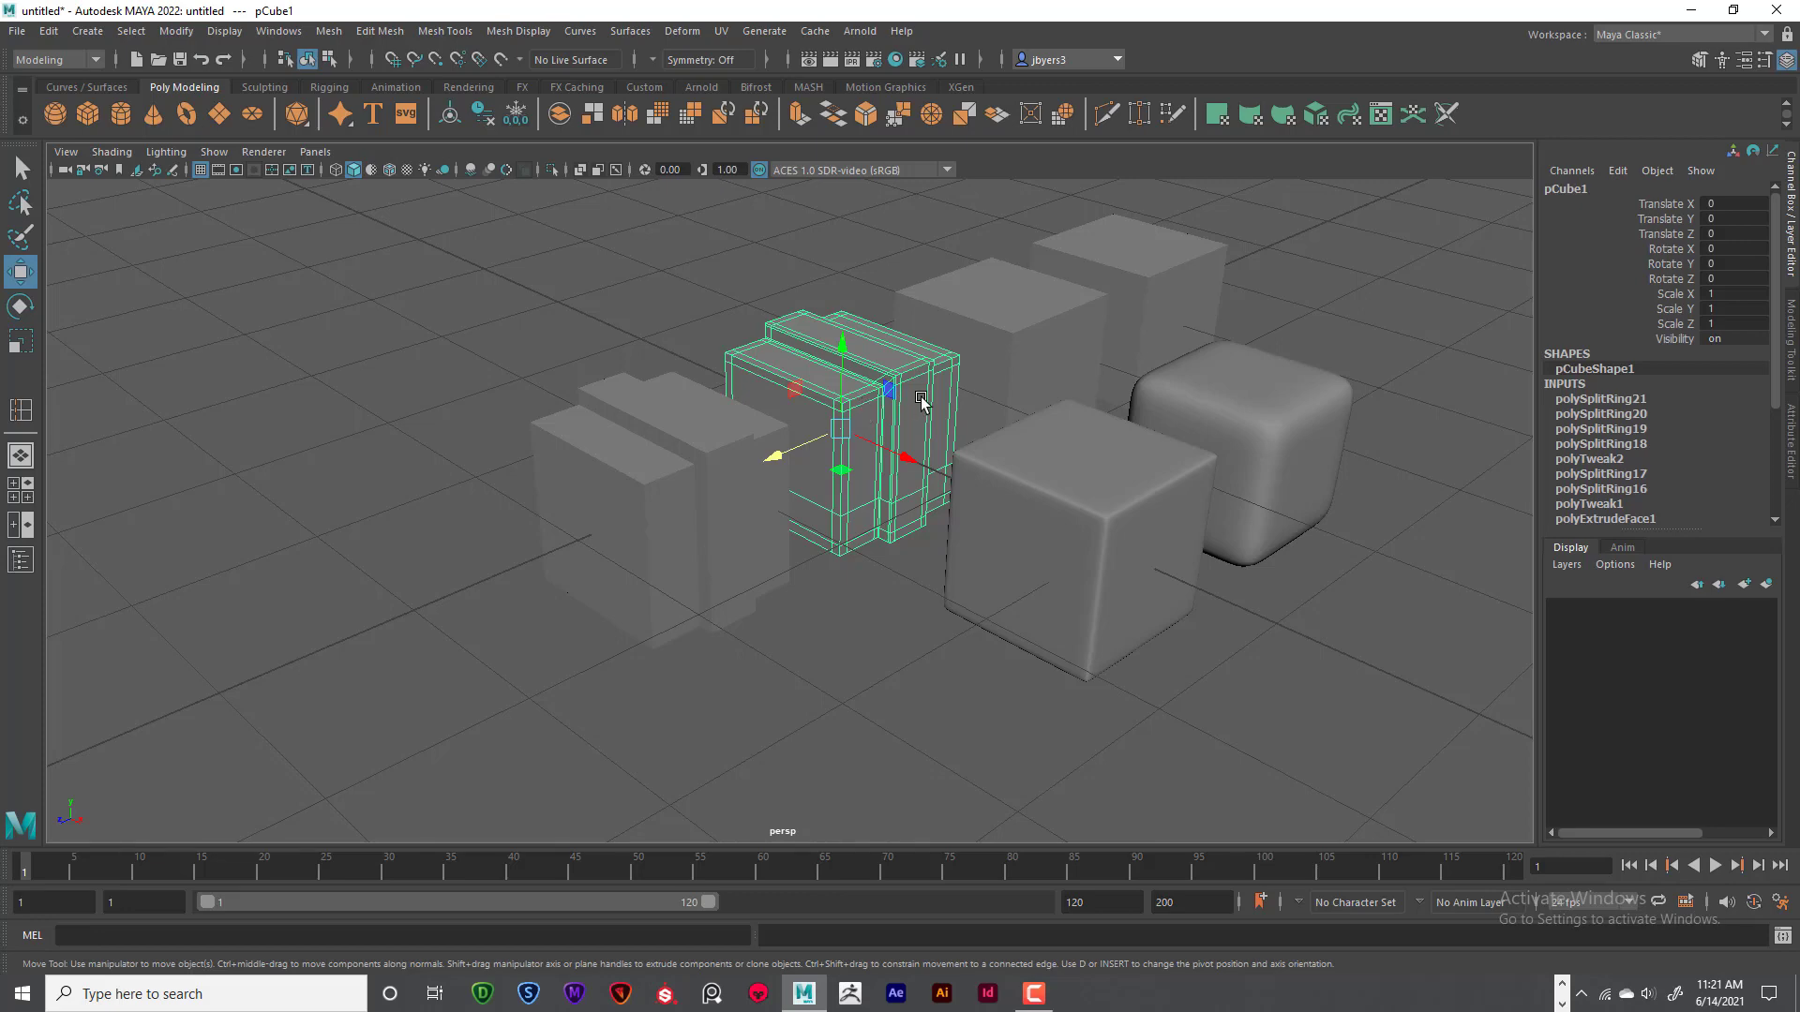
pyautogui.press('3')
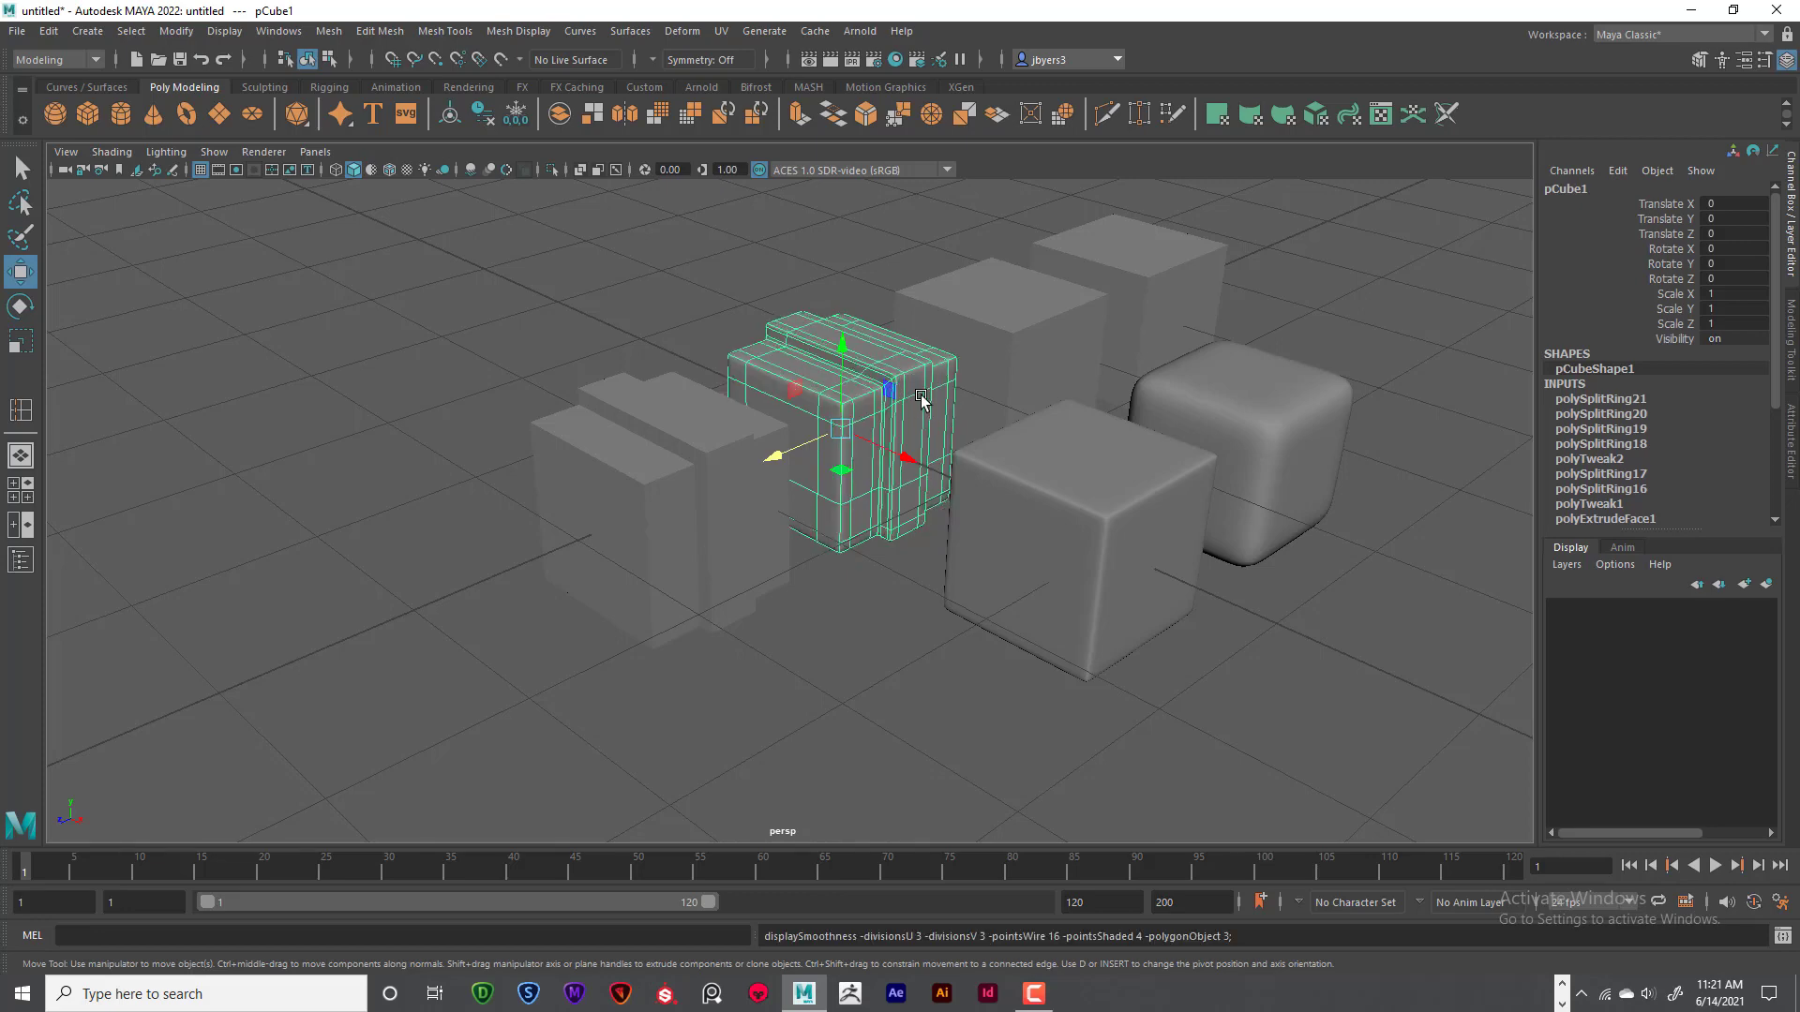
pyautogui.click(876, 260)
pyautogui.keyDown('alt'); pyautogui.moveTo(916, 403); pyautogui.dragTo(876, 390); pyautogui.keyUp('alt')
pyautogui.click(821, 397)
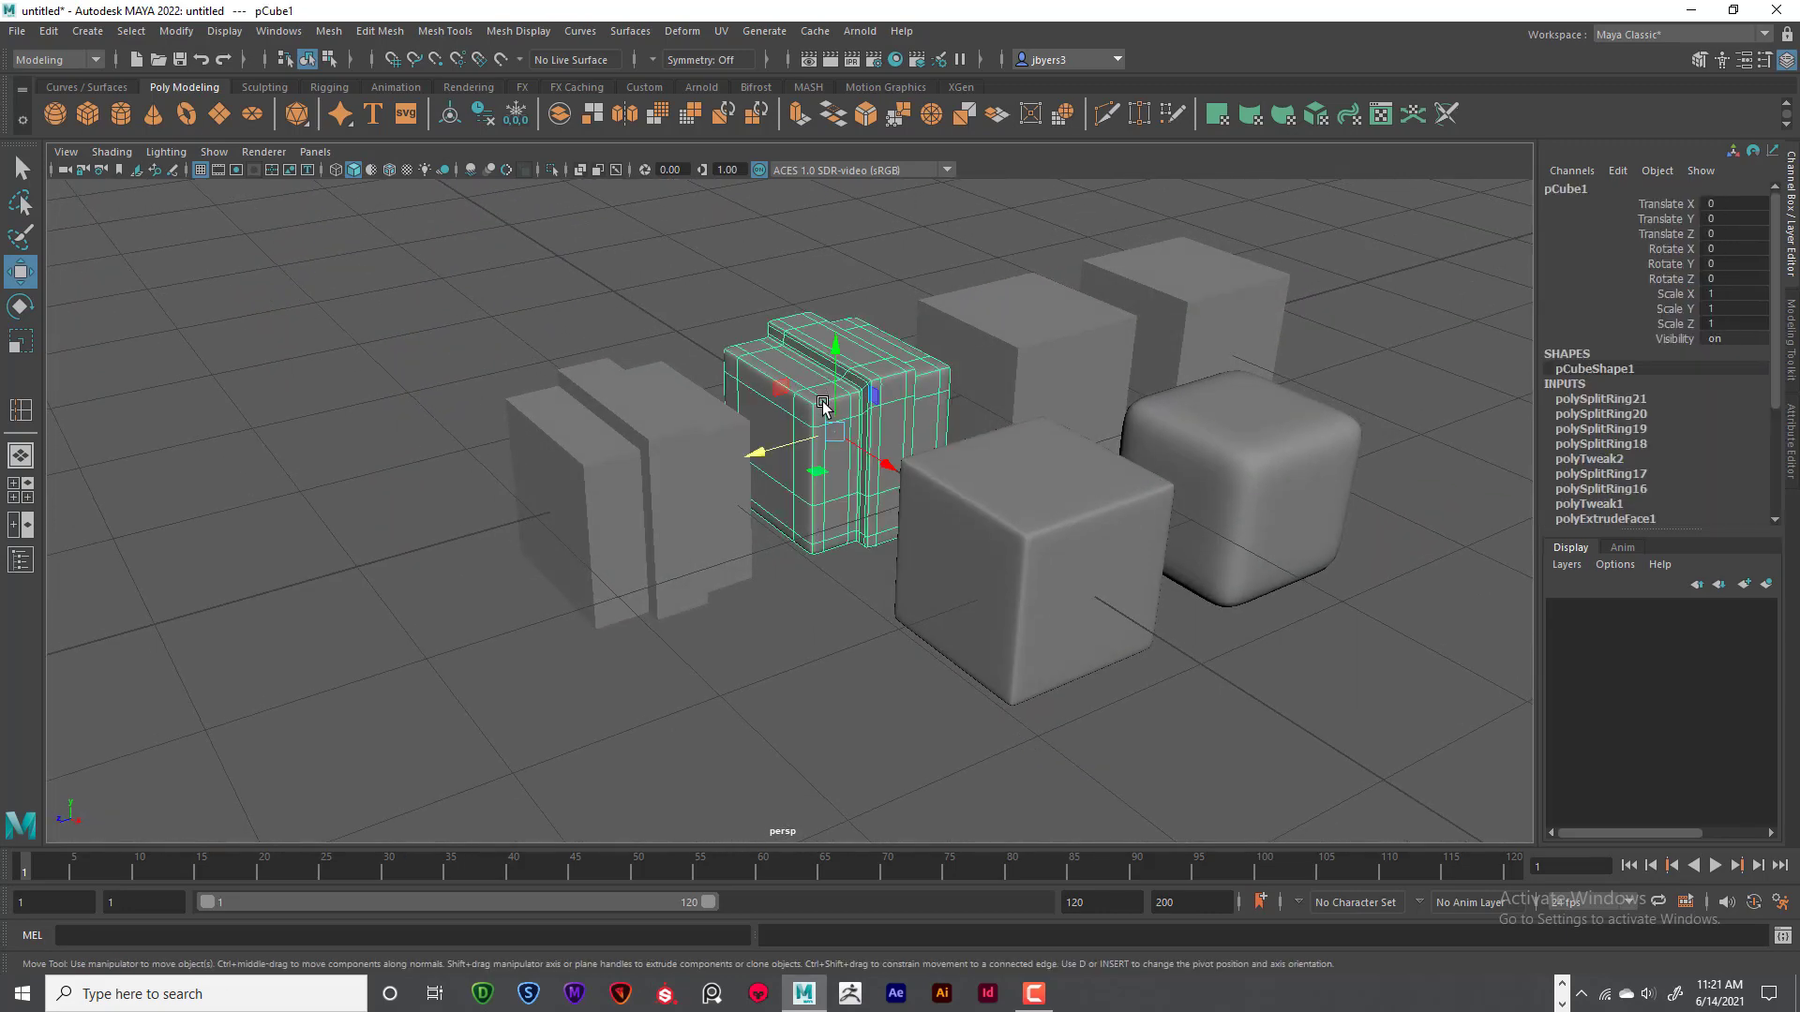
pyautogui.press('1')
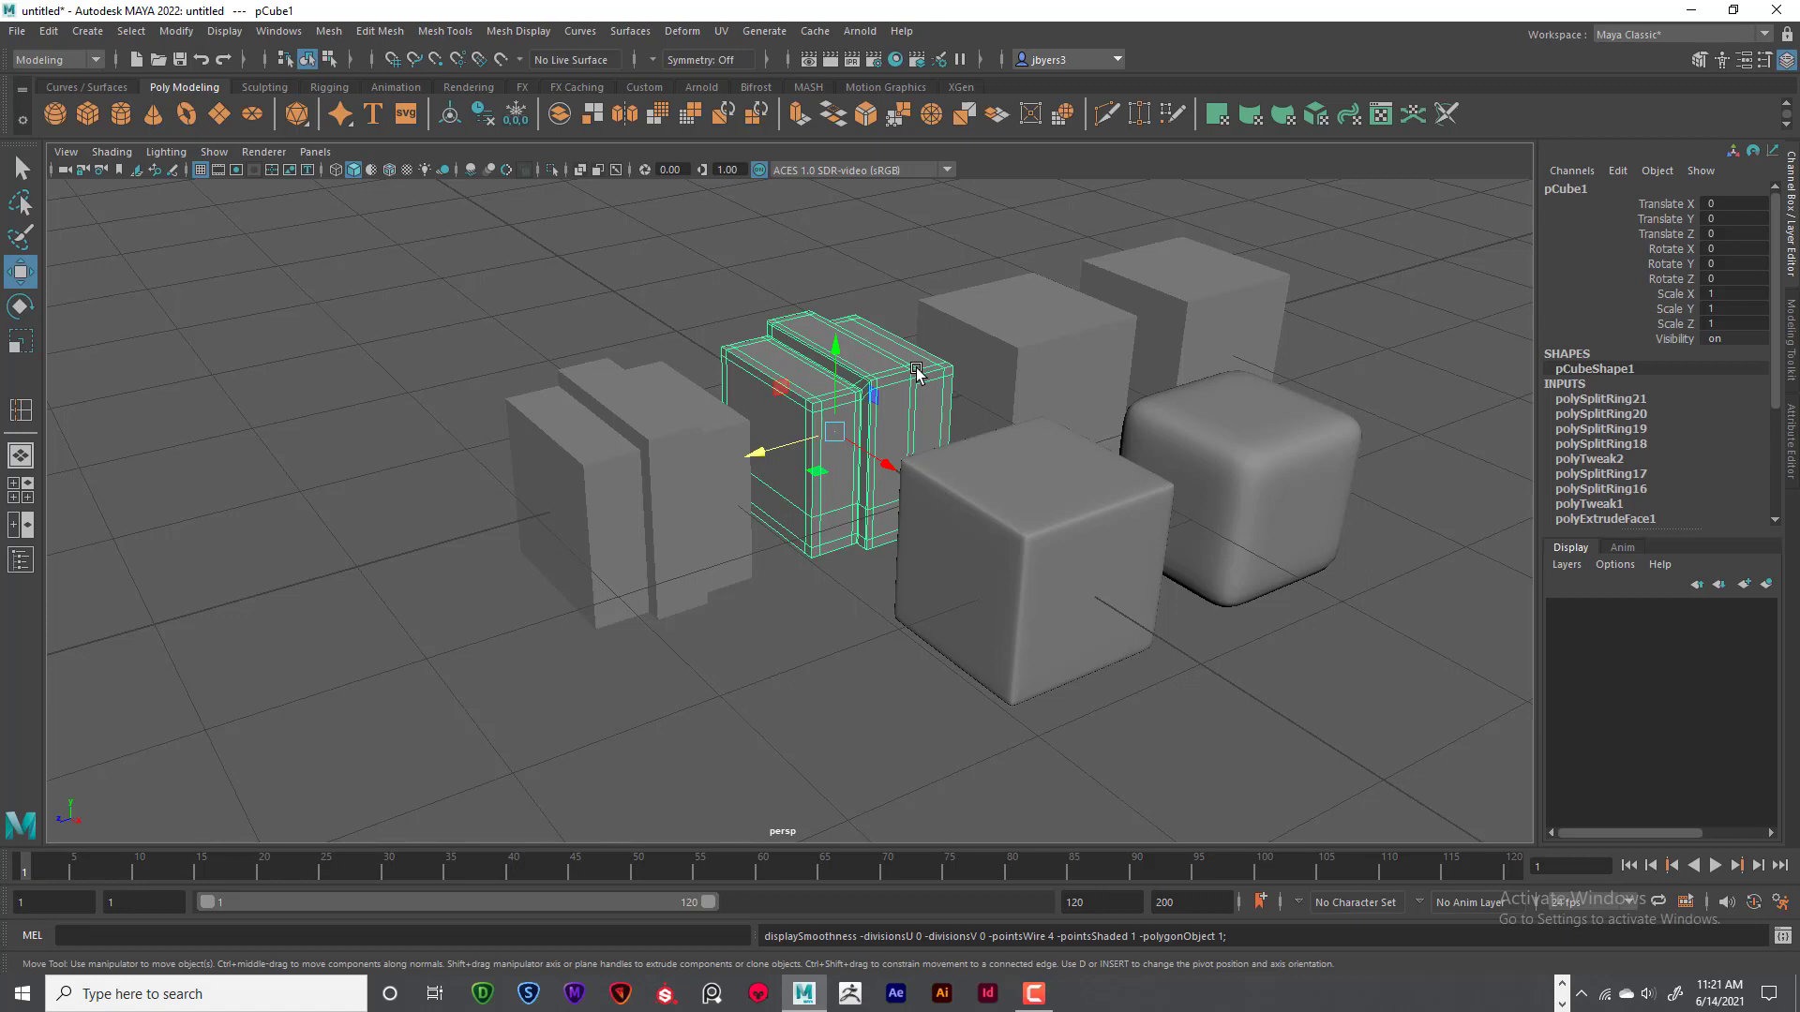
# - Apply Smooth to the duplicated banded cube with 2 exponential division levels and OpenSubdiv Catmull-Clark, and deselect it
pyautogui.click(689, 439)
pyautogui.press('space')
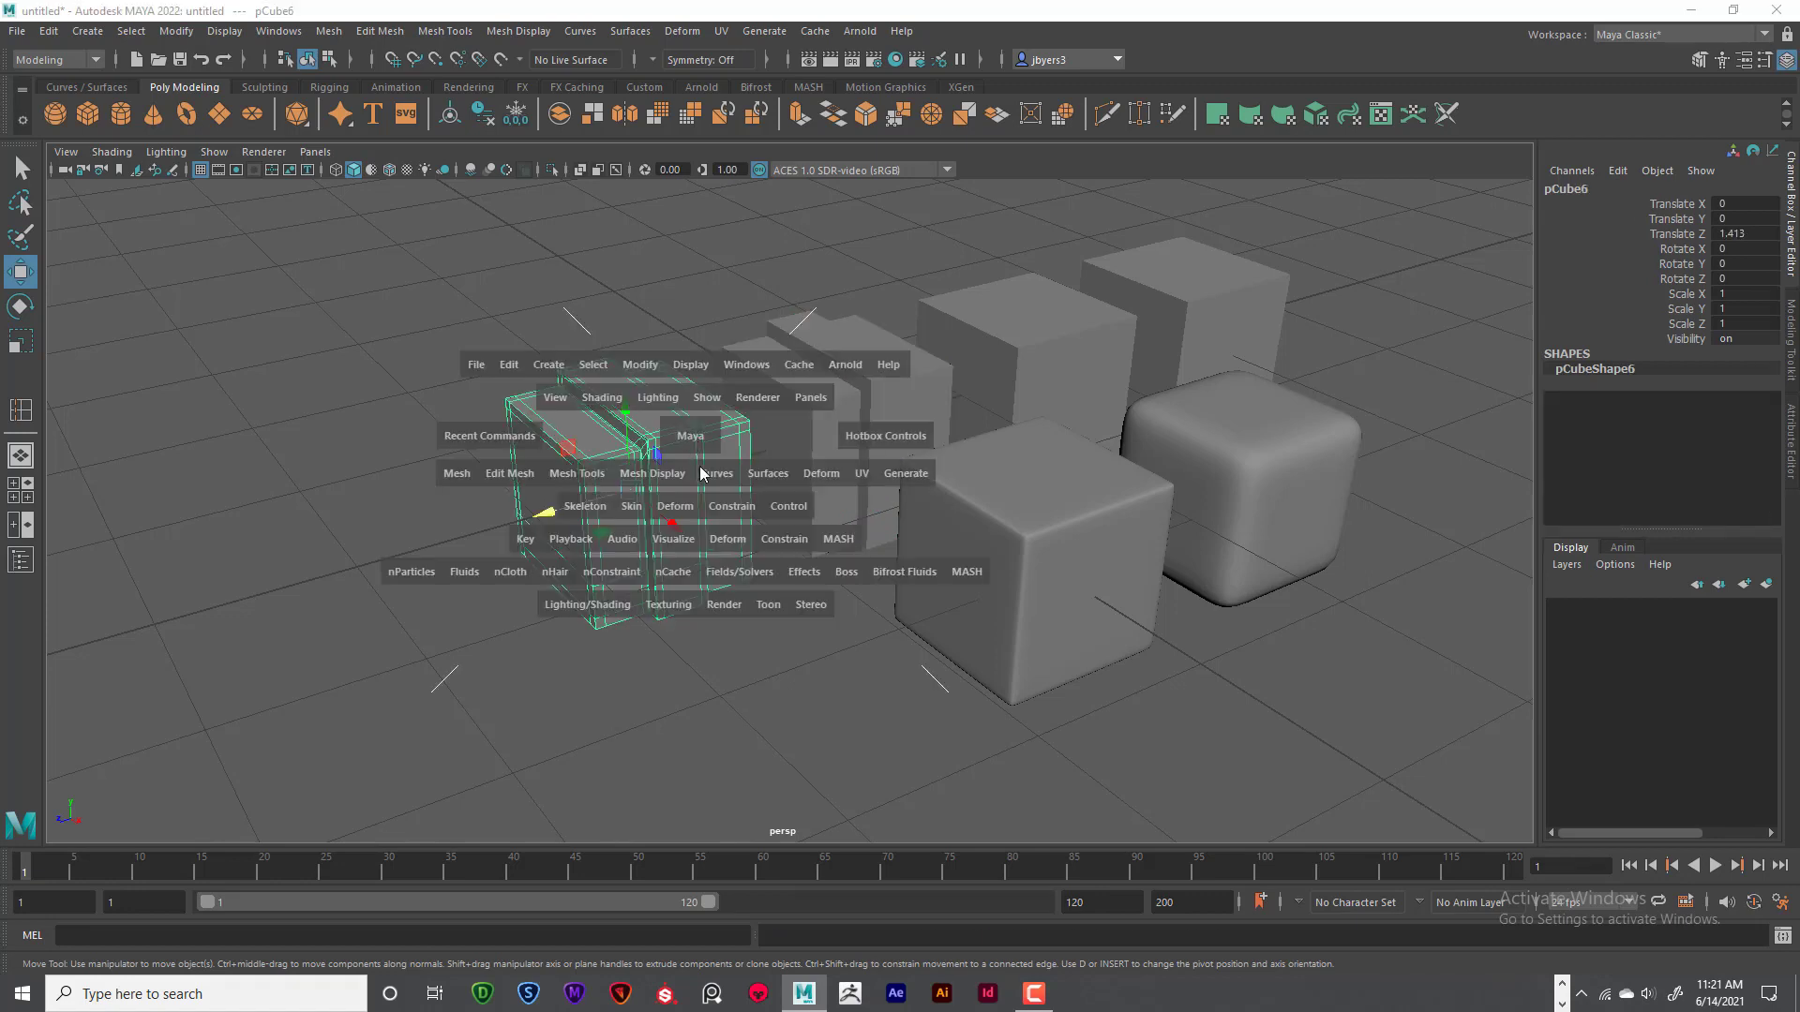
pyautogui.click(461, 473)
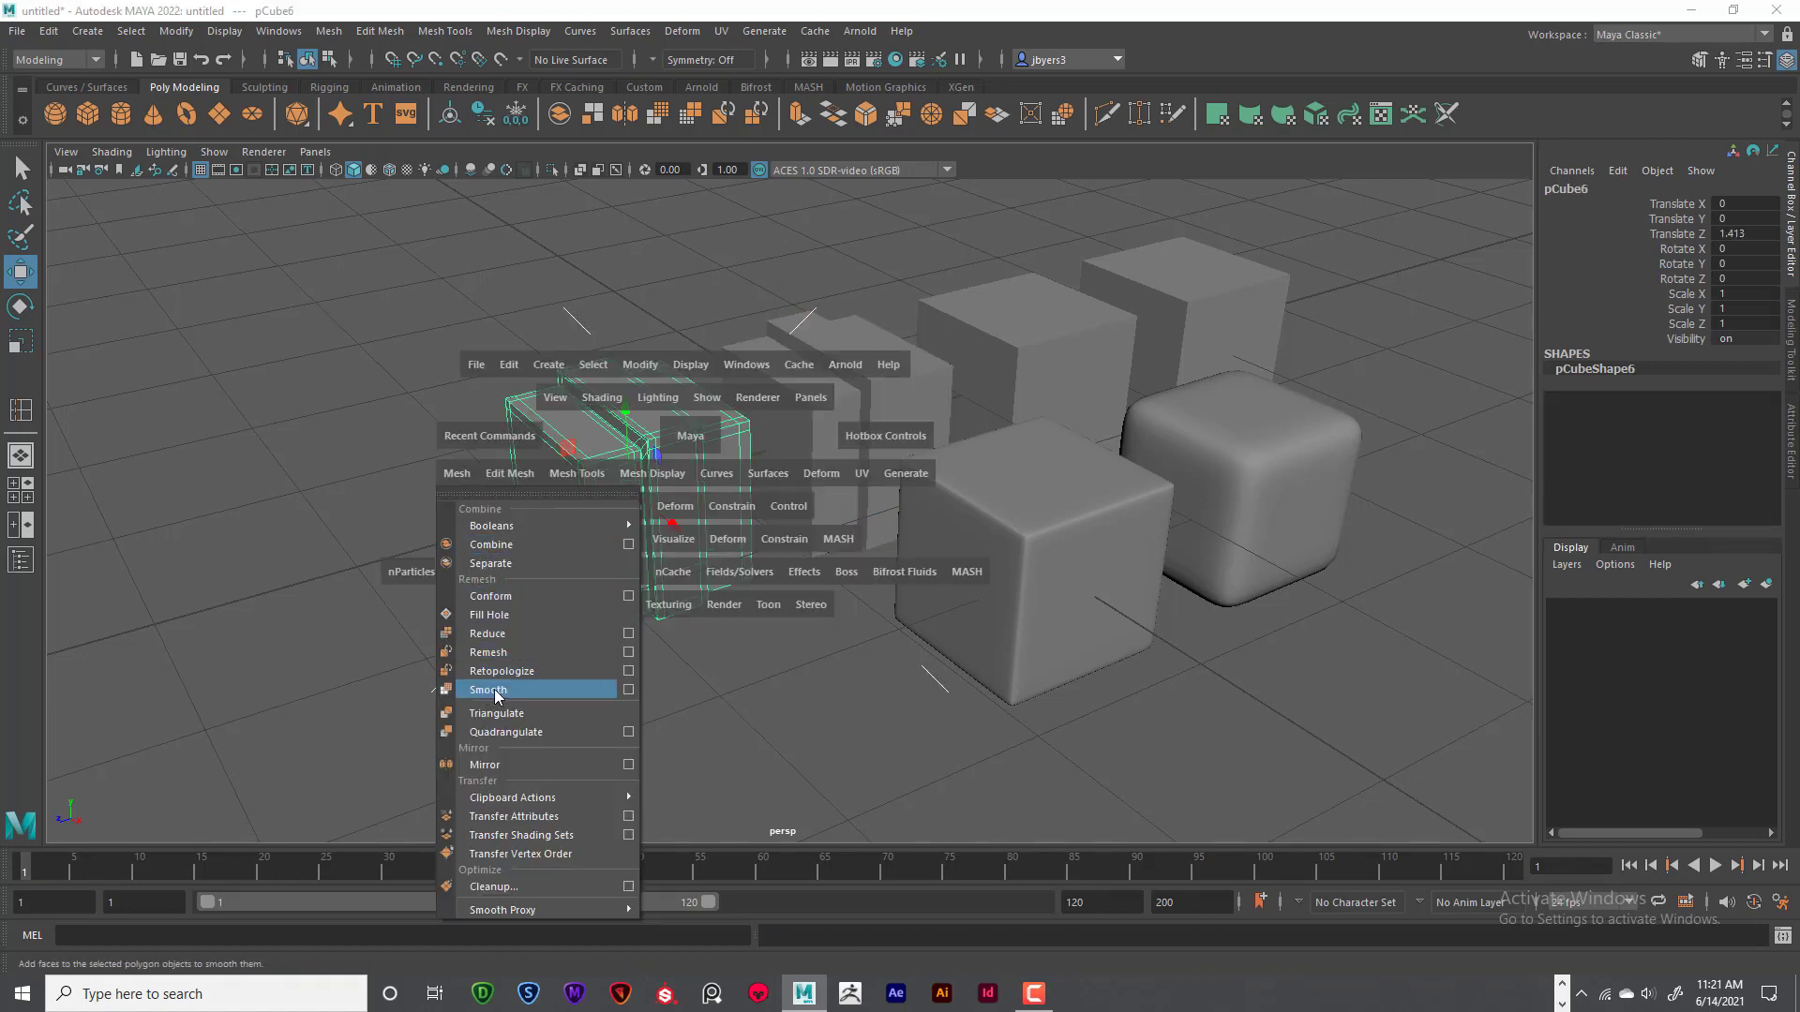
pyautogui.click(628, 690)
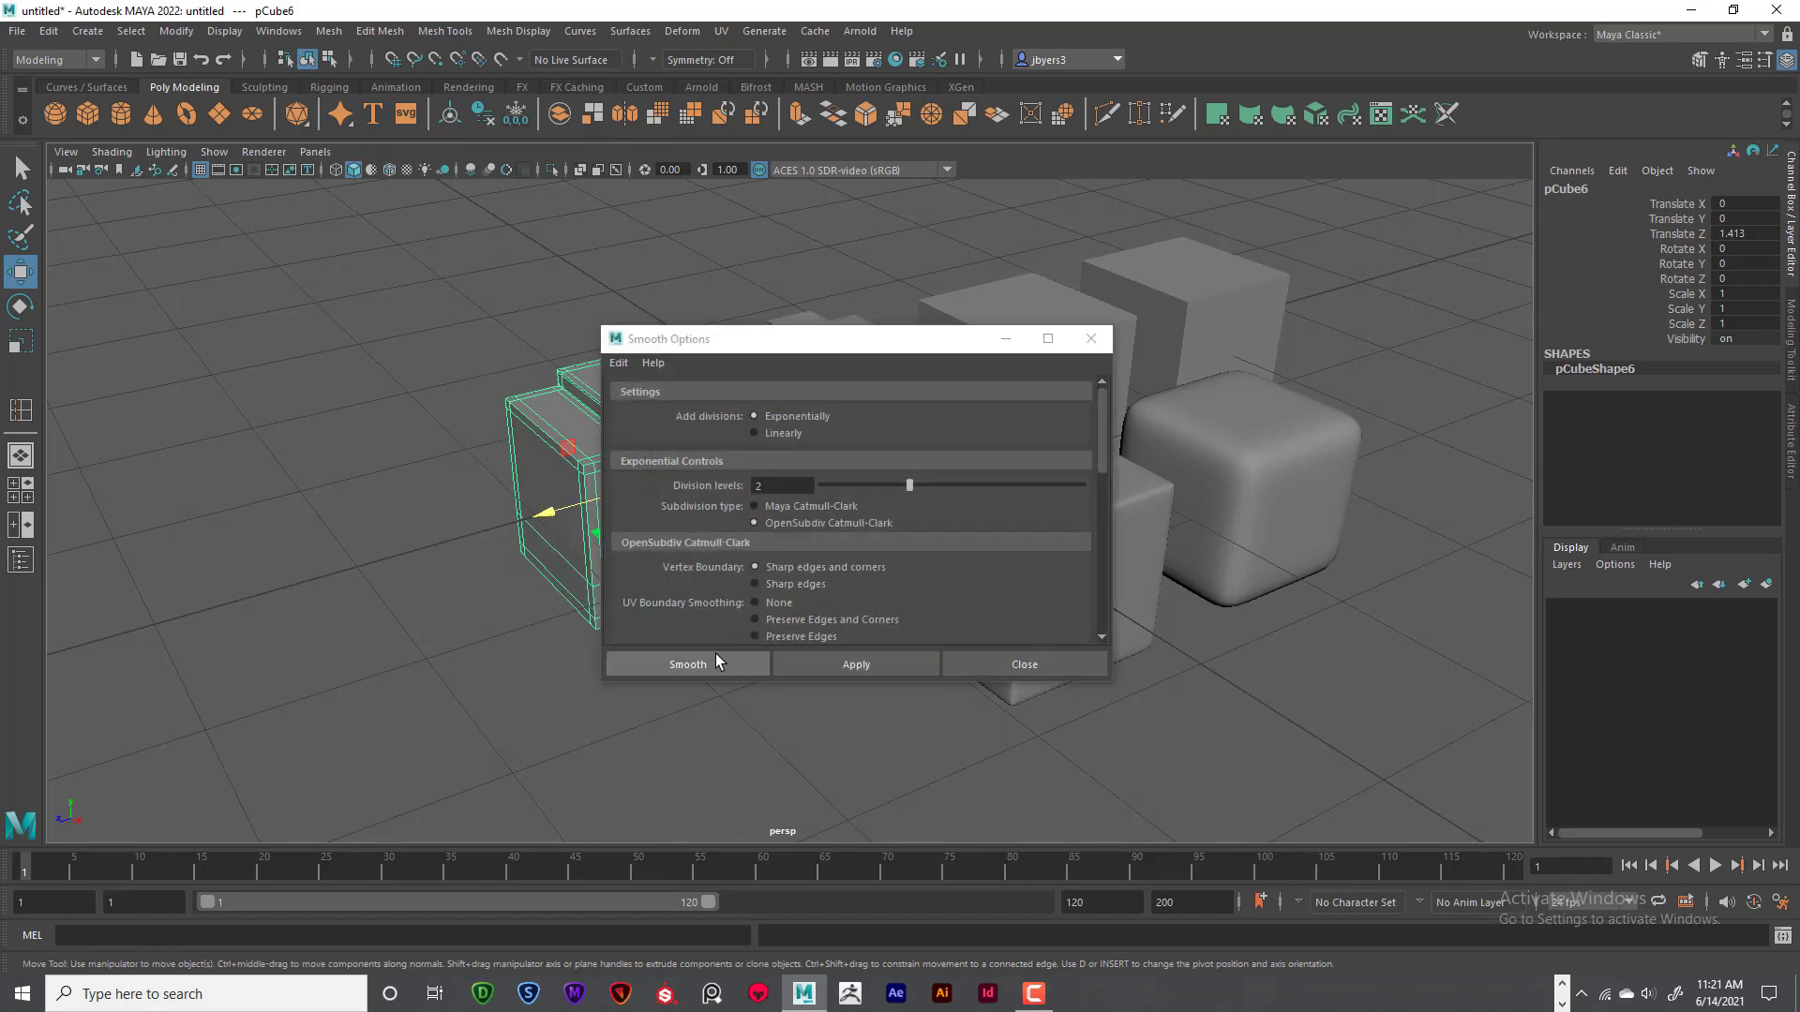
pyautogui.click(716, 655)
pyautogui.click(722, 651)
pyautogui.click(674, 496)
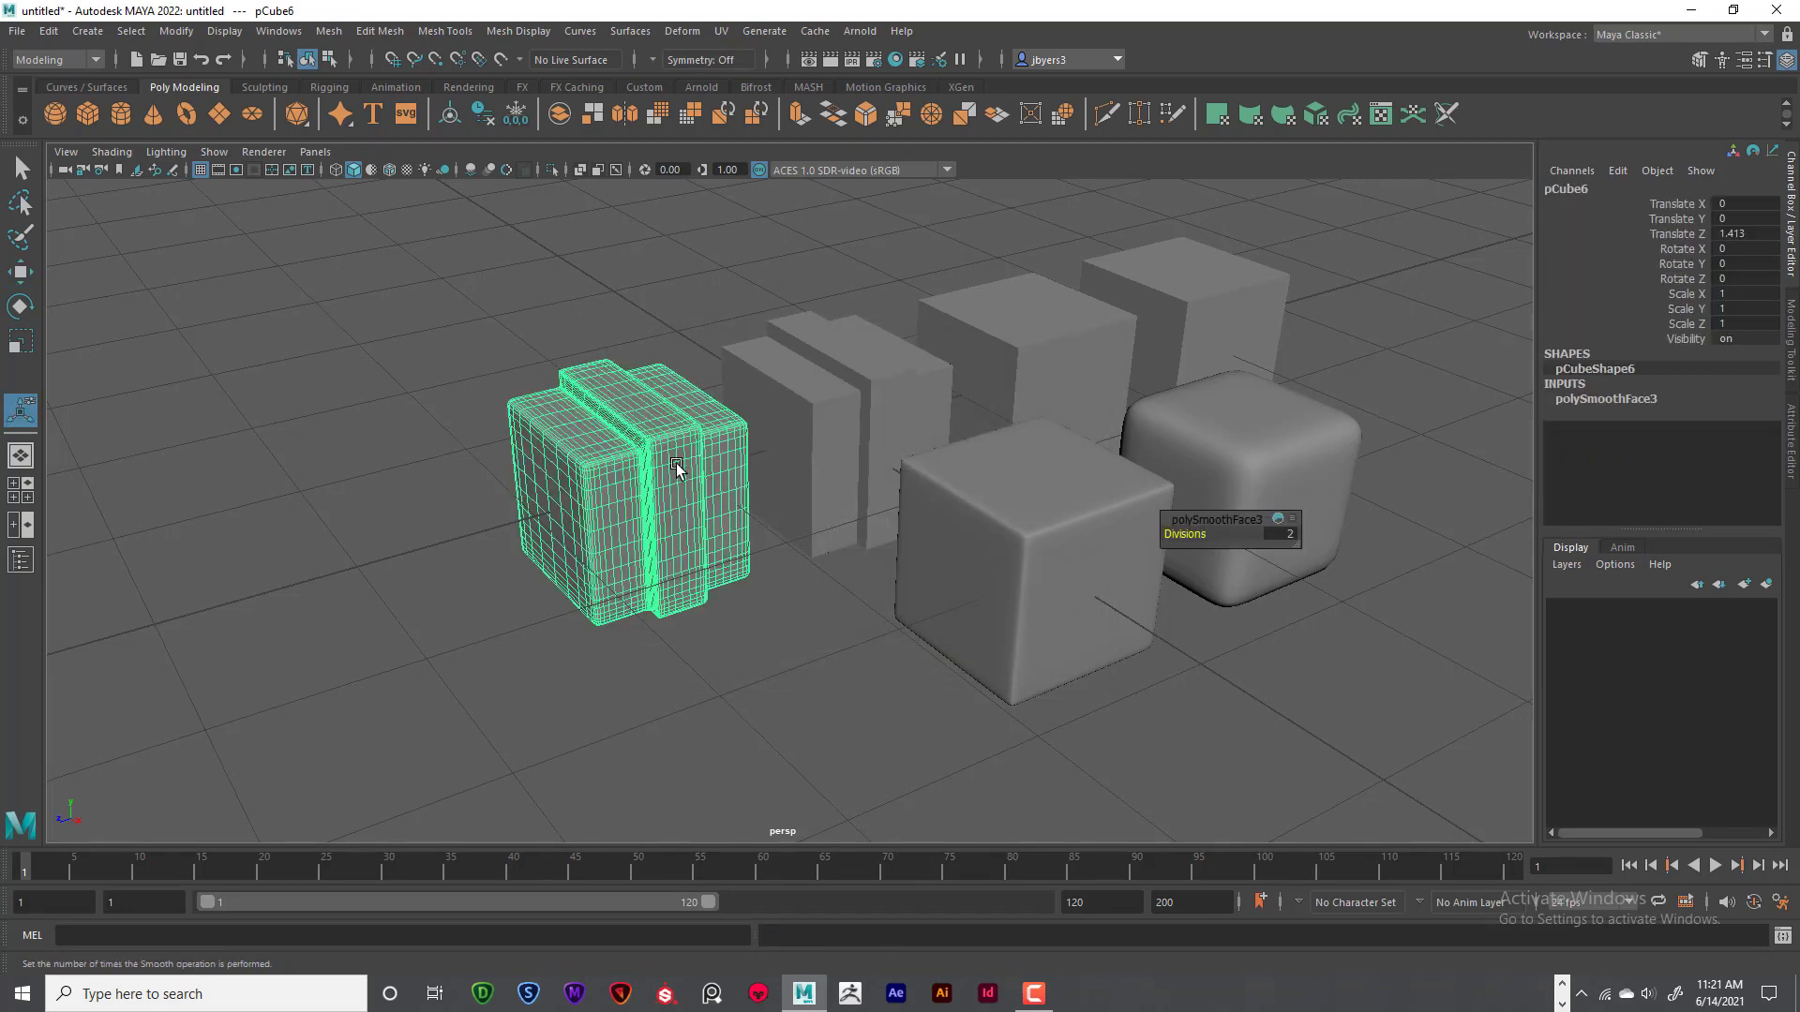
pyautogui.click(692, 329)
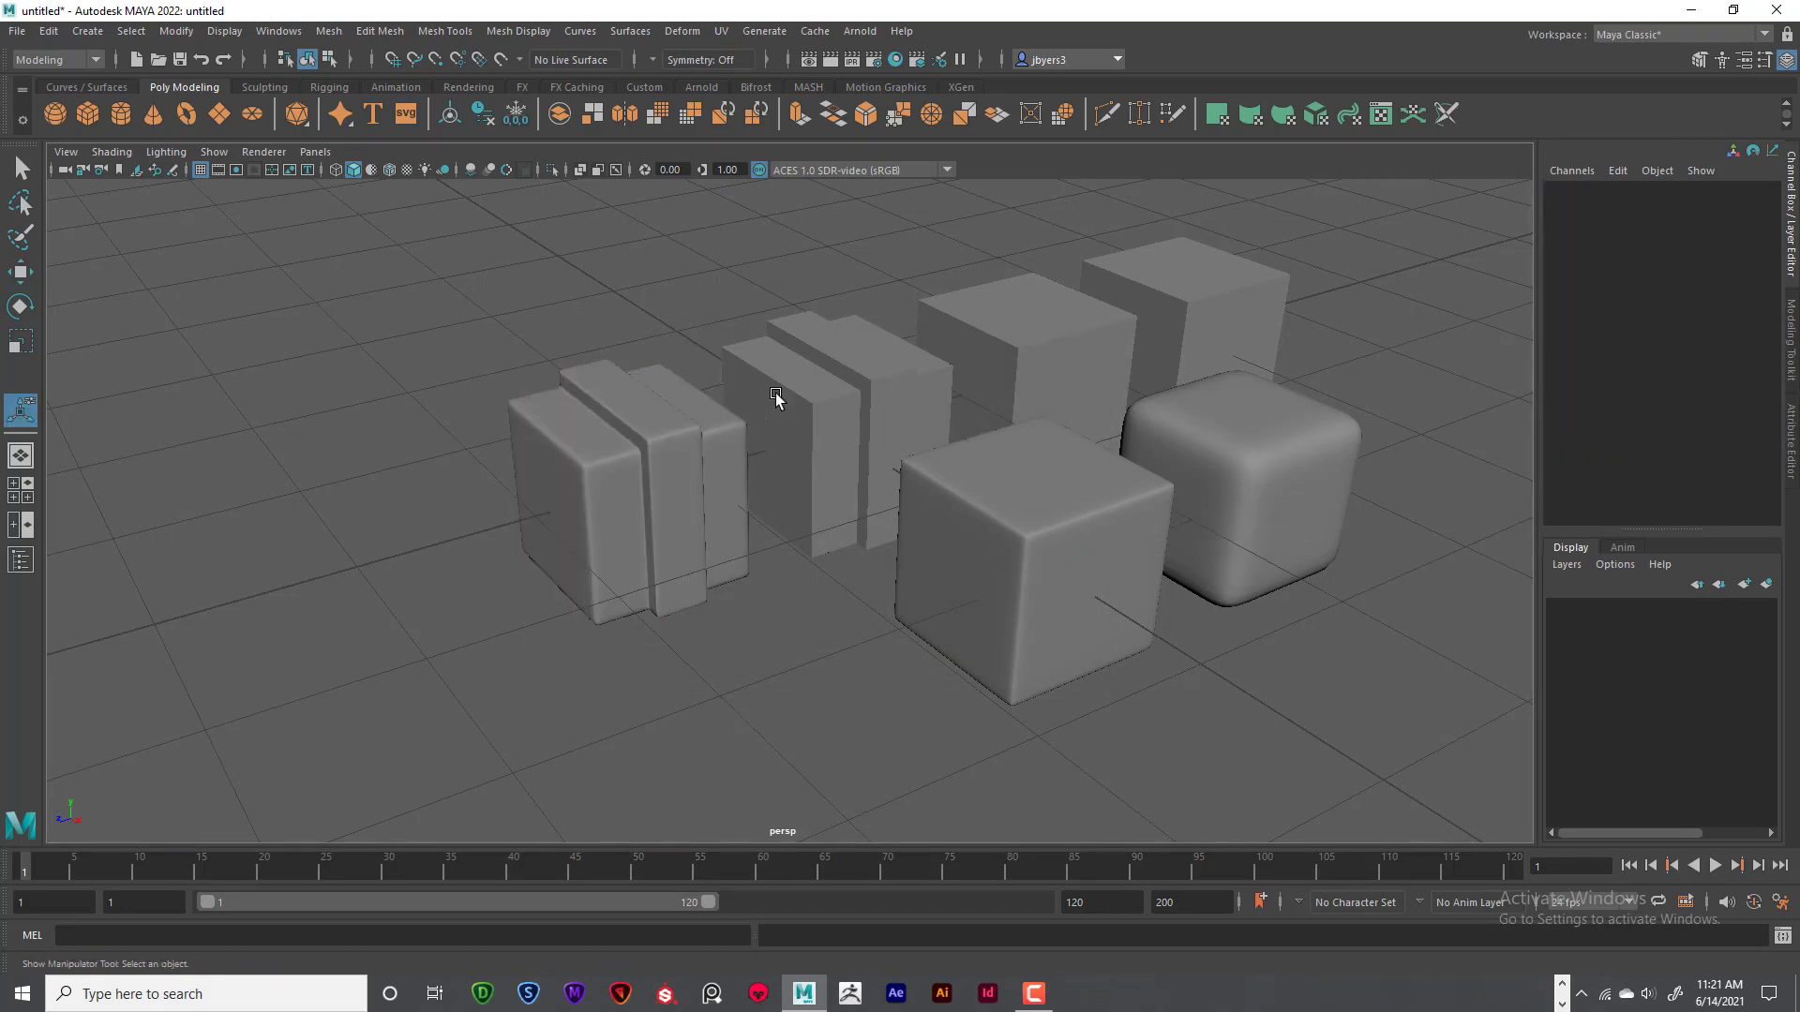
# - Compare the smoothed banded copy with the unsmoothed original, selecting each in turn to examine its wireframe up close
pyautogui.click(774, 392)
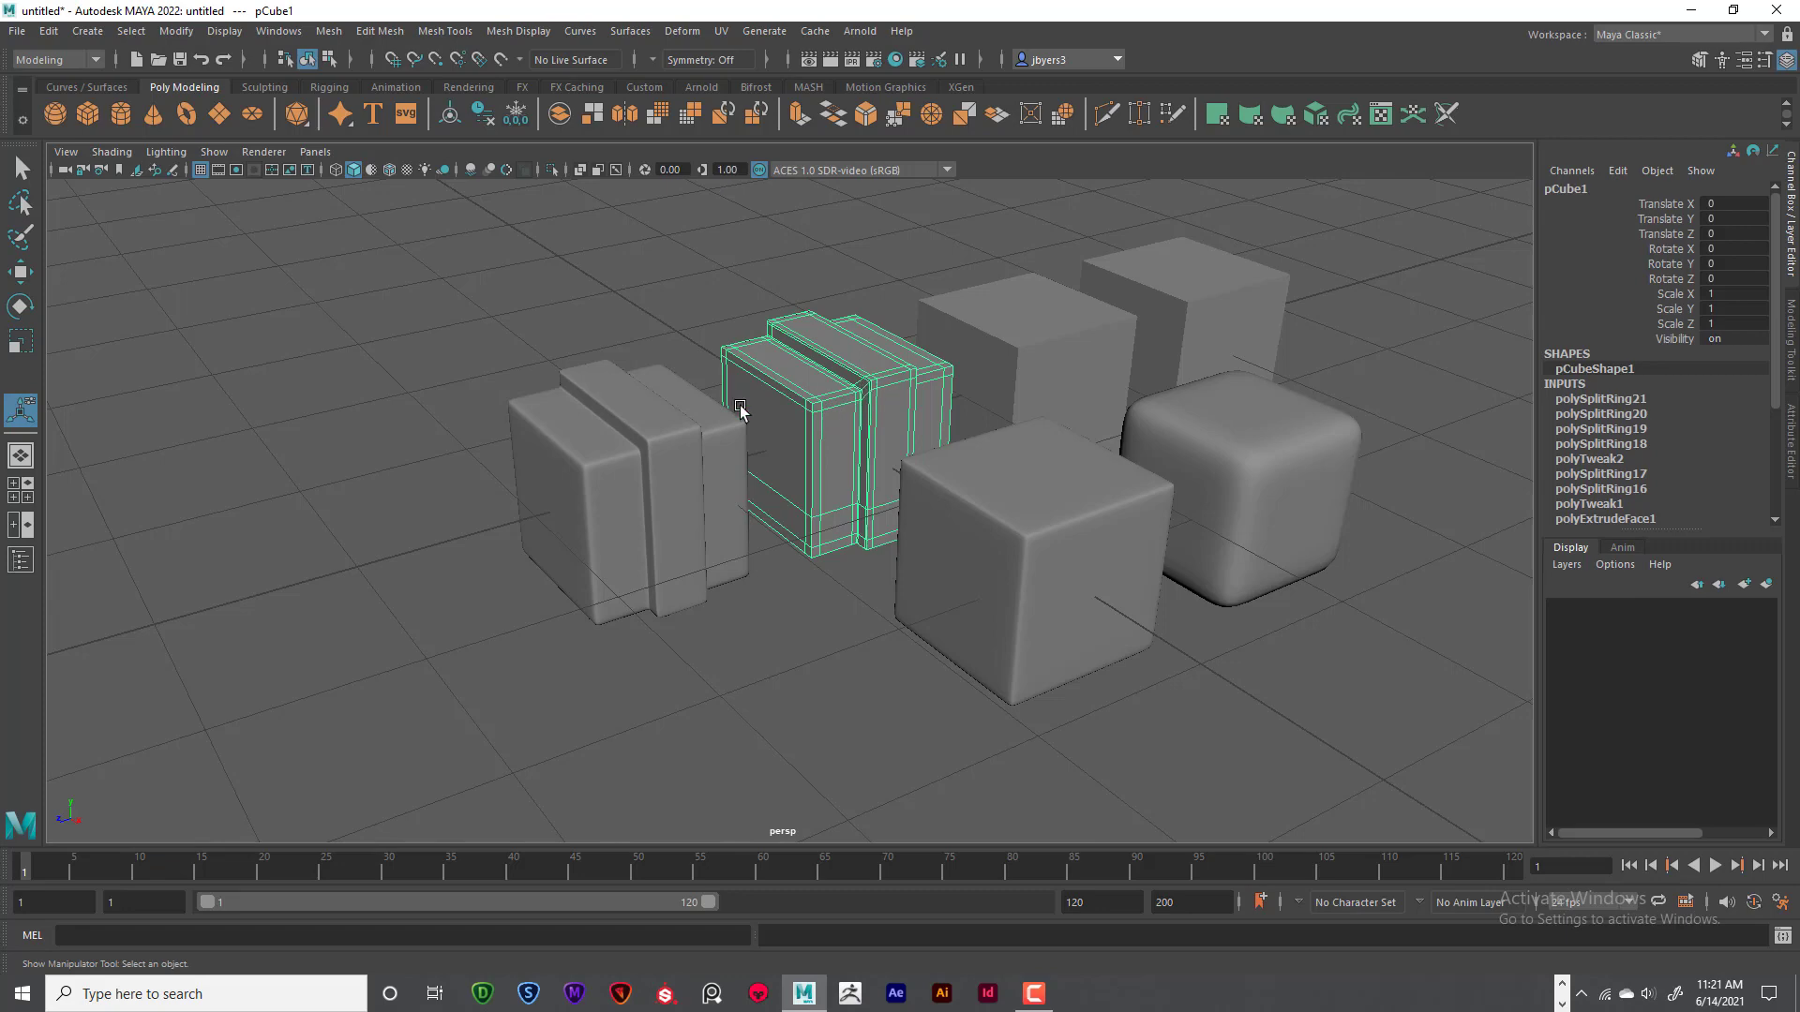
pyautogui.click(651, 445)
pyautogui.click(850, 399)
pyautogui.click(645, 469)
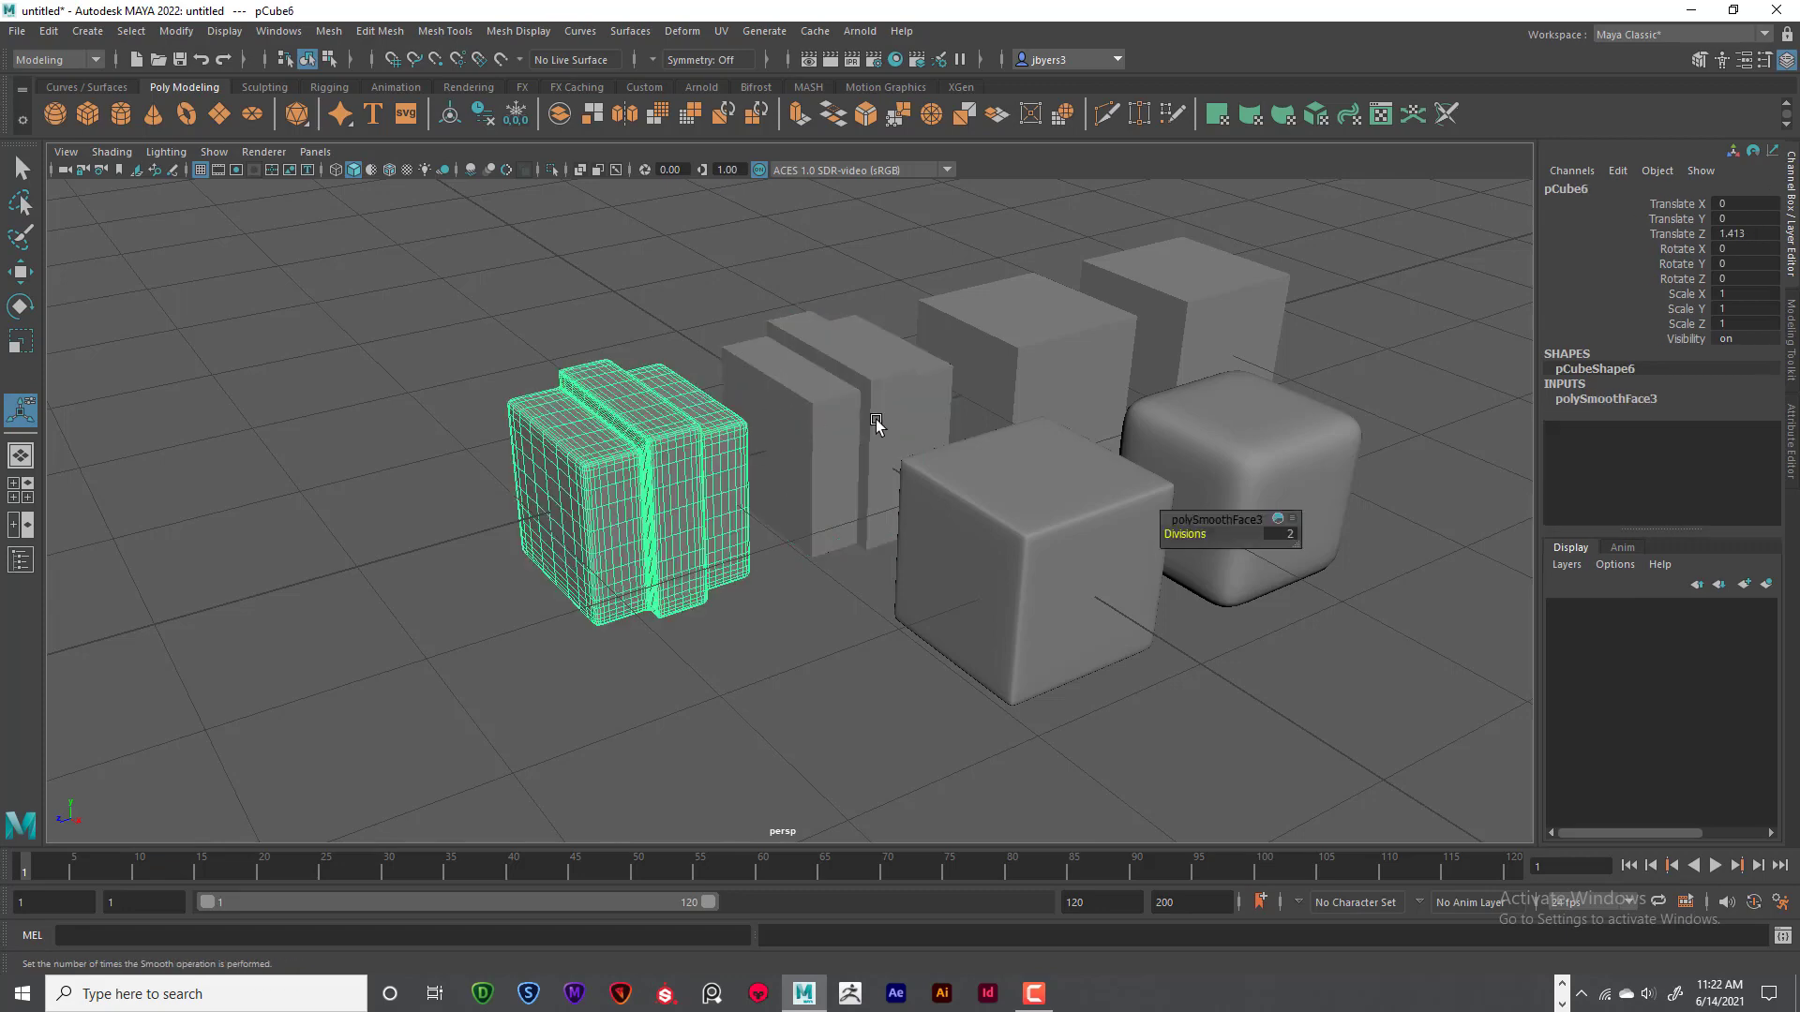
pyautogui.click(875, 422)
pyautogui.press('f')
pyautogui.click(576, 441)
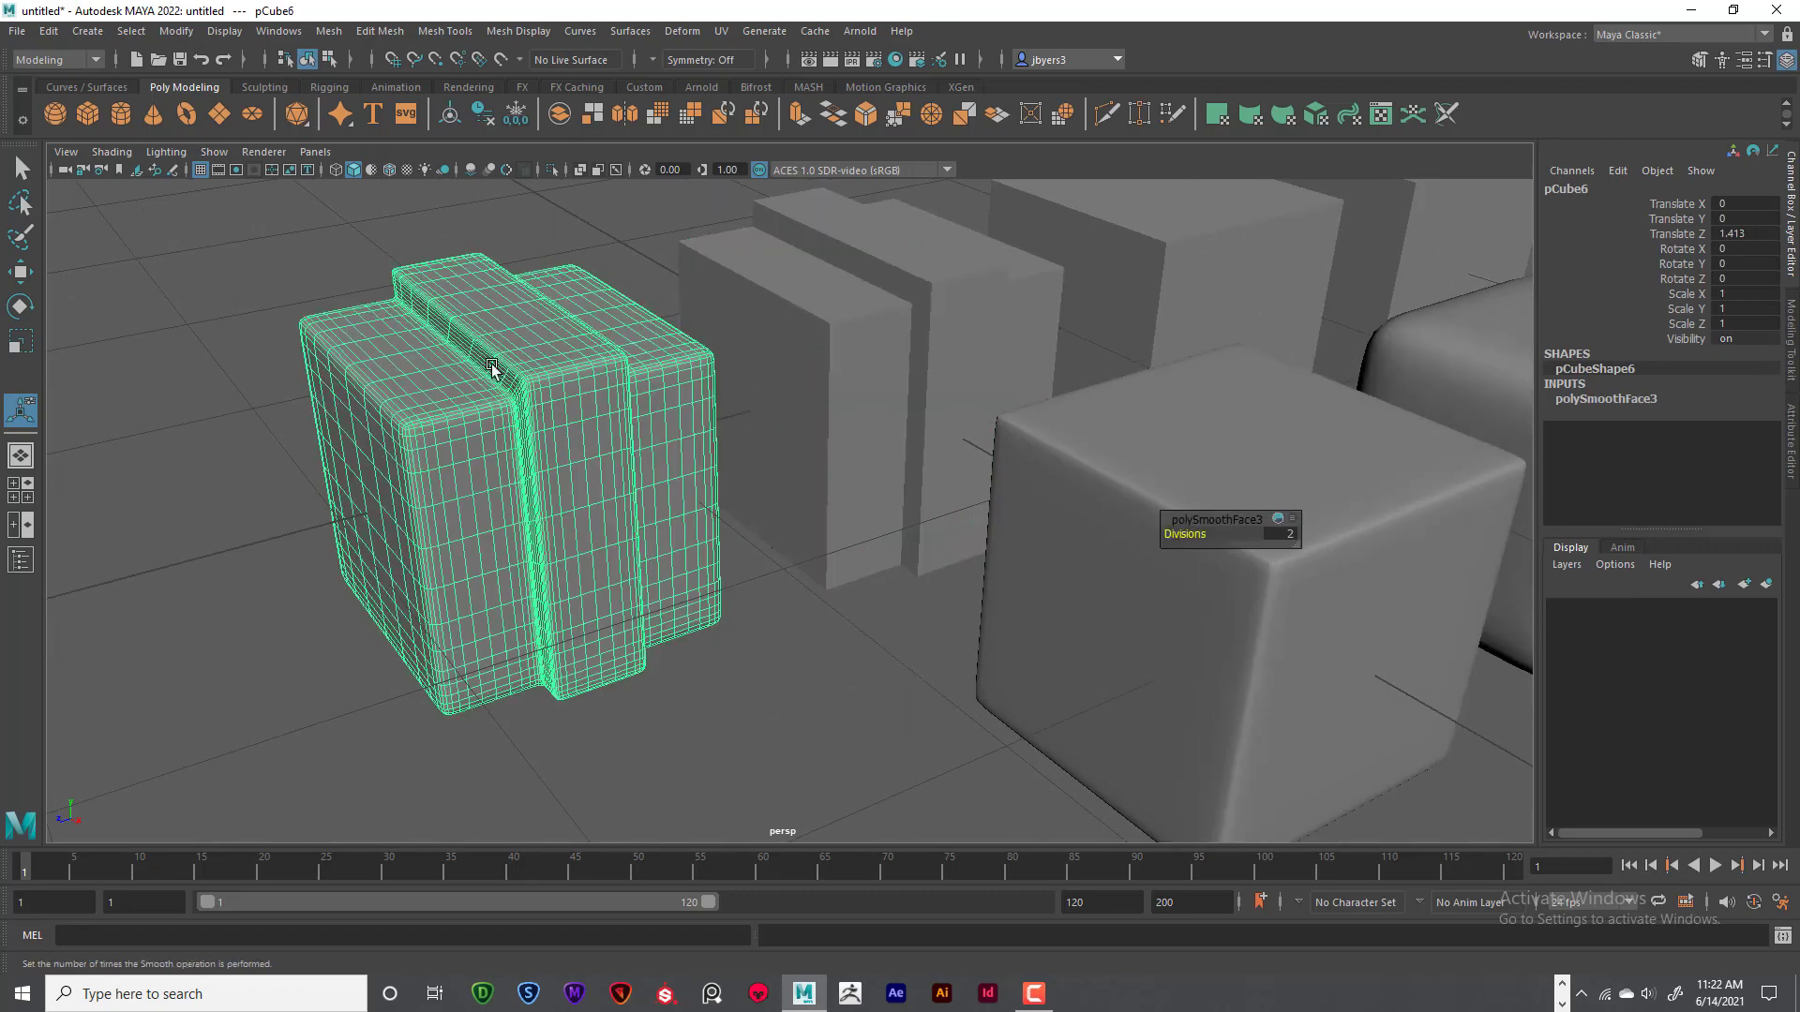
pyautogui.press('f')
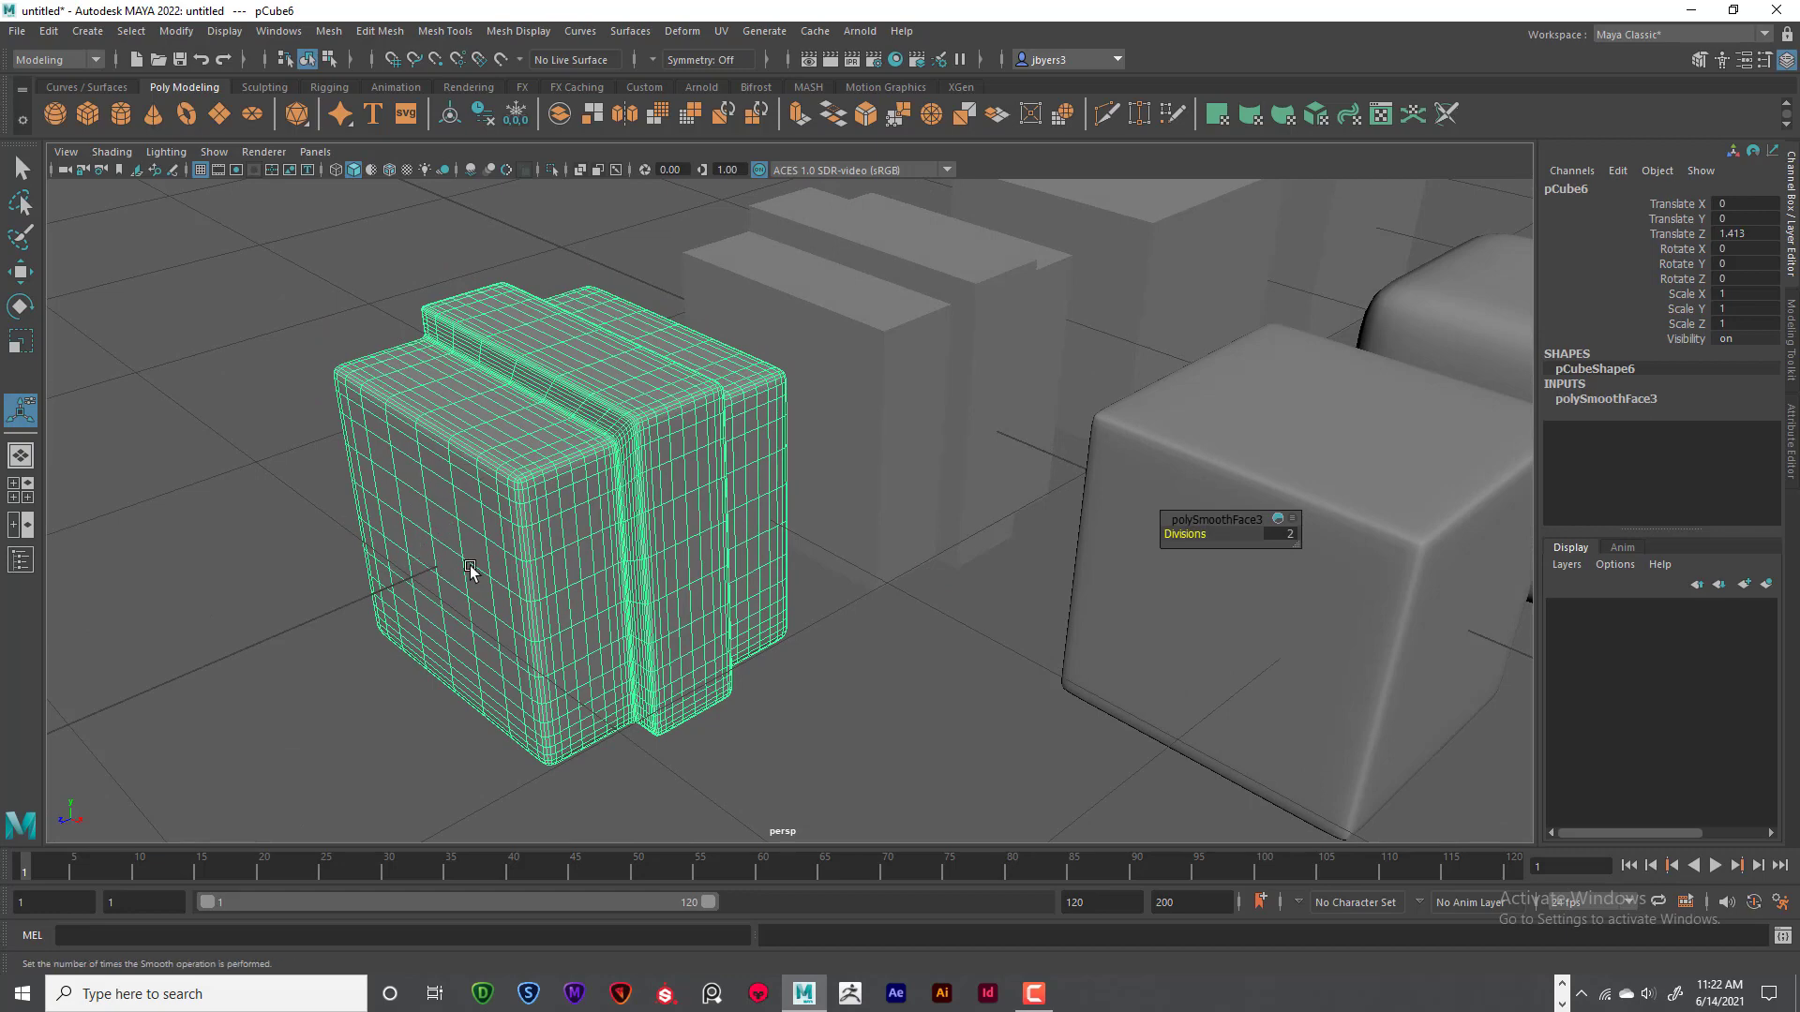
pyautogui.click(856, 395)
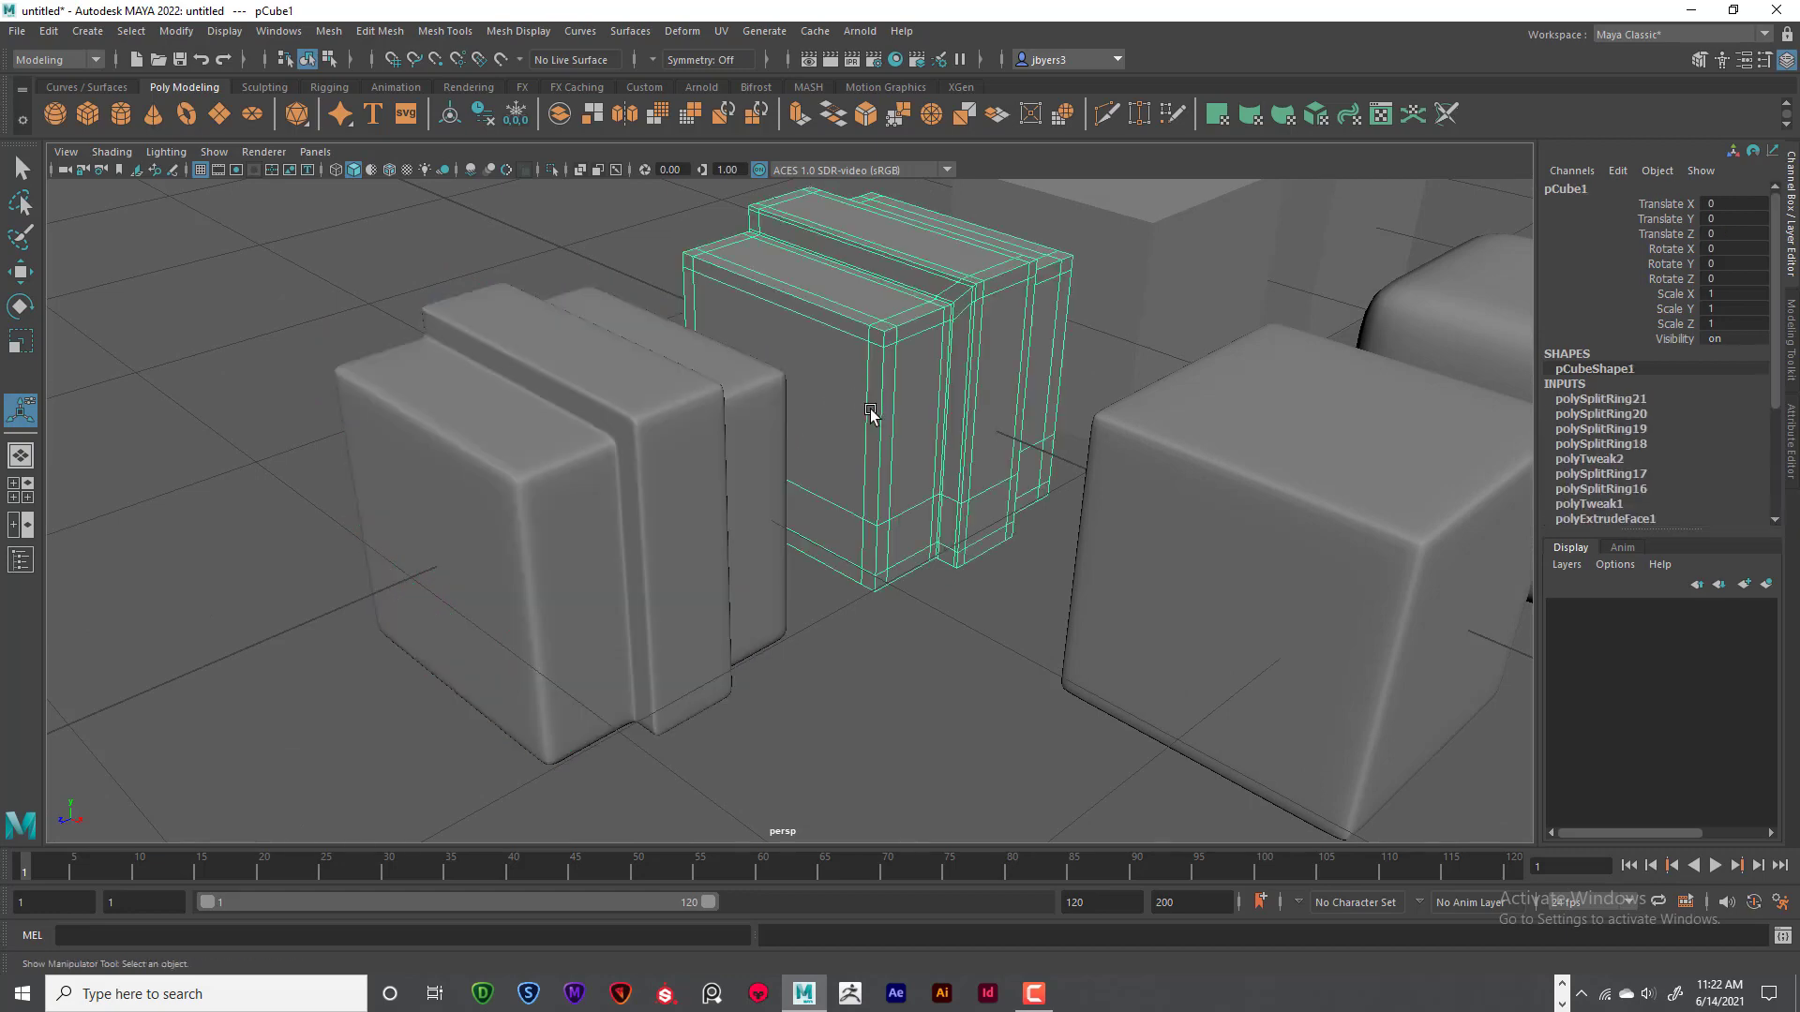
pyautogui.press('f')
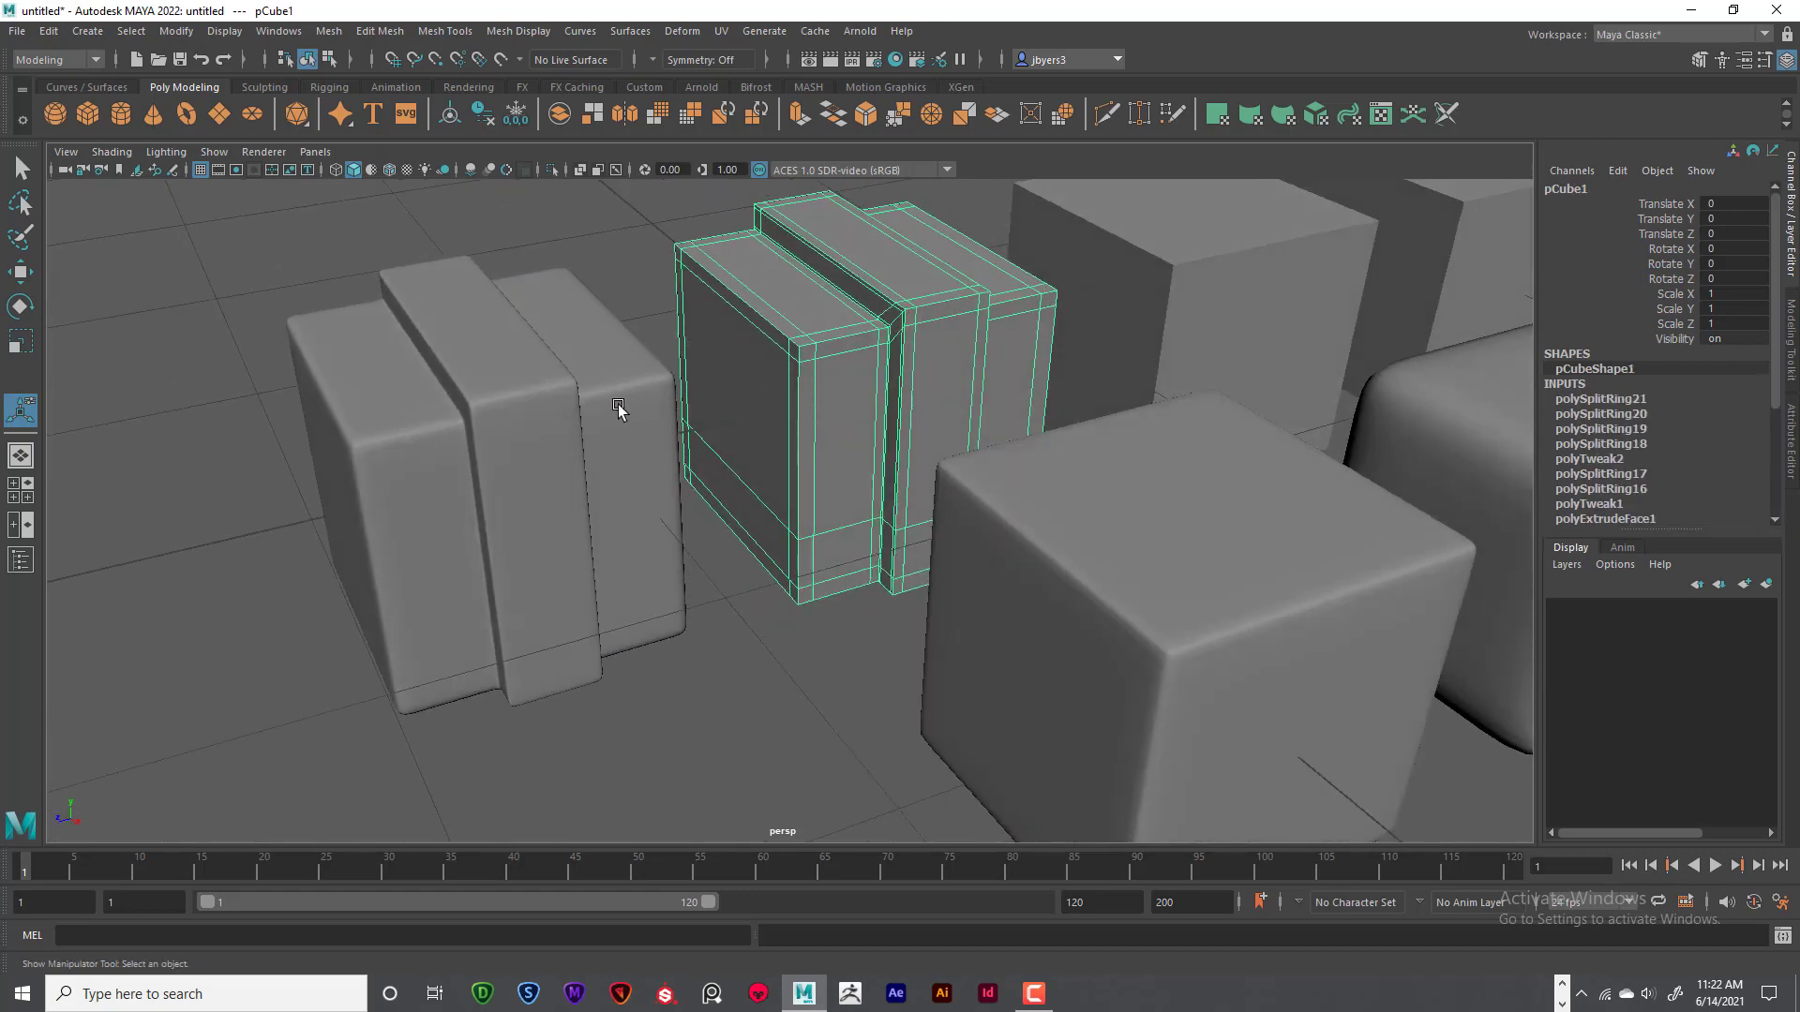
pyautogui.keyDown('alt'); pyautogui.moveTo(735, 428); pyautogui.dragTo(716, 422); pyautogui.keyUp('alt')
pyautogui.keyDown('alt'); pyautogui.moveTo(854, 276); pyautogui.dragTo(891, 288); pyautogui.keyUp('alt')
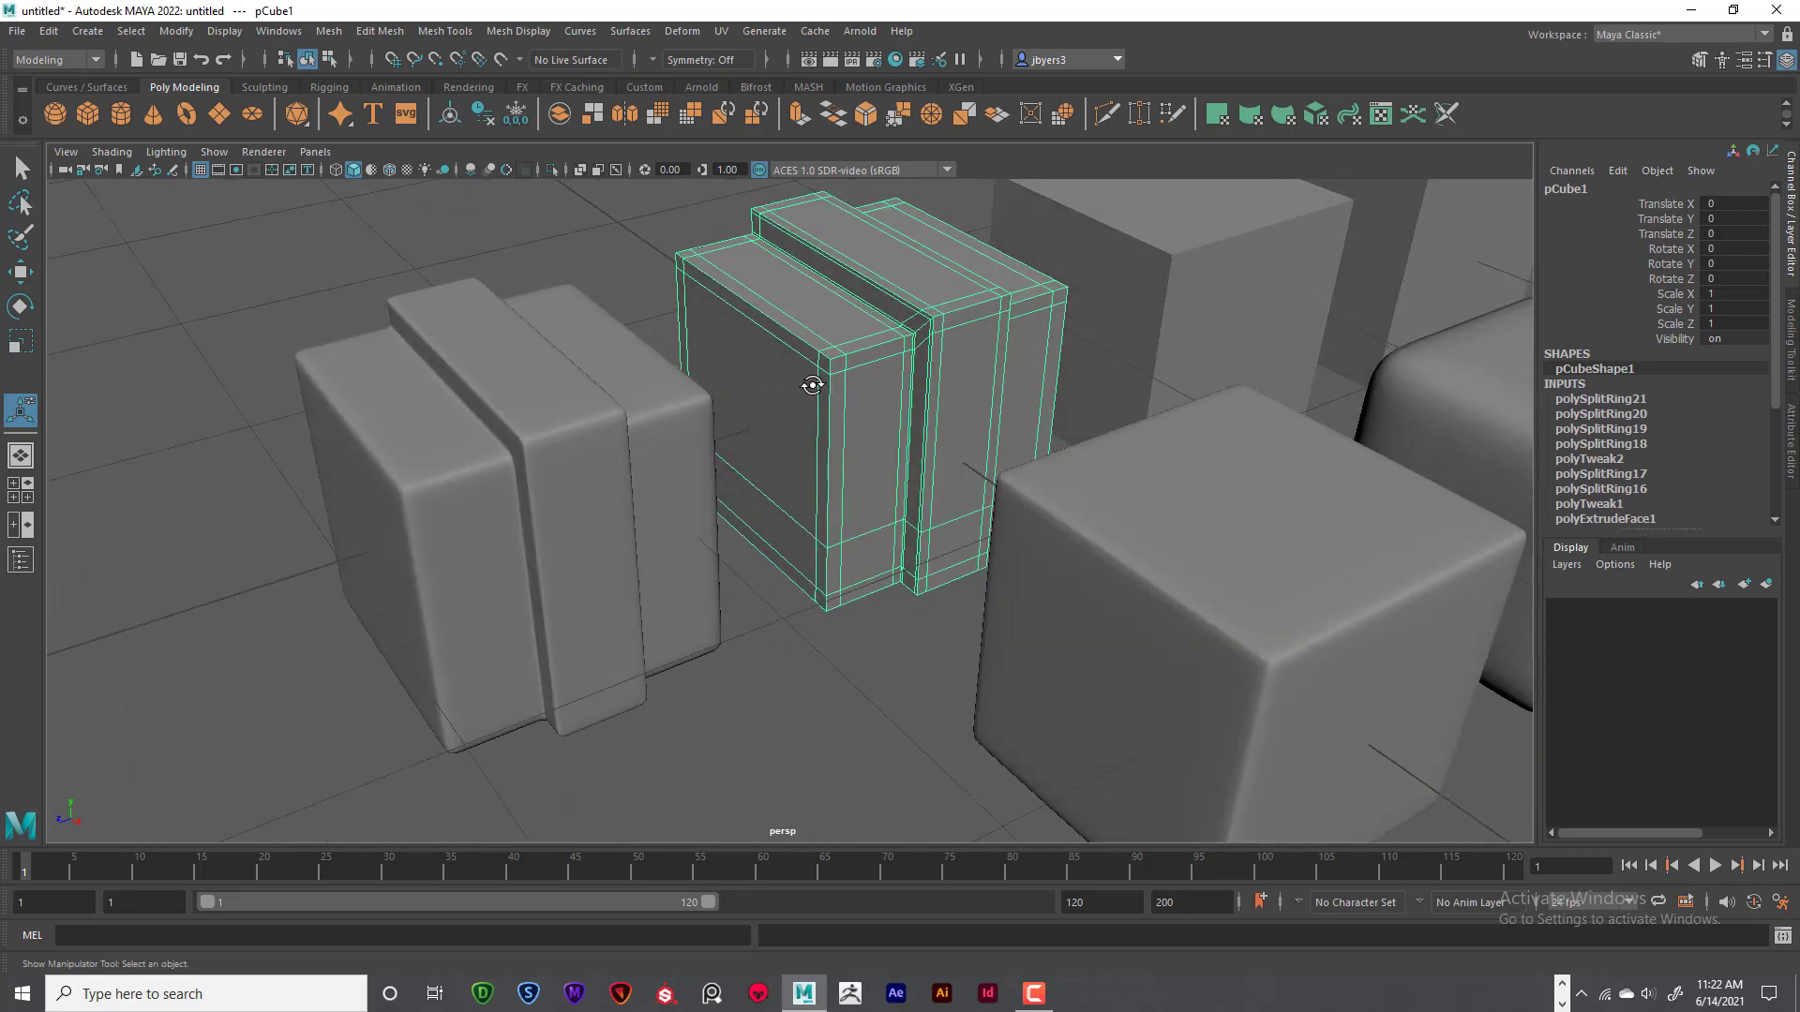
pyautogui.keyDown('alt'); pyautogui.moveTo(812, 385); pyautogui.dragTo(465, 336); pyautogui.keyUp('alt')
pyautogui.click(757, 436)
pyautogui.click(807, 406)
pyautogui.click(529, 472)
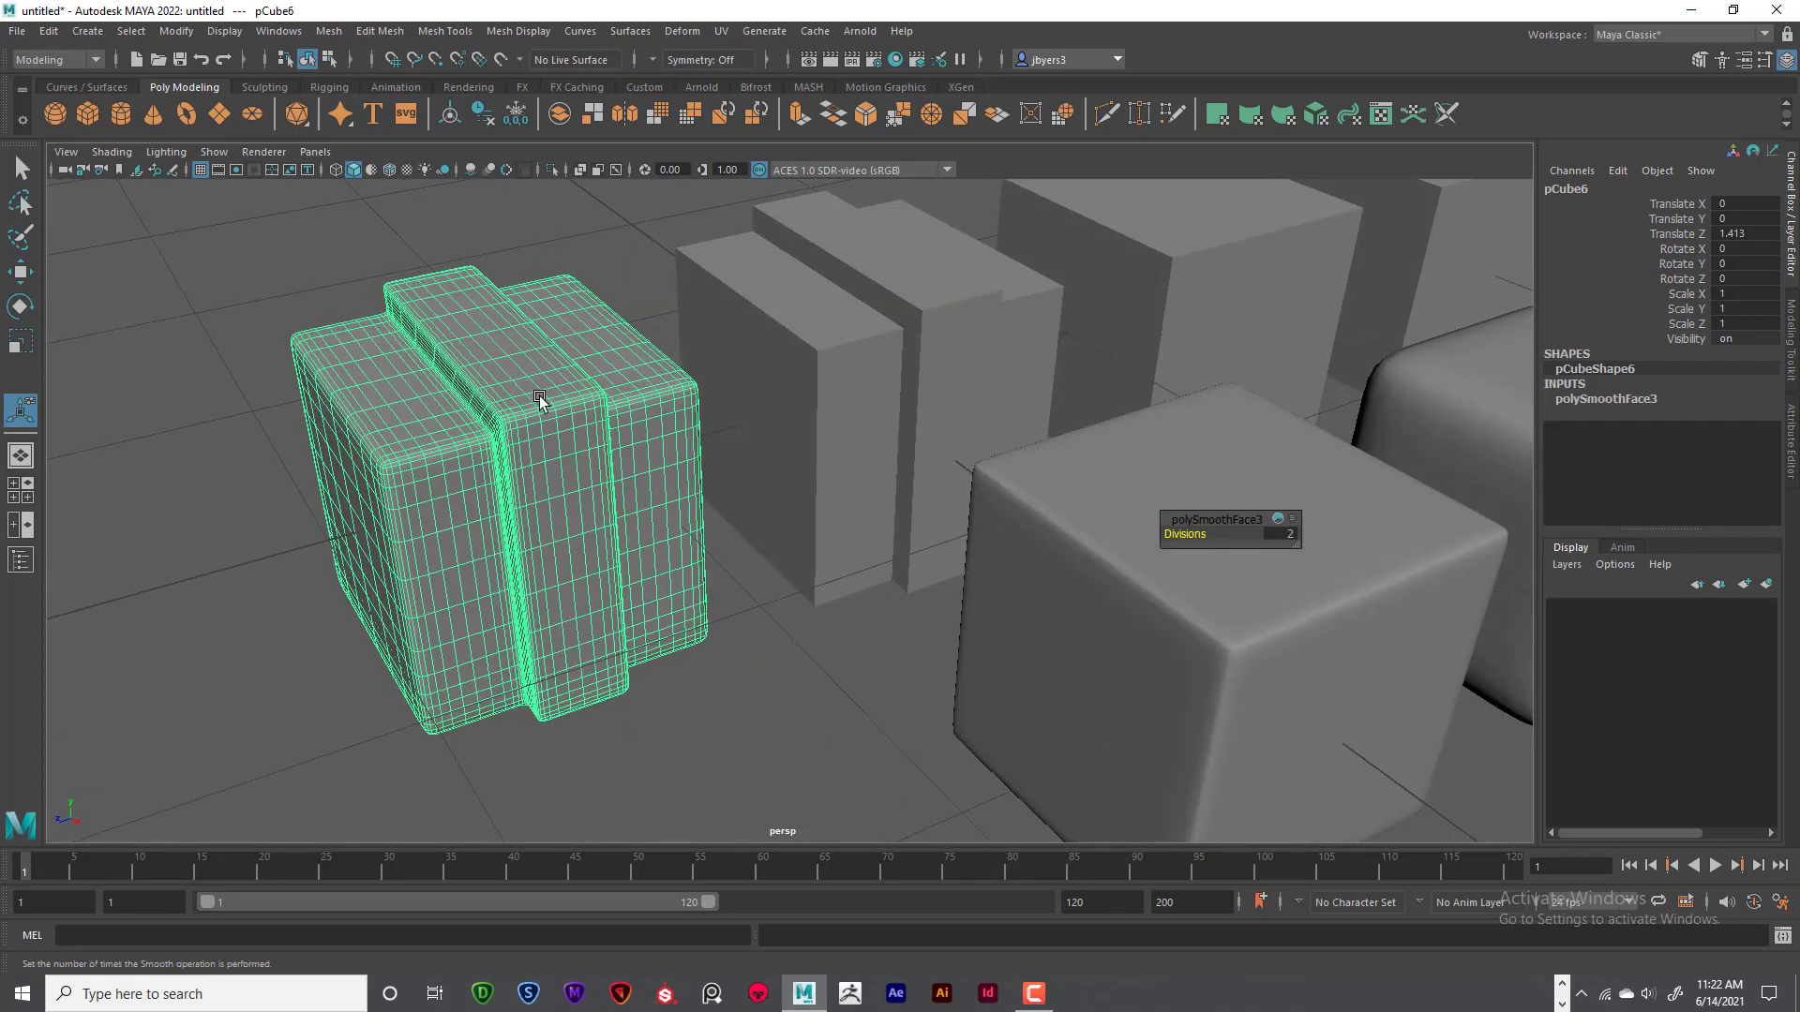
pyautogui.keyDown('alt'); pyautogui.moveTo(540, 397); pyautogui.dragTo(565, 426); pyautogui.keyUp('alt')
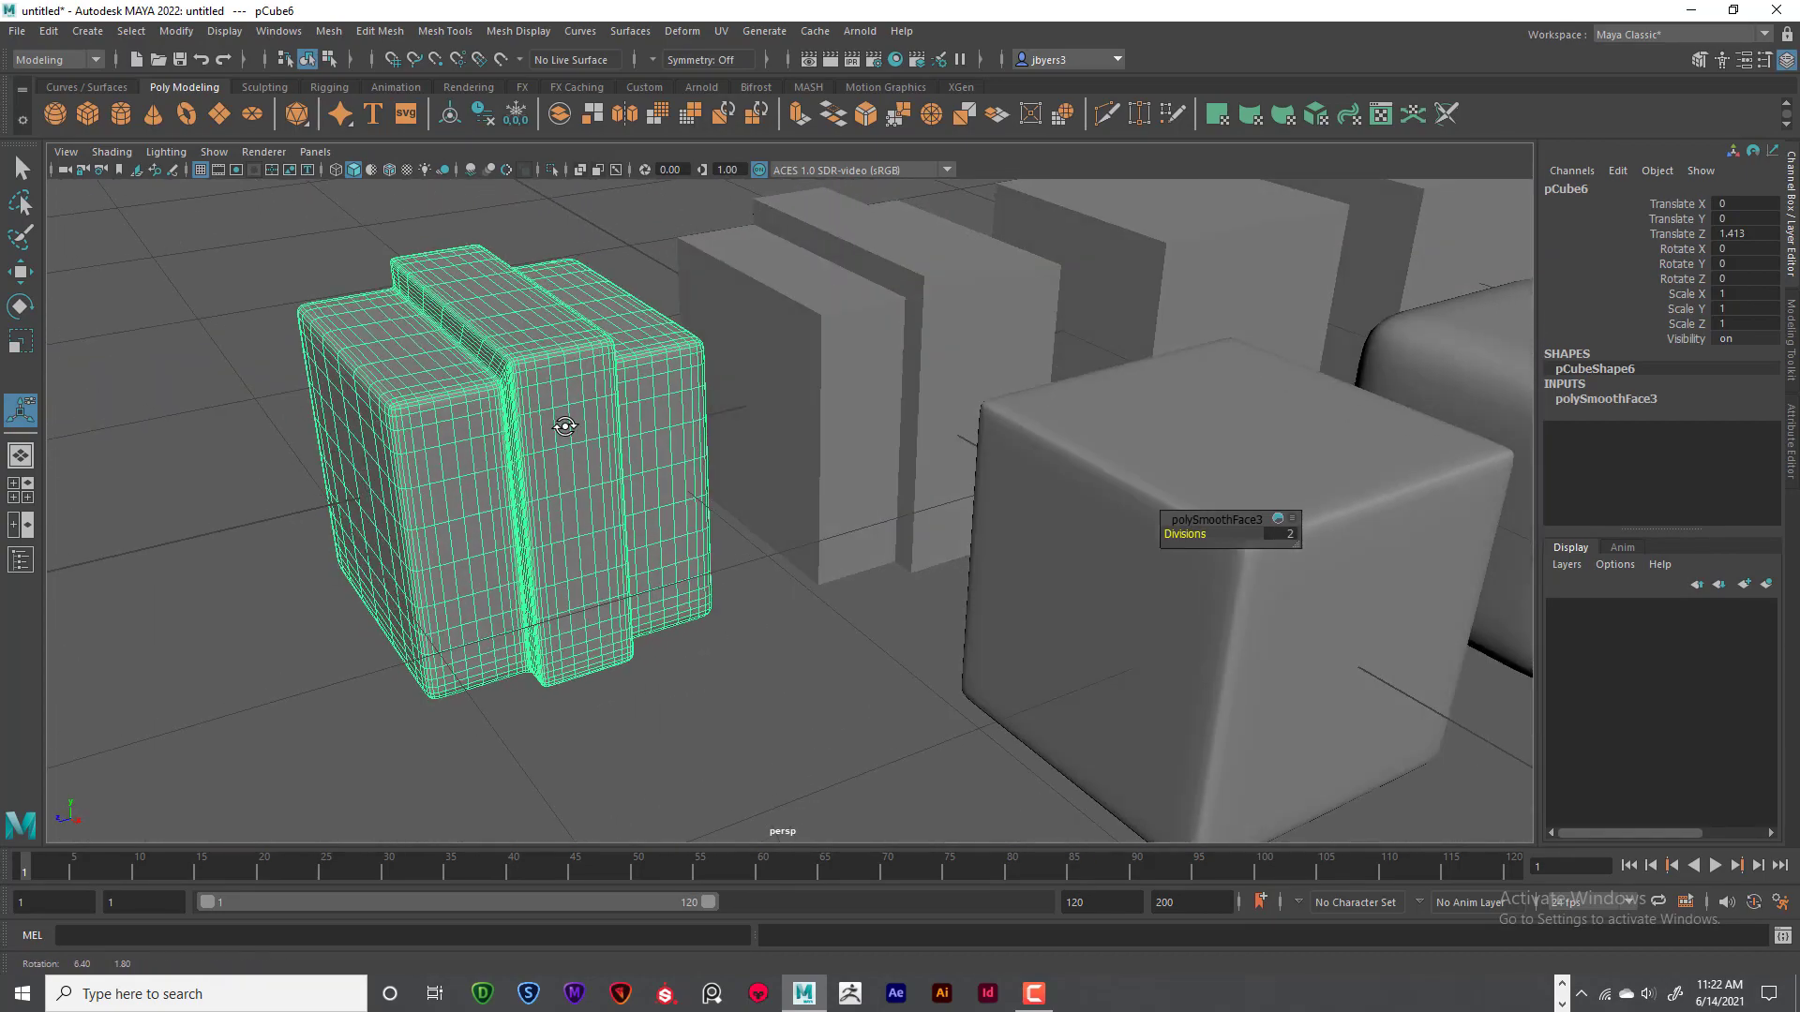
# - Select the extra horizontal edge loop above the bottom support loop on the original banded cube and delete it
pyautogui.click(807, 369)
pyautogui.keyDown('alt'); pyautogui.moveTo(864, 361); pyautogui.dragTo(833, 434); pyautogui.keyUp('alt')
pyautogui.scroll(3, 874, 349)
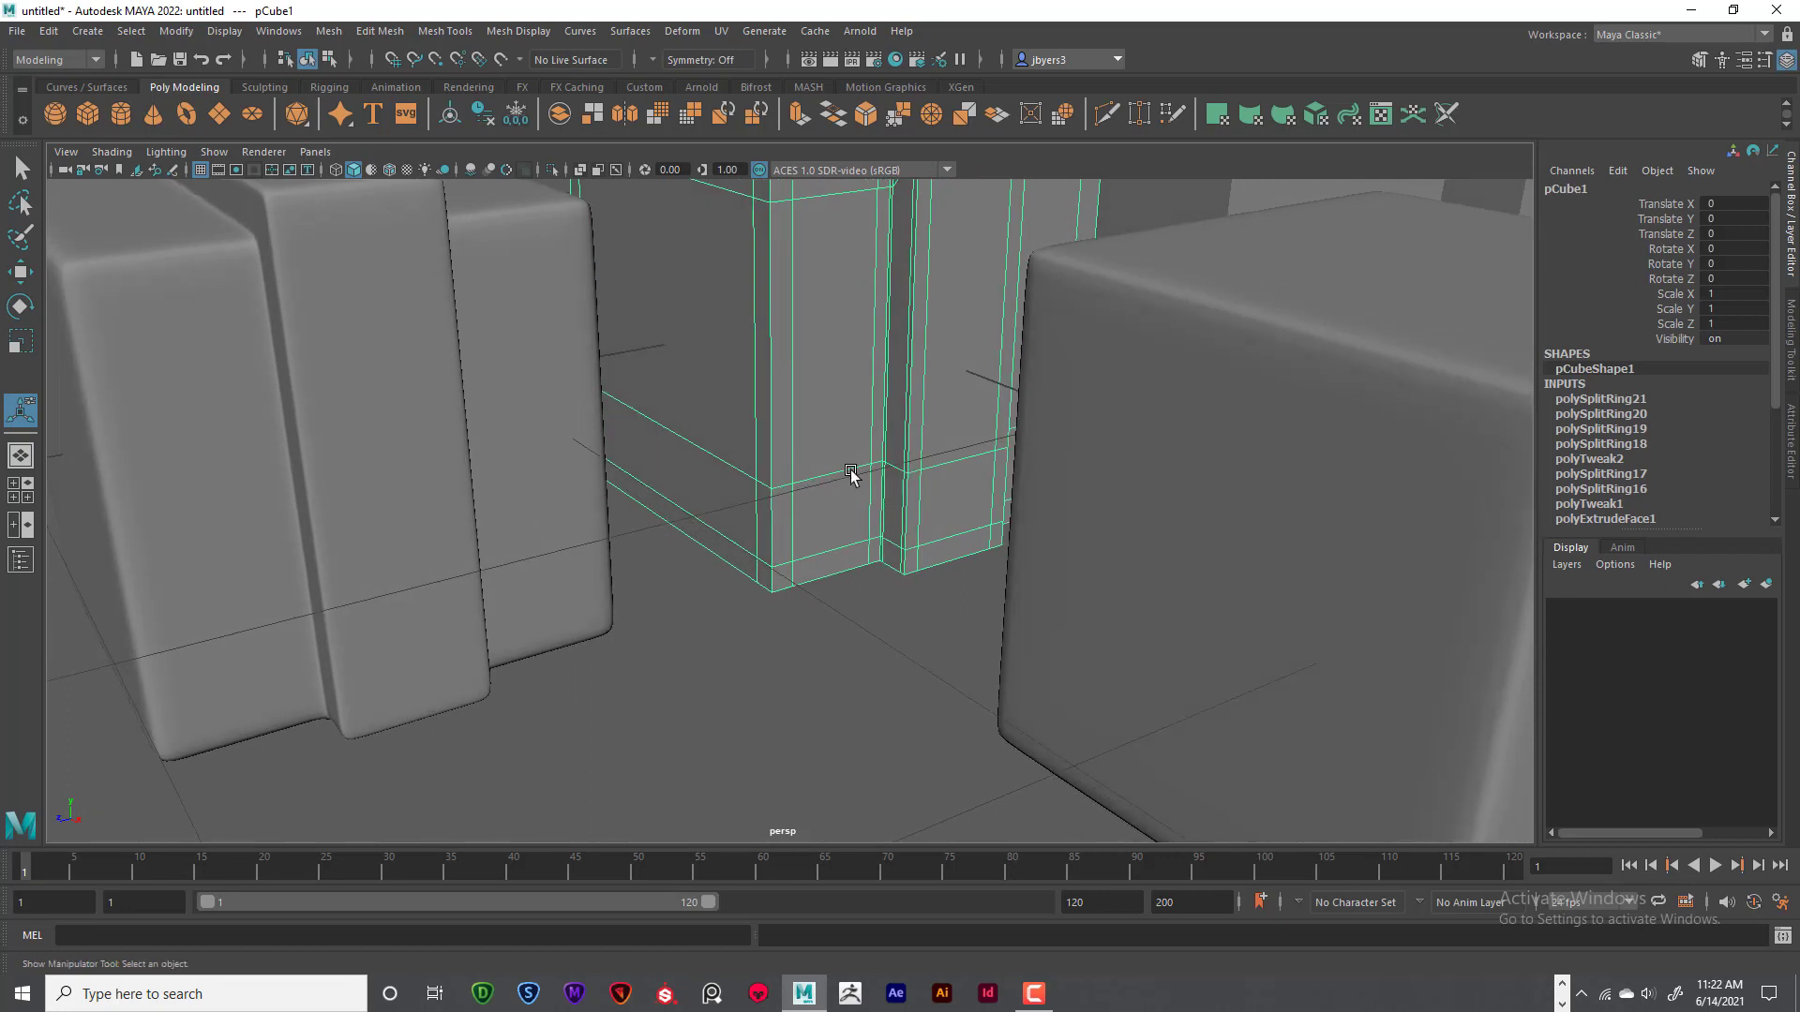
pyautogui.moveTo(851, 475); pyautogui.dragTo(844, 418, button='right')
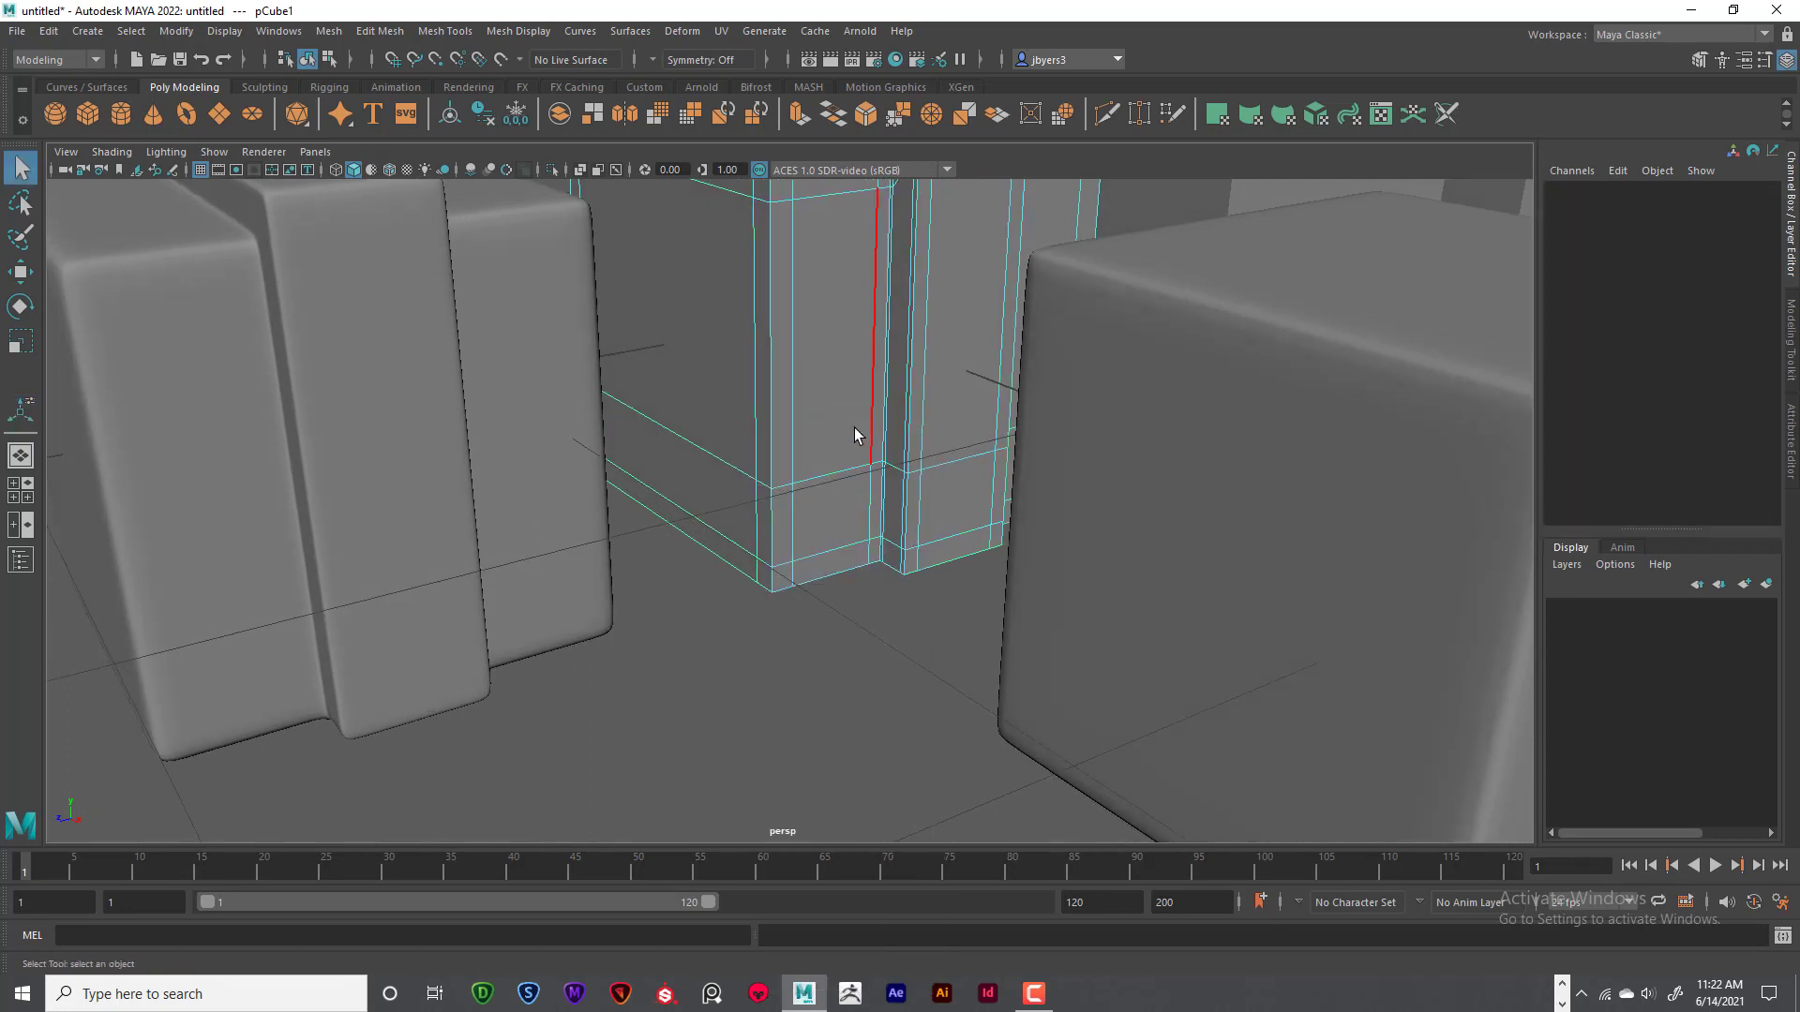
pyautogui.click(838, 477)
pyautogui.press('space')
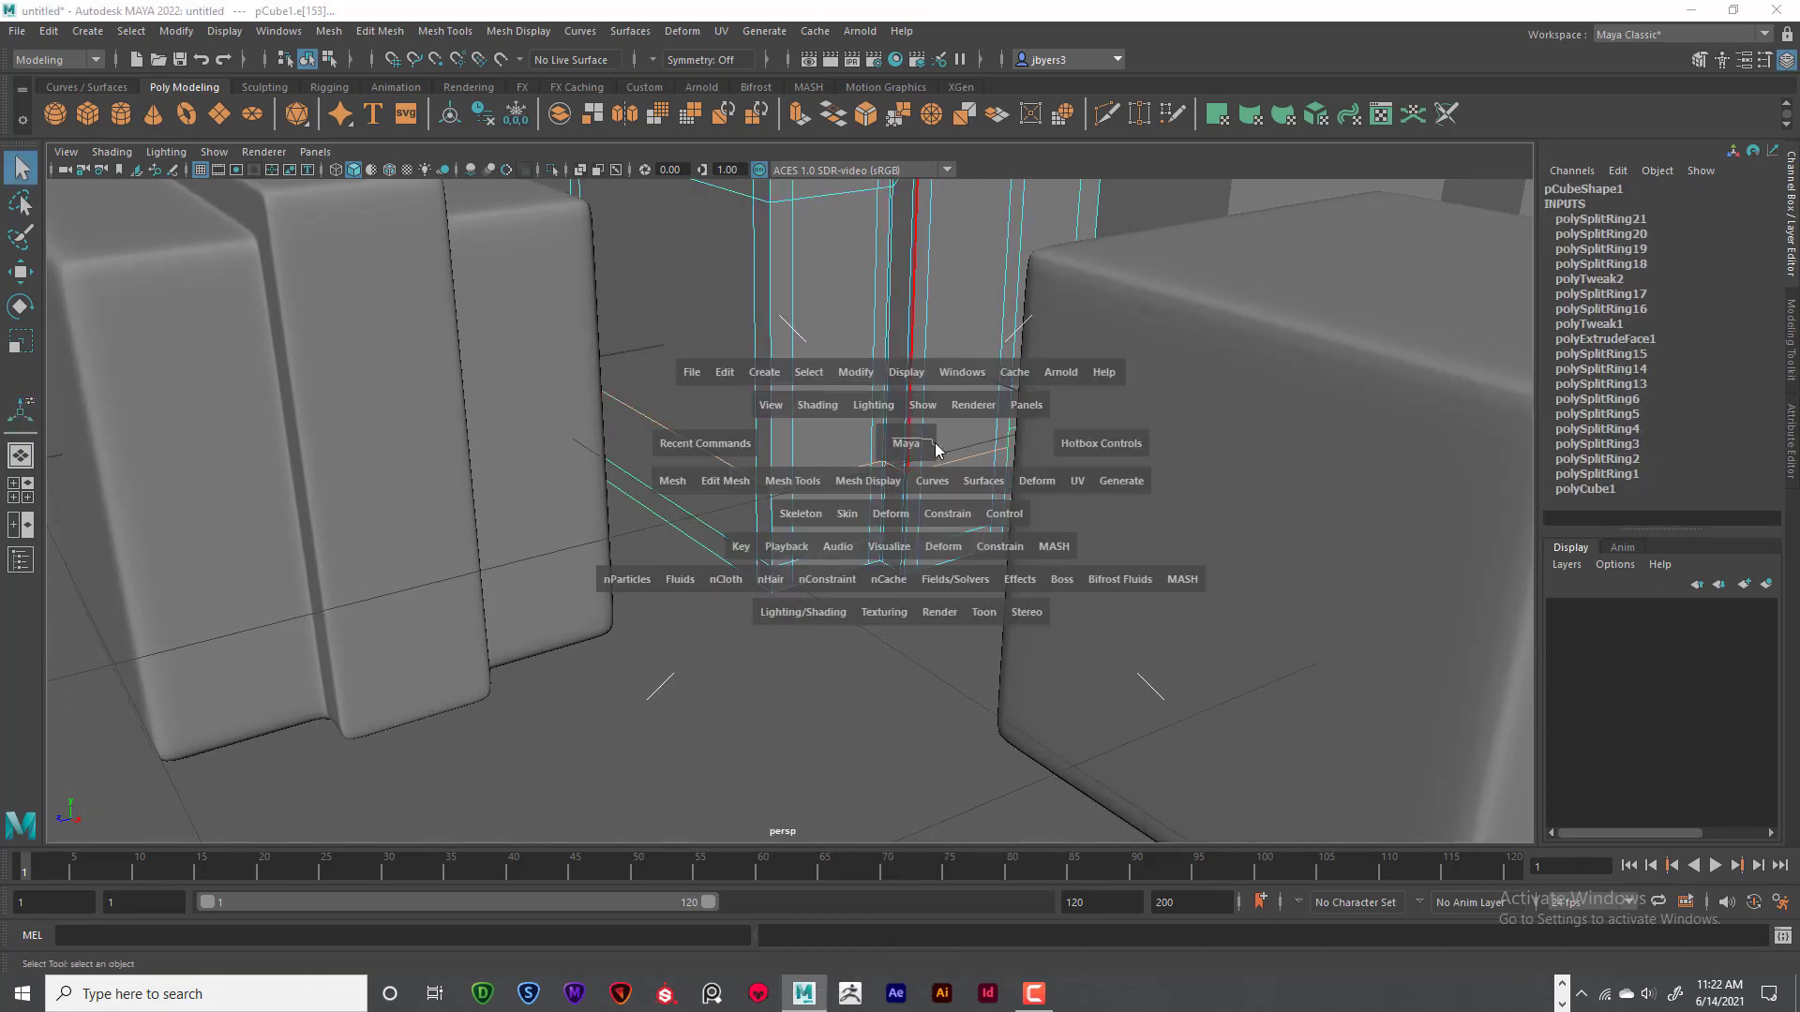
pyautogui.moveTo(935, 443); pyautogui.dragTo(914, 443)
pyautogui.press('space')
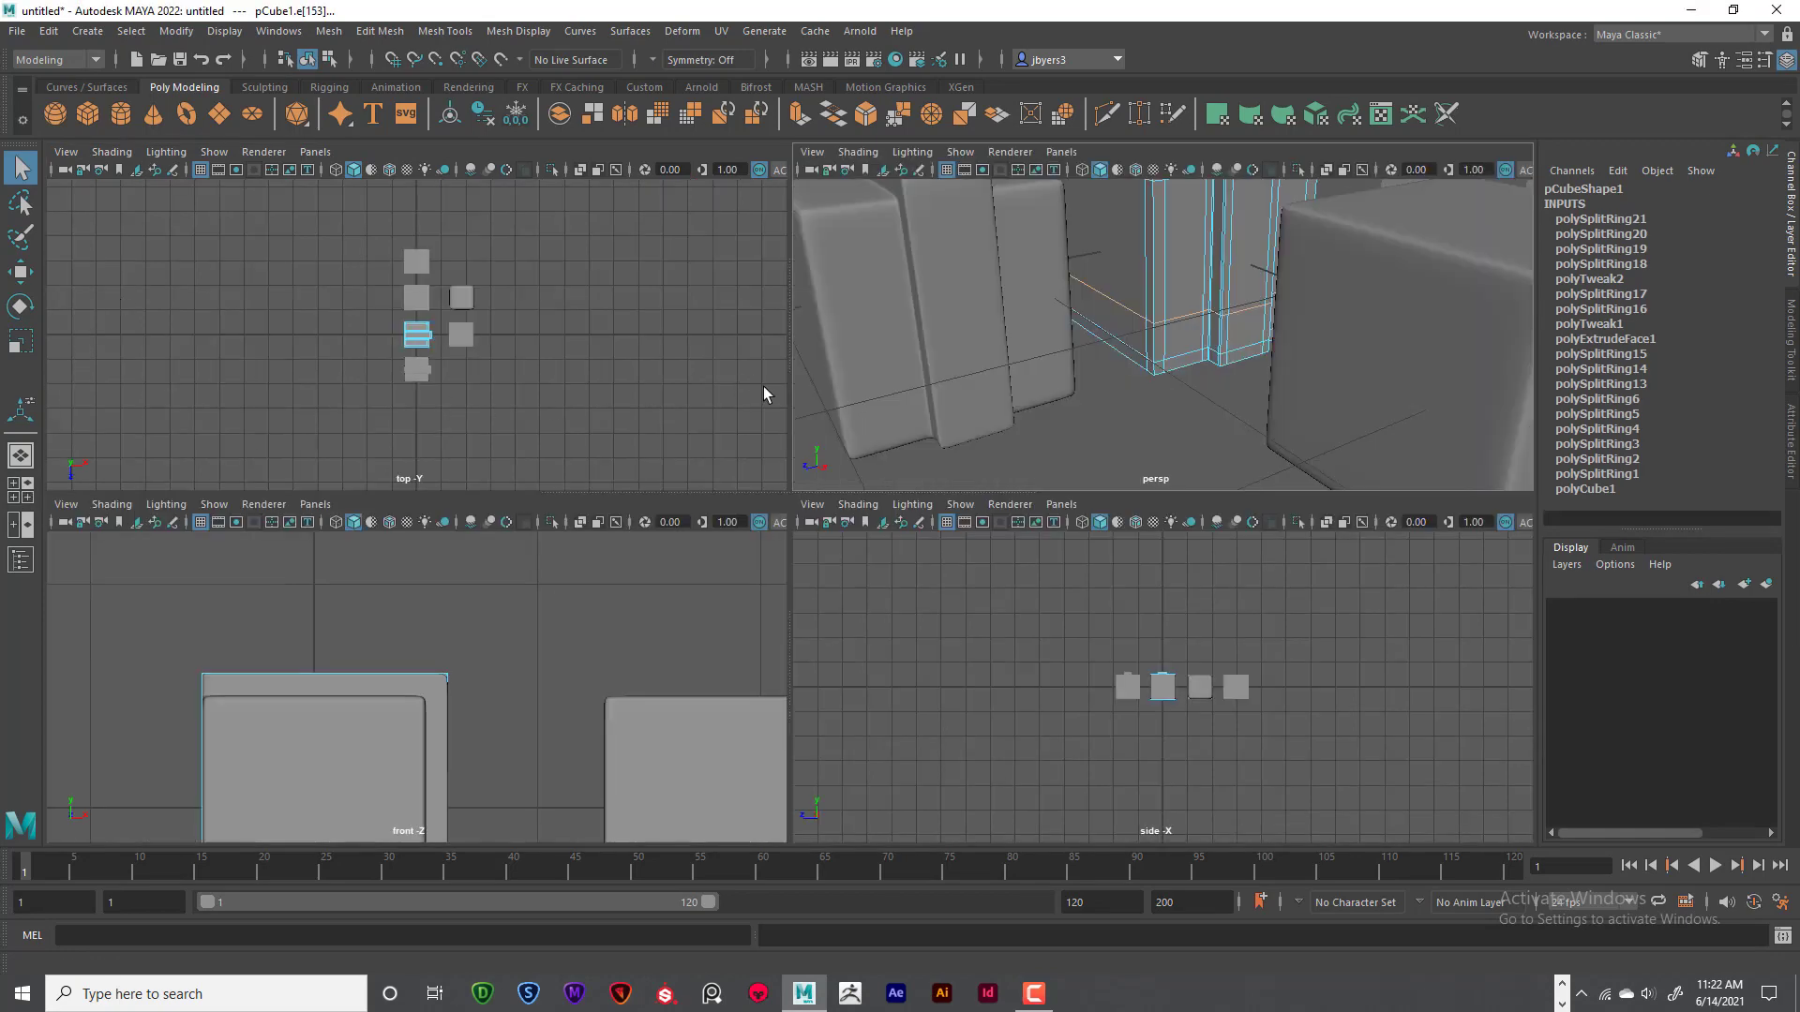
pyautogui.keyDown('alt'); pyautogui.moveTo(943, 392); pyautogui.dragTo(1046, 330); pyautogui.keyUp('alt')
pyautogui.press('space')
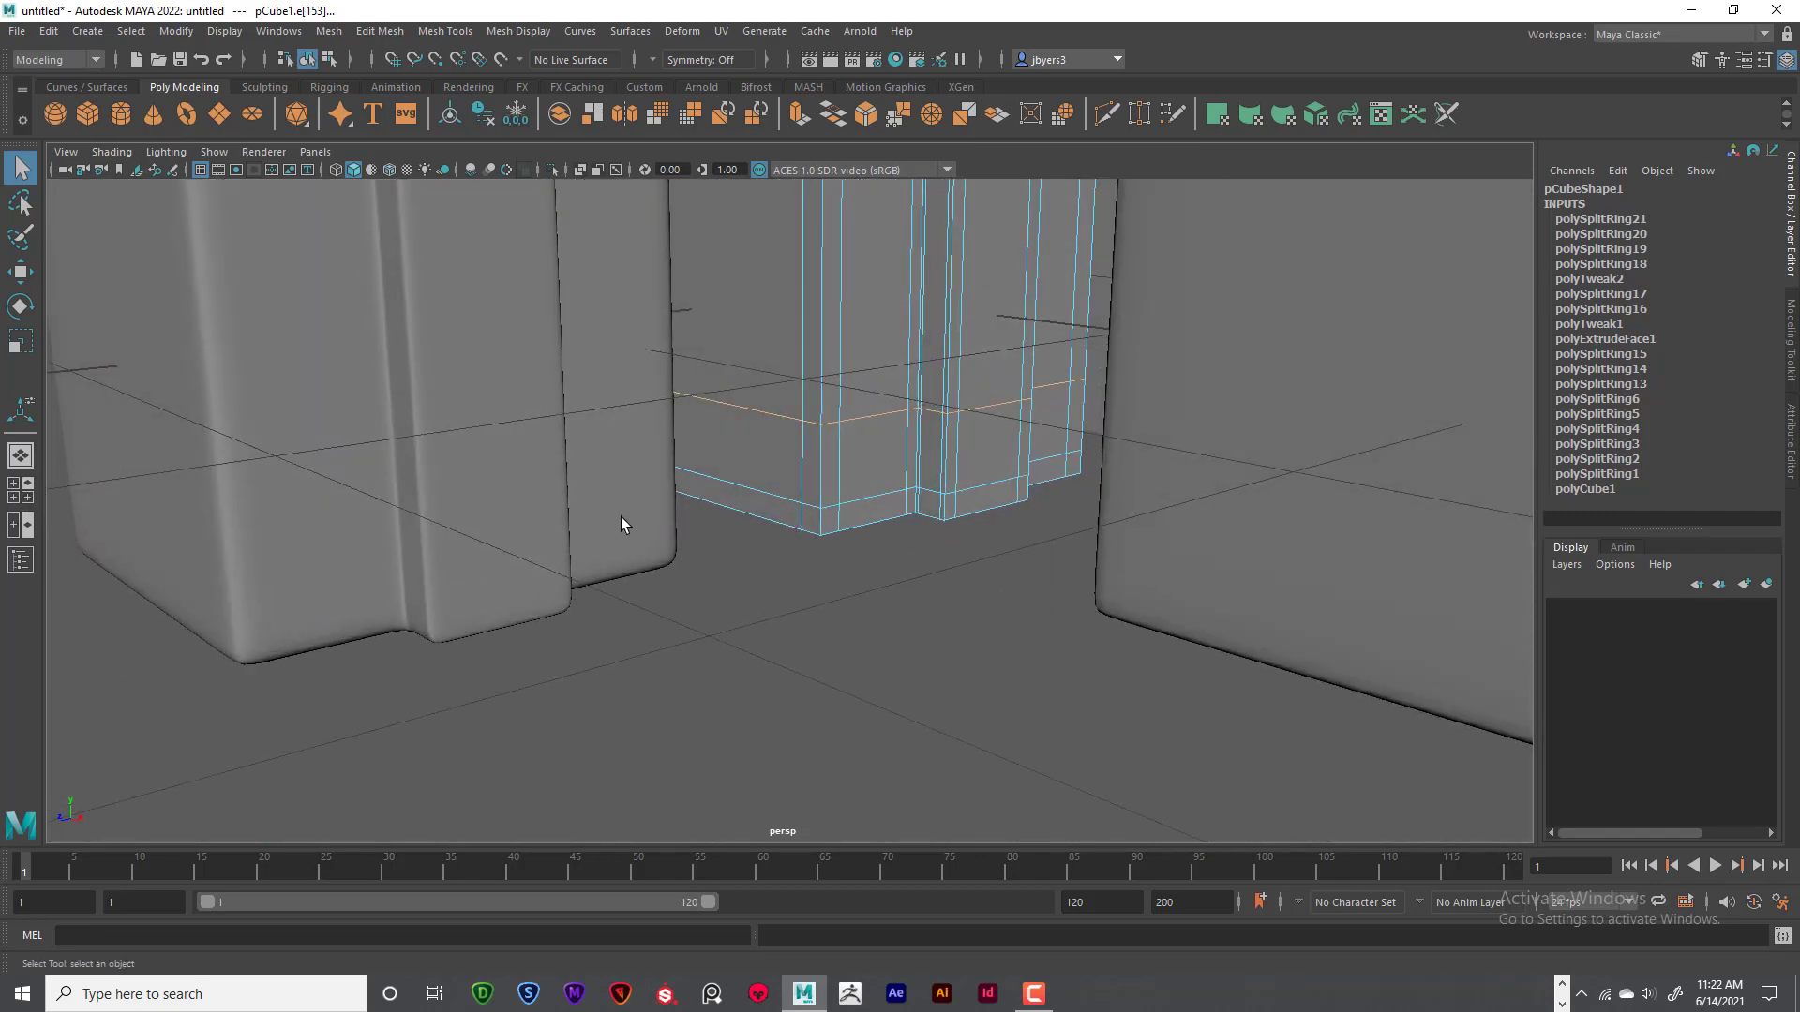
pyautogui.scroll(-5, 620, 519)
pyautogui.keyDown('alt'); pyautogui.moveTo(635, 518); pyautogui.dragTo(628, 550); pyautogui.keyUp('alt')
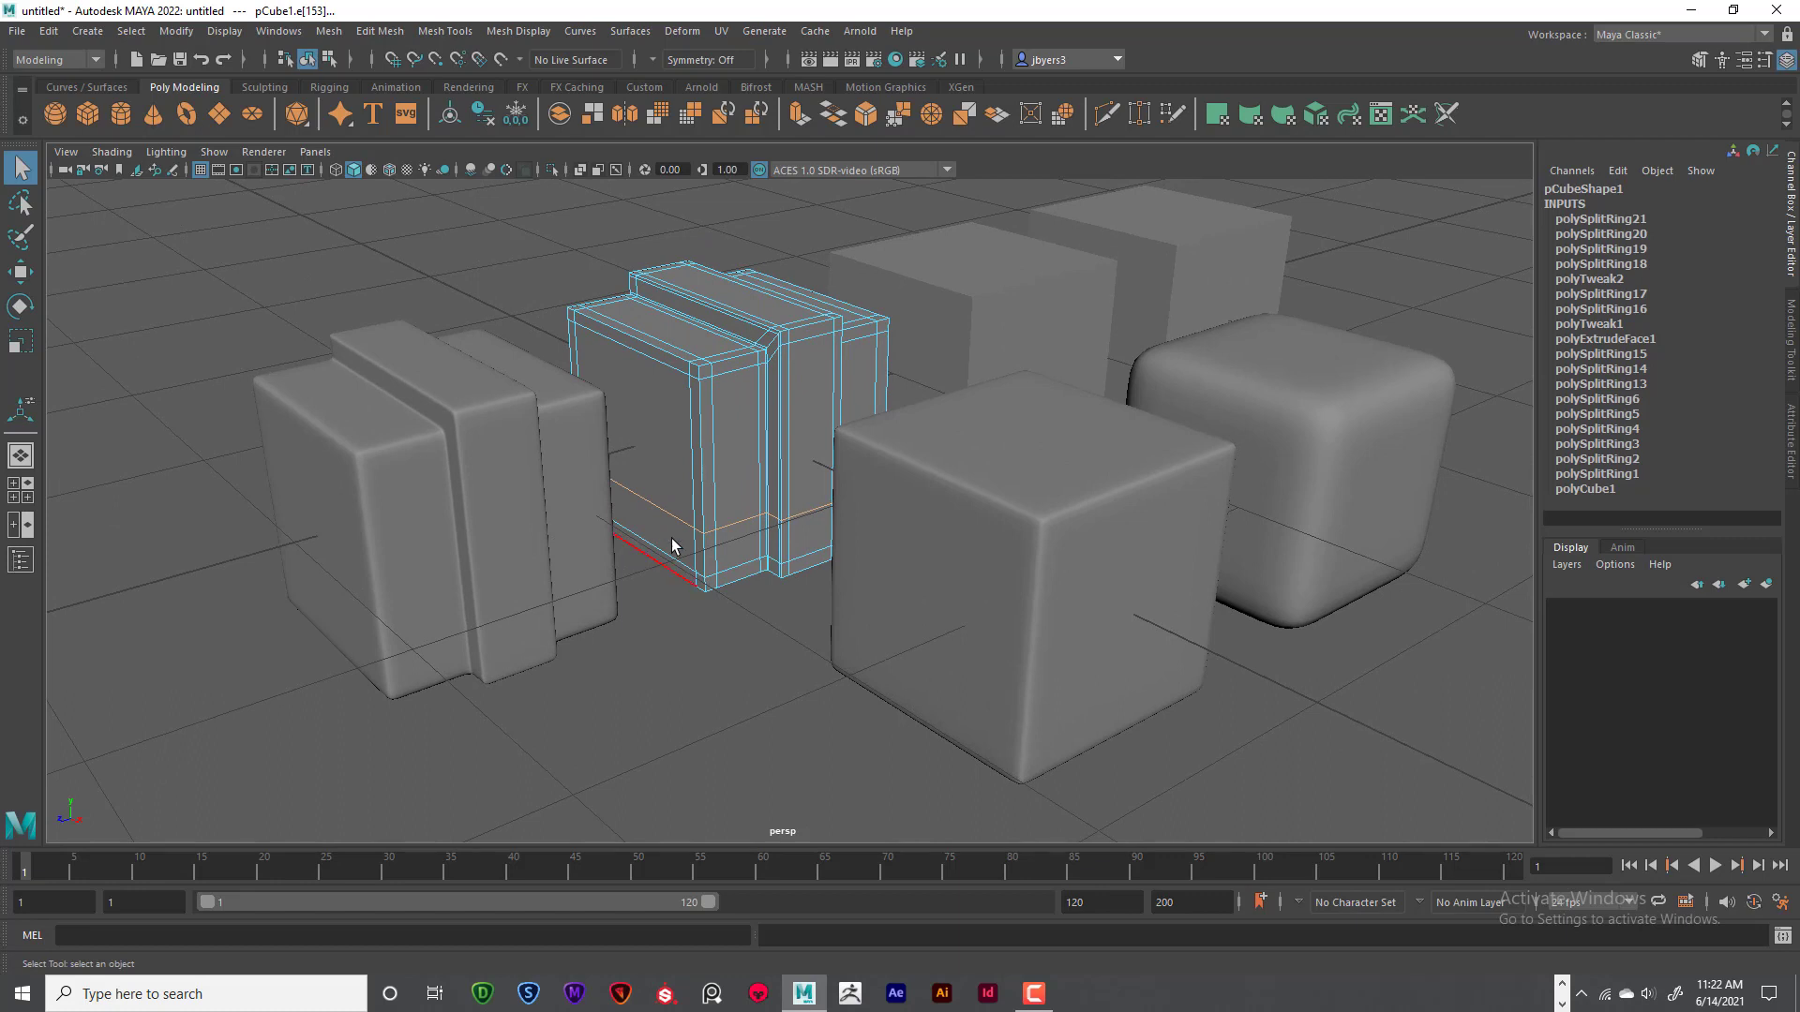
pyautogui.click(765, 587)
# - Switch the original banded cube to vertex selection and examine the vertices where the deleted loop ran
pyautogui.rightClick(713, 476)
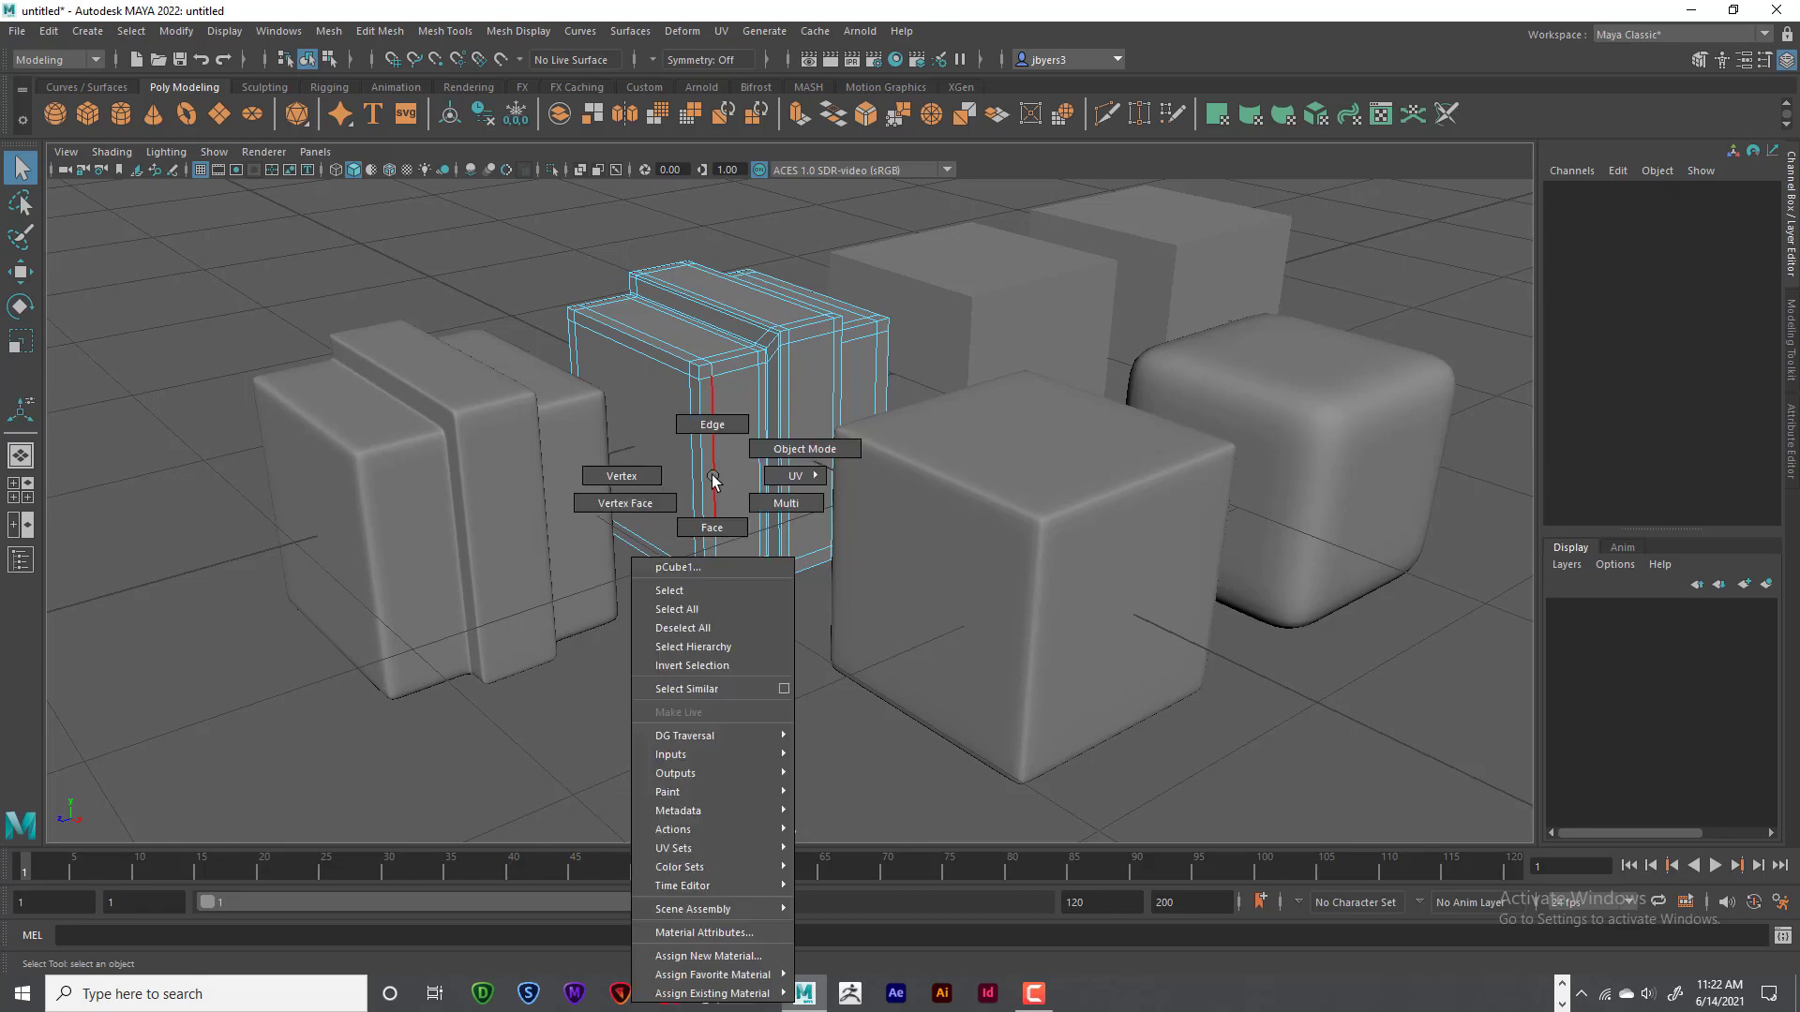
pyautogui.moveTo(712, 481); pyautogui.dragTo(623, 476, button='right')
pyautogui.keyDown('alt'); pyautogui.moveTo(760, 516); pyautogui.dragTo(803, 489); pyautogui.keyUp('alt')
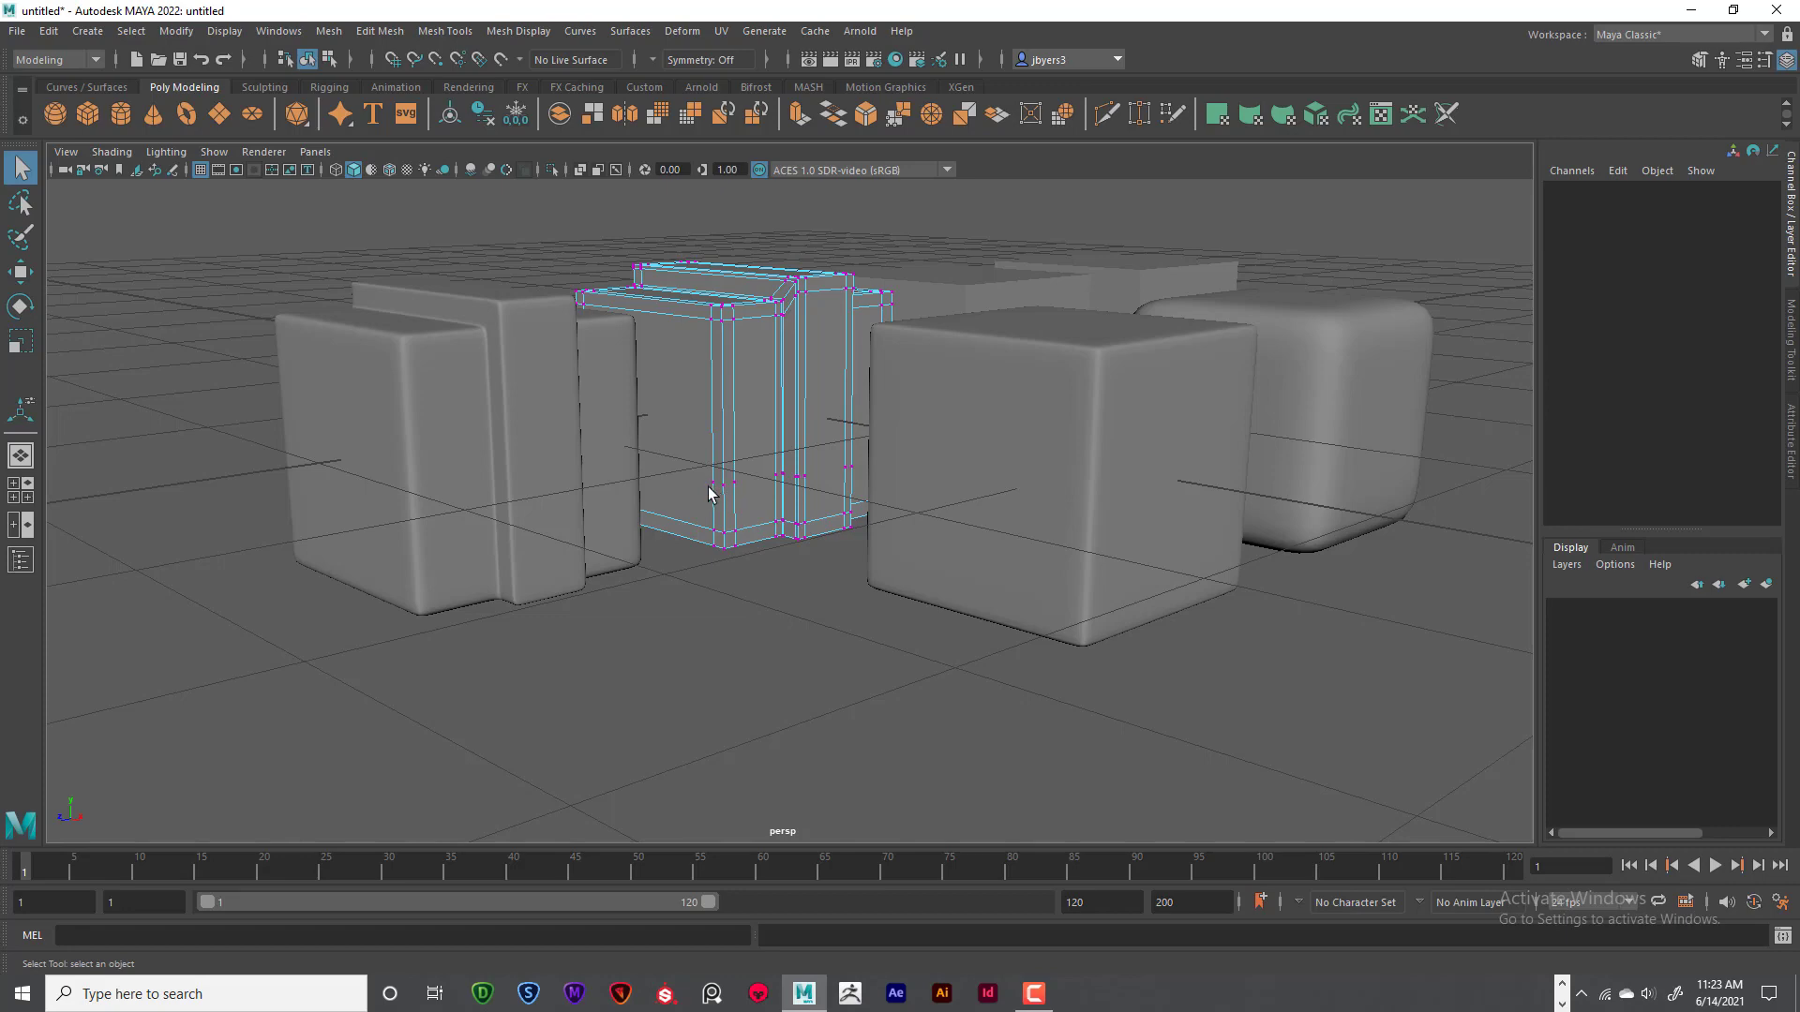
pyautogui.keyDown('alt'); pyautogui.moveTo(757, 487); pyautogui.dragTo(761, 493); pyautogui.keyUp('alt')
# - Undo the last edge loop deletion and delete the loop again together with its vertices
pyautogui.hotkey('ctrl', 'z')
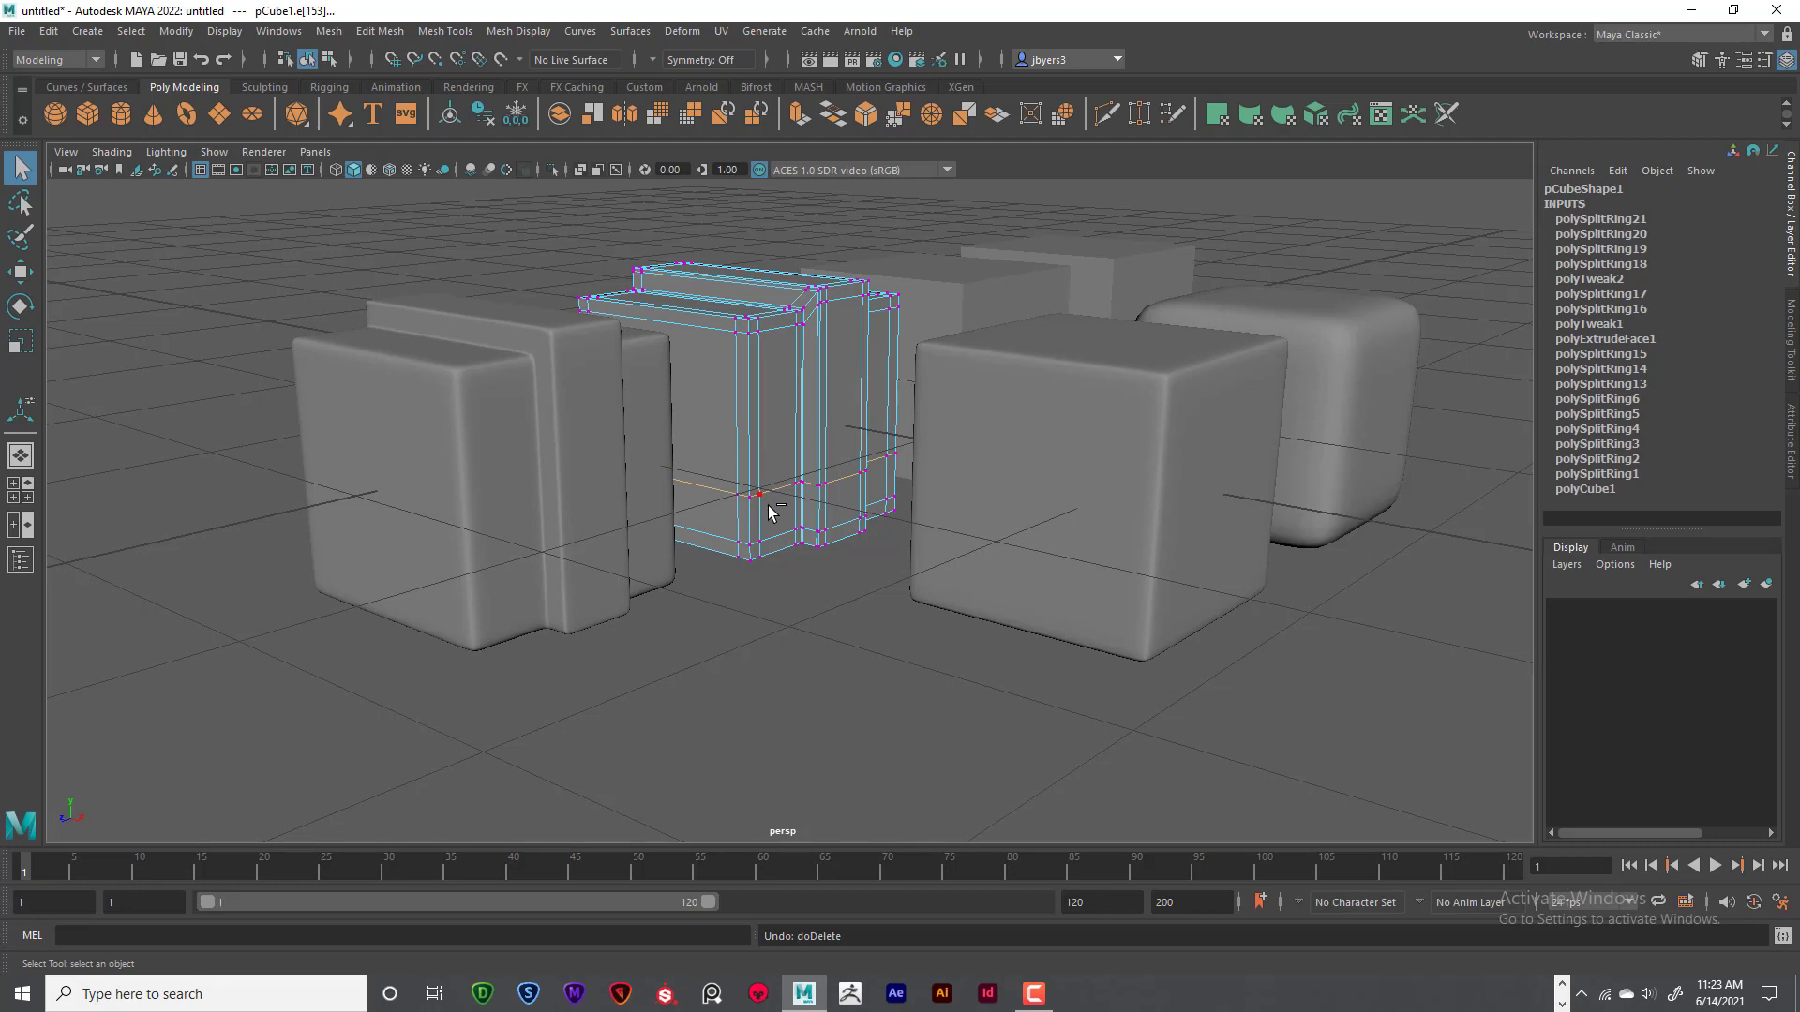
pyautogui.press('Delete')
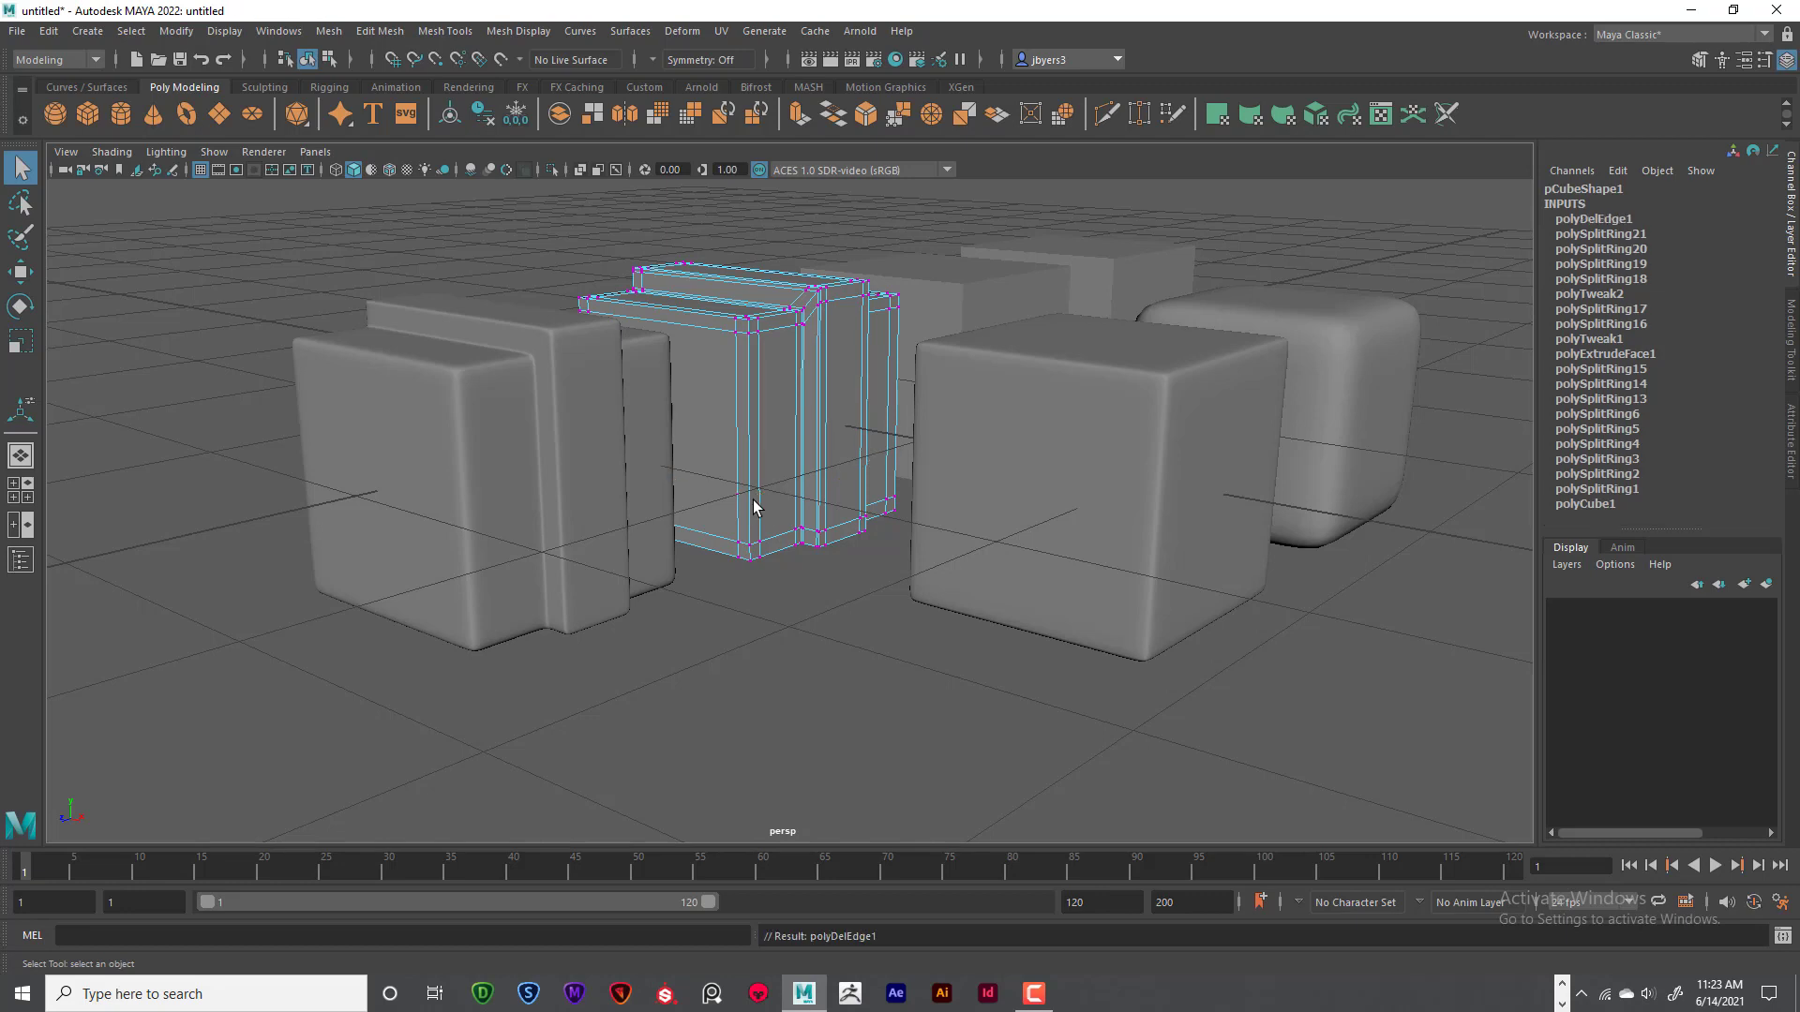
pyautogui.moveTo(780, 492)
pyautogui.keyDown('alt'); pyautogui.mouseDown()
pyautogui.moveTo(731, 497)
pyautogui.moveTo(793, 502)
pyautogui.mouseUp(); pyautogui.keyUp('alt')
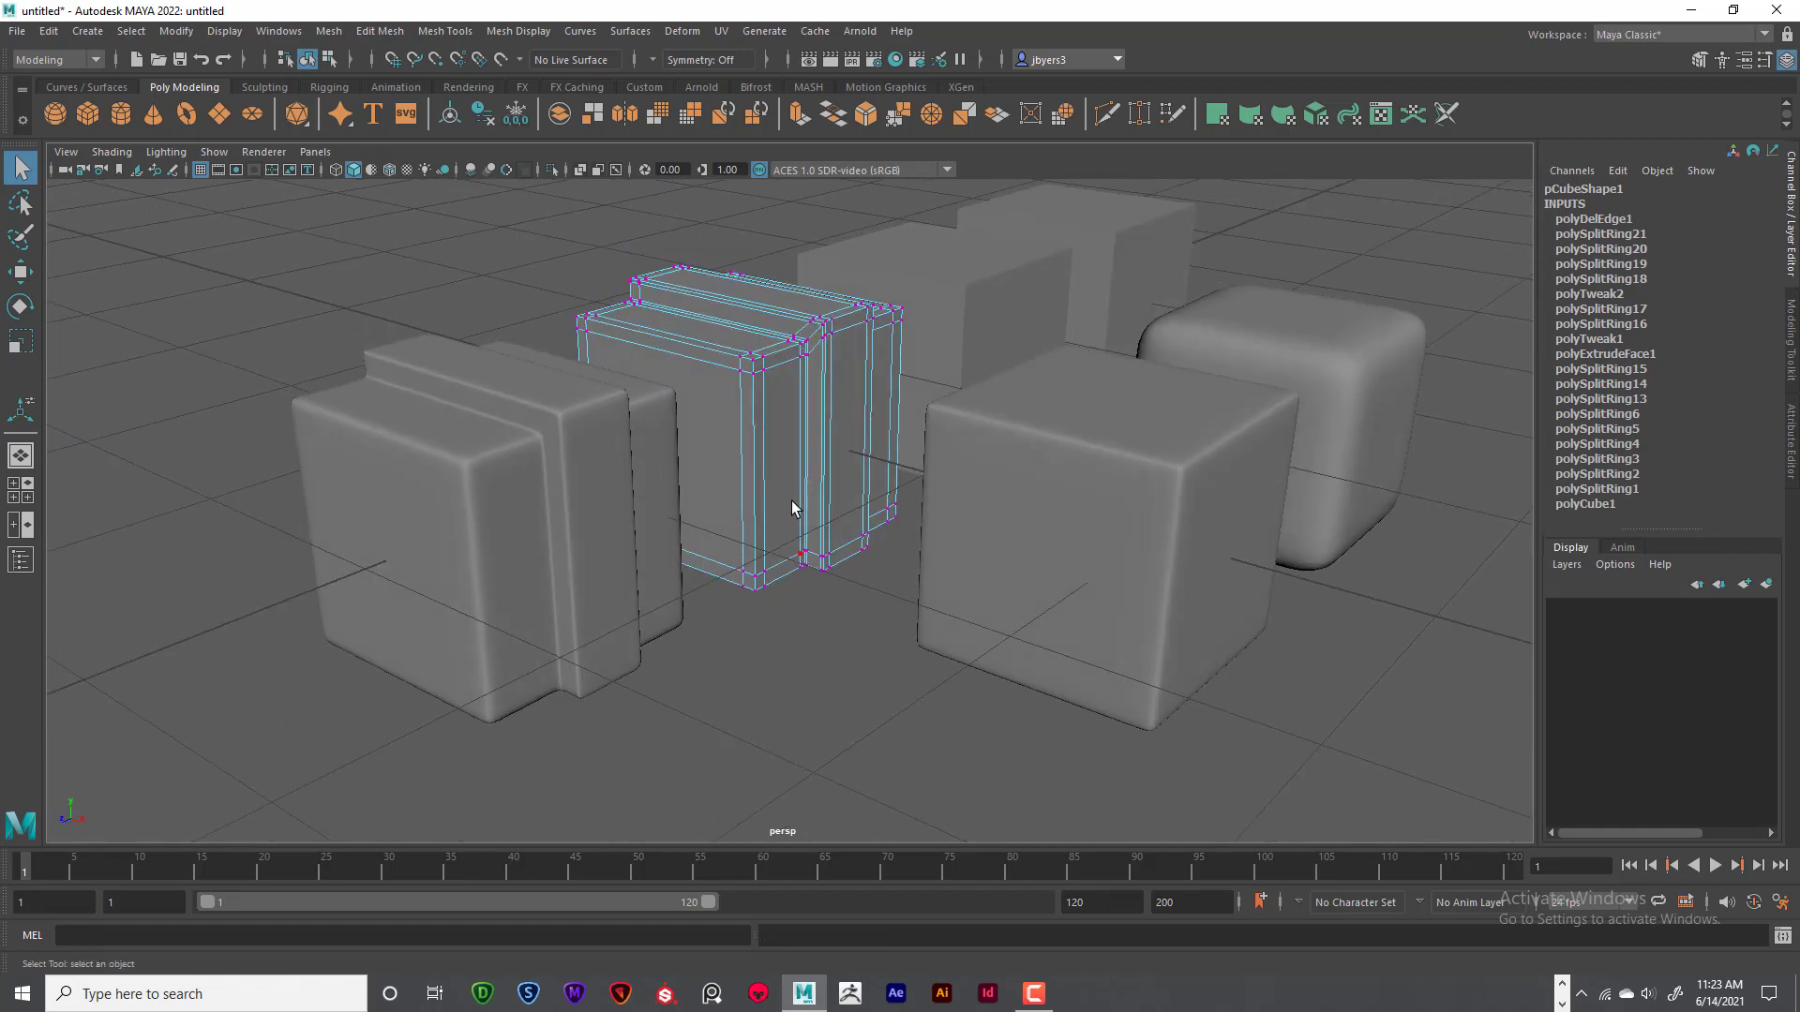
pyautogui.press('Delete')
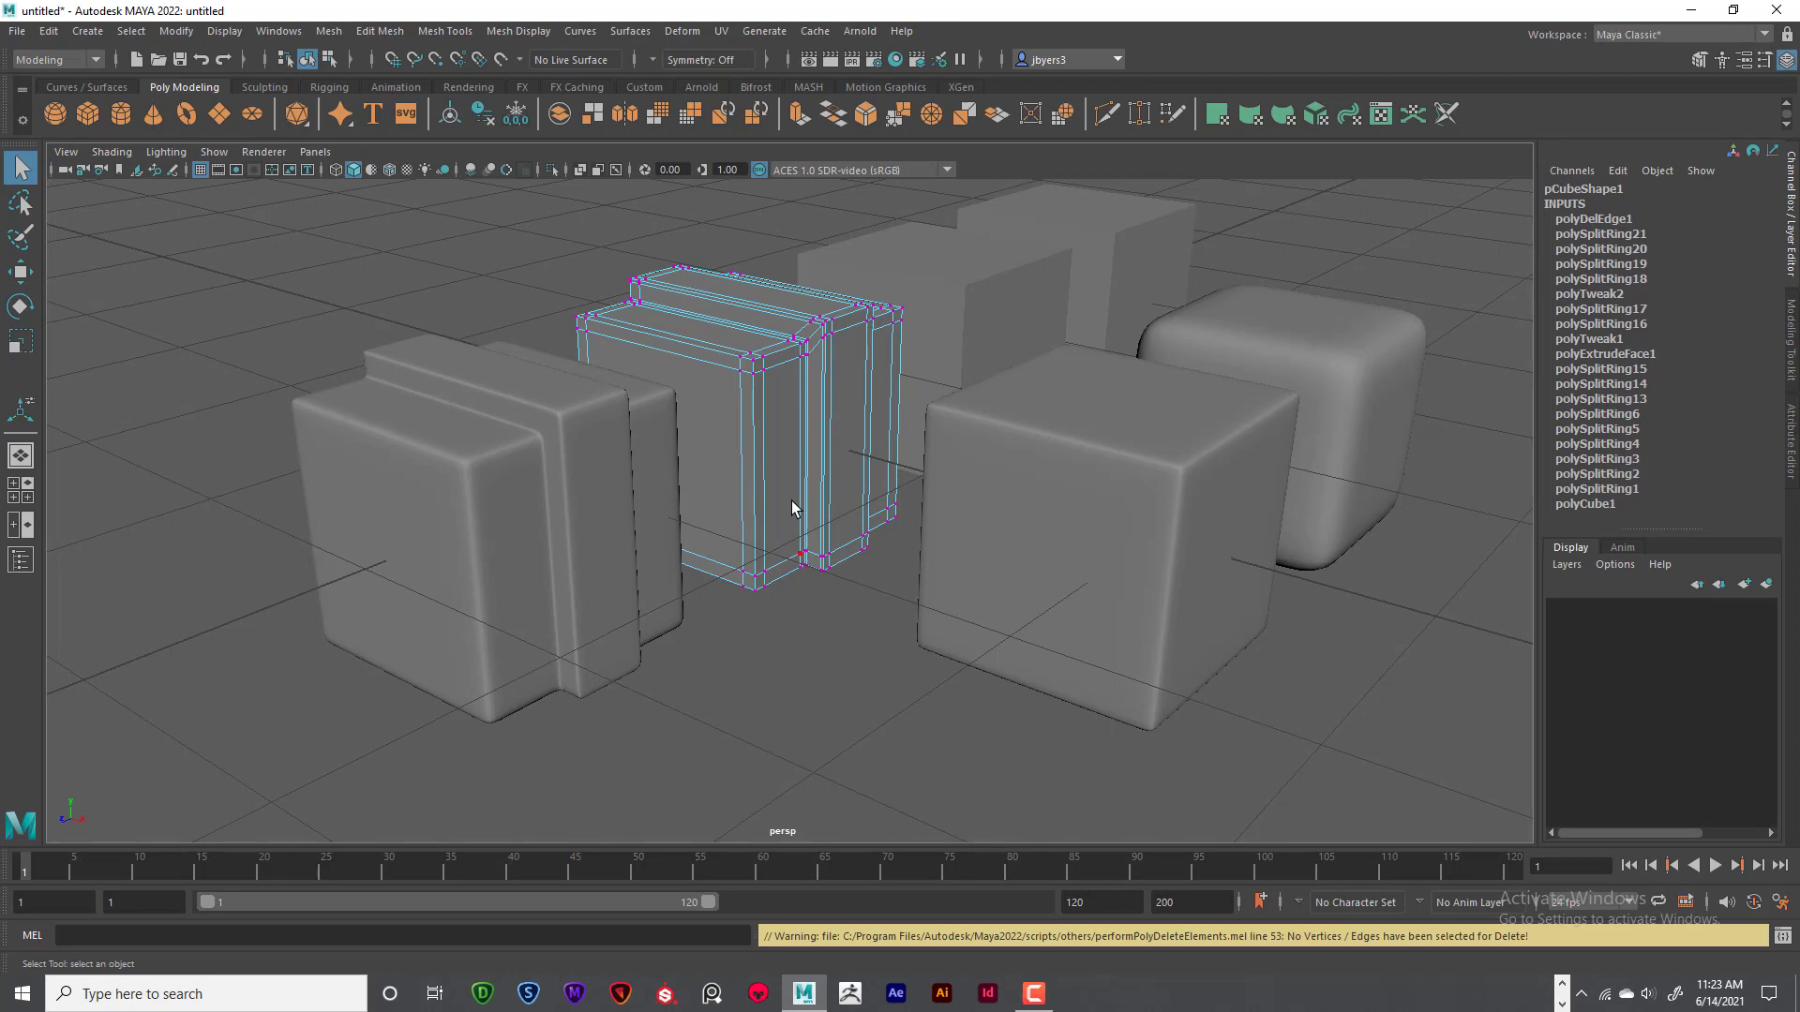
pyautogui.click(750, 633)
# - Return the original banded cube from vertex selection to object selection
pyautogui.keyDown('alt'); pyautogui.moveTo(778, 497); pyautogui.dragTo(703, 470); pyautogui.keyUp('alt')
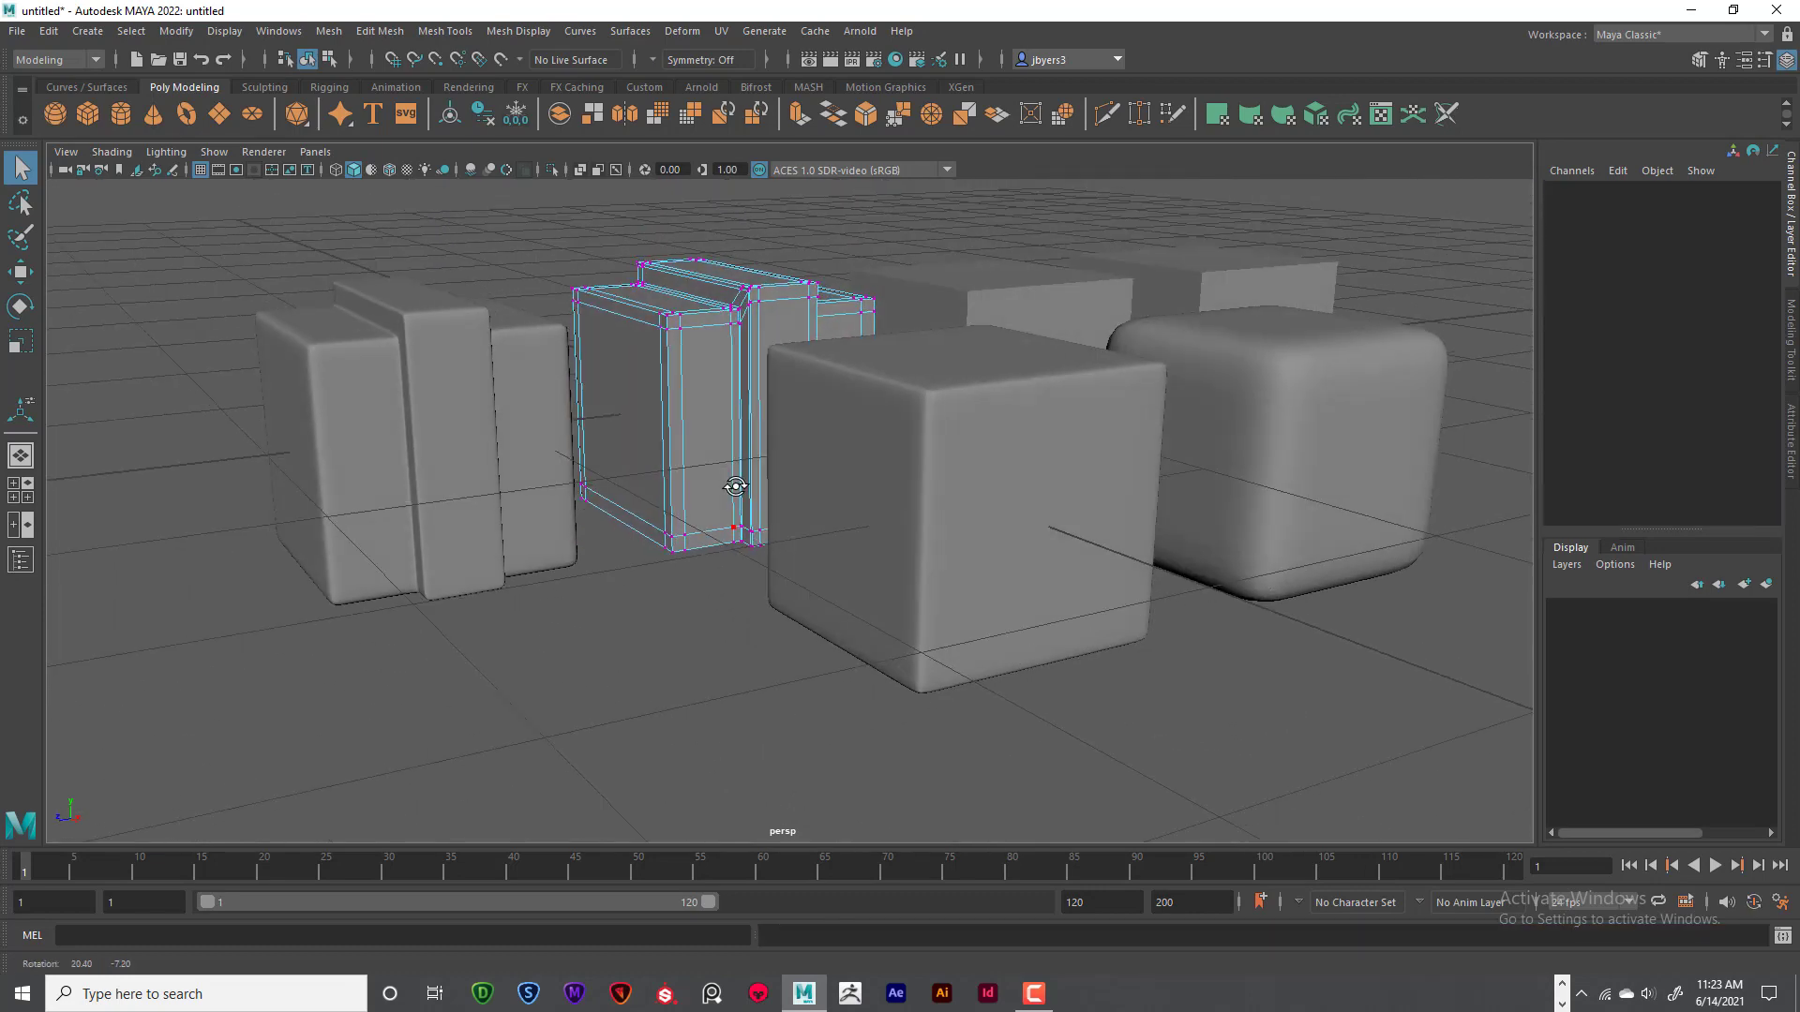
pyautogui.rightClick(699, 466)
pyautogui.click(698, 558)
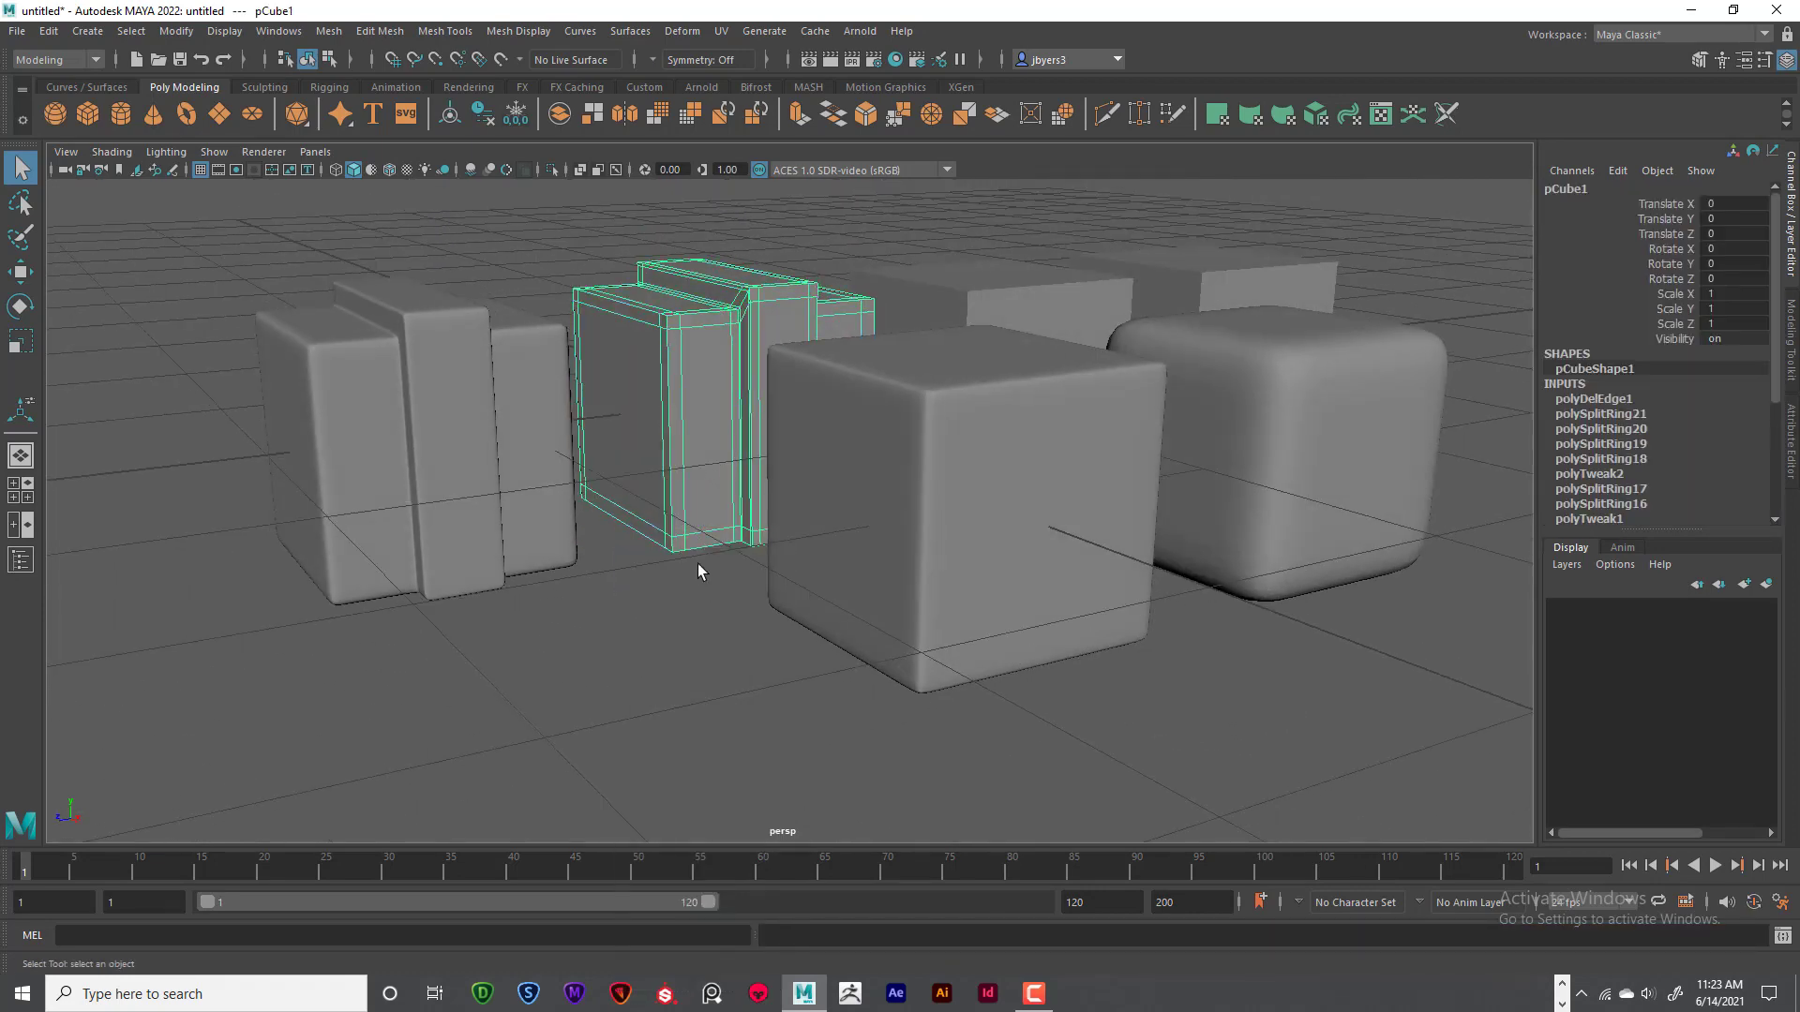
pyautogui.moveTo(652, 571)
pyautogui.keyDown('alt'); pyautogui.mouseDown()
pyautogui.moveTo(663, 515)
pyautogui.moveTo(677, 549)
pyautogui.mouseUp(); pyautogui.keyUp('alt')
pyautogui.keyDown('alt'); pyautogui.moveTo(900, 558); pyautogui.dragTo(914, 553); pyautogui.keyUp('alt')
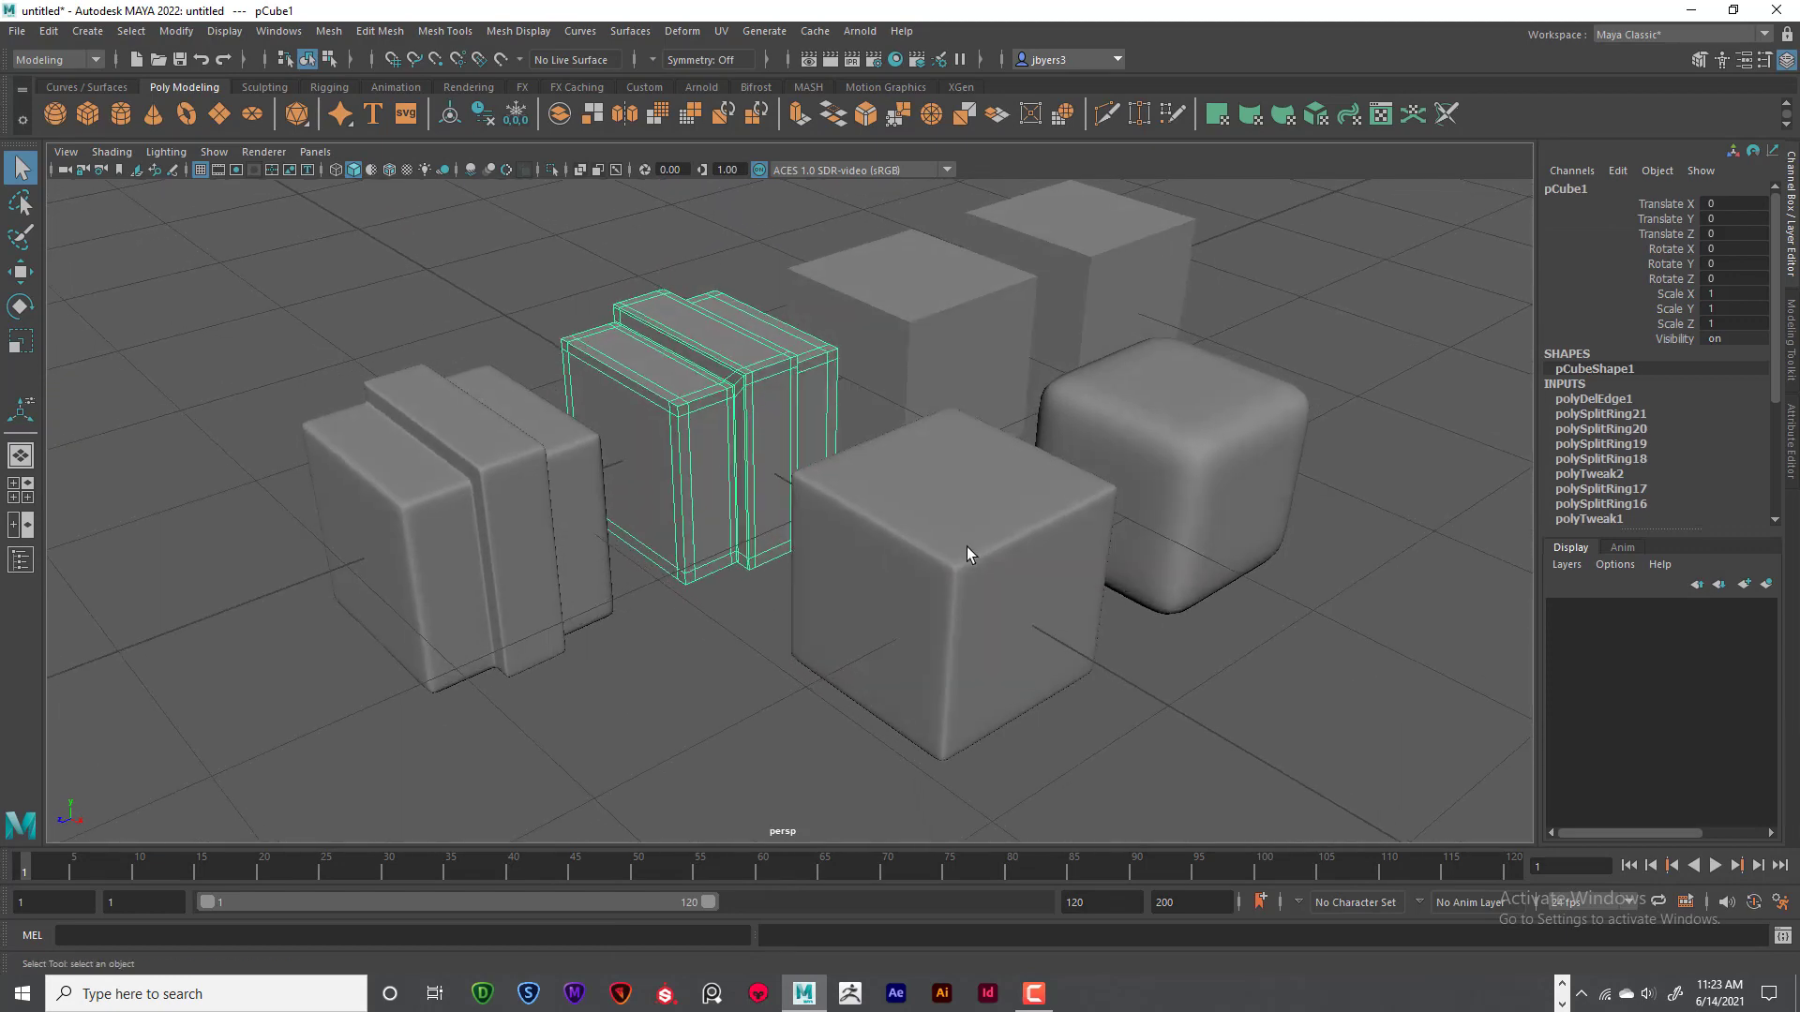
# - Select the smoothed cubes in turn to compare their wireframes and how rounded their edges are
pyautogui.click(1183, 456)
pyautogui.click(1040, 527)
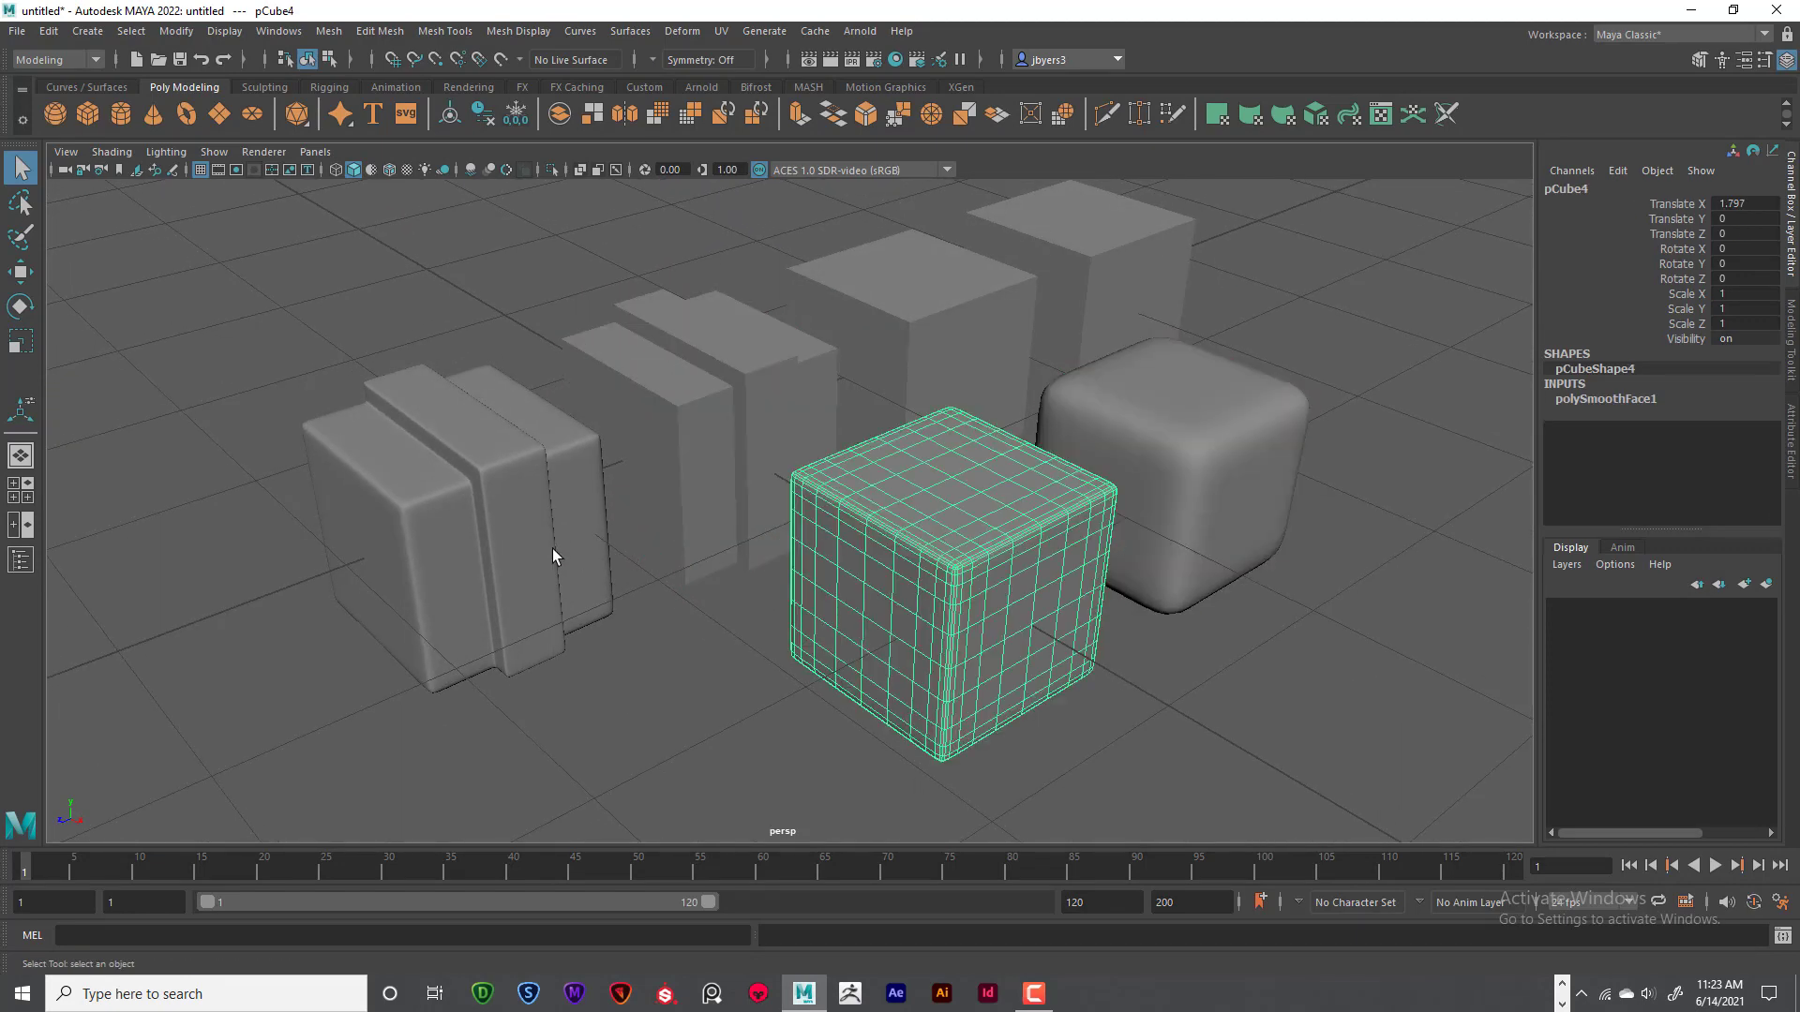
pyautogui.click(558, 536)
pyautogui.click(915, 513)
pyautogui.click(1202, 437)
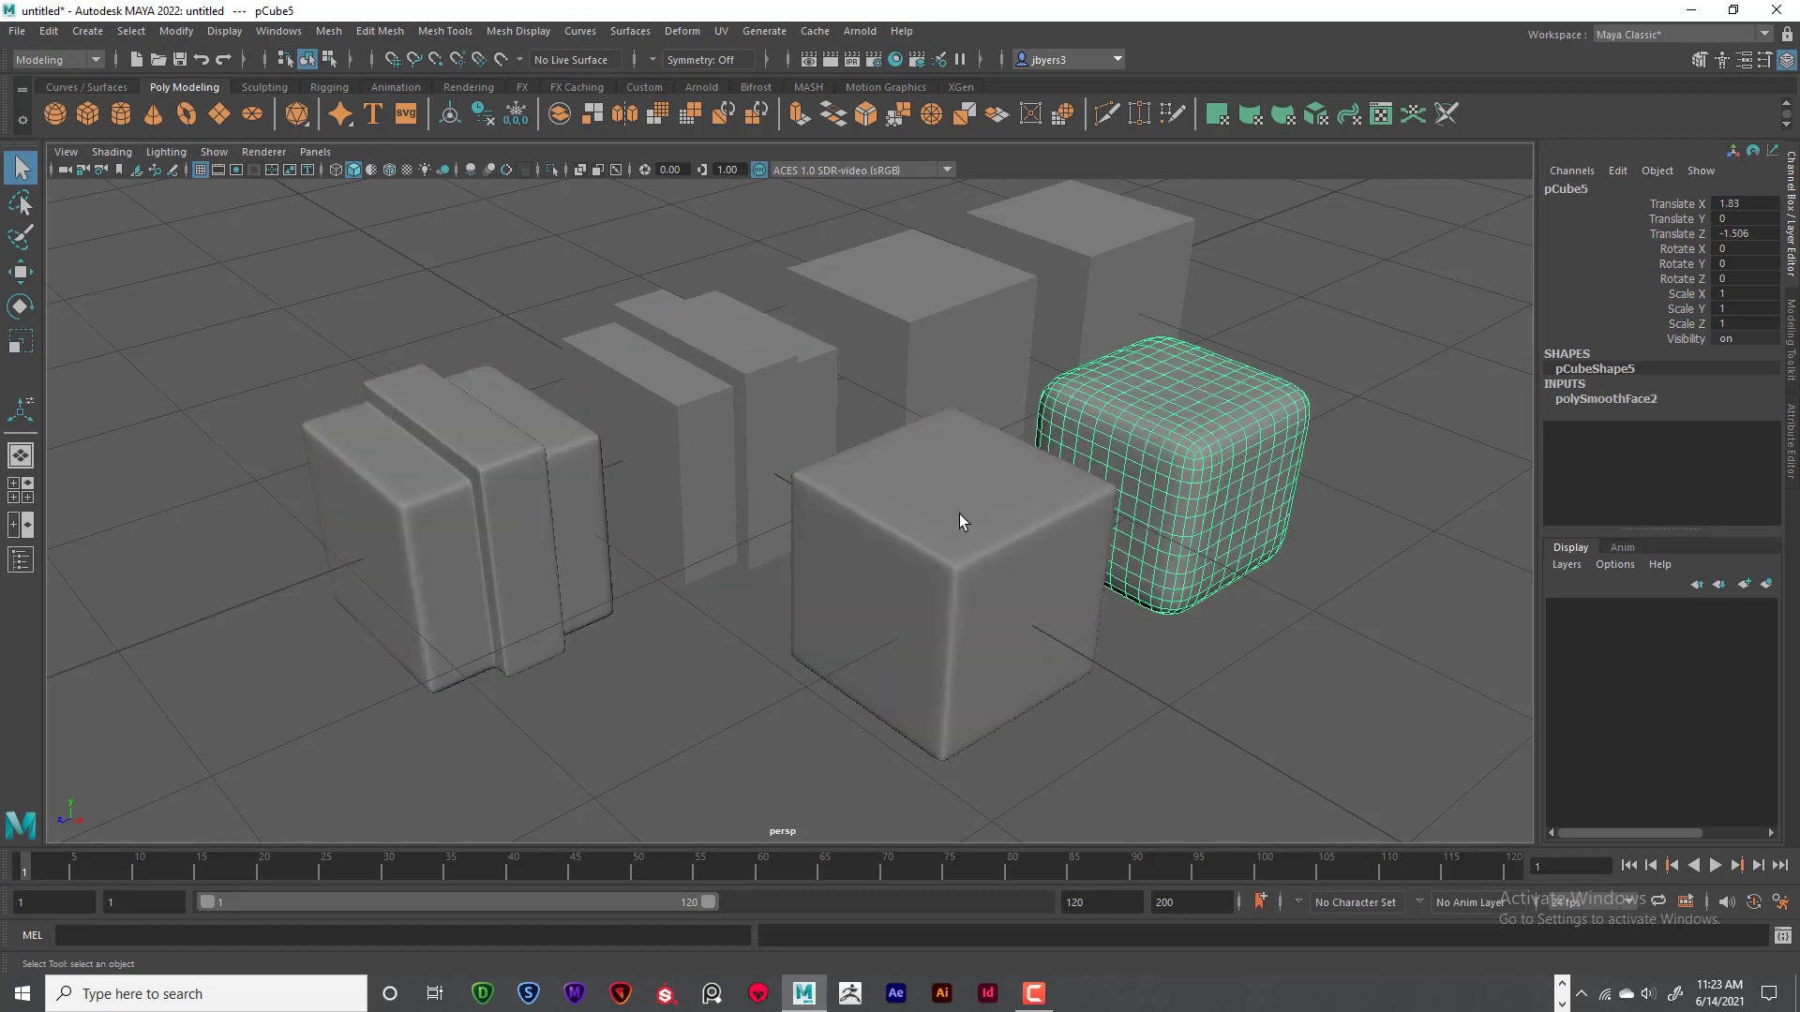
# - Select the banded, sharper-edged and rounder smoothed cubes in turn to compare how their edge loops are spaced
pyautogui.click(441, 556)
pyautogui.click(1038, 504)
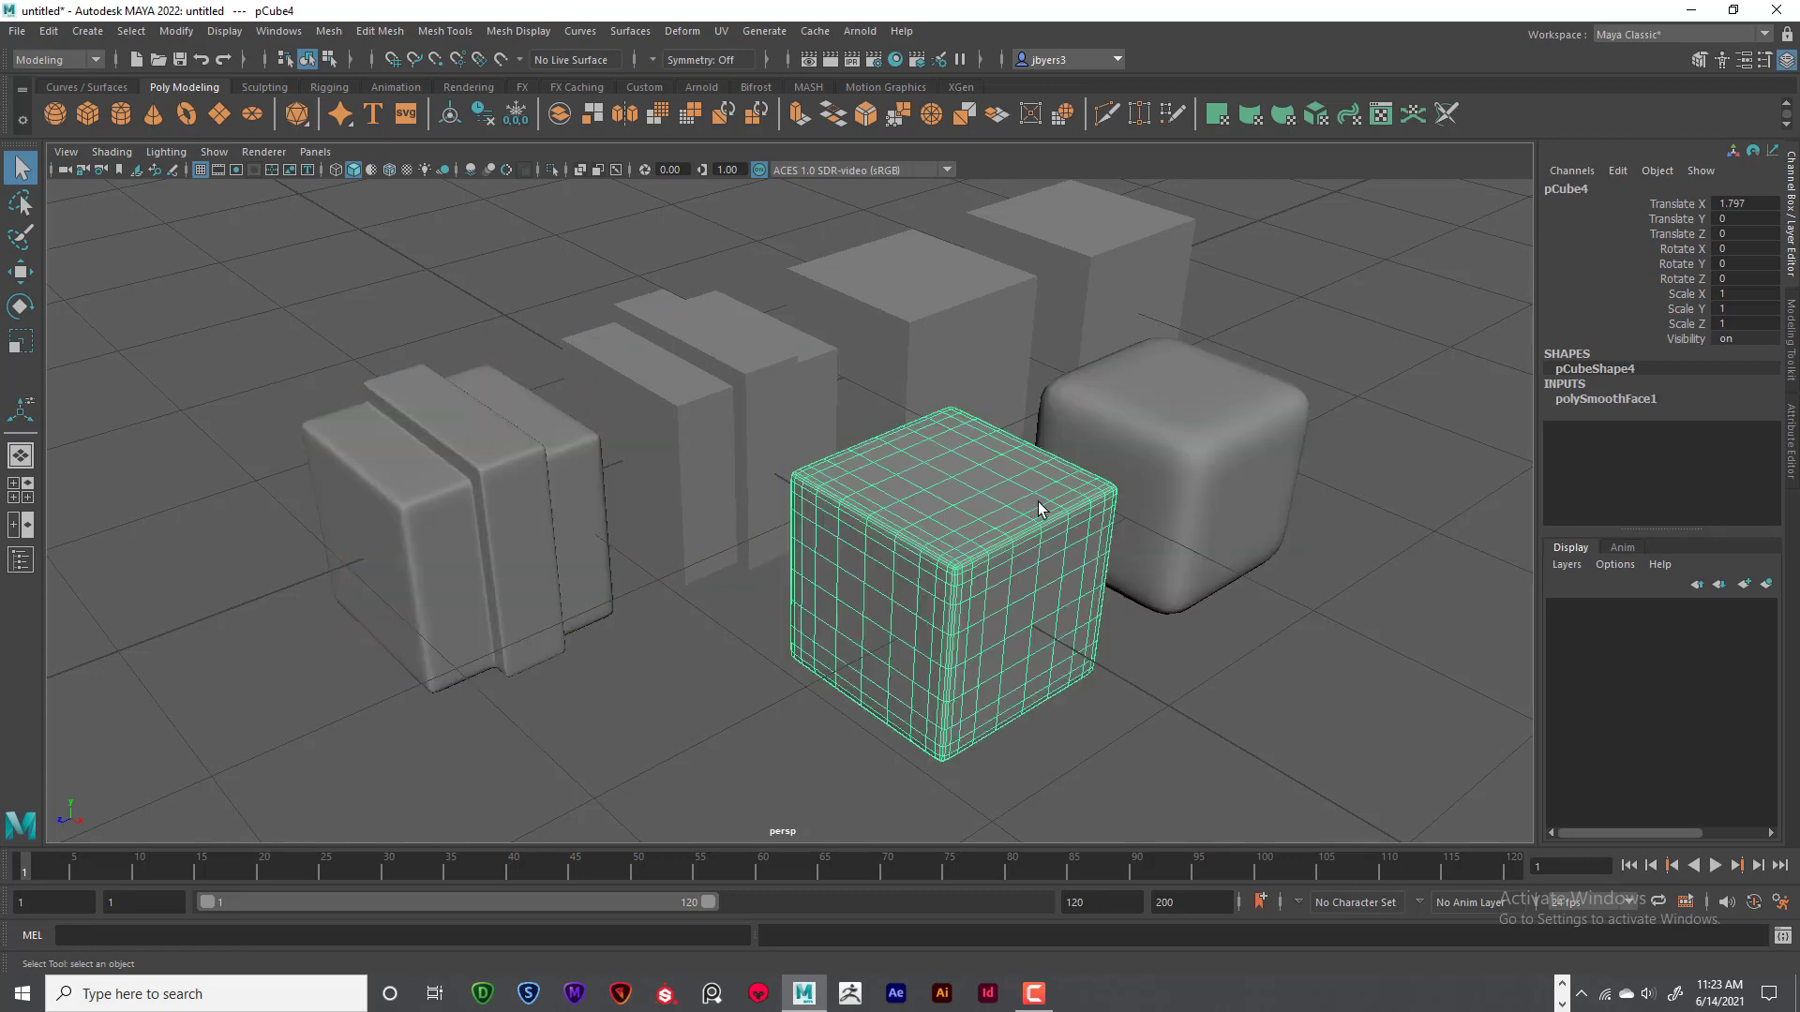
pyautogui.click(1157, 478)
pyautogui.click(938, 533)
pyautogui.click(554, 560)
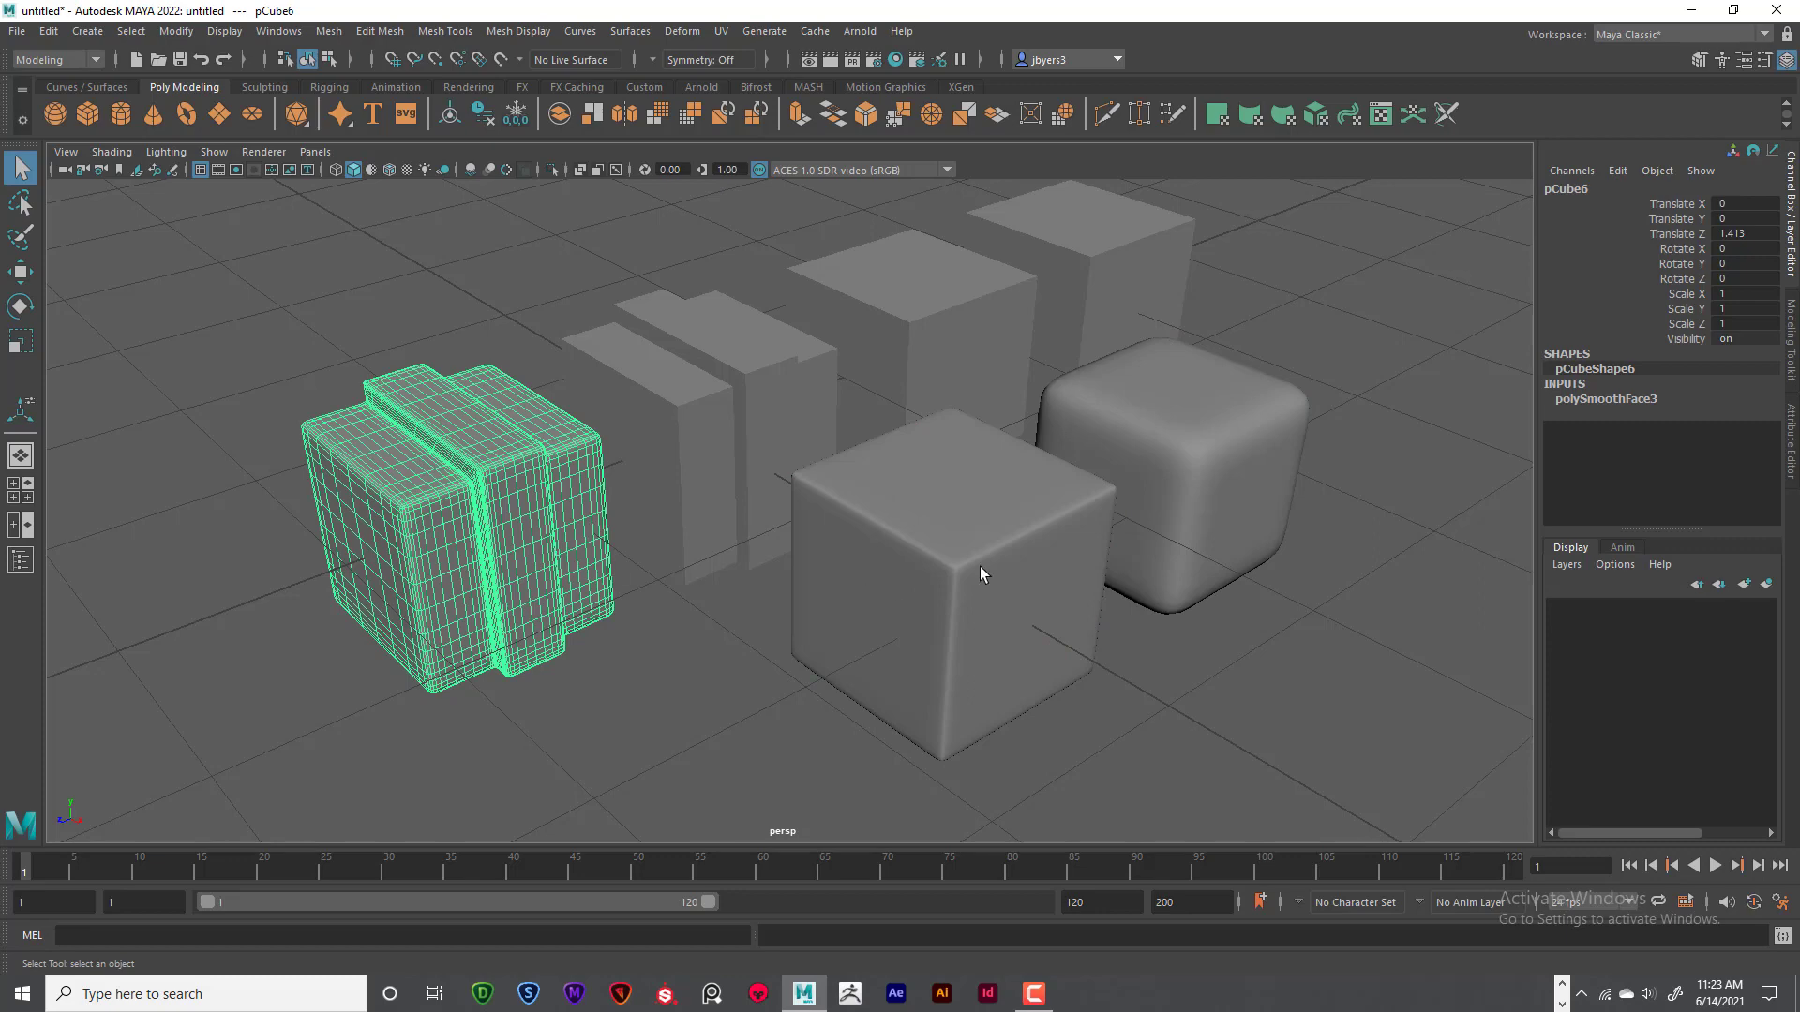
pyautogui.click(1131, 510)
pyautogui.click(925, 561)
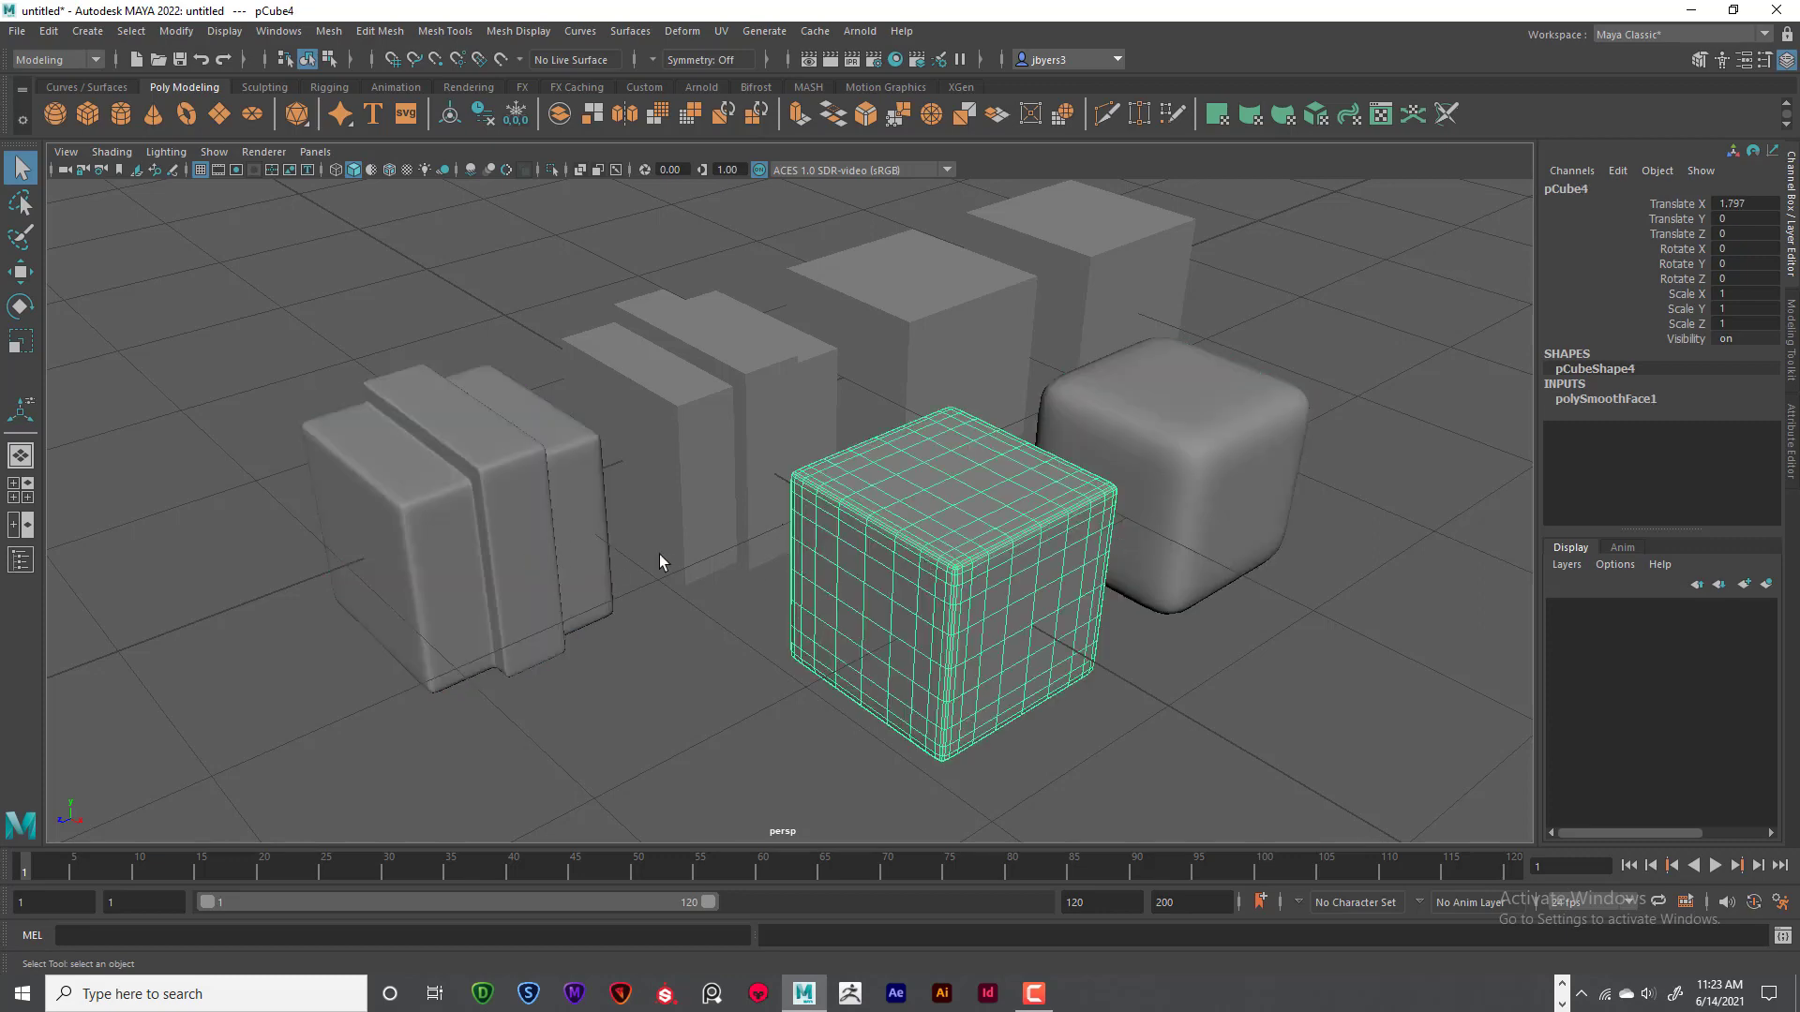
# - Examine the smoothed cubes against their originals from several angles and select the smoothed banded cube to view its wireframe
pyautogui.keyDown('alt'); pyautogui.moveTo(660, 554); pyautogui.dragTo(626, 569); pyautogui.keyUp('alt')
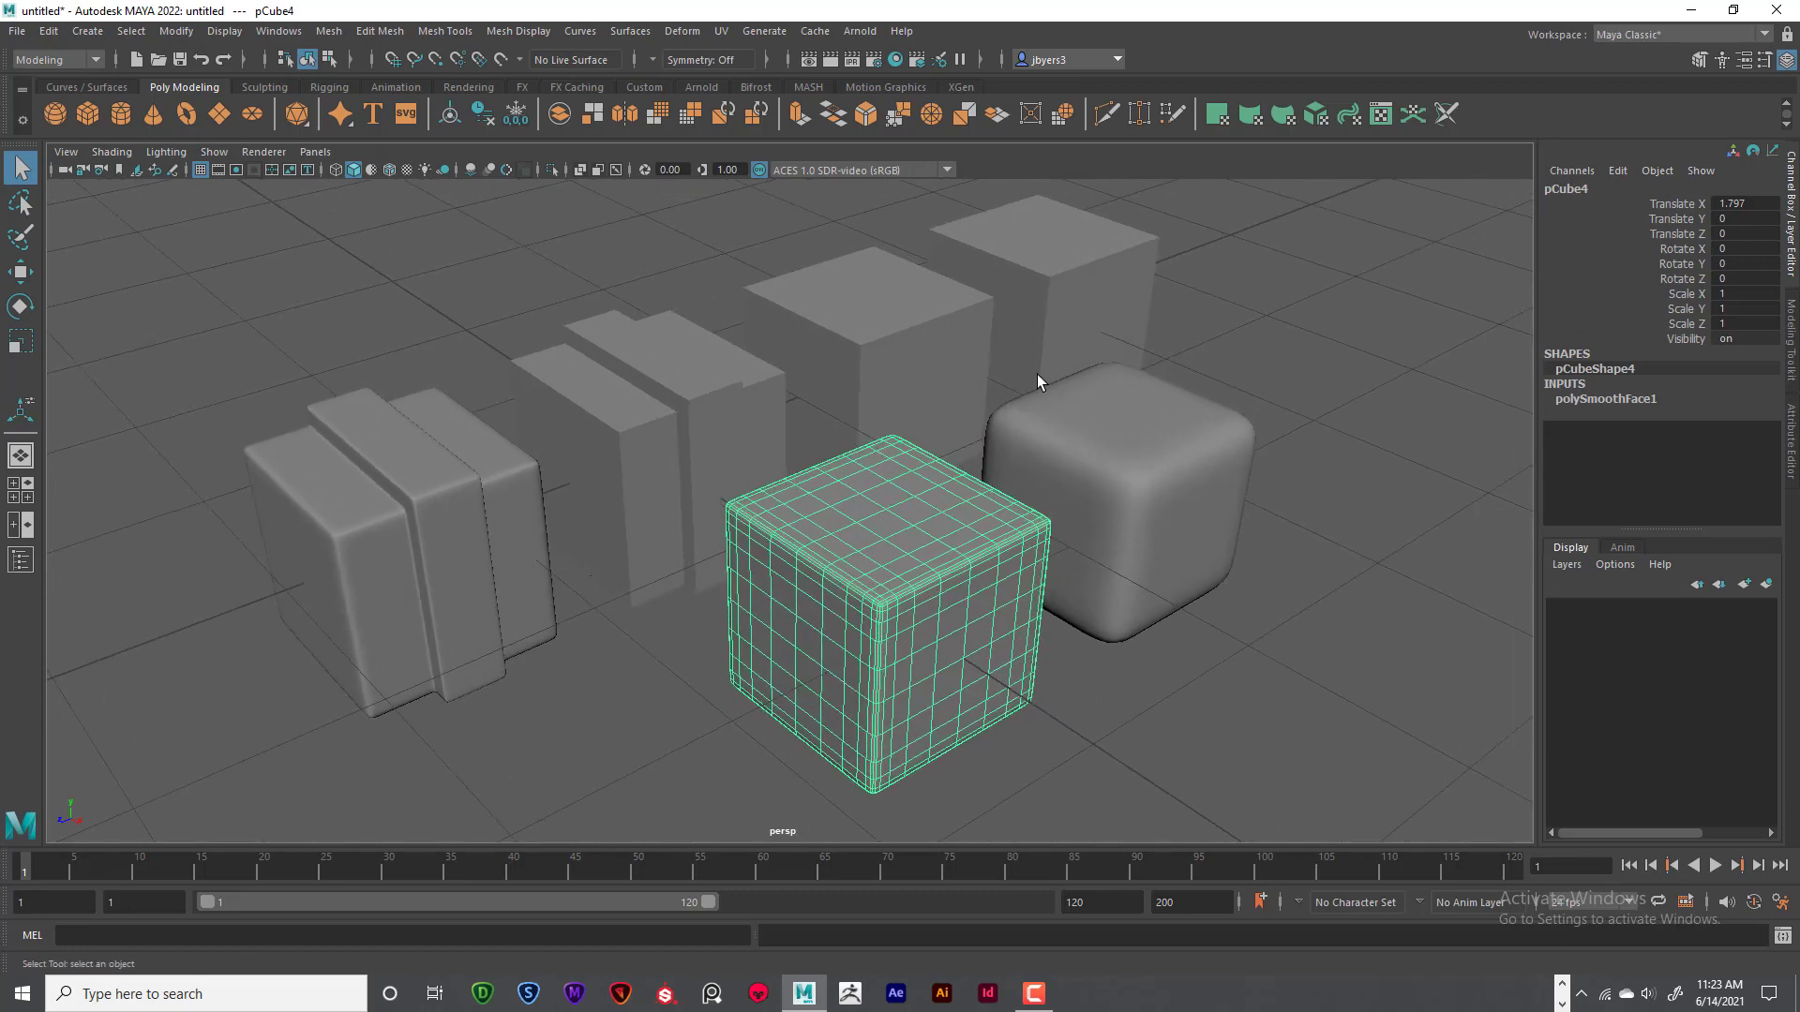
pyautogui.keyDown('alt'); pyautogui.moveTo(1037, 374); pyautogui.dragTo(1003, 384); pyautogui.keyUp('alt')
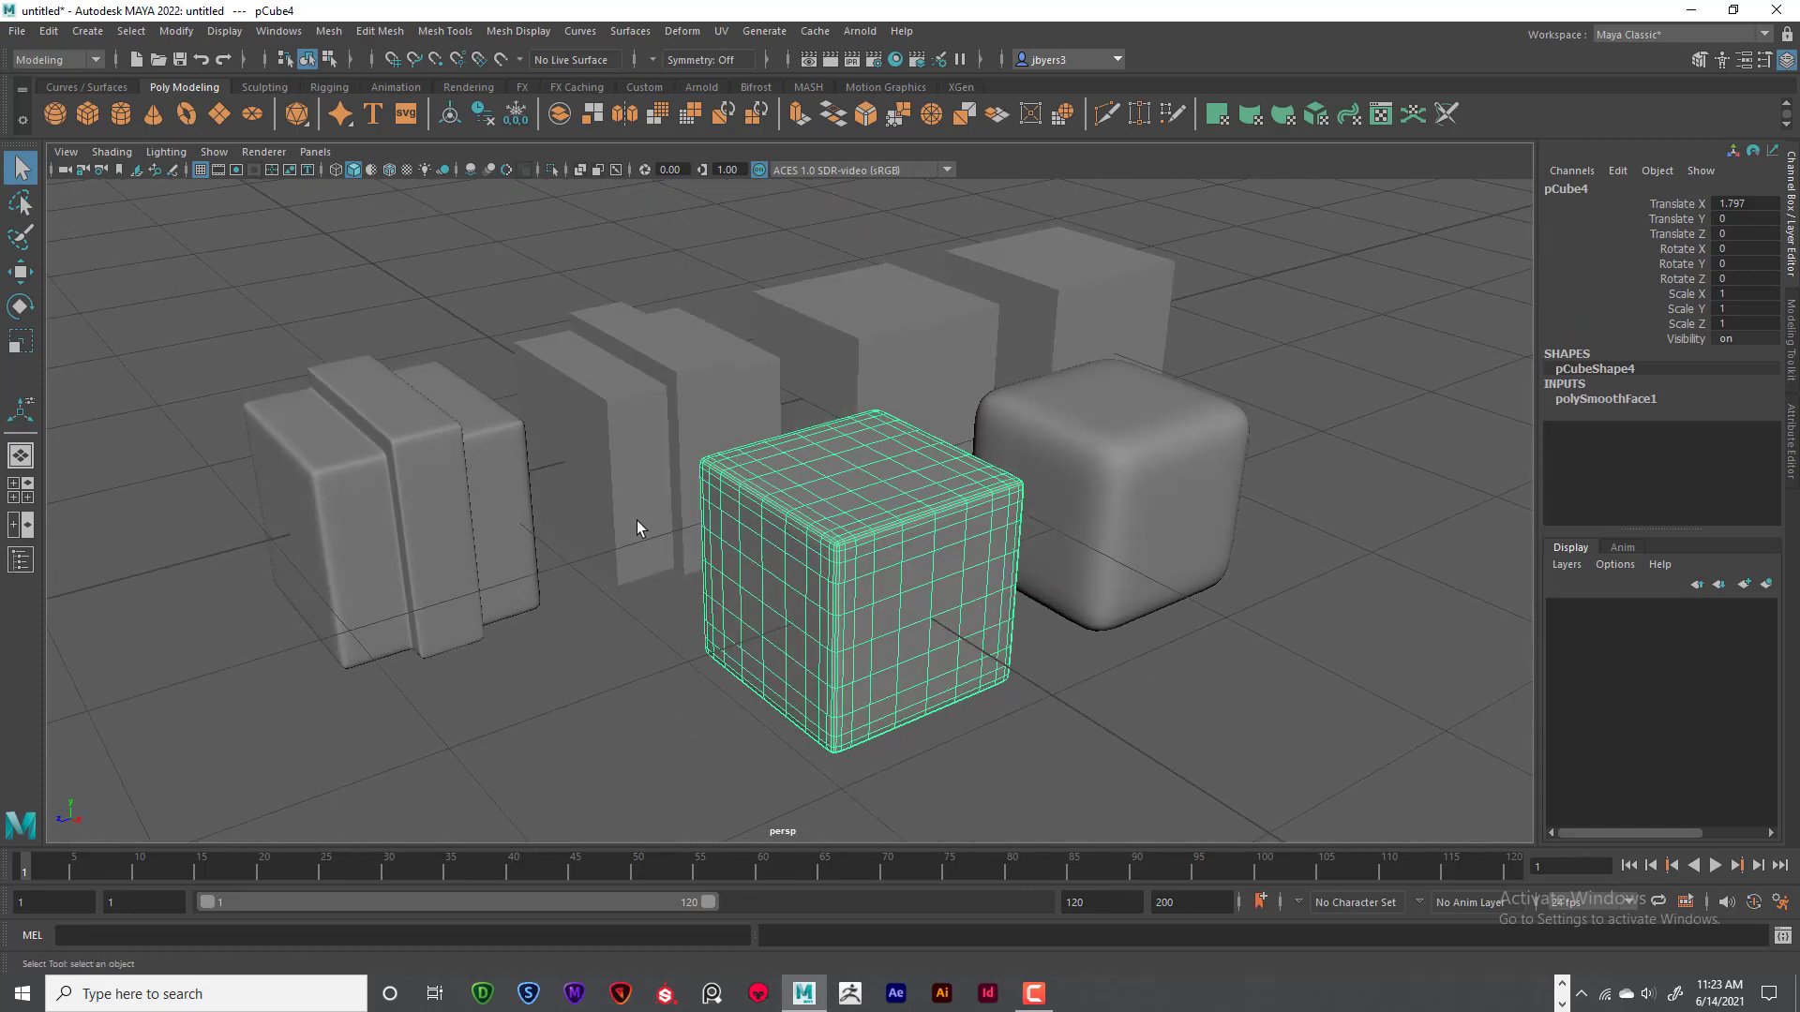
pyautogui.keyDown('alt'); pyautogui.moveTo(932, 504); pyautogui.dragTo(913, 502); pyautogui.keyUp('alt')
pyautogui.keyDown('alt'); pyautogui.moveTo(913, 503); pyautogui.dragTo(977, 498, button='middle'); pyautogui.keyUp('alt')
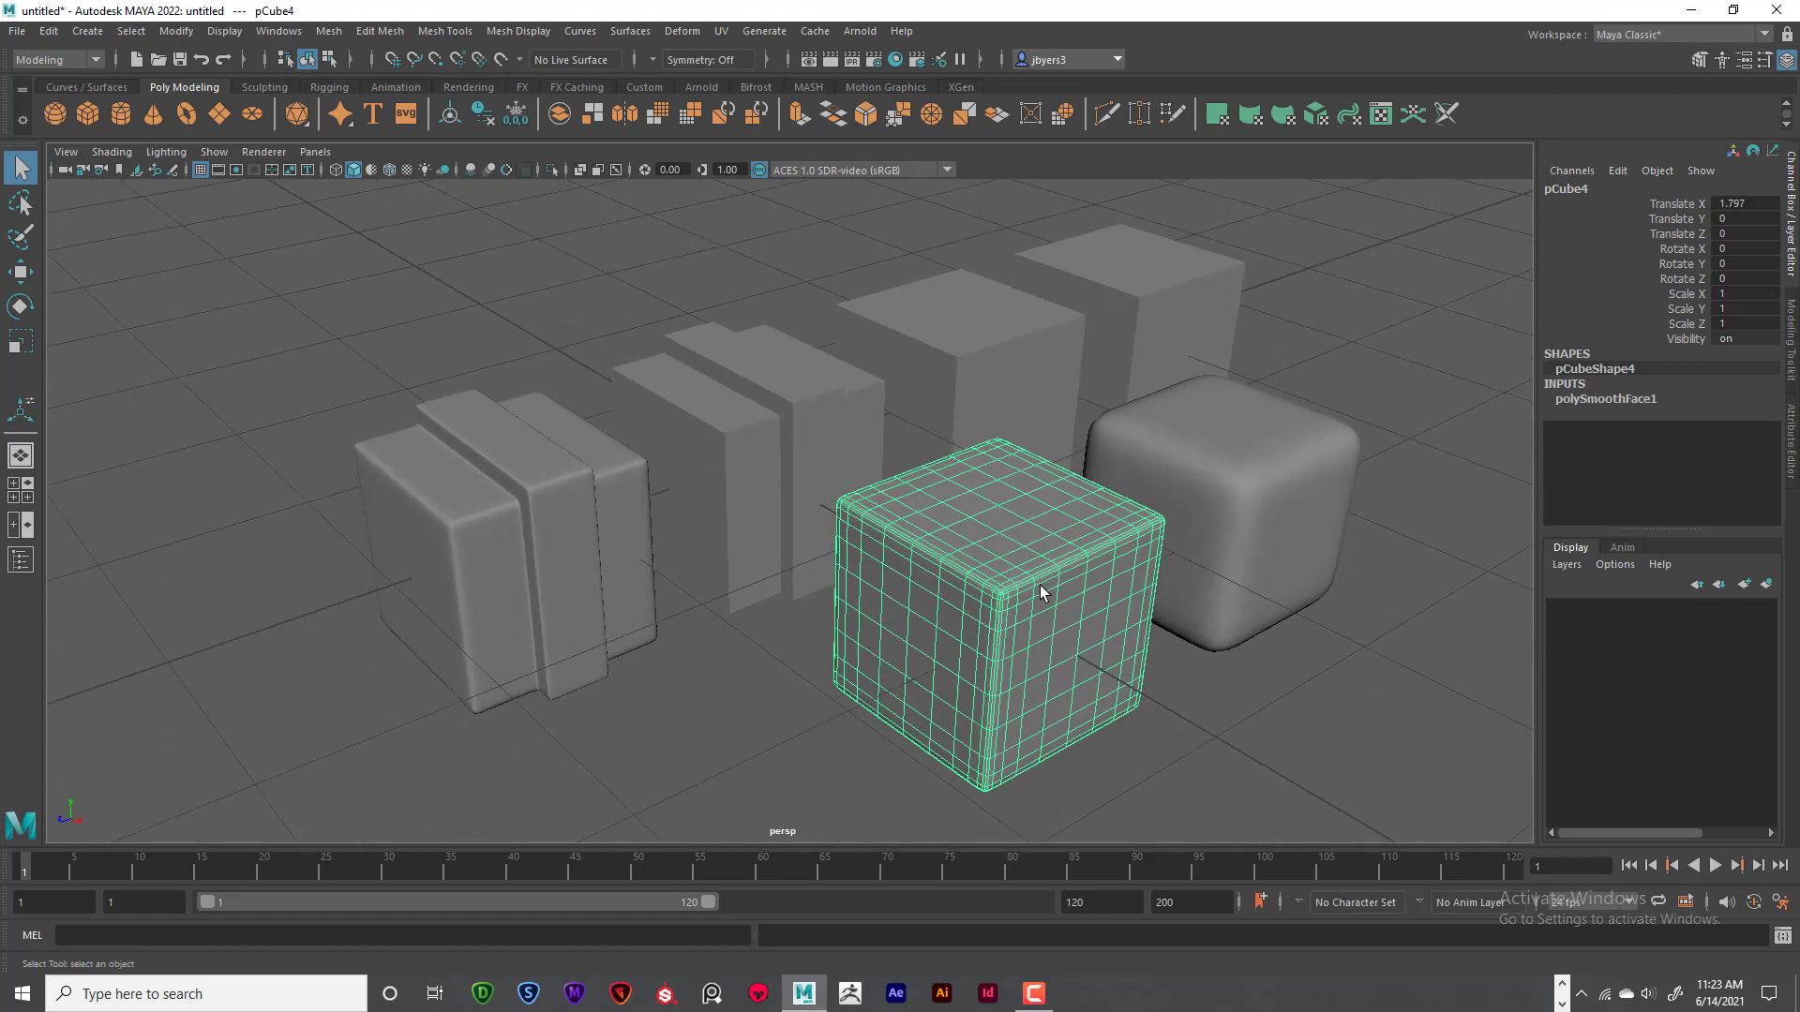
pyautogui.keyDown('alt'); pyautogui.moveTo(555, 549); pyautogui.dragTo(827, 555); pyautogui.keyUp('alt')
pyautogui.click(564, 531)
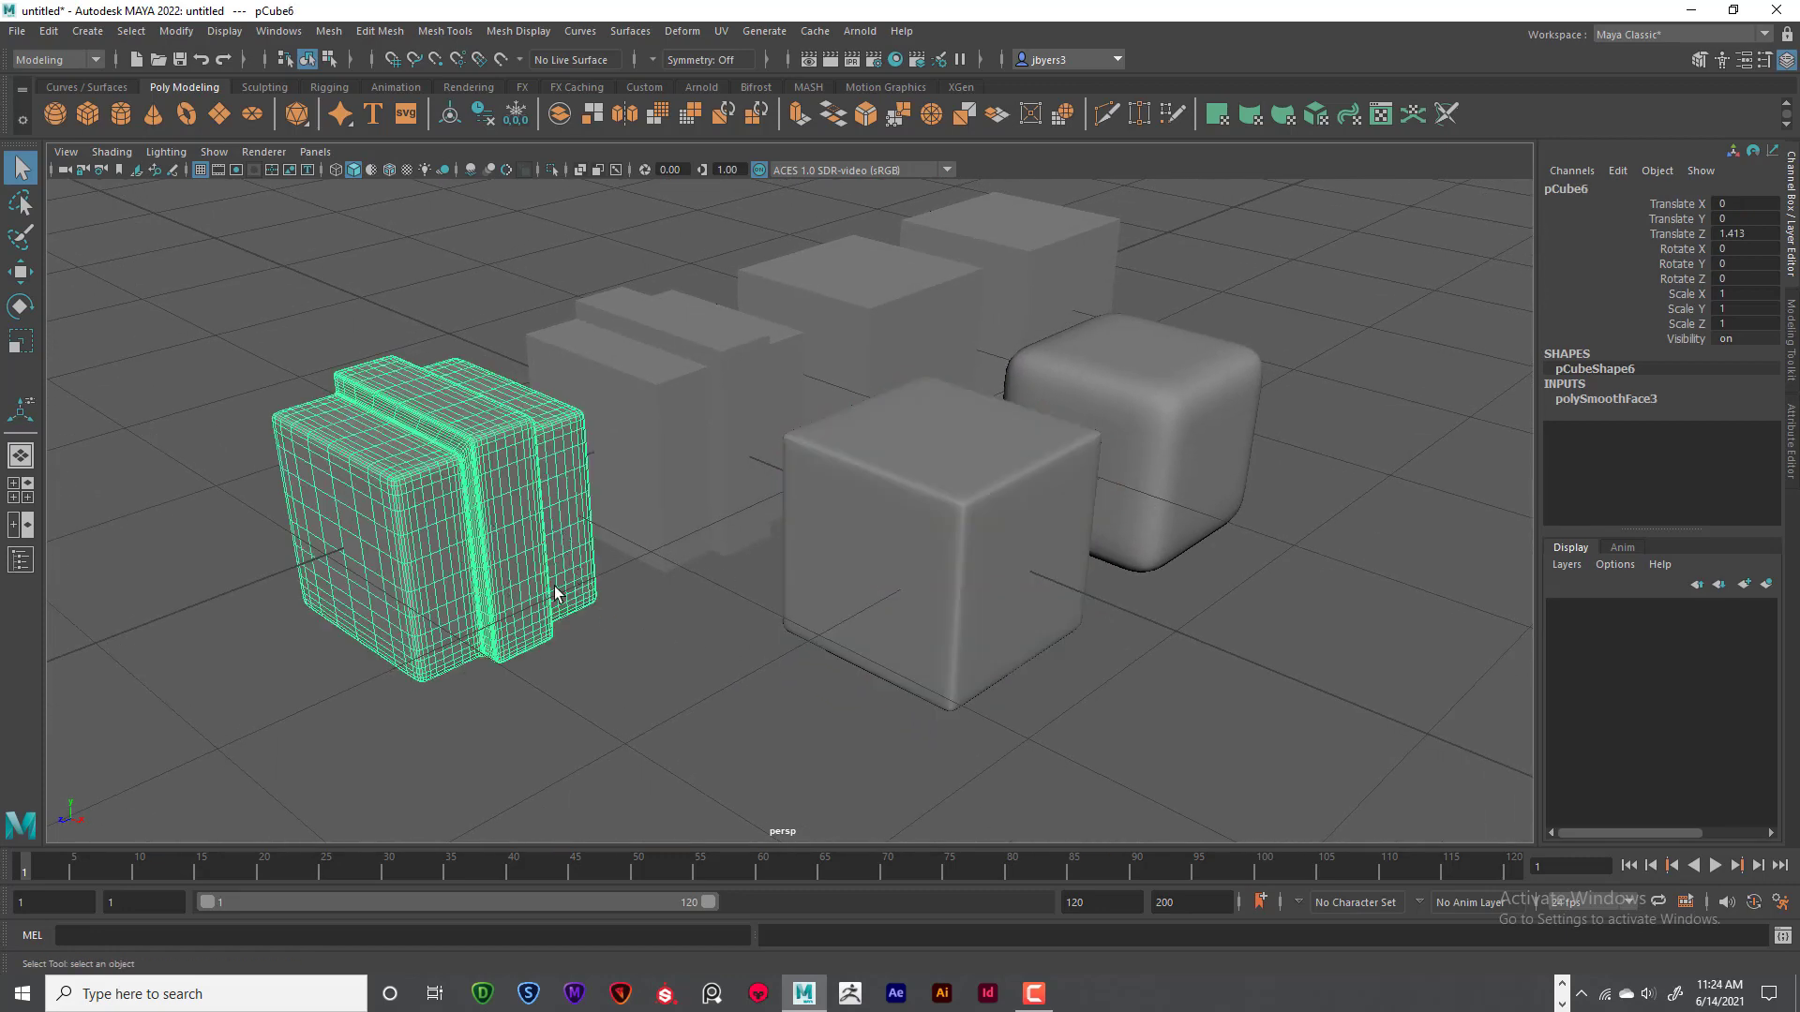
pyautogui.keyDown('alt'); pyautogui.moveTo(554, 587); pyautogui.dragTo(526, 595); pyautogui.keyUp('alt')
pyautogui.keyDown('alt'); pyautogui.moveTo(728, 561); pyautogui.dragTo(685, 488); pyautogui.keyUp('alt')
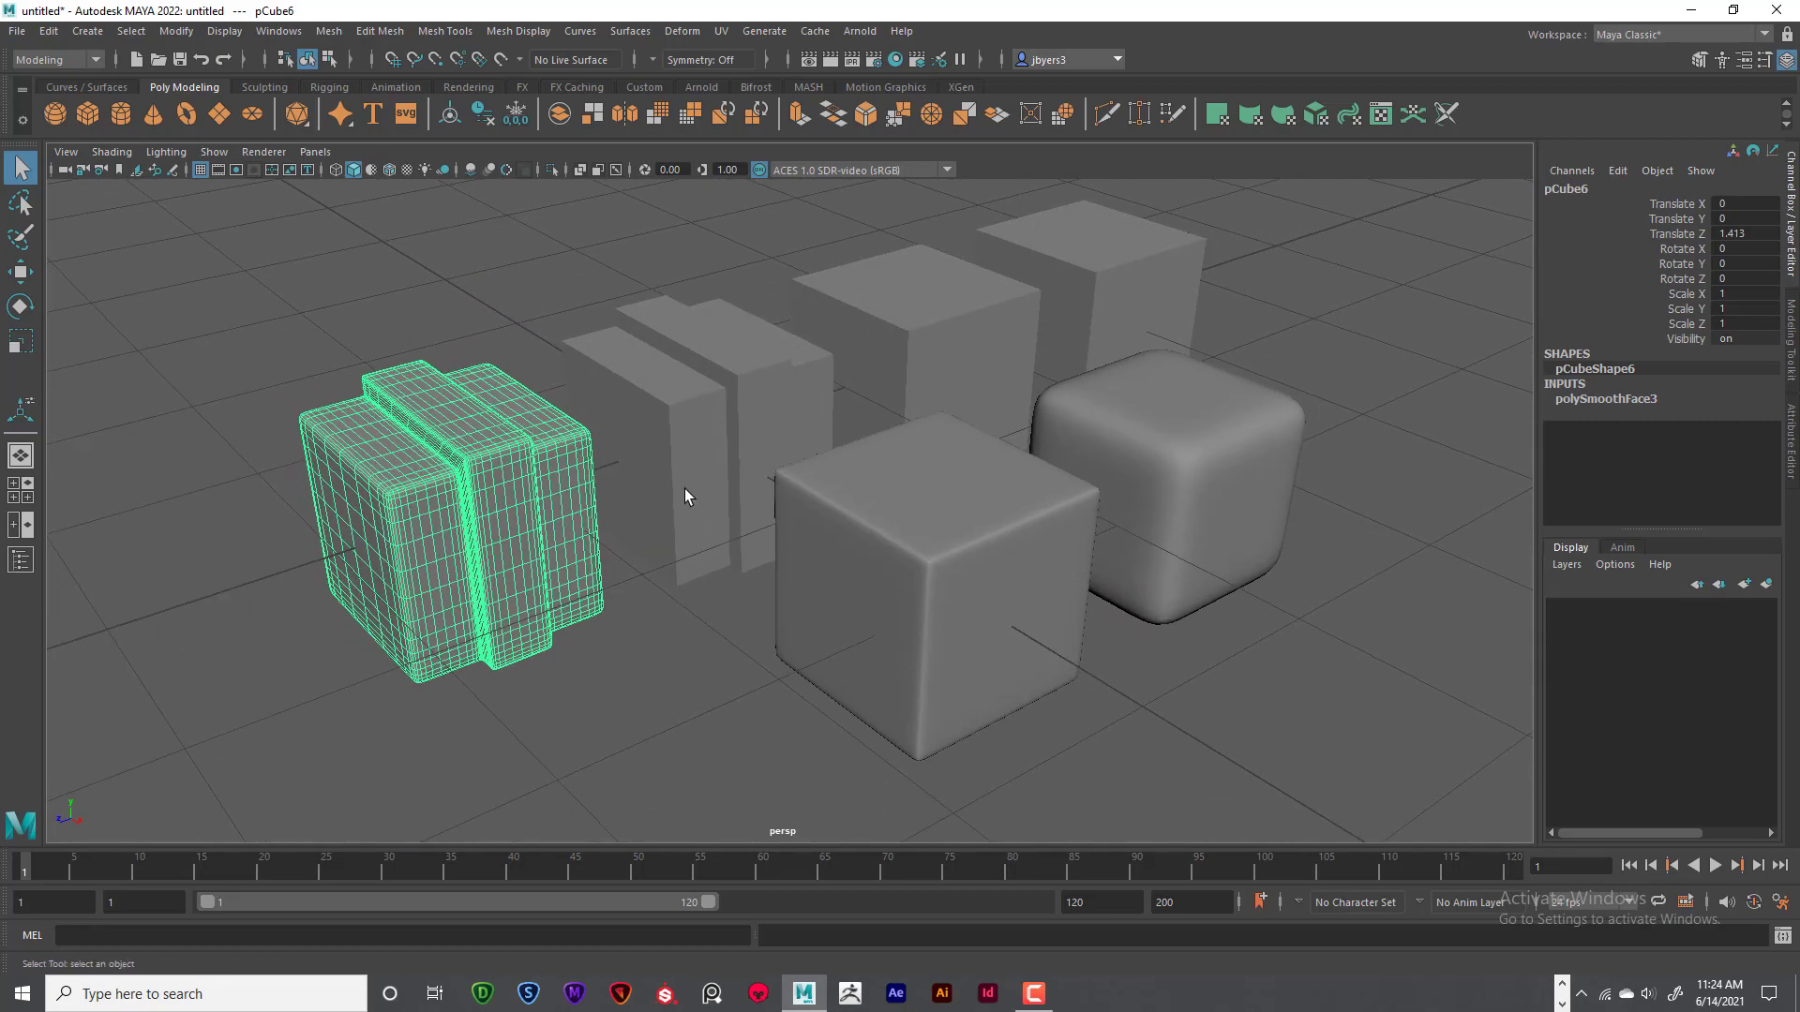
# - Compare the original banded cube's edge loops with those of its smoothed copy and the sharper-edged smoothed cube
pyautogui.click(685, 487)
pyautogui.click(495, 564)
pyautogui.click(882, 576)
pyautogui.click(520, 537)
pyautogui.click(761, 456)
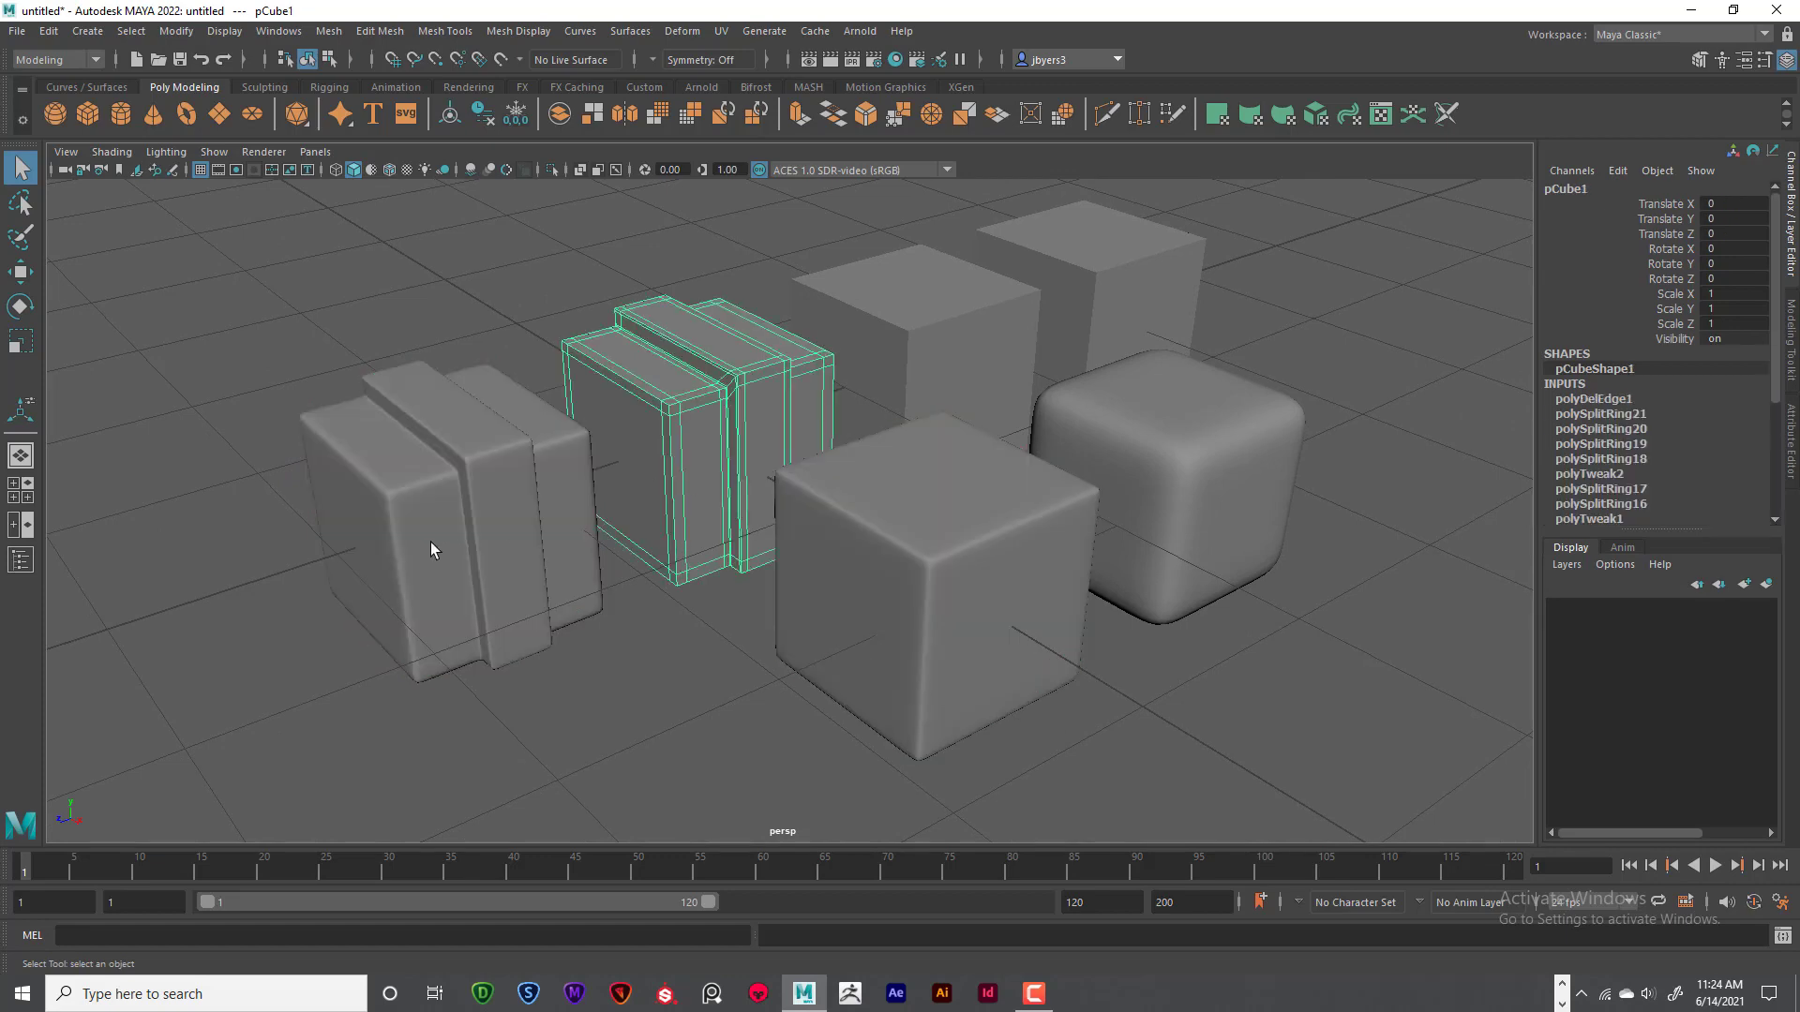
pyautogui.click(430, 551)
pyautogui.click(801, 577)
# - Review the wireframes of the original banded cube and all three smoothed cubes, leaving the smoothed banded cube selected
pyautogui.keyDown('alt'); pyautogui.moveTo(671, 589); pyautogui.dragTo(679, 584); pyautogui.keyUp('alt')
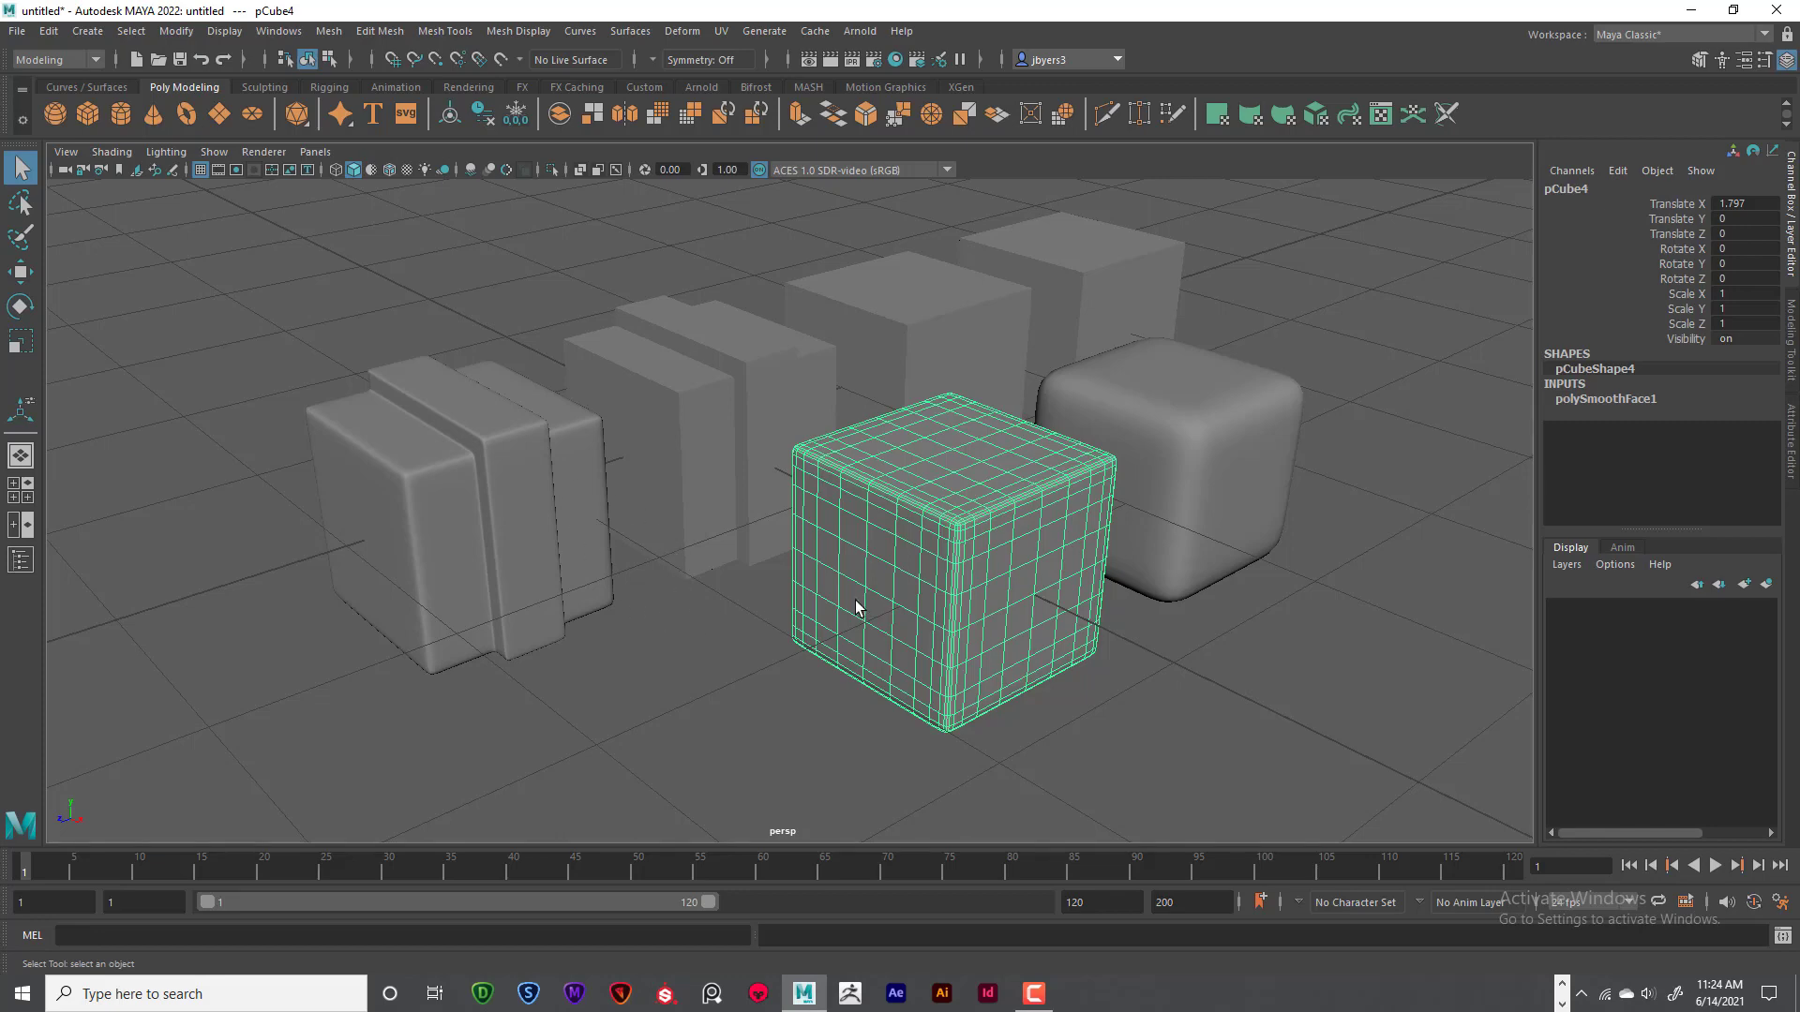
pyautogui.keyDown('alt'); pyautogui.moveTo(846, 599); pyautogui.dragTo(825, 591); pyautogui.keyUp('alt')
pyautogui.click(711, 521)
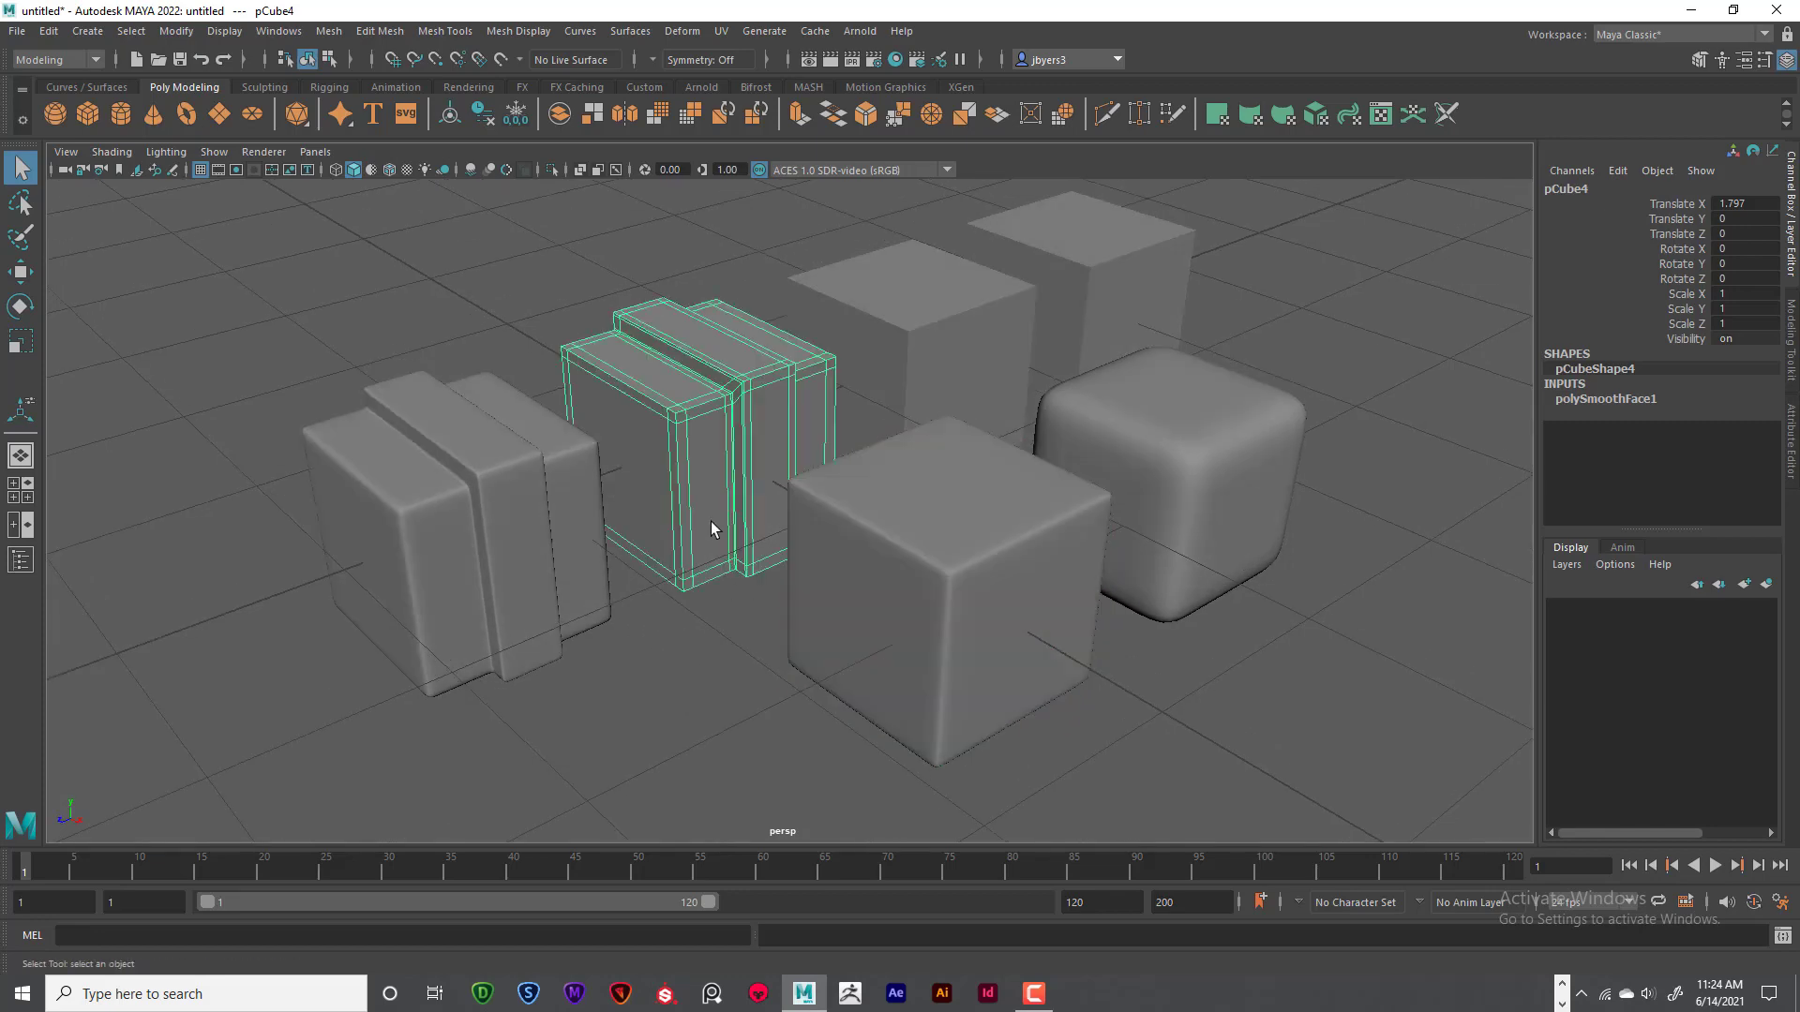
pyautogui.click(1240, 541)
pyautogui.click(975, 601)
pyautogui.click(444, 596)
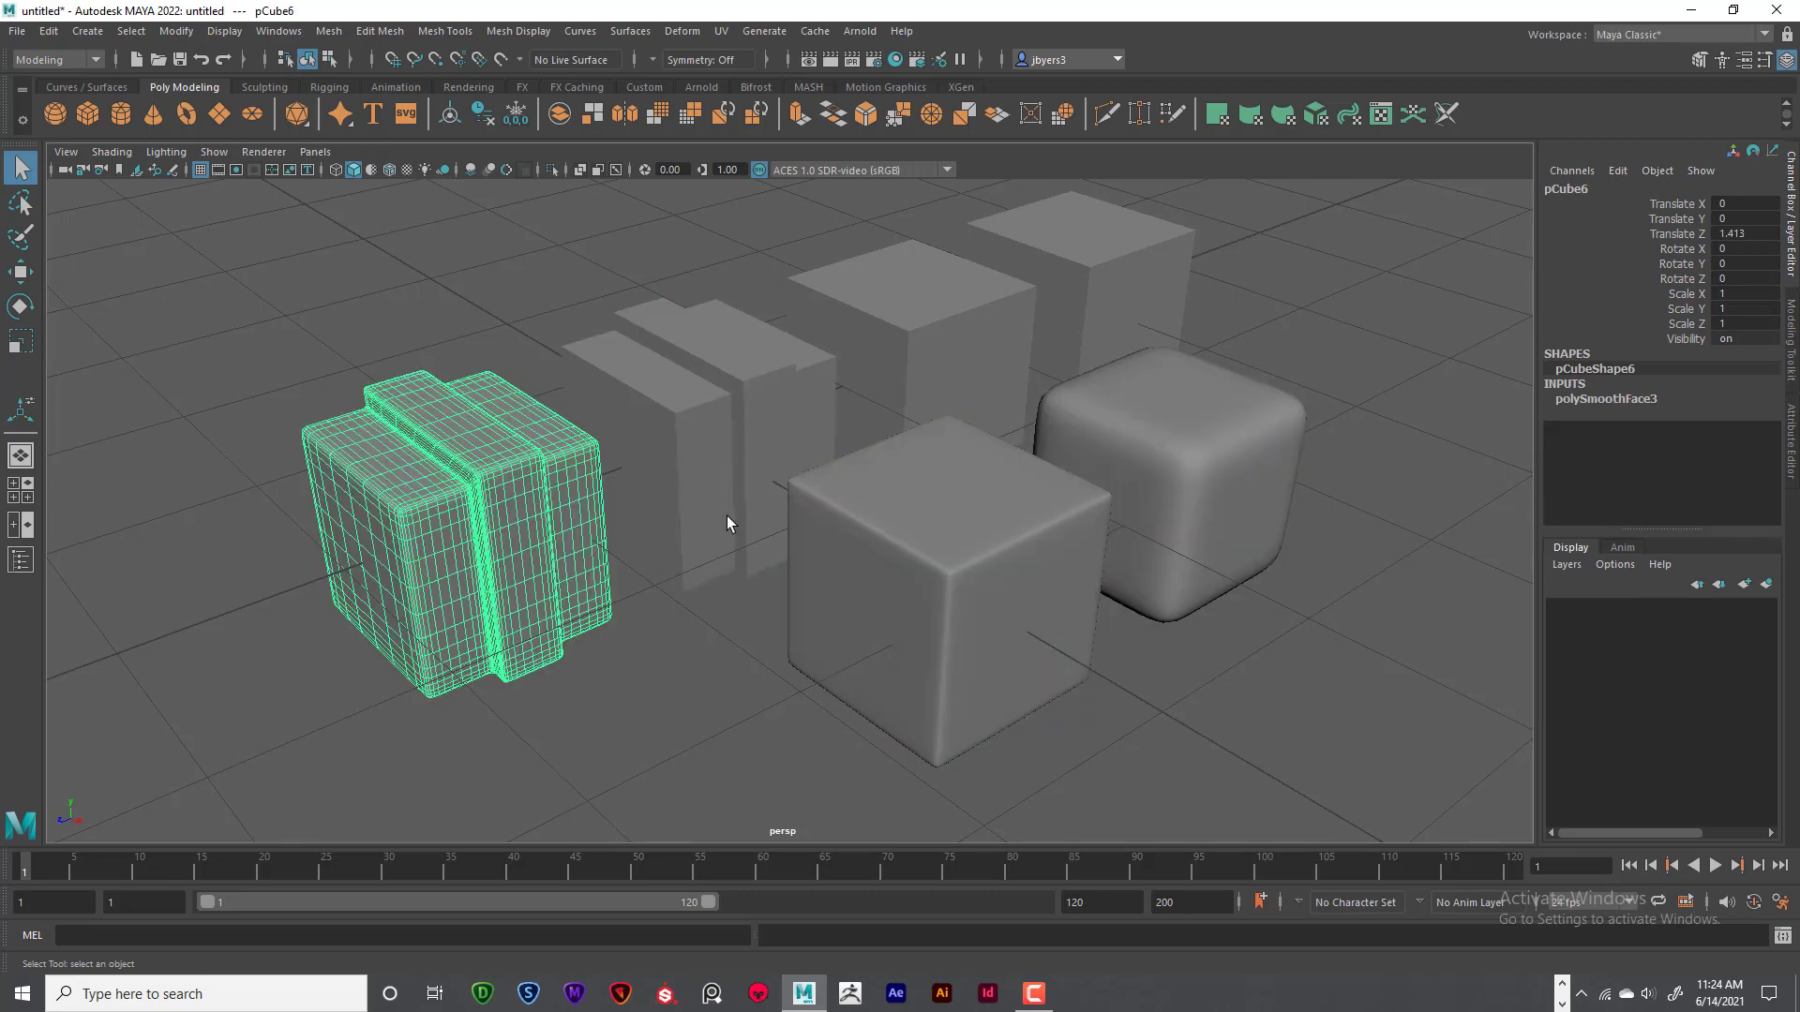
pyautogui.click(724, 521)
pyautogui.hotkey('ctrl', 'z')
pyautogui.keyDown('alt'); pyautogui.moveTo(845, 611); pyautogui.dragTo(803, 613); pyautogui.keyUp('alt')
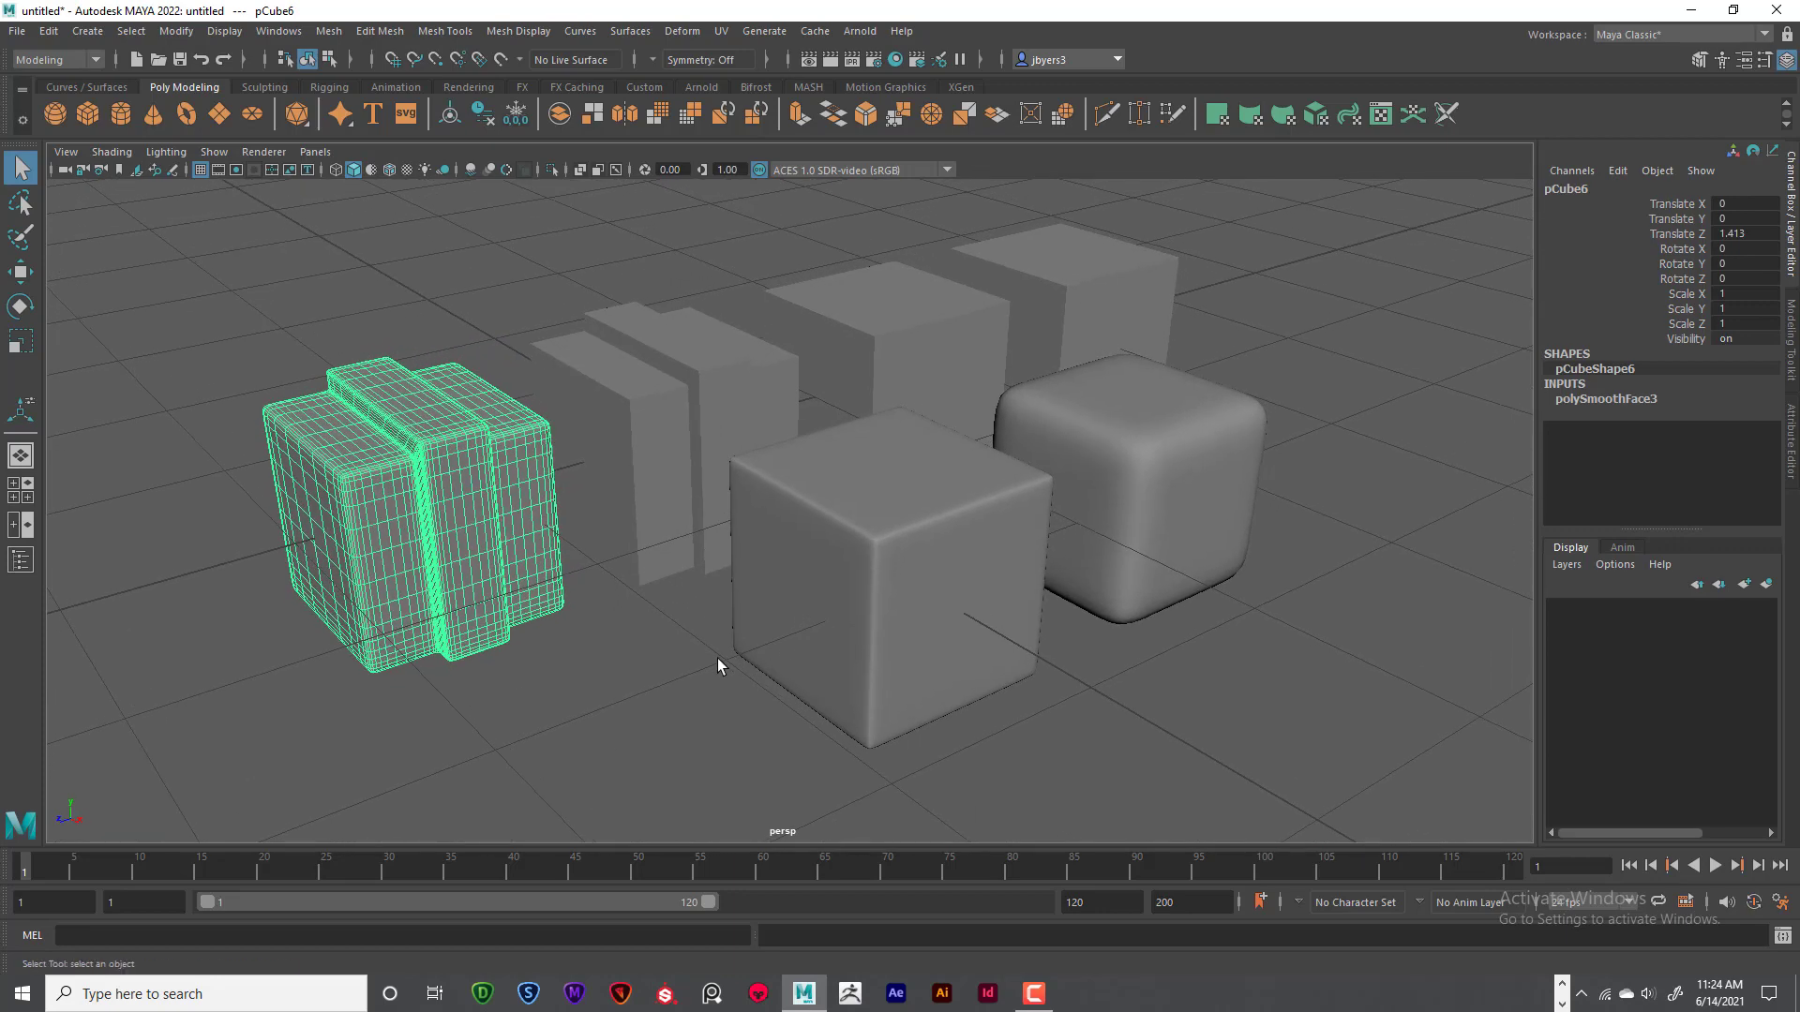